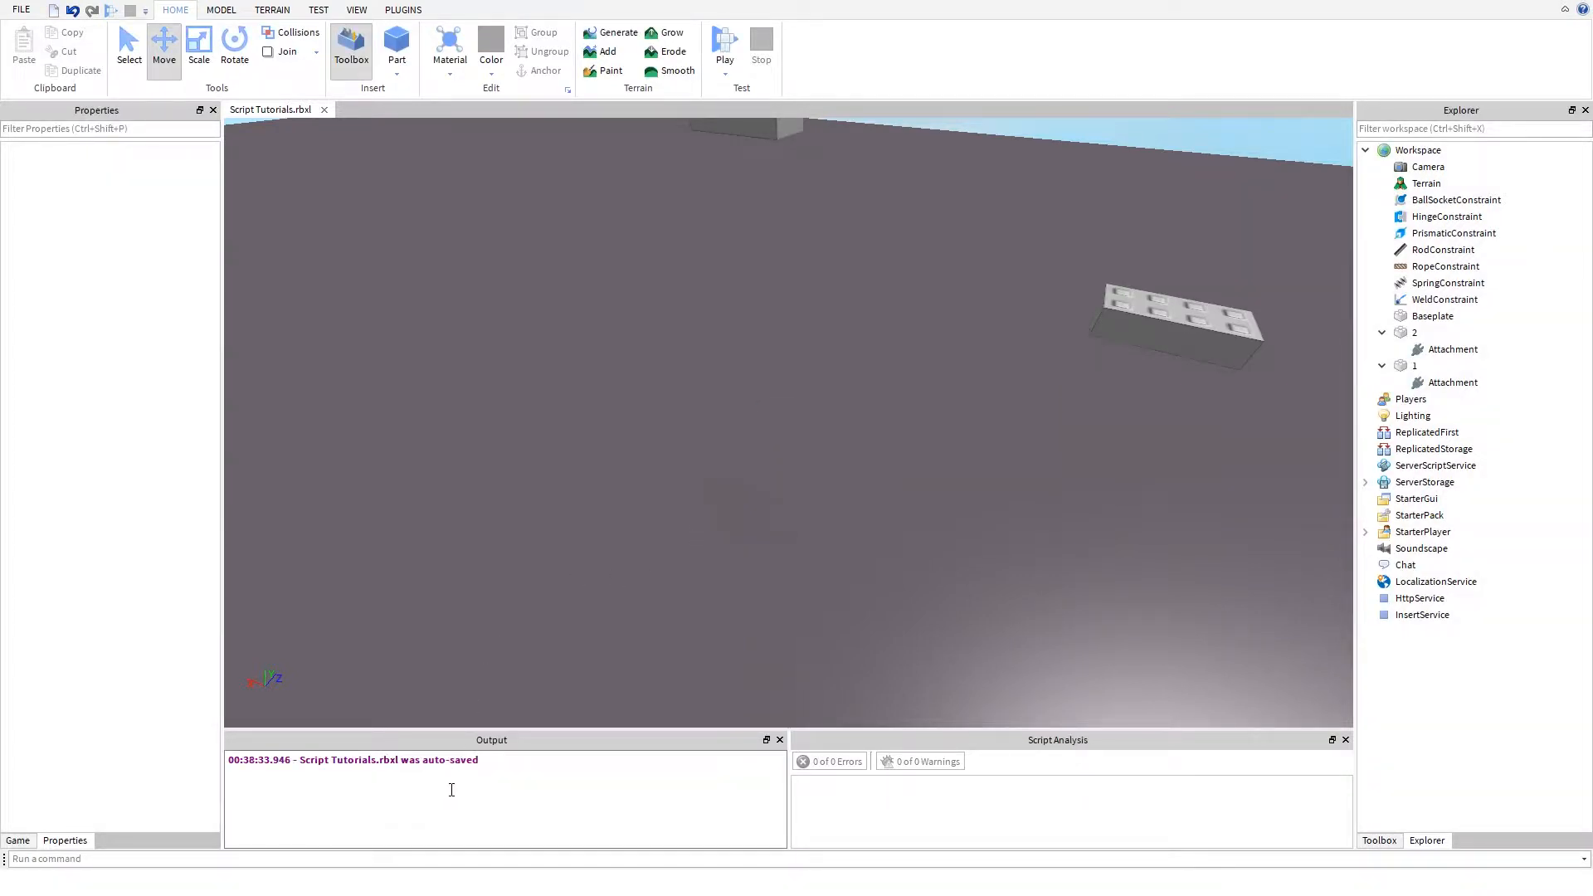
- Clear the output log of its messages
{"action": "right_click", "coordinate": [539, 784]}
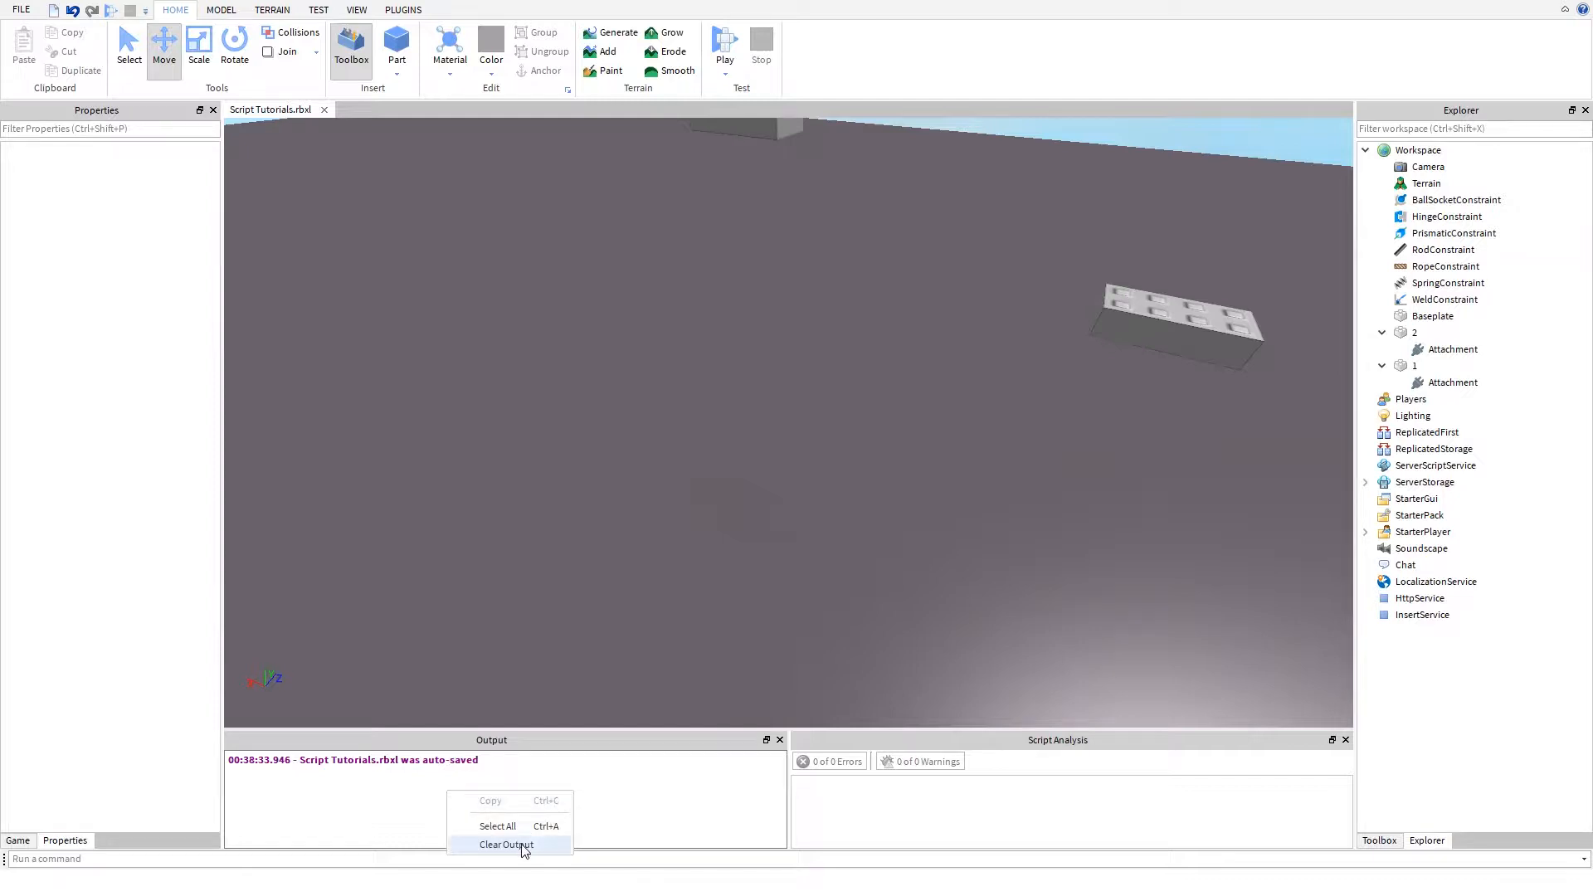
{"action": "left_click", "coordinate": [525, 840]}
{"action": "right_click_drag", "start_coordinate": [726, 390], "coordinate": [706, 440]}
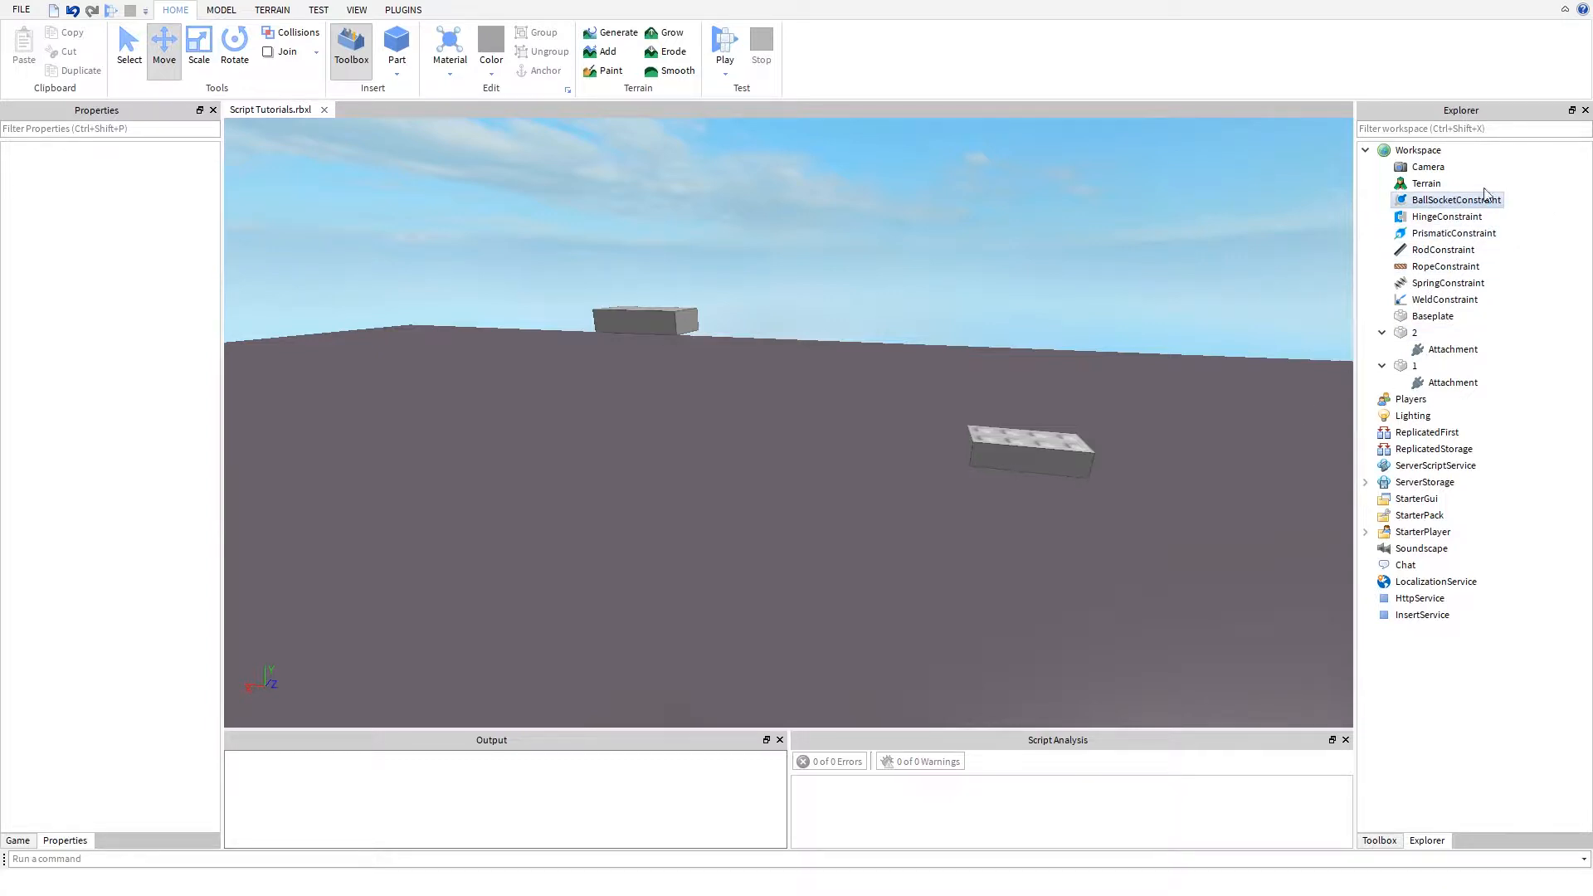
{"action": "left_click", "coordinate": [1429, 201]}
{"action": "left_click", "coordinate": [1437, 217]}
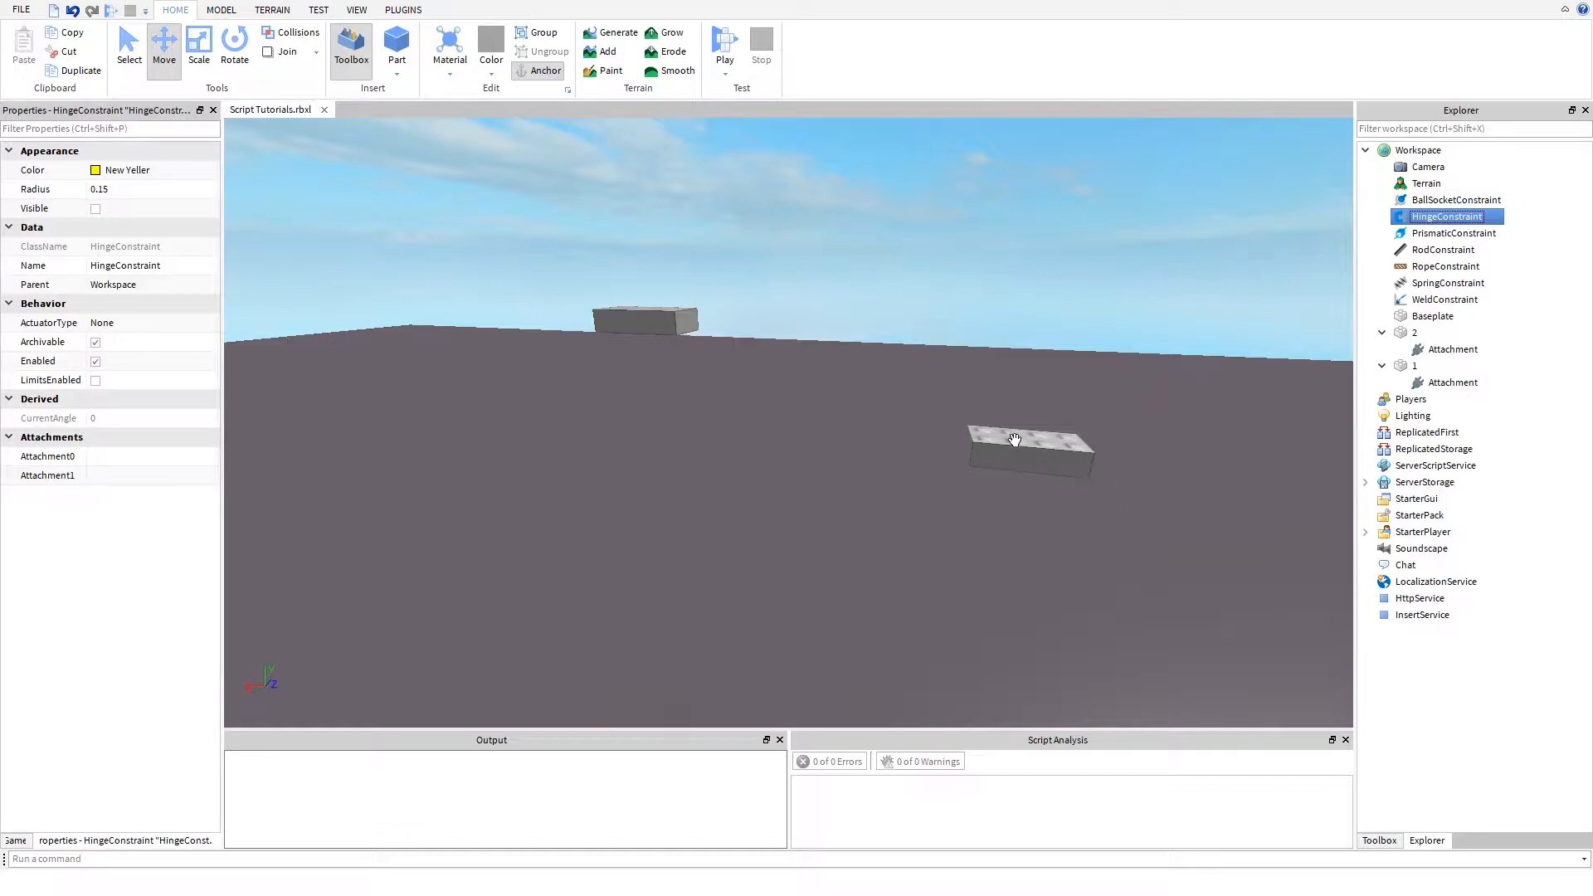
{"action": "left_click_drag", "start_coordinate": [1014, 440], "coordinate": [822, 369]}
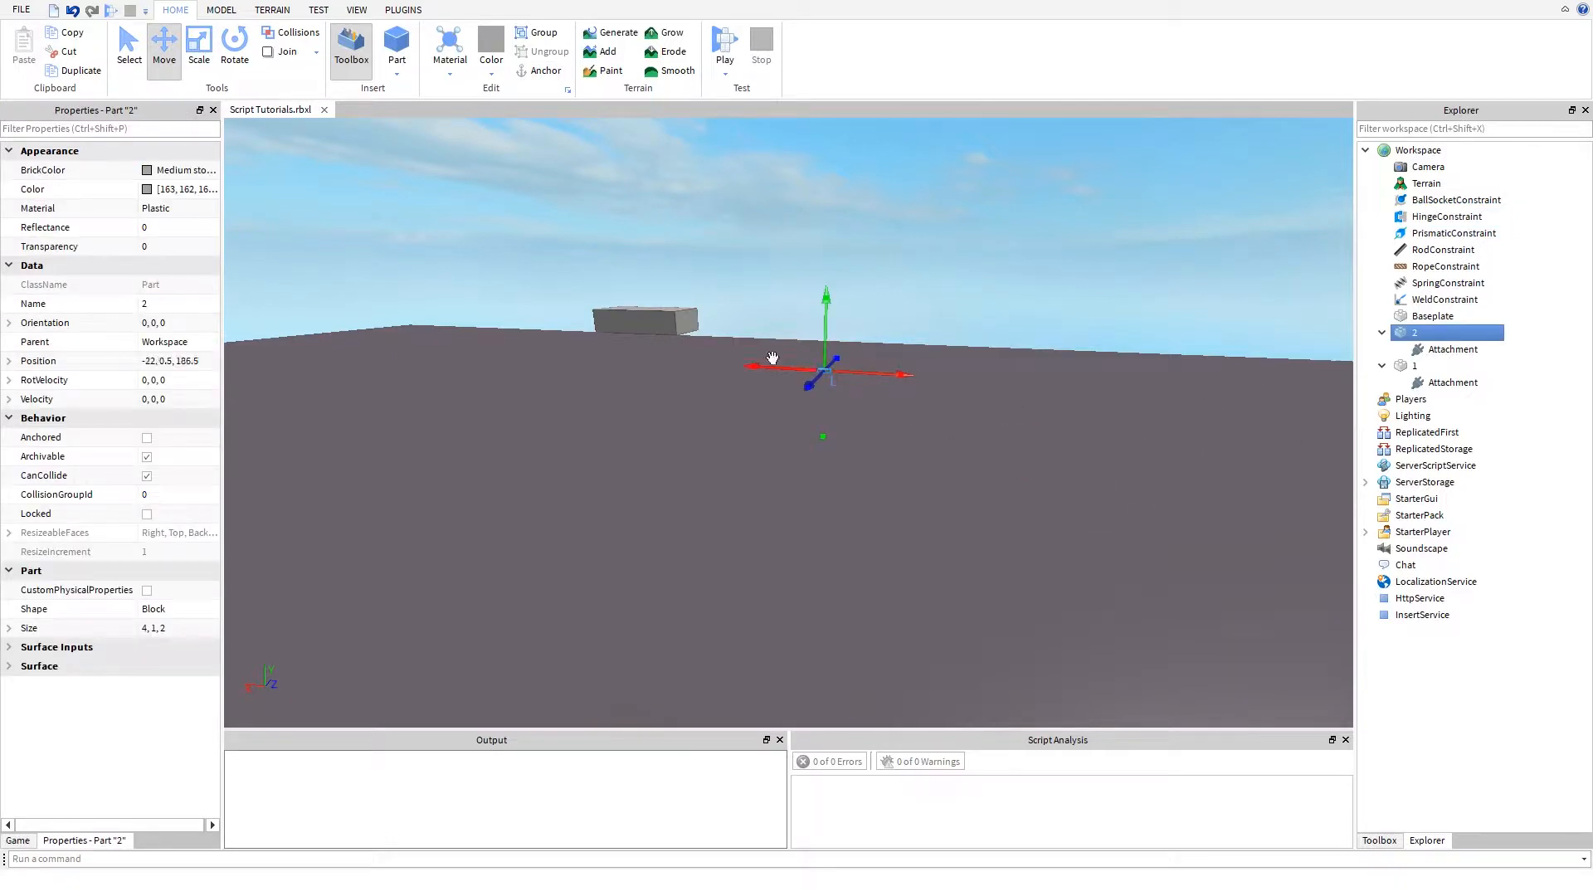
{"action": "key", "text": "ctrl+z"}
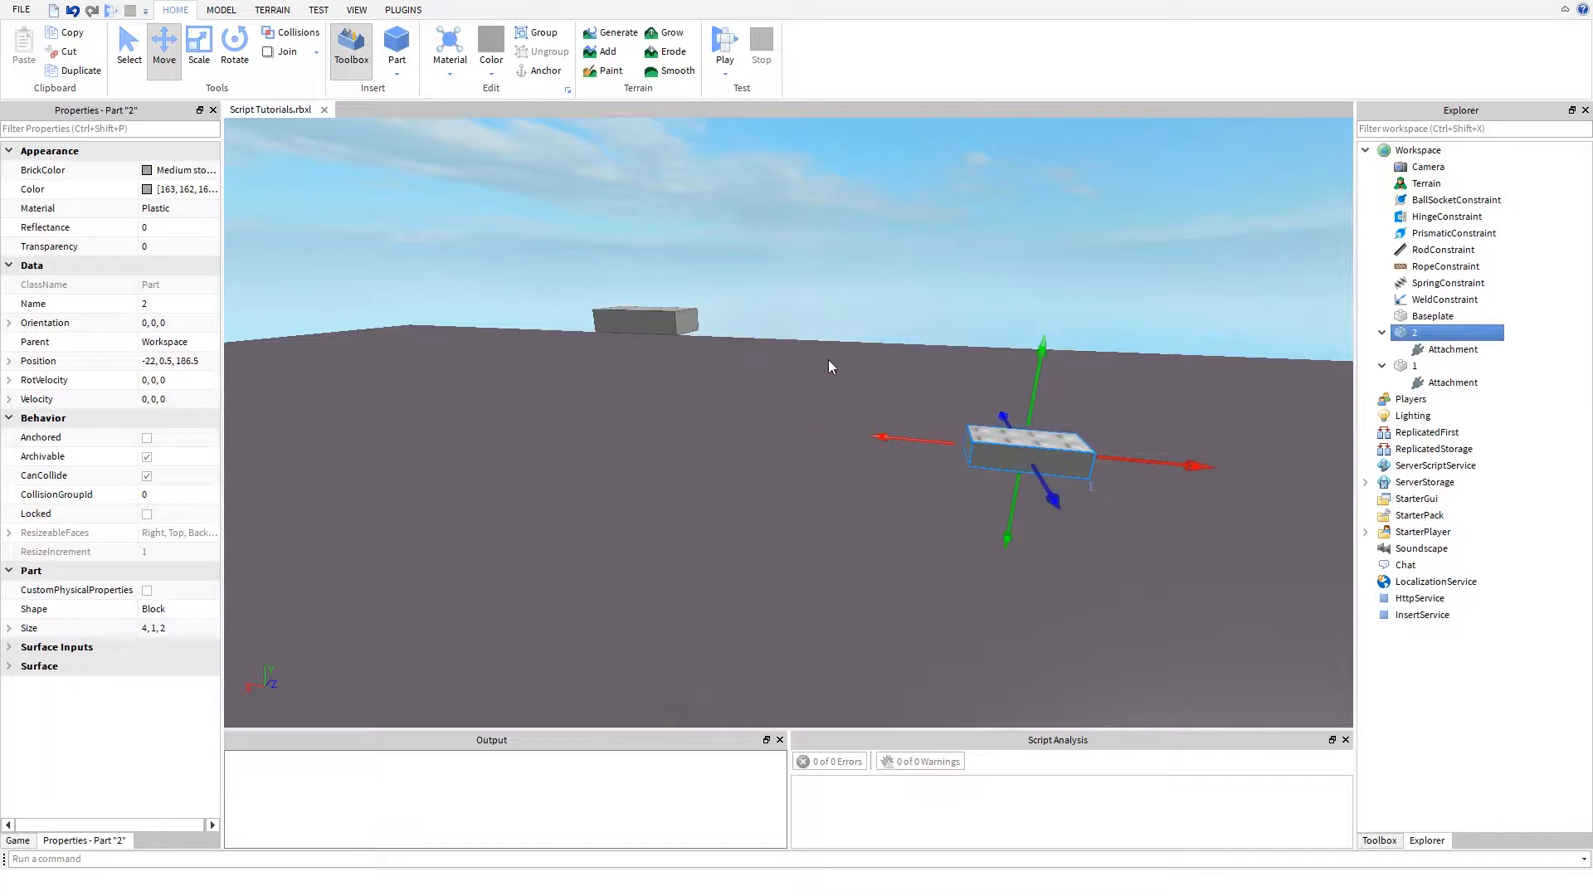
- Anchor part 1 so that it stays fixed in place
{"action": "left_click", "coordinate": [604, 318]}
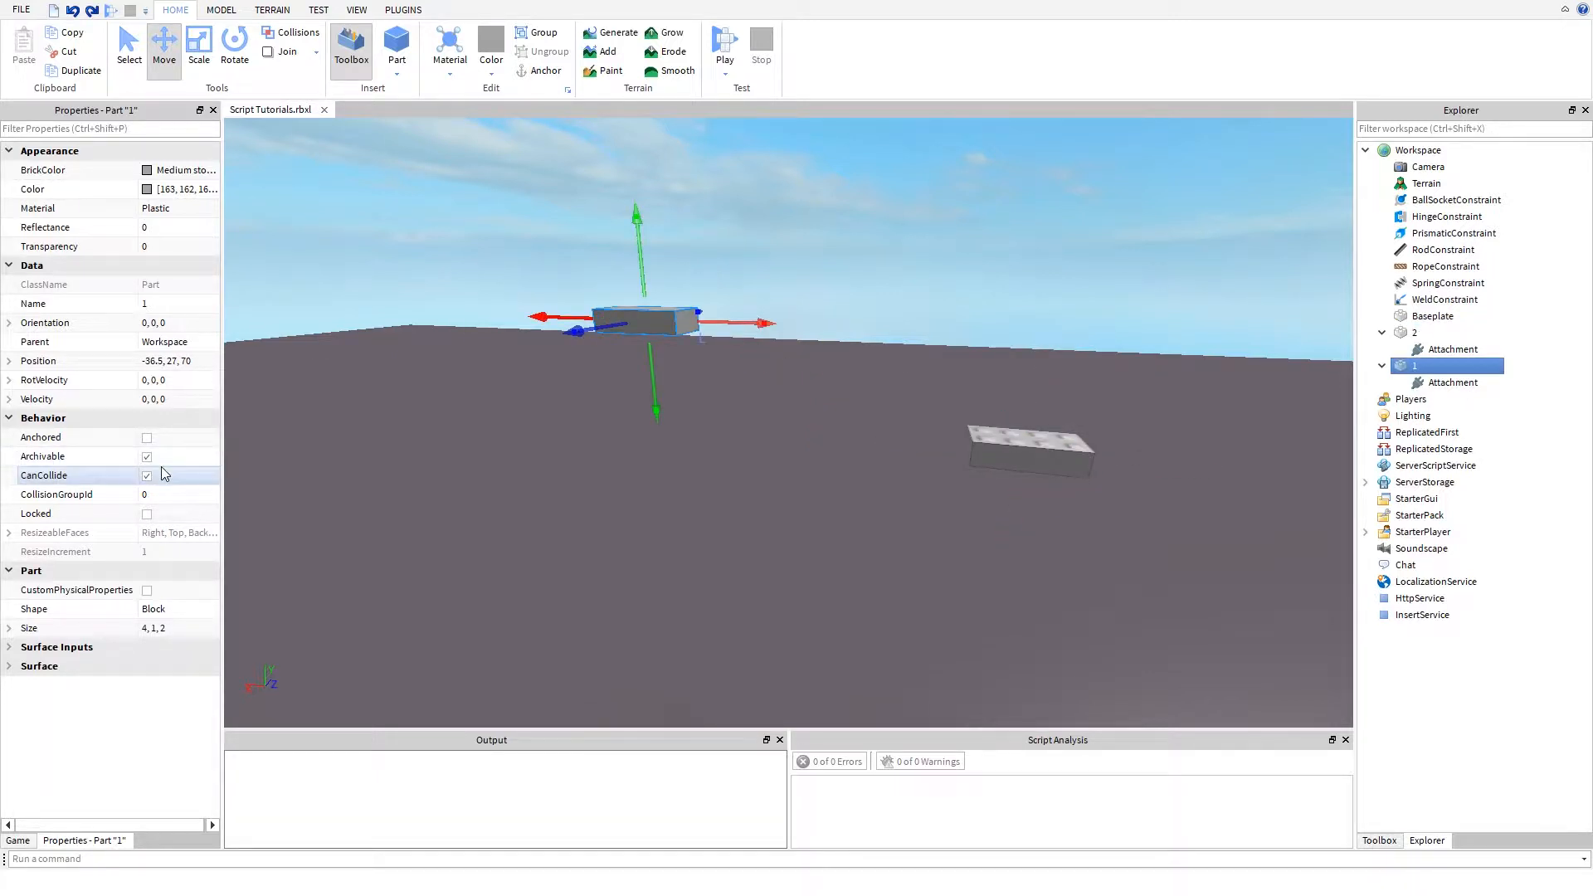
{"action": "left_click", "coordinate": [147, 439]}
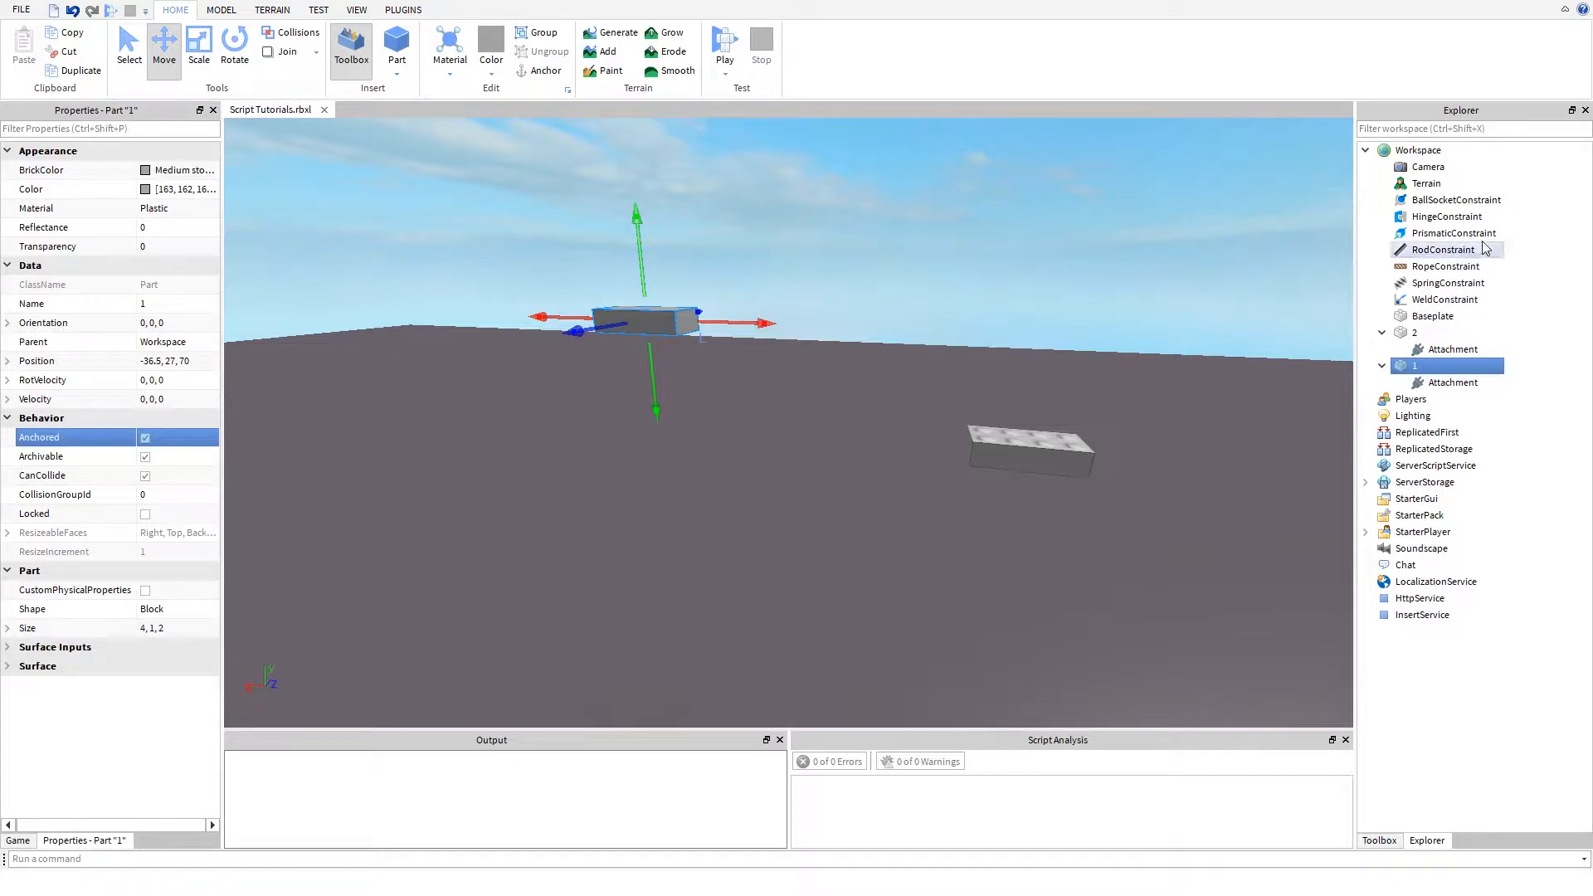
- Review the properties of HingeConstraint, RodConstraint and part 1, and look at both parts from above
{"action": "left_click", "coordinate": [1460, 217]}
{"action": "left_click", "coordinate": [1465, 249]}
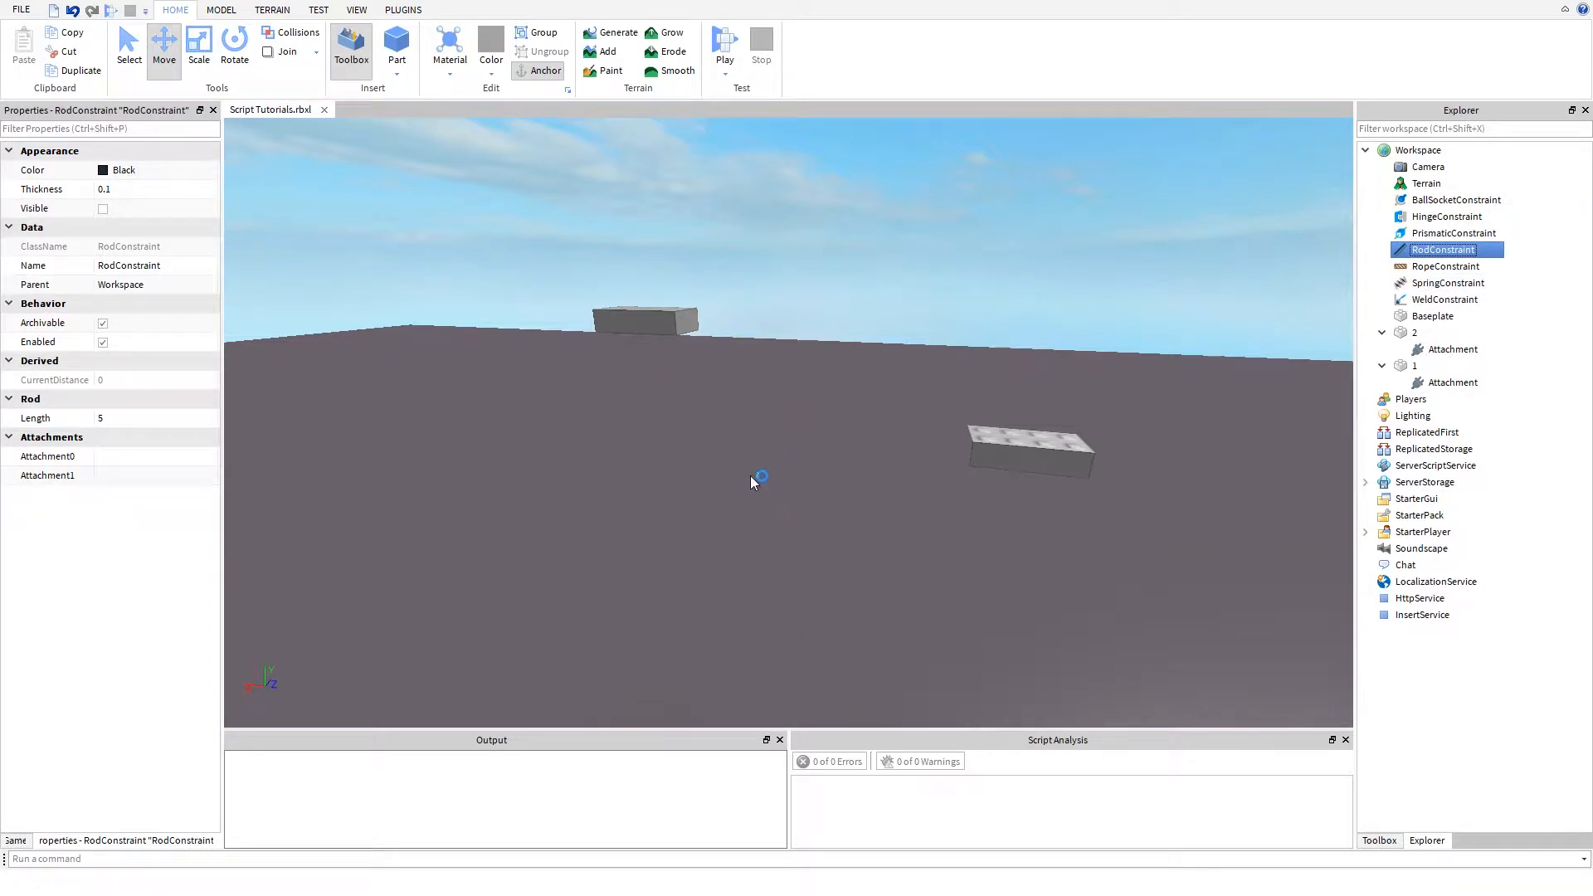
{"action": "left_click", "coordinate": [655, 322]}
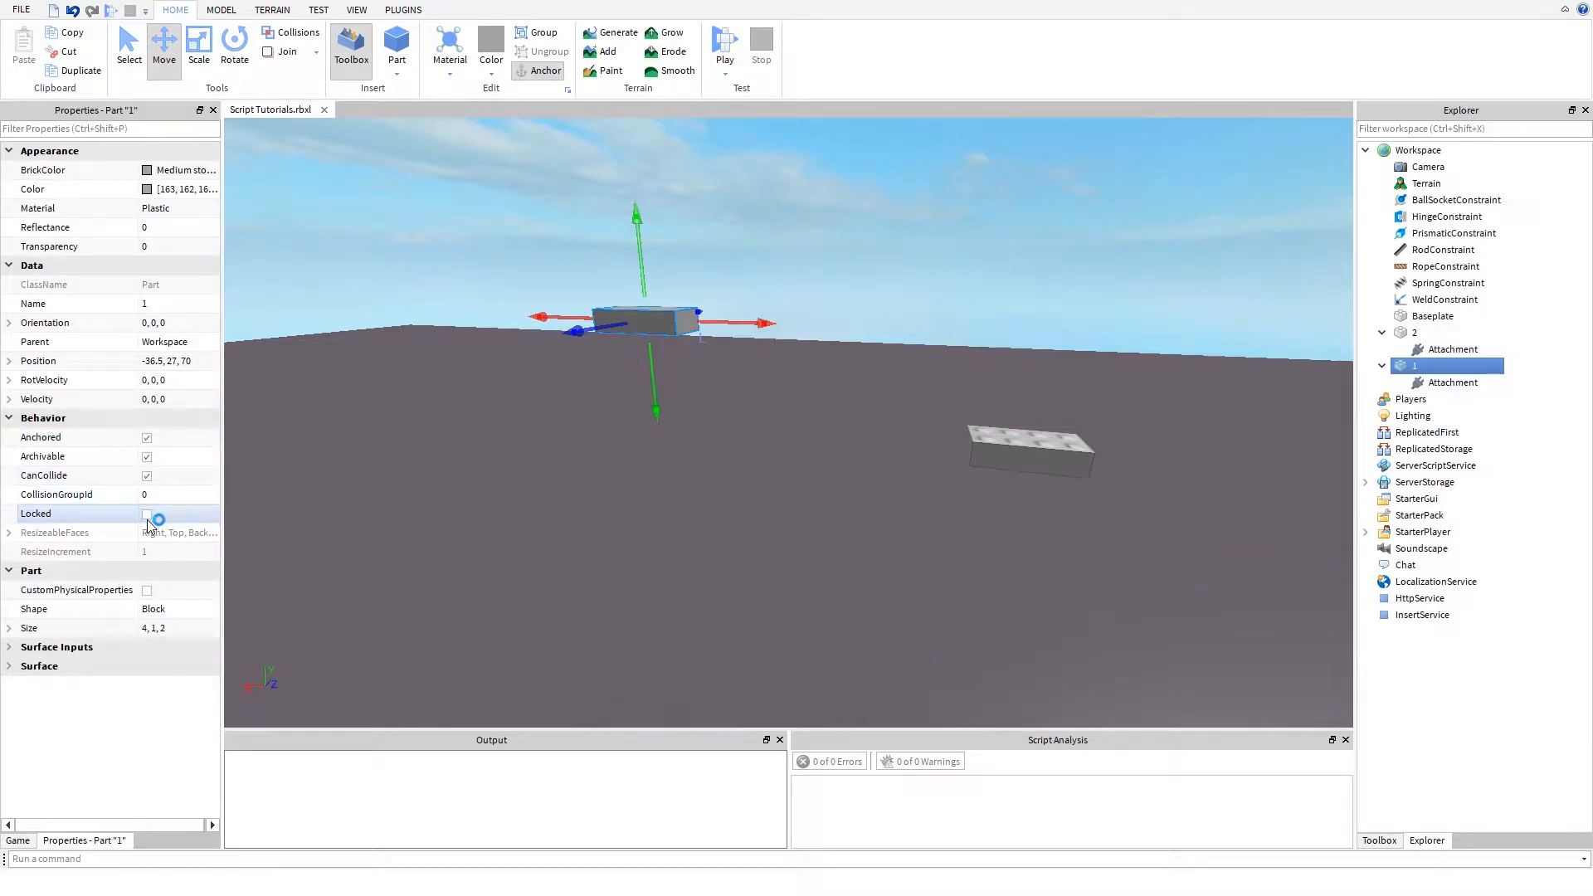
{"action": "left_click", "coordinate": [451, 563]}
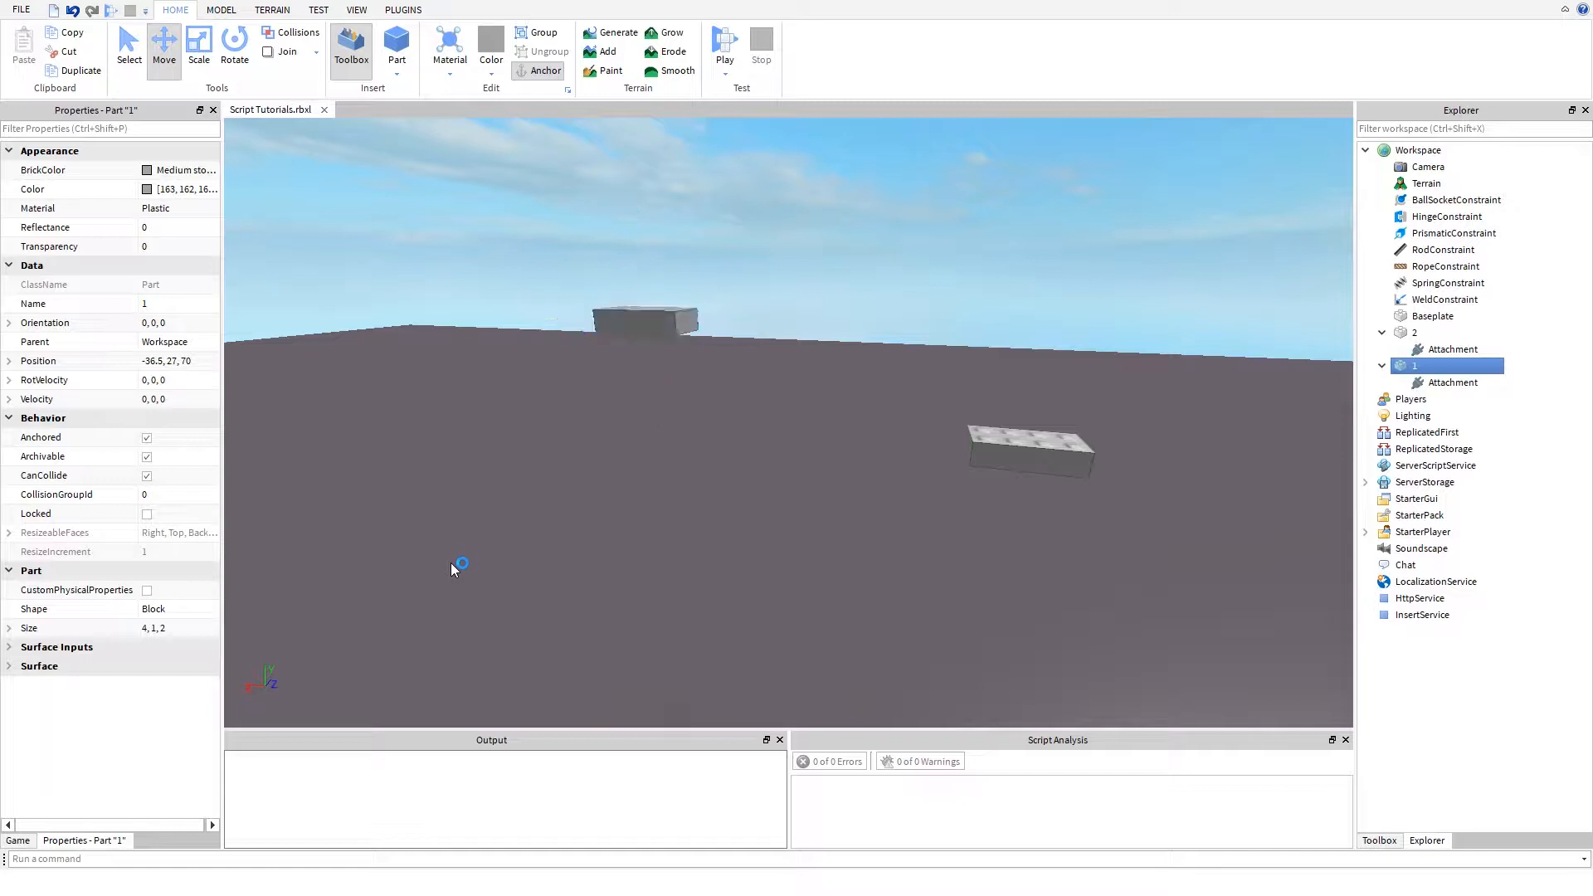
{"action": "mouse_move", "coordinate": [450, 563]}
{"action": "right_mouse_down"}
{"action": "mouse_move", "coordinate": [476, 514]}
{"action": "mouse_move", "coordinate": [467, 565]}
{"action": "right_mouse_up"}
{"action": "key", "text": "a"}
{"action": "key", "text": "w"}
{"action": "key", "text": "s"}
{"action": "key", "text": "s"}
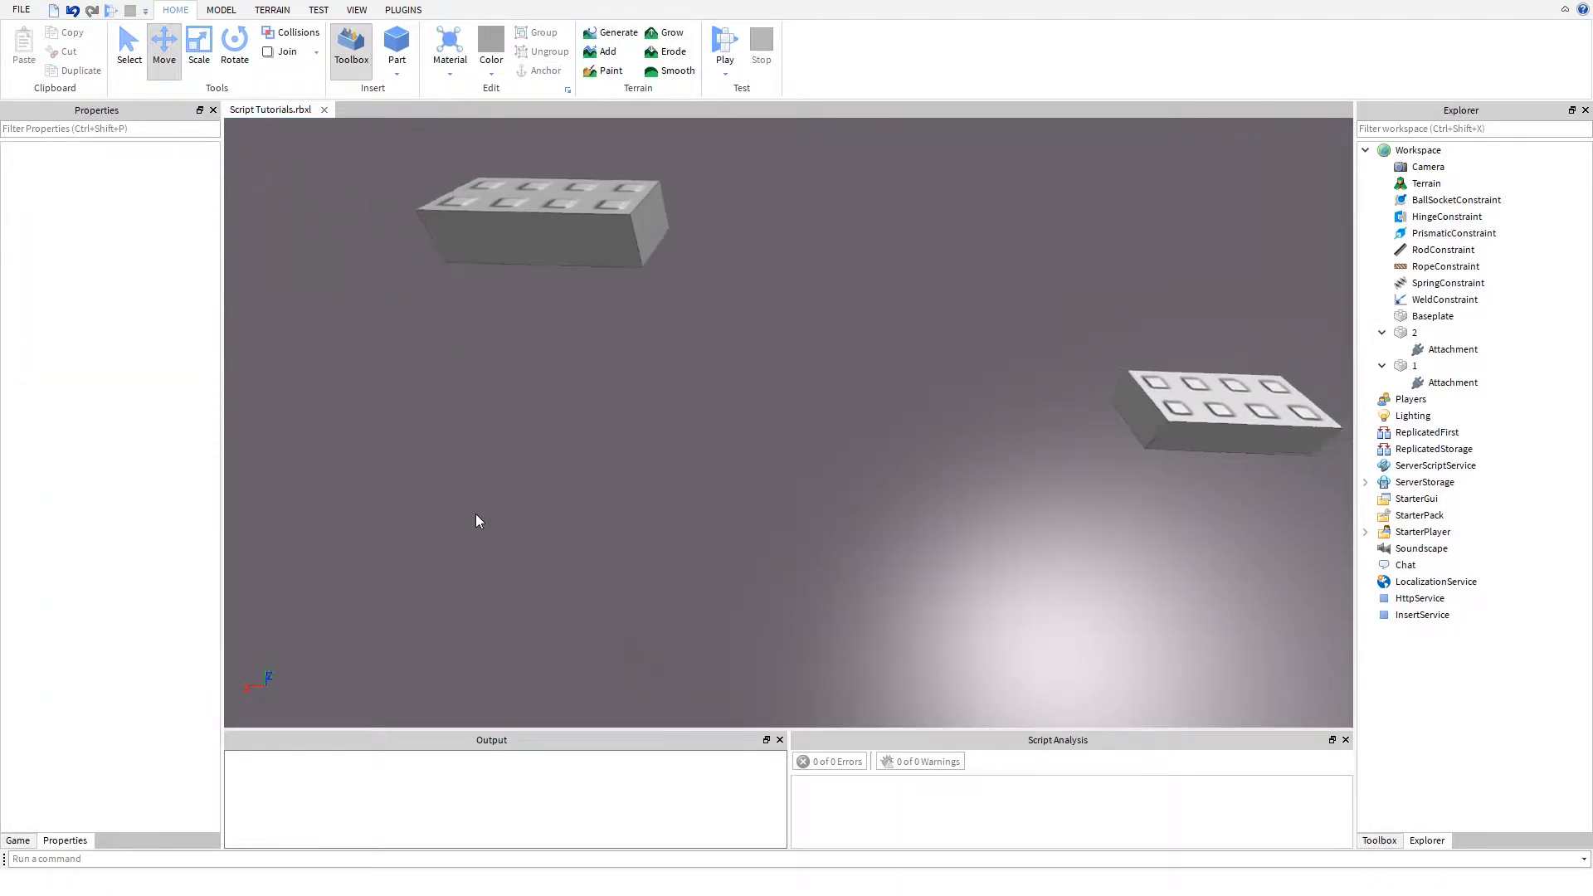
{"action": "right_click_drag", "start_coordinate": [480, 493], "coordinate": [687, 476]}
{"action": "key", "text": "s"}
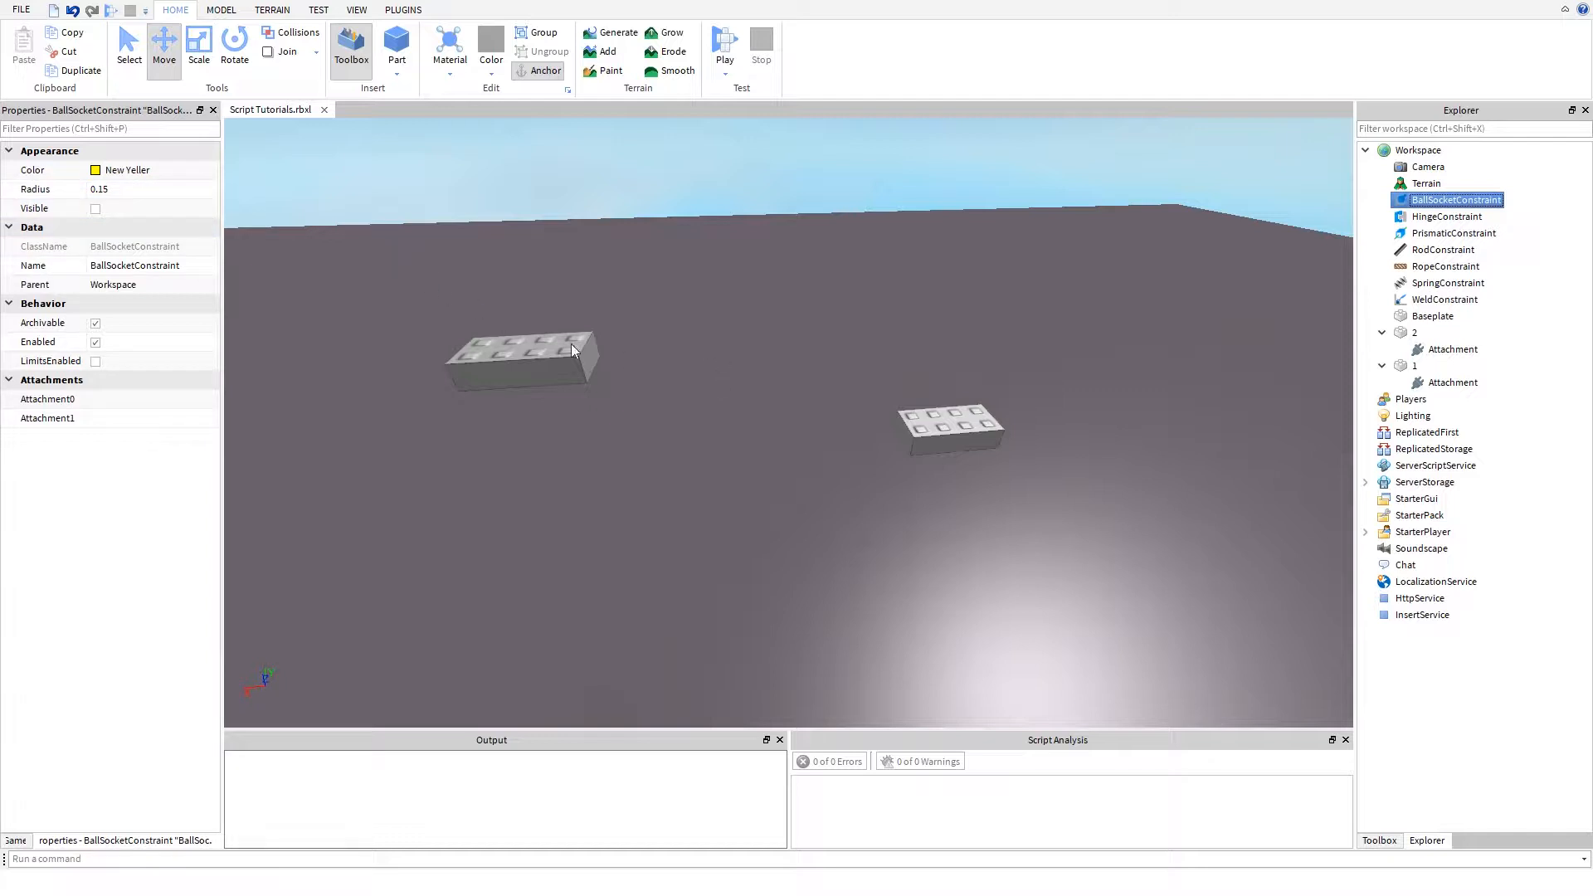
- Set the BallSocketConstraint's Attachment0 to part 1's attachment and its Attachment1 to part 2's attachment
{"action": "left_click", "coordinate": [153, 417]}
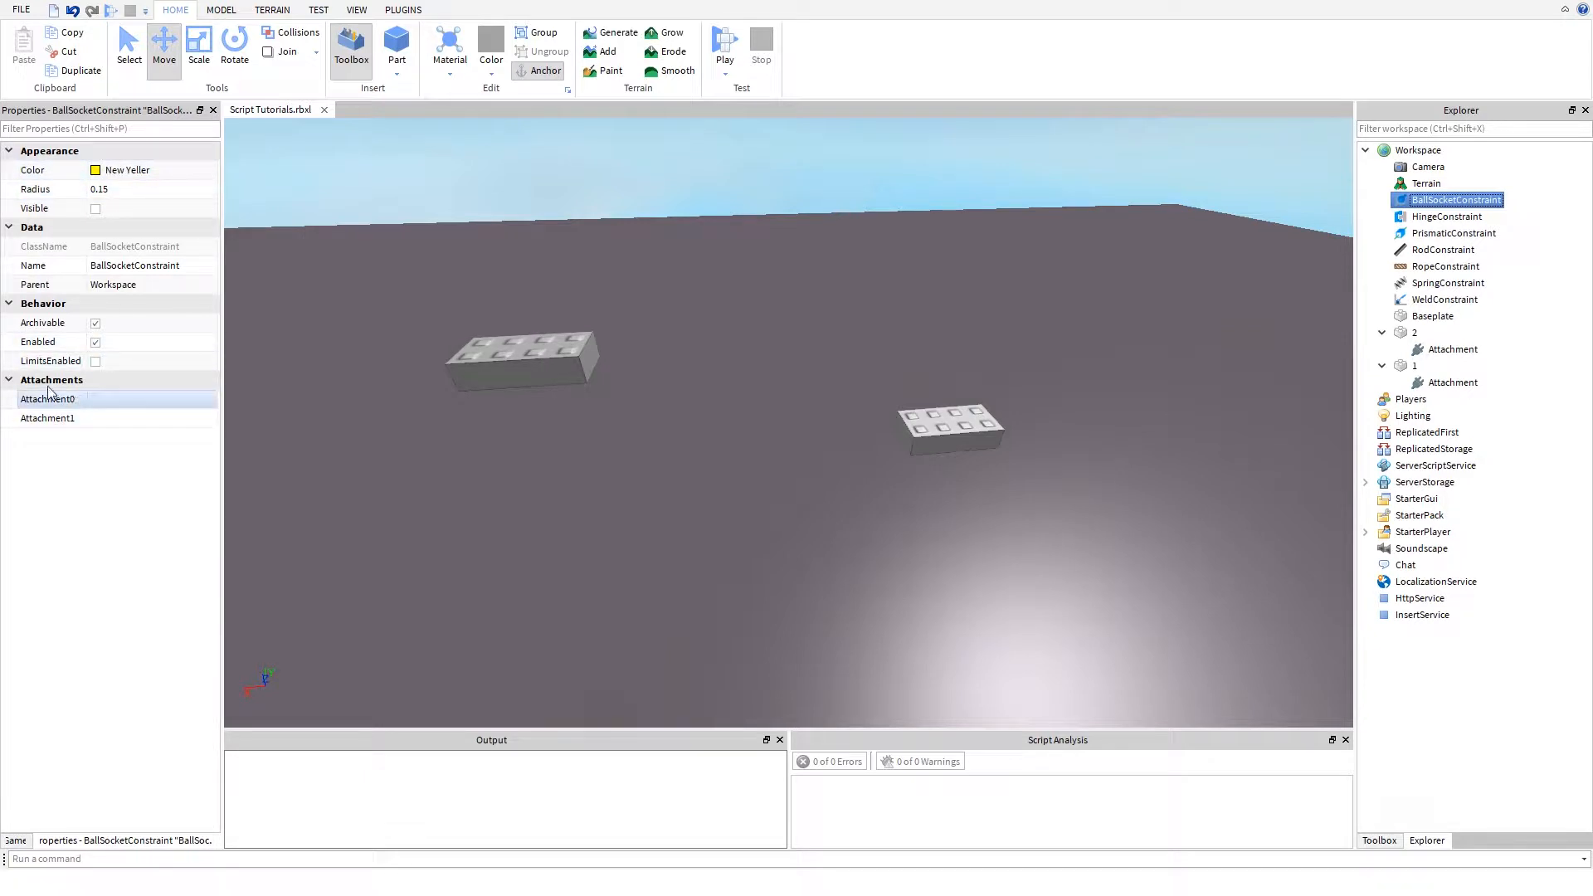
{"action": "left_click", "coordinate": [108, 400]}
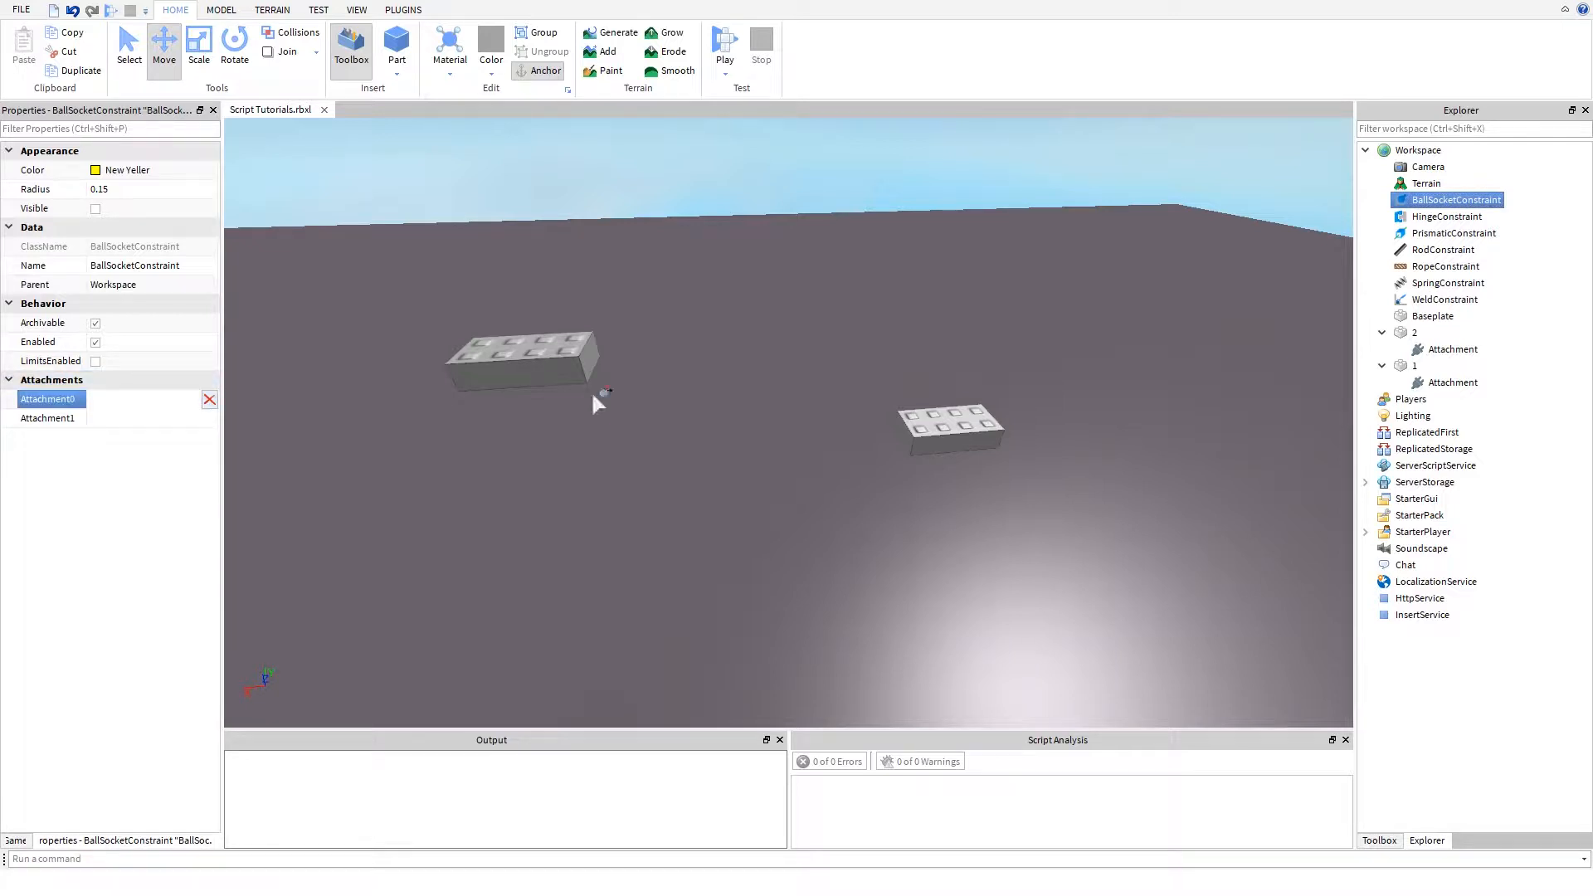
{"action": "left_click", "coordinate": [1448, 380]}
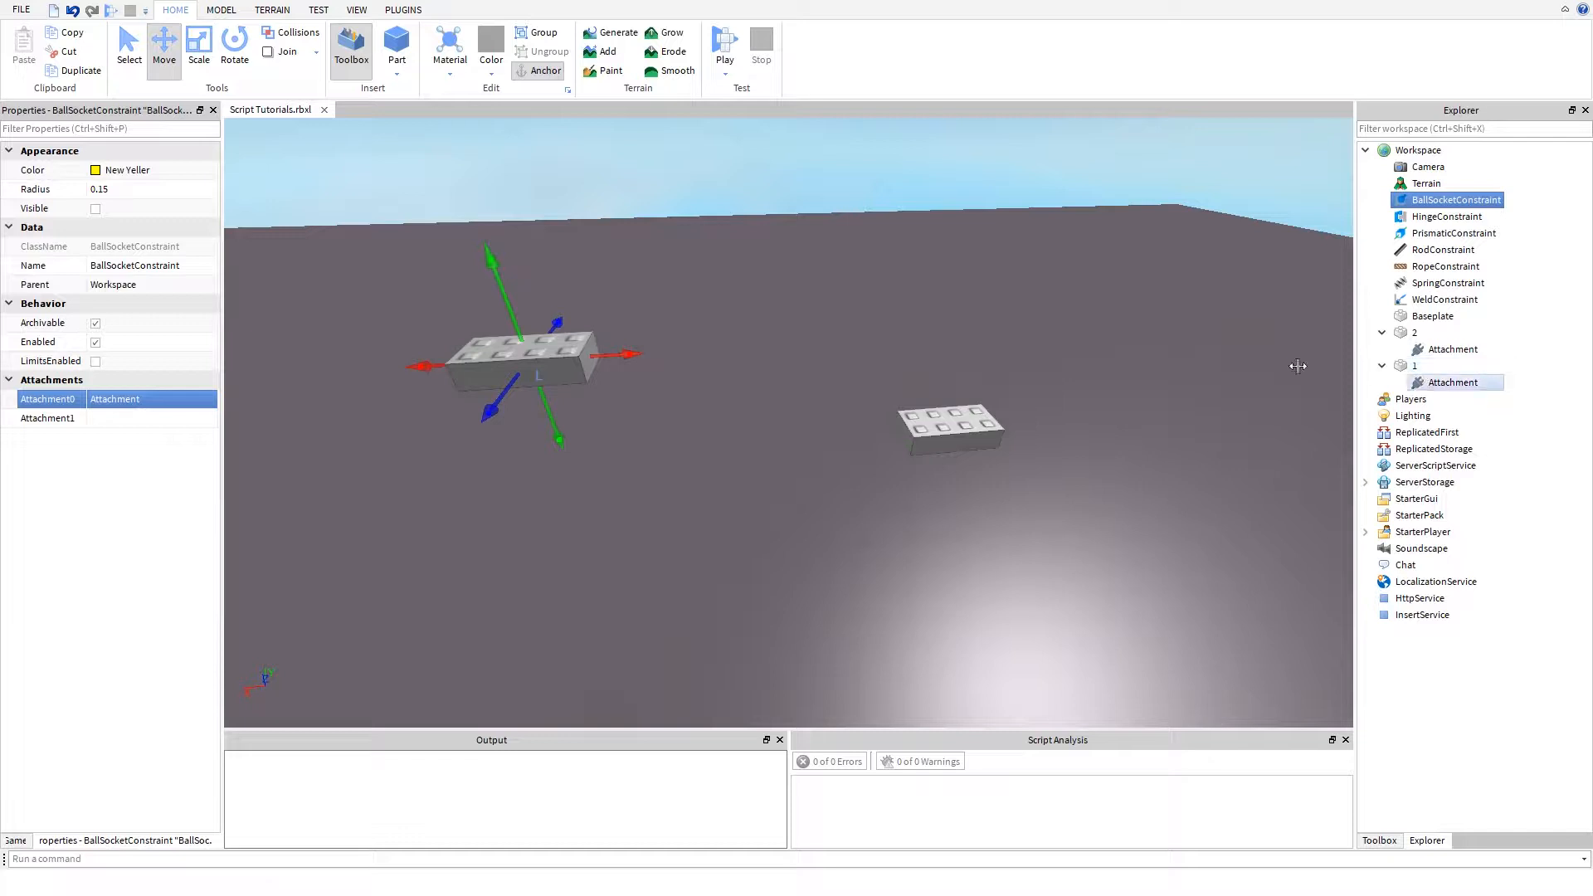
{"action": "left_click", "coordinate": [133, 418]}
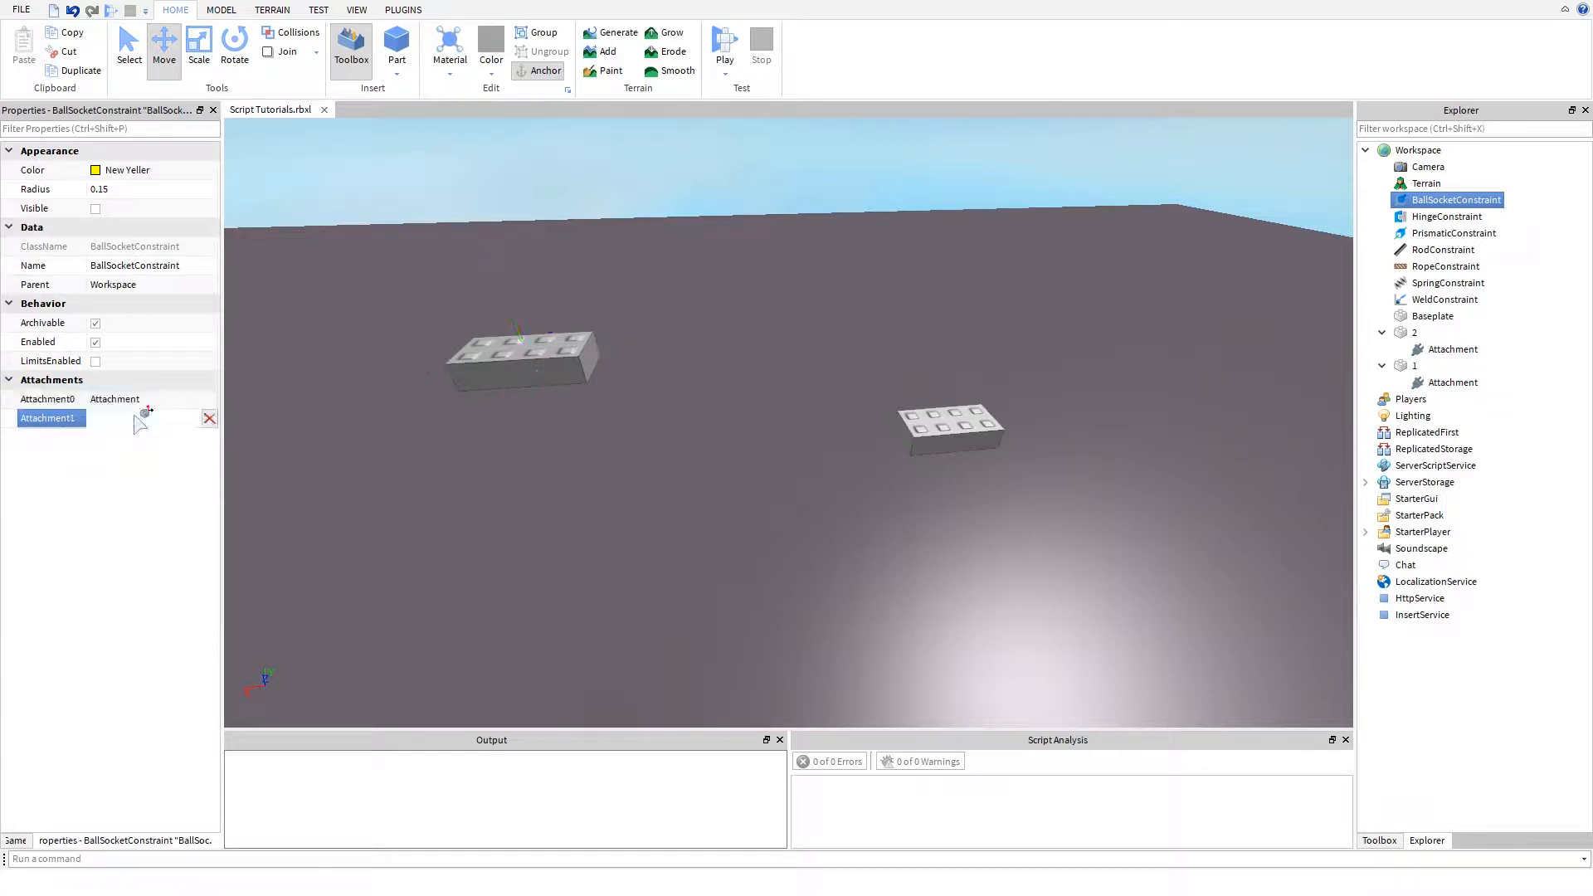
{"action": "left_click", "coordinate": [1448, 349]}
{"action": "left_click", "coordinate": [908, 539]}
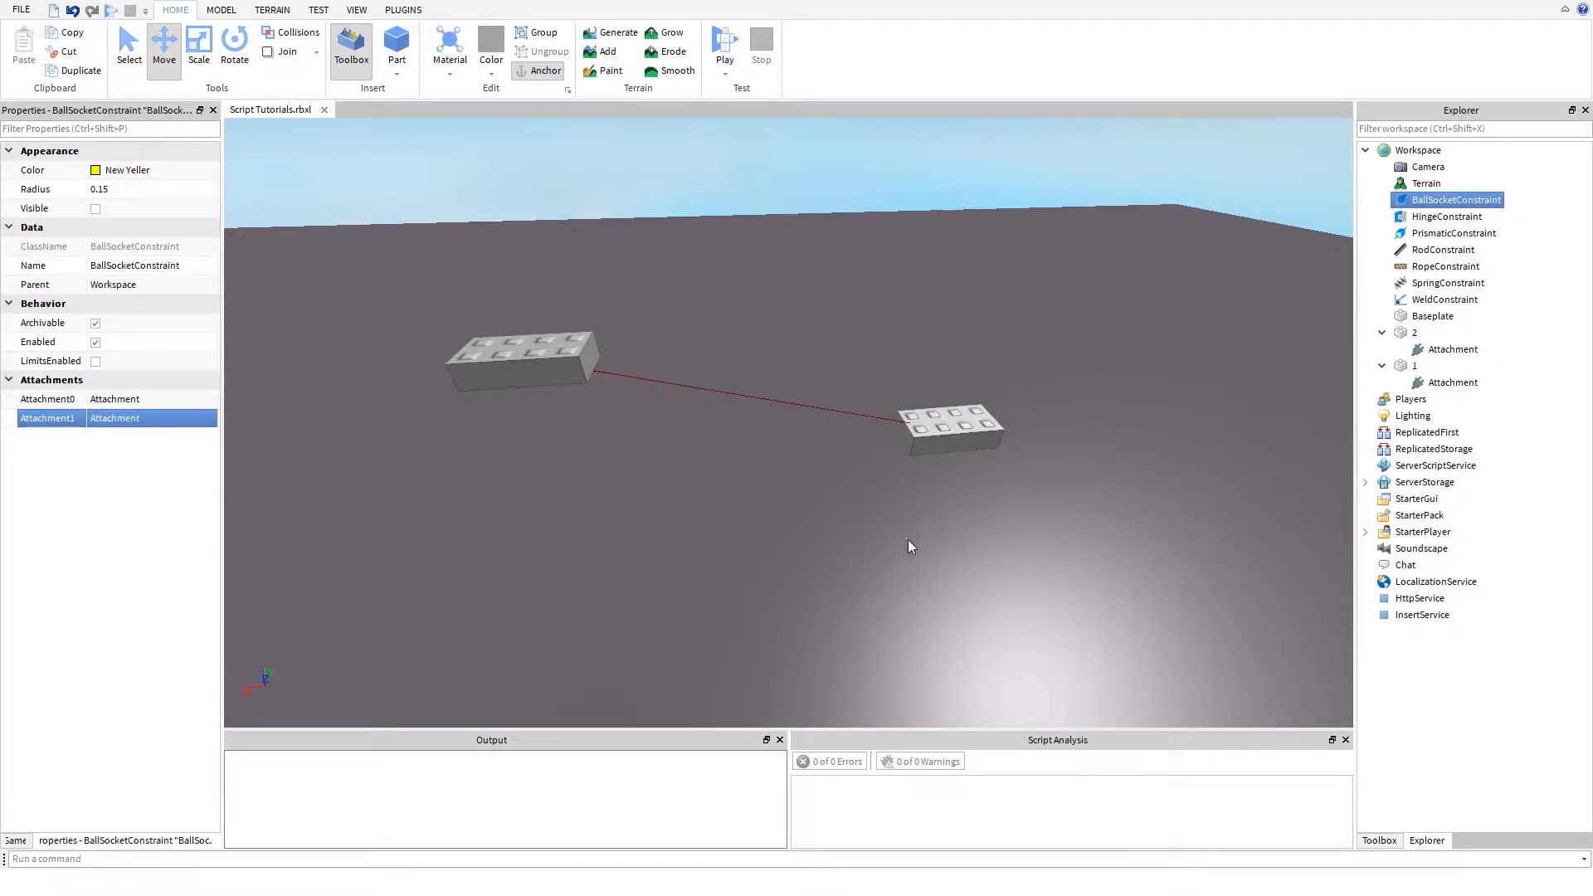
- Examine the constraint line linking the two parts from several distances and angles
{"action": "right_click_drag", "start_coordinate": [898, 510], "coordinate": [899, 511]}
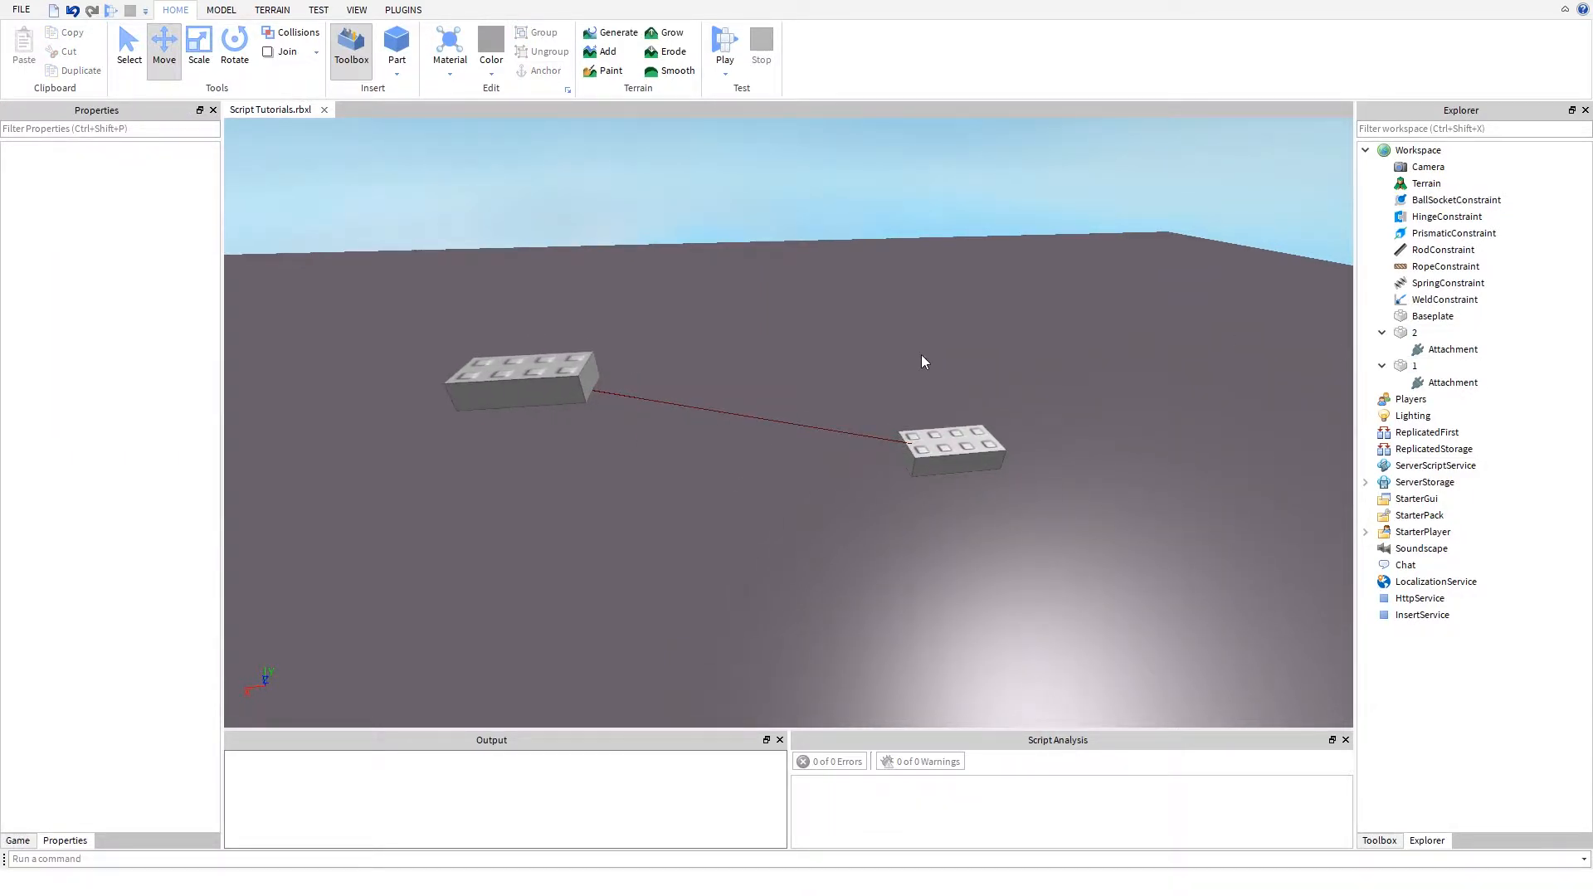
{"action": "right_click_drag", "start_coordinate": [950, 357], "coordinate": [923, 356]}
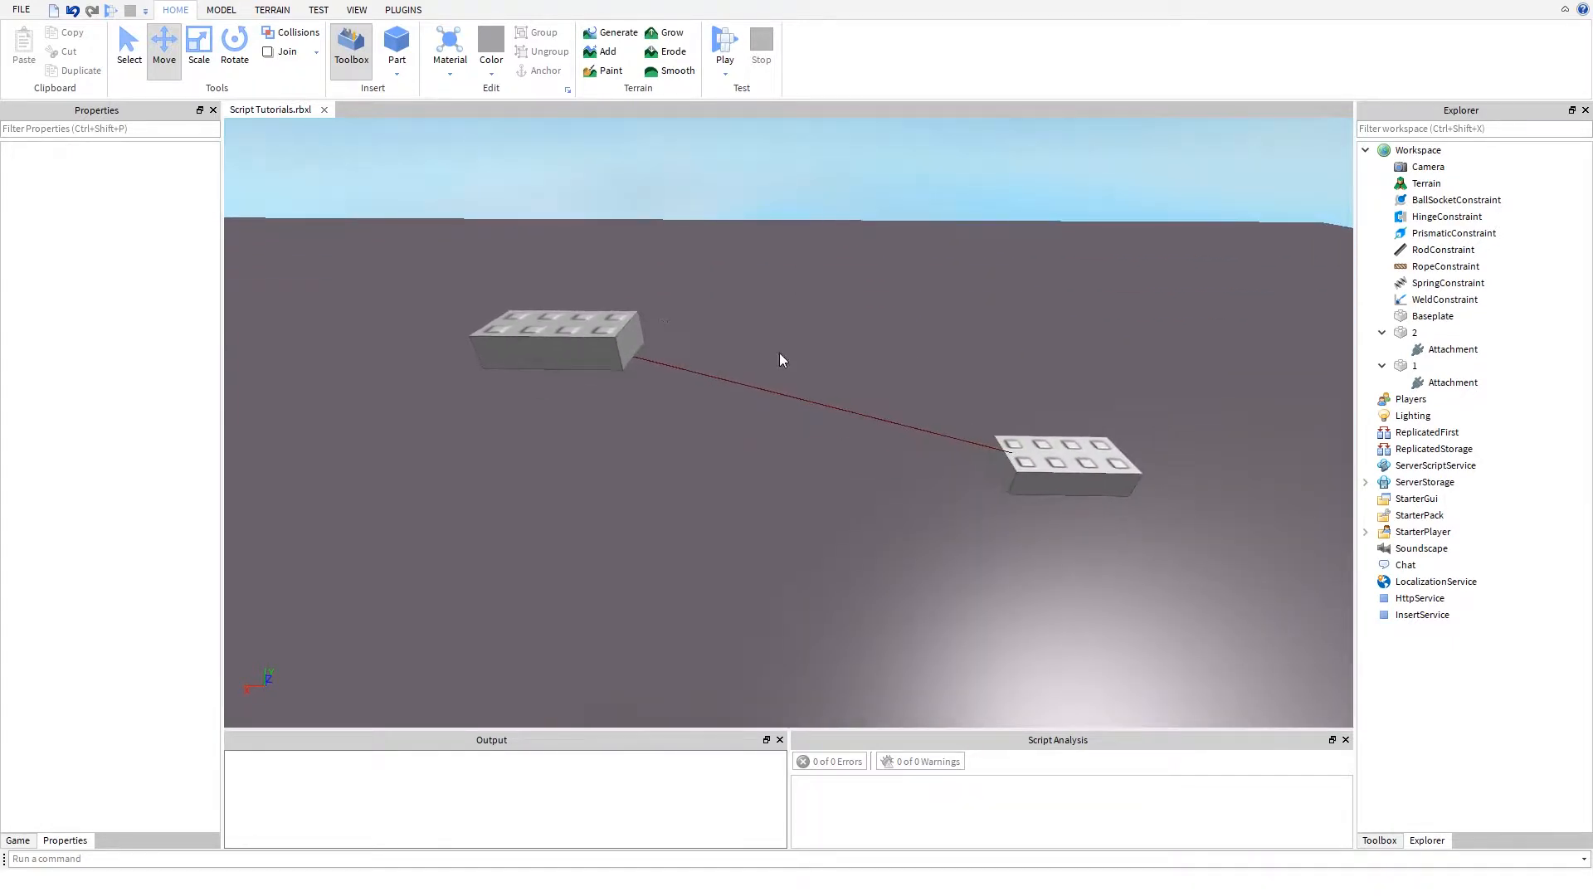
{"action": "key", "text": "w"}
{"action": "left_click_drag", "start_coordinate": [658, 306], "coordinate": [792, 424]}
{"action": "key", "text": "w"}
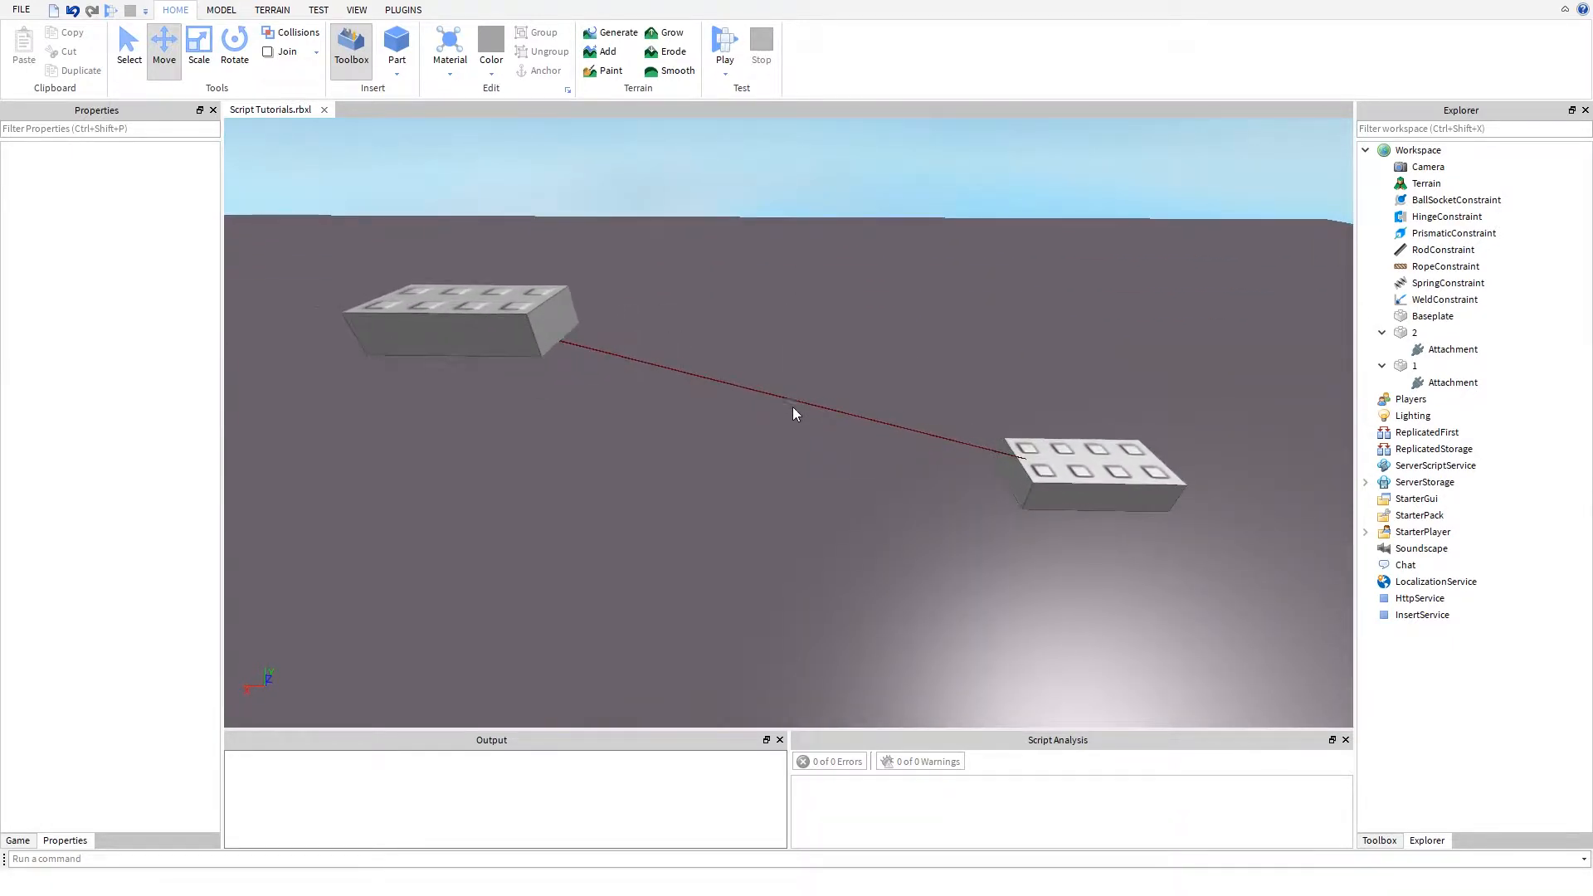
{"action": "key", "text": "w"}
{"action": "right_click_drag", "start_coordinate": [795, 396], "coordinate": [795, 397]}
{"action": "key", "text": "a"}
{"action": "key", "text": "s"}
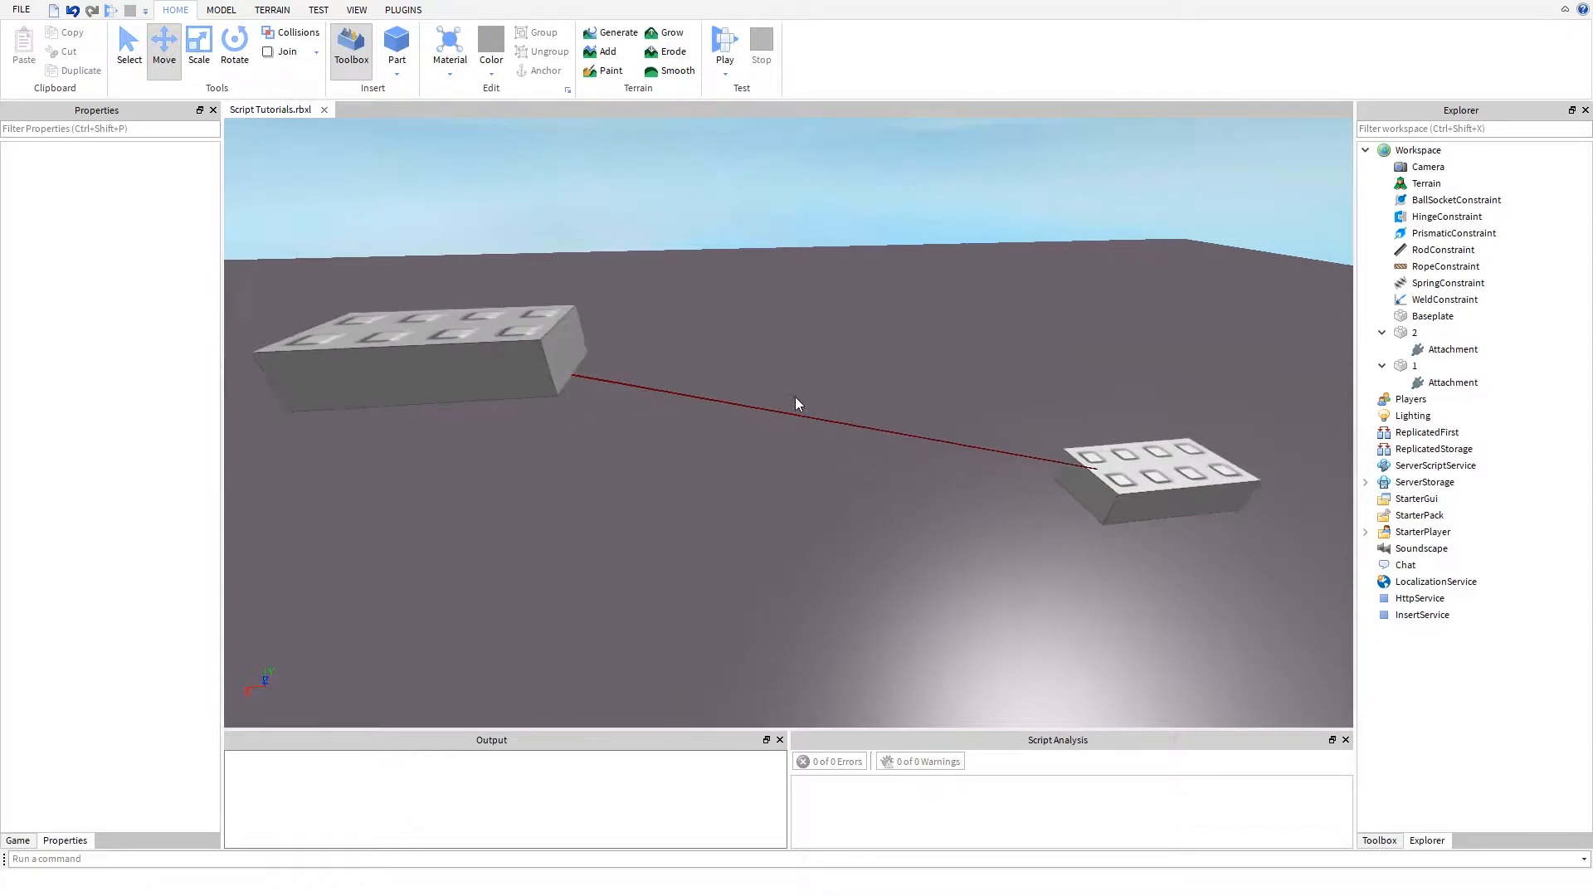
{"action": "key", "text": "s"}
{"action": "key", "text": "s"}
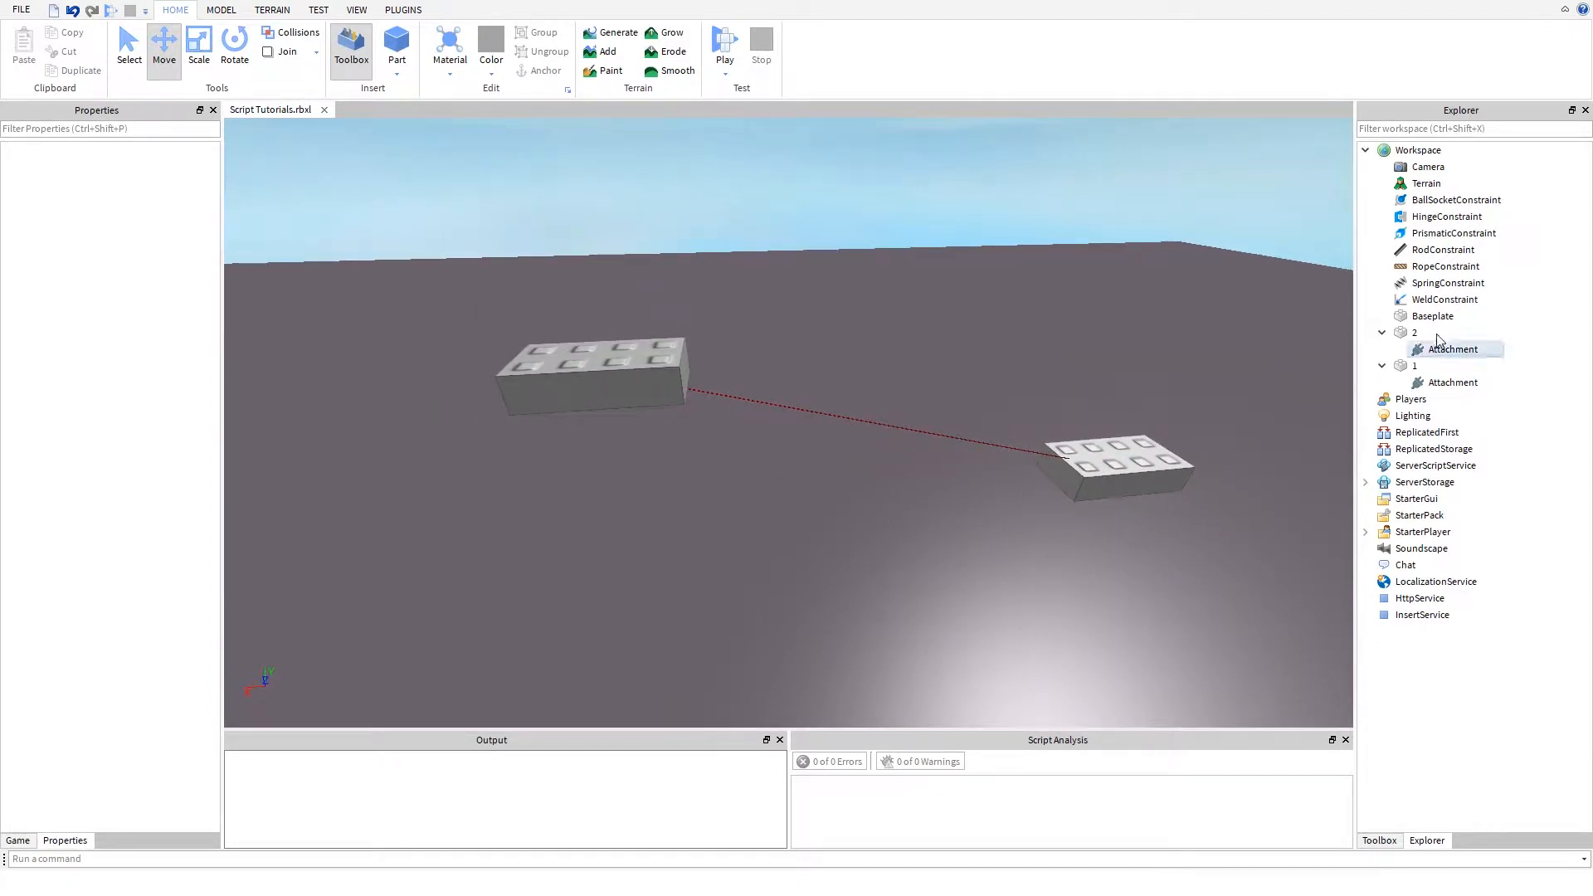
- Move part 2's attachment up 0.5 studs to the part's top face, at position 0, 0.5, 0
{"action": "left_click", "coordinate": [1438, 334]}
{"action": "left_click", "coordinate": [1428, 349]}
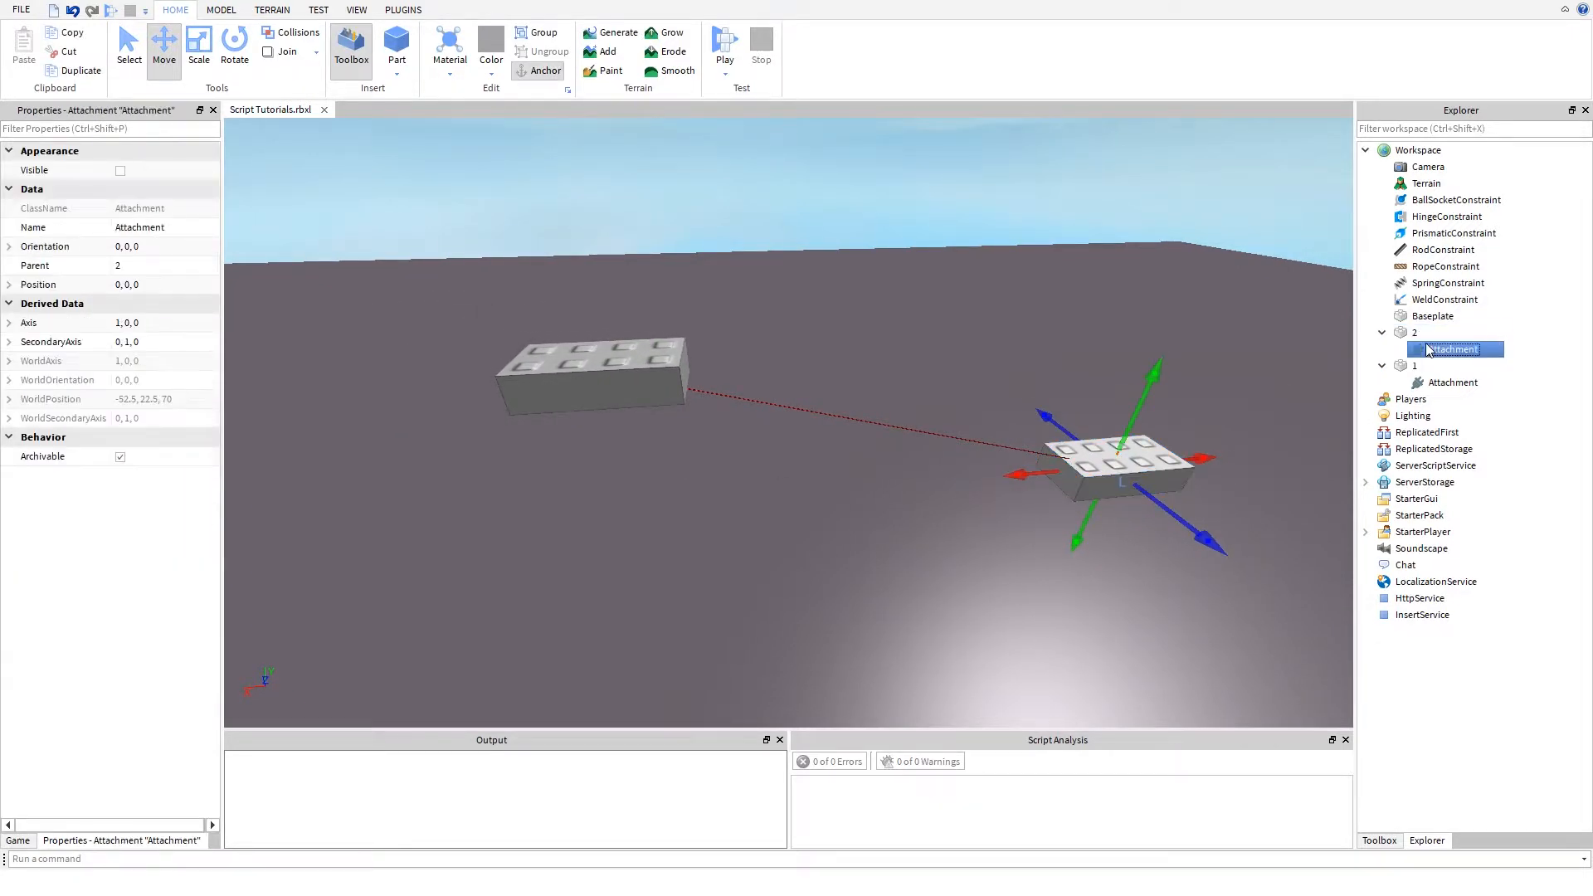
{"action": "key", "text": "f"}
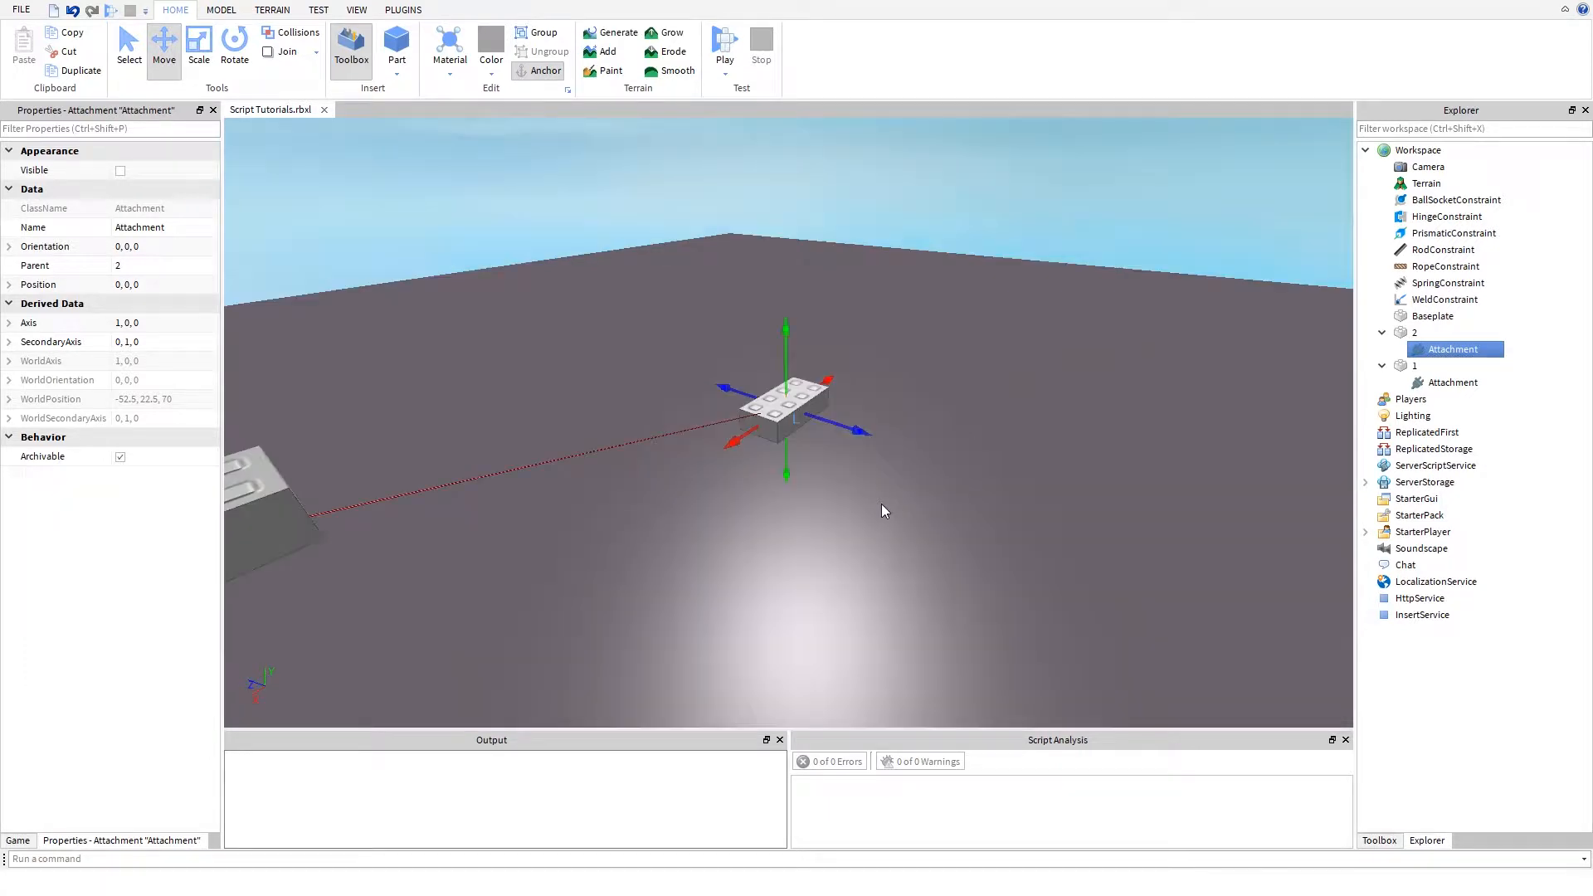
{"action": "scroll", "coordinate": [881, 504], "scroll_direction": "up", "scroll_amount": 3}
{"action": "scroll", "coordinate": [881, 505], "scroll_direction": "up", "scroll_amount": 3}
{"action": "right_click_drag", "start_coordinate": [882, 505], "coordinate": [833, 483]}
{"action": "scroll", "coordinate": [833, 483], "scroll_direction": "up", "scroll_amount": 4}
{"action": "scroll", "coordinate": [833, 483], "scroll_direction": "up", "scroll_amount": 5}
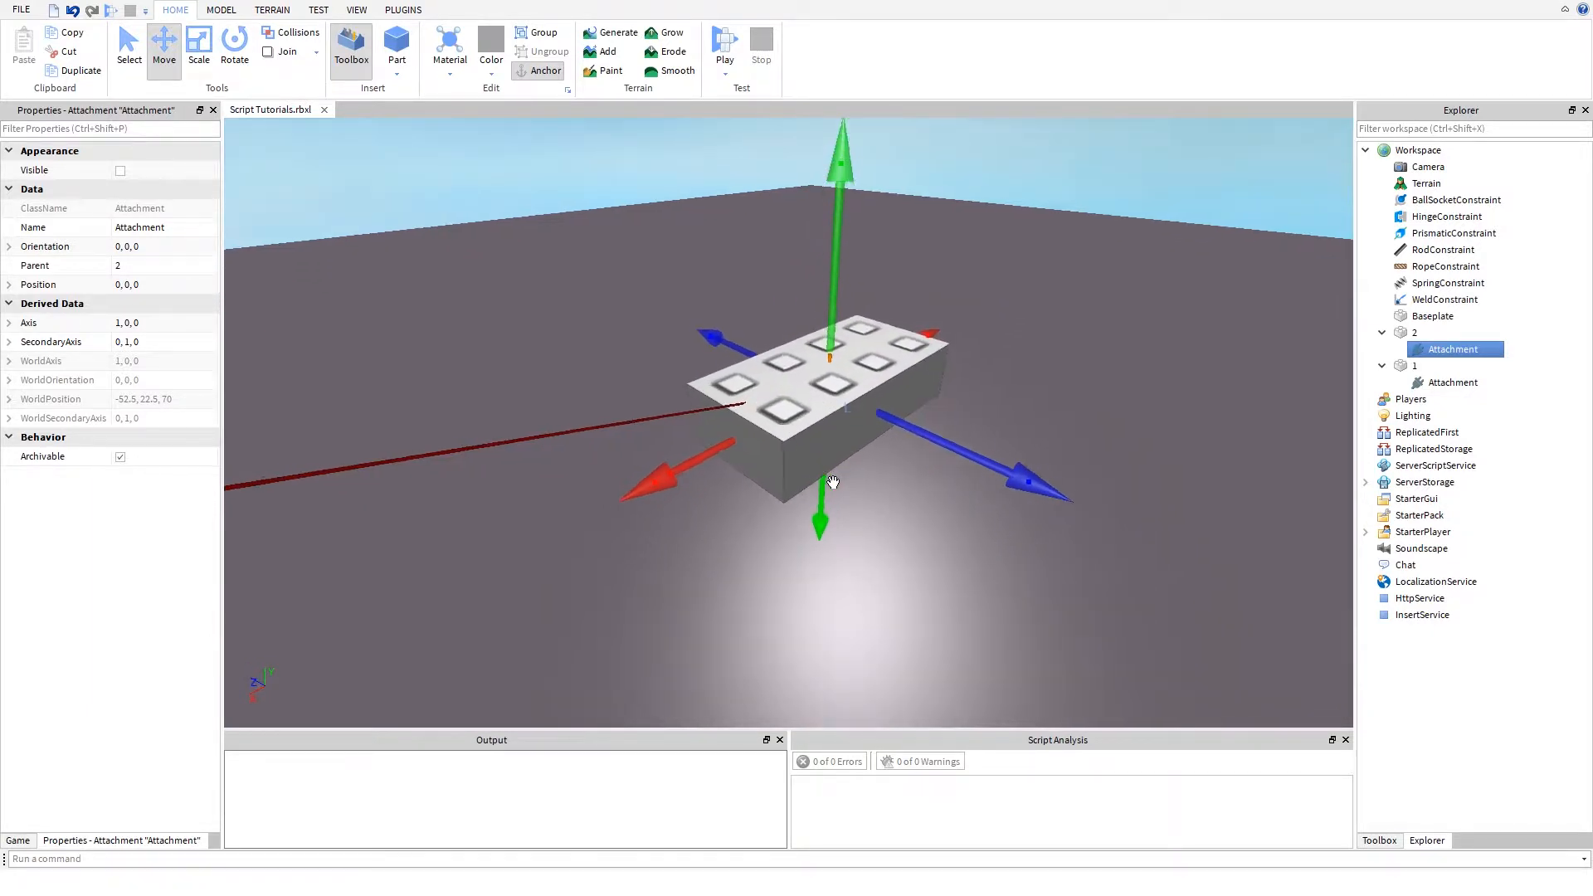
{"action": "scroll", "coordinate": [833, 481], "scroll_direction": "up", "scroll_amount": 8}
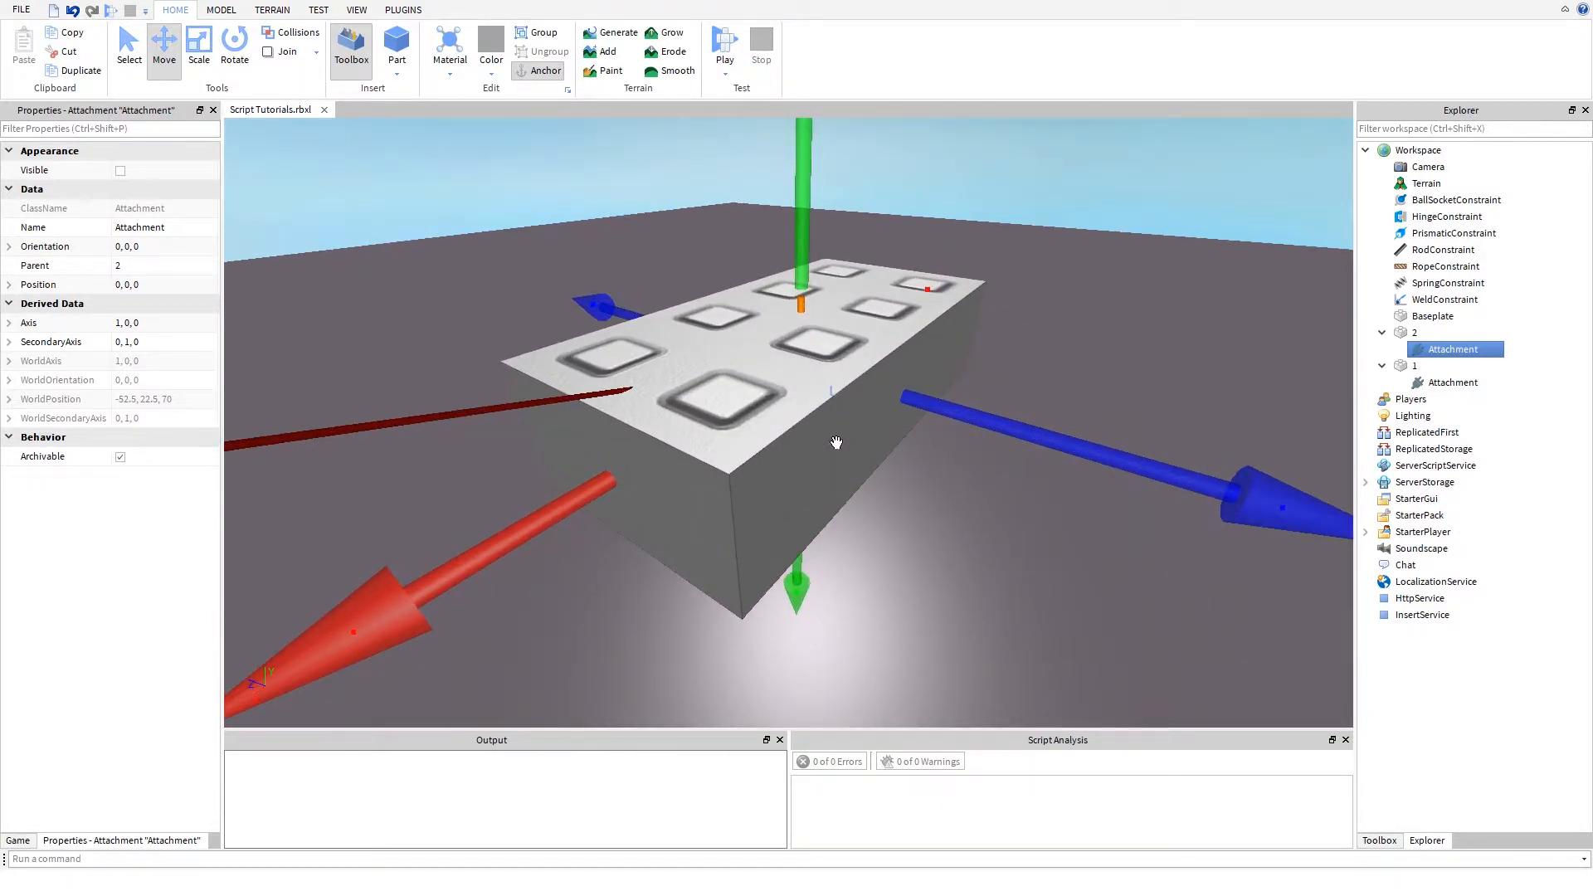
{"action": "right_click_drag", "start_coordinate": [834, 481], "coordinate": [834, 462]}
{"action": "scroll", "coordinate": [833, 469], "scroll_direction": "up", "scroll_amount": 10}
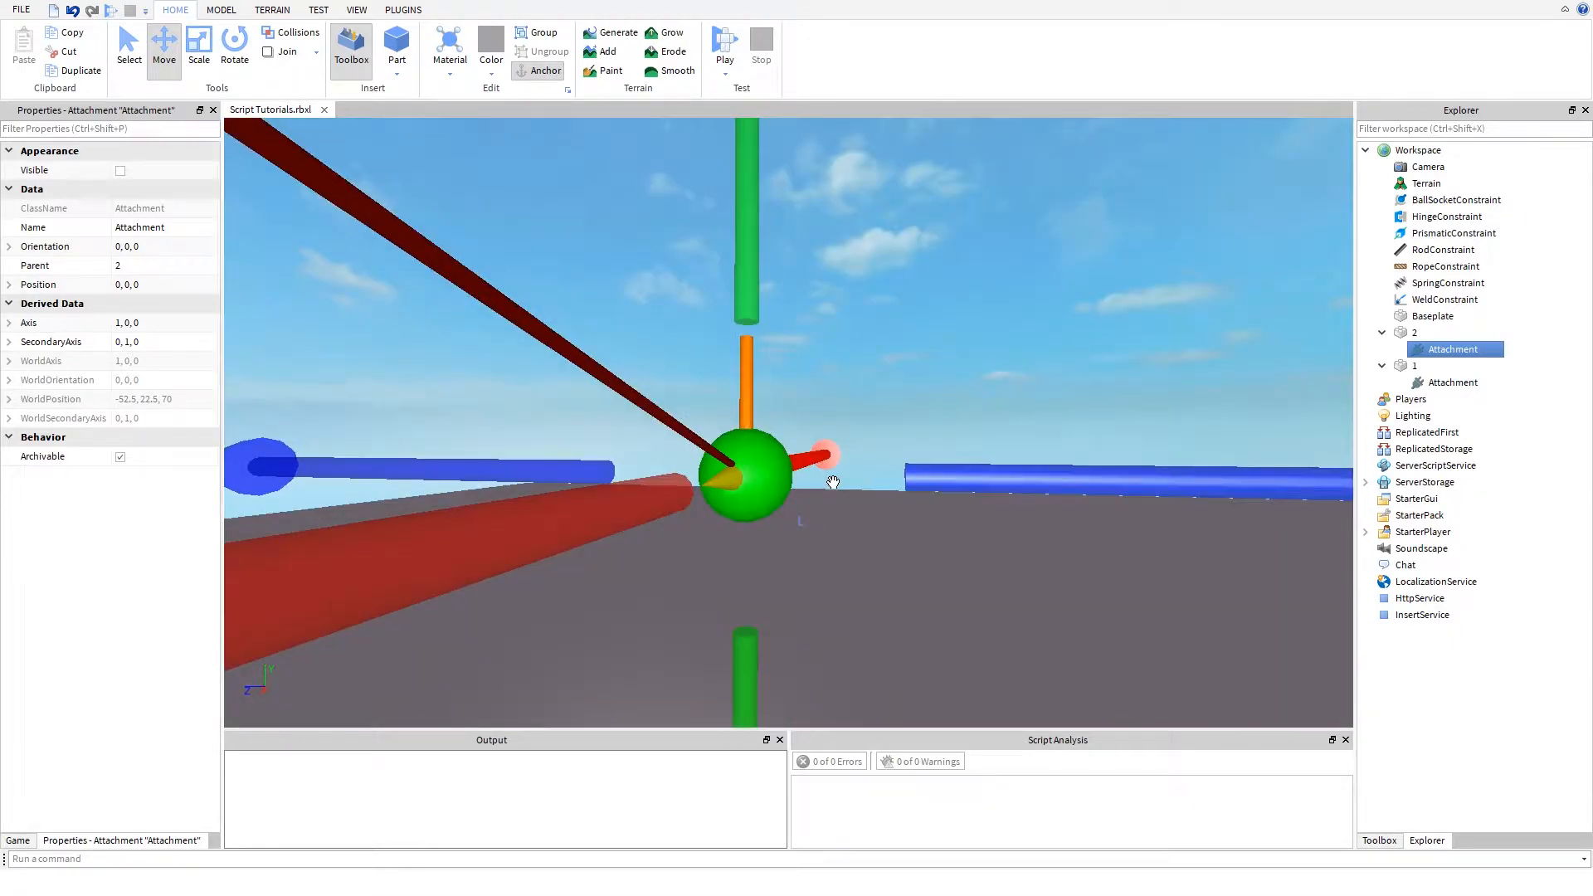
{"action": "scroll", "coordinate": [833, 482], "scroll_direction": "down", "scroll_amount": 4}
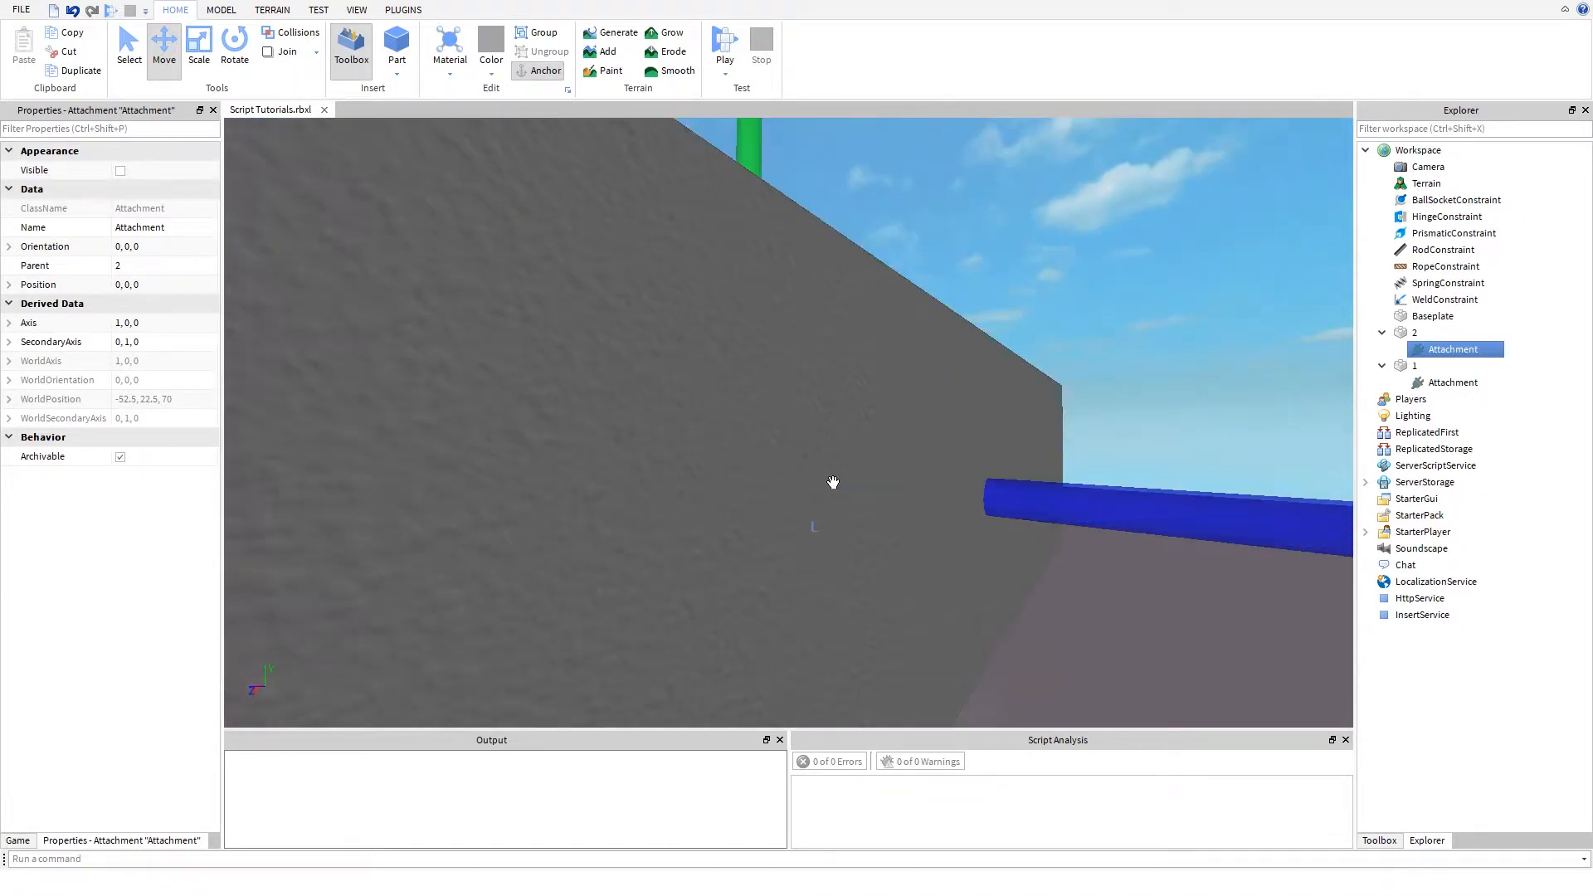
{"action": "right_click_drag", "start_coordinate": [833, 482], "coordinate": [797, 415]}
{"action": "scroll", "coordinate": [833, 482], "scroll_direction": "down", "scroll_amount": 2}
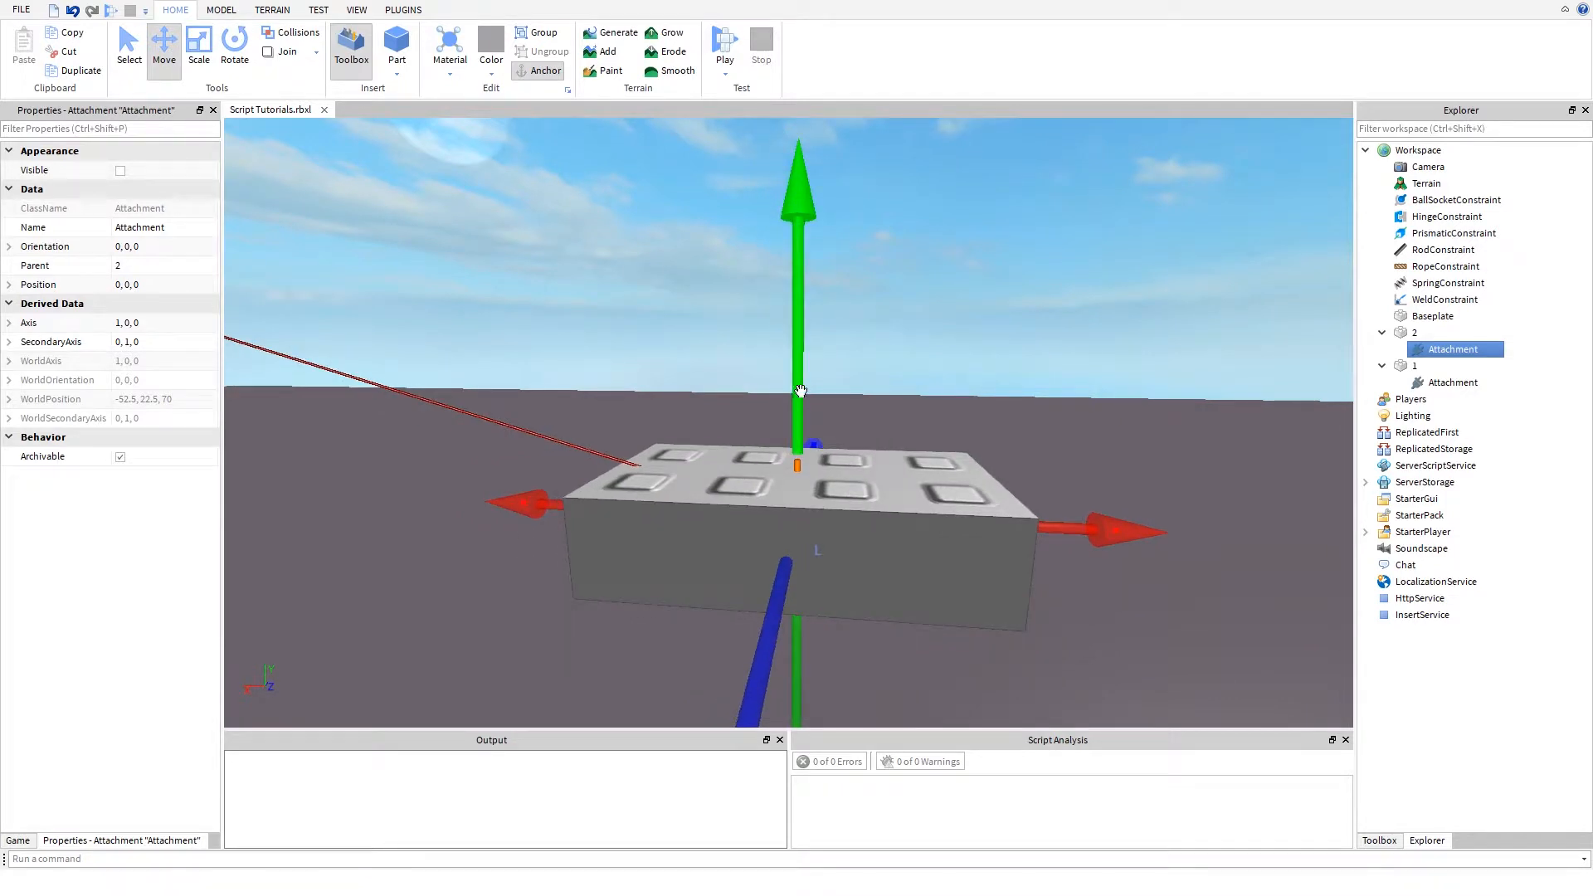
{"action": "left_click_drag", "start_coordinate": [801, 383], "coordinate": [808, 321]}
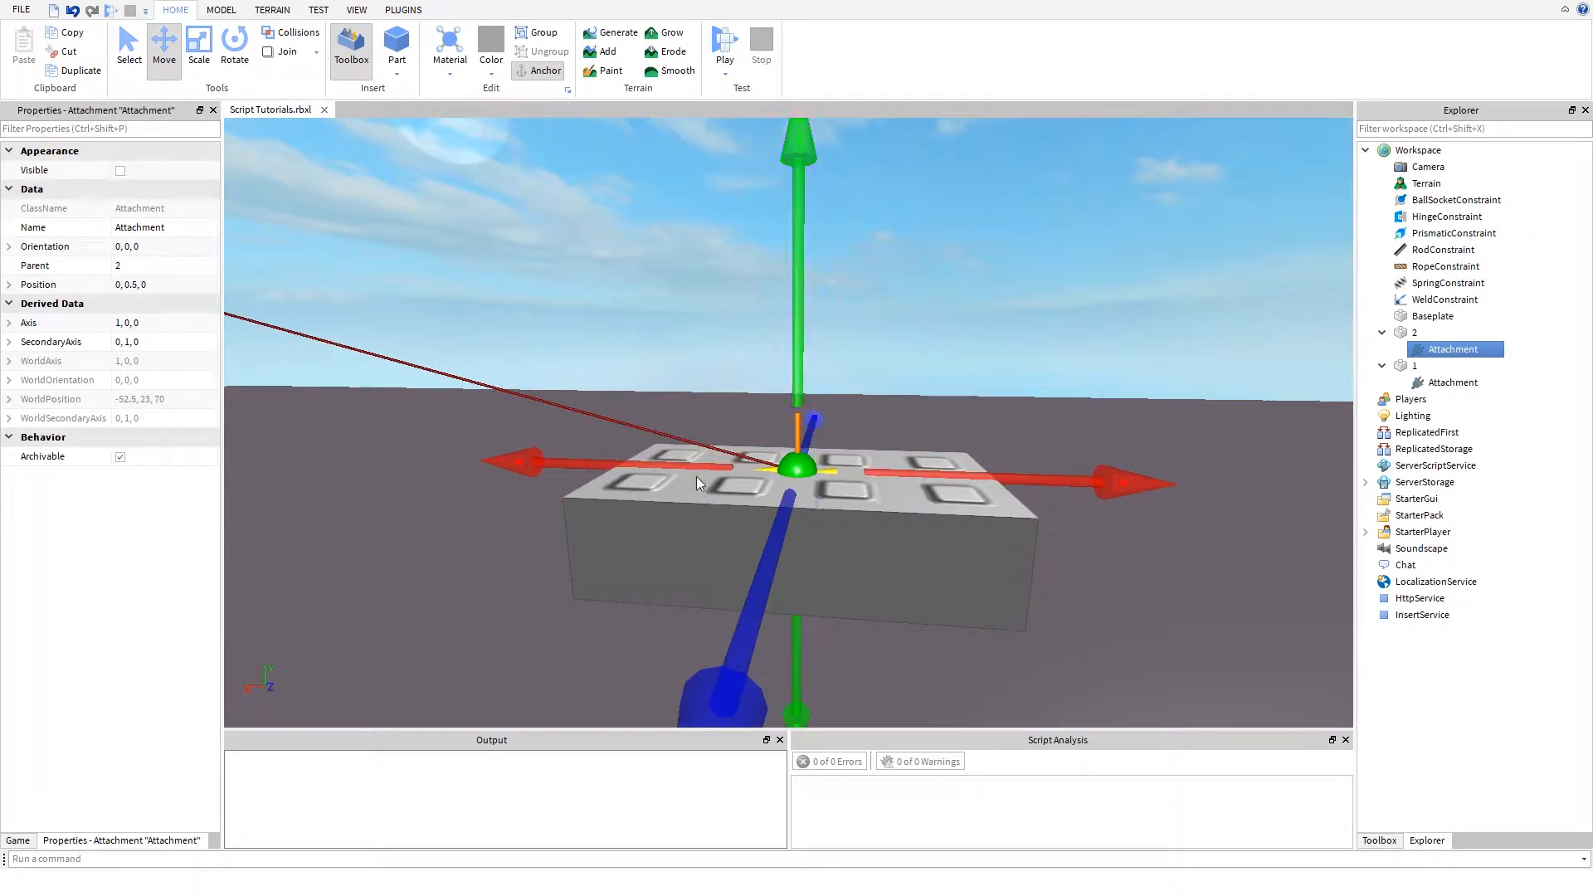
- Run the simulation and examine from several sides how the ball socket holds the two parts together
{"action": "right_click_drag", "start_coordinate": [476, 533], "coordinate": [395, 470]}
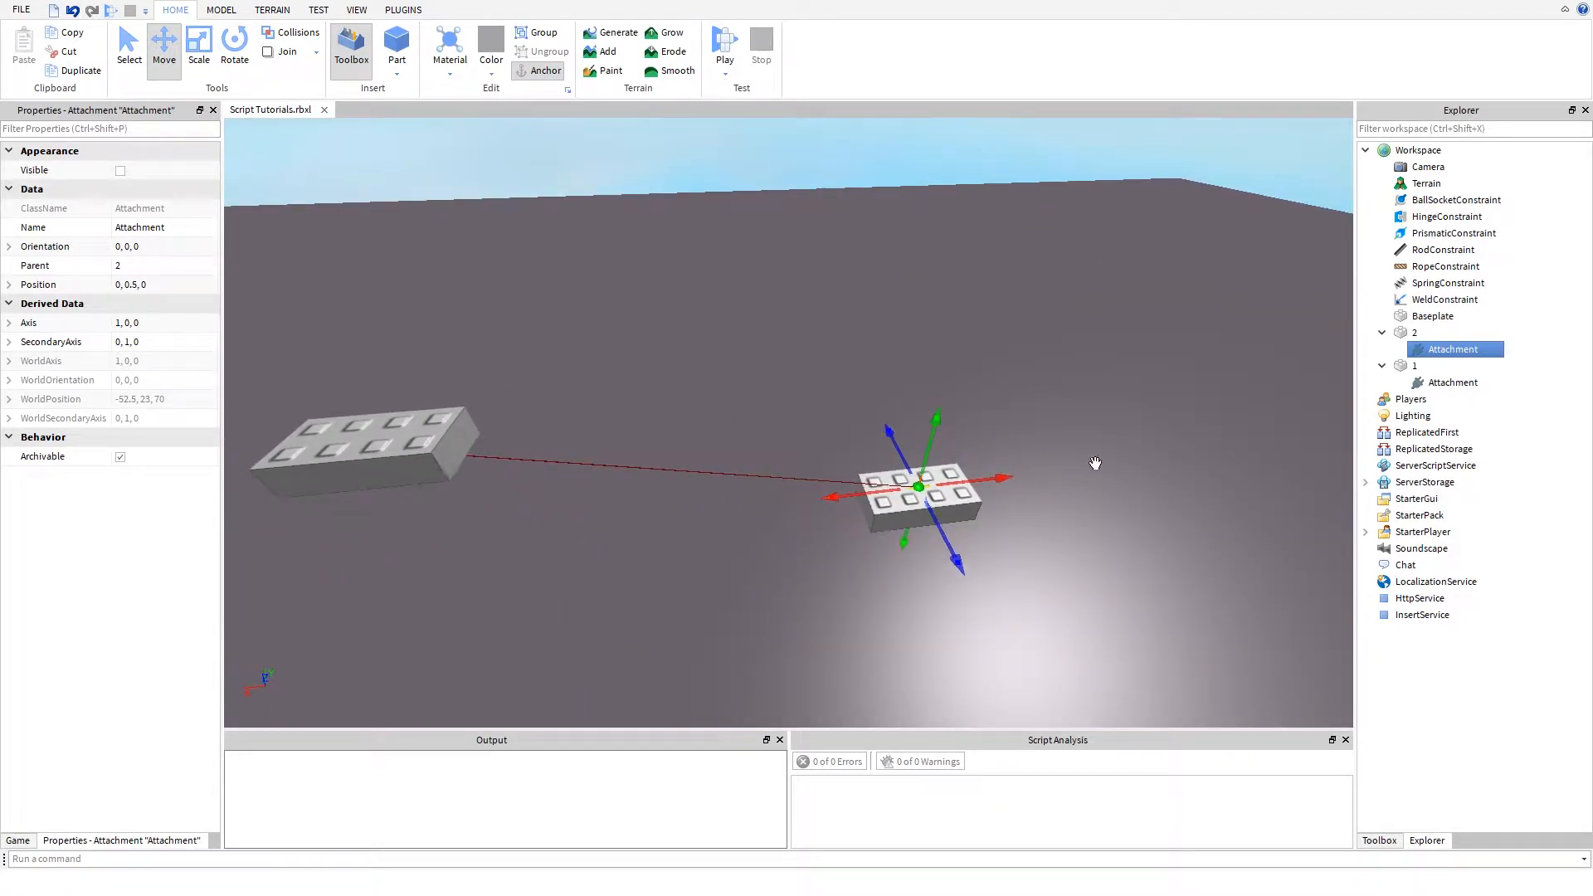
{"action": "left_click", "coordinate": [731, 77]}
{"action": "left_click", "coordinate": [730, 78]}
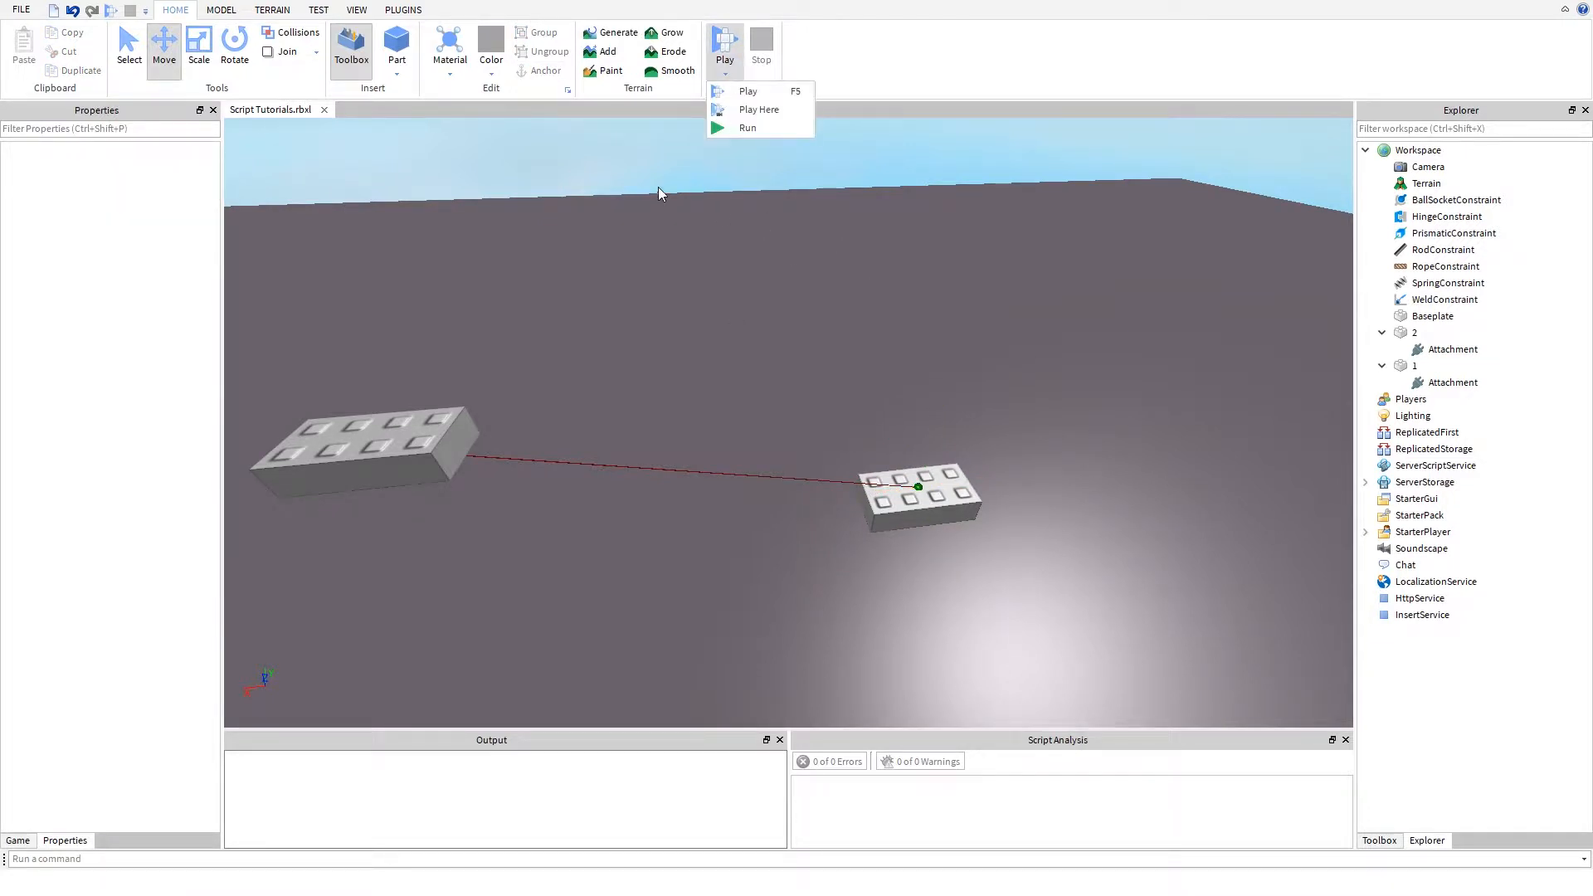
{"action": "left_click", "coordinate": [717, 126]}
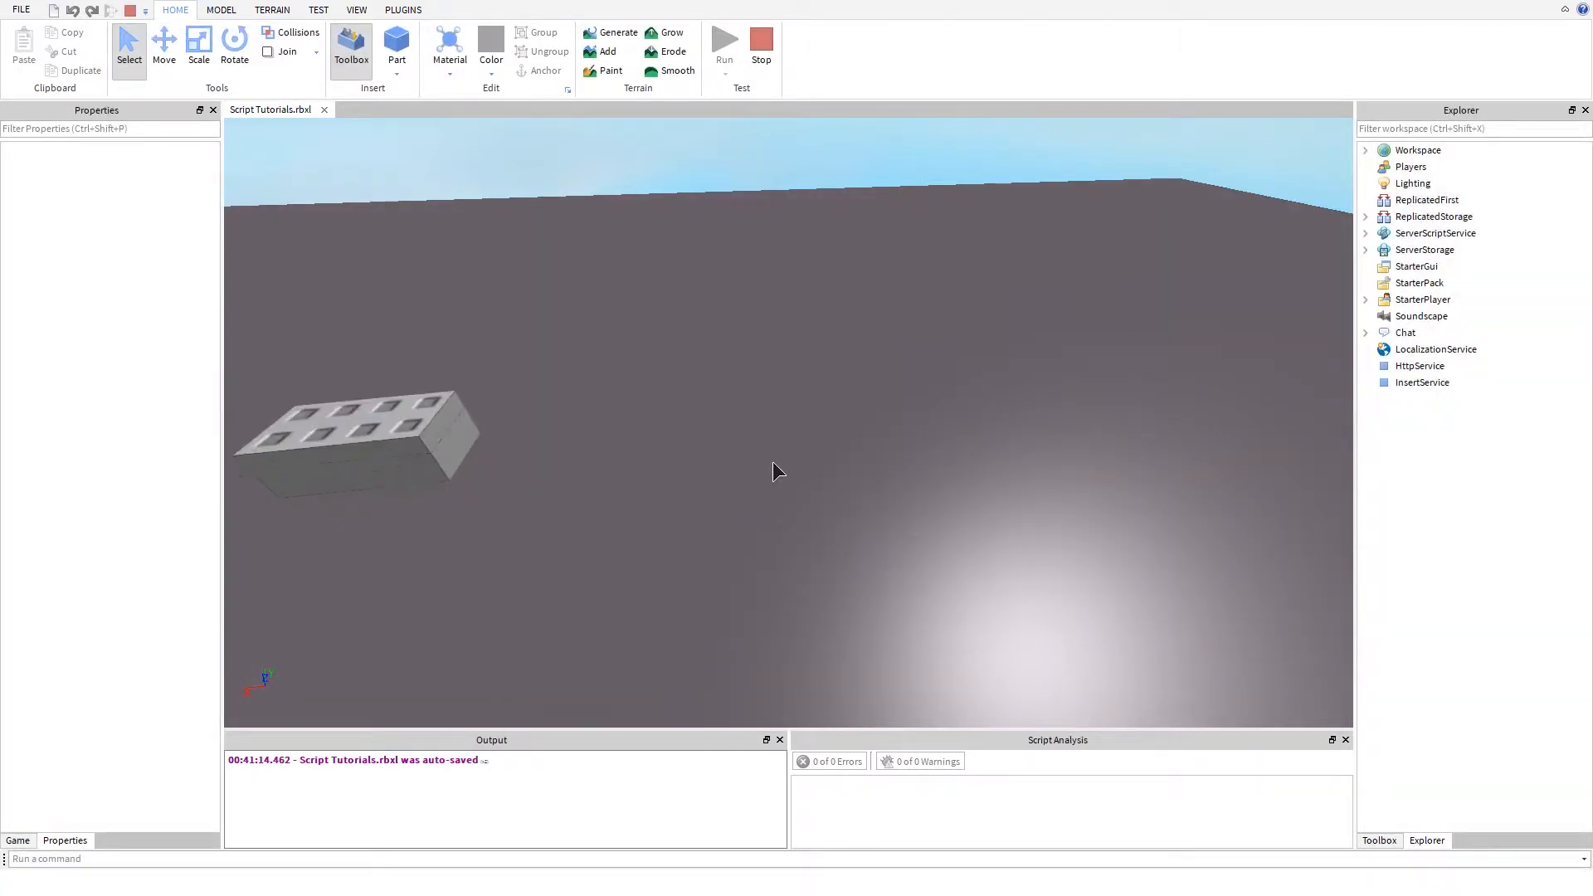
{"action": "mouse_move", "coordinate": [689, 475]}
{"action": "right_mouse_down"}
{"action": "mouse_move", "coordinate": [723, 458]}
{"action": "mouse_move", "coordinate": [689, 481]}
{"action": "mouse_move", "coordinate": [684, 460]}
{"action": "mouse_move", "coordinate": [689, 475]}
{"action": "right_mouse_up"}
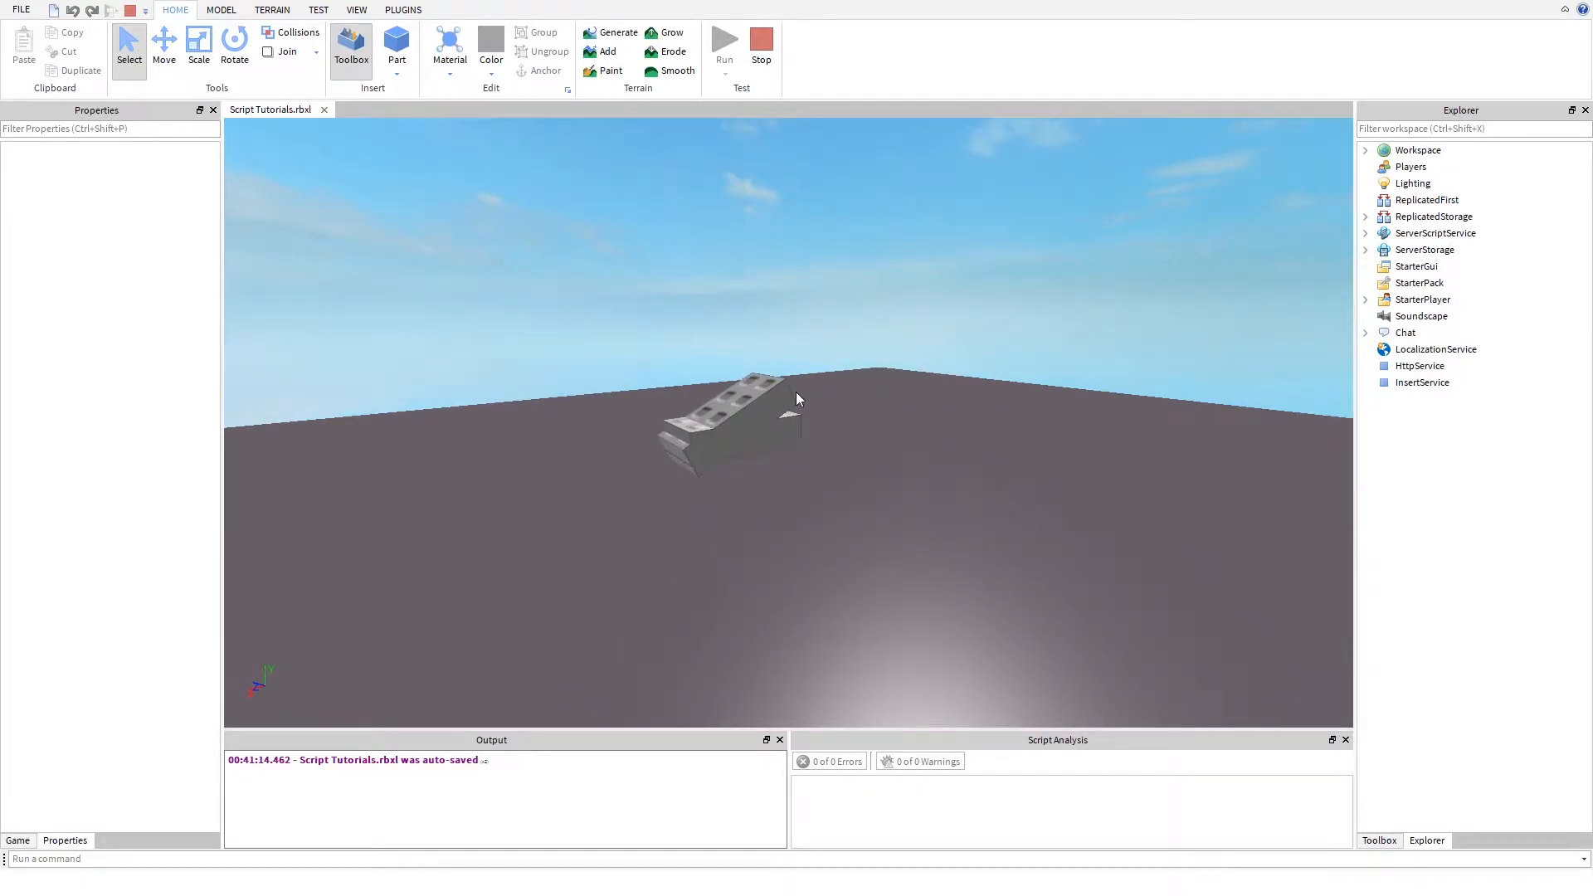
{"action": "right_click_drag", "start_coordinate": [796, 391], "coordinate": [795, 392]}
{"action": "key", "text": "d"}
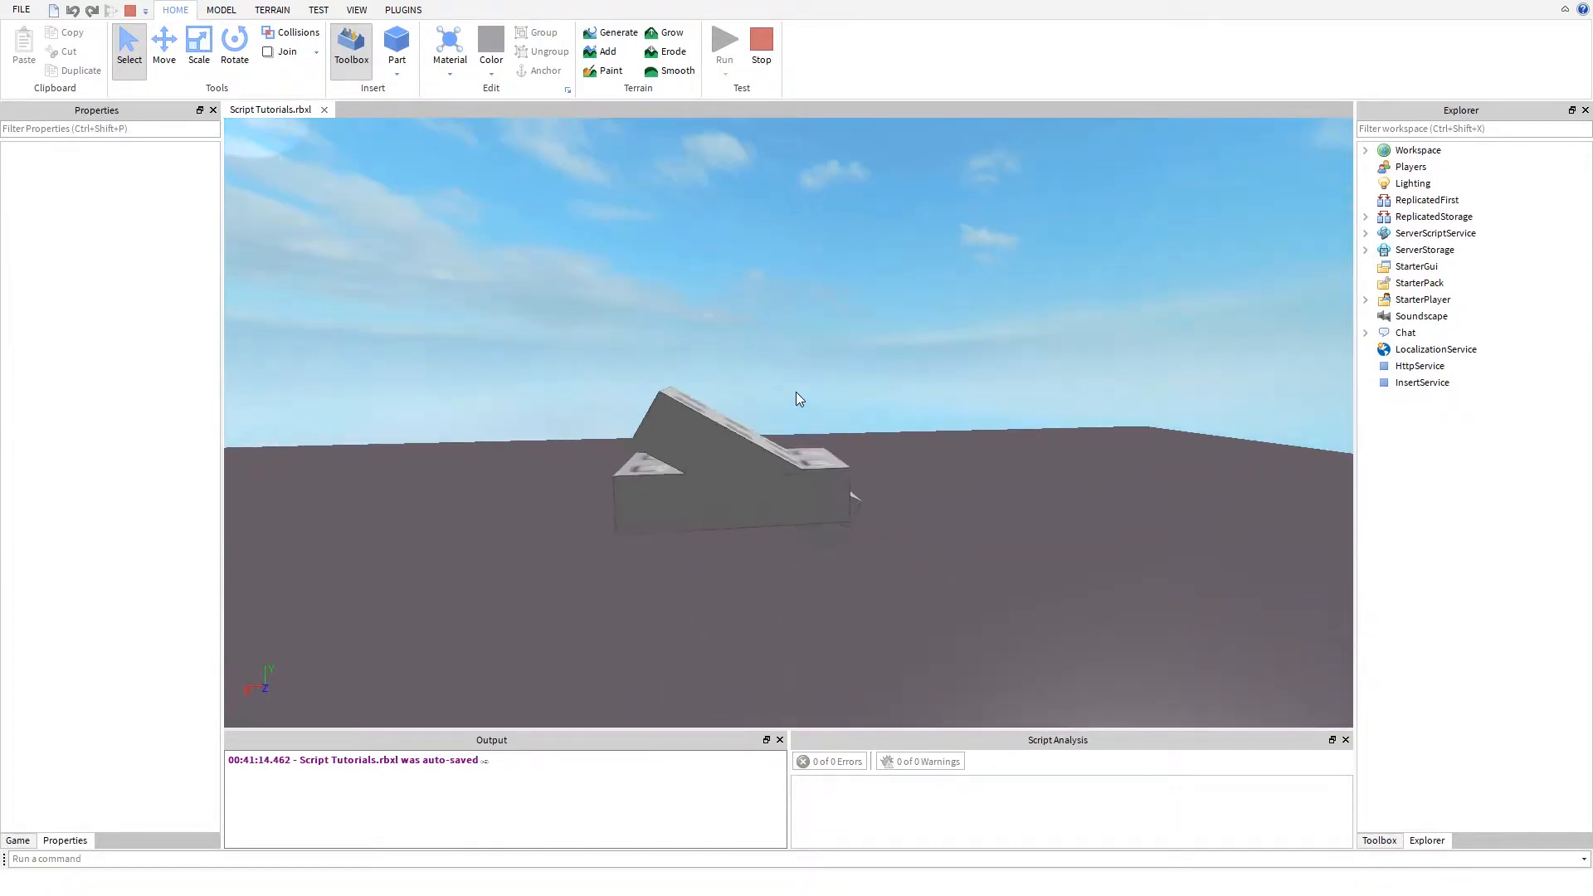
- With the simulation running, turn on LimitsEnabled for the BallSocketConstraint
{"action": "left_click_drag", "start_coordinate": [712, 420], "coordinate": [744, 450]}
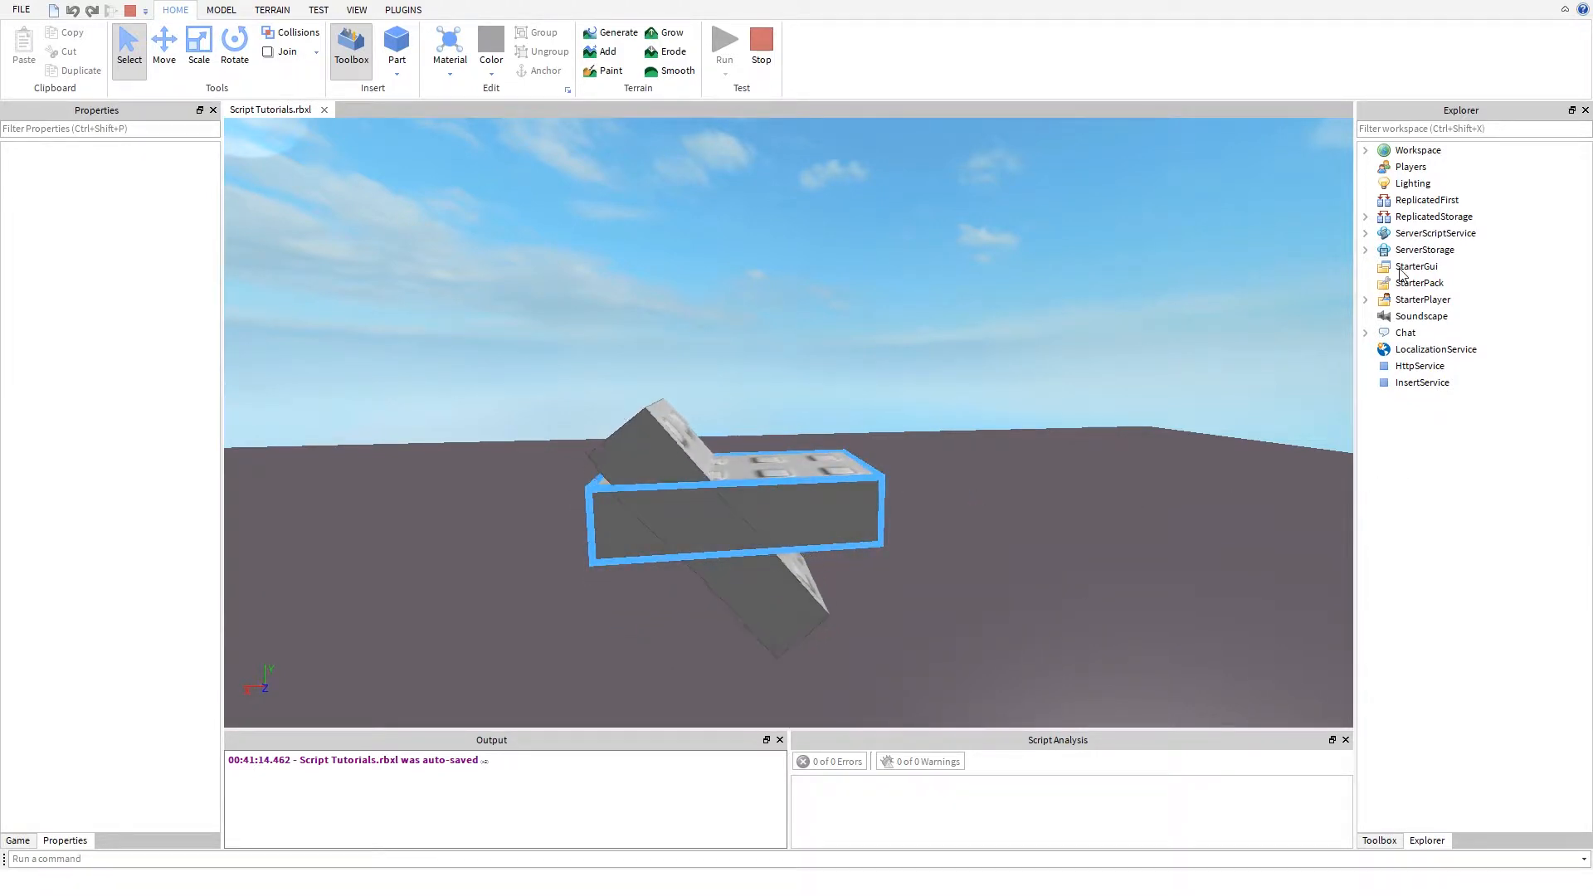
{"action": "left_click", "coordinate": [1365, 151]}
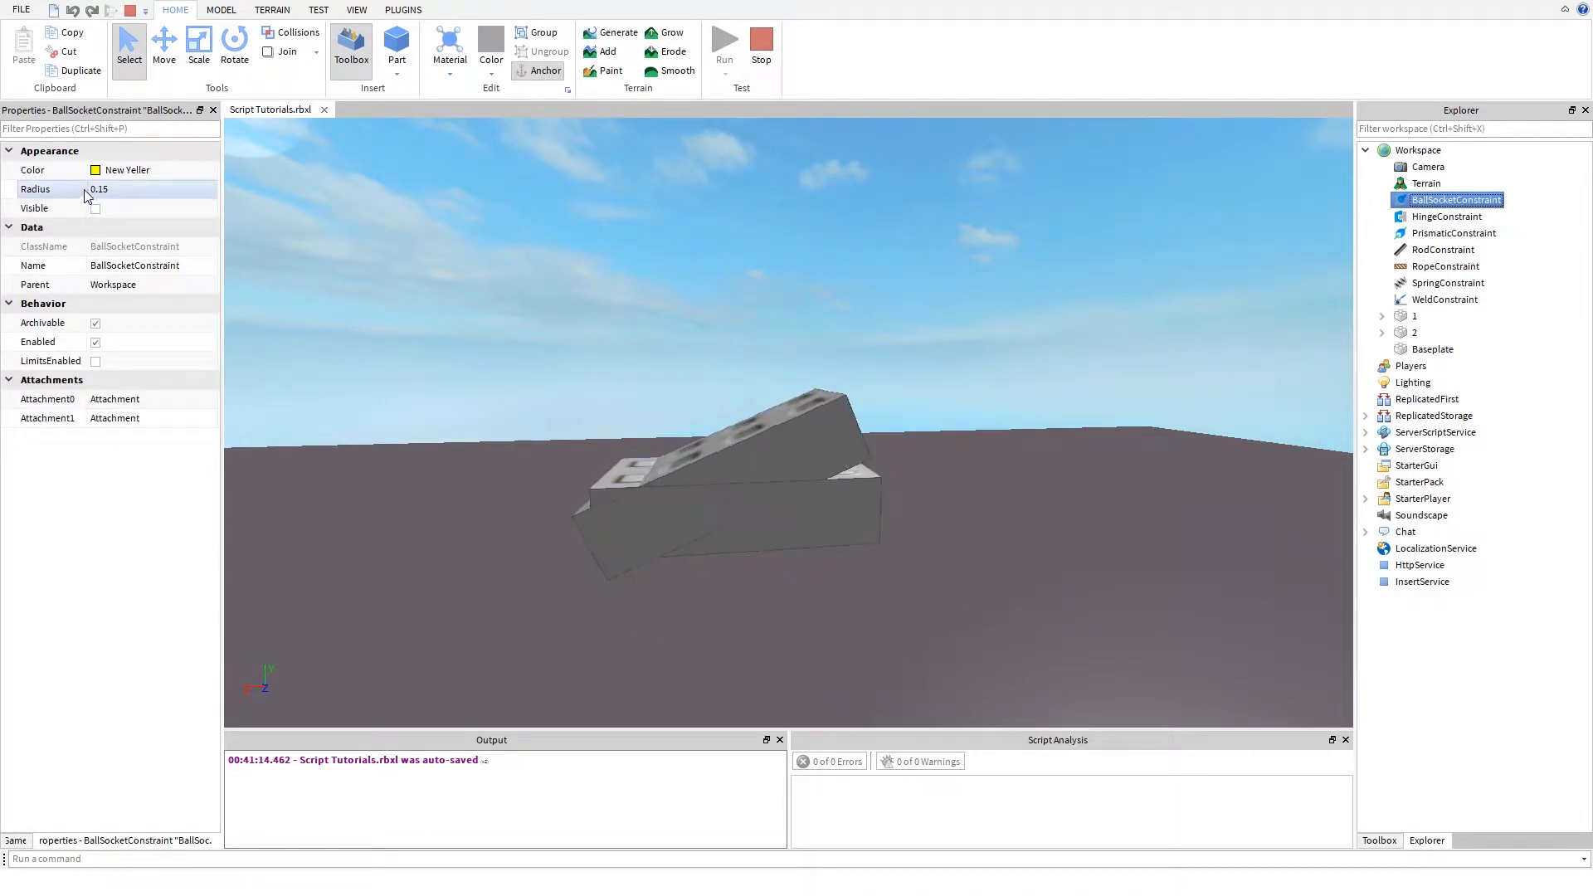
{"action": "left_click", "coordinate": [137, 194]}
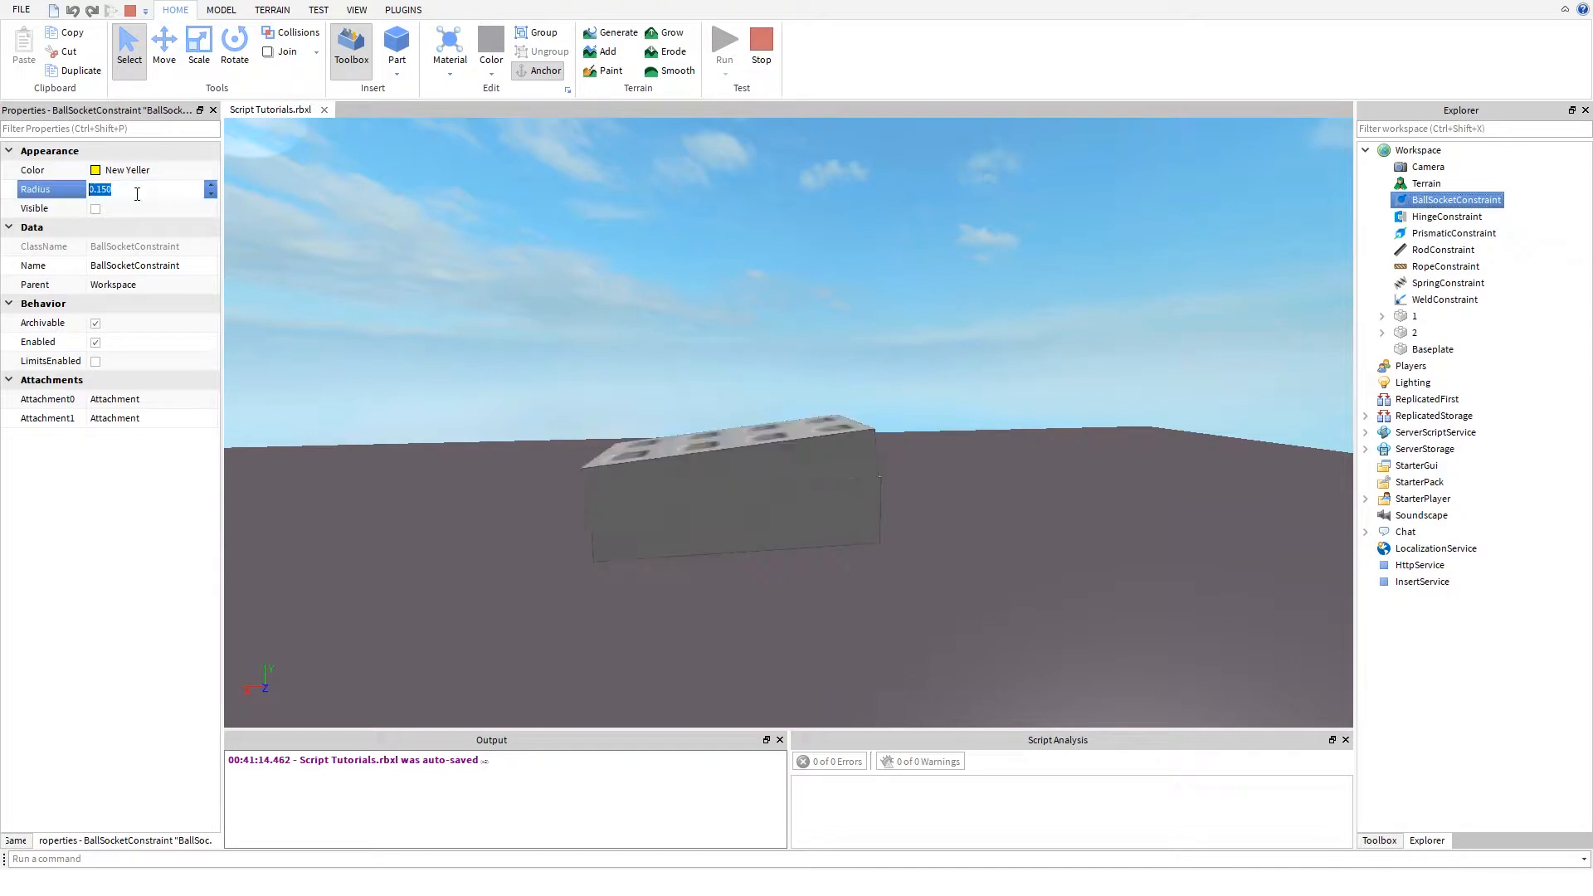
{"action": "left_click", "coordinate": [93, 363]}
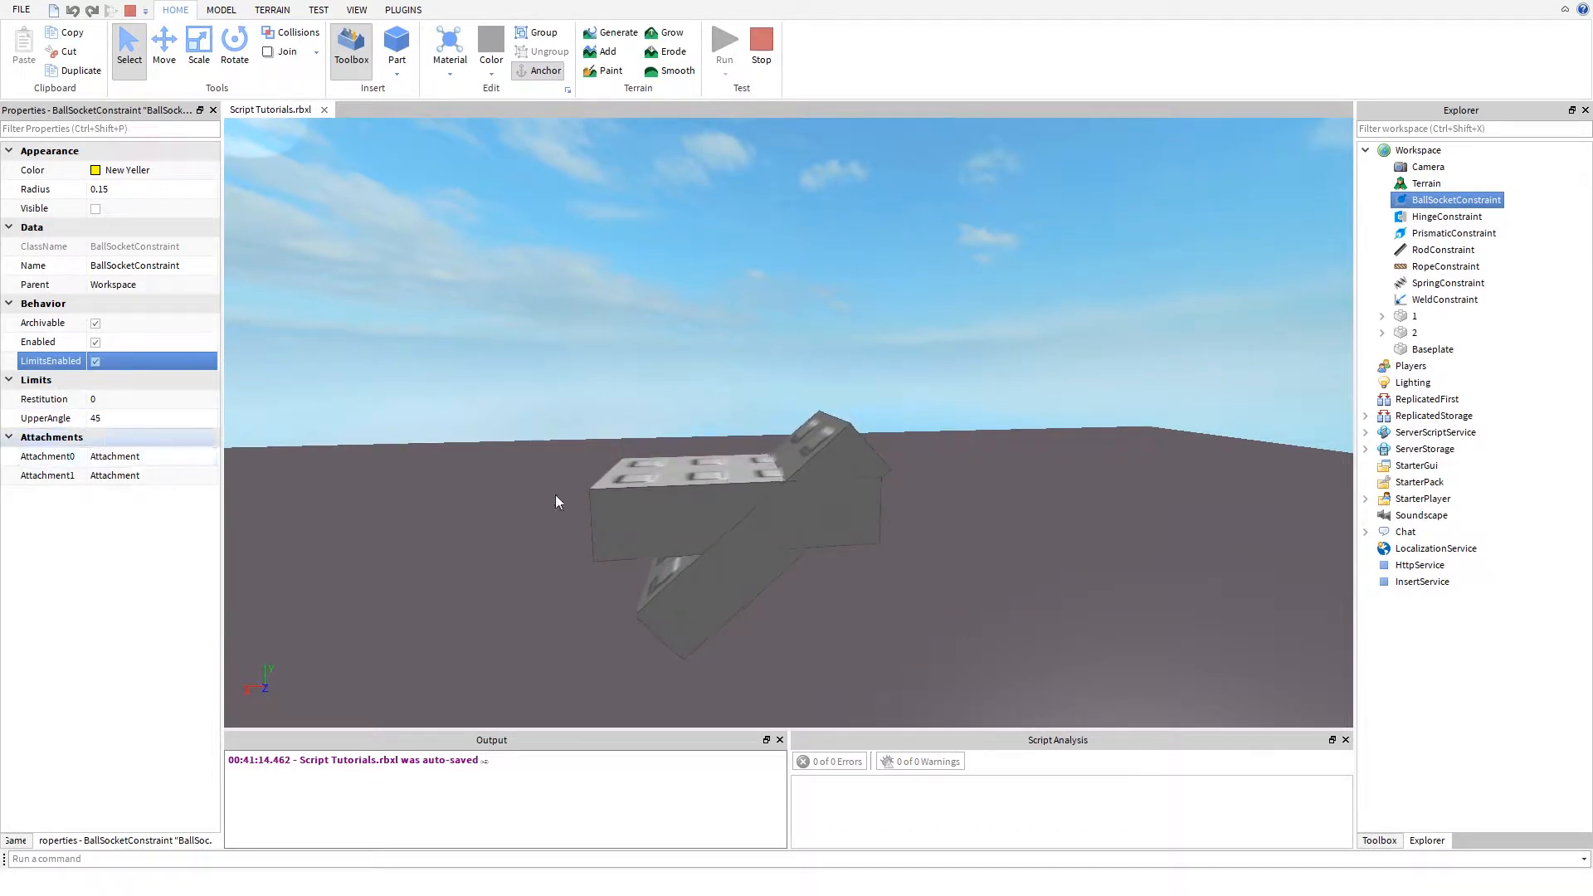
- Set the BallSocketConstraint's limit Restitution to 1
{"action": "left_click", "coordinate": [131, 398]}
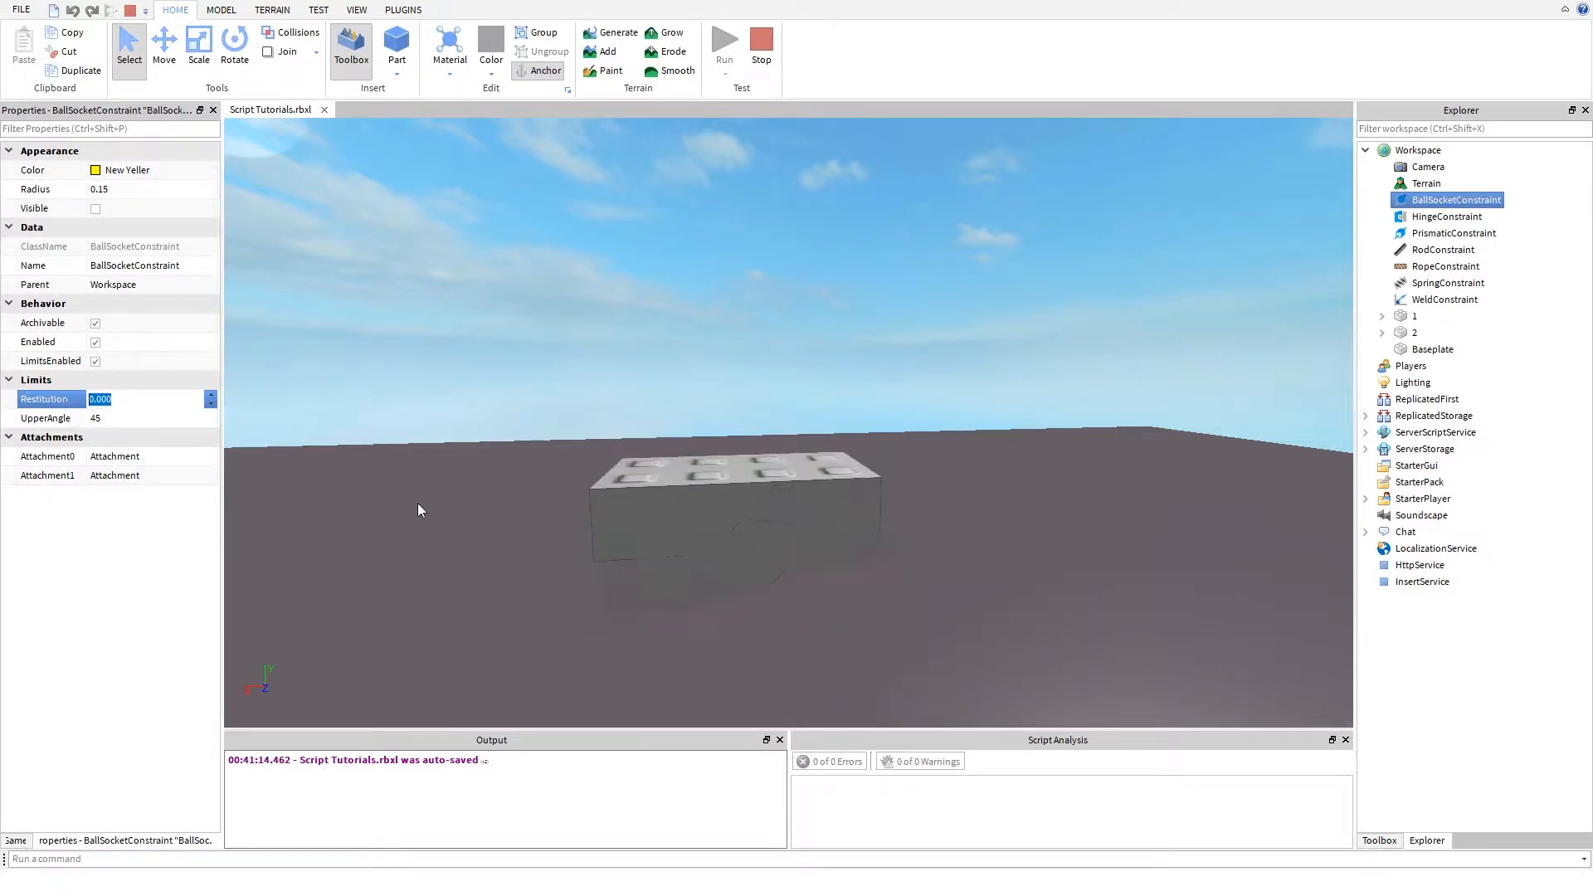
{"action": "type", "text": "10"}
{"action": "key", "text": "Return"}
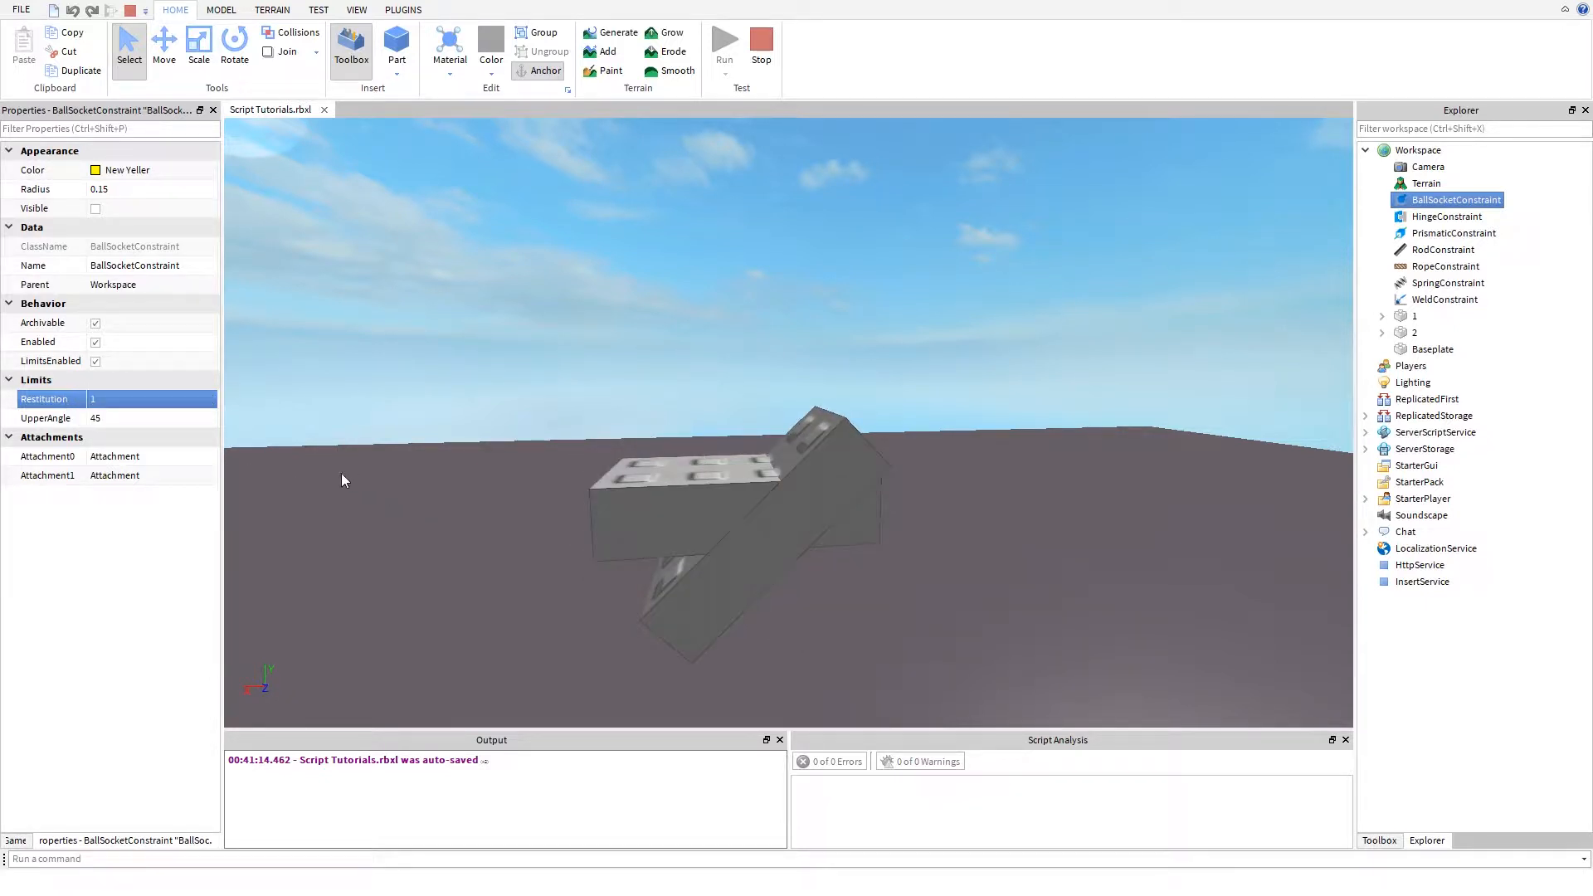
{"action": "left_click", "coordinate": [118, 400]}
- Set the BallSocketConstraint's UpperAngle to 0 and watch how the hanging part reacts
{"action": "left_click", "coordinate": [121, 419]}
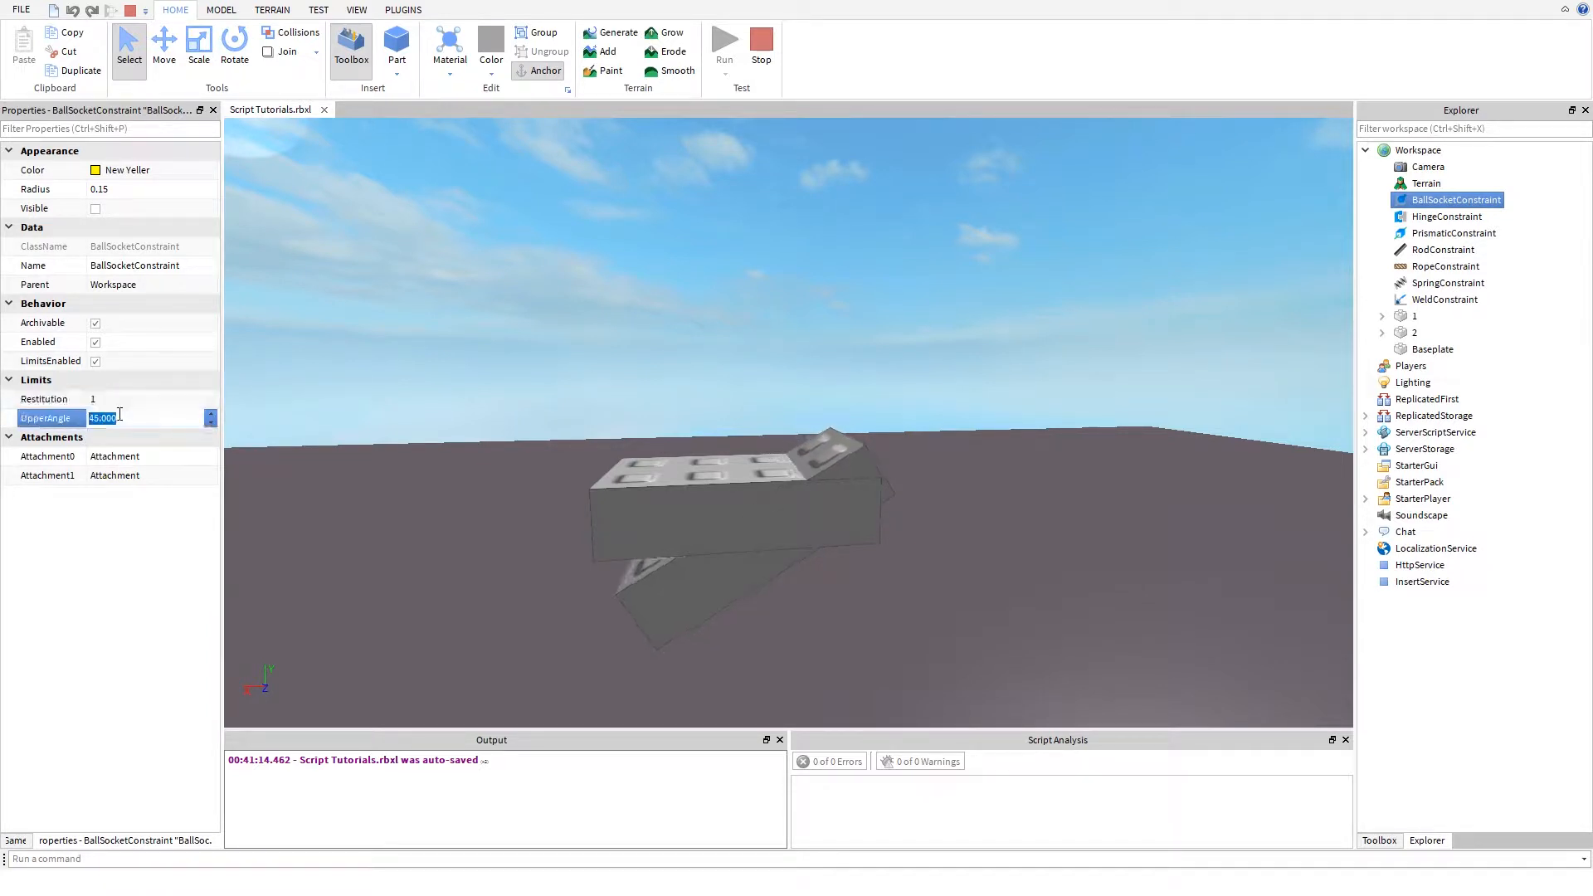
{"action": "type", "text": "0"}
{"action": "key", "text": "Return"}
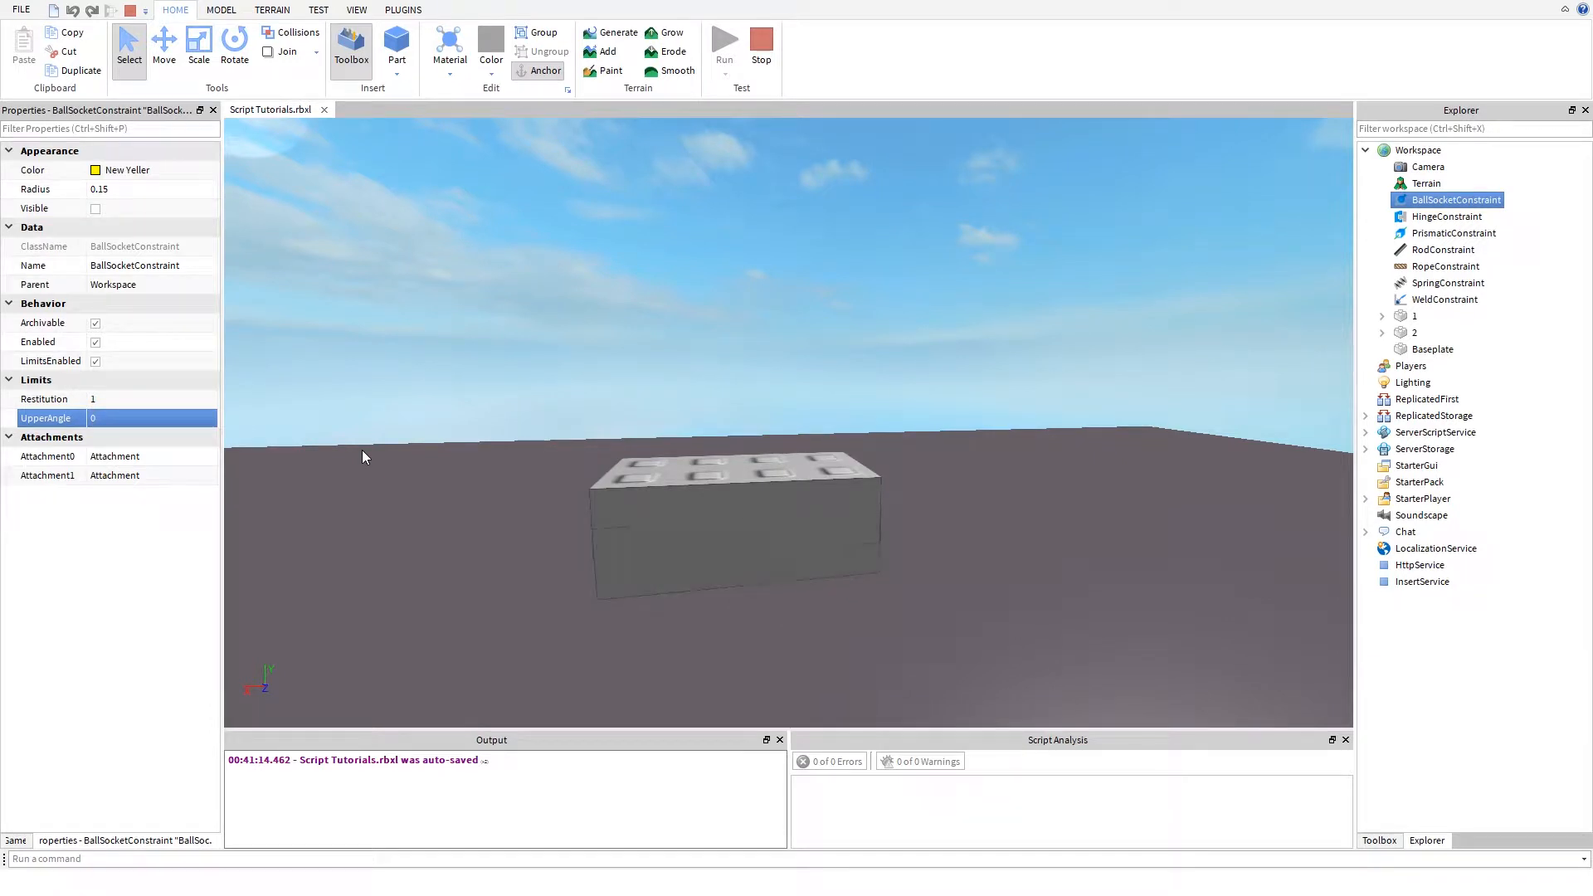
- Set the BallSocketConstraint's UpperAngle to 10, observe the parts' movement, and stop the simulation
{"action": "left_click", "coordinate": [136, 420]}
{"action": "type", "text": "10"}
{"action": "key", "text": "Return"}
{"action": "right_click_drag", "start_coordinate": [540, 488], "coordinate": [547, 485]}
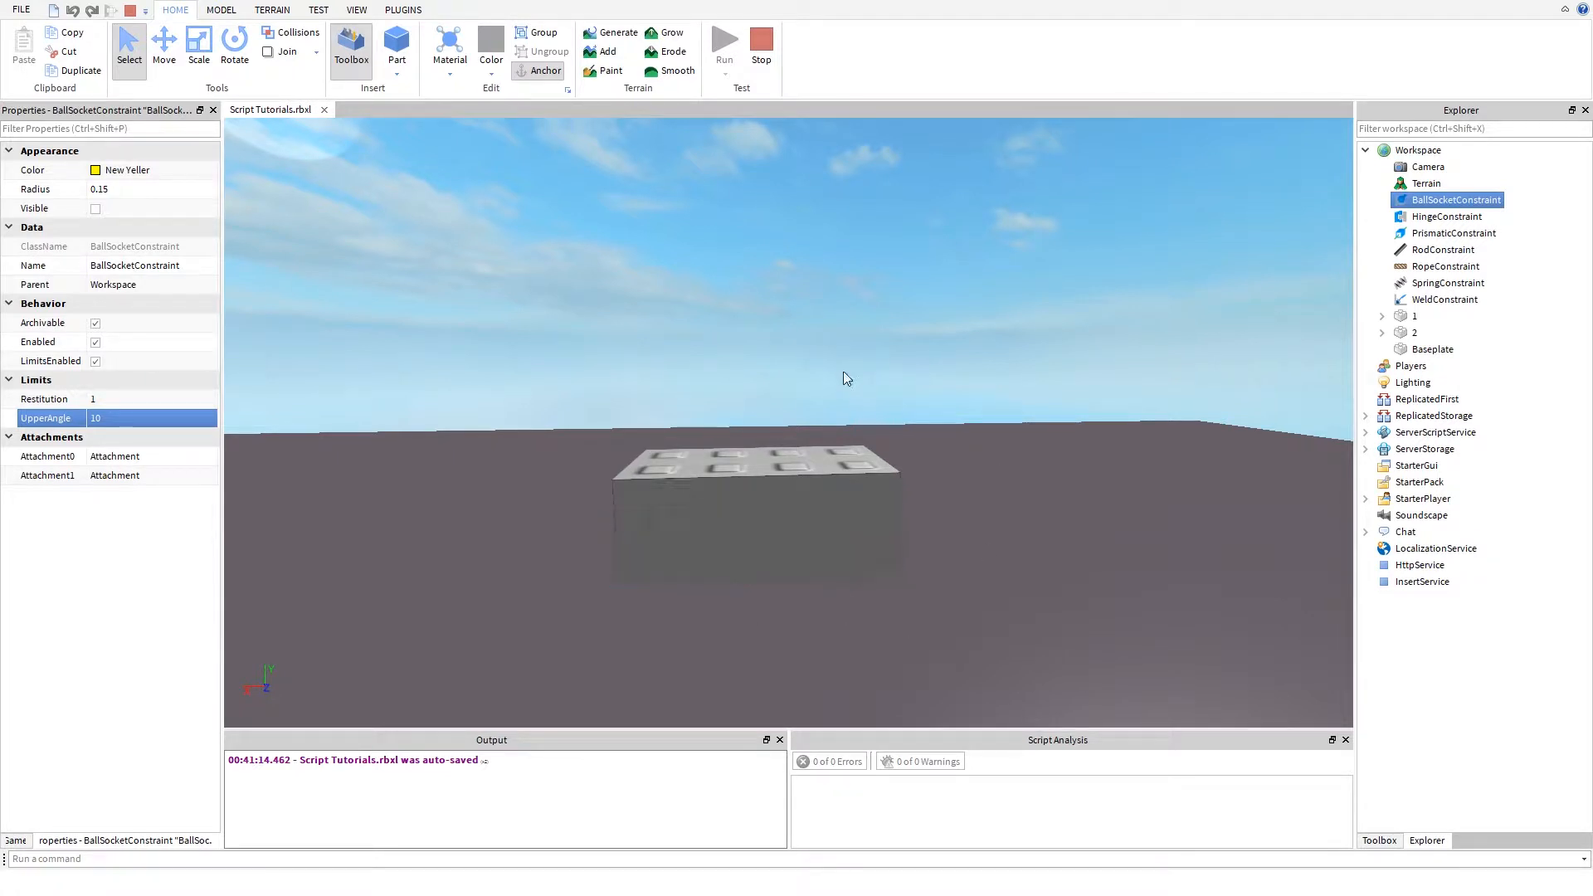
{"action": "left_click", "coordinate": [771, 50]}
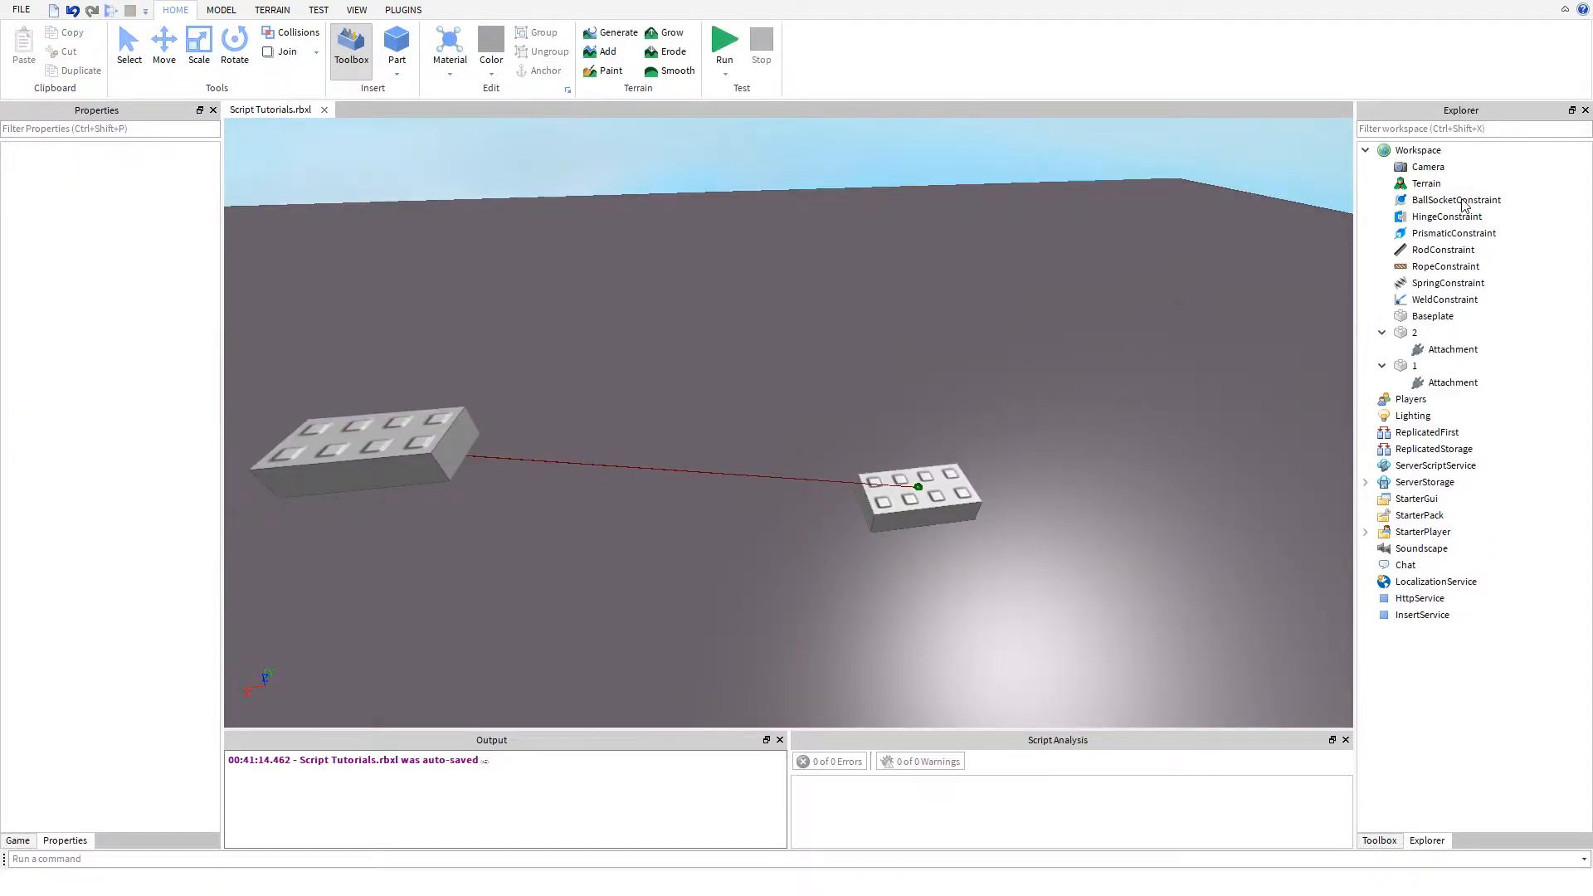
- Select the HingeConstraint and begin assigning its Attachment0
{"action": "left_click", "coordinate": [1435, 219]}
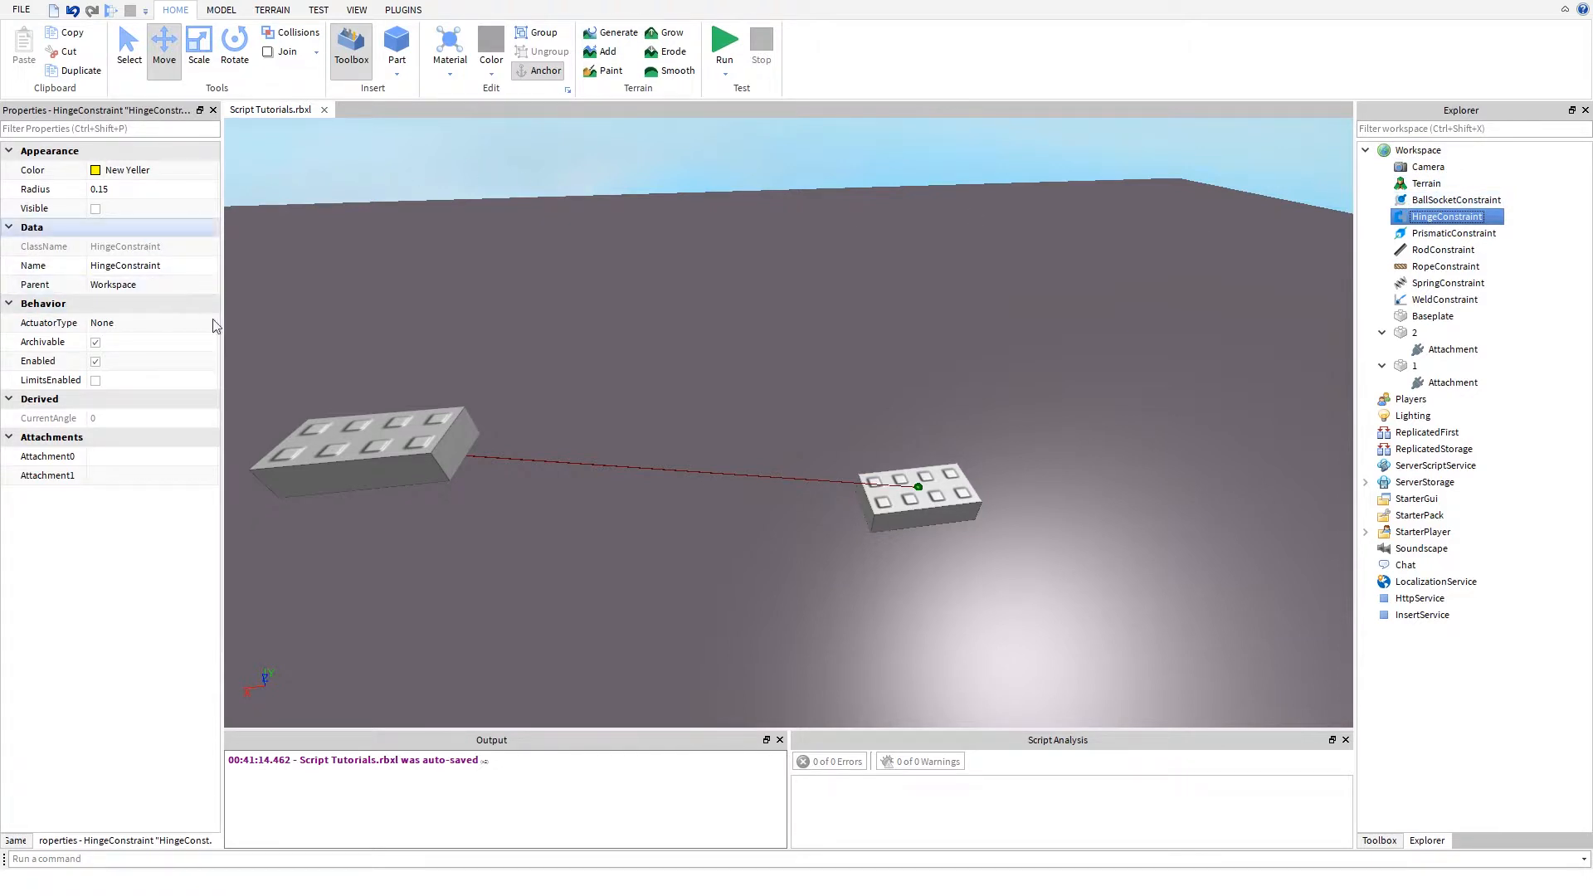
{"action": "left_click", "coordinate": [153, 458]}
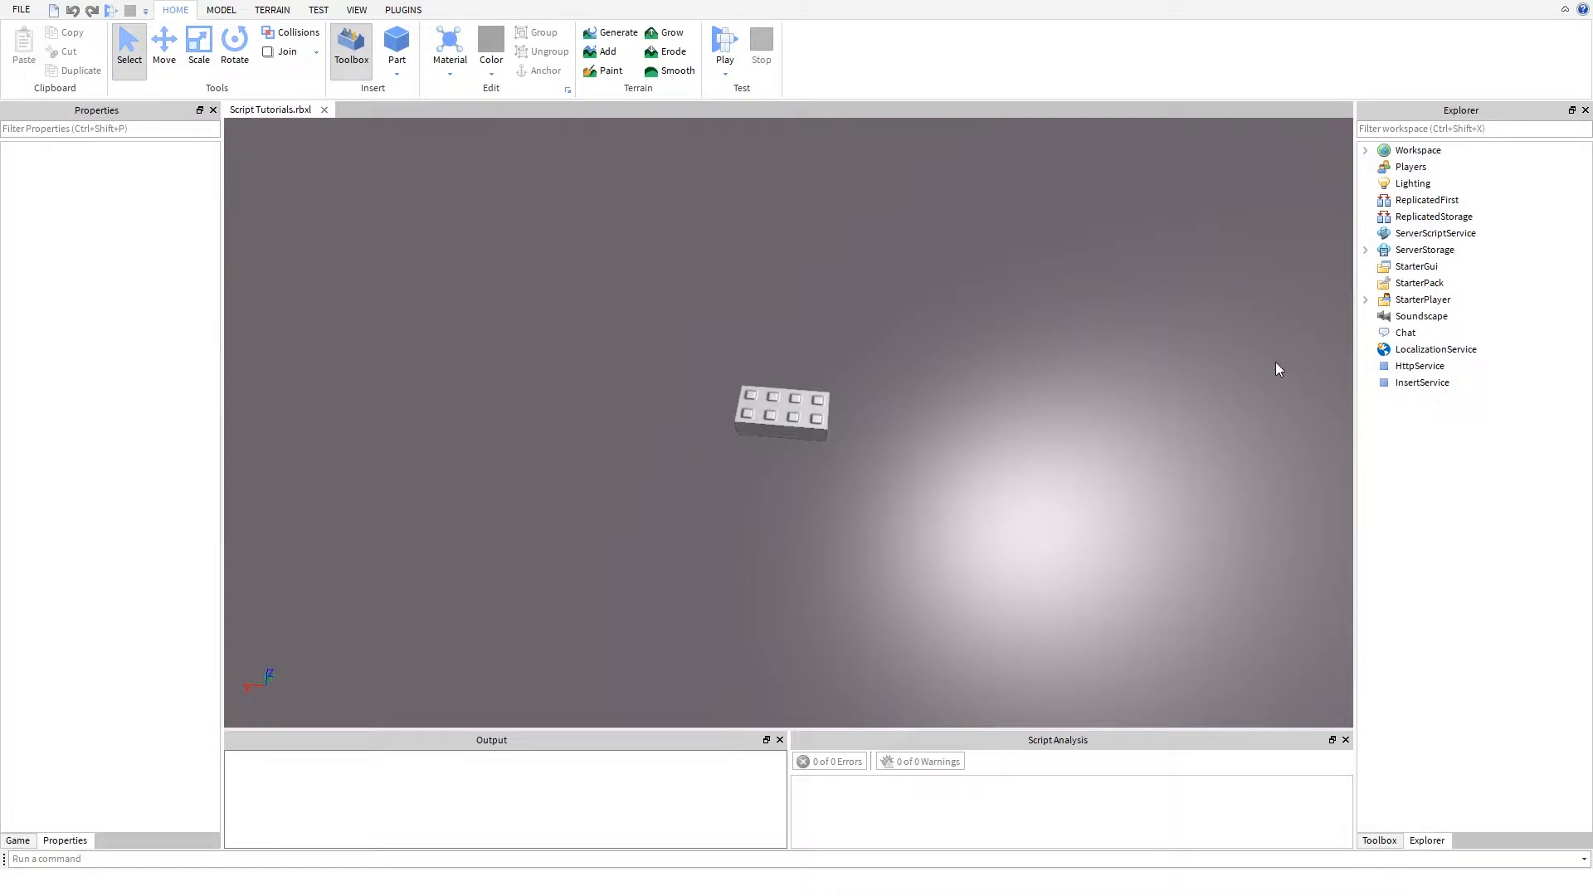
- Insert a second block part on the baseplate, a short distance from the existing part
{"action": "left_click", "coordinate": [1366, 151]}
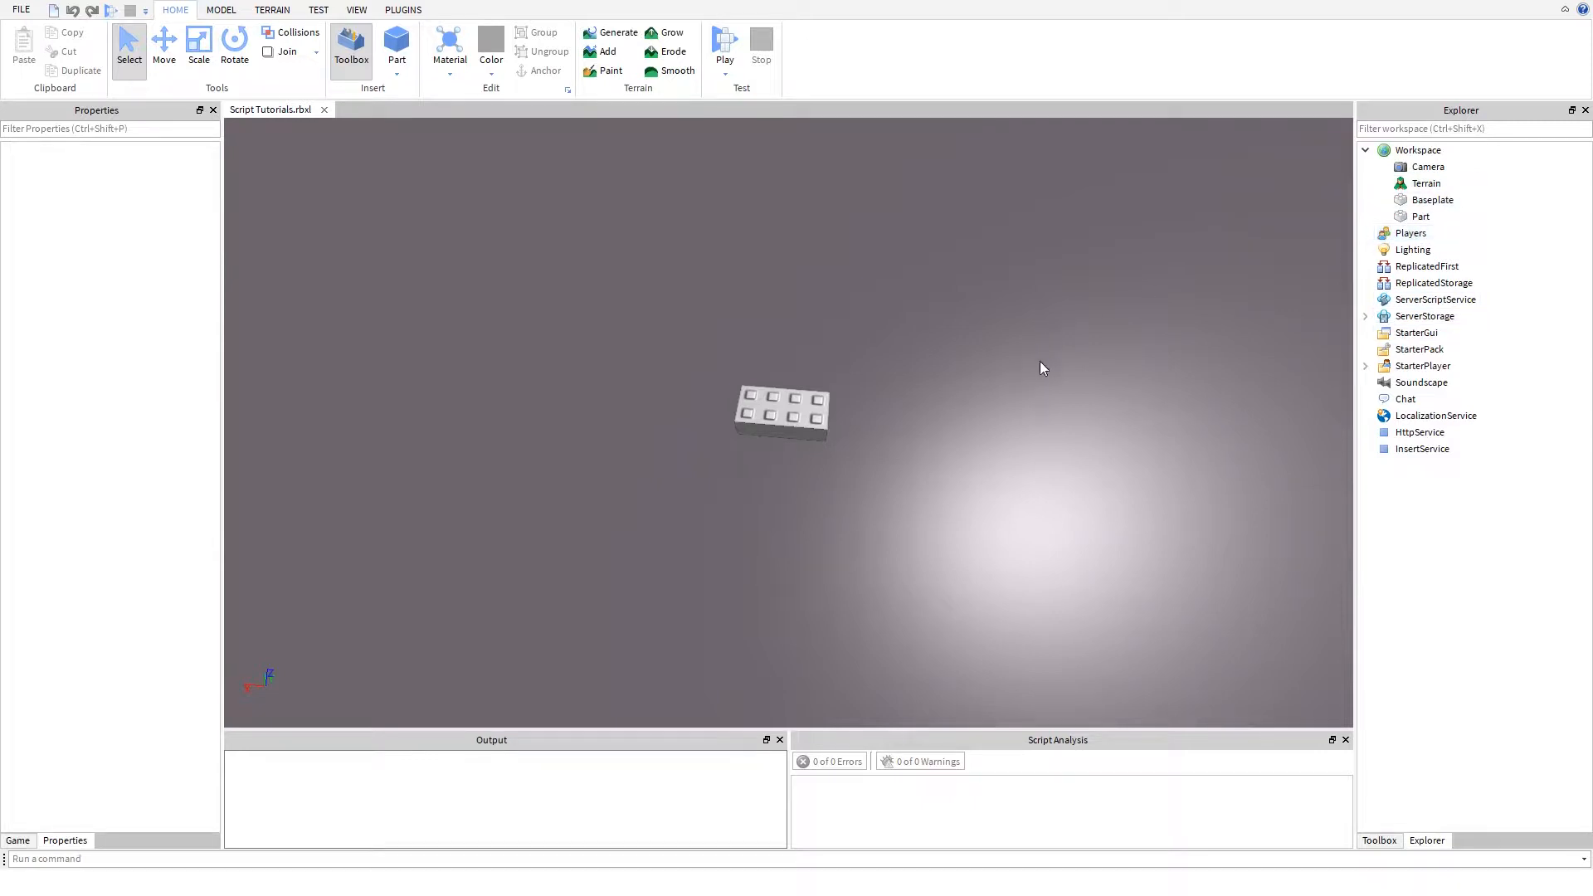
{"action": "right_click_drag", "start_coordinate": [952, 287], "coordinate": [967, 402]}
{"action": "key", "text": "a"}
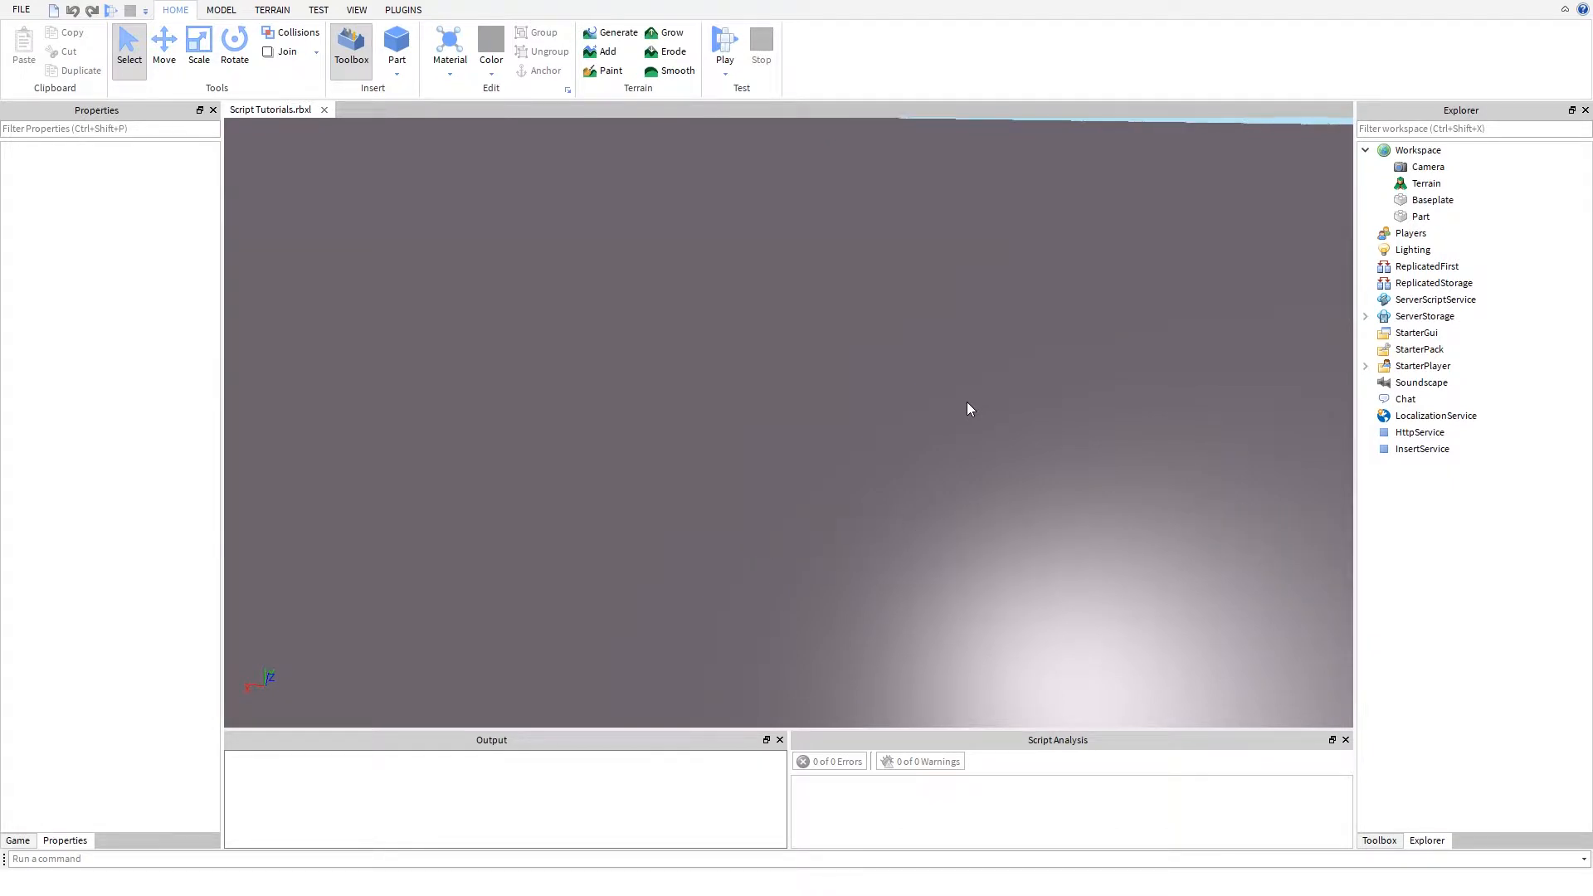
{"action": "key", "text": "s"}
{"action": "key", "text": "d"}
{"action": "key", "text": "w"}
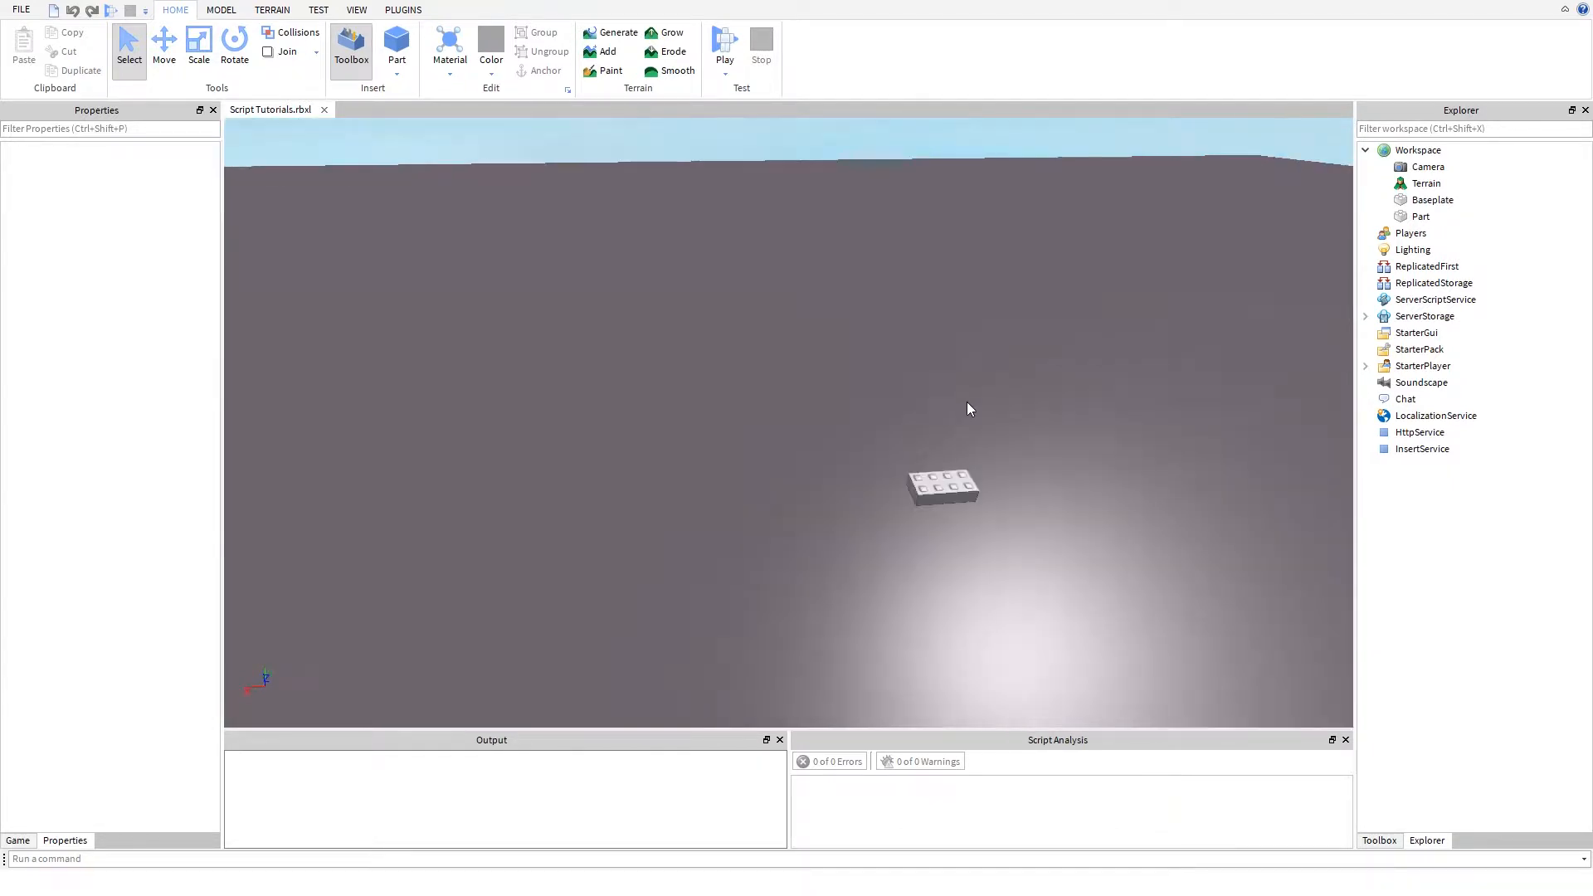
{"action": "key", "text": "d"}
{"action": "right_click_drag", "start_coordinate": [490, 190], "coordinate": [489, 198]}
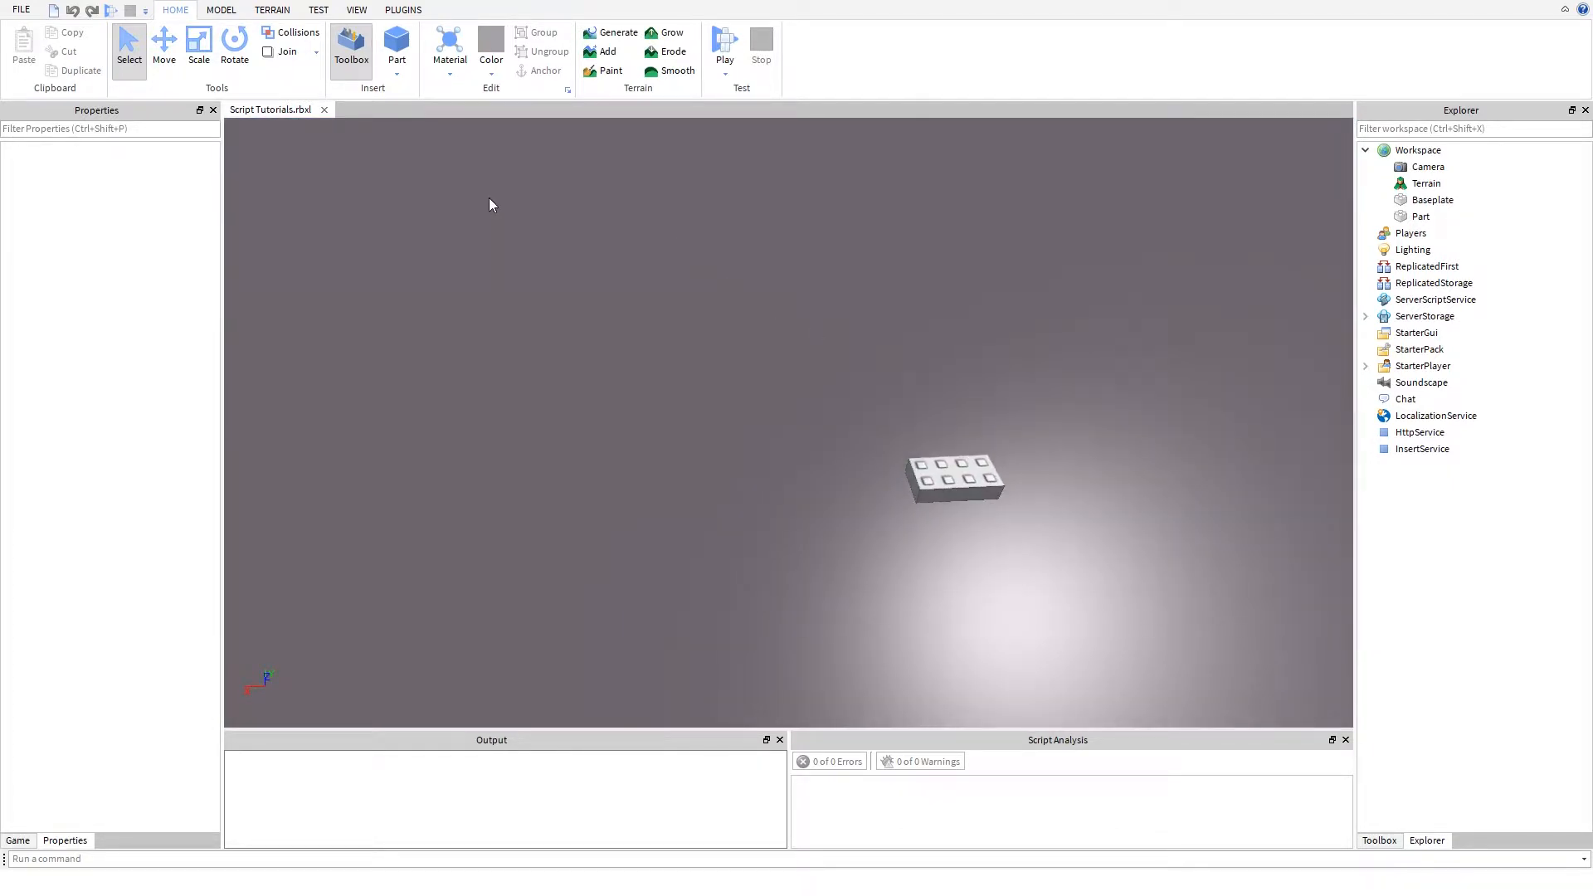
{"action": "key", "text": "a"}
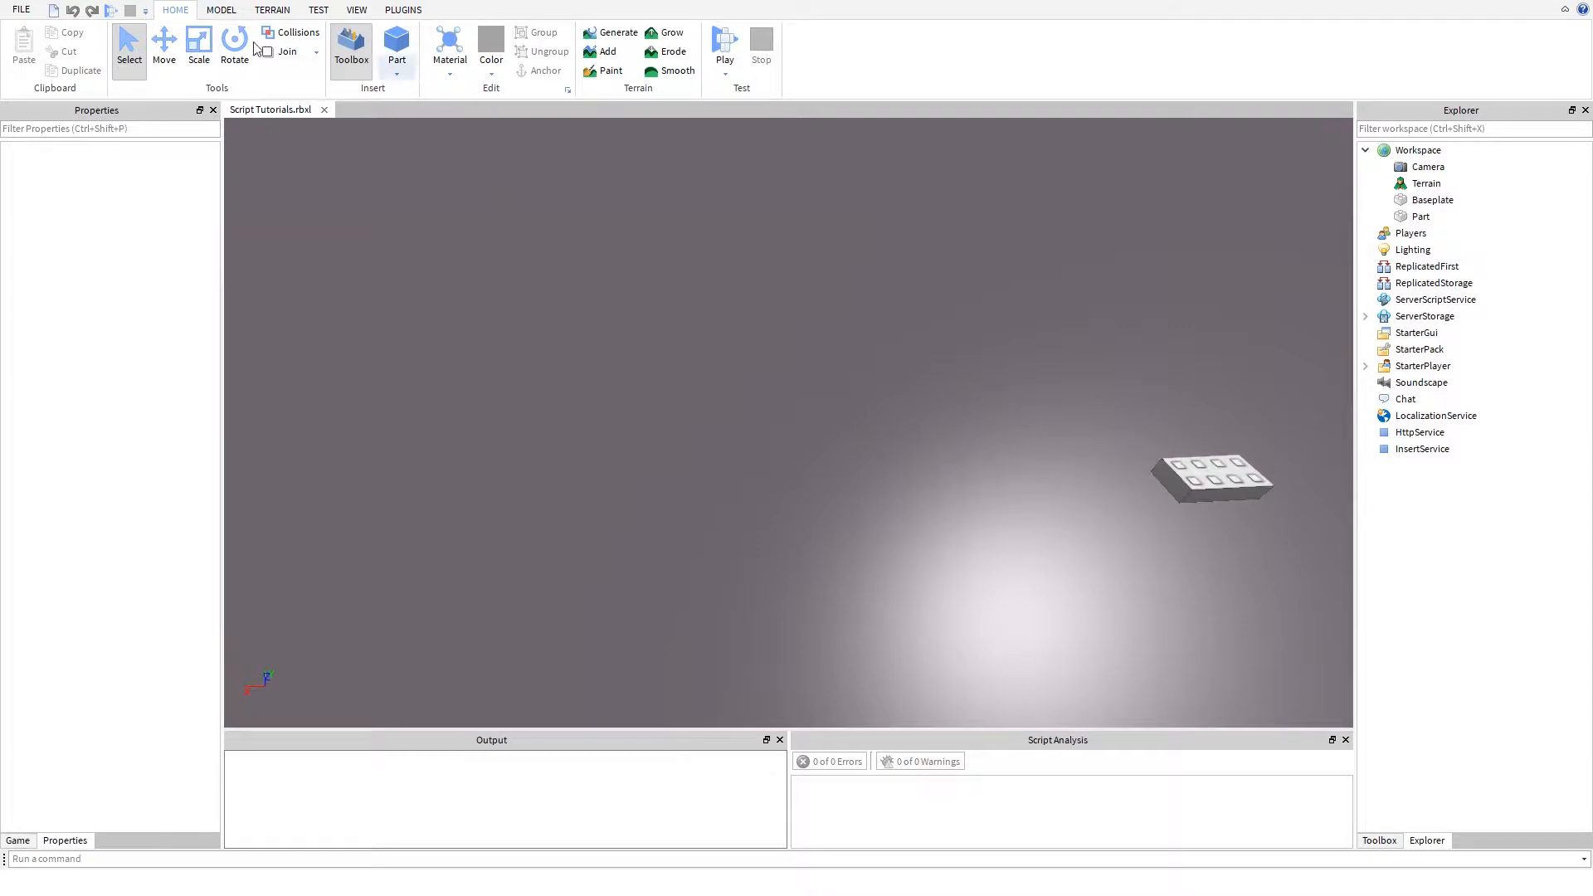
{"action": "left_click", "coordinate": [396, 41]}
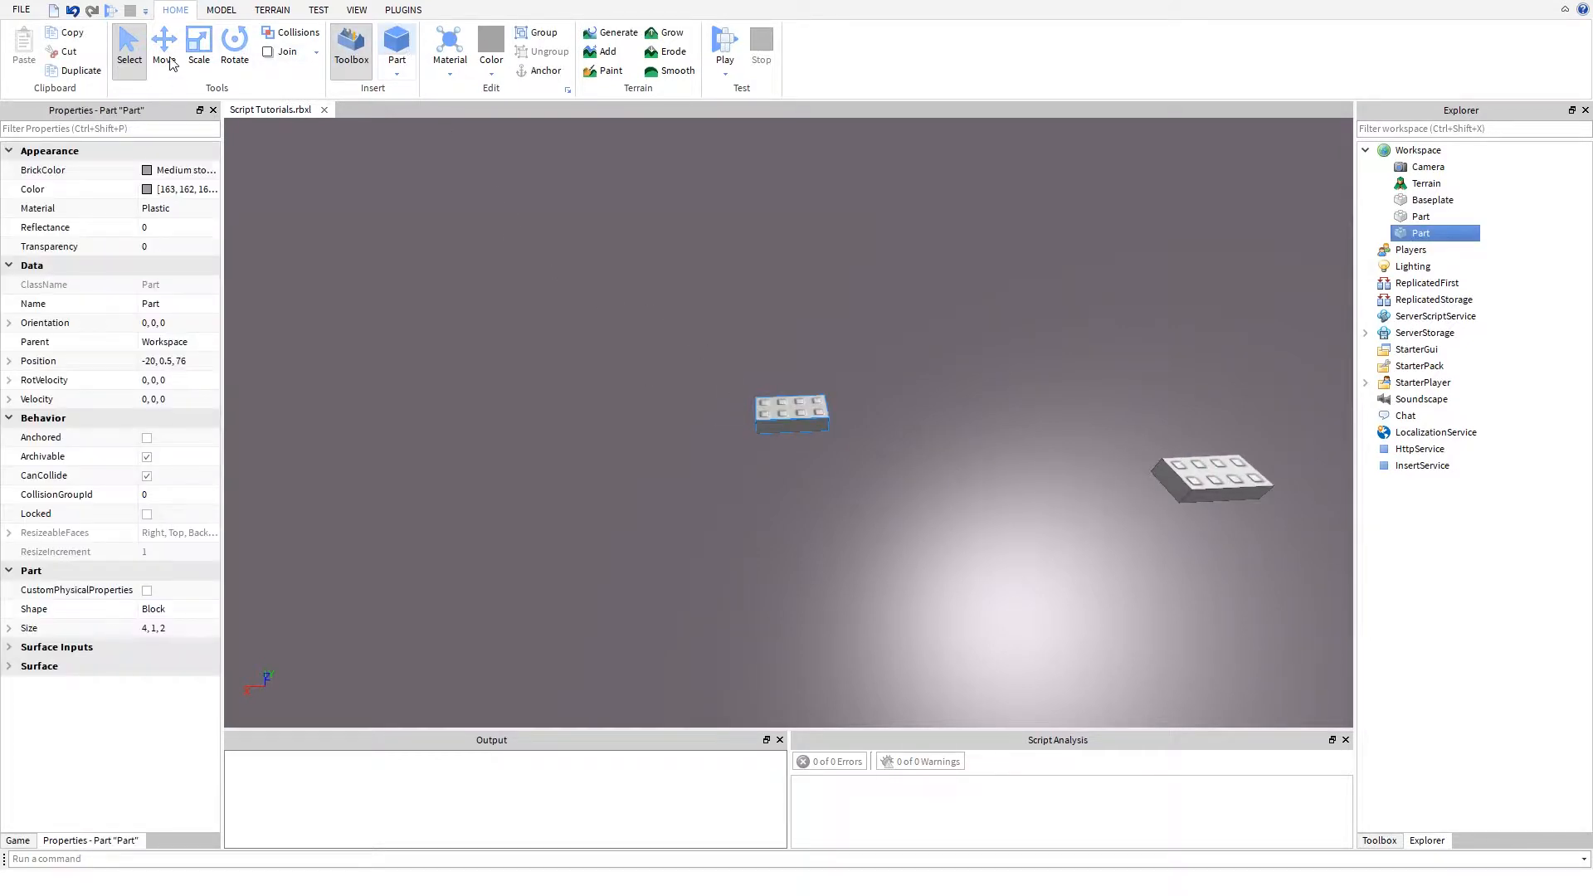
- Move the new part straight up so that it floats above the baseplate
{"action": "key", "text": "ctrl+2"}
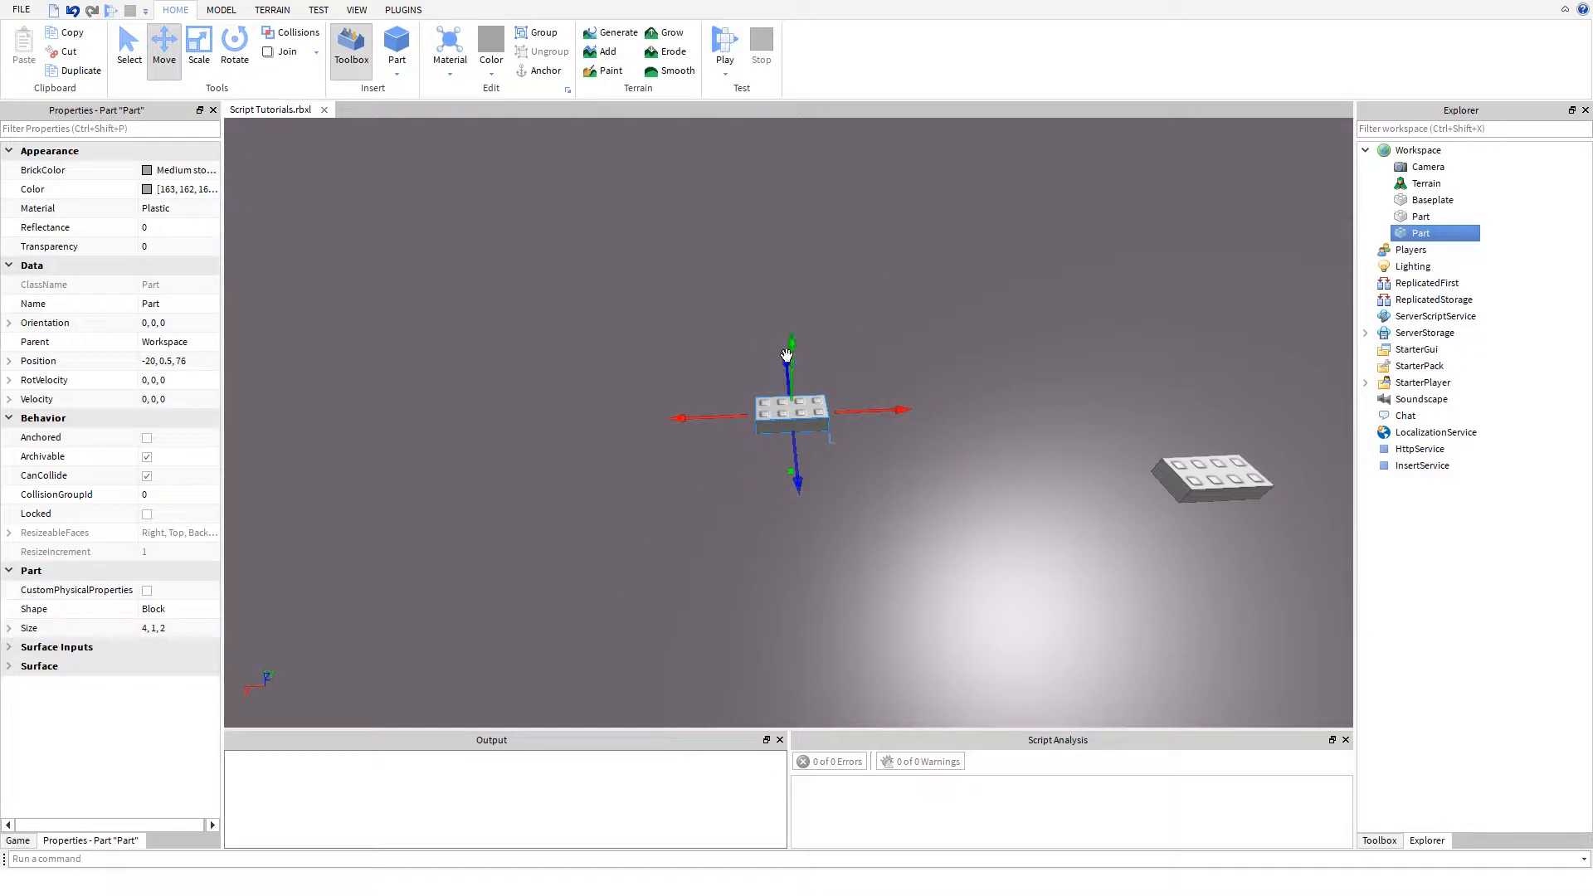
{"action": "right_click_drag", "start_coordinate": [792, 358], "coordinate": [799, 362]}
{"action": "key", "text": "a"}
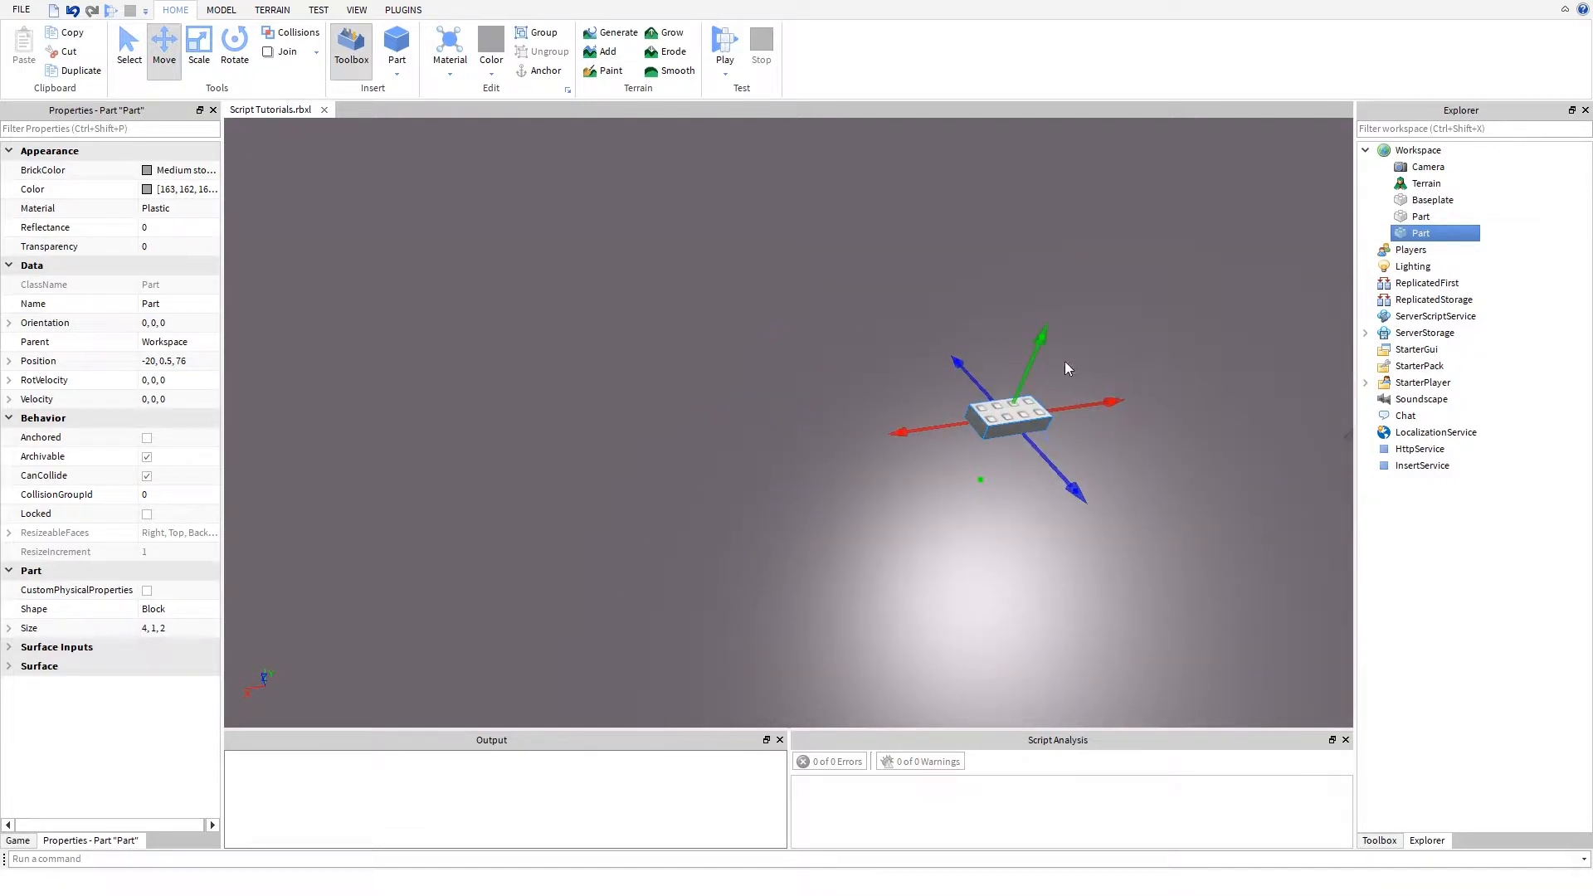
{"action": "left_click_drag", "start_coordinate": [1032, 355], "coordinate": [991, 122]}
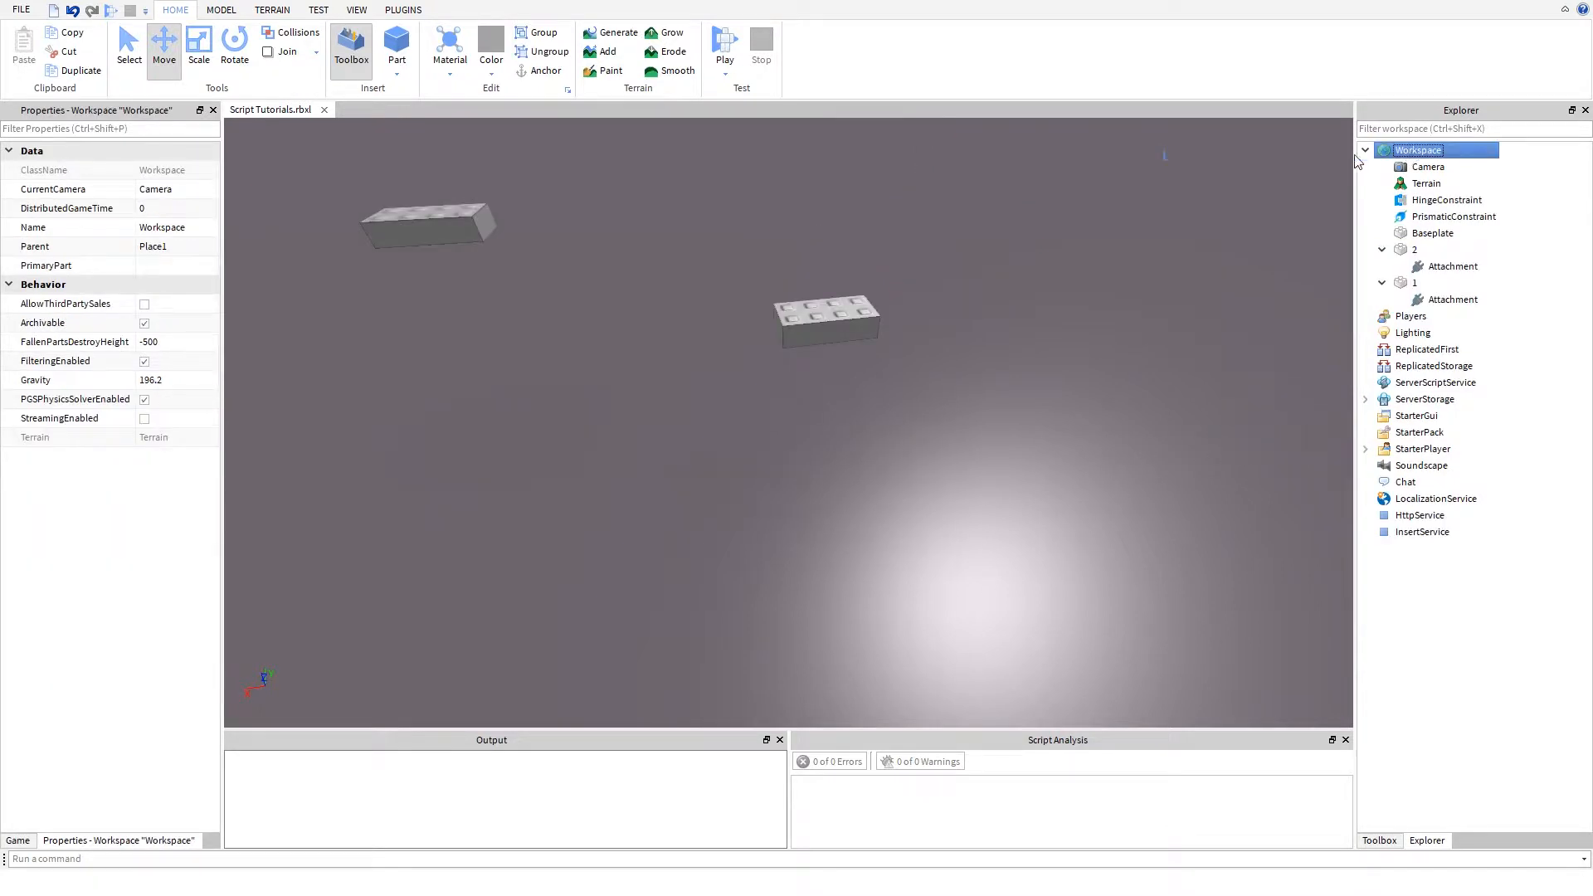
- Set the HingeConstraint's Attachment0 to part 1's attachment and its Attachment1 to part 2's attachment
{"action": "right_click", "coordinate": [1377, 149]}
{"action": "left_click", "coordinate": [1059, 382]}
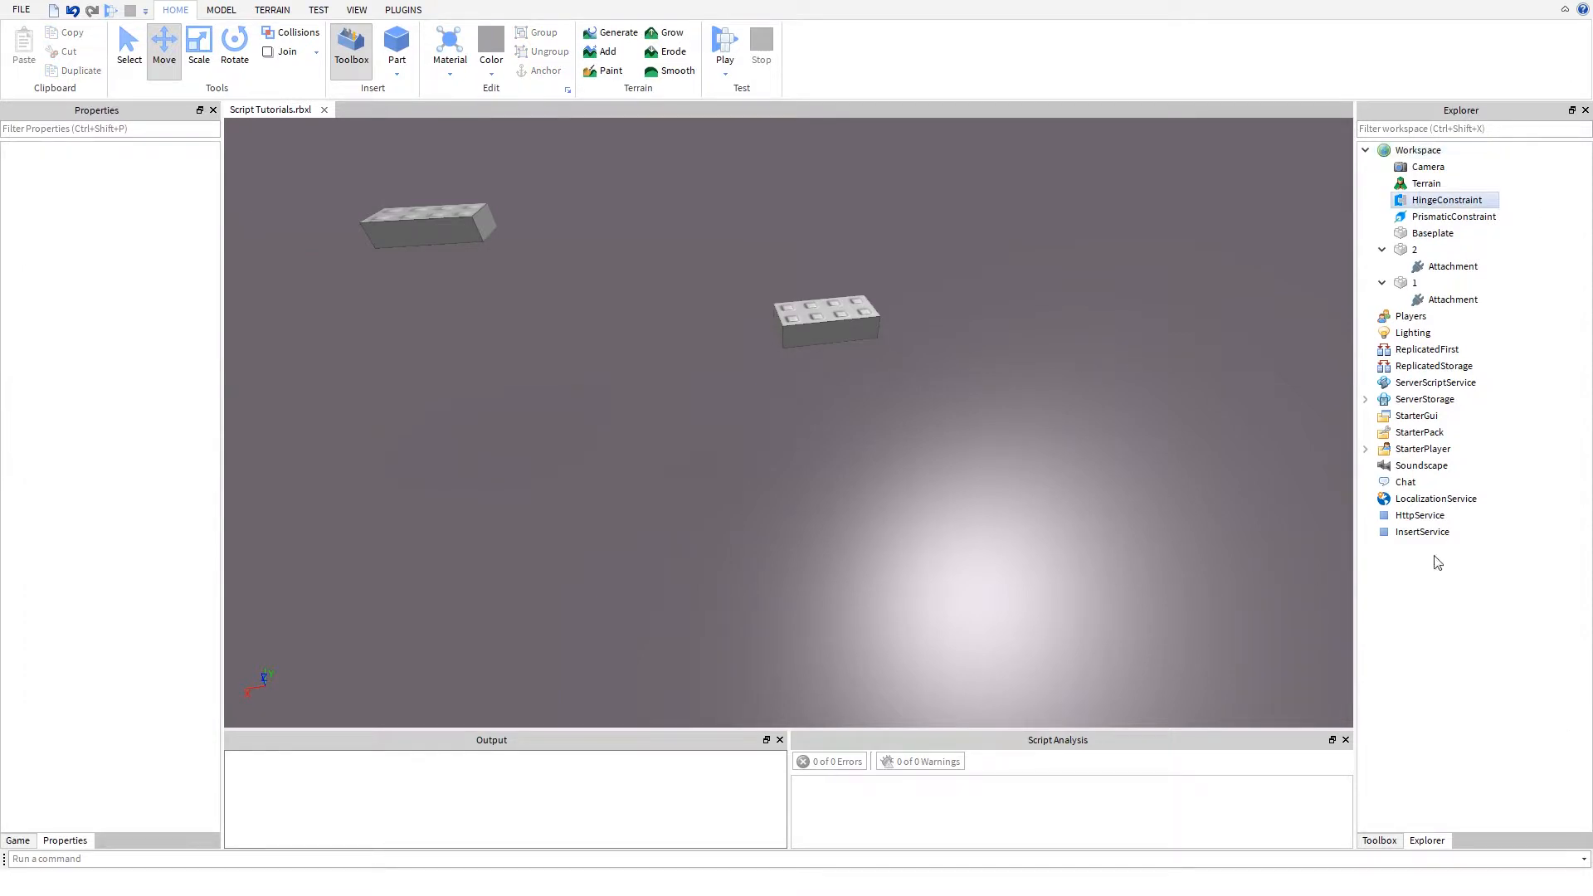
{"action": "left_click", "coordinate": [1447, 200]}
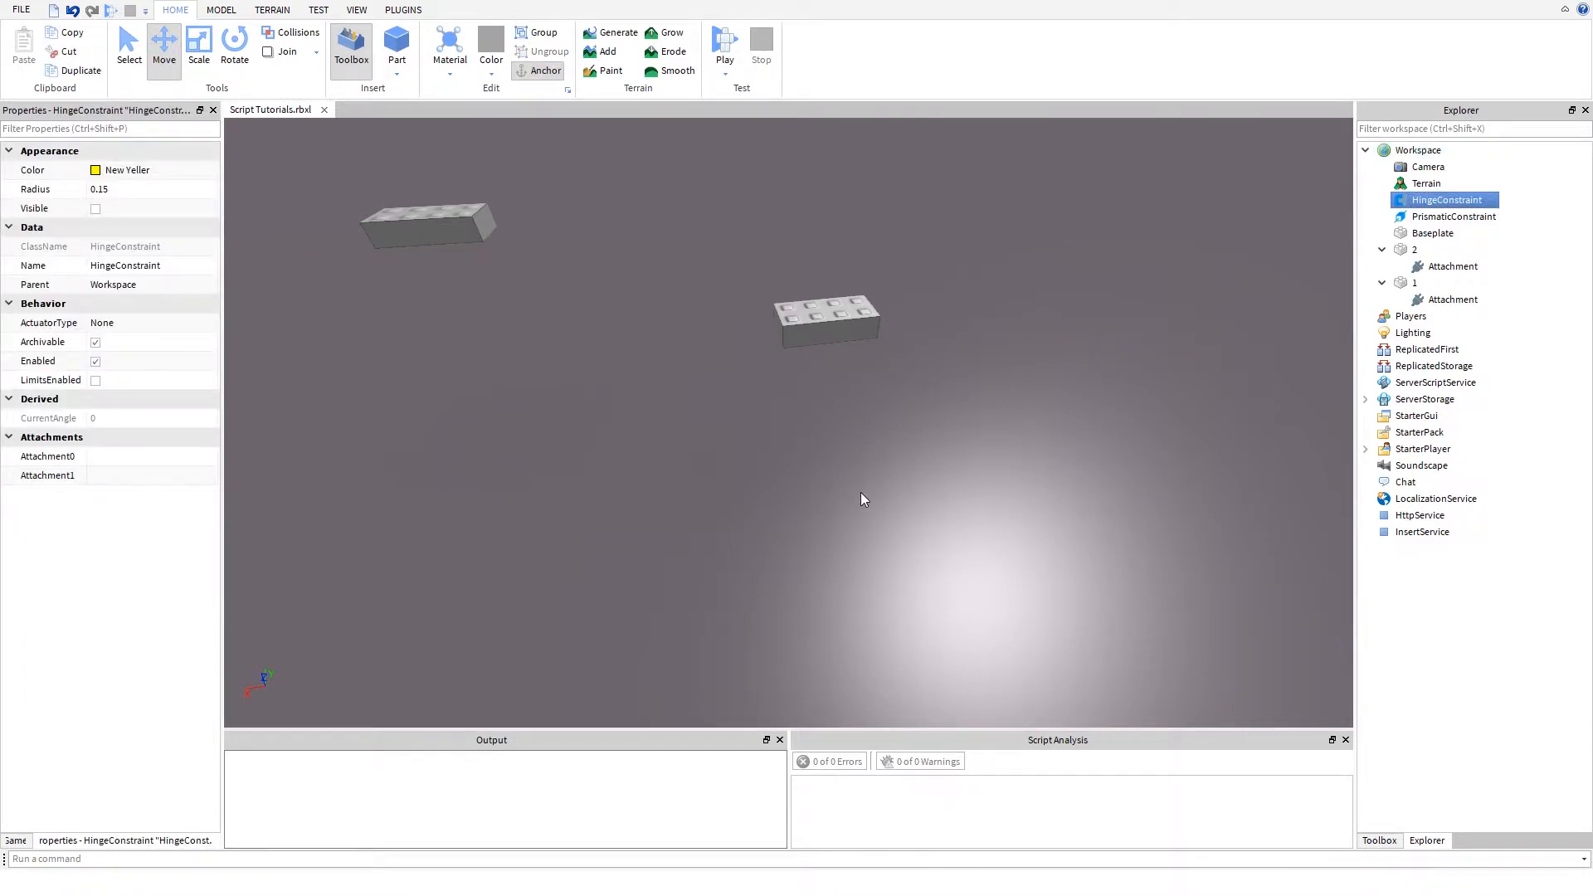
{"action": "left_click", "coordinate": [859, 491]}
{"action": "right_click_drag", "start_coordinate": [859, 491], "coordinate": [860, 477]}
{"action": "key", "text": "a"}
{"action": "key", "text": "w"}
{"action": "key", "text": "w"}
{"action": "key", "text": "s"}
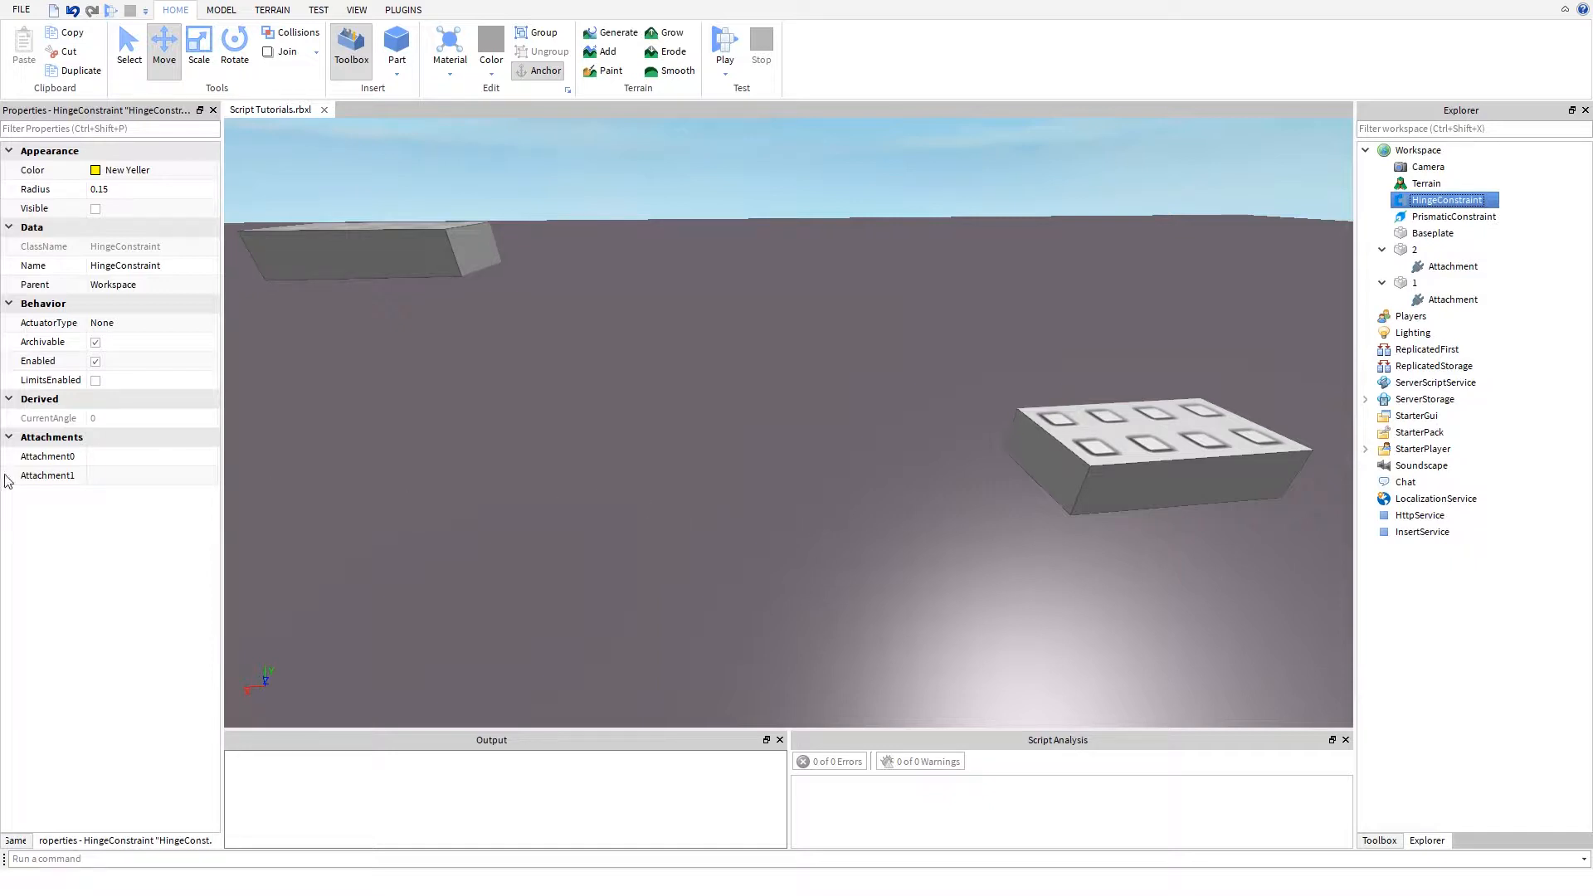
{"action": "left_click", "coordinate": [183, 469]}
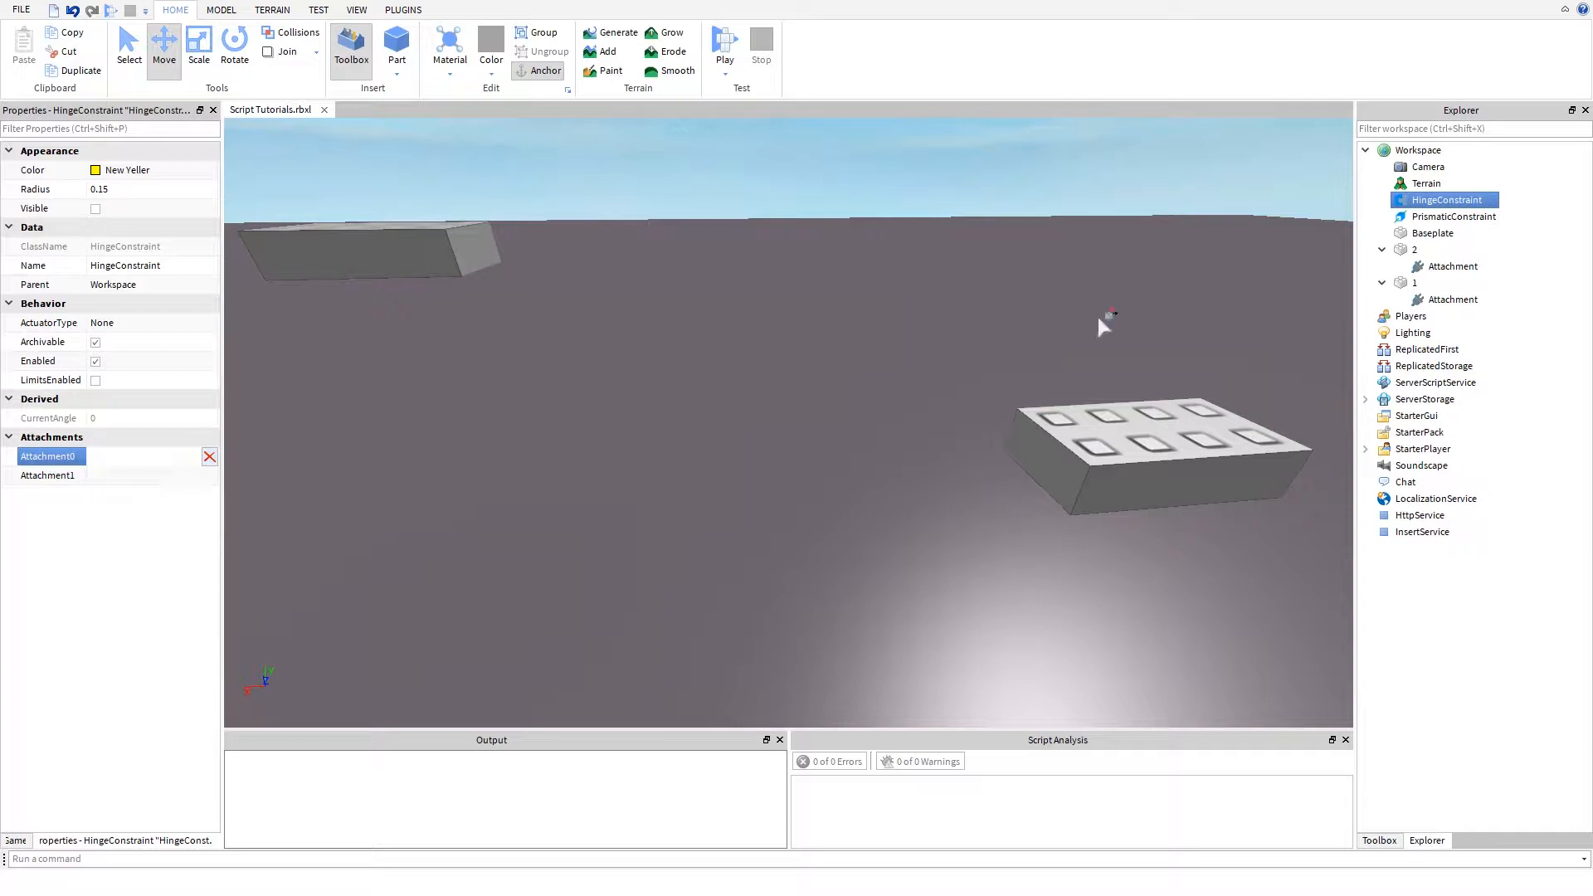
{"action": "left_click", "coordinate": [1453, 300]}
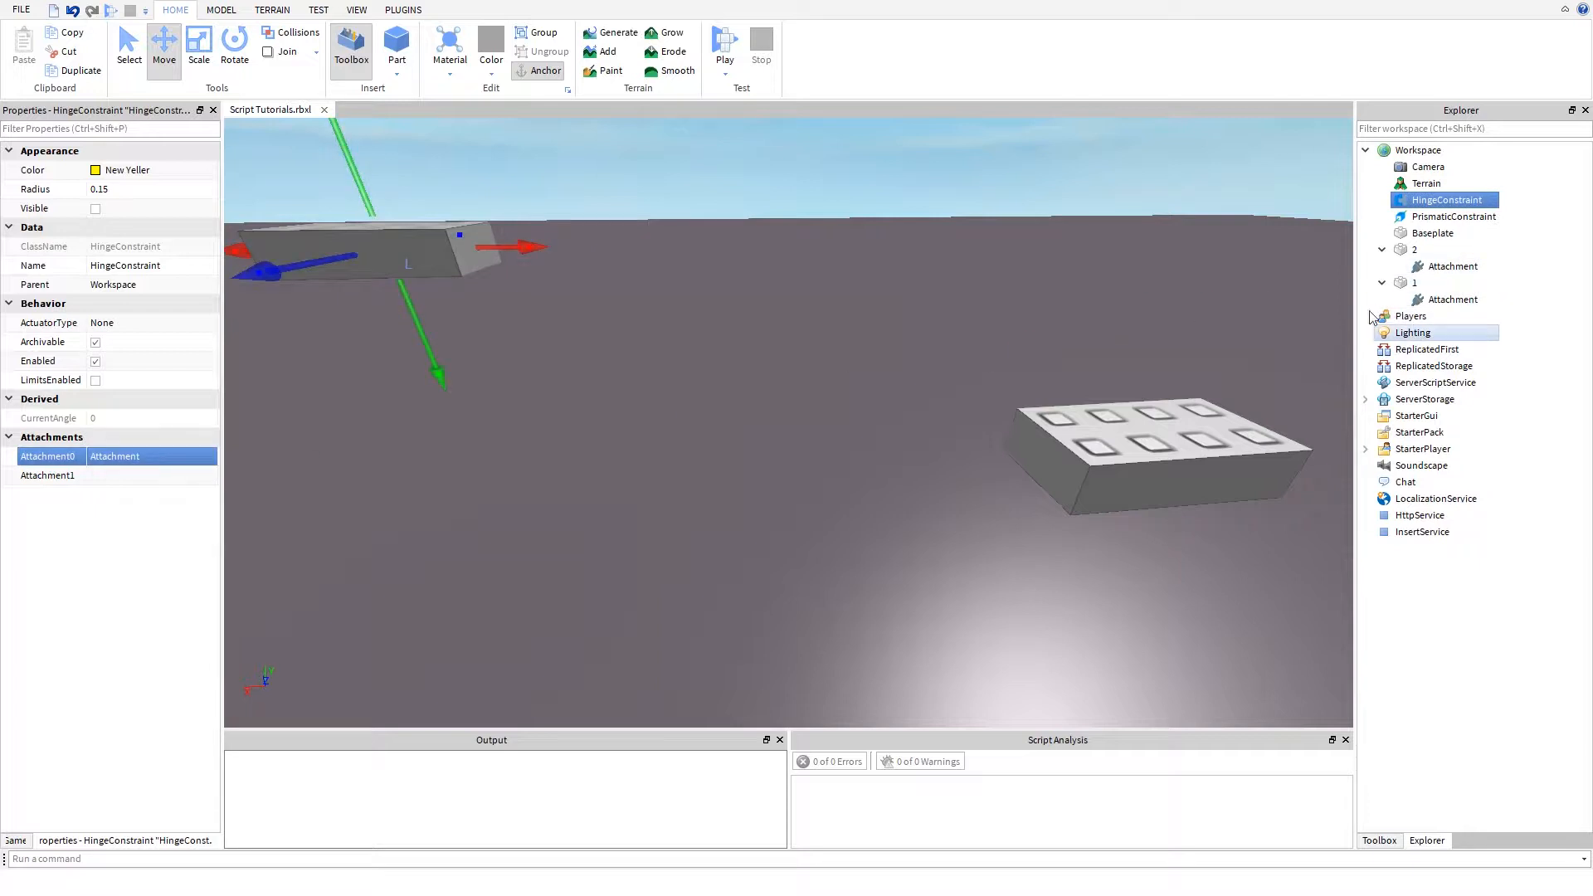
{"action": "left_click", "coordinate": [126, 481]}
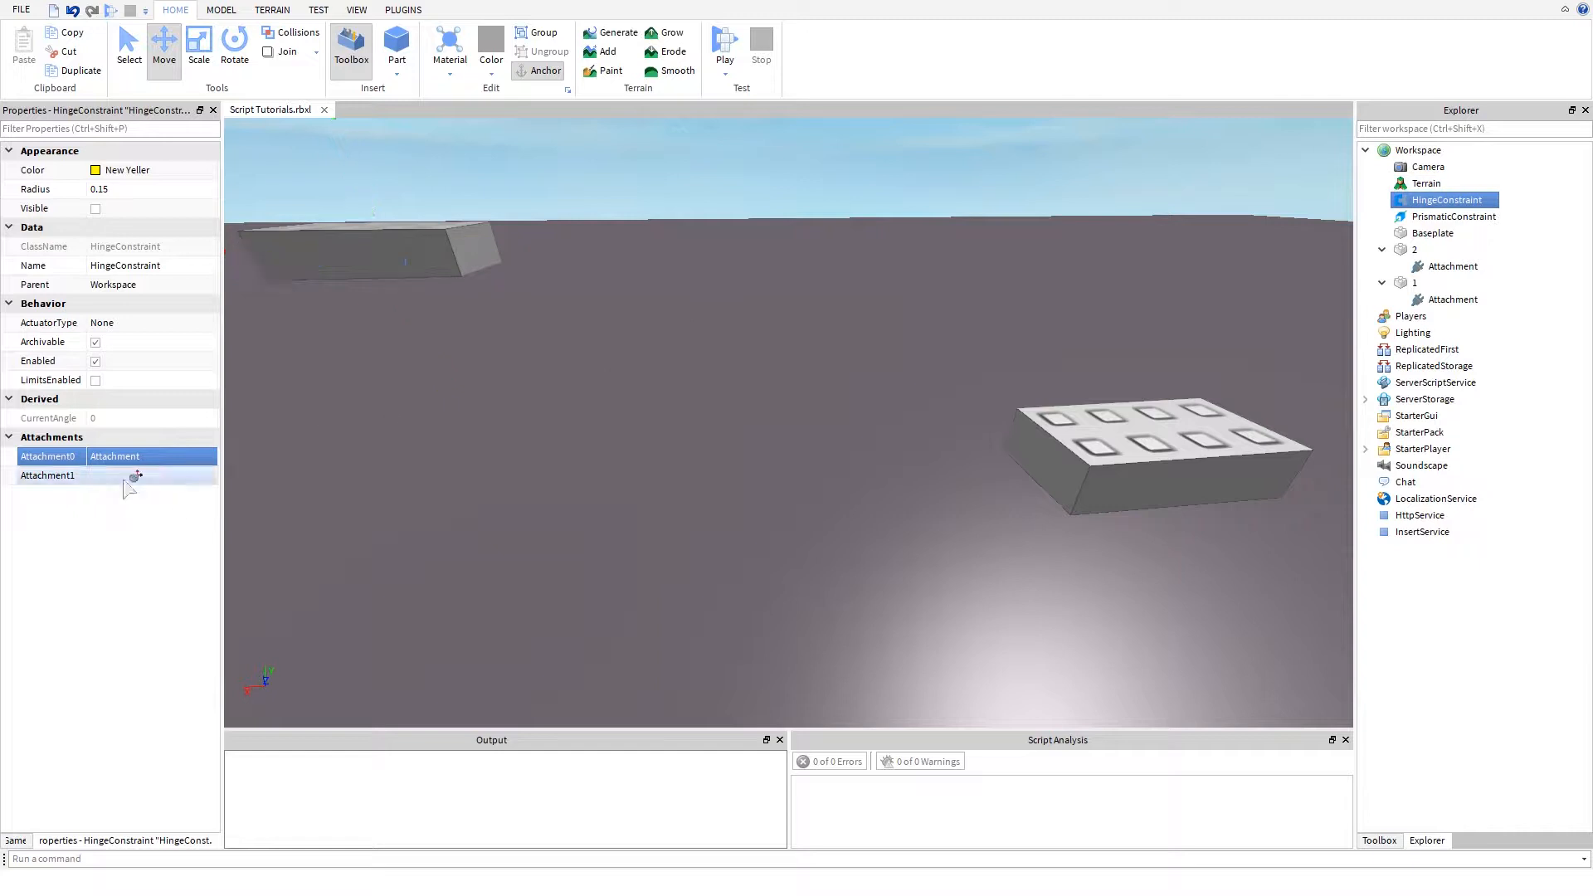
{"action": "left_click", "coordinate": [1453, 266]}
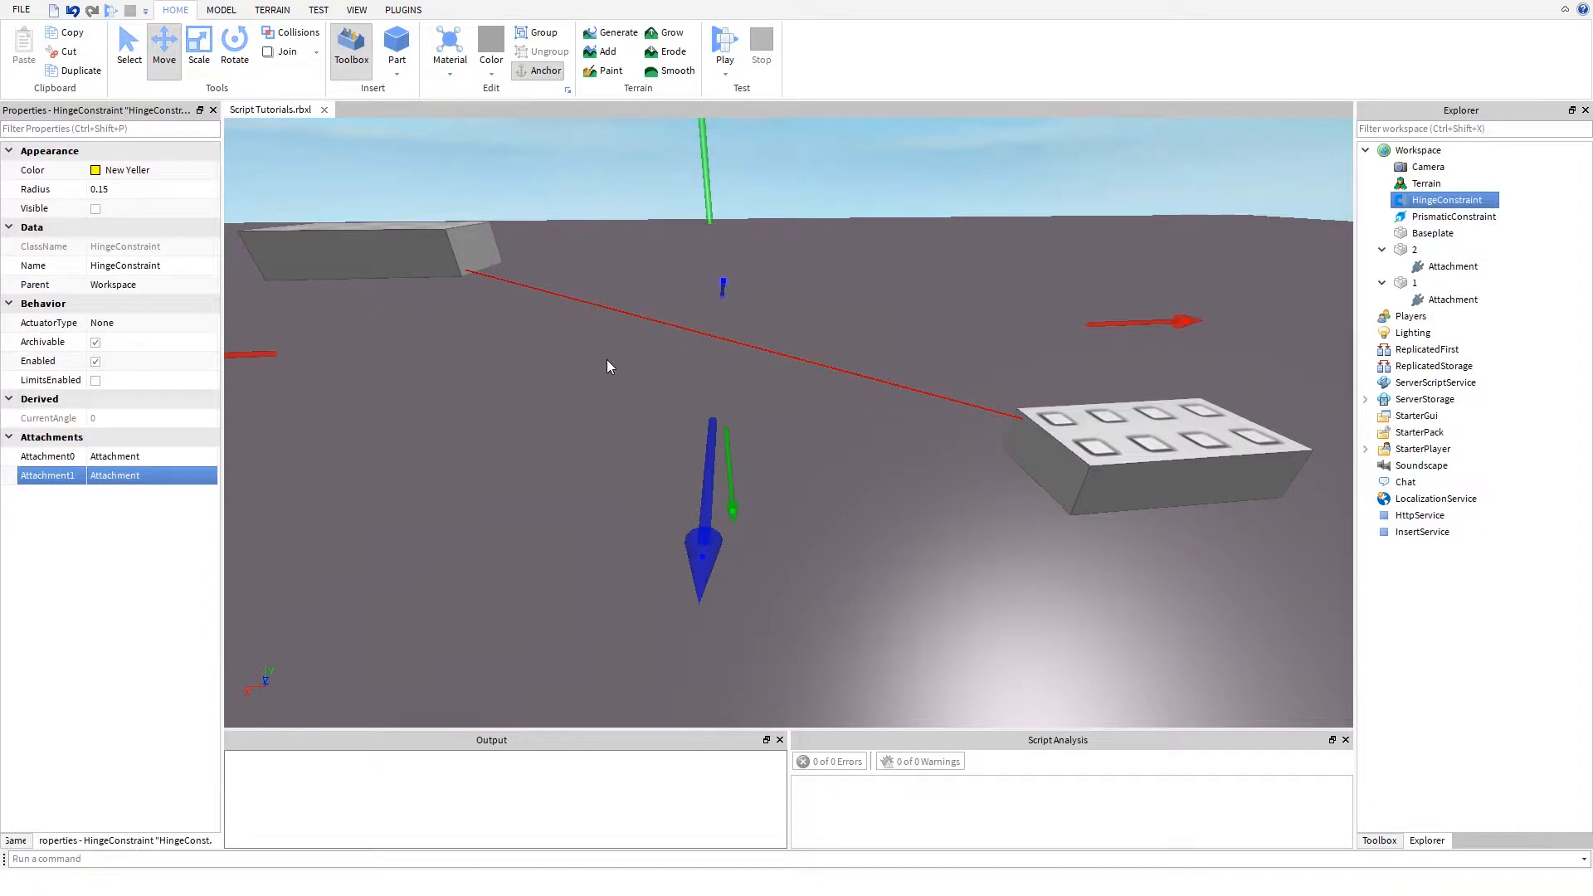
{"action": "scroll", "coordinate": [606, 360], "scroll_direction": "down", "scroll_amount": 5}
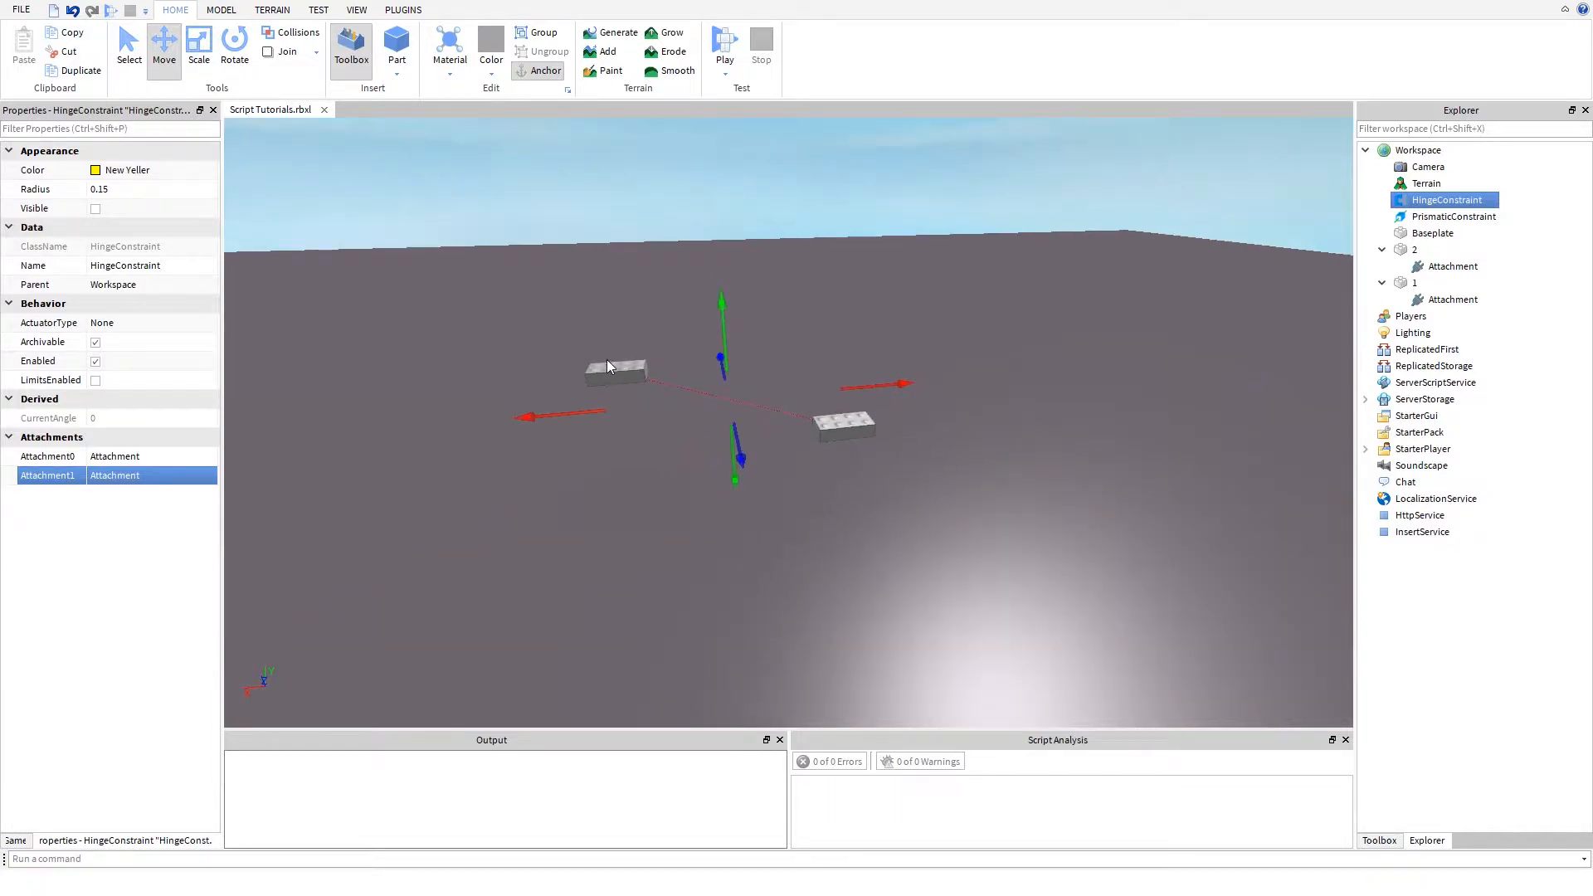
{"action": "right_click_drag", "start_coordinate": [608, 361], "coordinate": [608, 360]}
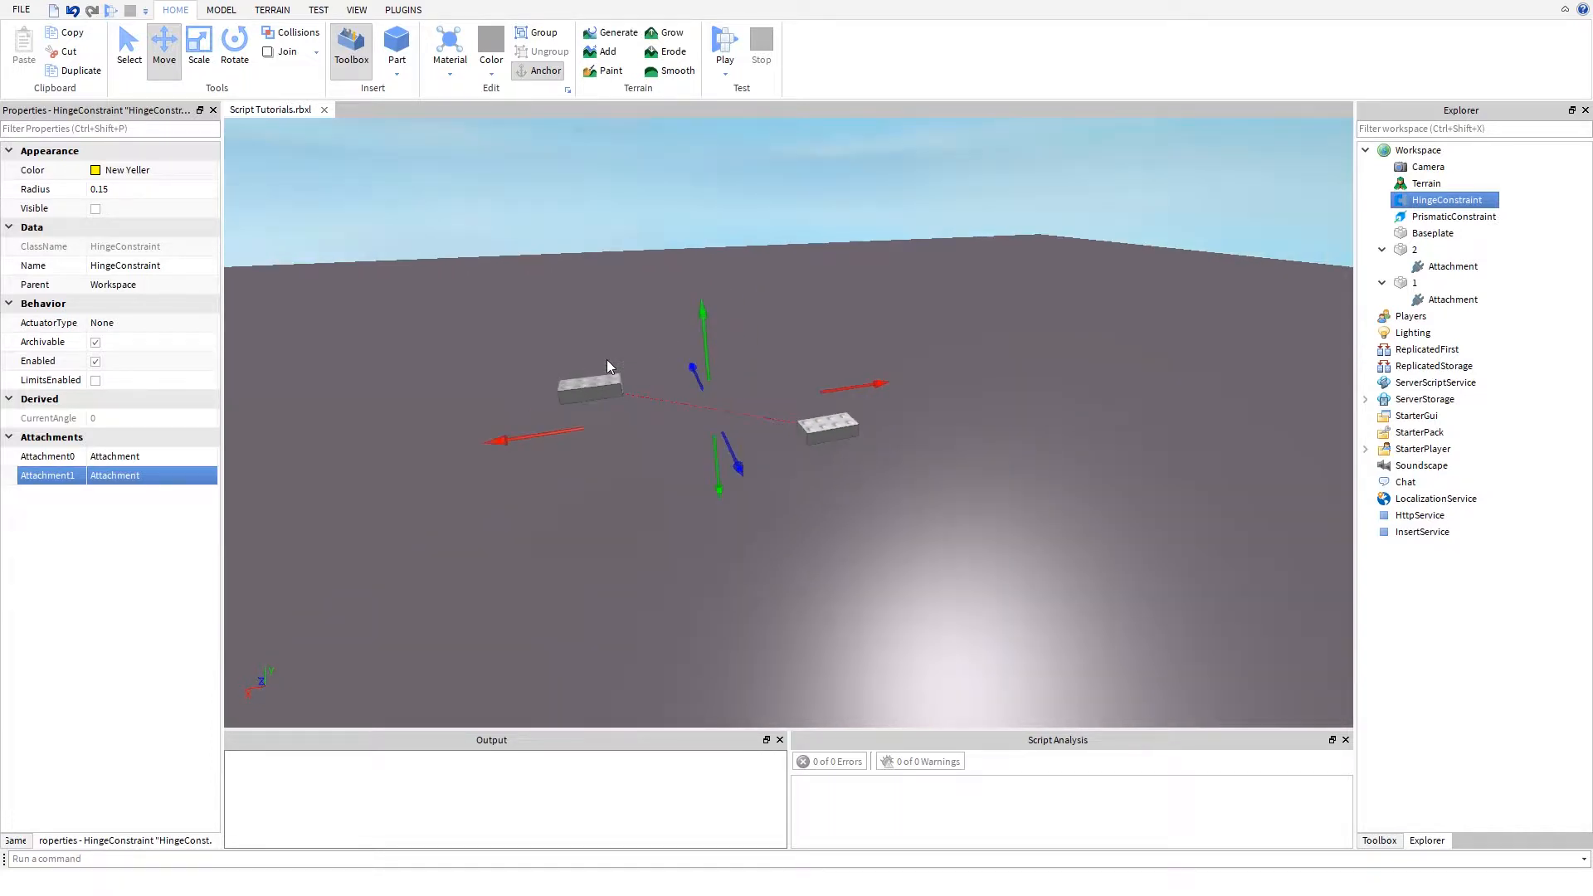
{"action": "scroll", "coordinate": [606, 360], "scroll_direction": "up", "scroll_amount": 8}
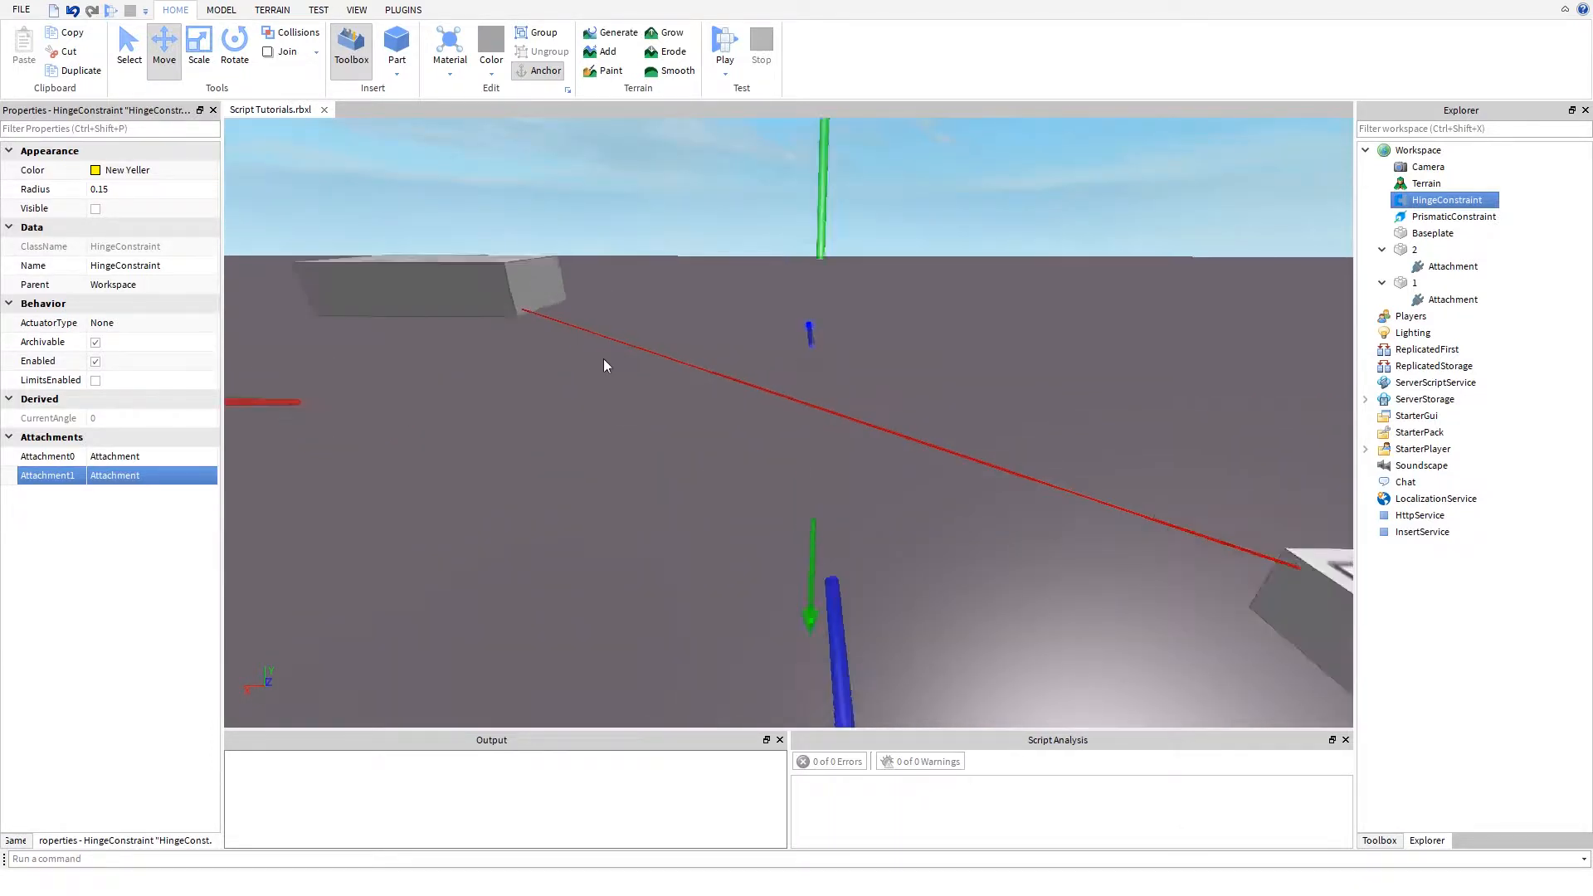
{"action": "scroll", "coordinate": [604, 365], "scroll_direction": "down", "scroll_amount": 6}
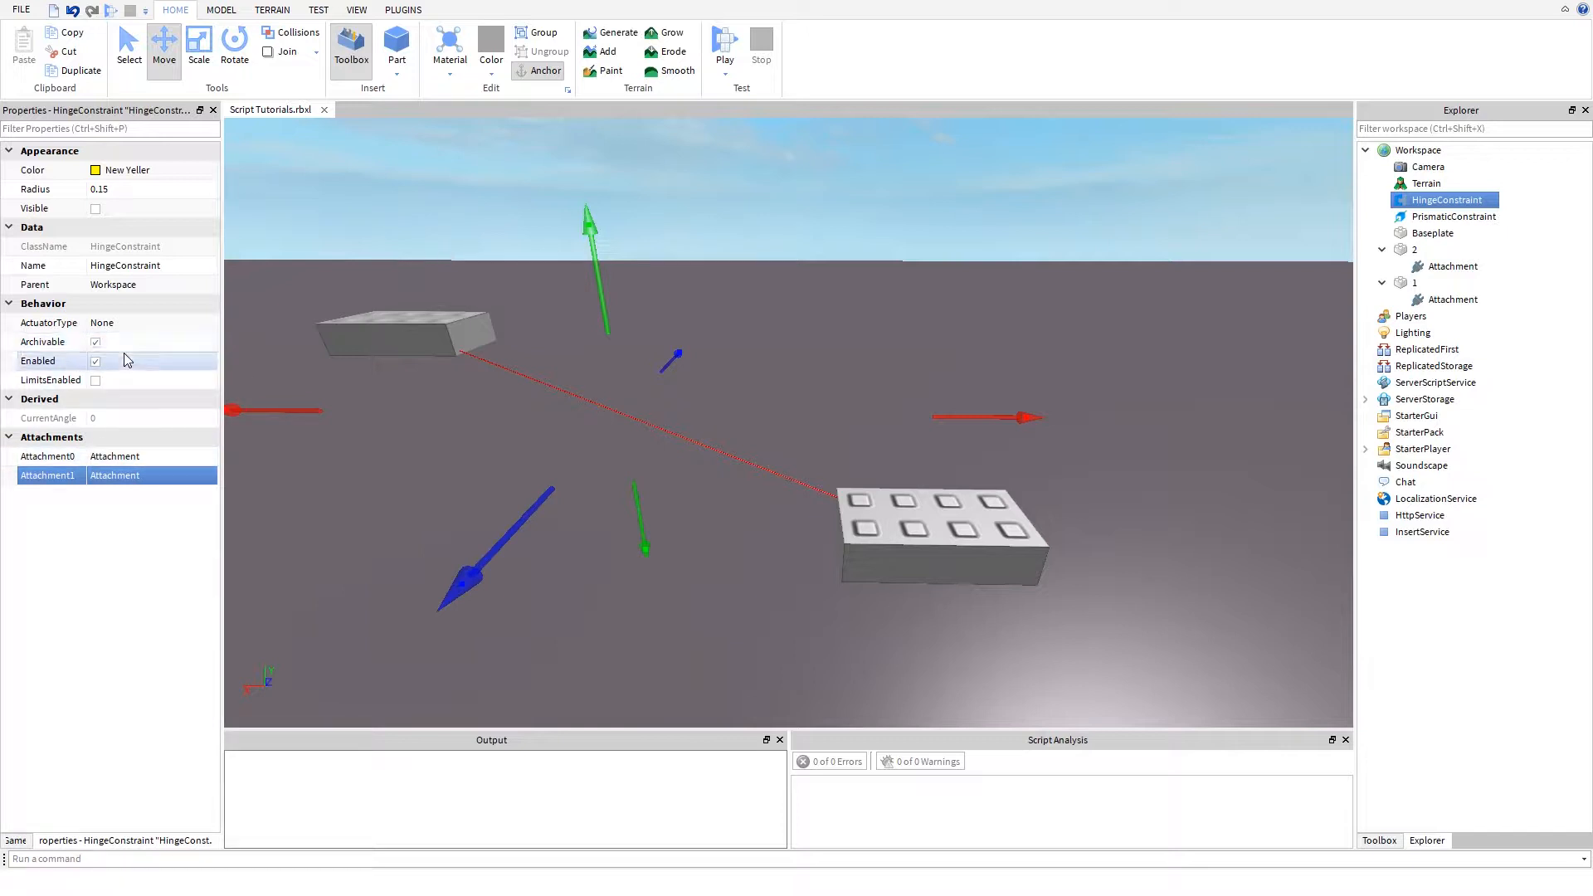
- Try the Servo actuator type on the HingeConstraint and return its ActuatorType to None
{"action": "left_click", "coordinate": [114, 322]}
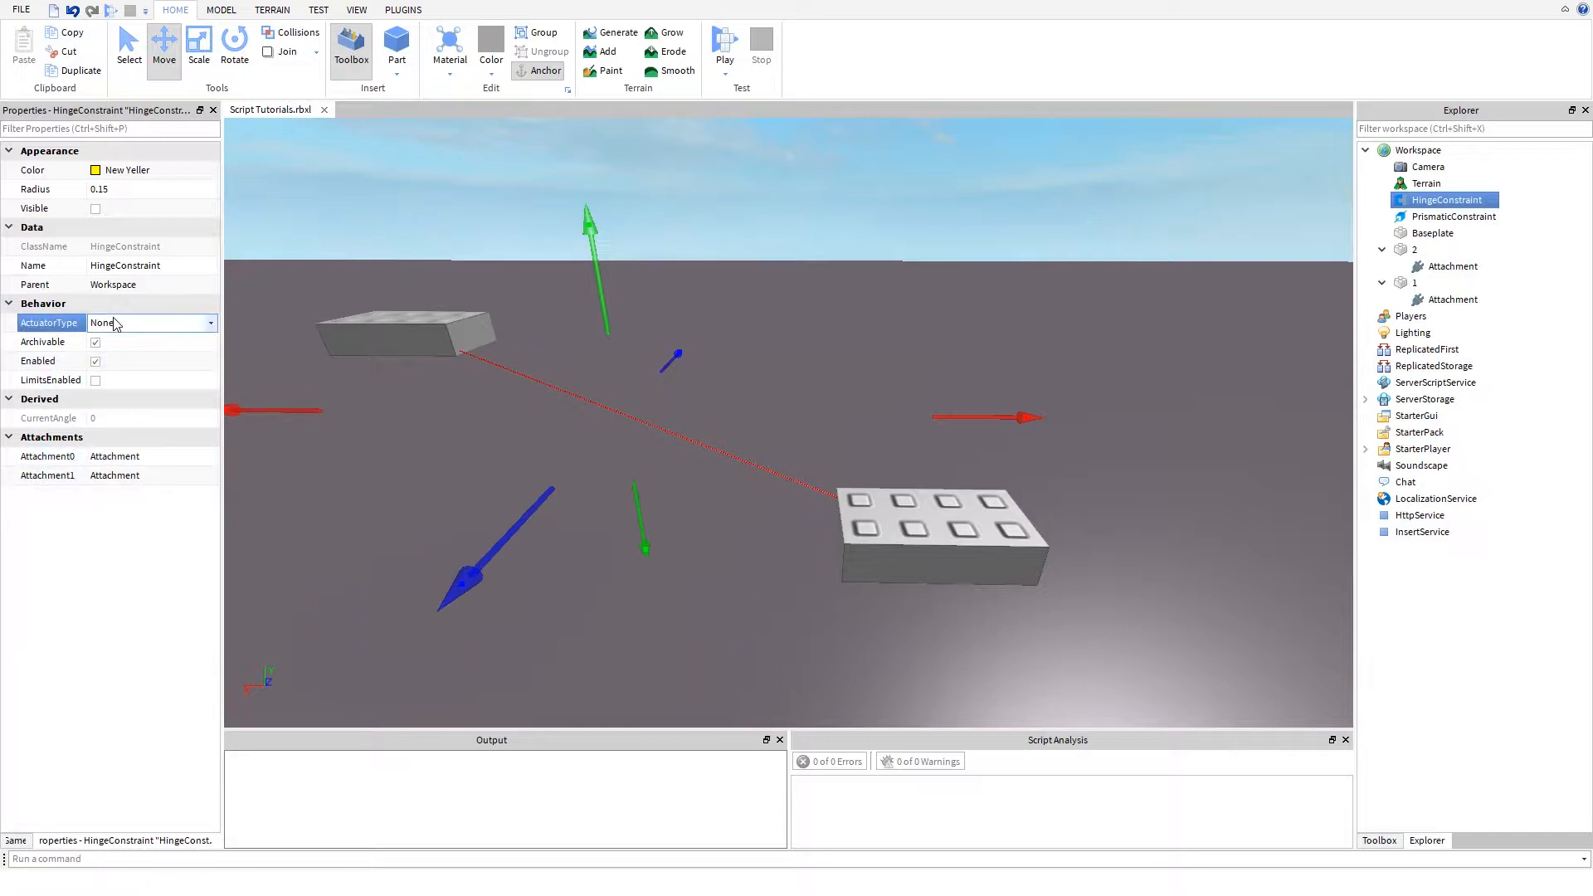
{"action": "left_click", "coordinate": [115, 322]}
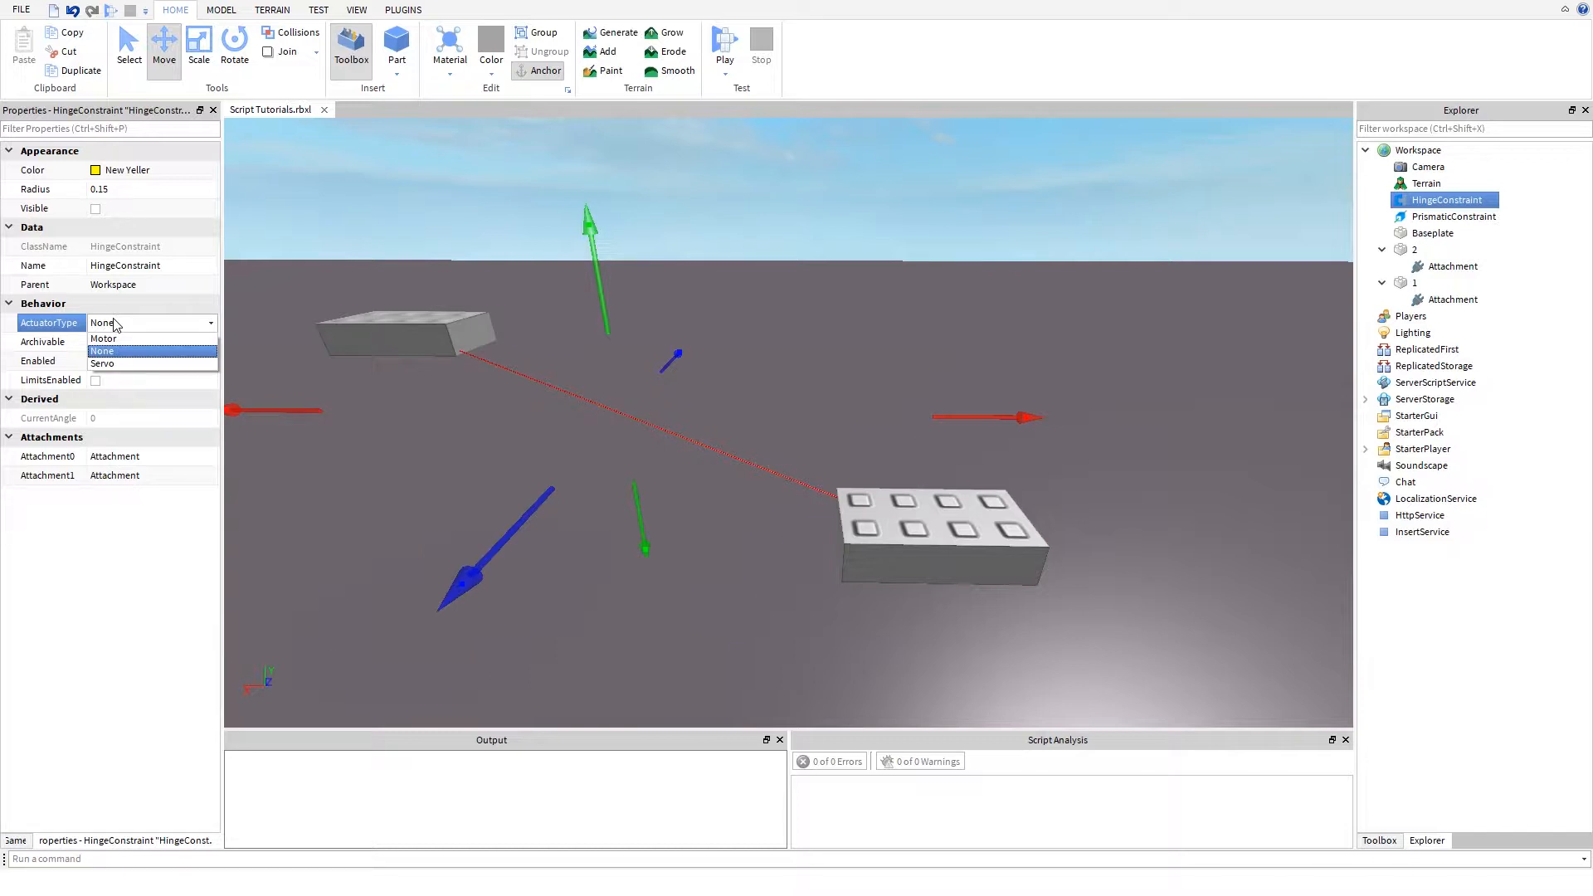
{"action": "left_click", "coordinate": [115, 324]}
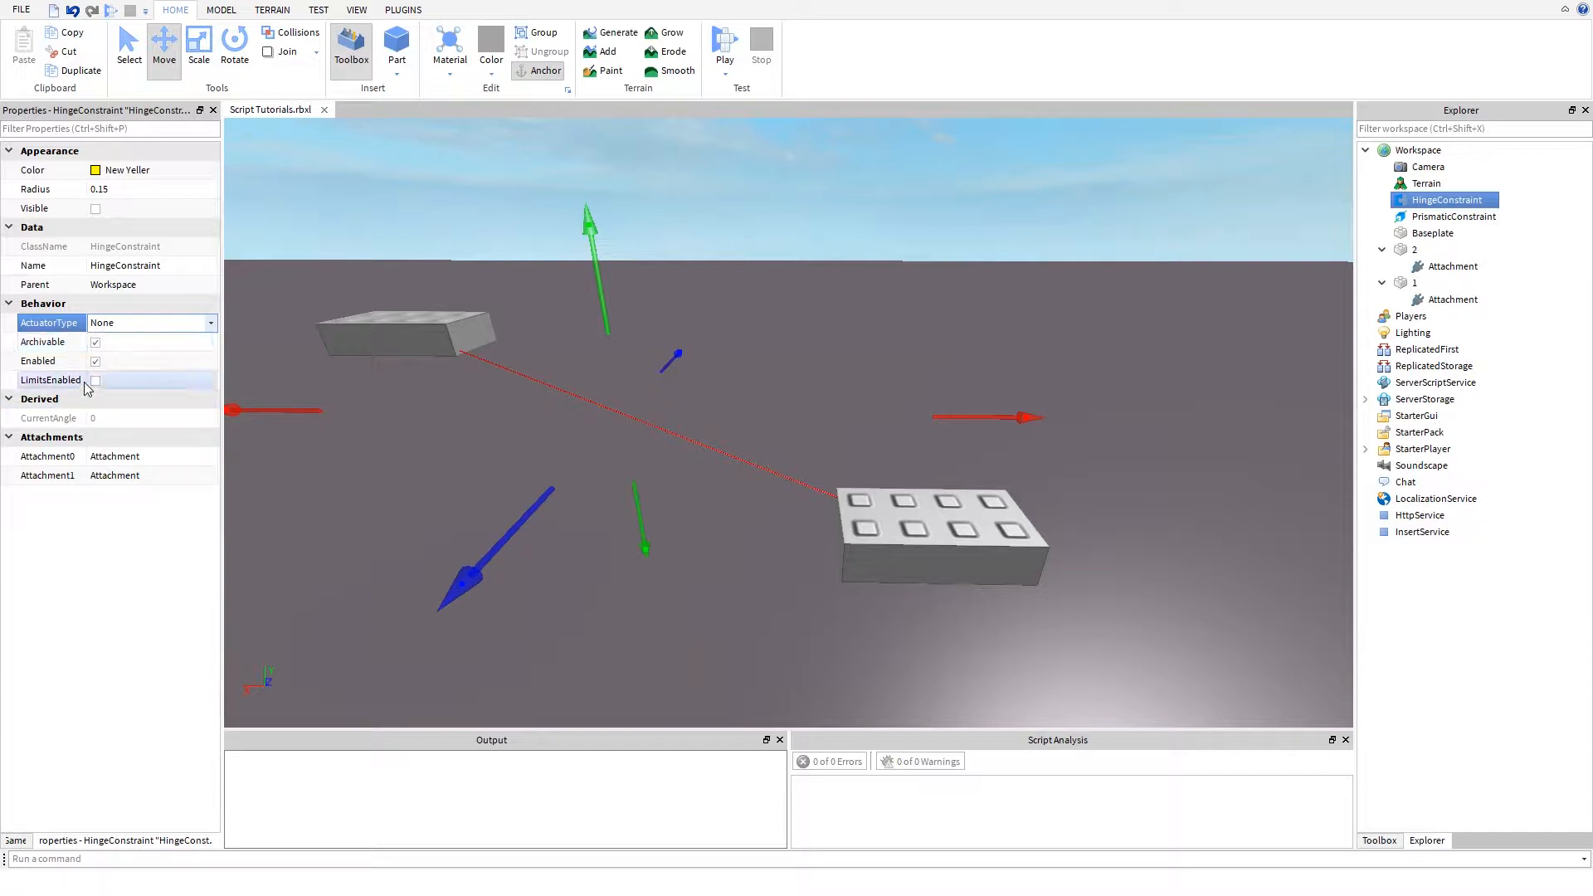
{"action": "left_click", "coordinate": [138, 325]}
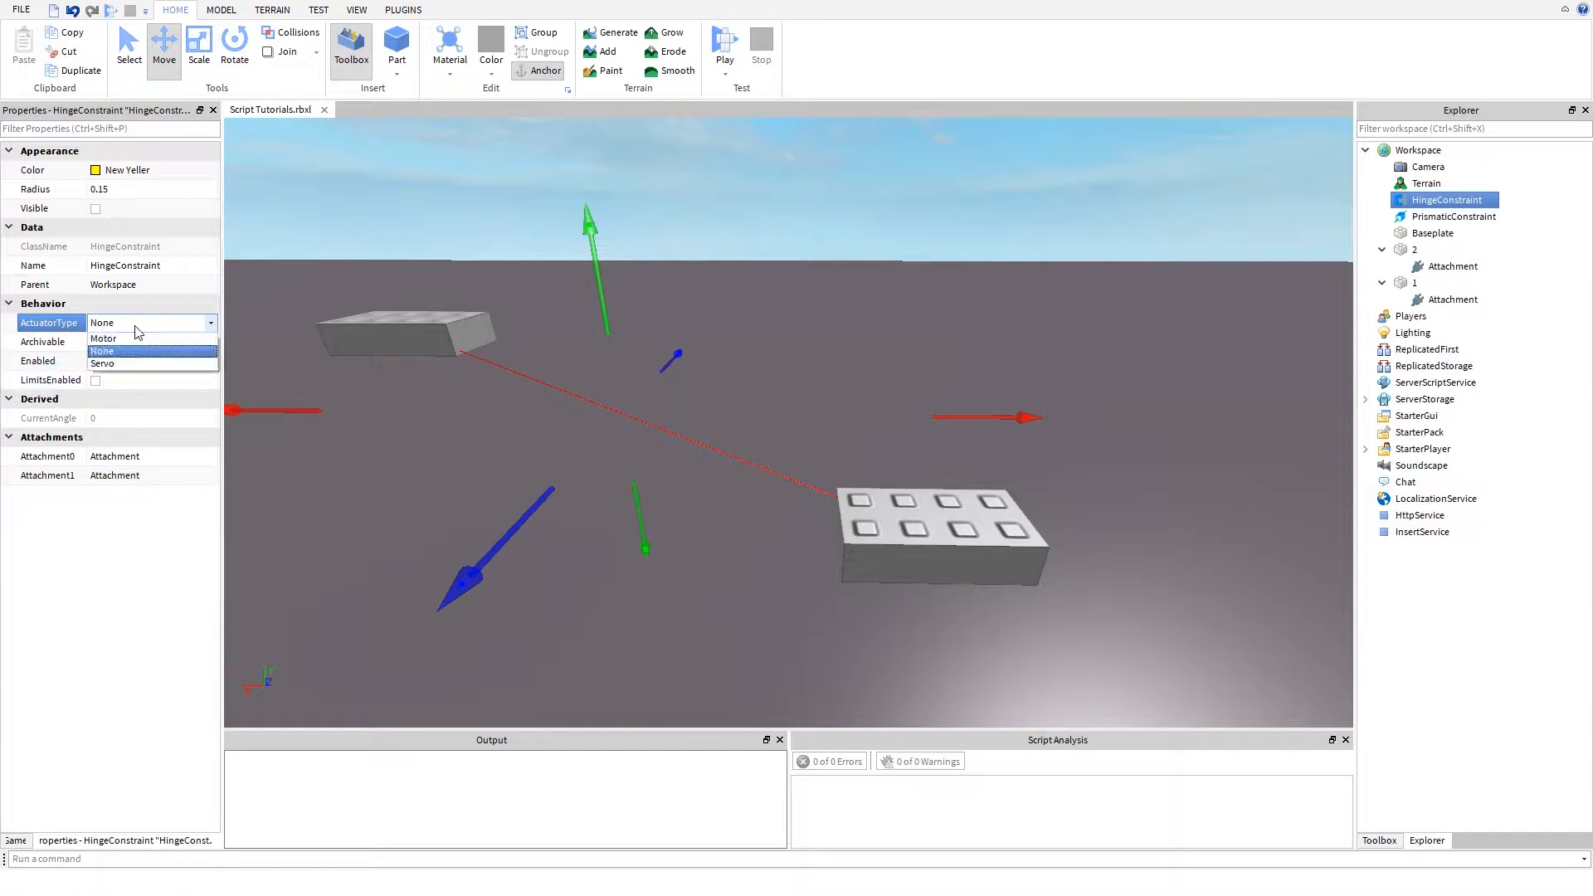
{"action": "left_click", "coordinate": [116, 364]}
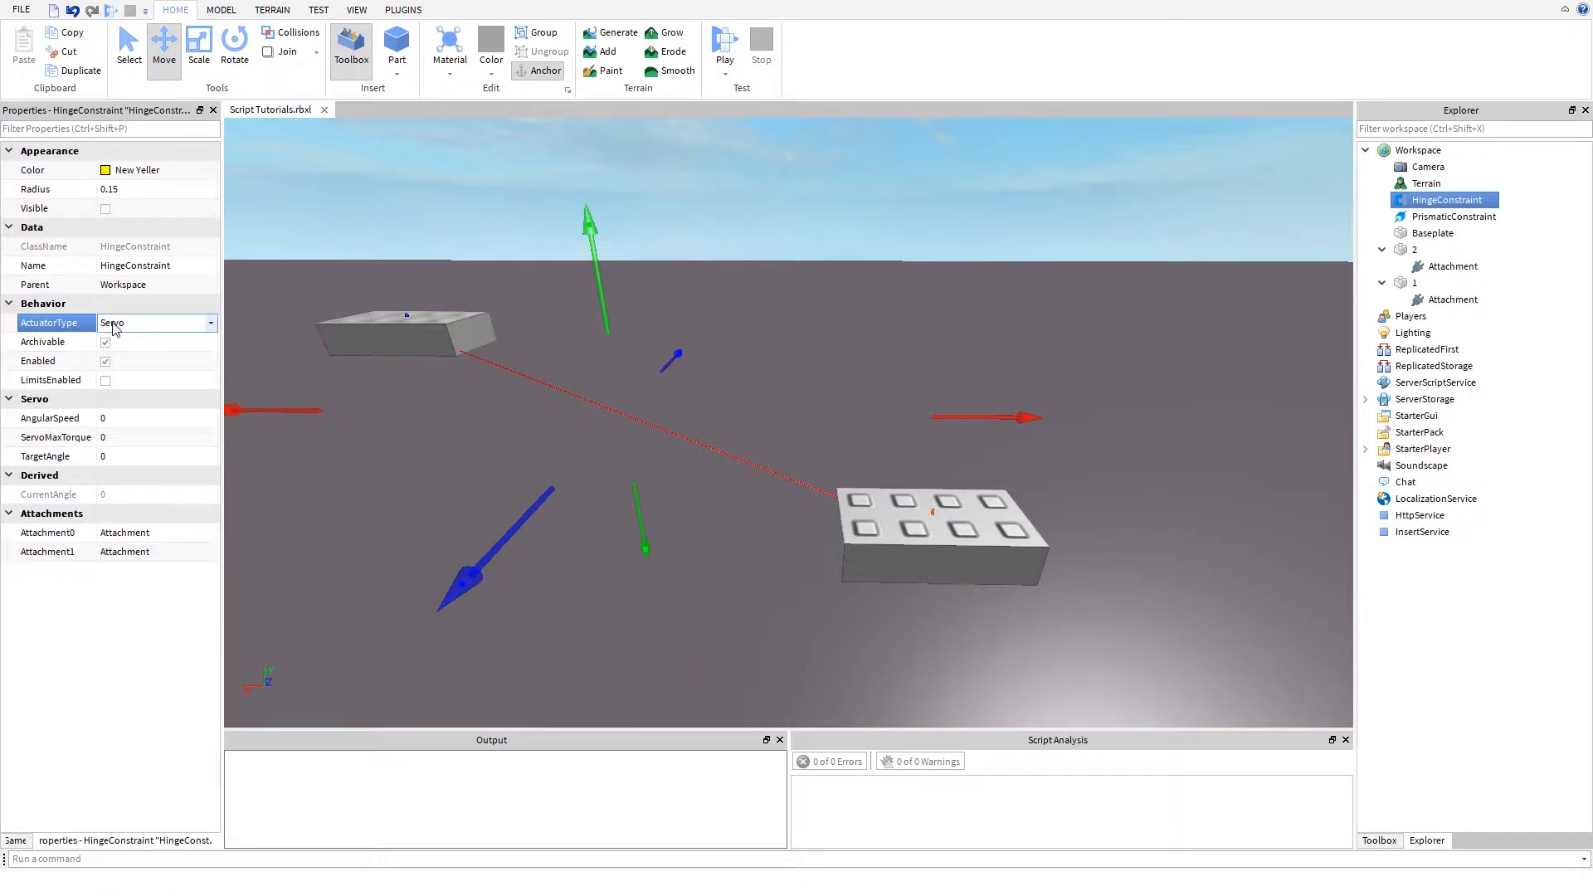
{"action": "left_click", "coordinate": [114, 325]}
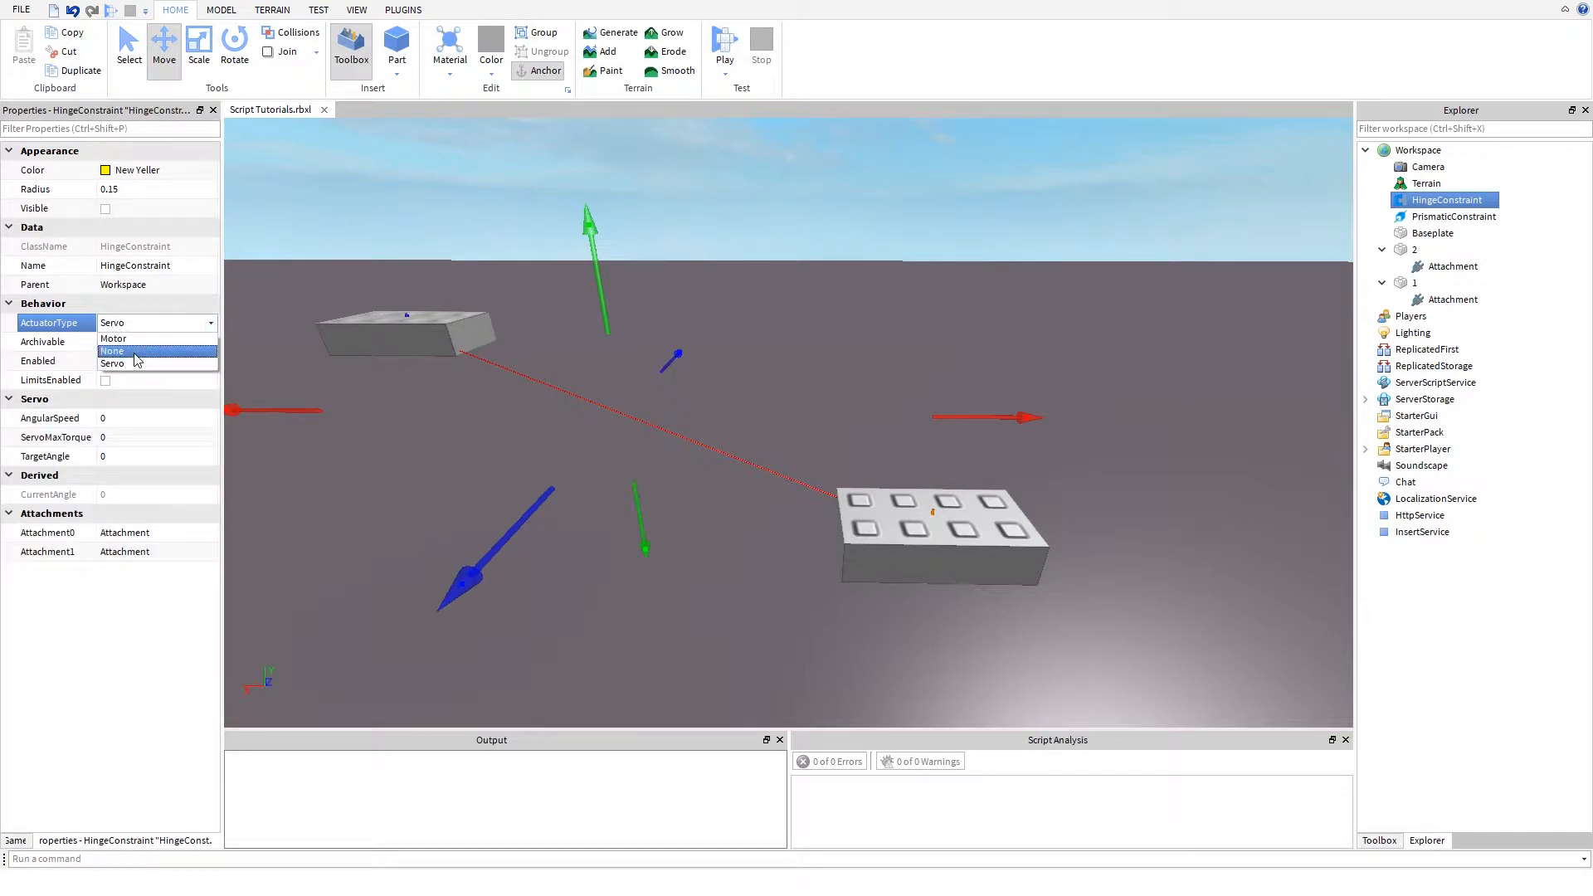
{"action": "left_click", "coordinate": [135, 355]}
- Switch the HingeConstraint's ActuatorType to Motor and Servo to compare their settings, ending with it back on None
{"action": "left_click", "coordinate": [120, 328]}
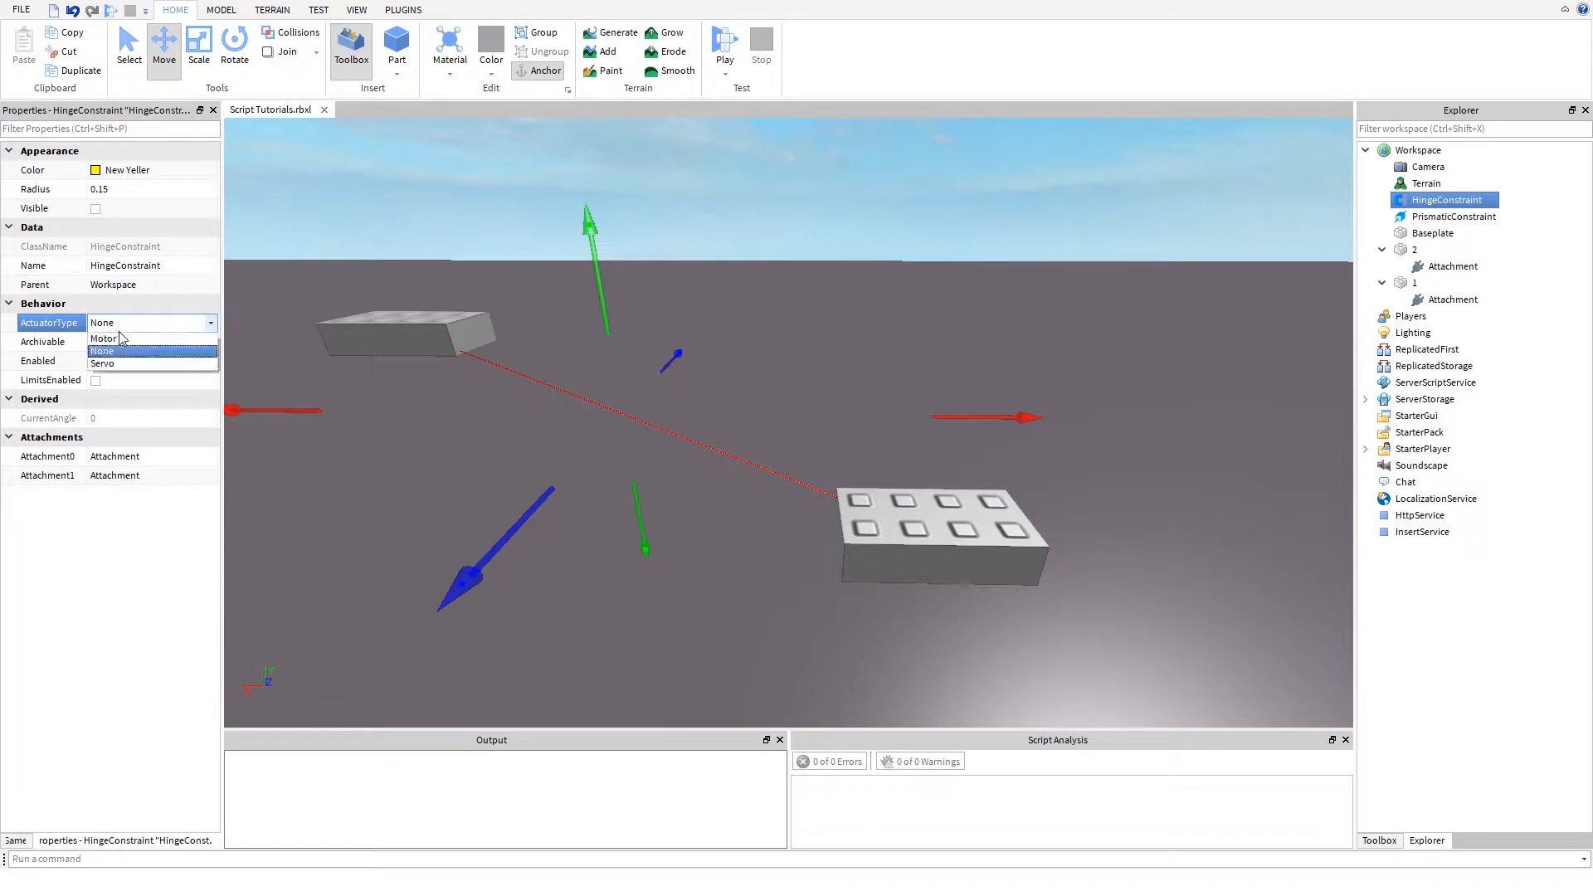
{"action": "left_click", "coordinate": [123, 341]}
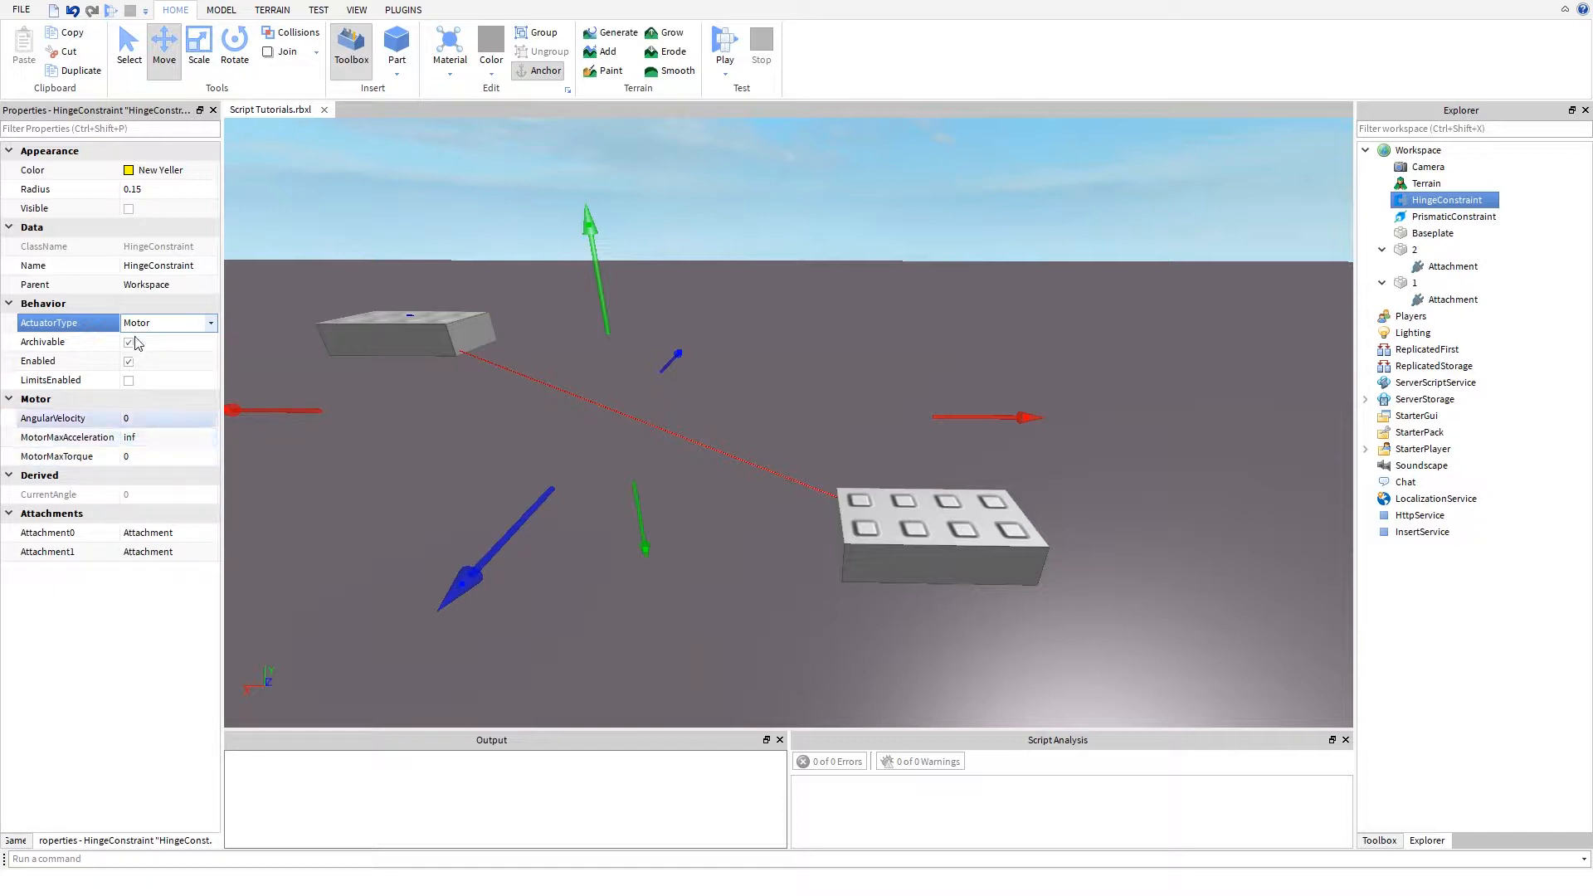
{"action": "left_click", "coordinate": [166, 322]}
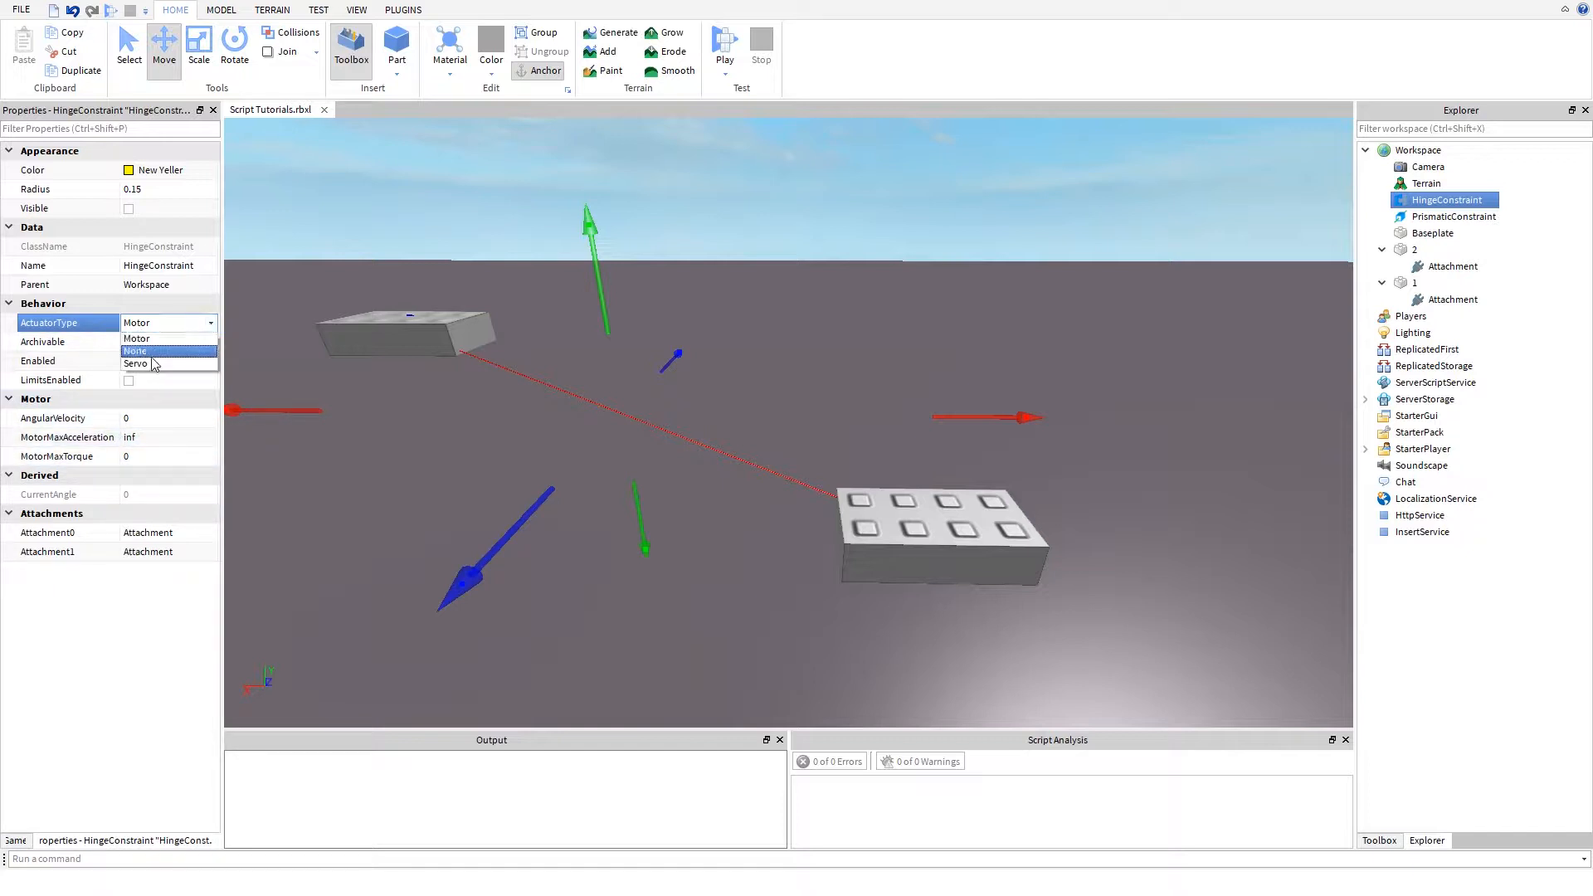
{"action": "left_click", "coordinate": [151, 363]}
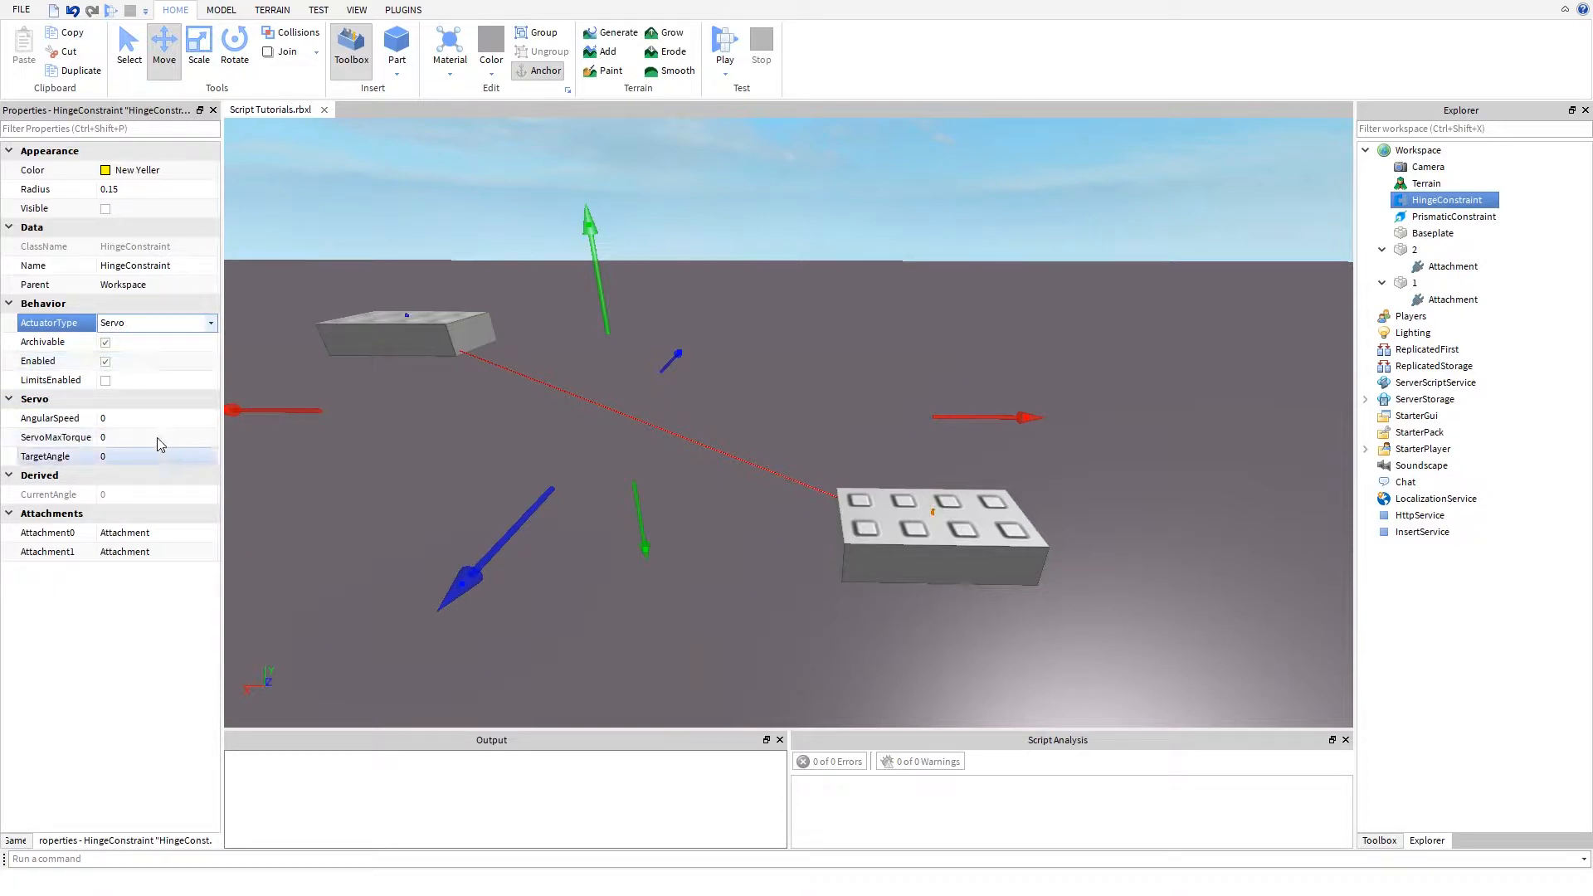
{"action": "left_click", "coordinate": [155, 325]}
{"action": "left_click", "coordinate": [149, 361]}
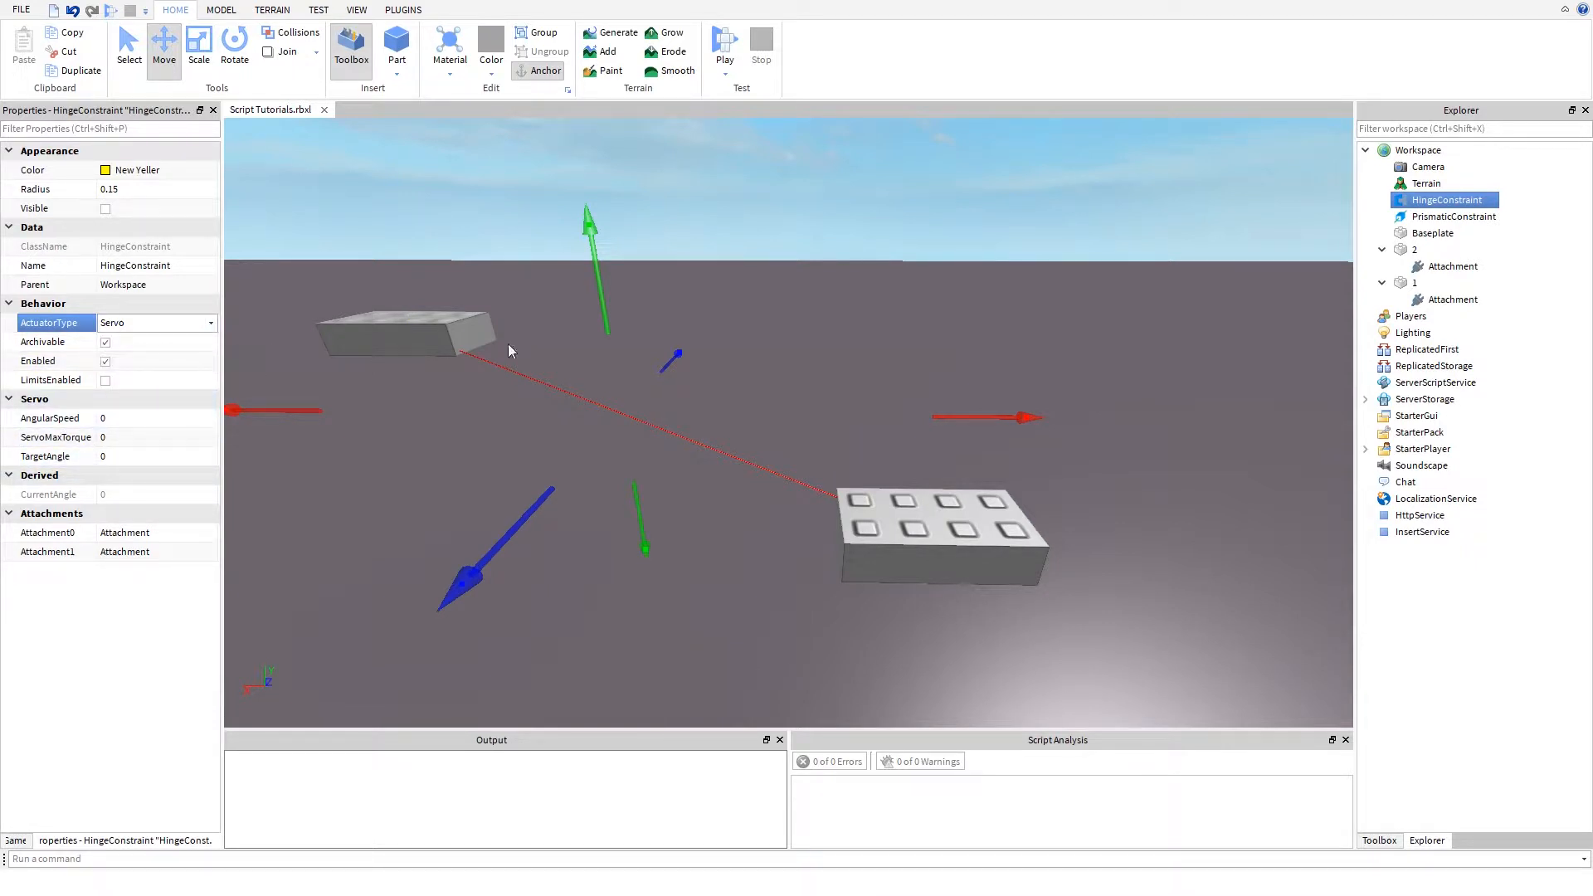
{"action": "left_click", "coordinate": [154, 325]}
{"action": "left_click", "coordinate": [151, 341]}
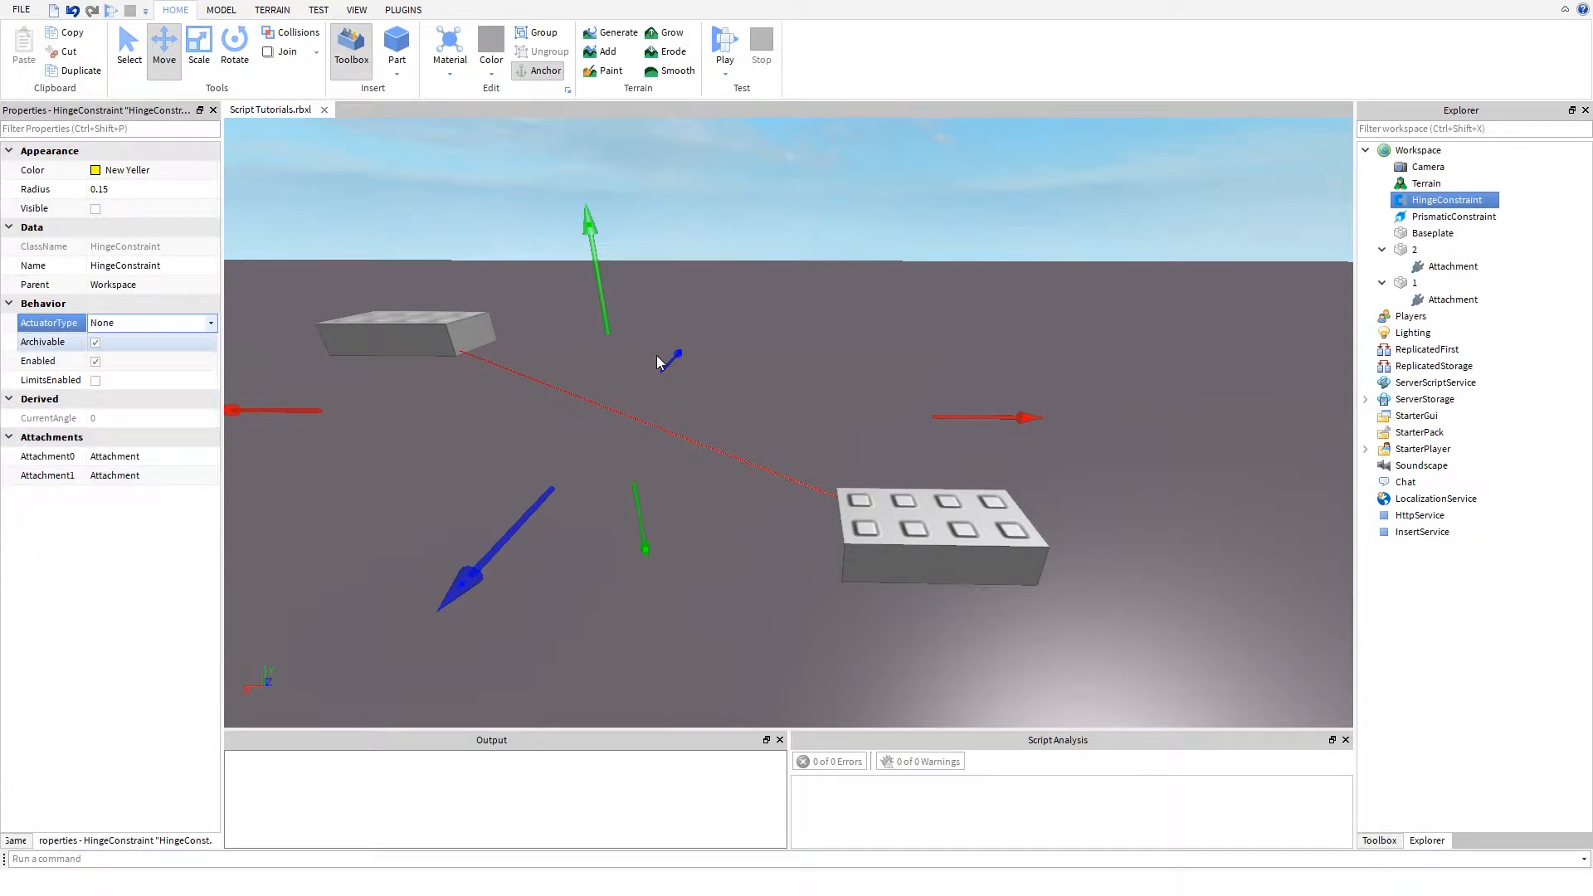
- Run the physics simulation to watch how the two hinged parts behave, and stop it
{"action": "left_click", "coordinate": [727, 75]}
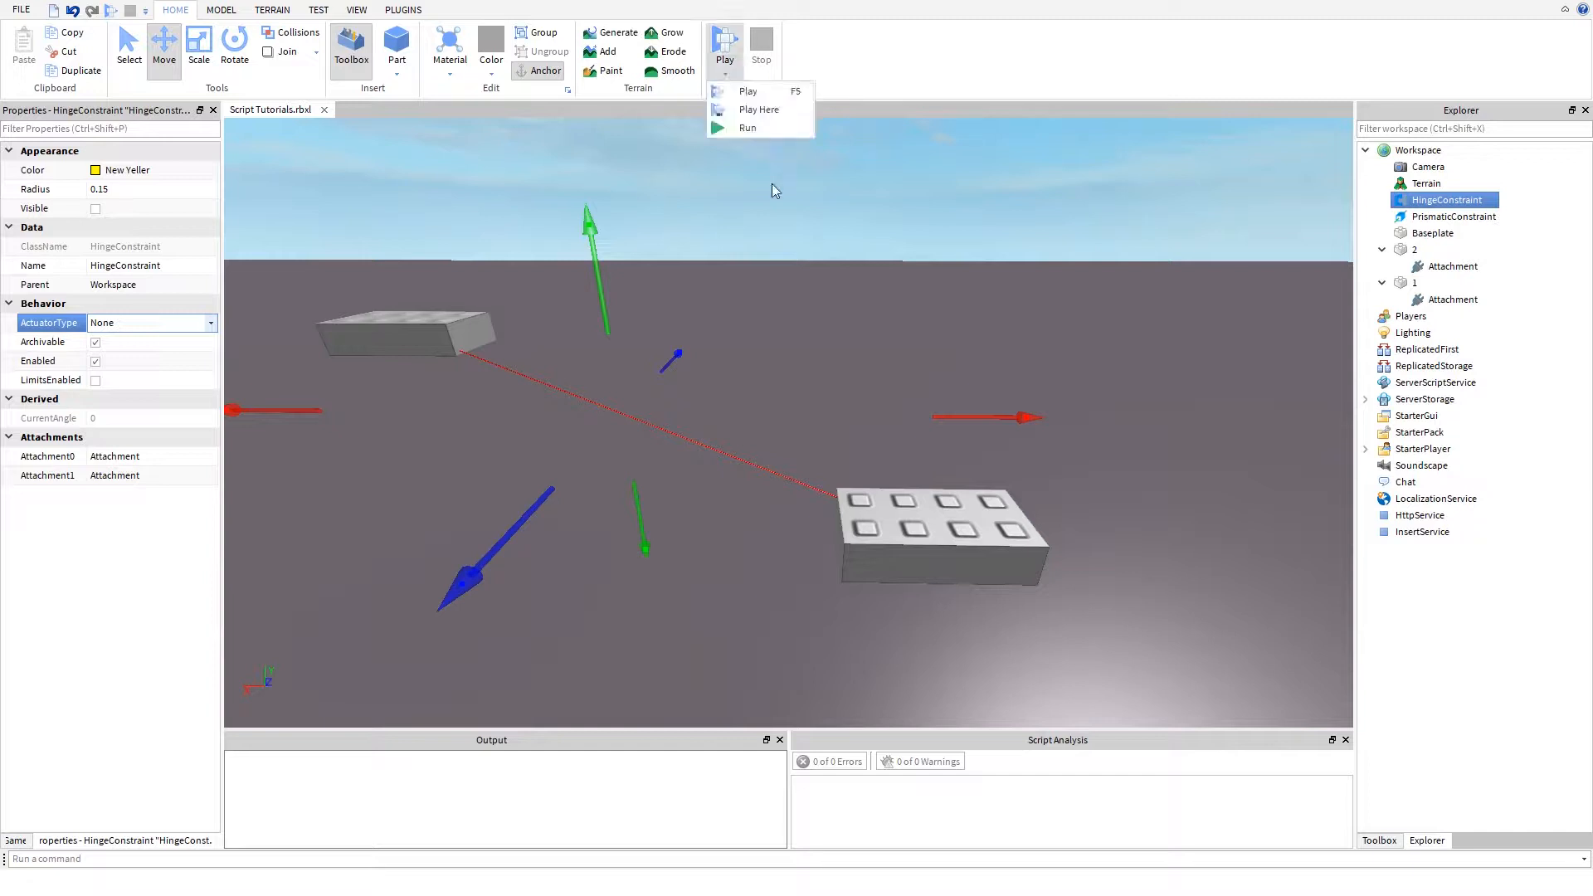
{"action": "left_click", "coordinate": [771, 130]}
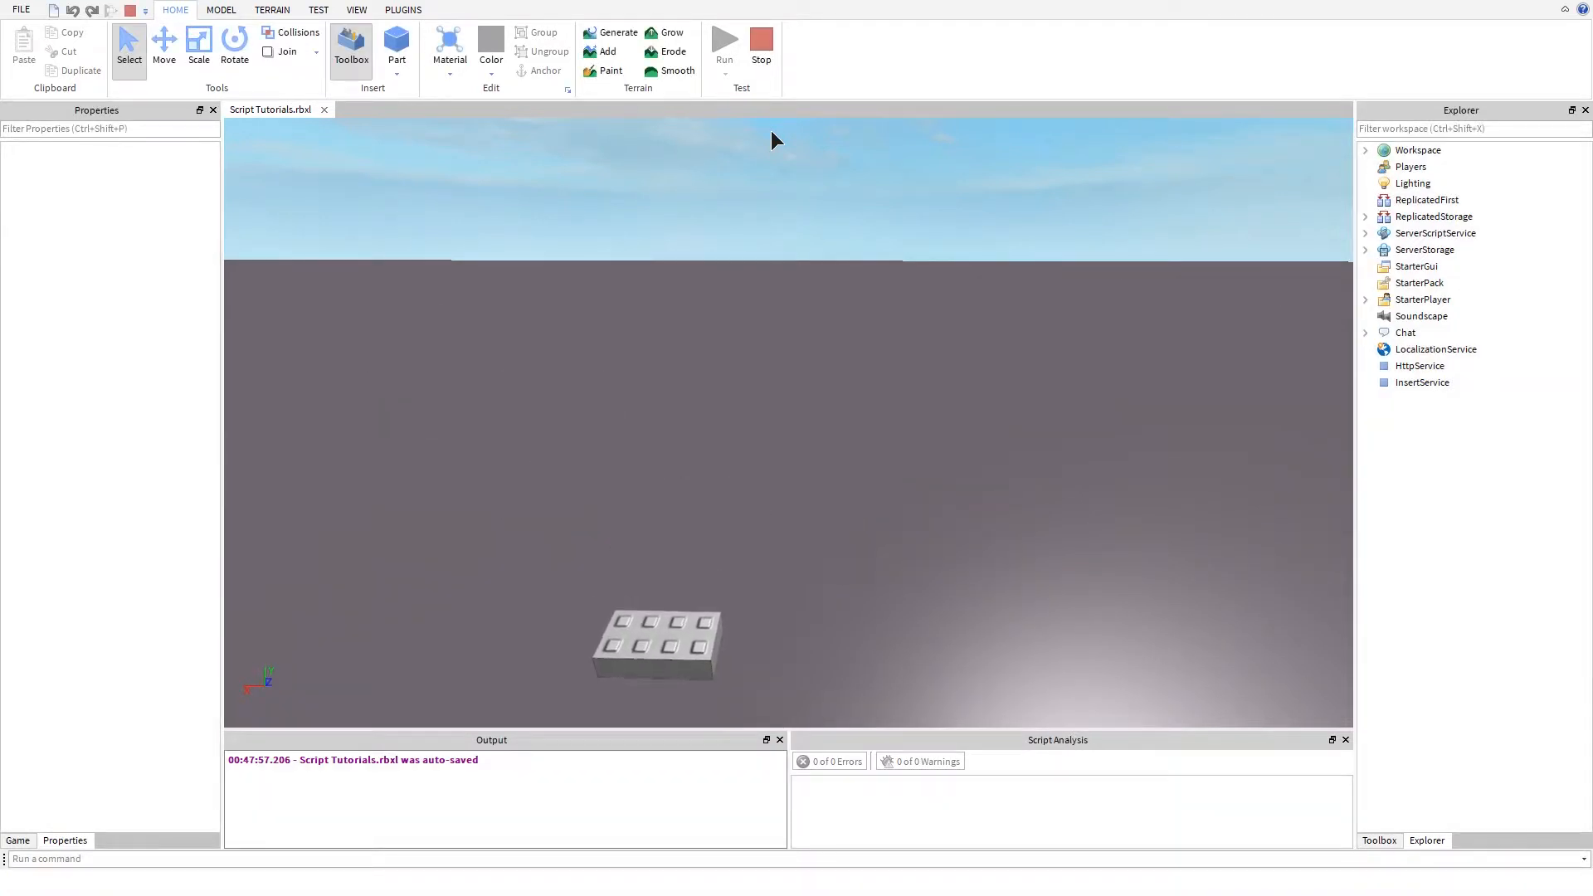
{"action": "right_click_drag", "start_coordinate": [674, 306], "coordinate": [735, 225]}
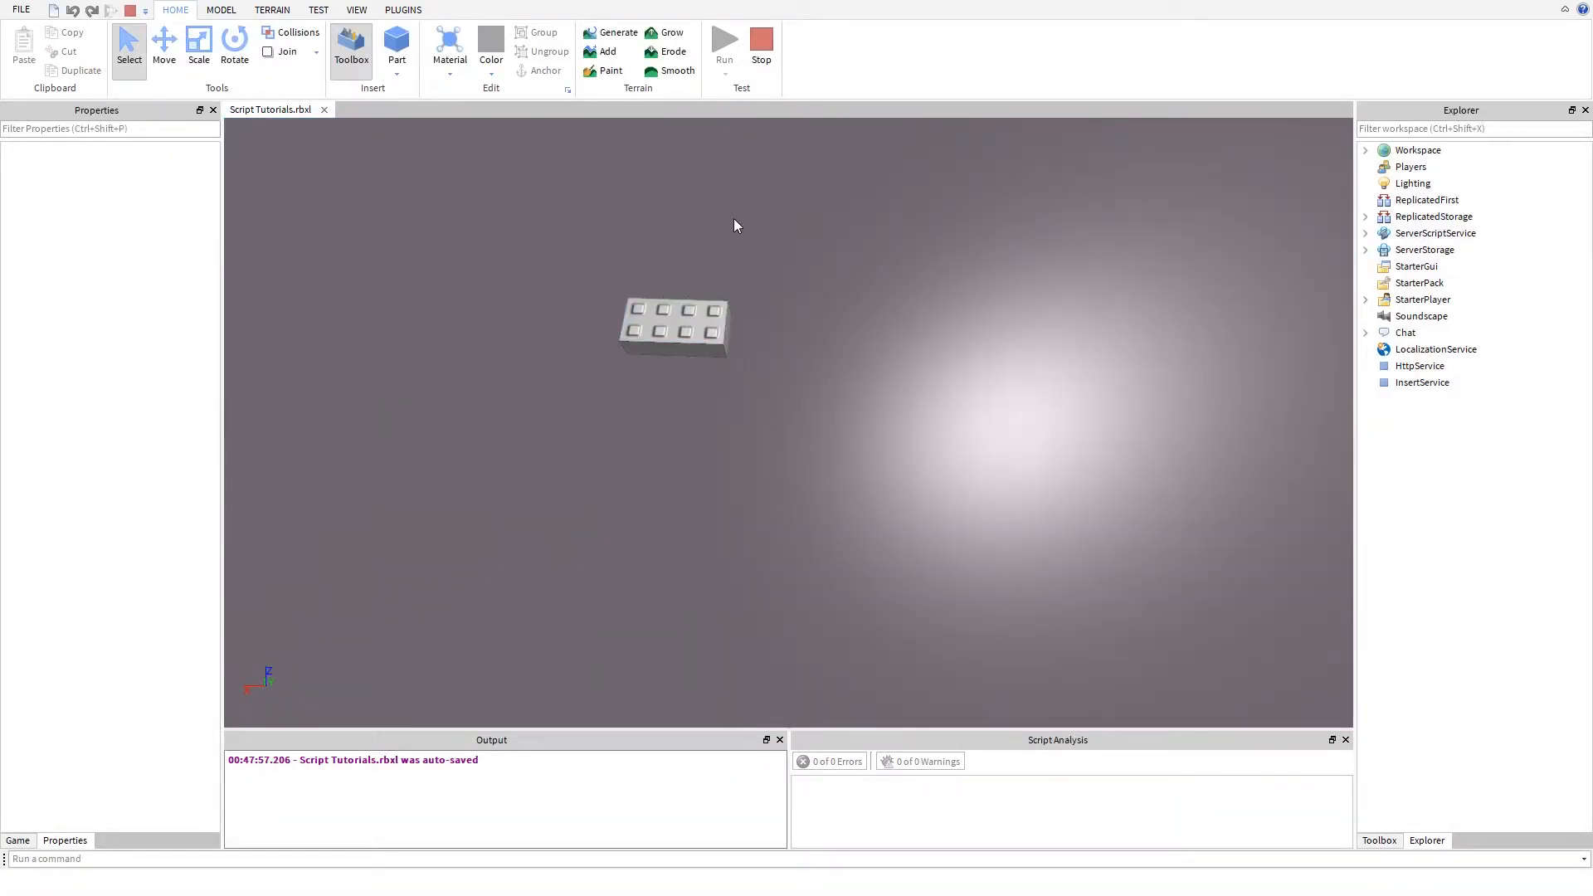
{"action": "left_click", "coordinate": [763, 25]}
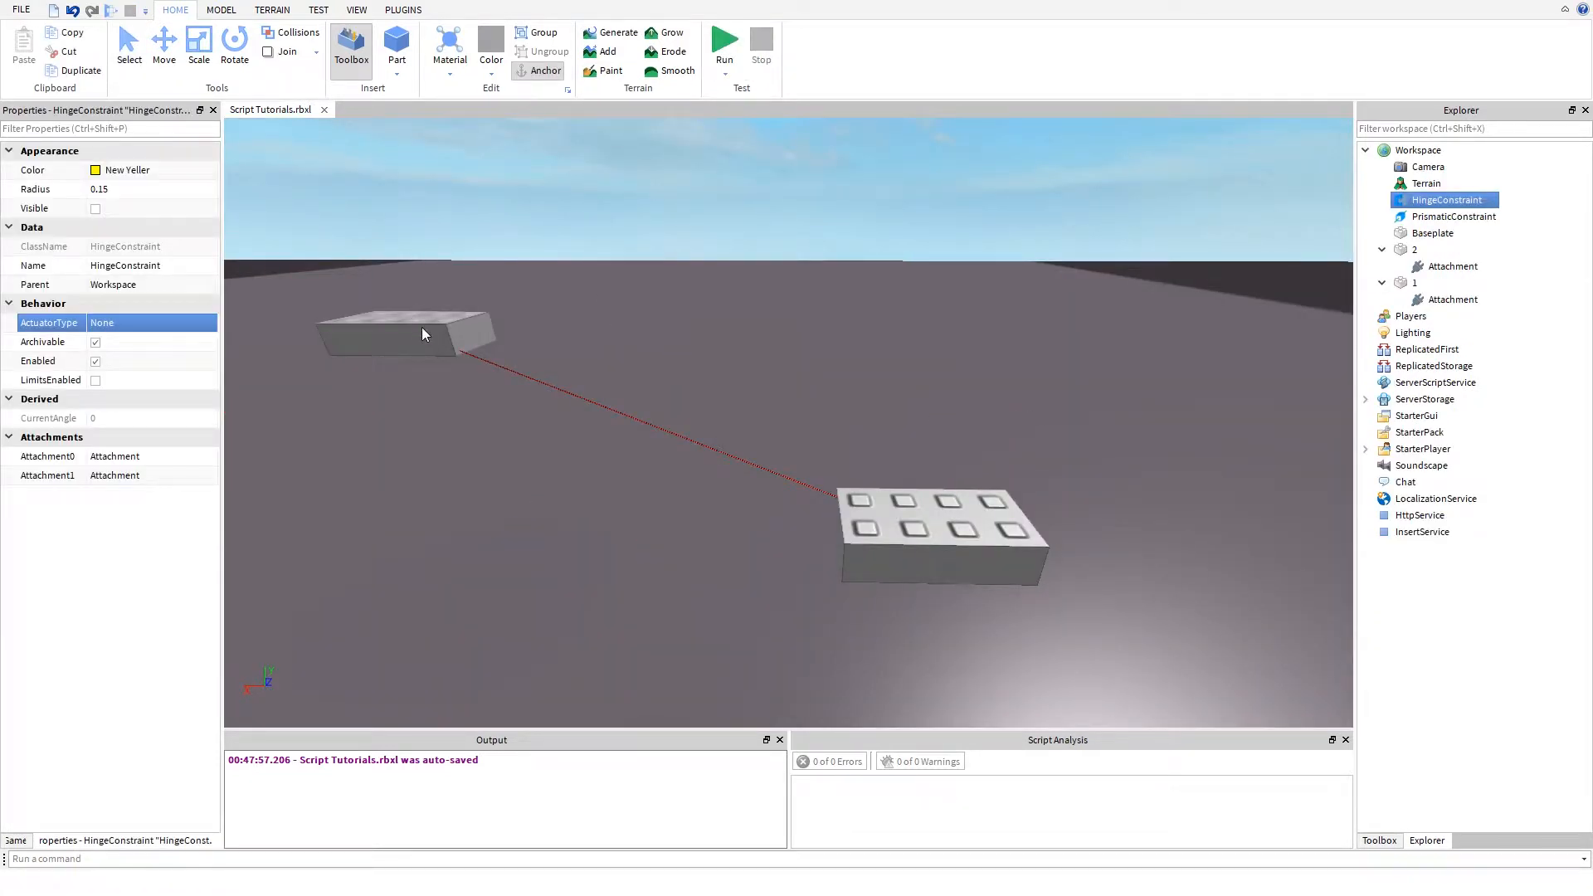
- Anchor part 1 and run the simulation again
{"action": "left_click", "coordinate": [417, 341]}
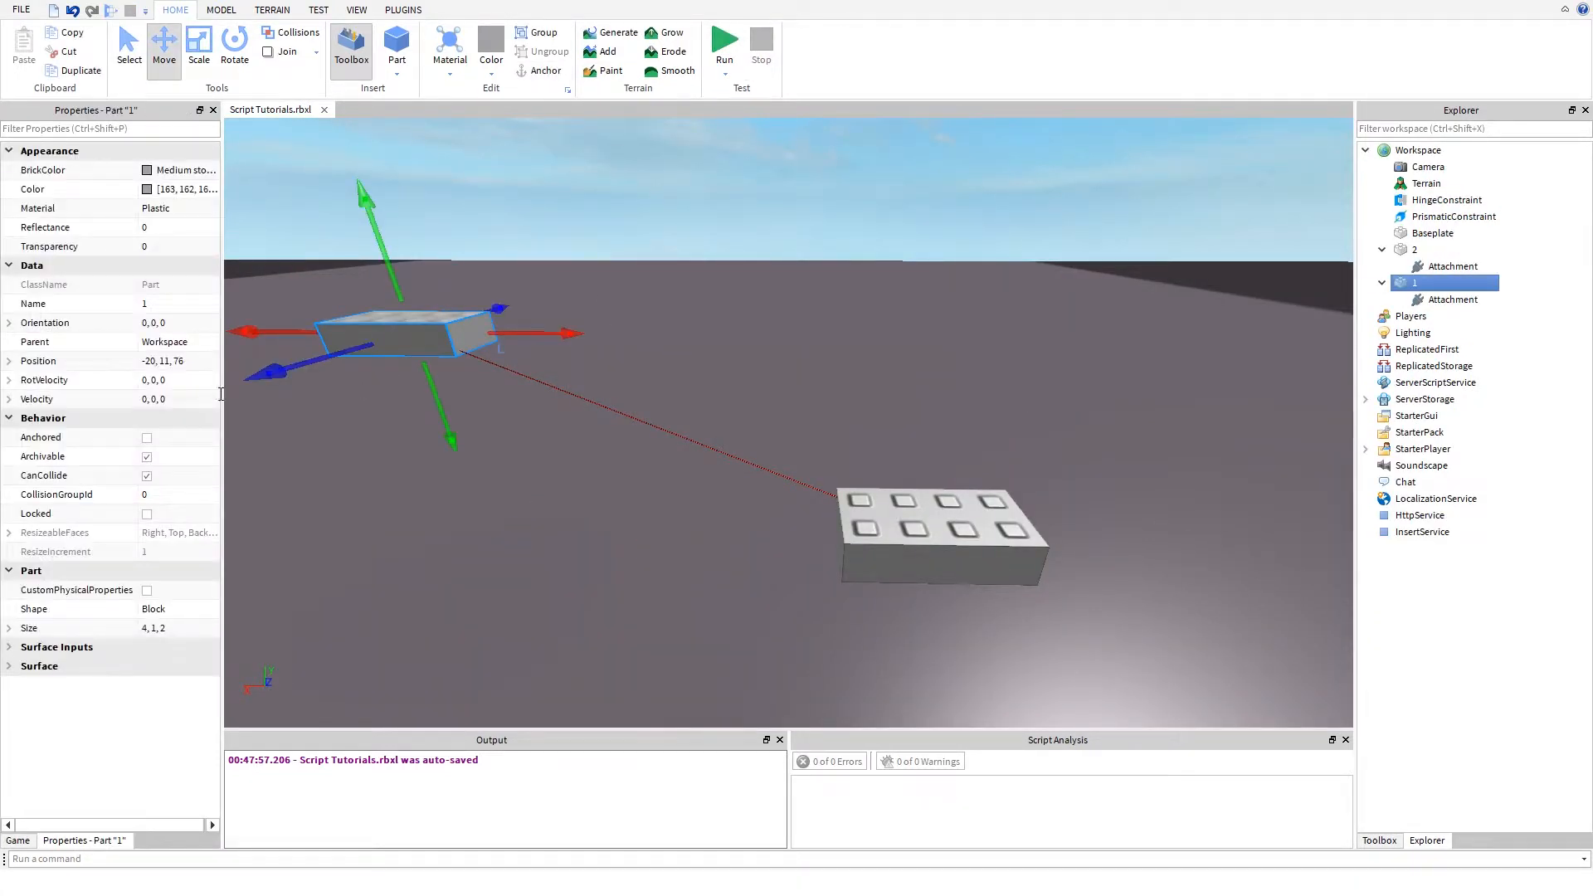
{"action": "left_click", "coordinate": [147, 437]}
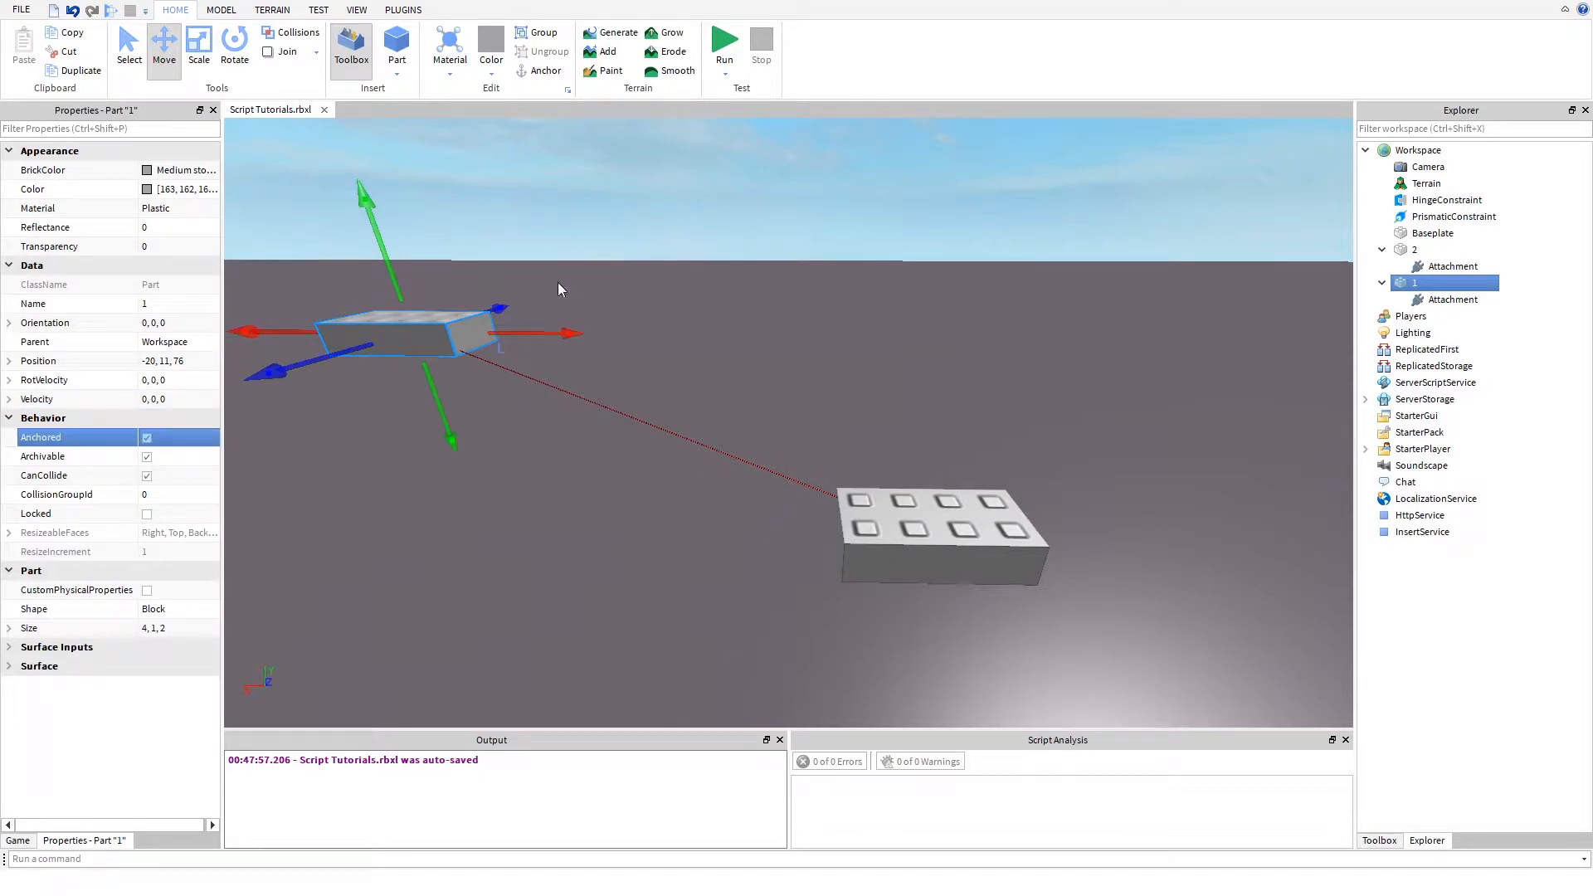
{"action": "left_click", "coordinate": [679, 239]}
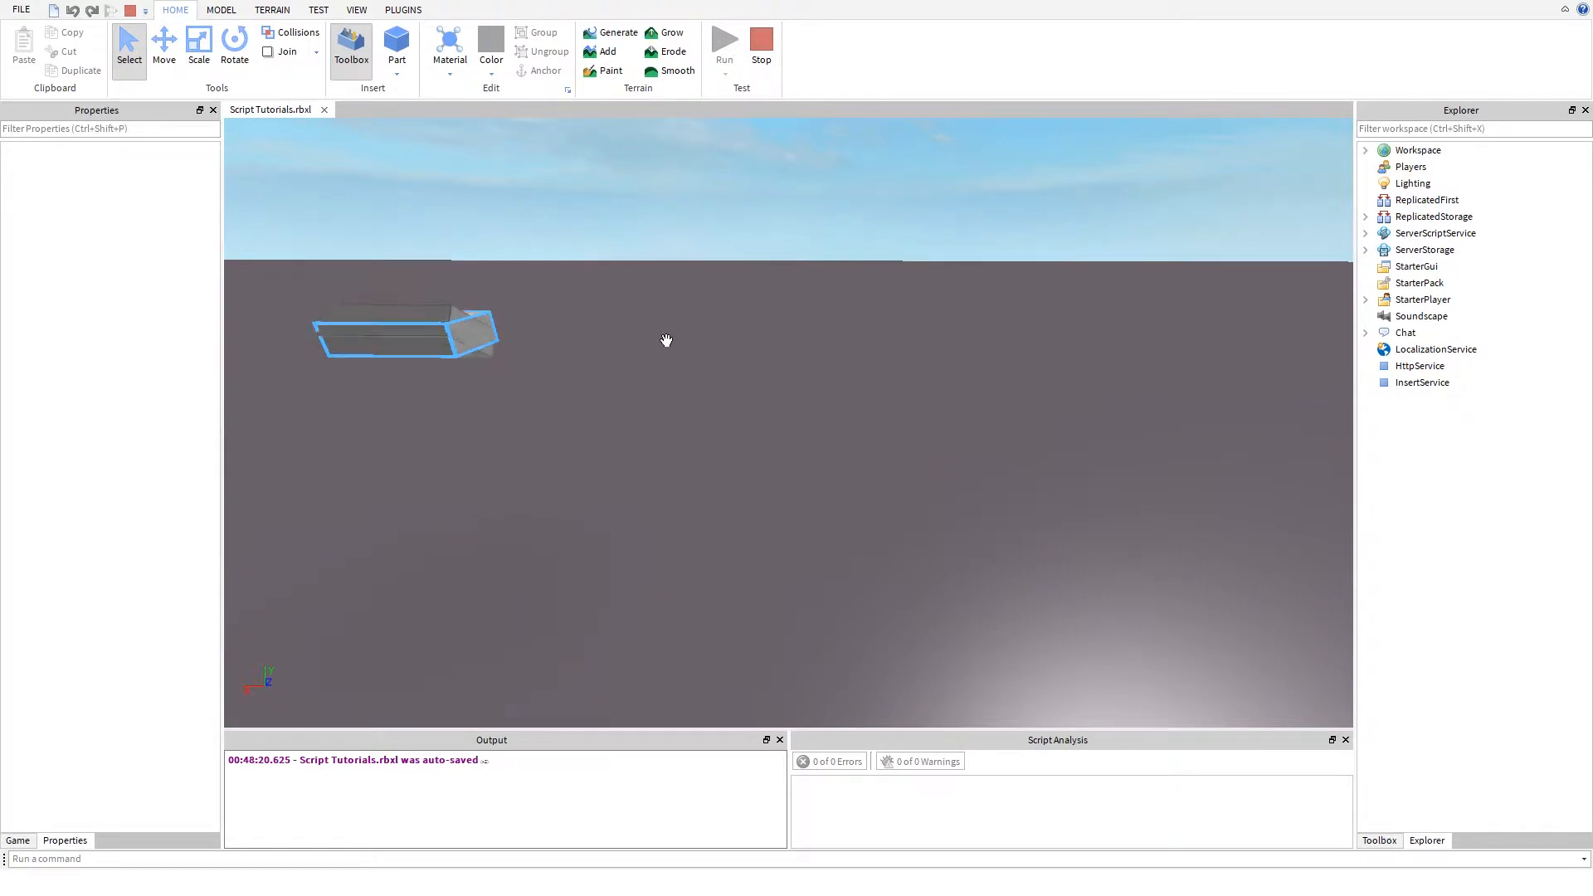
- Look around the running simulation, check the HingeConstraint's properties in the Workspace, and stop the simulation
{"action": "right_click_drag", "start_coordinate": [666, 341], "coordinate": [757, 401]}
{"action": "key", "text": "s"}
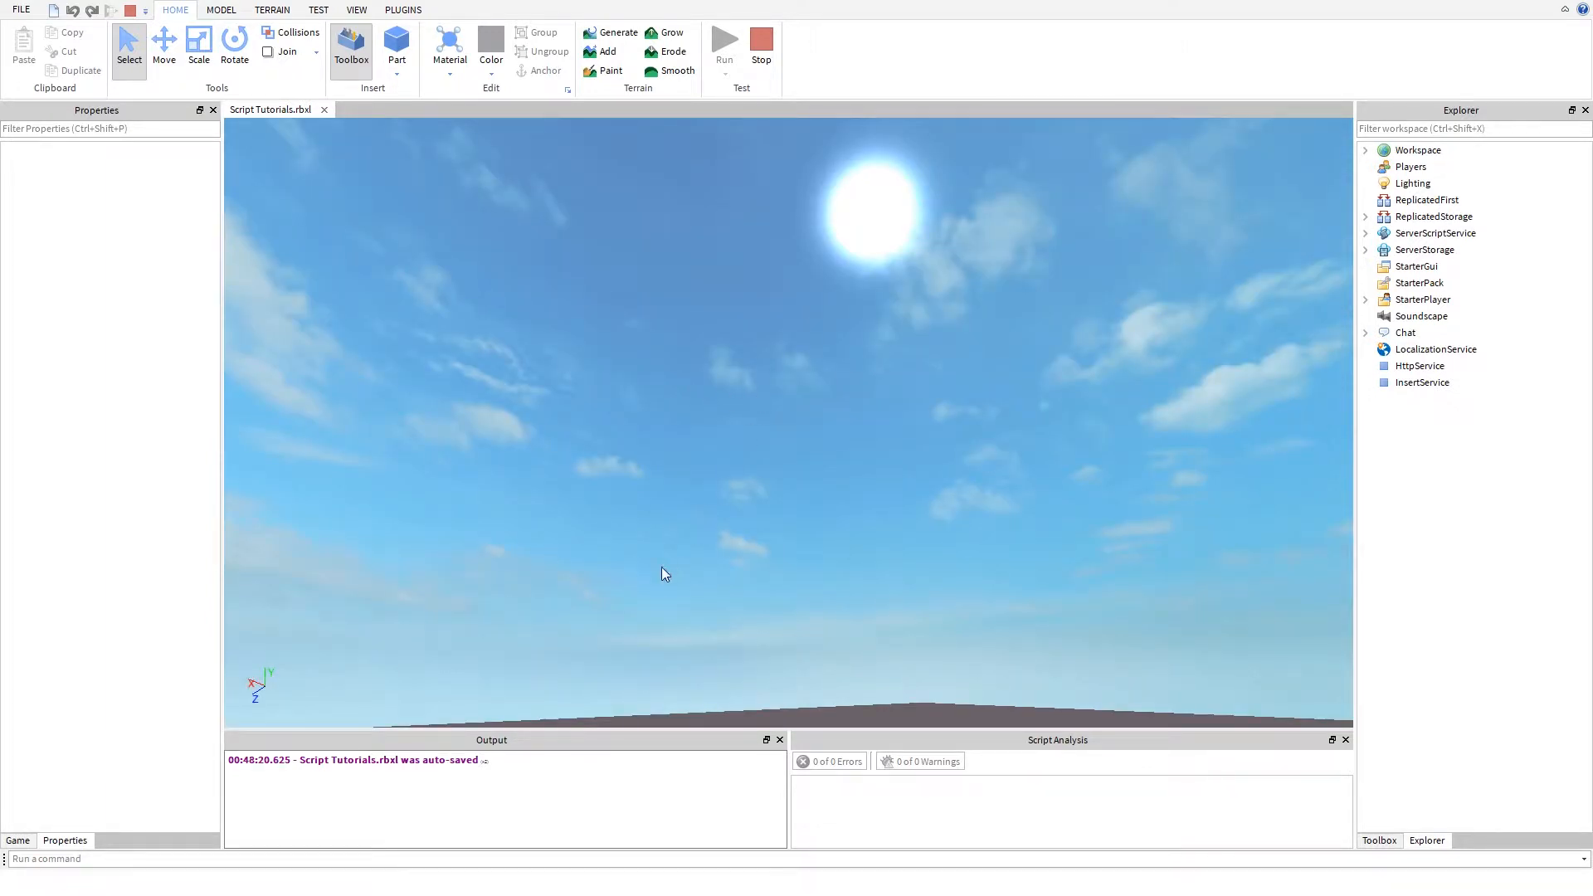
{"action": "right_click_drag", "start_coordinate": [655, 399], "coordinate": [480, 499]}
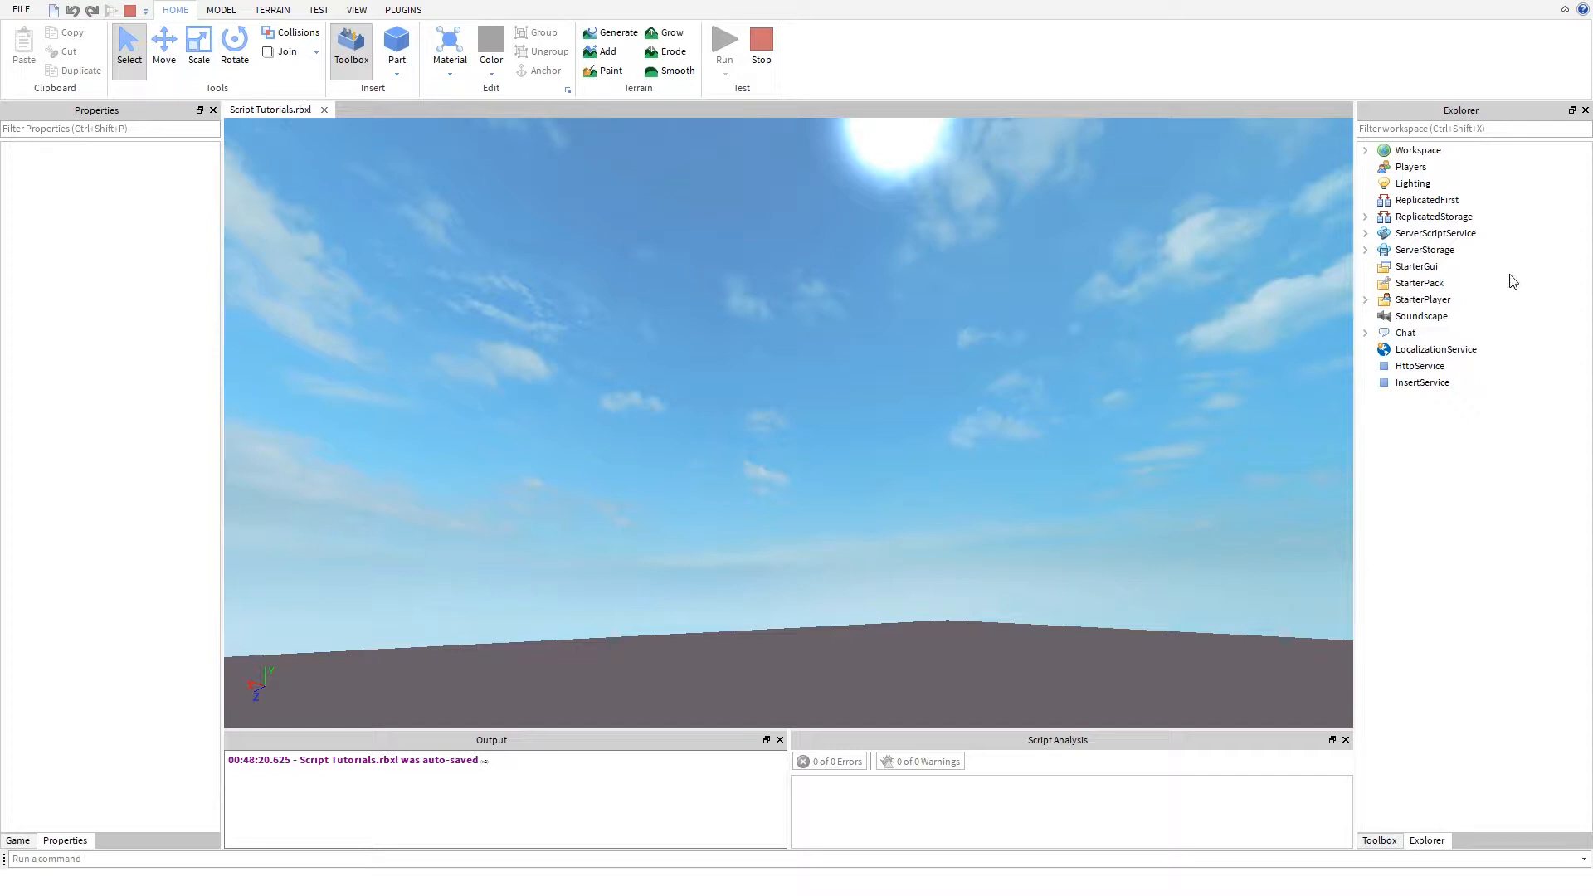
{"action": "right_click_drag", "start_coordinate": [670, 379], "coordinate": [665, 382]}
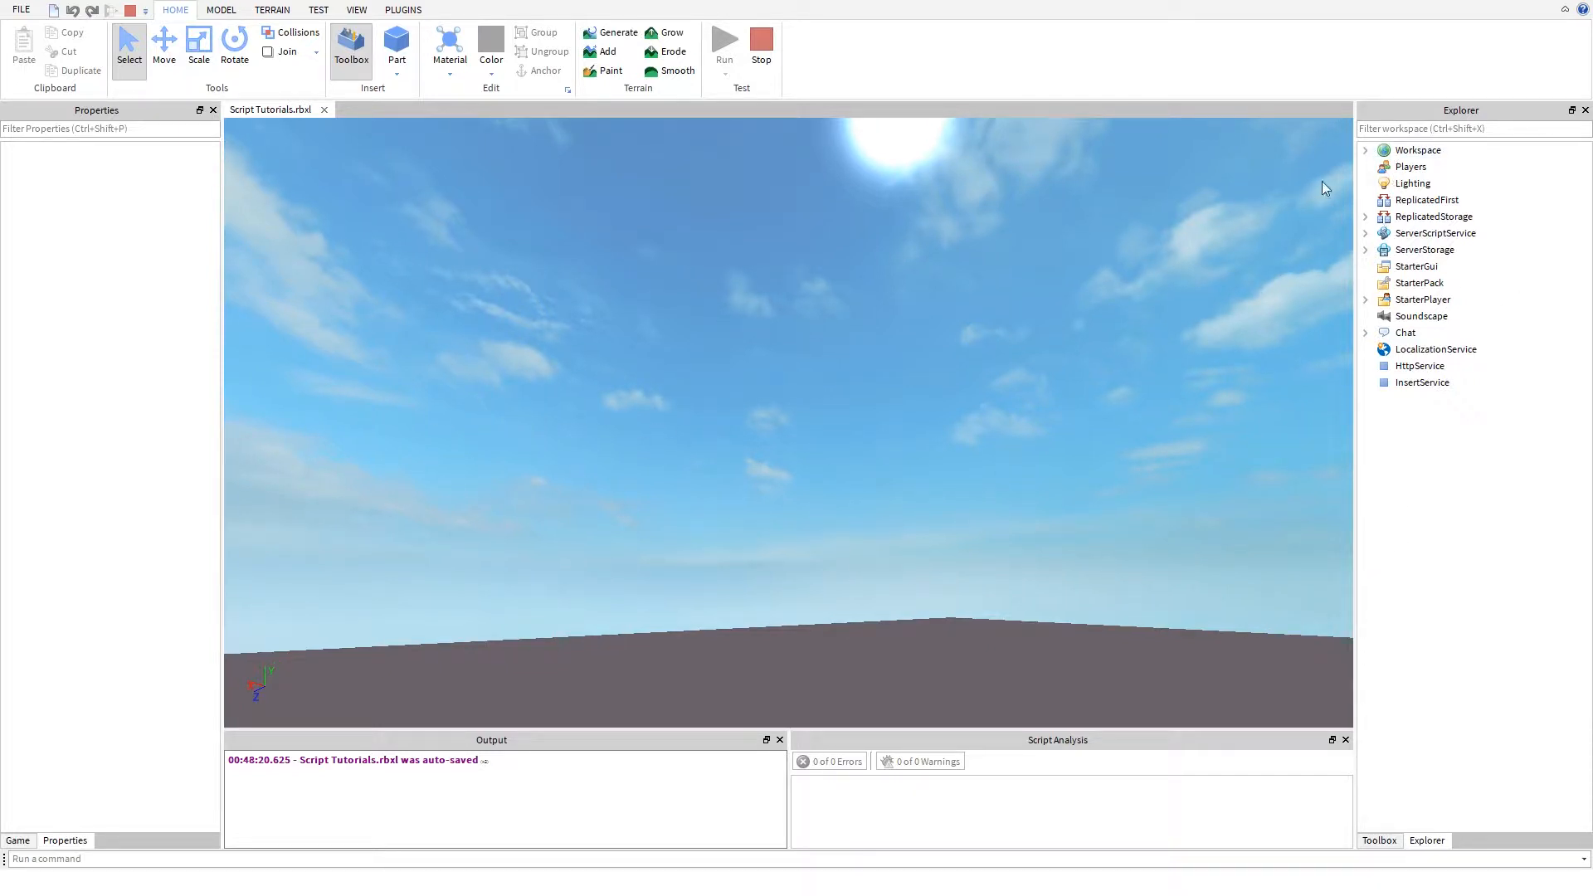
{"action": "left_click", "coordinate": [1366, 151]}
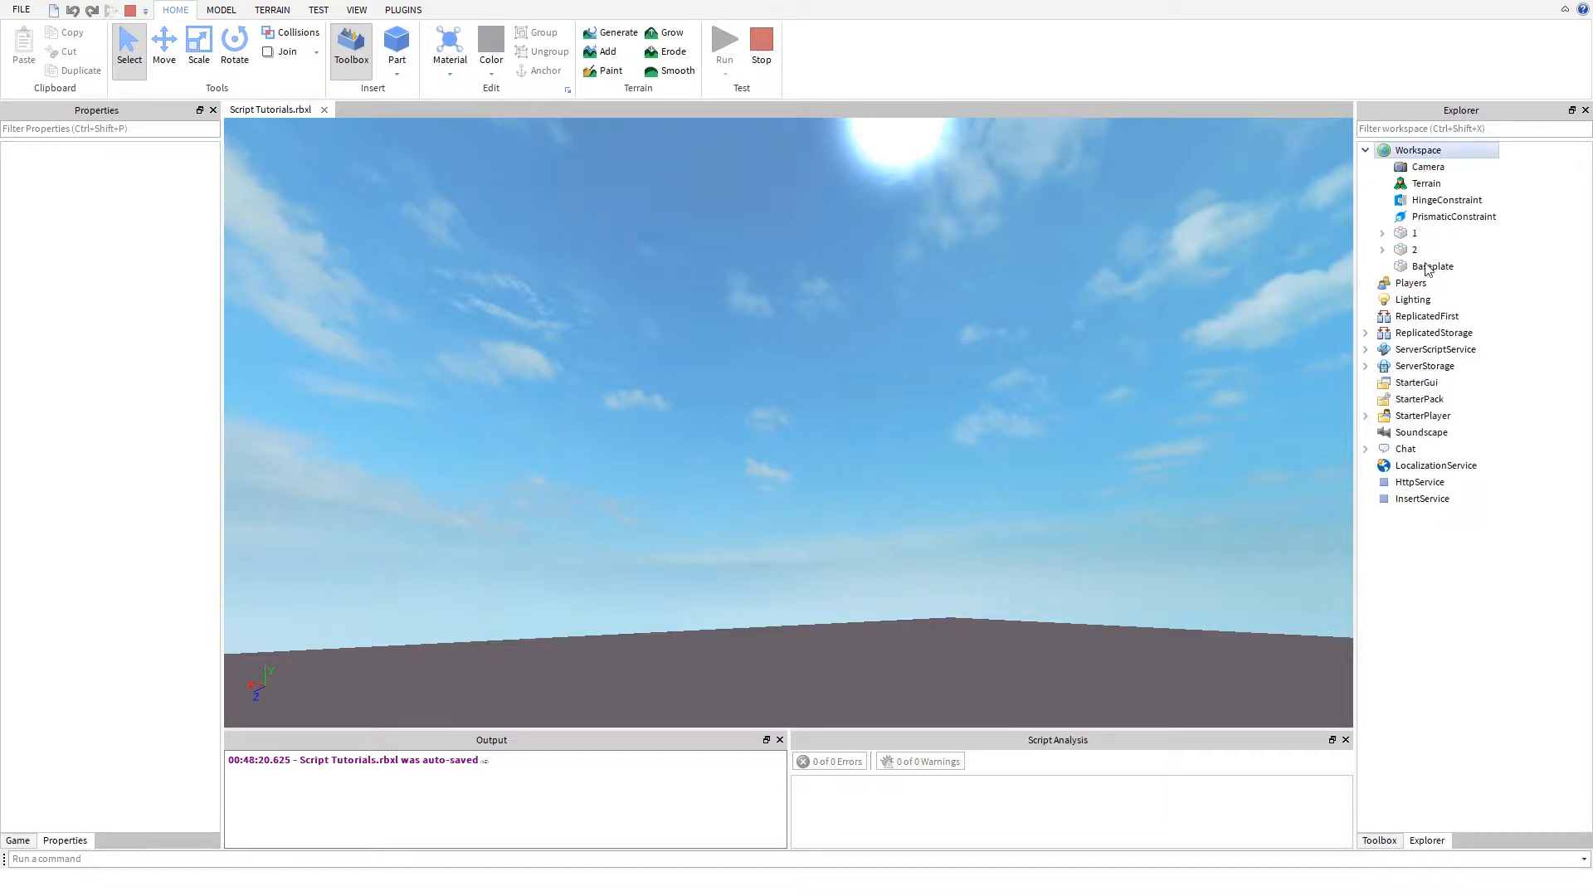
{"action": "left_click", "coordinate": [1408, 203]}
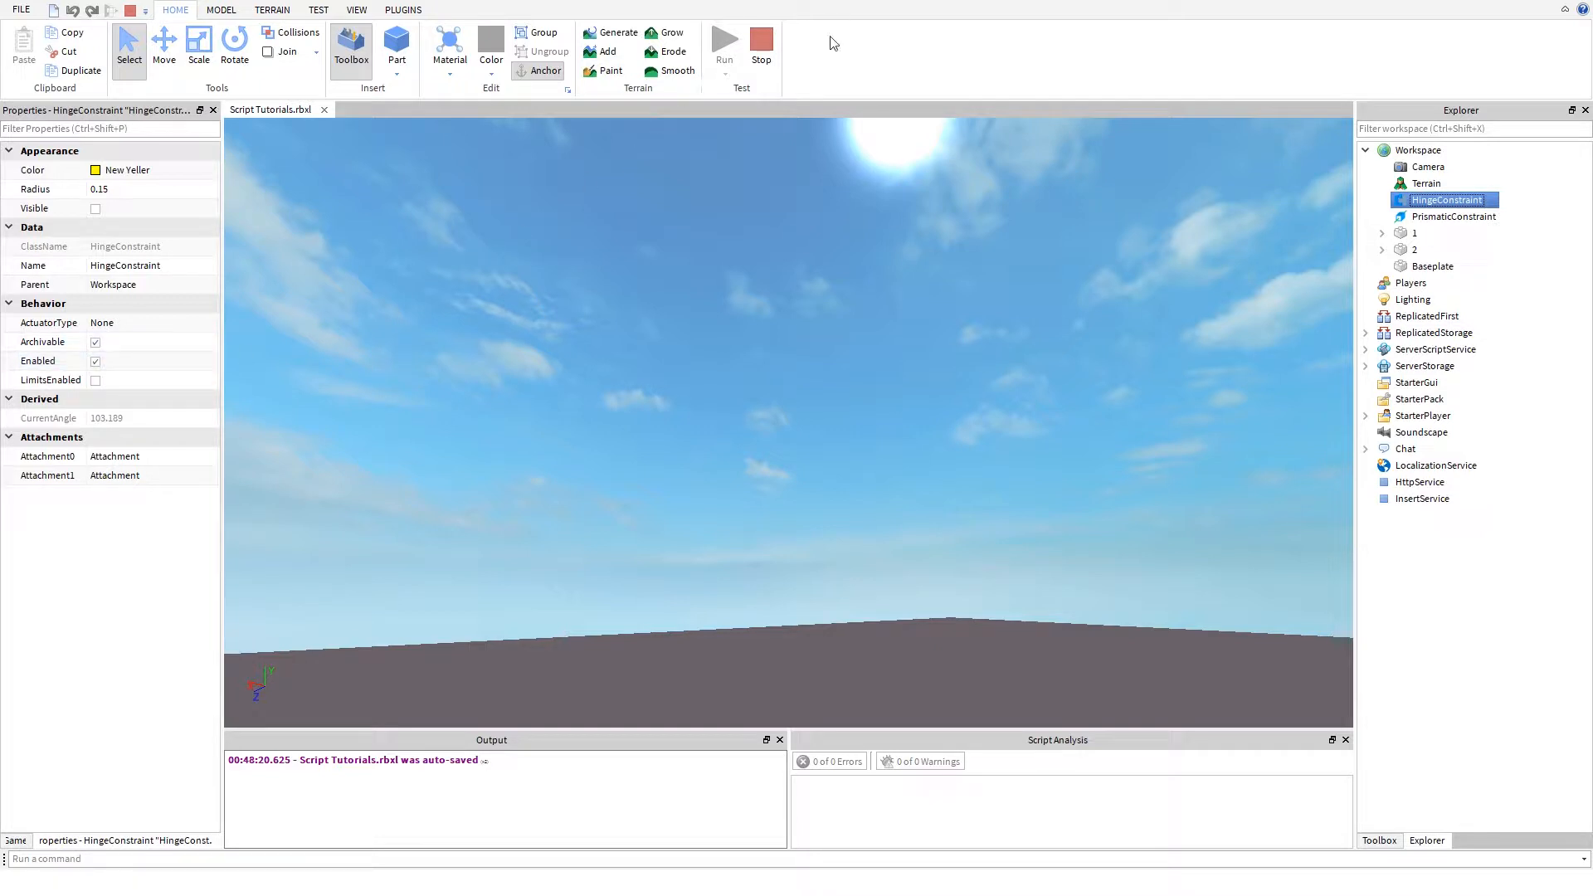
{"action": "left_click", "coordinate": [773, 58]}
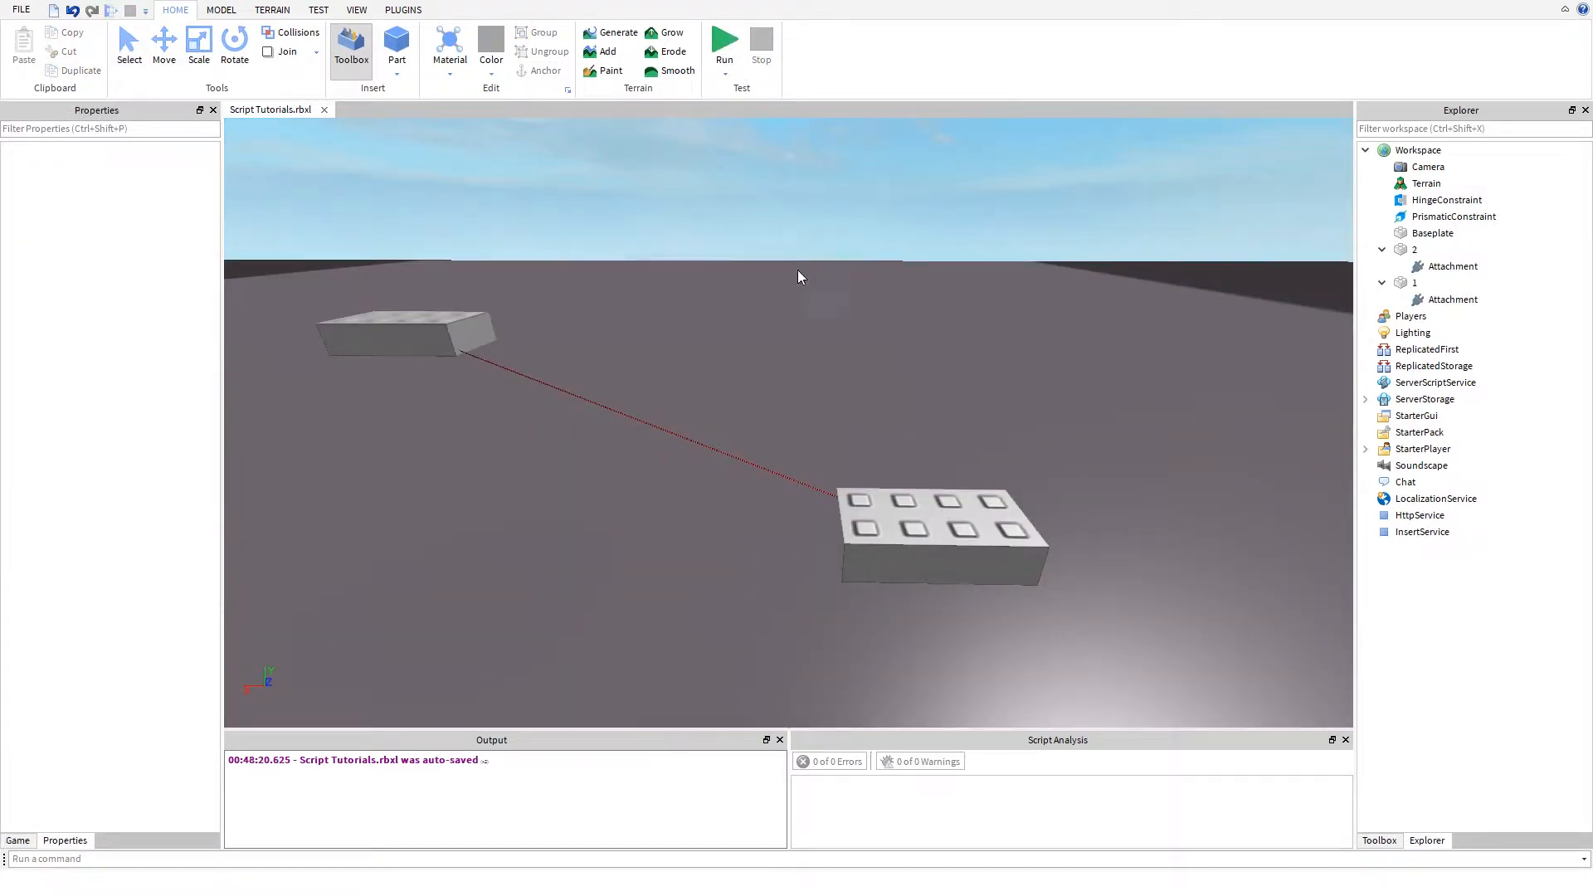
- Move the anchored part 1 straight up to a Y position of 16.5
{"action": "key", "text": "ctrl+2"}
{"action": "right_click_drag", "start_coordinate": [576, 394], "coordinate": [605, 411]}
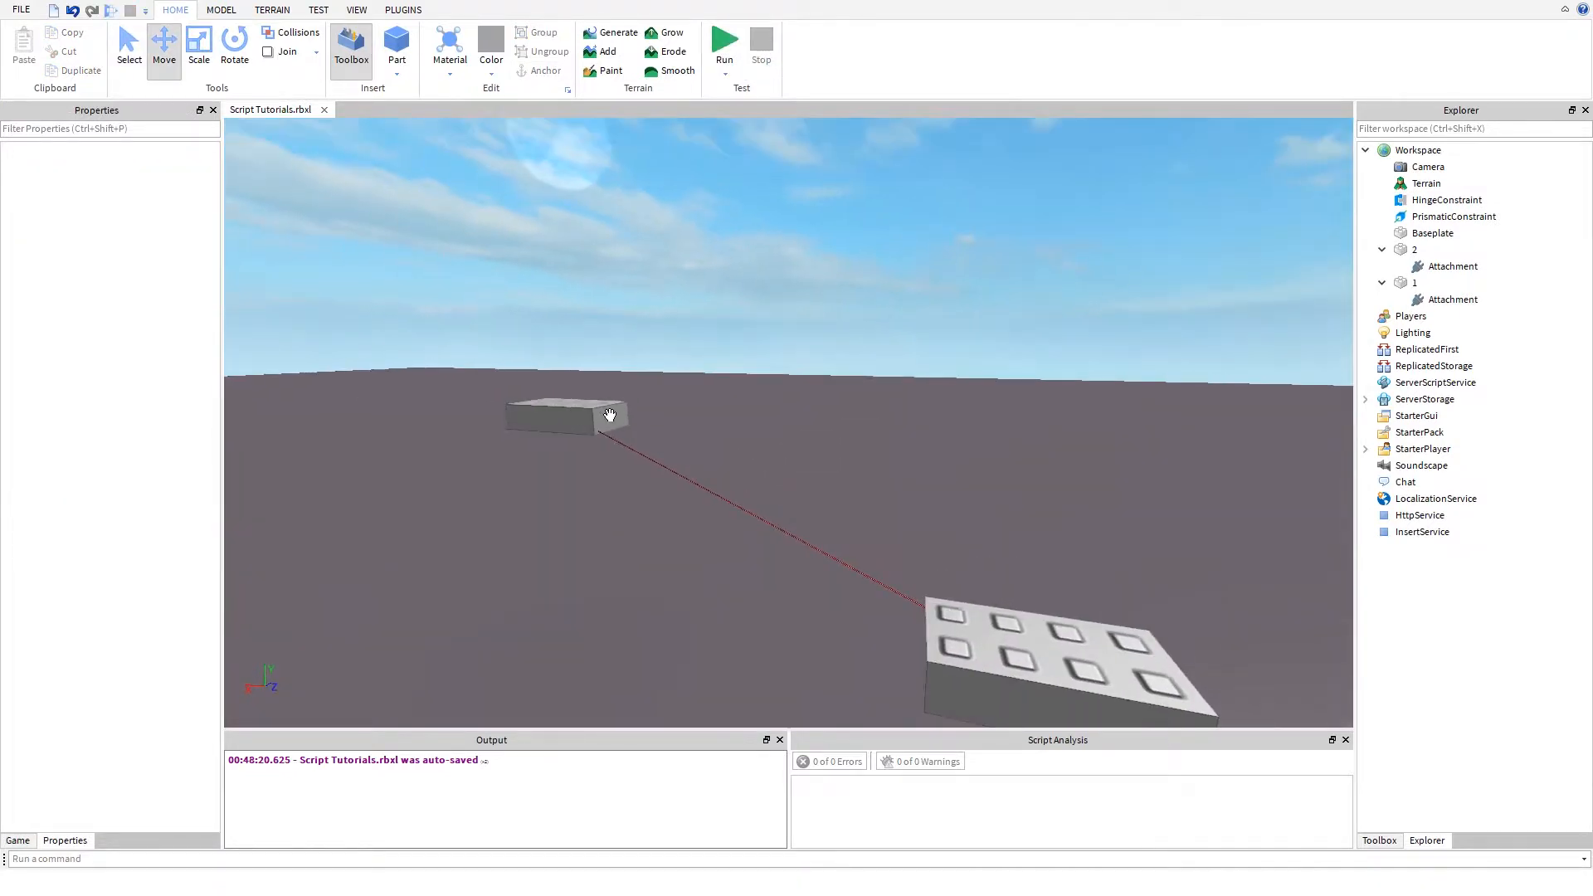
{"action": "scroll", "coordinate": [604, 410], "scroll_direction": "down", "scroll_amount": 5}
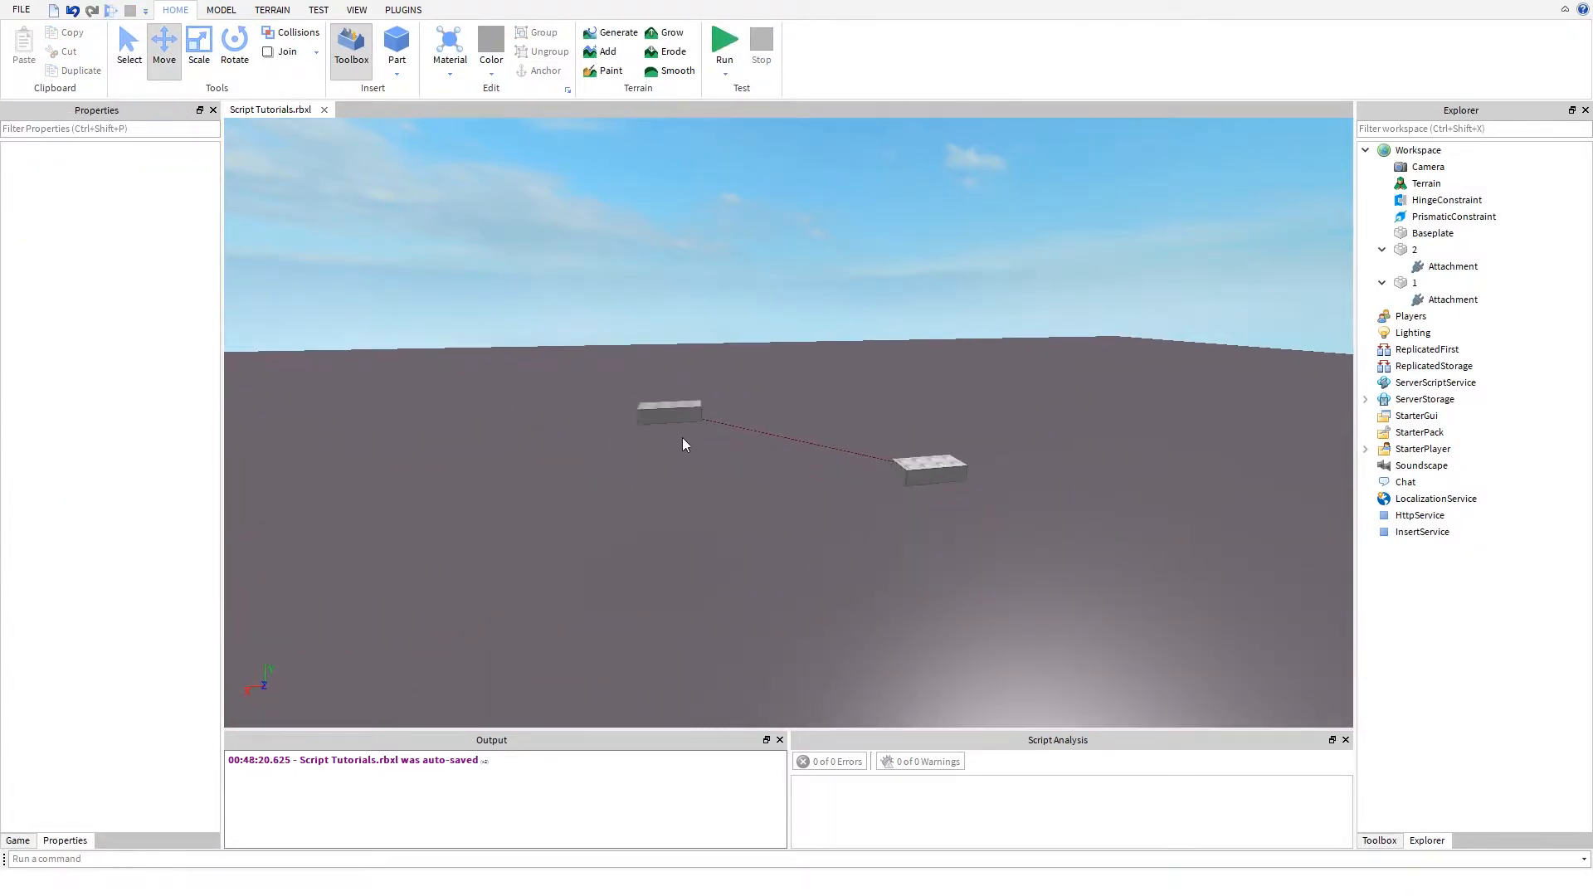
{"action": "left_click", "coordinate": [653, 412]}
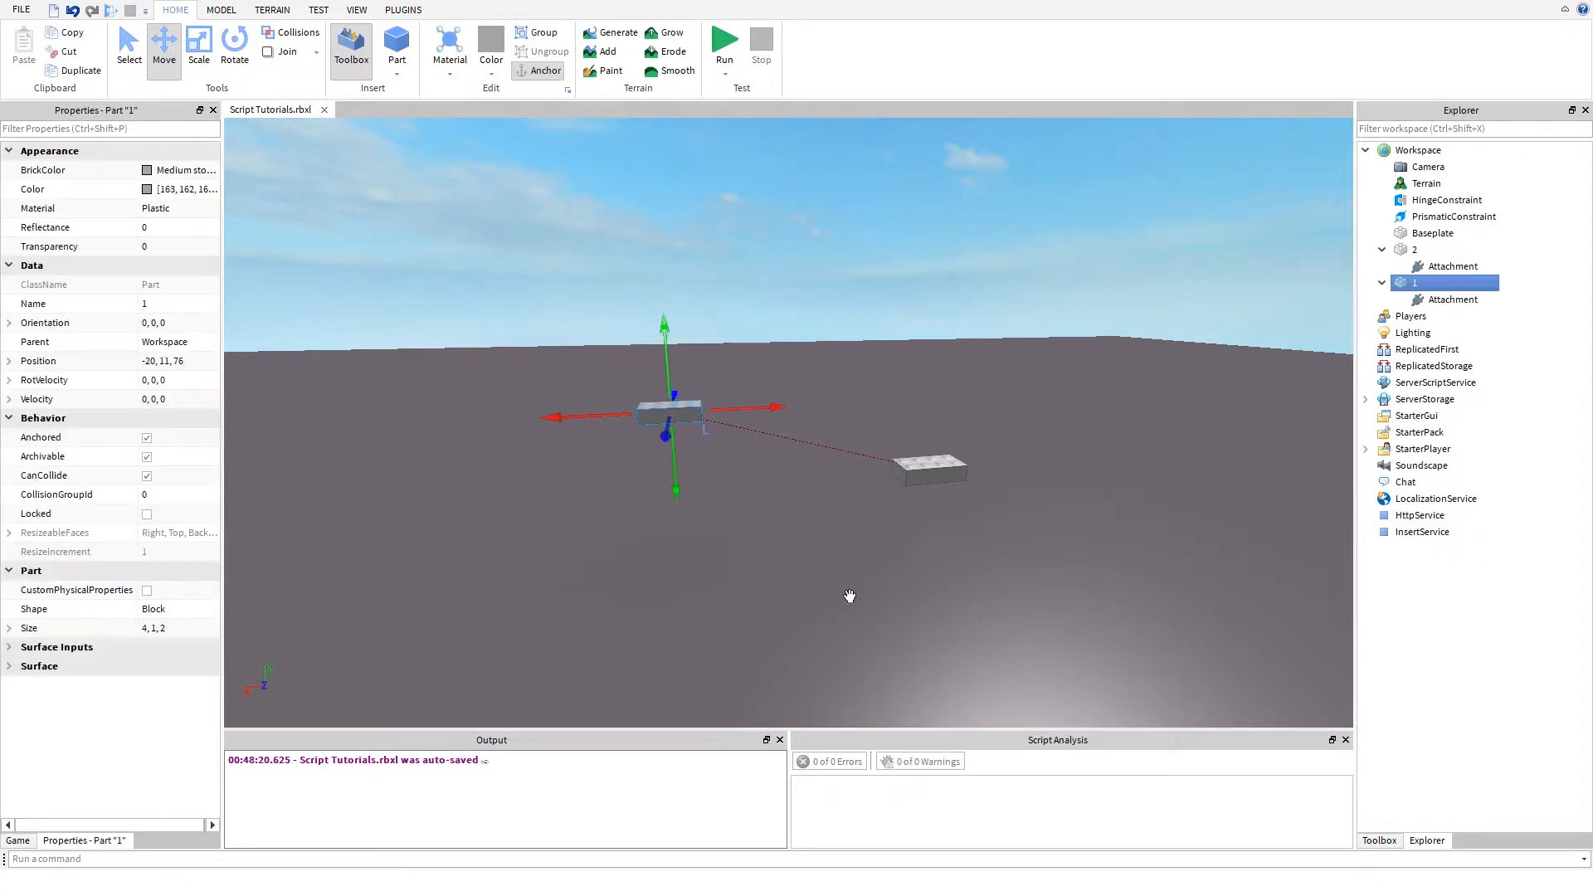
{"action": "left_click_drag", "start_coordinate": [670, 362], "coordinate": [693, 278]}
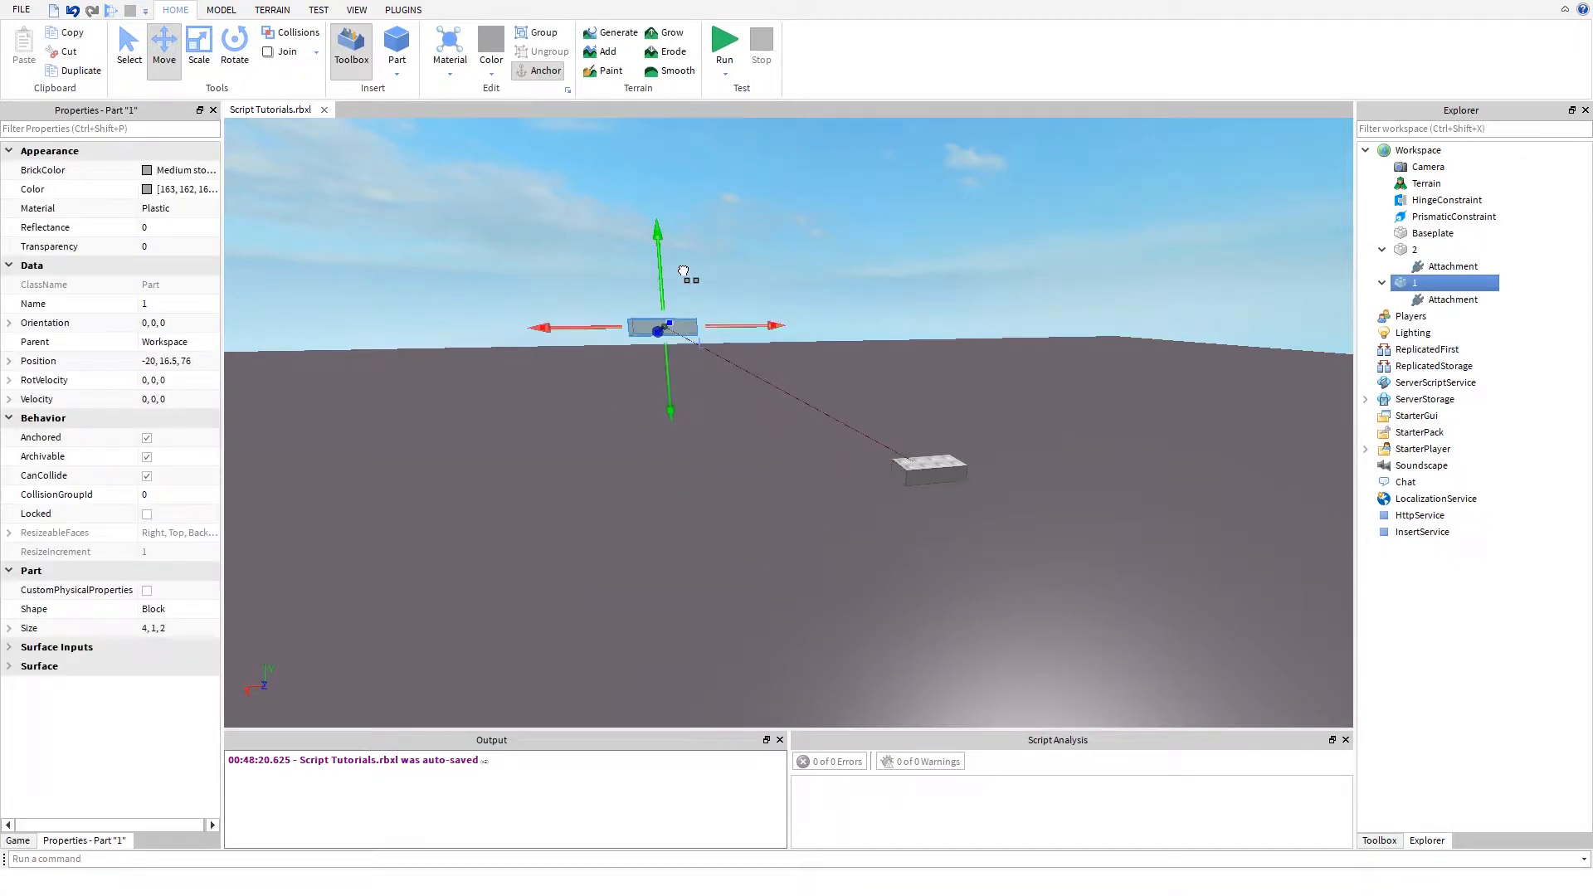
- Delete the HingeConstraint from the Workspace
{"action": "left_click", "coordinate": [1349, 273]}
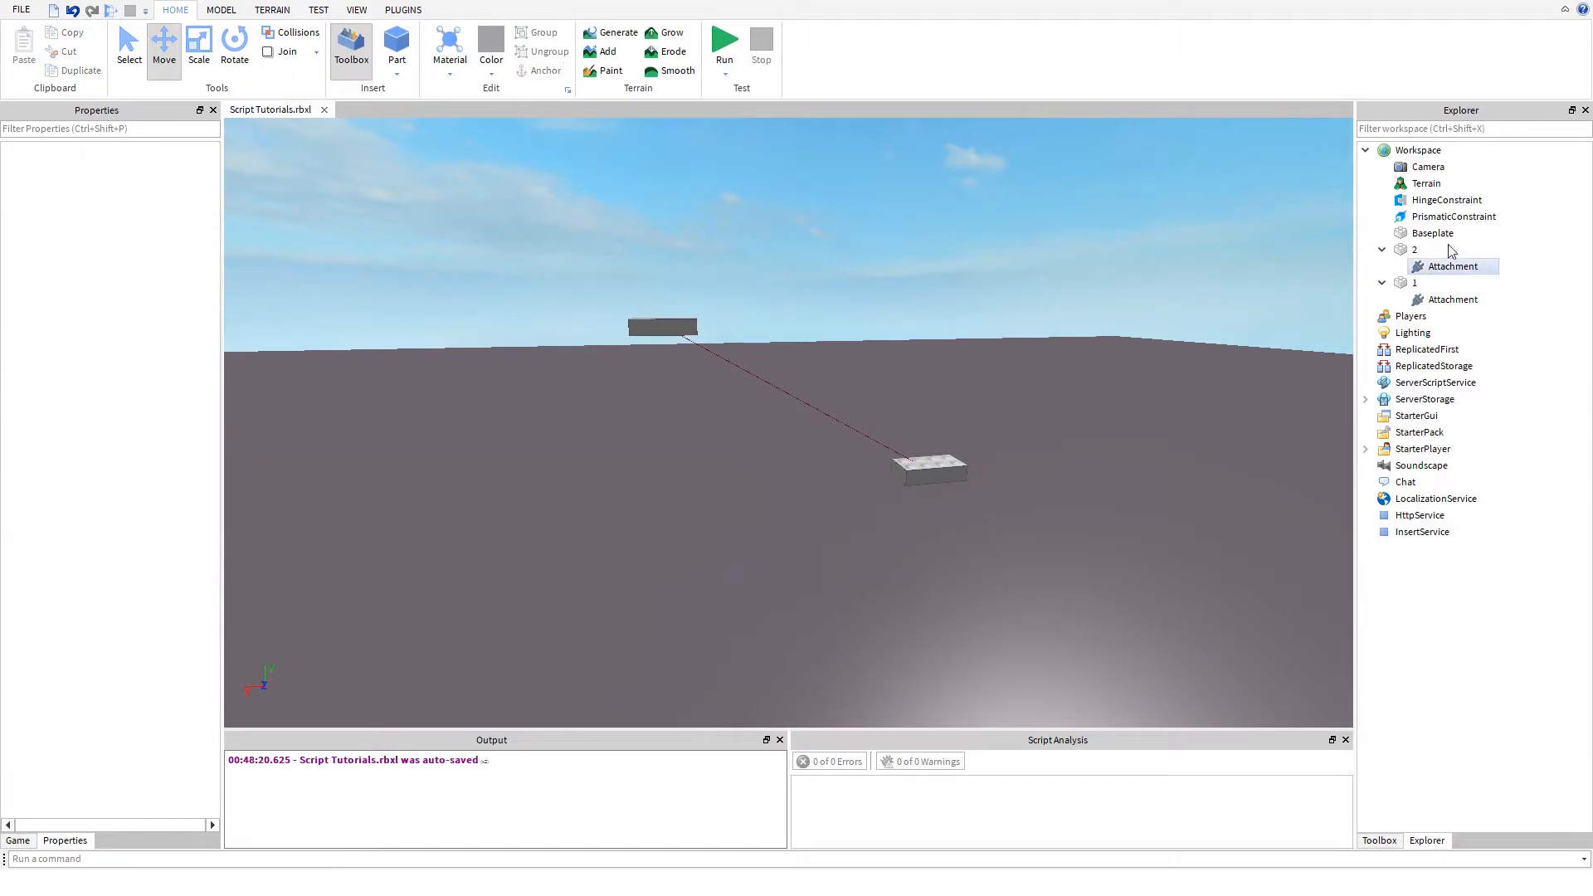
{"action": "left_click", "coordinate": [1421, 202]}
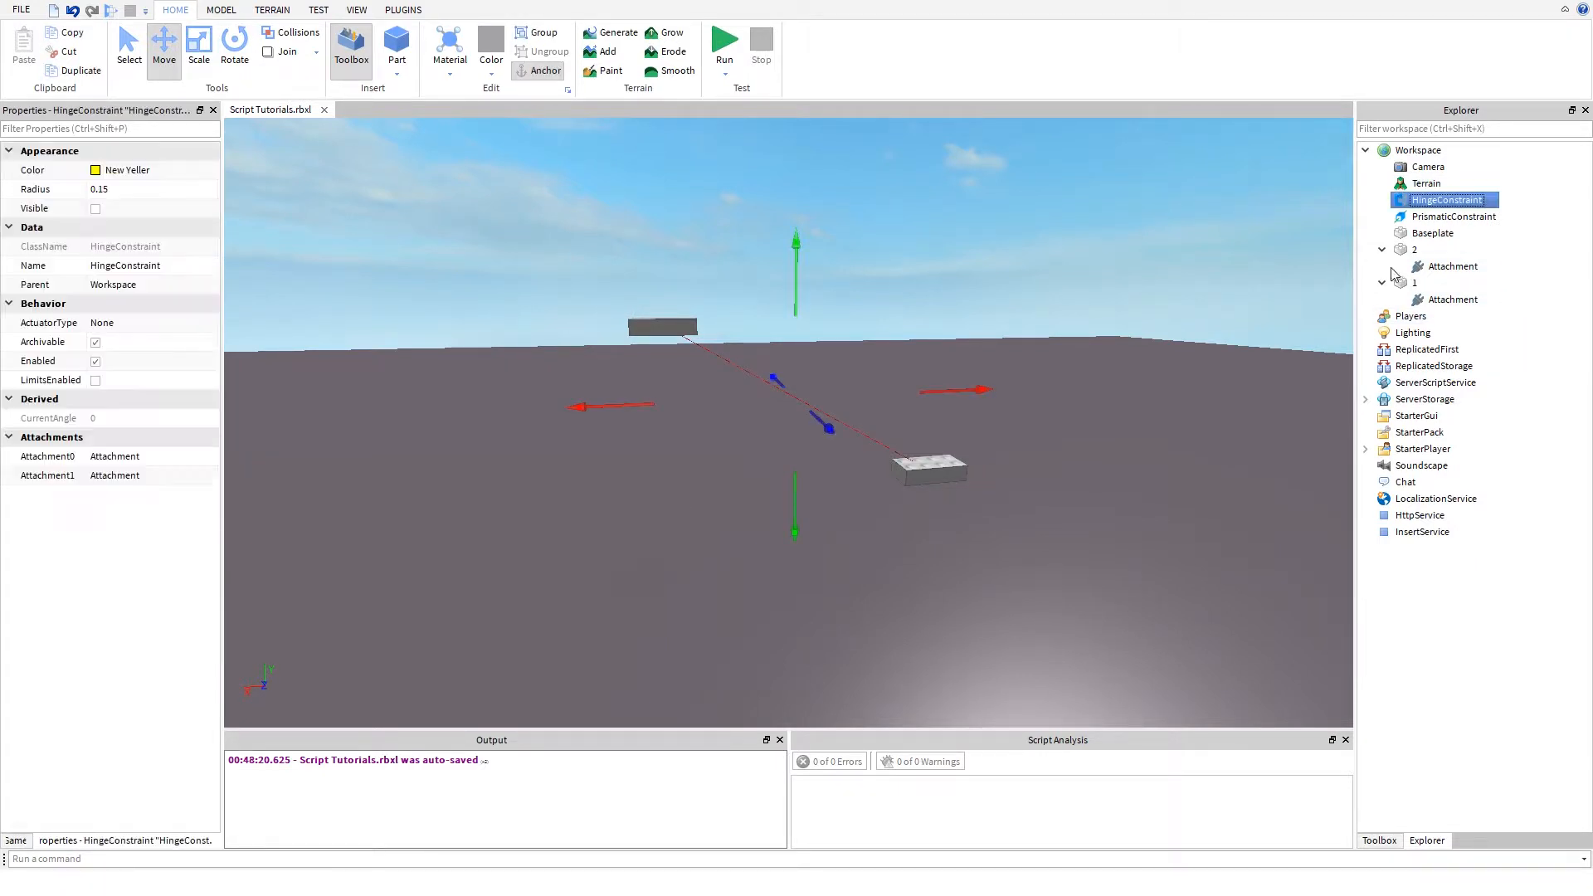
{"action": "key", "text": "Delete"}
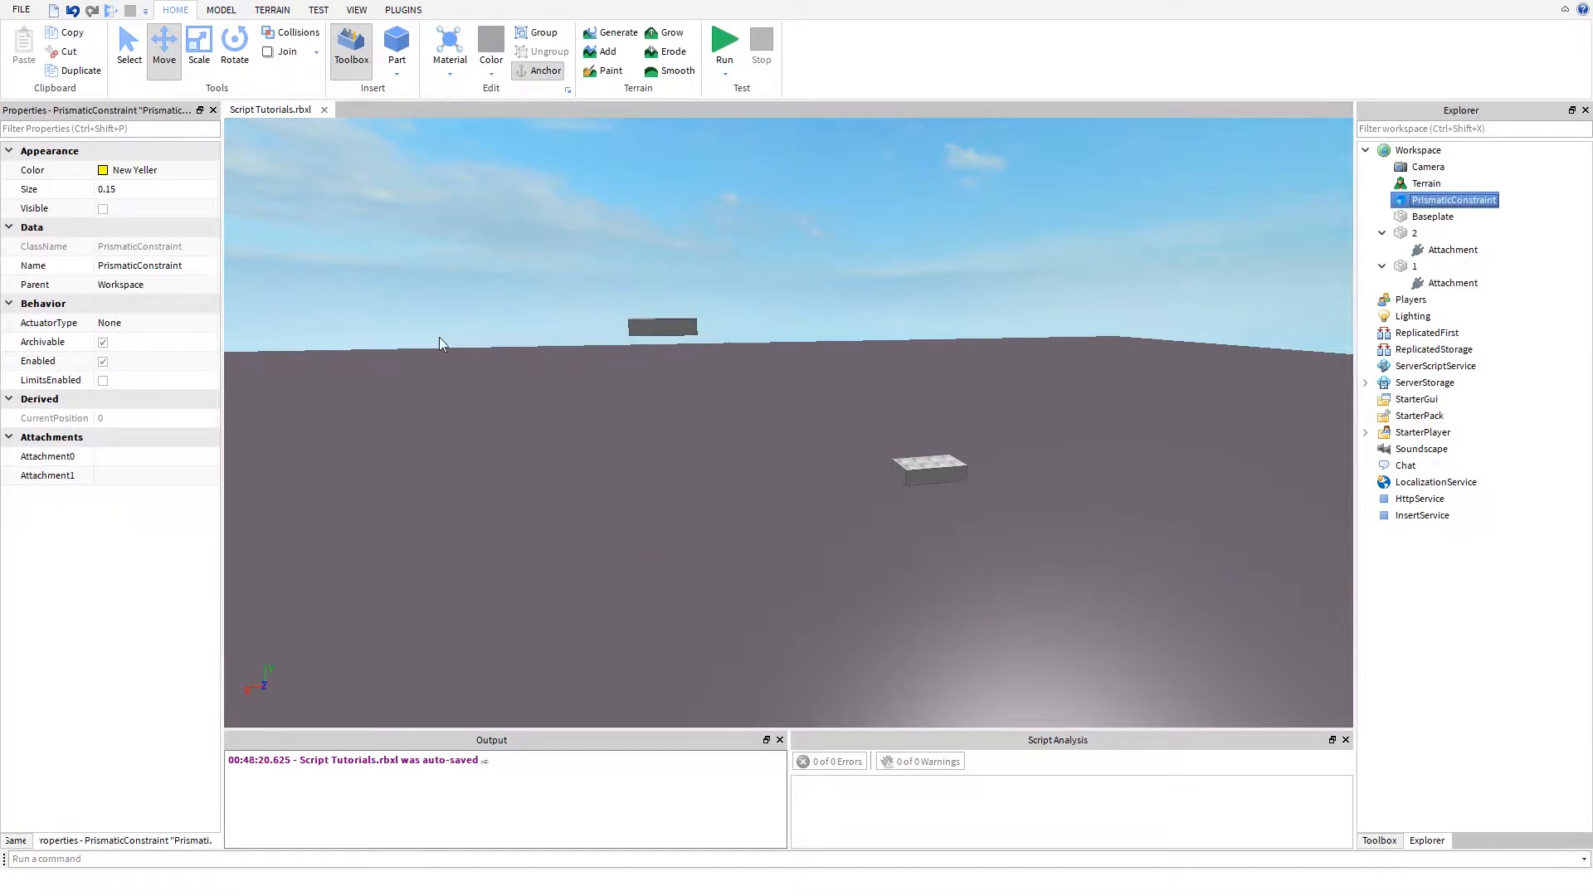
- Set the PrismaticConstraint's Attachment0 to part 1's Attachment and its Attachment1 to part 2's Attachment
{"action": "left_click", "coordinate": [114, 457]}
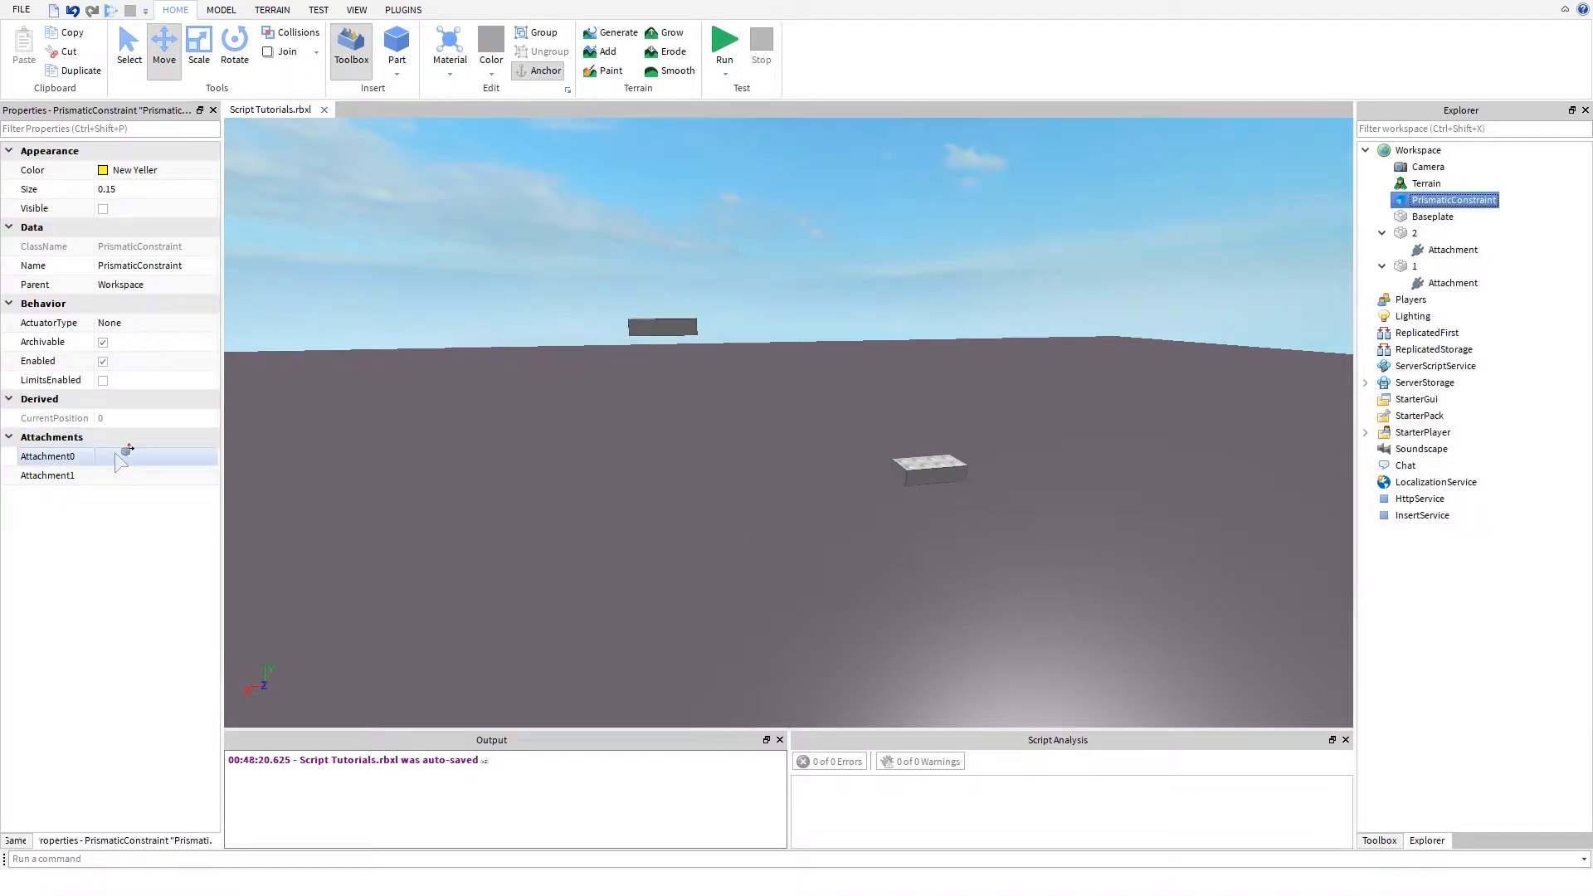
{"action": "left_click", "coordinate": [1448, 249]}
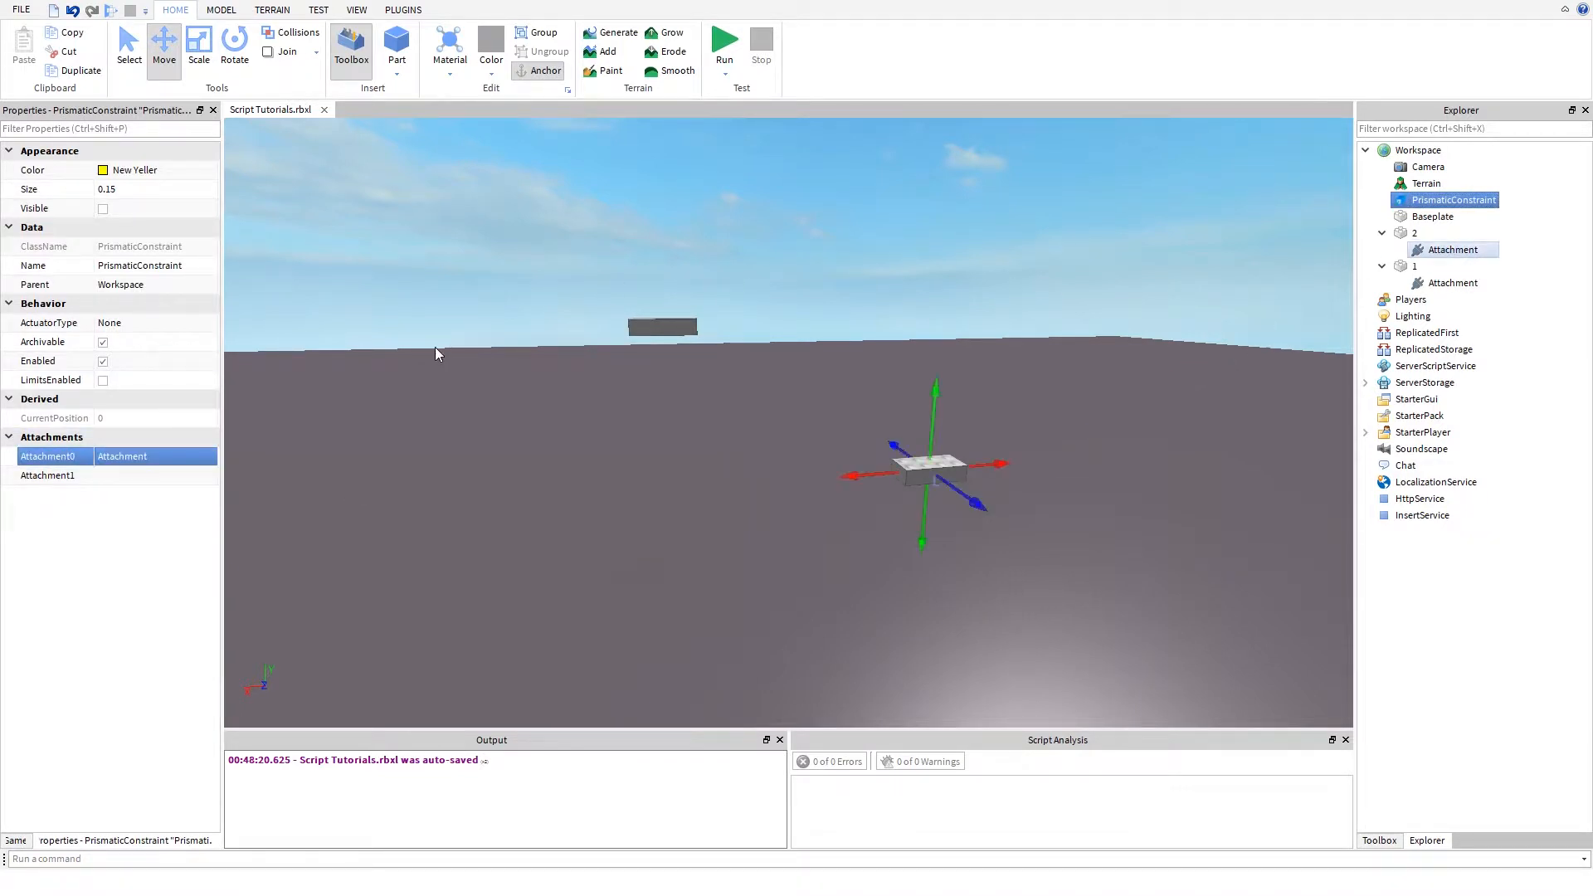
{"action": "left_click", "coordinate": [166, 456]}
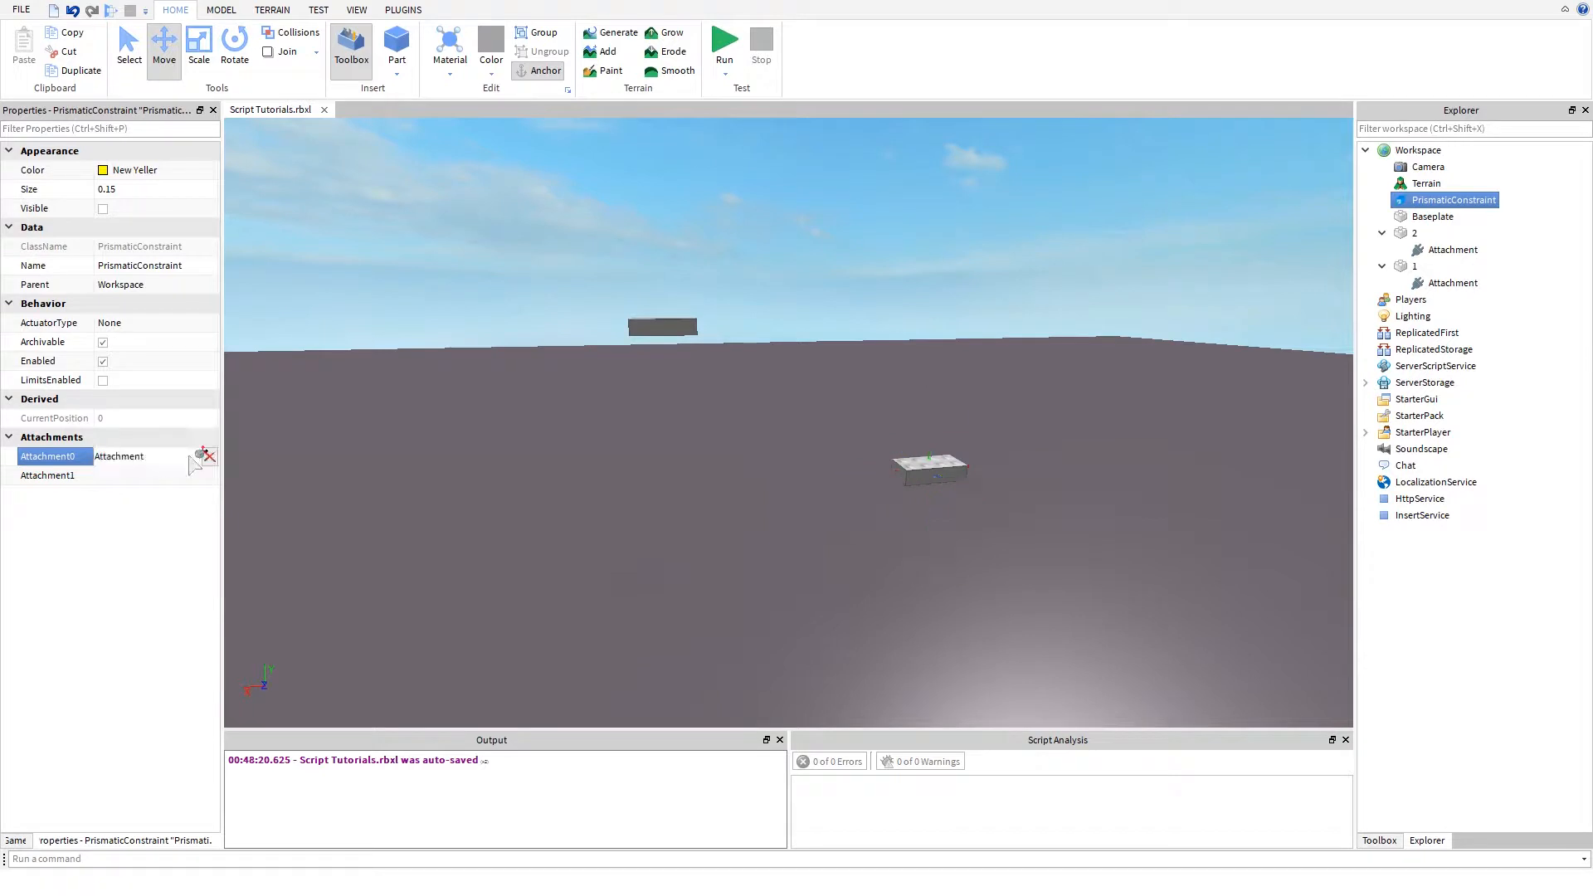
{"action": "left_click", "coordinate": [1432, 282]}
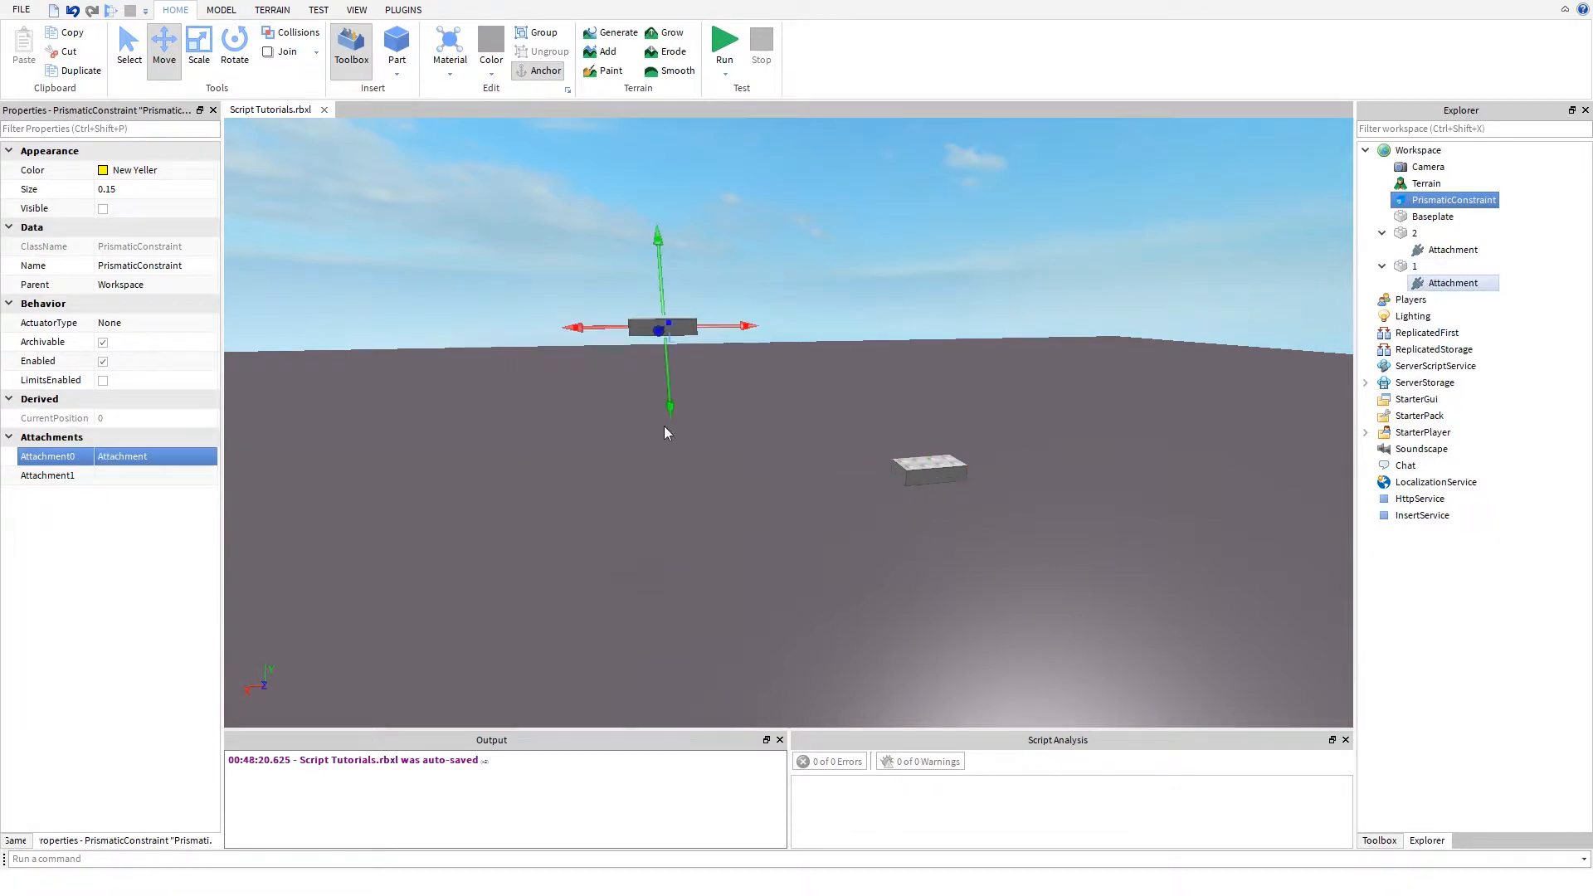
{"action": "left_click", "coordinate": [124, 477]}
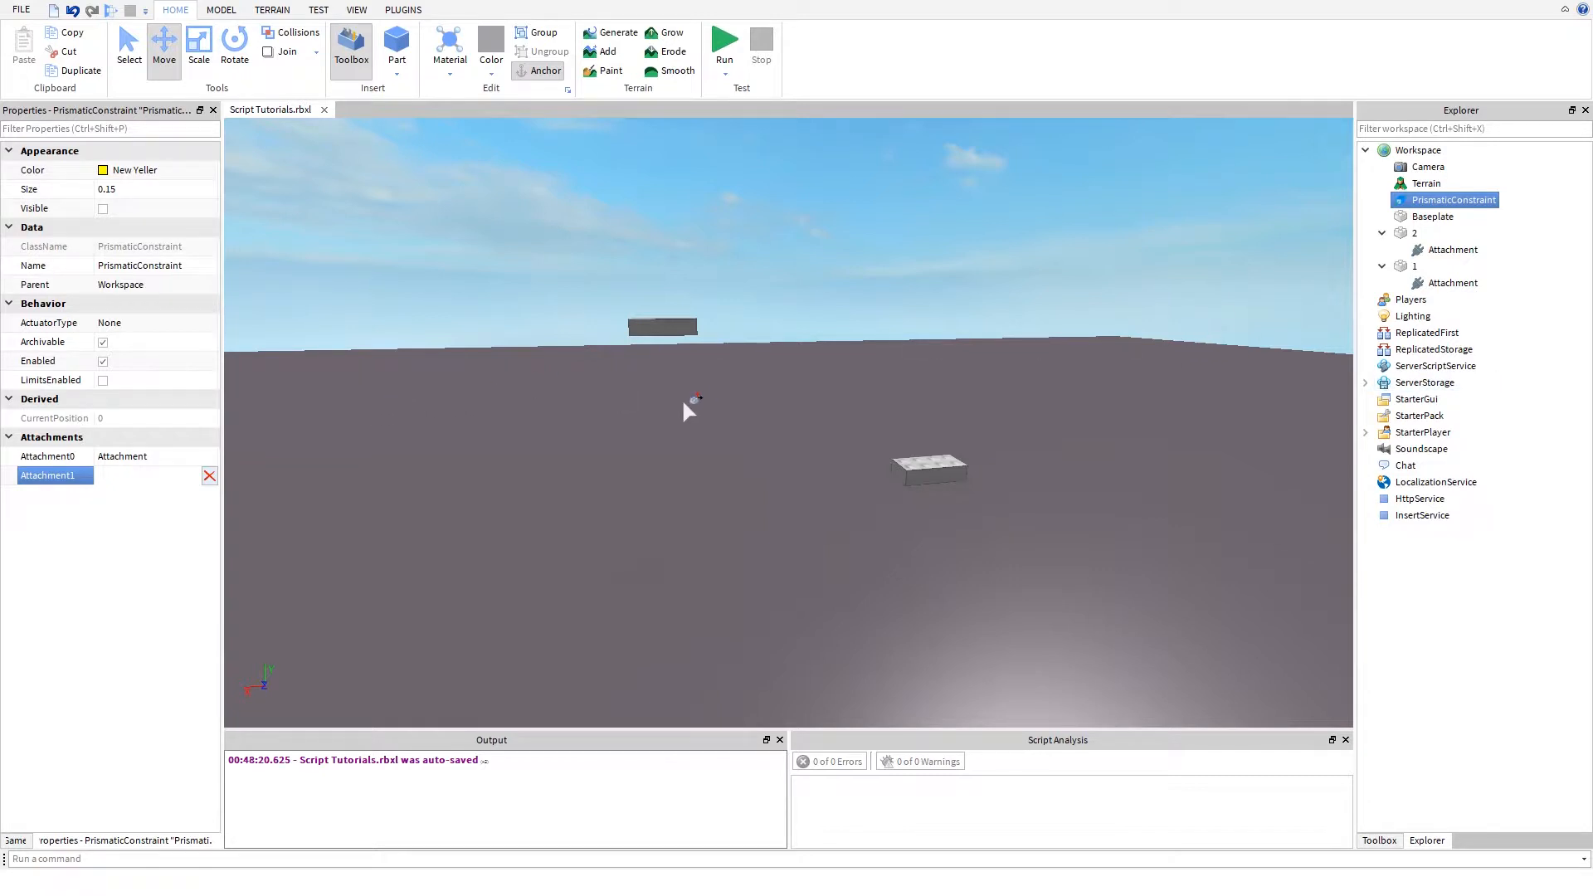
{"action": "left_click", "coordinate": [1421, 250]}
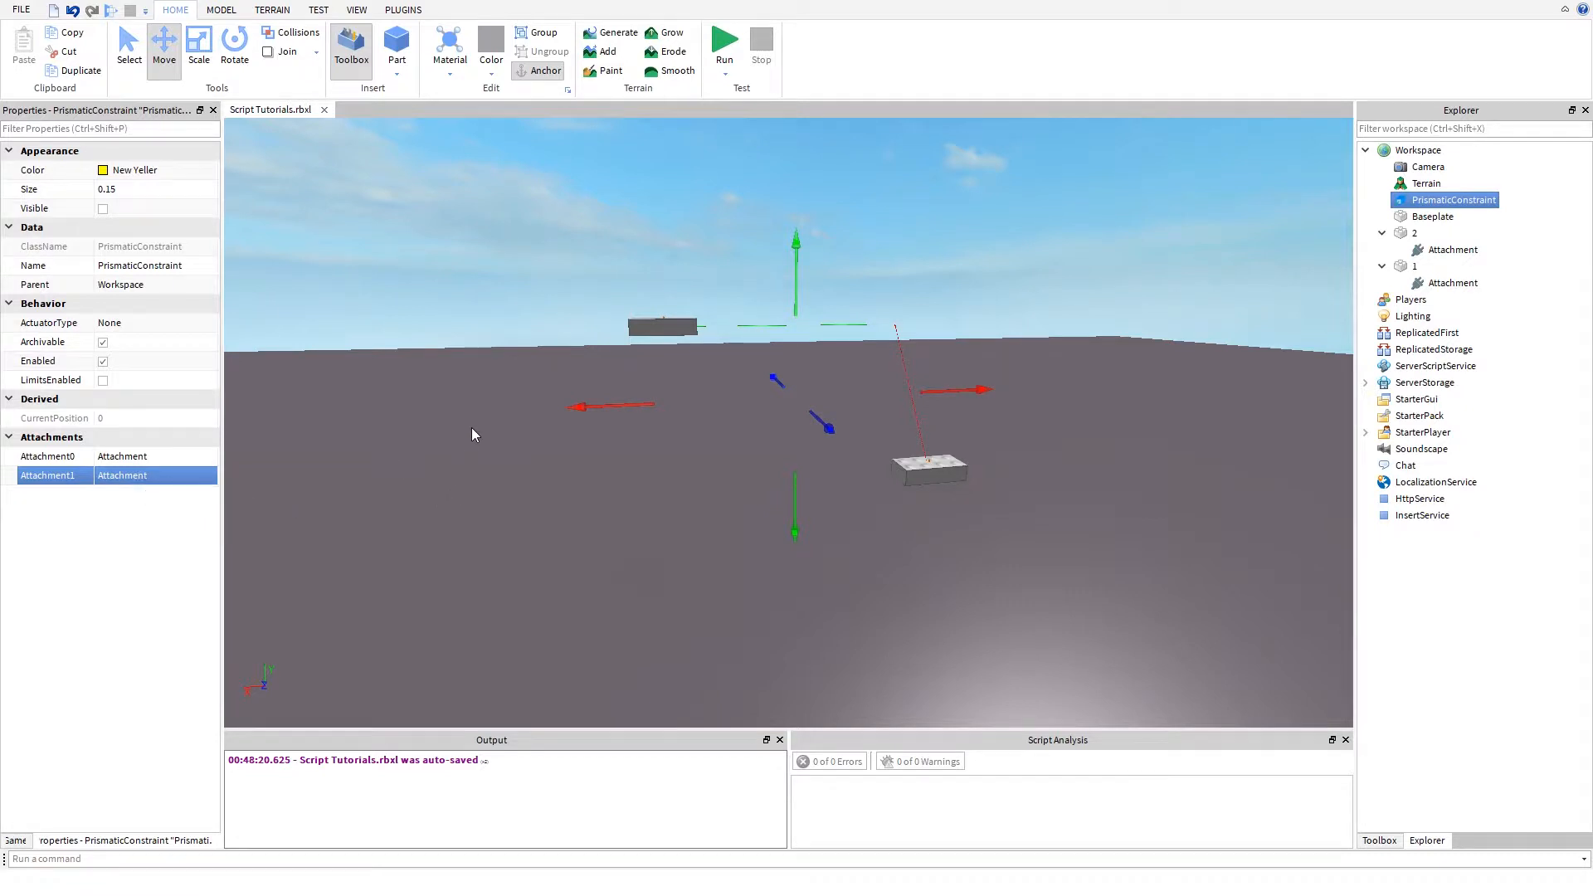
- Examine the PrismaticConstraint's guide lines between the two parts from several angles and check the properties of part 2's Attachment
{"action": "right_click_drag", "start_coordinate": [473, 430], "coordinate": [423, 506]}
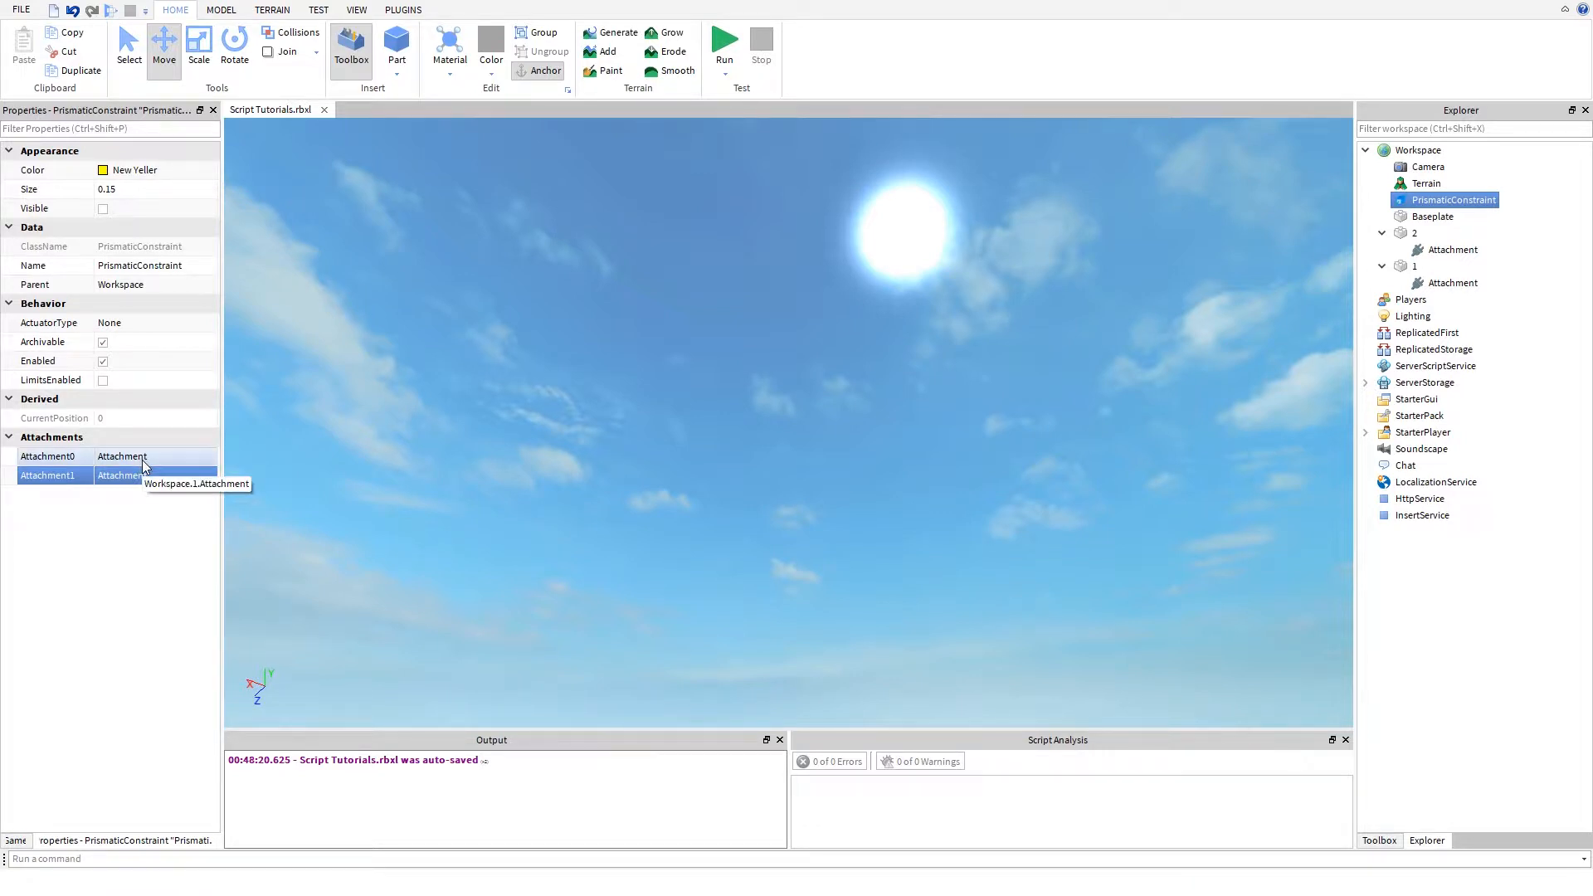
{"action": "left_click", "coordinate": [534, 430]}
{"action": "right_click_drag", "start_coordinate": [465, 515], "coordinate": [534, 430]}
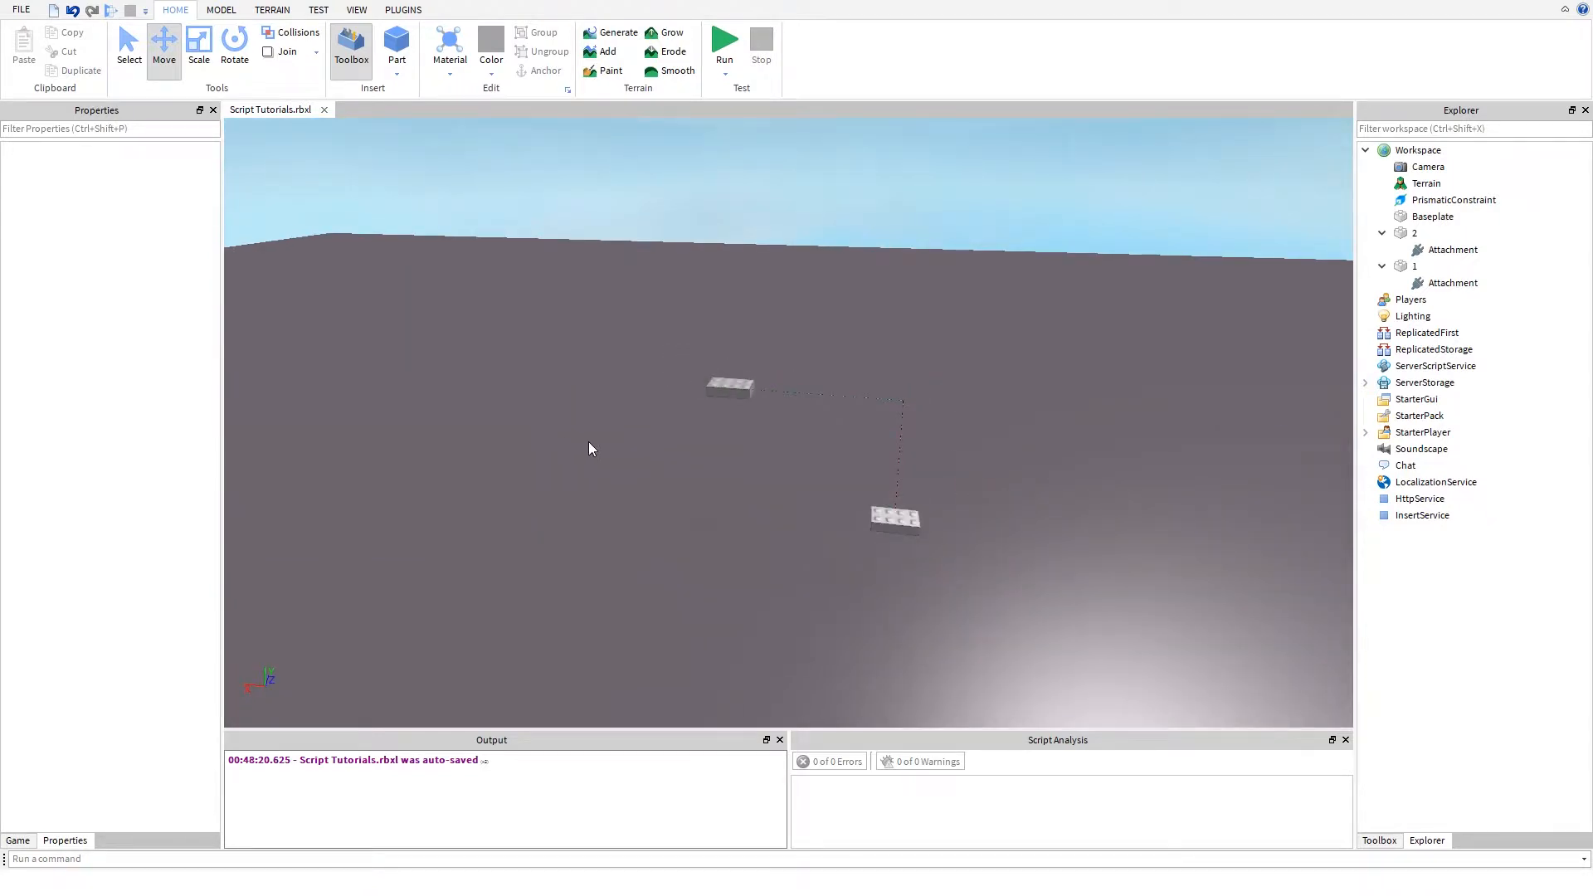
{"action": "scroll", "coordinate": [654, 440], "scroll_direction": "up", "scroll_amount": 2}
{"action": "right_click_drag", "start_coordinate": [655, 439], "coordinate": [689, 365]}
{"action": "key", "text": "w"}
{"action": "key", "text": "d"}
{"action": "key", "text": "a"}
{"action": "key", "text": "w"}
{"action": "key", "text": "d"}
{"action": "key", "text": "a"}
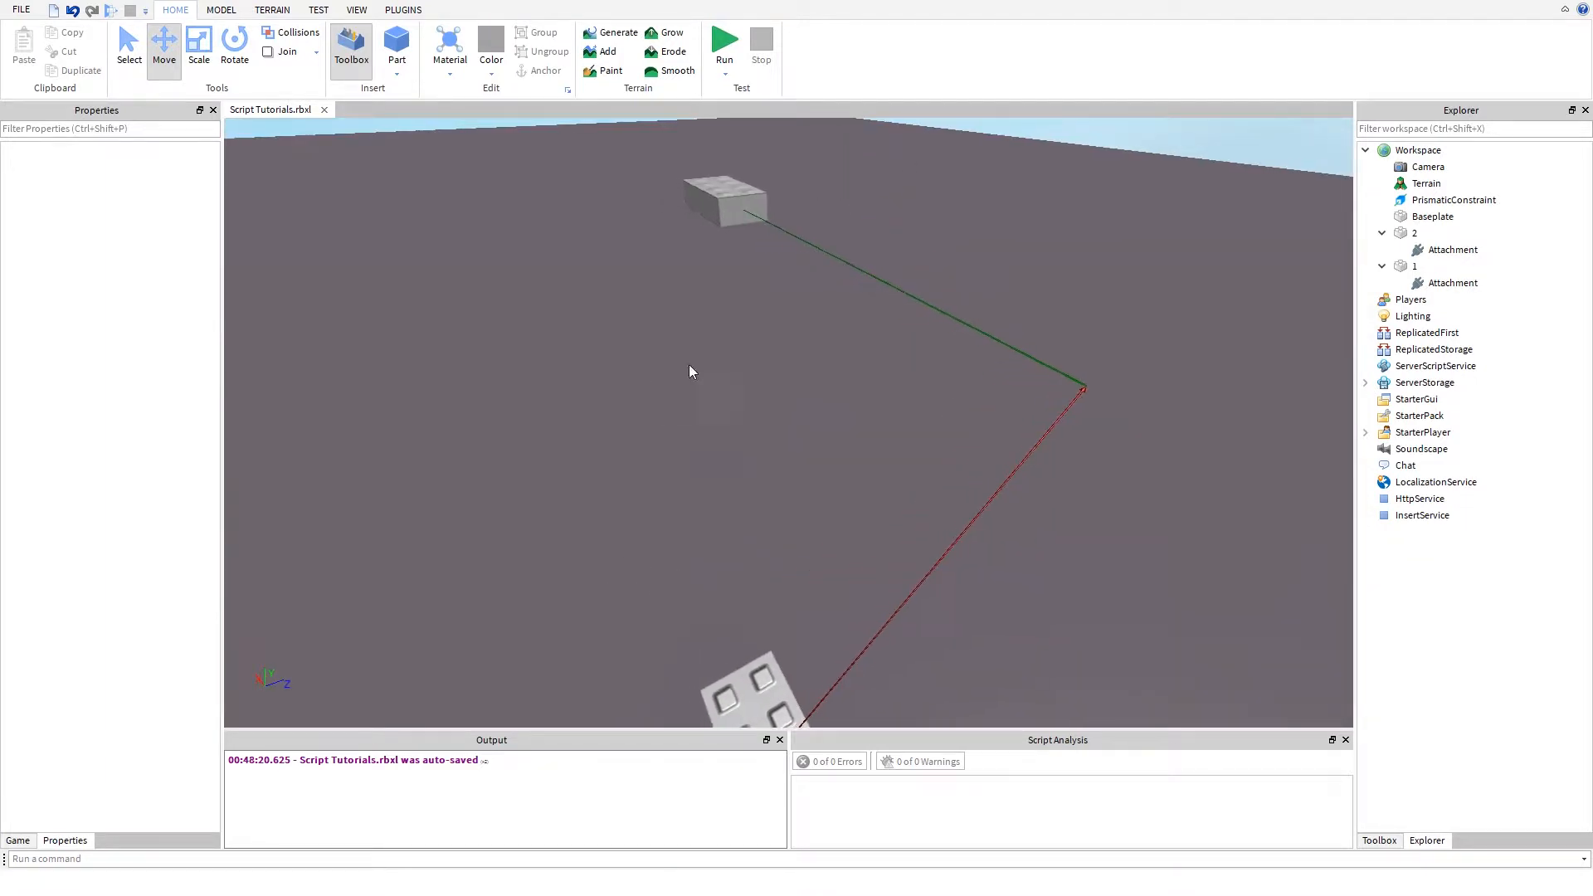
{"action": "key", "text": "a"}
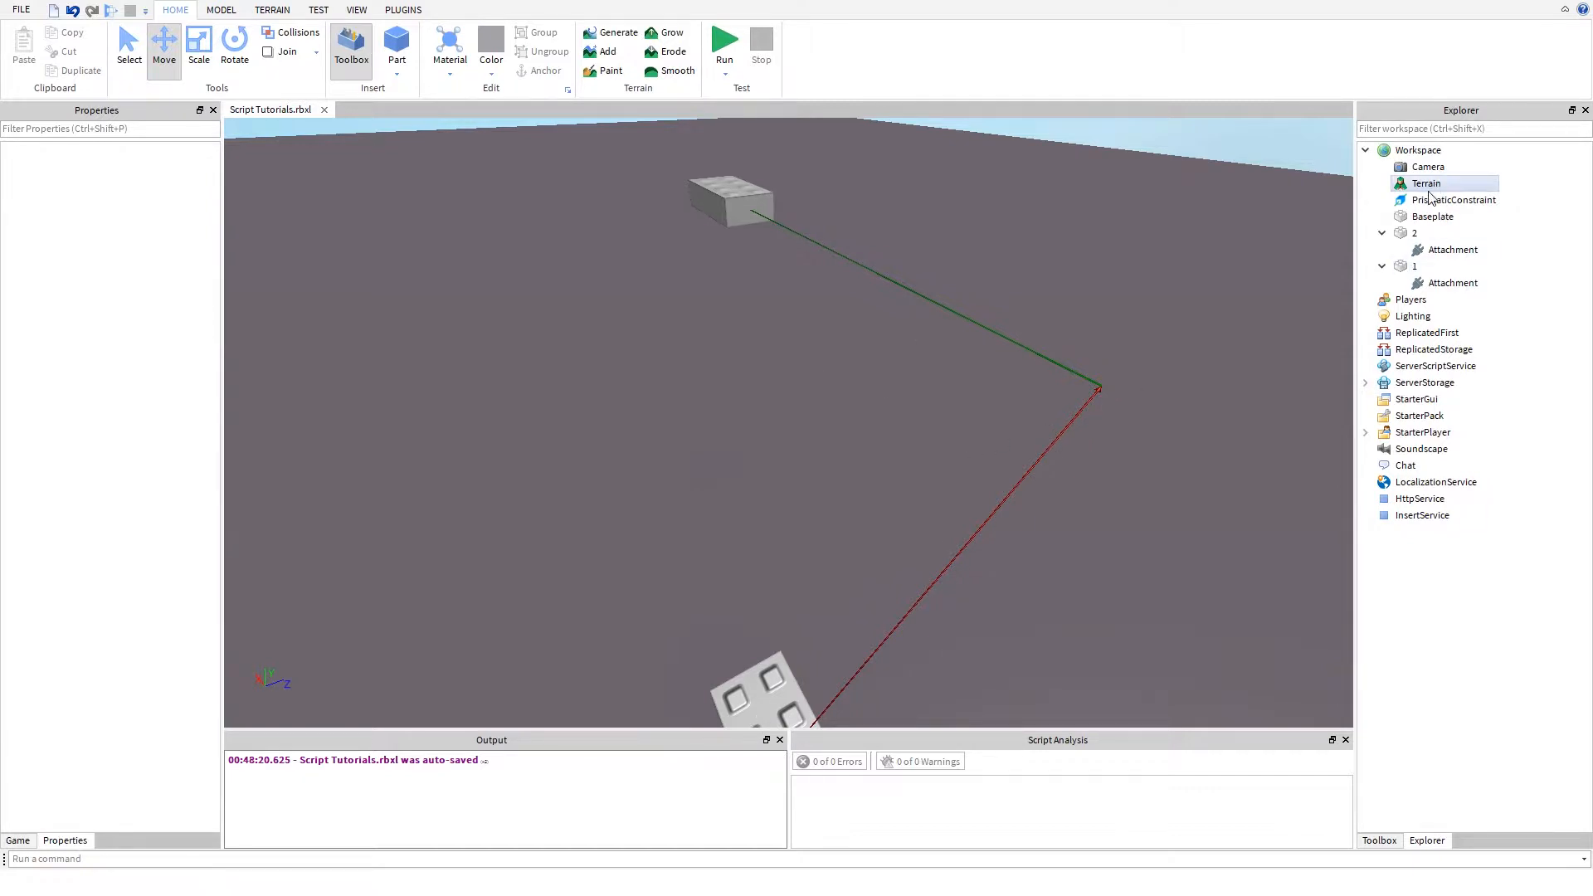
{"action": "left_click", "coordinate": [1464, 267]}
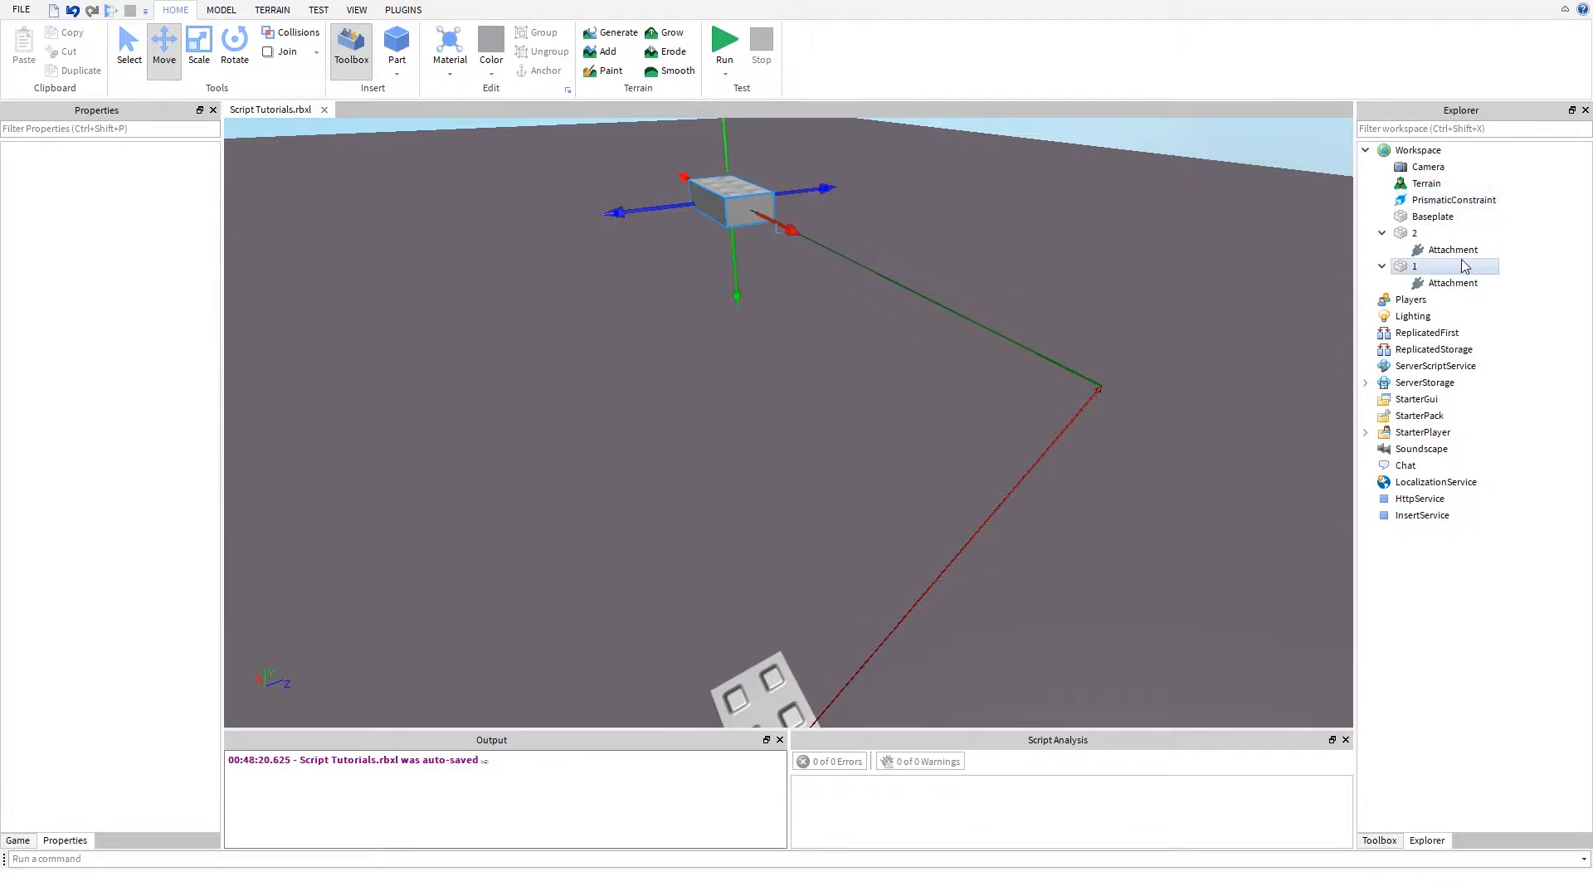
{"action": "left_click", "coordinate": [1457, 250]}
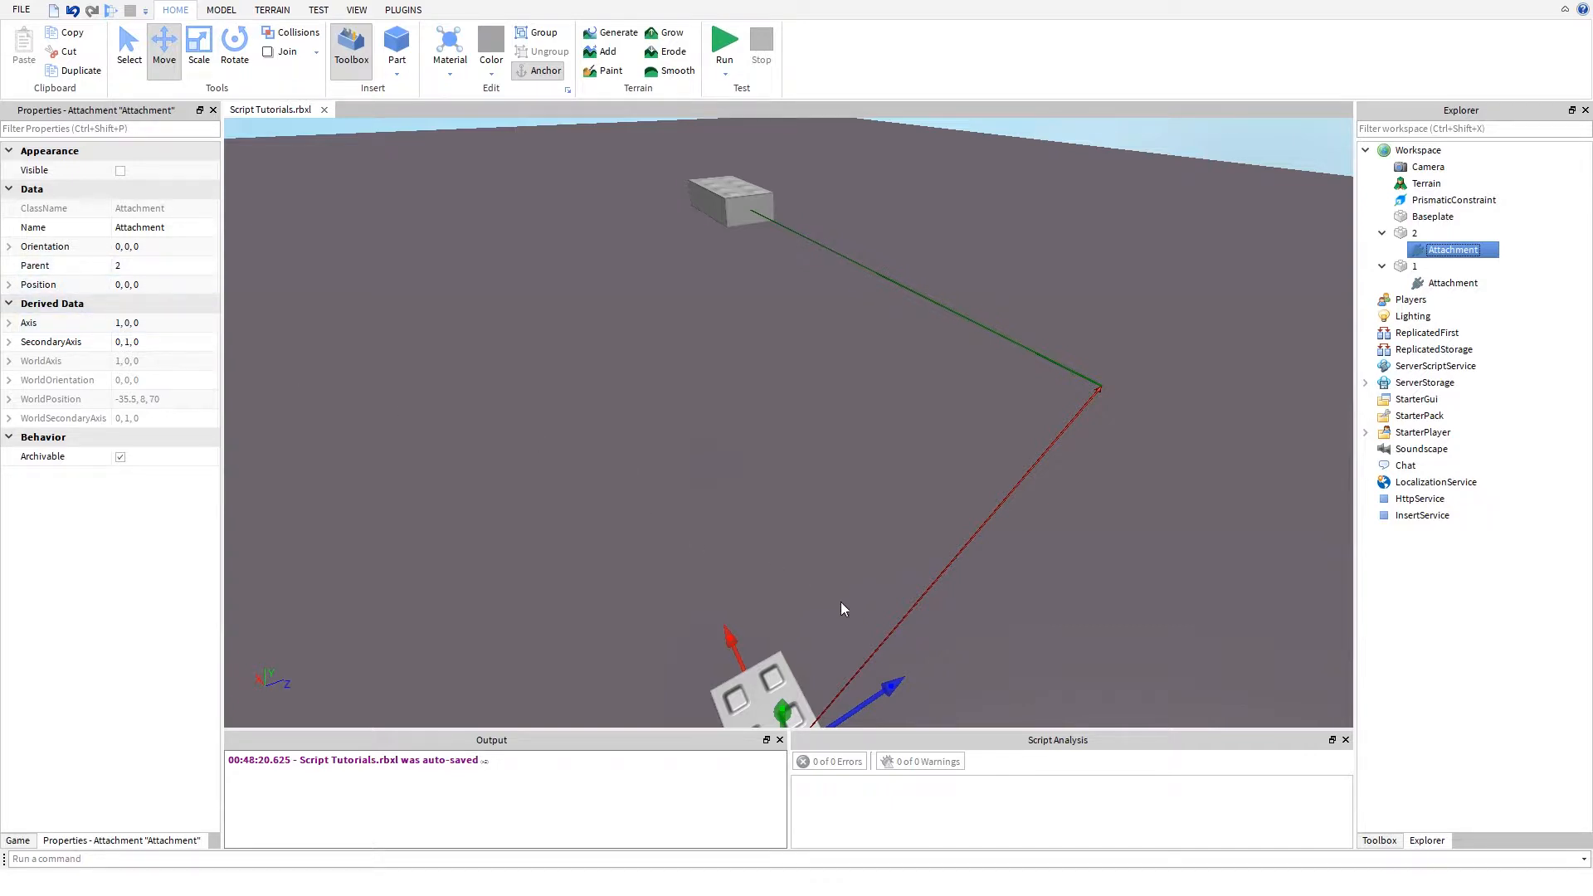
{"action": "right_click_drag", "start_coordinate": [840, 605], "coordinate": [840, 606]}
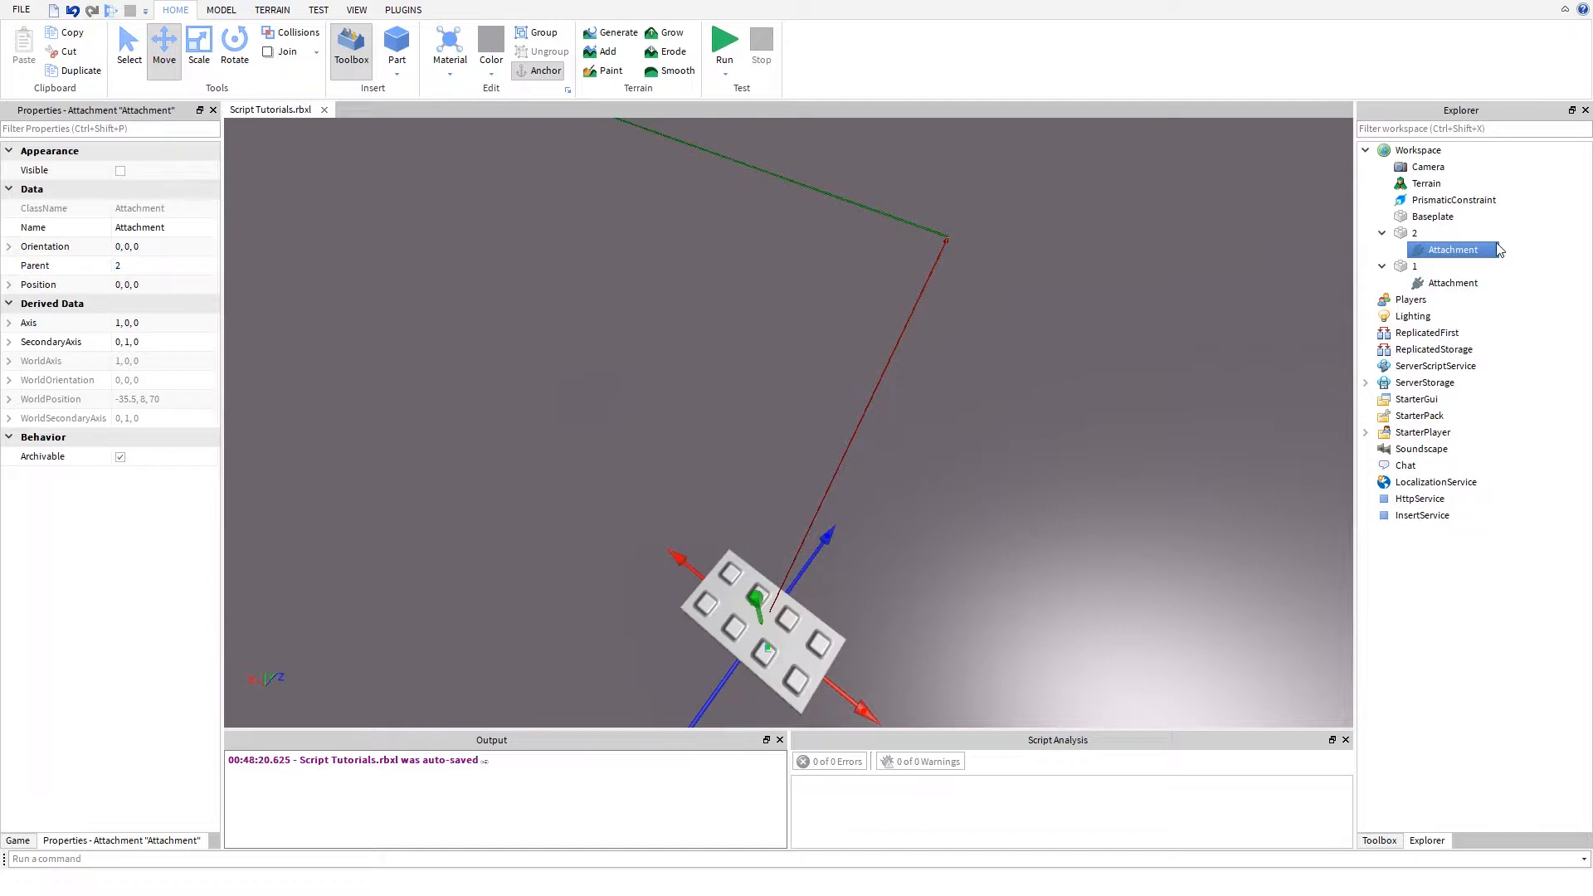
- Try a Size of 1 for the PrismaticConstraint and settle on a Size of 10
{"action": "left_click", "coordinate": [1441, 199]}
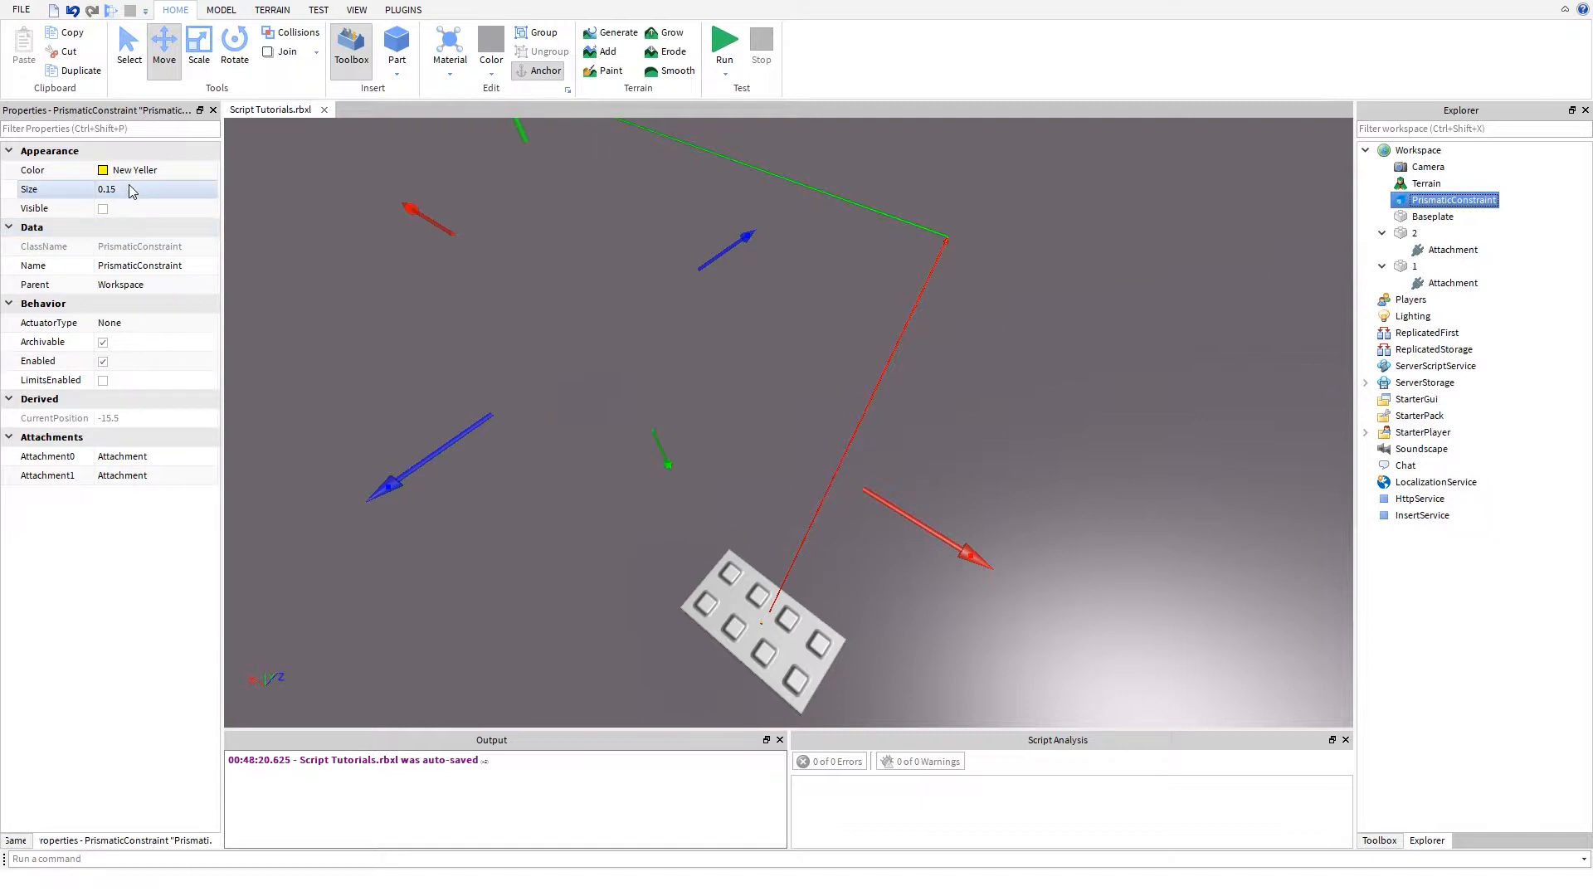
{"action": "left_click", "coordinate": [154, 189]}
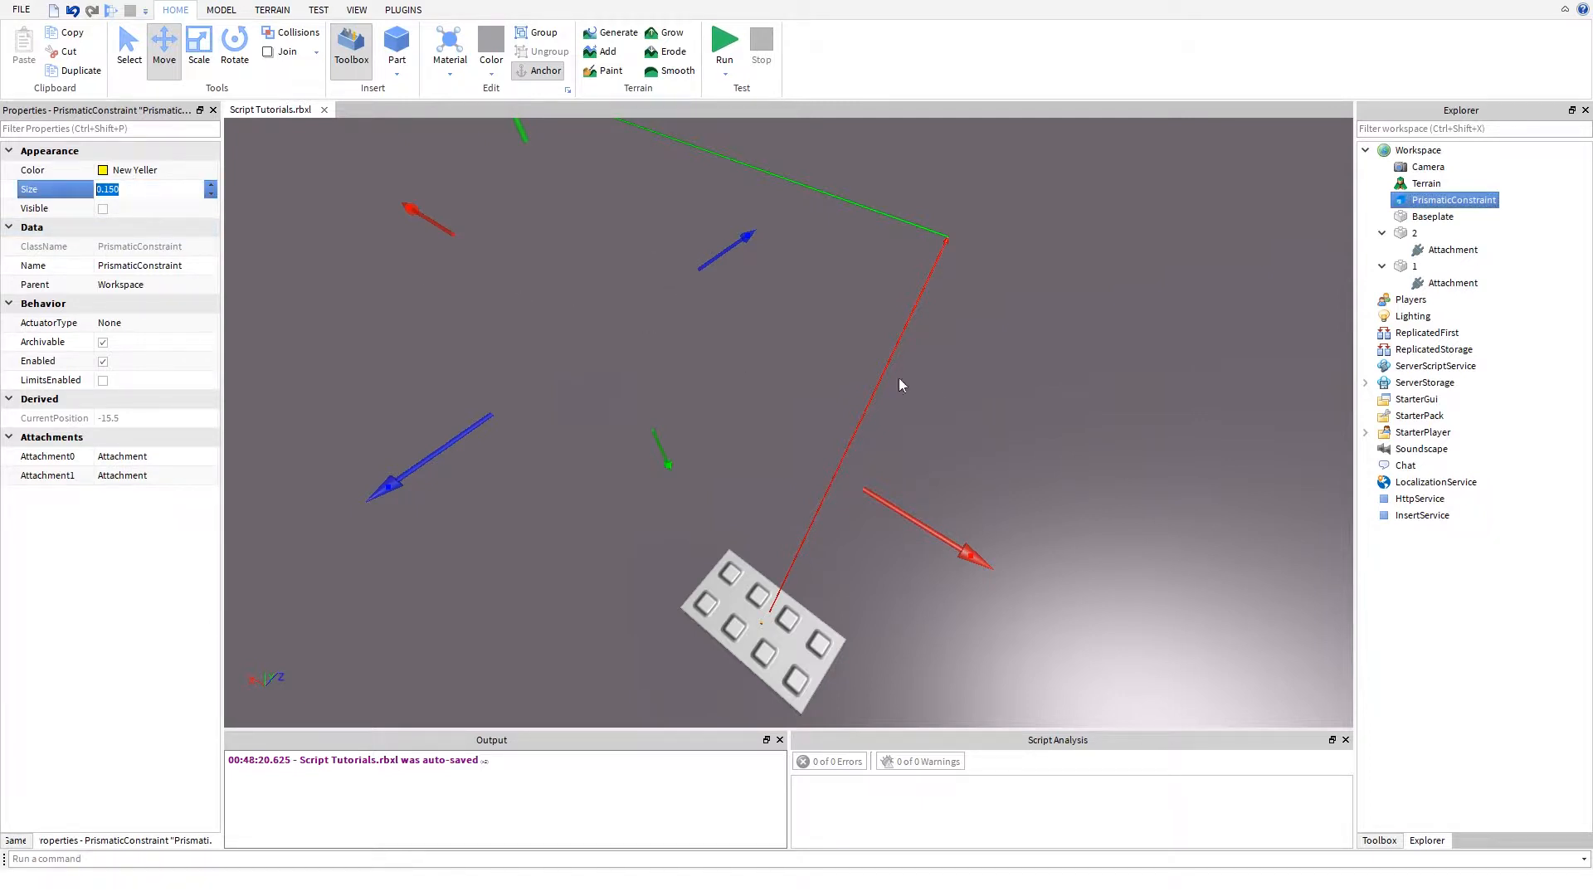
{"action": "type", "text": "1"}
{"action": "key", "text": "Return"}
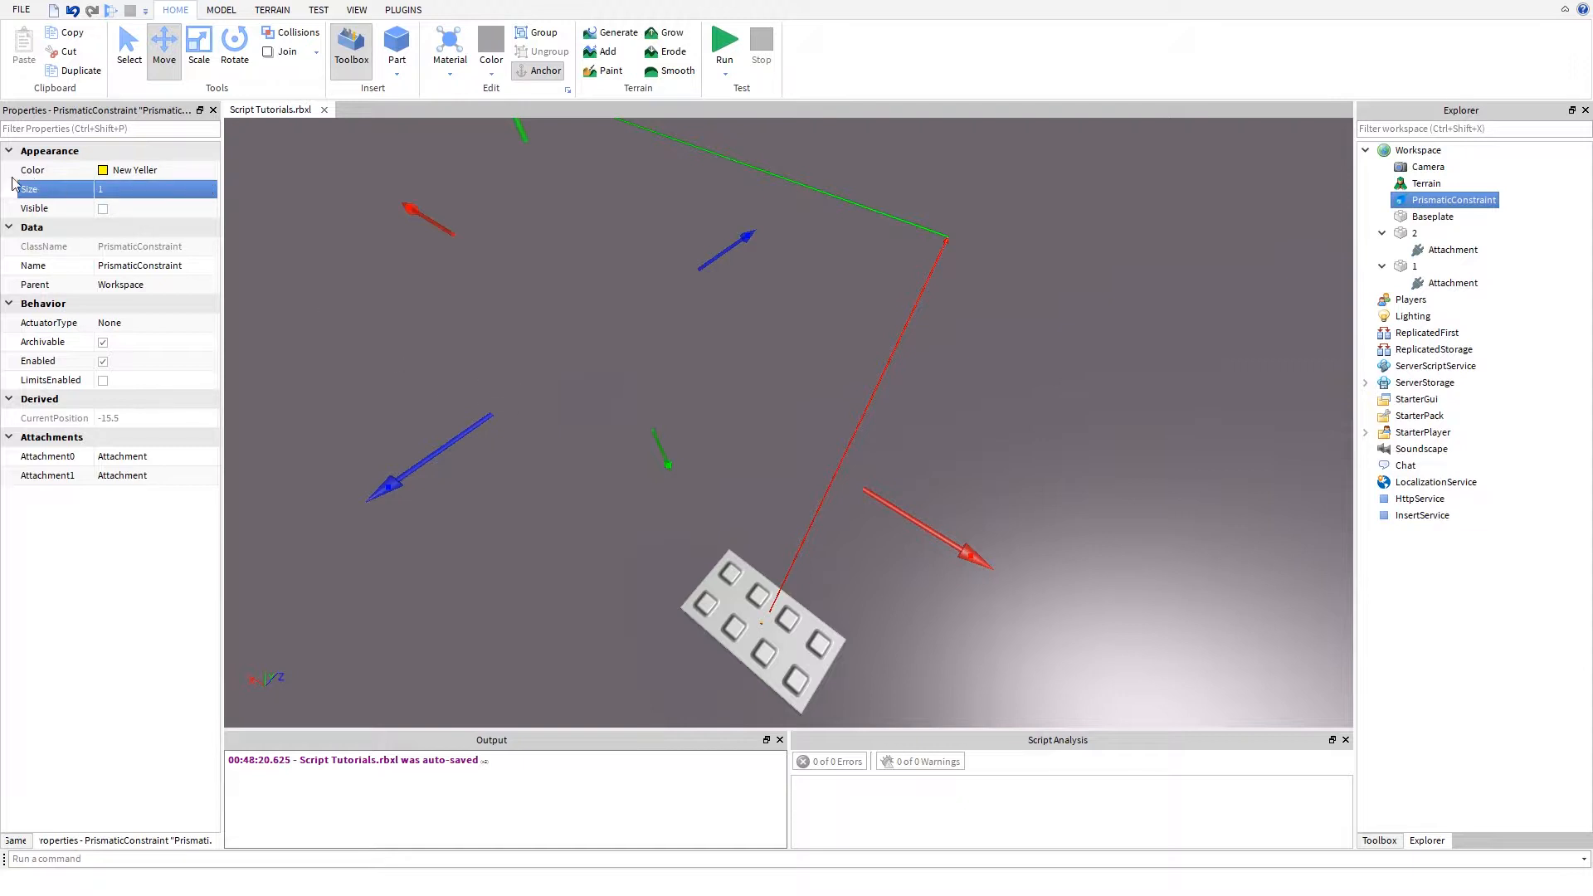
{"action": "left_click", "coordinate": [136, 190]}
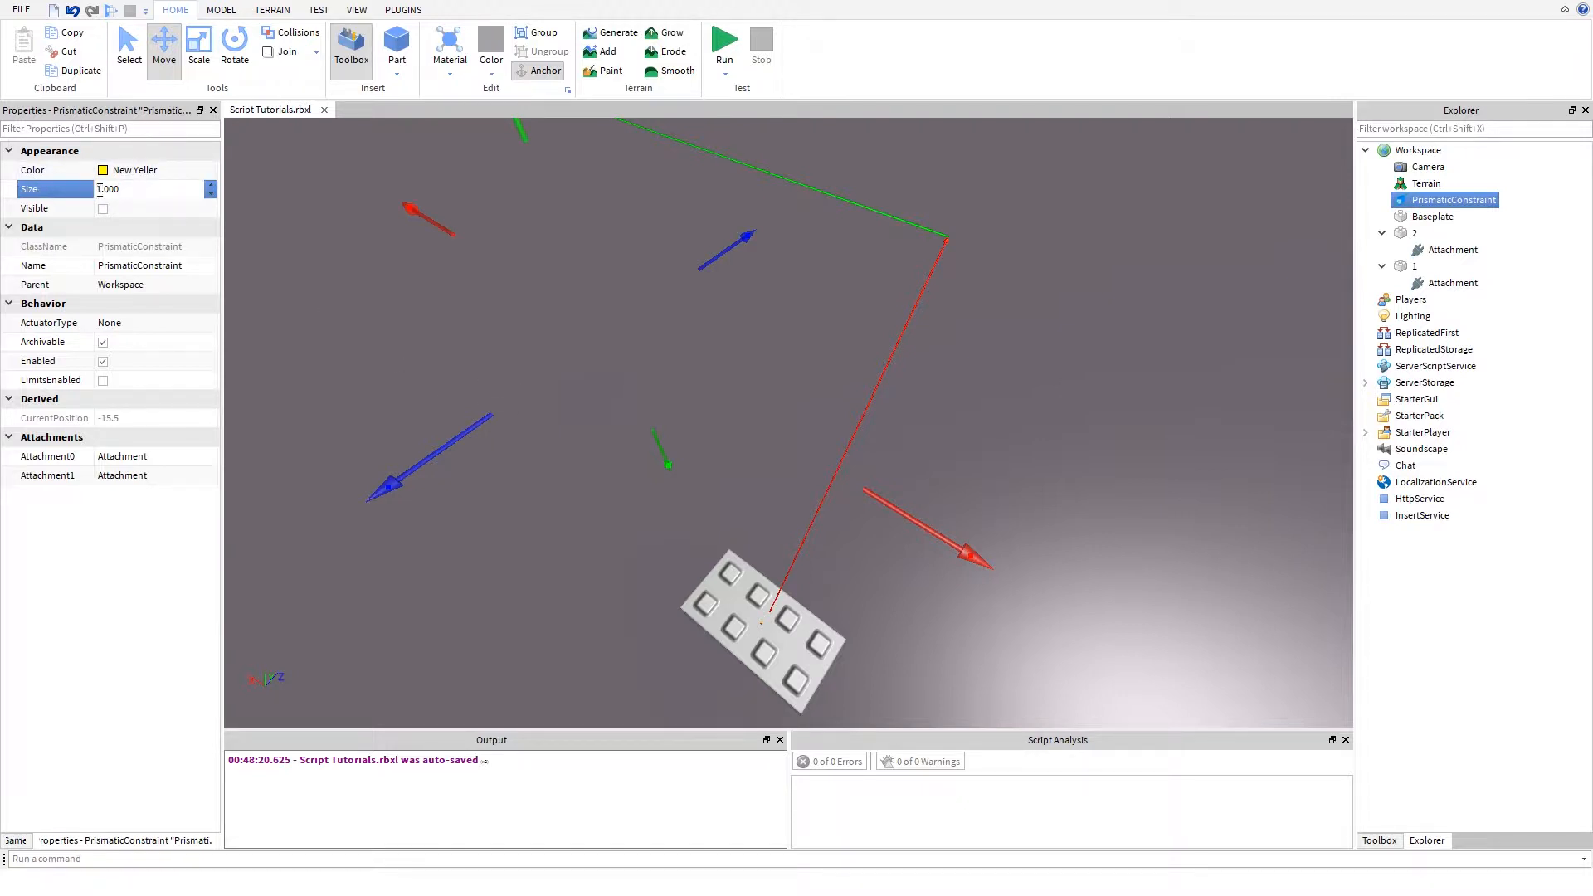
{"action": "double_click", "coordinate": [97, 190]}
{"action": "left_click", "coordinate": [540, 484]}
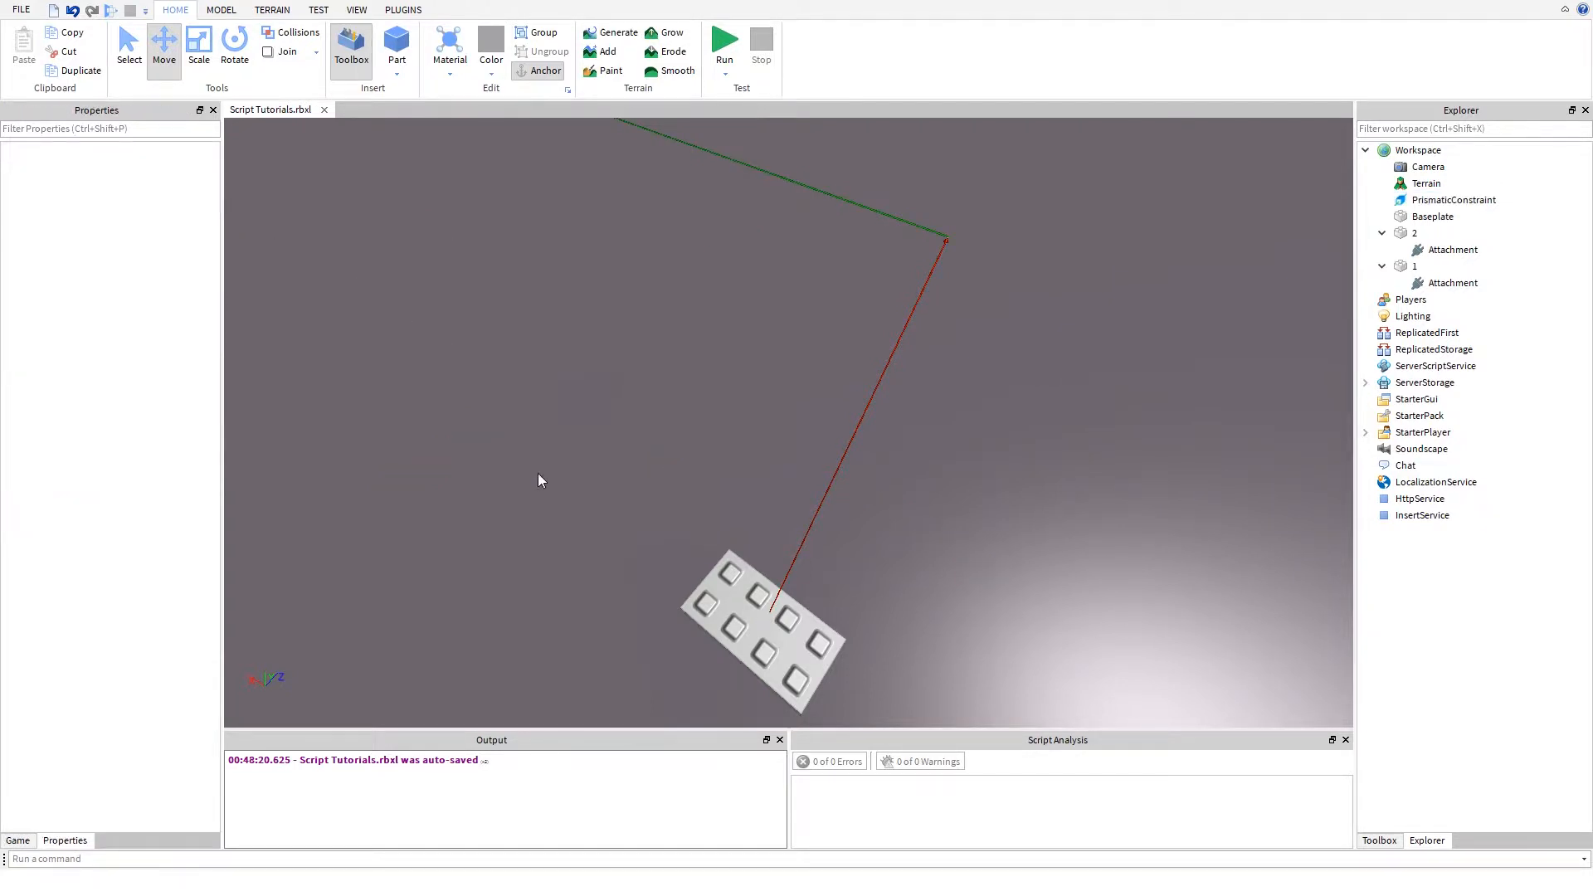
- Examine the red and green guide lines between the two parts up close
{"action": "right_click_drag", "start_coordinate": [538, 473], "coordinate": [540, 488]}
{"action": "scroll", "coordinate": [540, 485], "scroll_direction": "up", "scroll_amount": 5}
{"action": "scroll", "coordinate": [540, 485], "scroll_direction": "down", "scroll_amount": 3}
{"action": "scroll", "coordinate": [541, 484], "scroll_direction": "down", "scroll_amount": 10}
{"action": "scroll", "coordinate": [540, 485], "scroll_direction": "up", "scroll_amount": 6}
{"action": "scroll", "coordinate": [540, 484], "scroll_direction": "down", "scroll_amount": 3}
{"action": "scroll", "coordinate": [540, 488], "scroll_direction": "down", "scroll_amount": 4}
{"action": "key", "text": "a"}
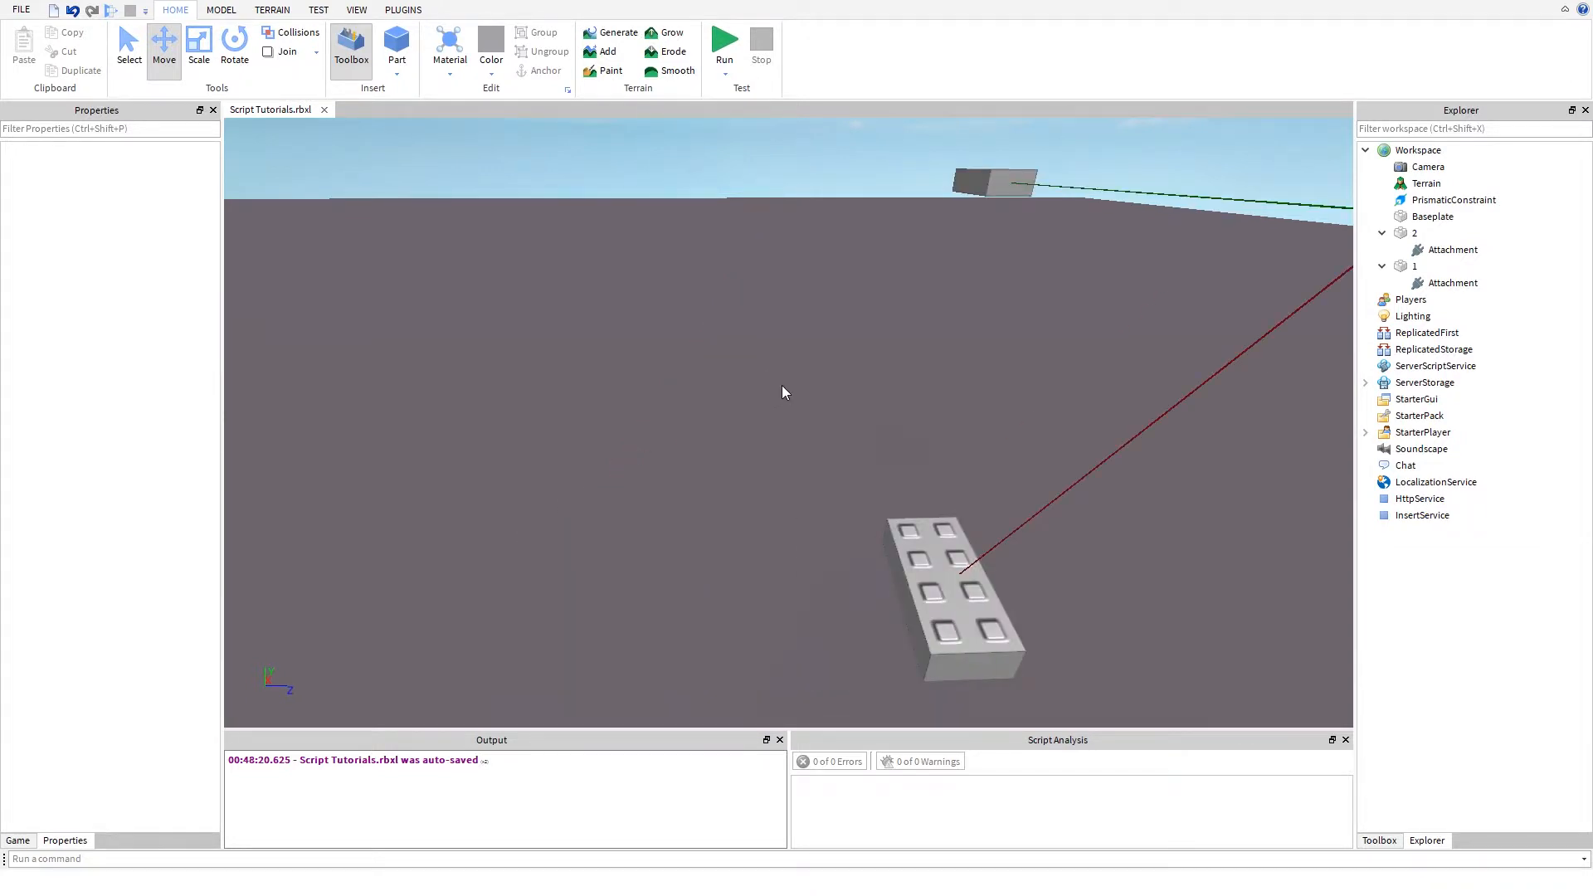
{"action": "right_click_drag", "start_coordinate": [783, 386], "coordinate": [789, 362]}
{"action": "key", "text": "a"}
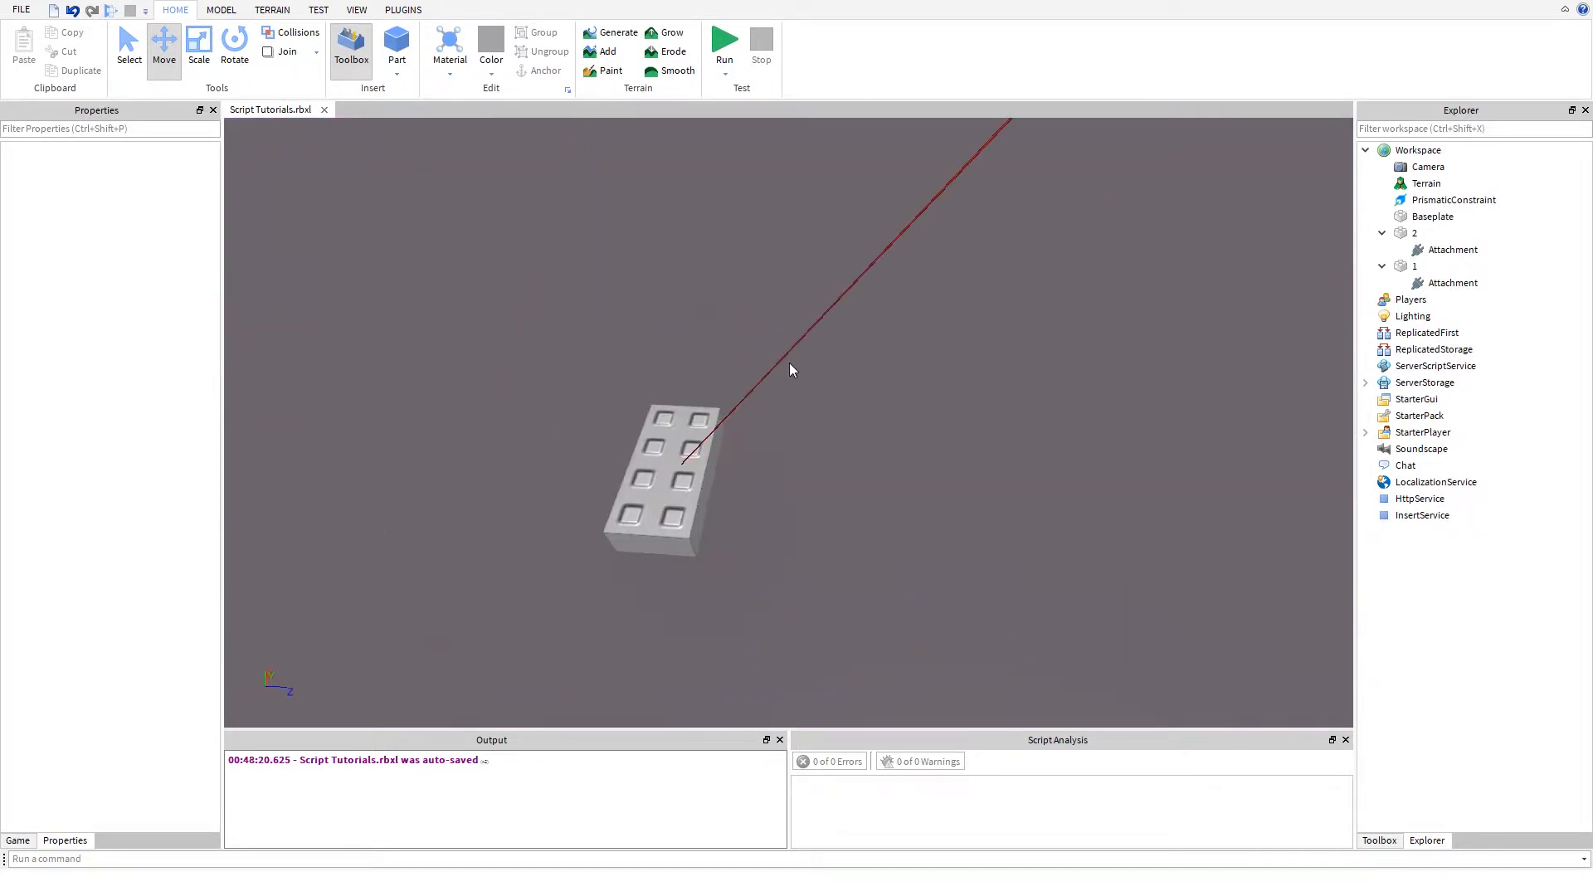
{"action": "right_click_drag", "start_coordinate": [789, 362], "coordinate": [789, 361]}
{"action": "key", "text": "w"}
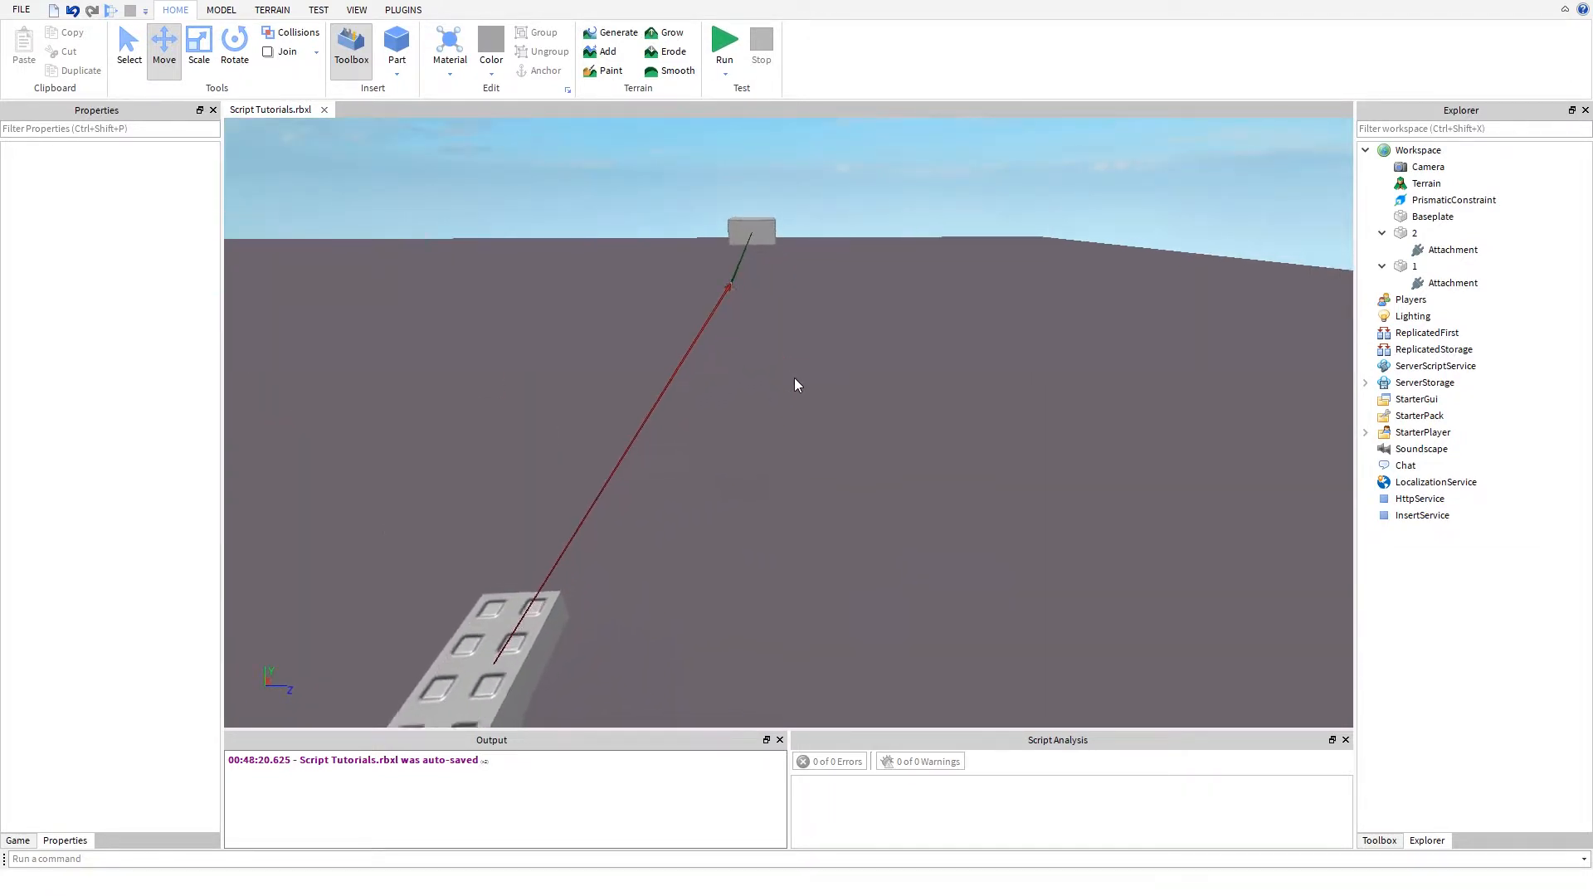
{"action": "key", "text": "a"}
{"action": "right_click_drag", "start_coordinate": [999, 315], "coordinate": [997, 311]}
{"action": "key", "text": "w"}
{"action": "key", "text": "d"}
{"action": "key", "text": "w"}
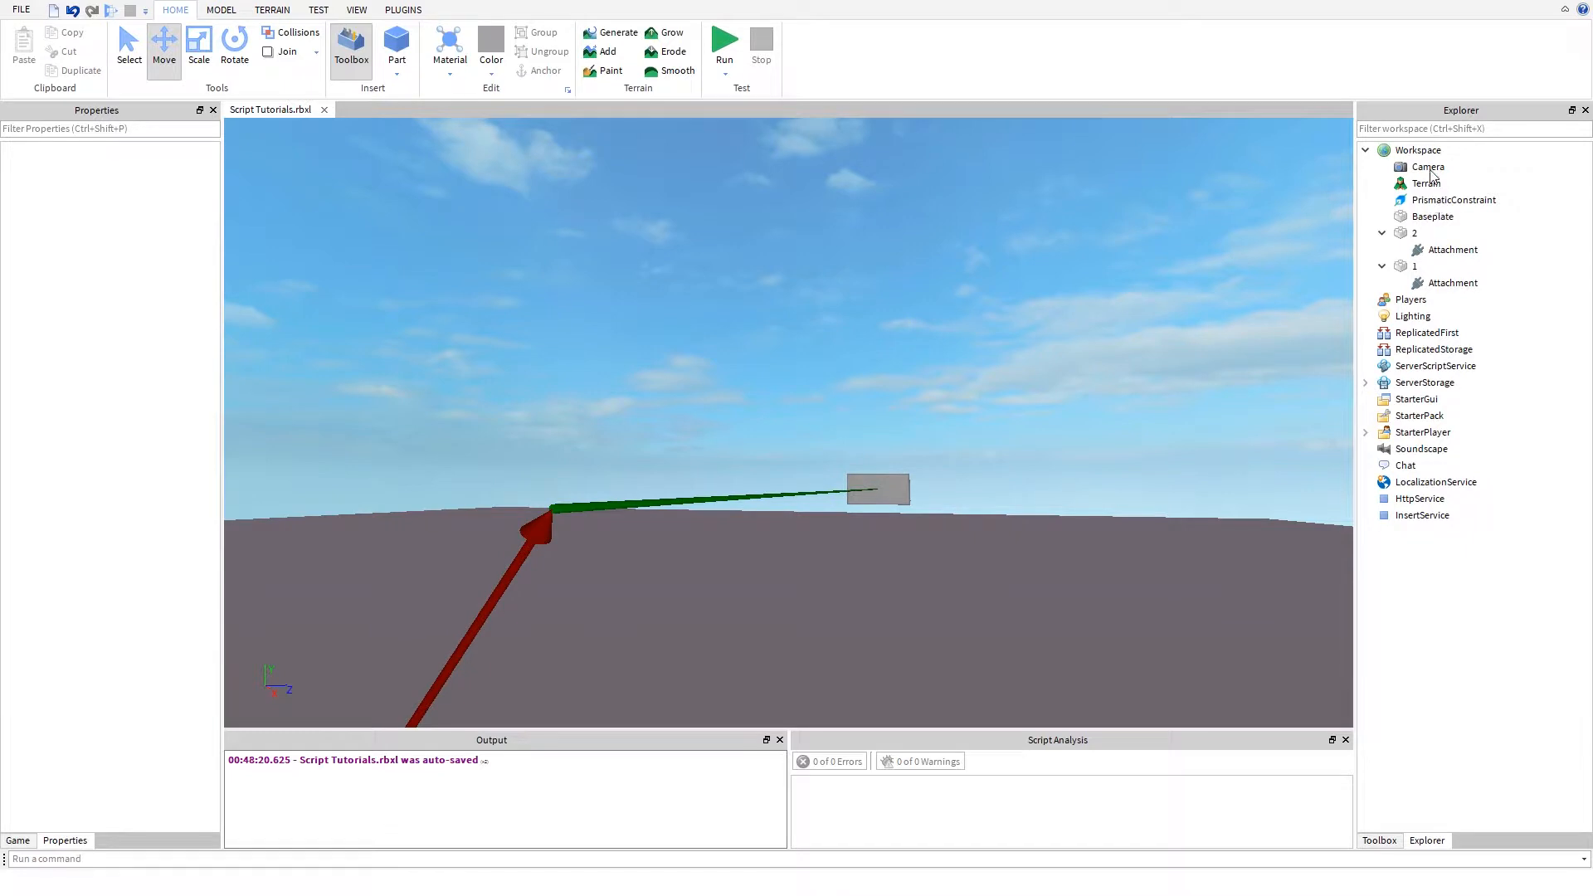
- Check the ActuatorType options offered for the PrismaticConstraint
{"action": "left_click", "coordinate": [1415, 202]}
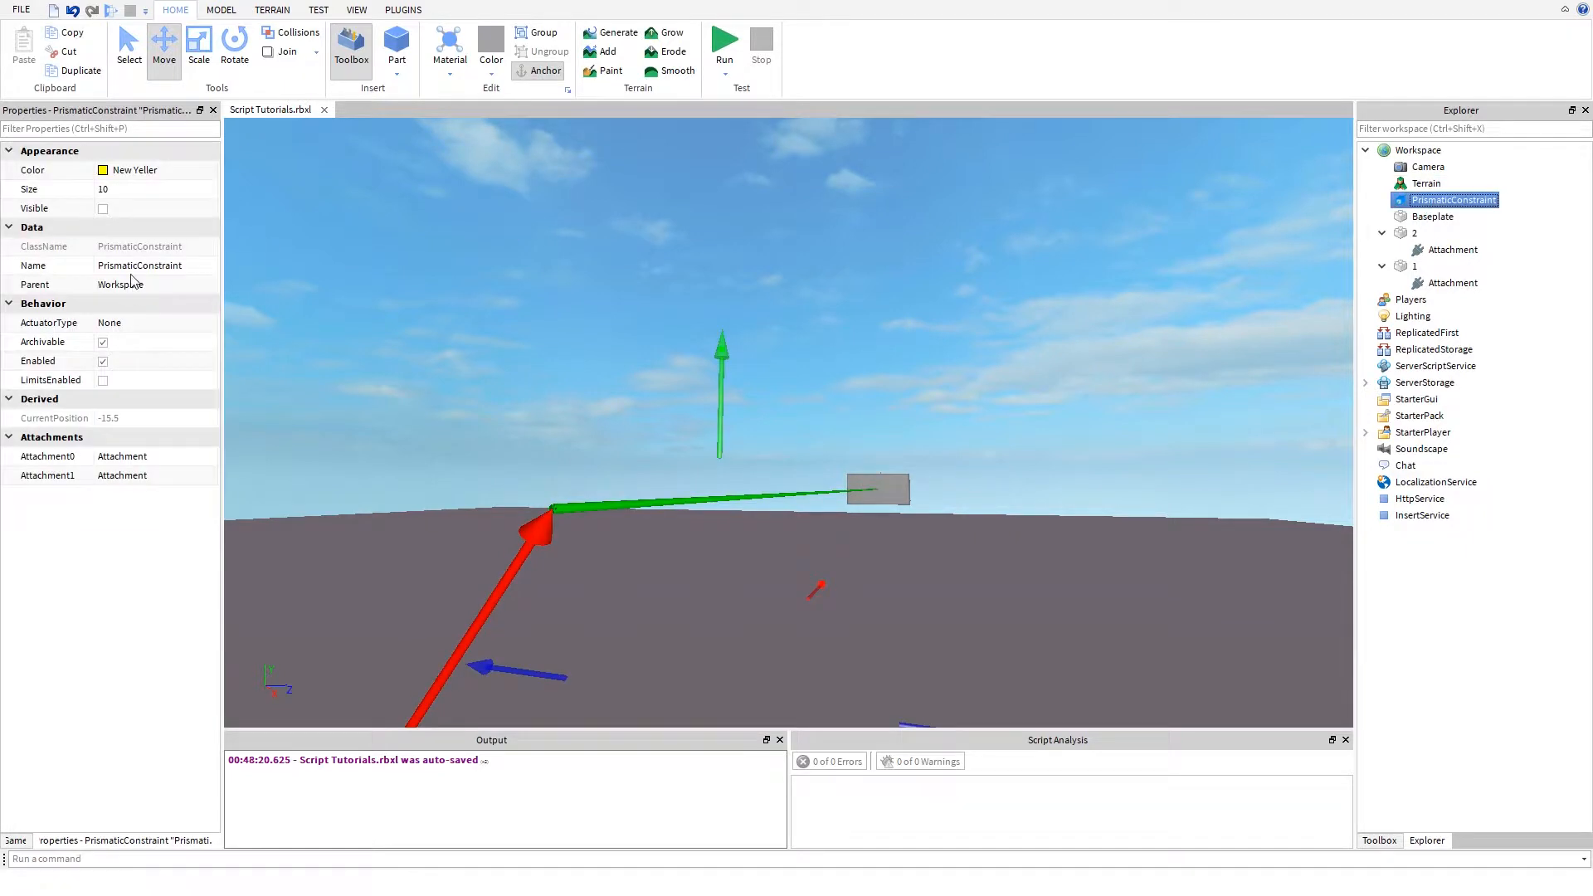
{"action": "left_click", "coordinate": [137, 325]}
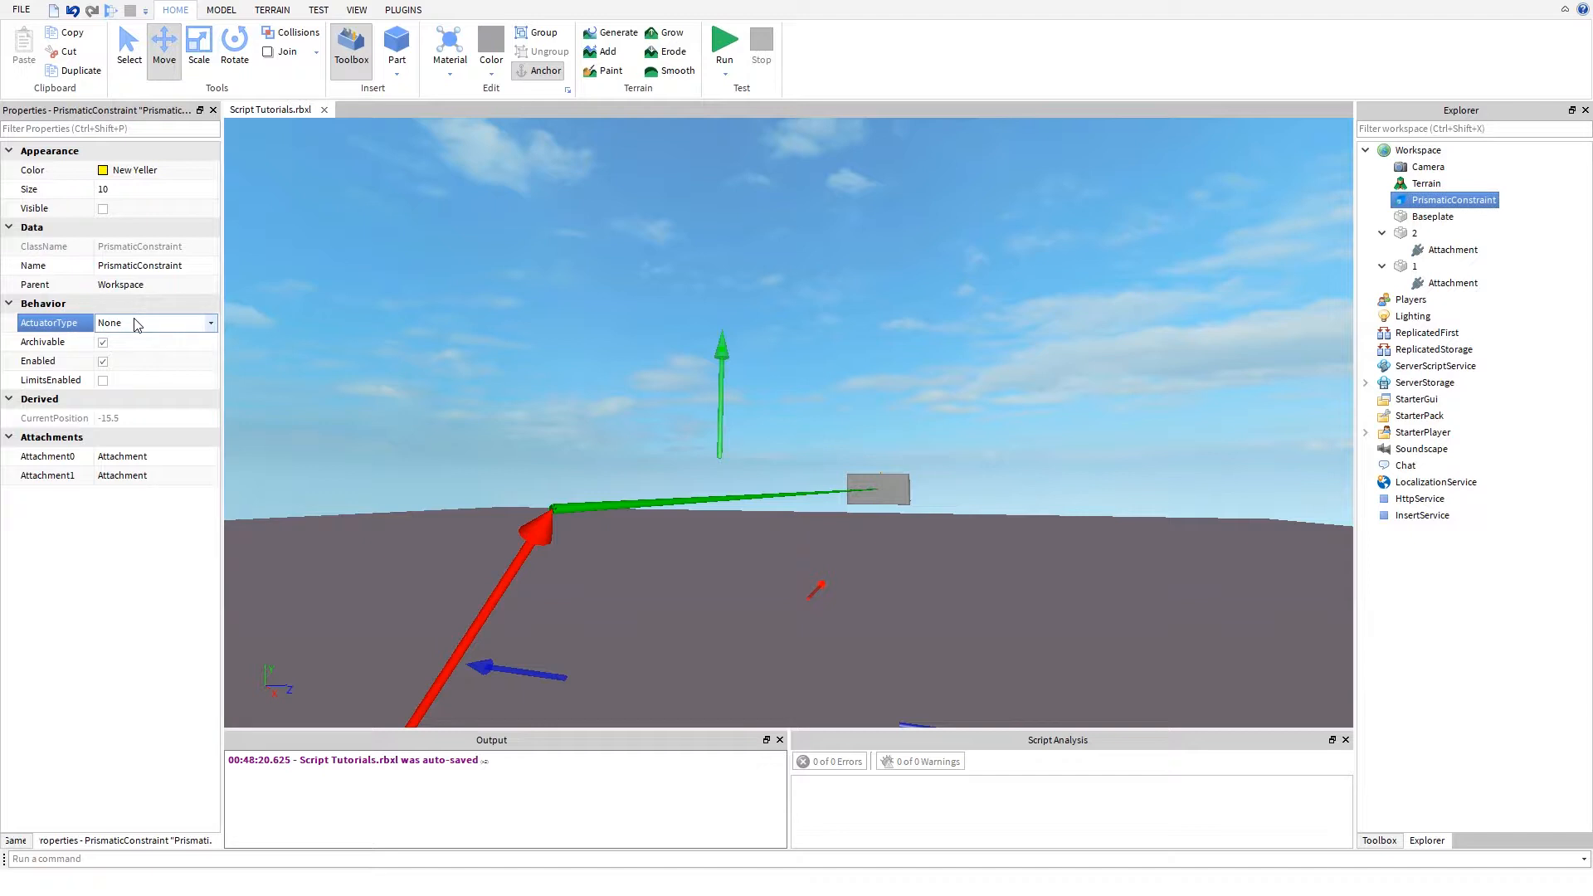
{"action": "left_click", "coordinate": [191, 330]}
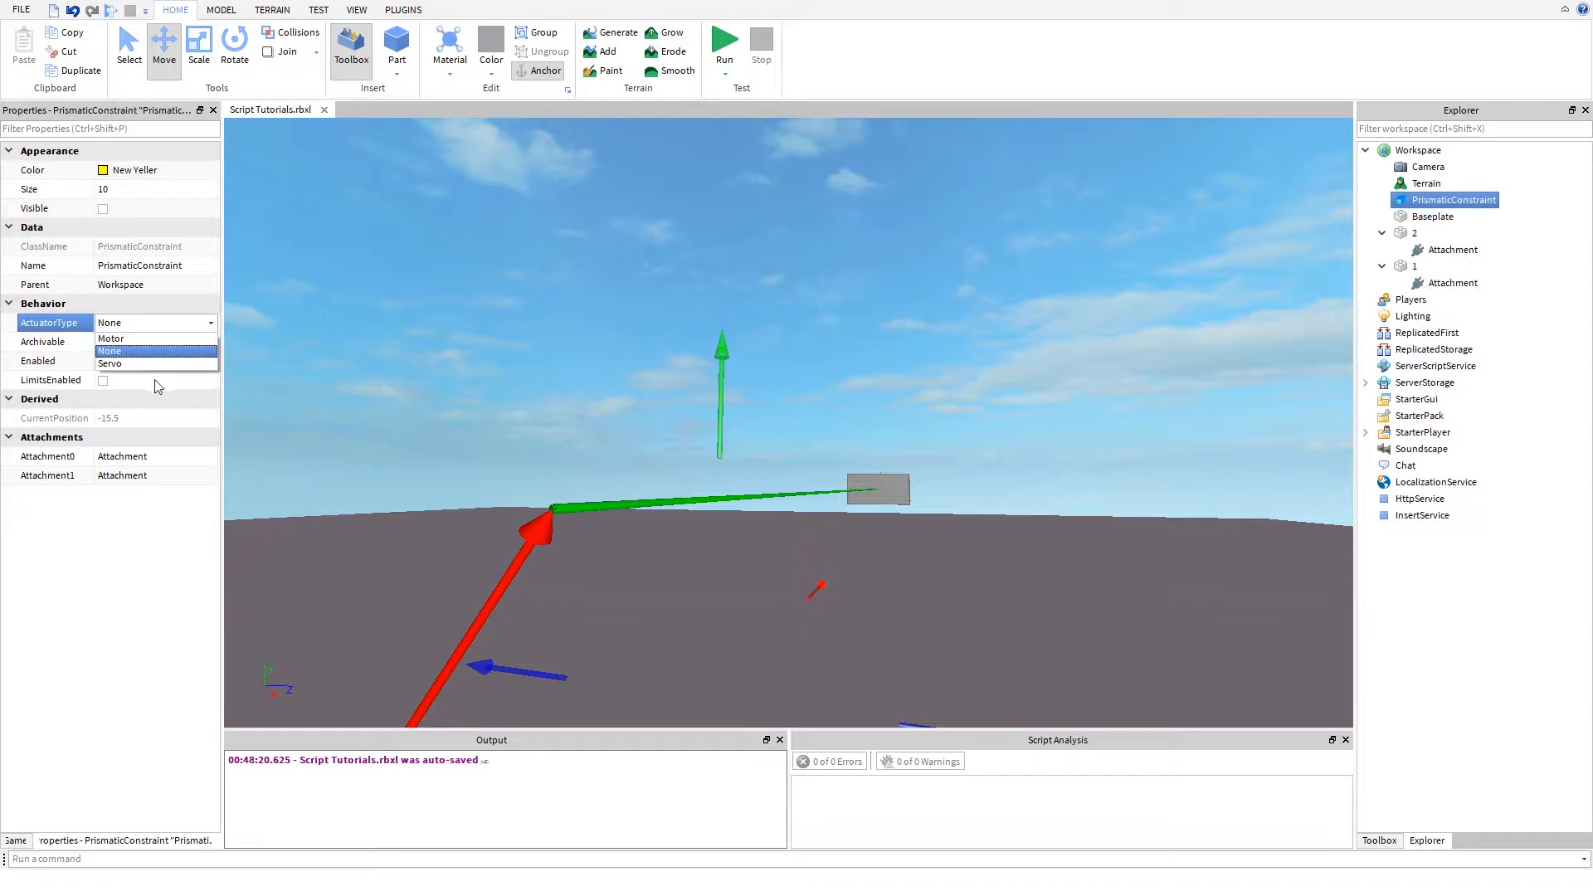
{"action": "left_click", "coordinate": [555, 363]}
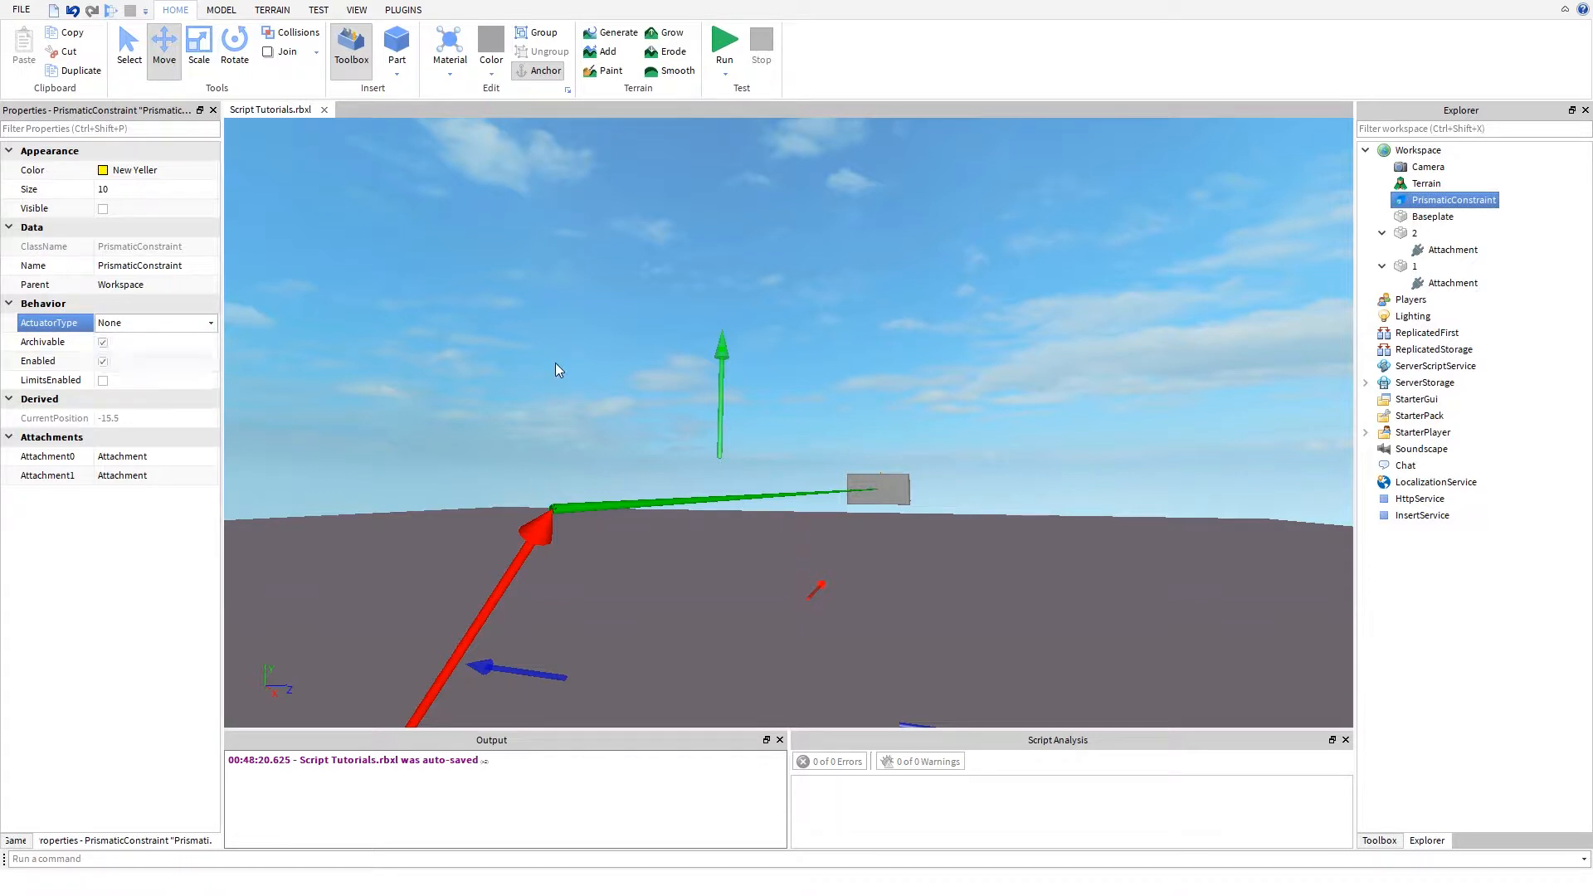
- Run the simulation and unanchor part 1 while it is running
{"action": "left_click", "coordinate": [556, 363]}
{"action": "right_click_drag", "start_coordinate": [555, 363], "coordinate": [555, 362]}
{"action": "key", "text": "s"}
{"action": "key", "text": "d"}
{"action": "left_click_drag", "start_coordinate": [555, 363], "coordinate": [702, 164]}
{"action": "key", "text": "s"}
{"action": "left_click", "coordinate": [717, 48]}
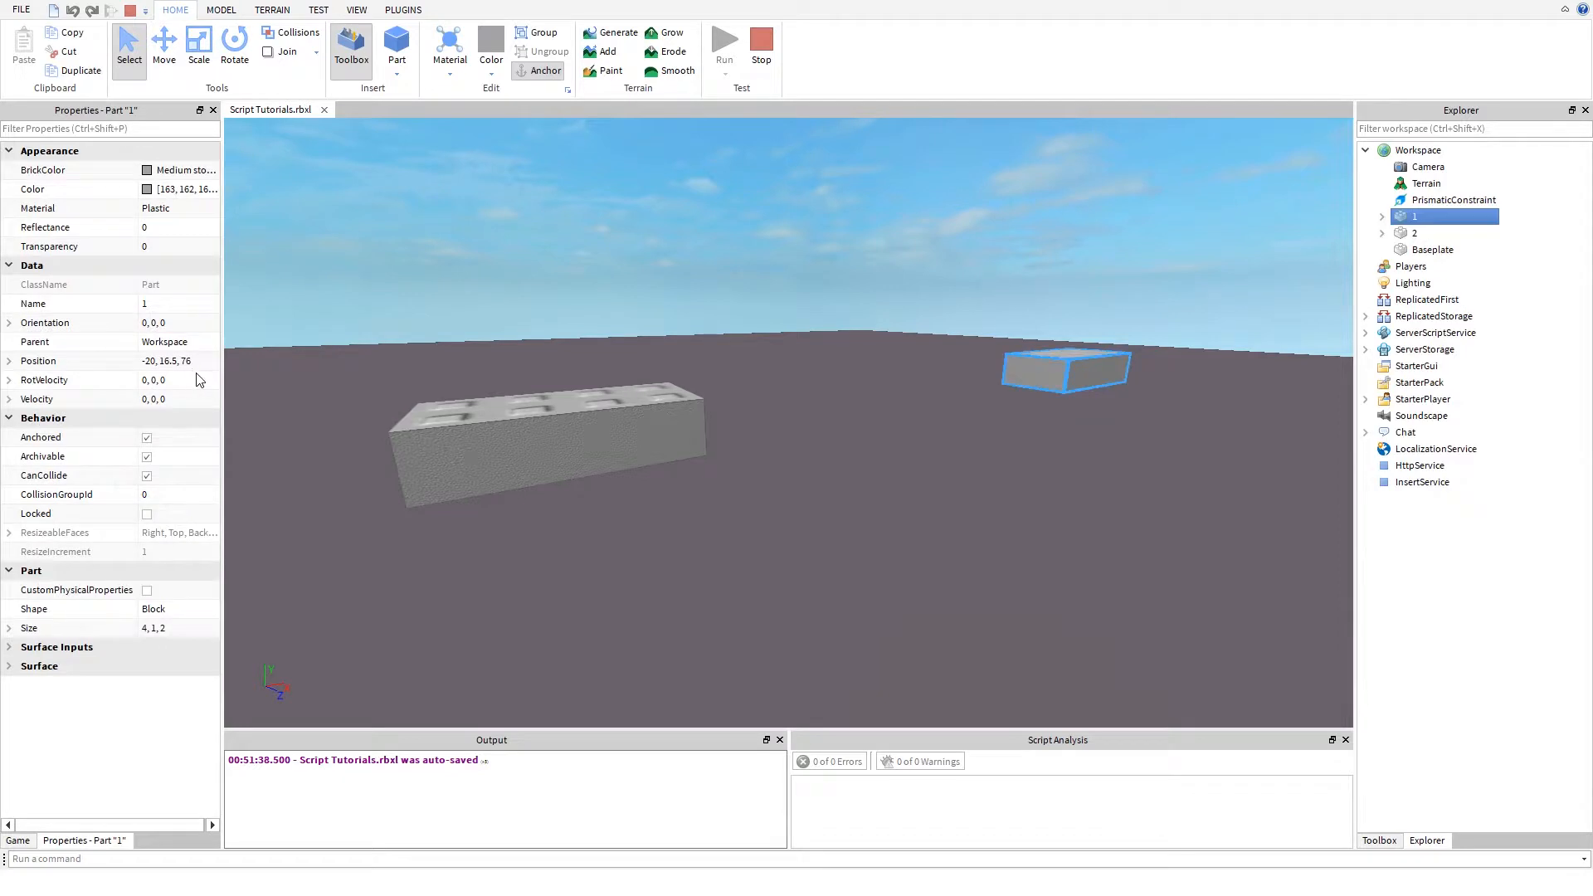
{"action": "left_click", "coordinate": [147, 438]}
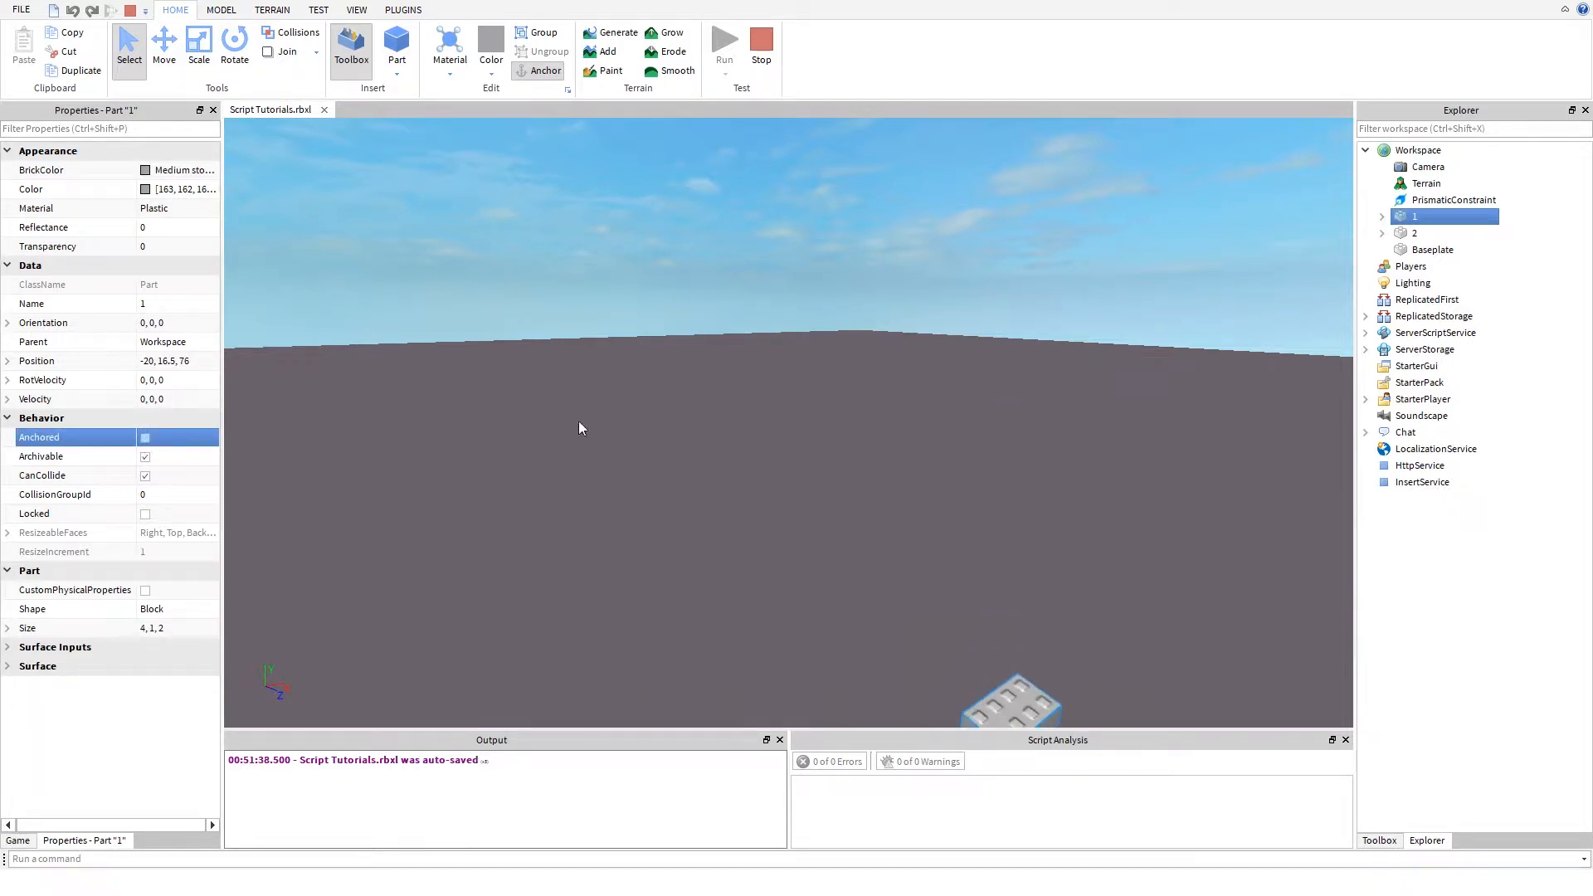
{"action": "mouse_move", "coordinate": [609, 491]}
{"action": "right_mouse_down"}
{"action": "mouse_move", "coordinate": [629, 466]}
{"action": "mouse_move", "coordinate": [626, 479]}
{"action": "right_mouse_up"}
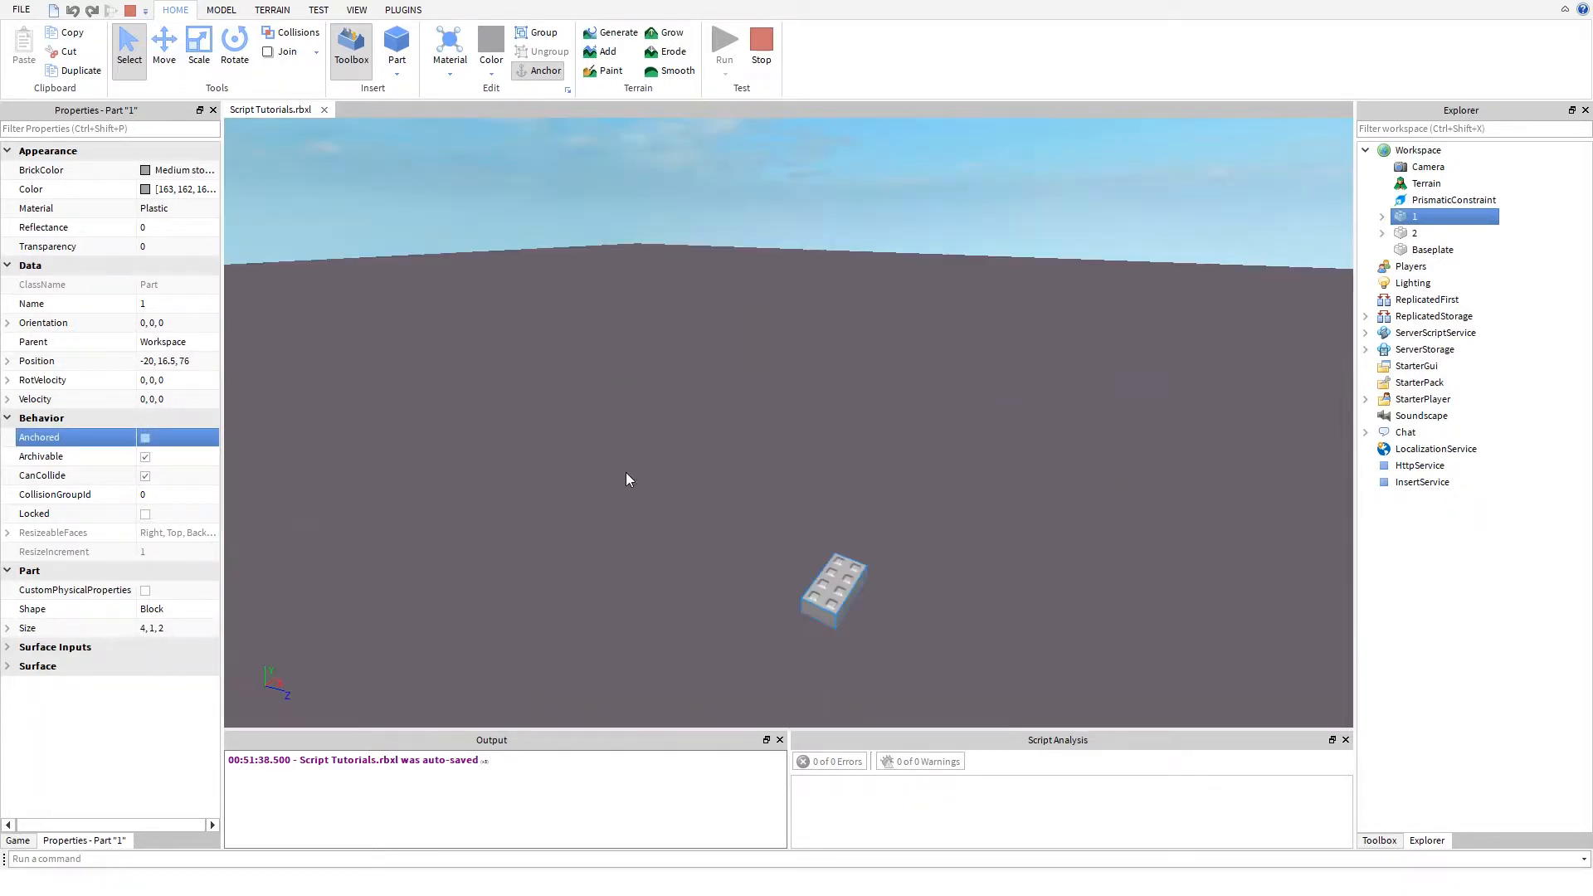
- Set the PrismaticConstraint's Size to 1 in the running simulation
{"action": "left_click", "coordinate": [1448, 200]}
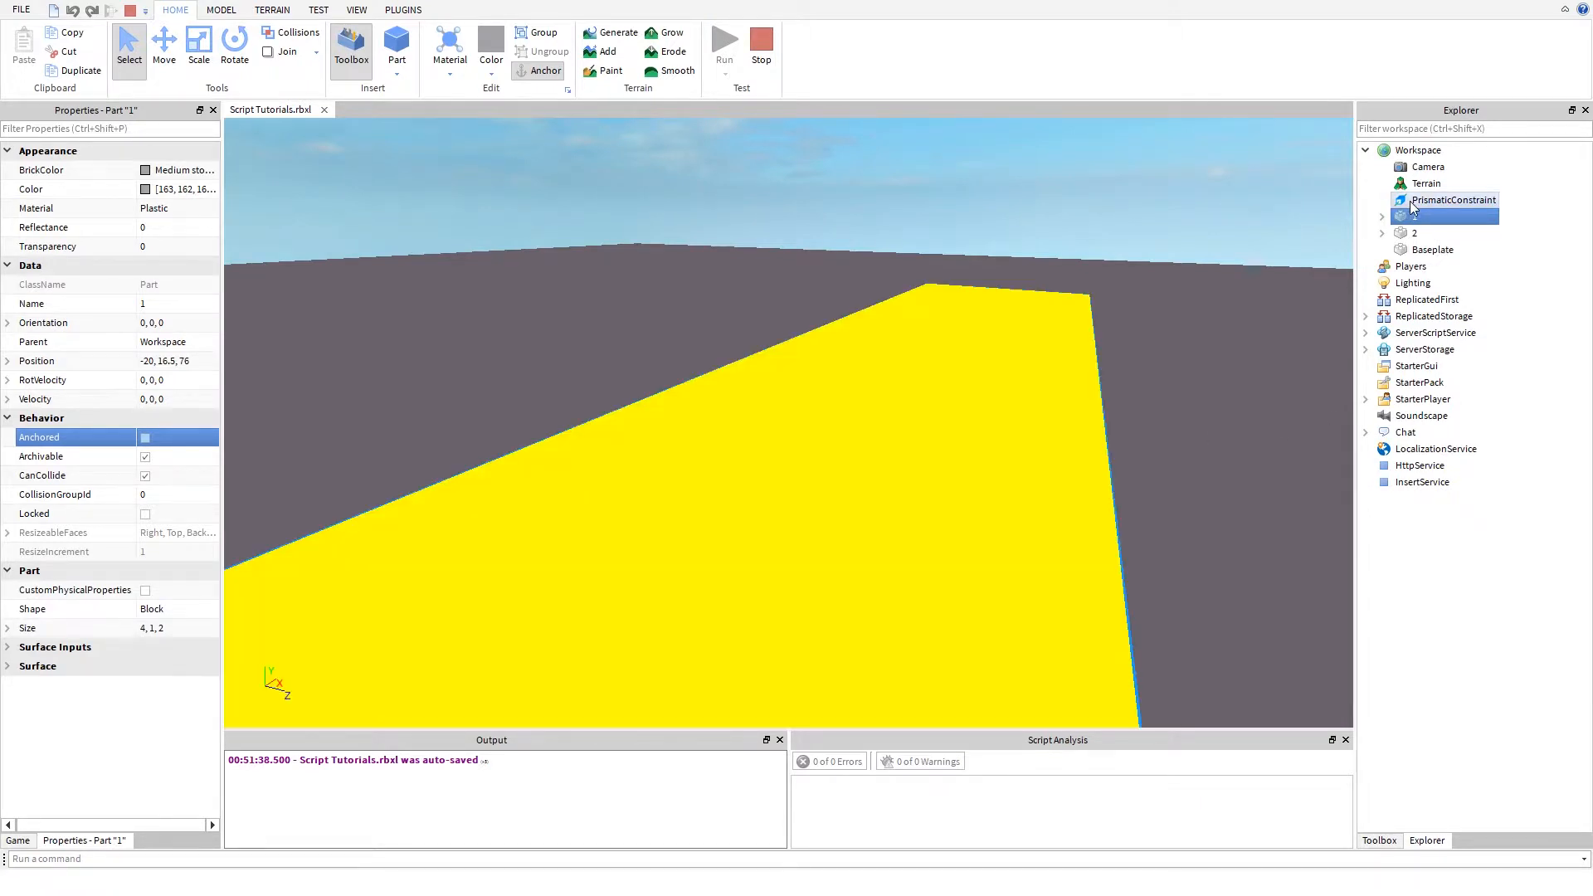
{"action": "scroll", "coordinate": [929, 403], "scroll_direction": "down", "scroll_amount": 6}
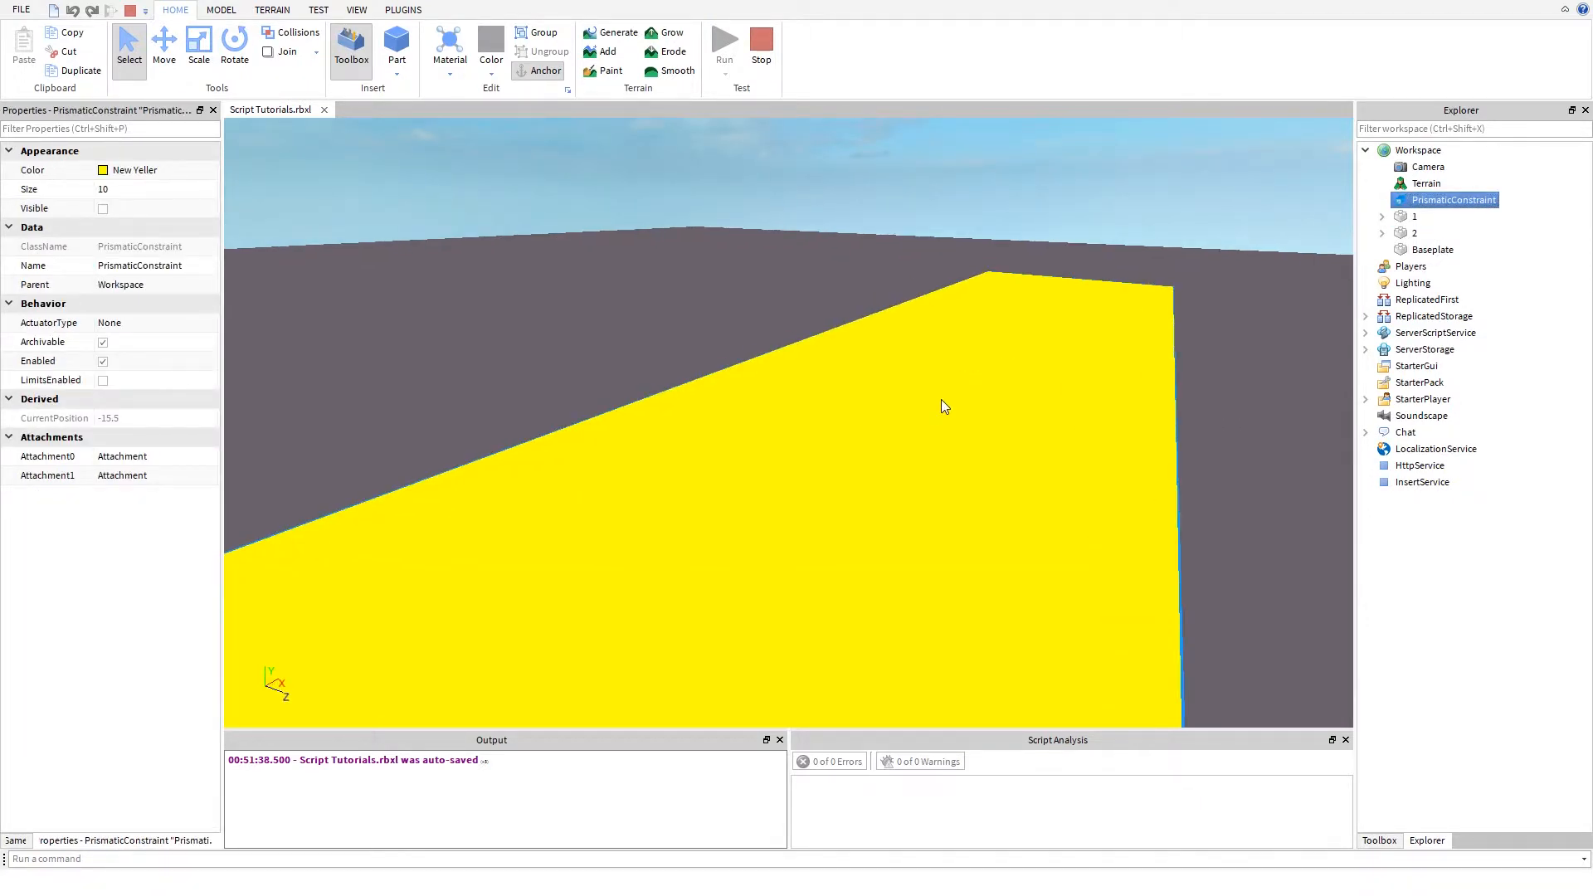
{"action": "mouse_move", "coordinate": [938, 399]}
{"action": "right_mouse_down"}
{"action": "mouse_move", "coordinate": [819, 435]}
{"action": "mouse_move", "coordinate": [979, 387]}
{"action": "mouse_move", "coordinate": [951, 390]}
{"action": "right_mouse_up"}
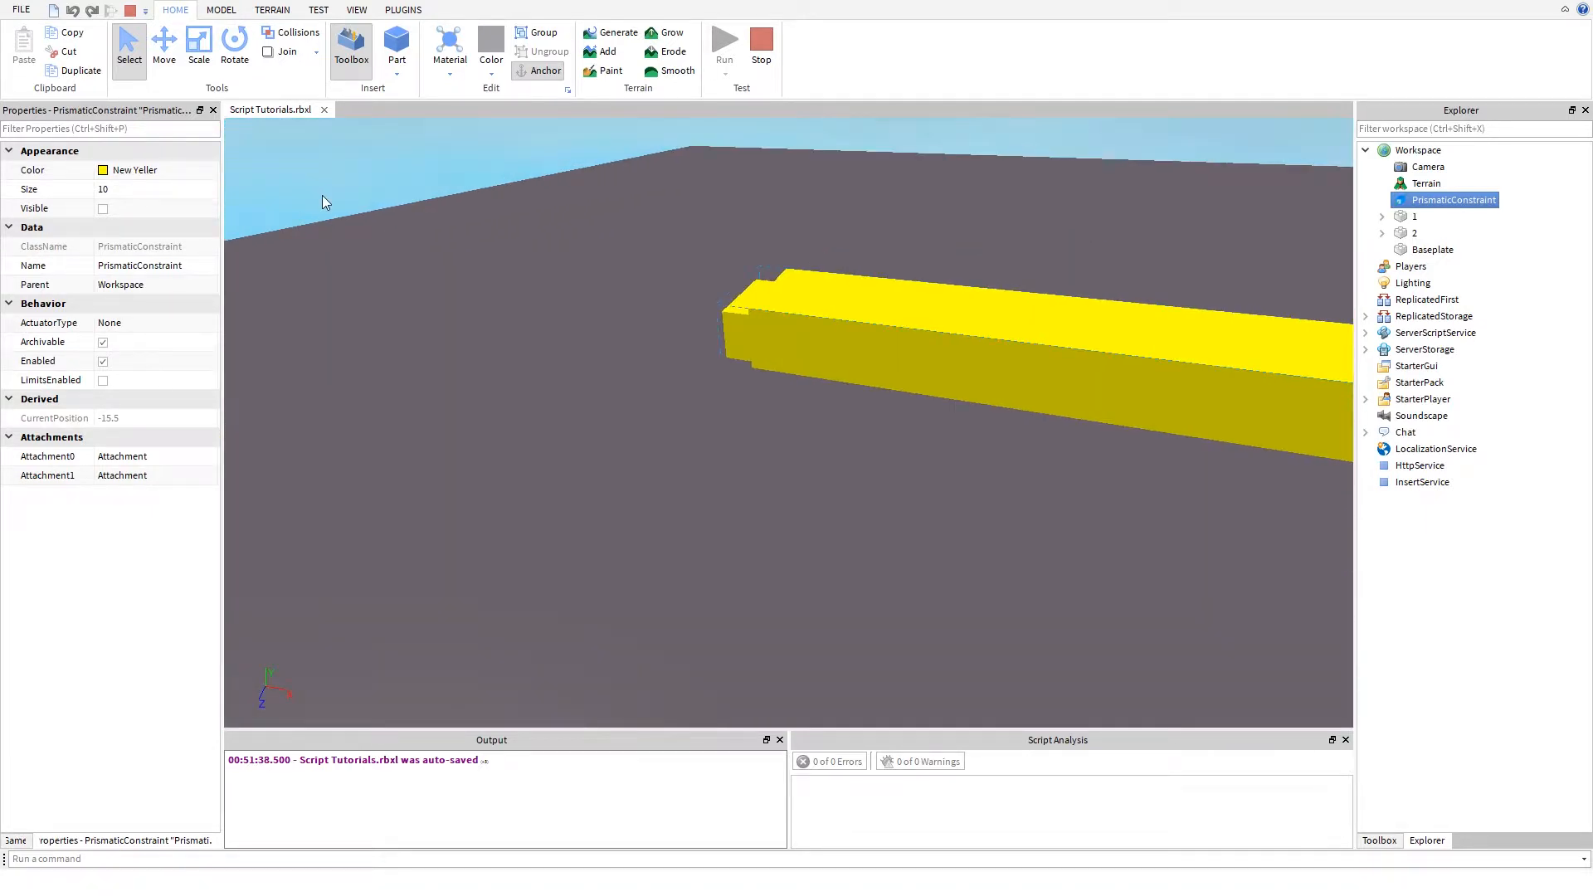
{"action": "left_click", "coordinate": [161, 190]}
{"action": "type", "text": "1"}
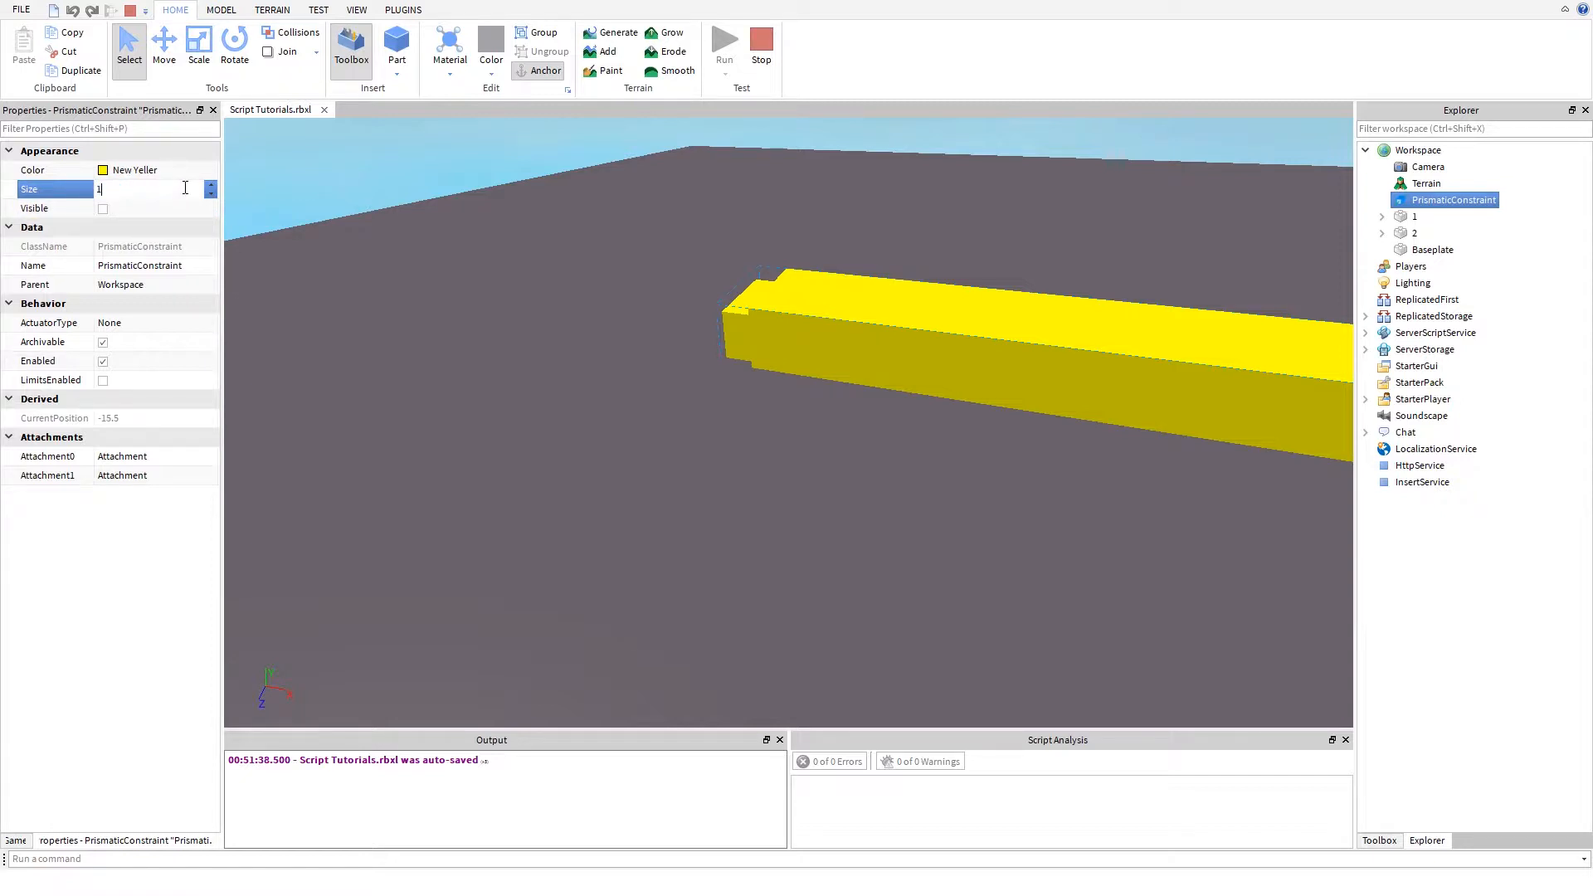
{"action": "key", "text": "Return"}
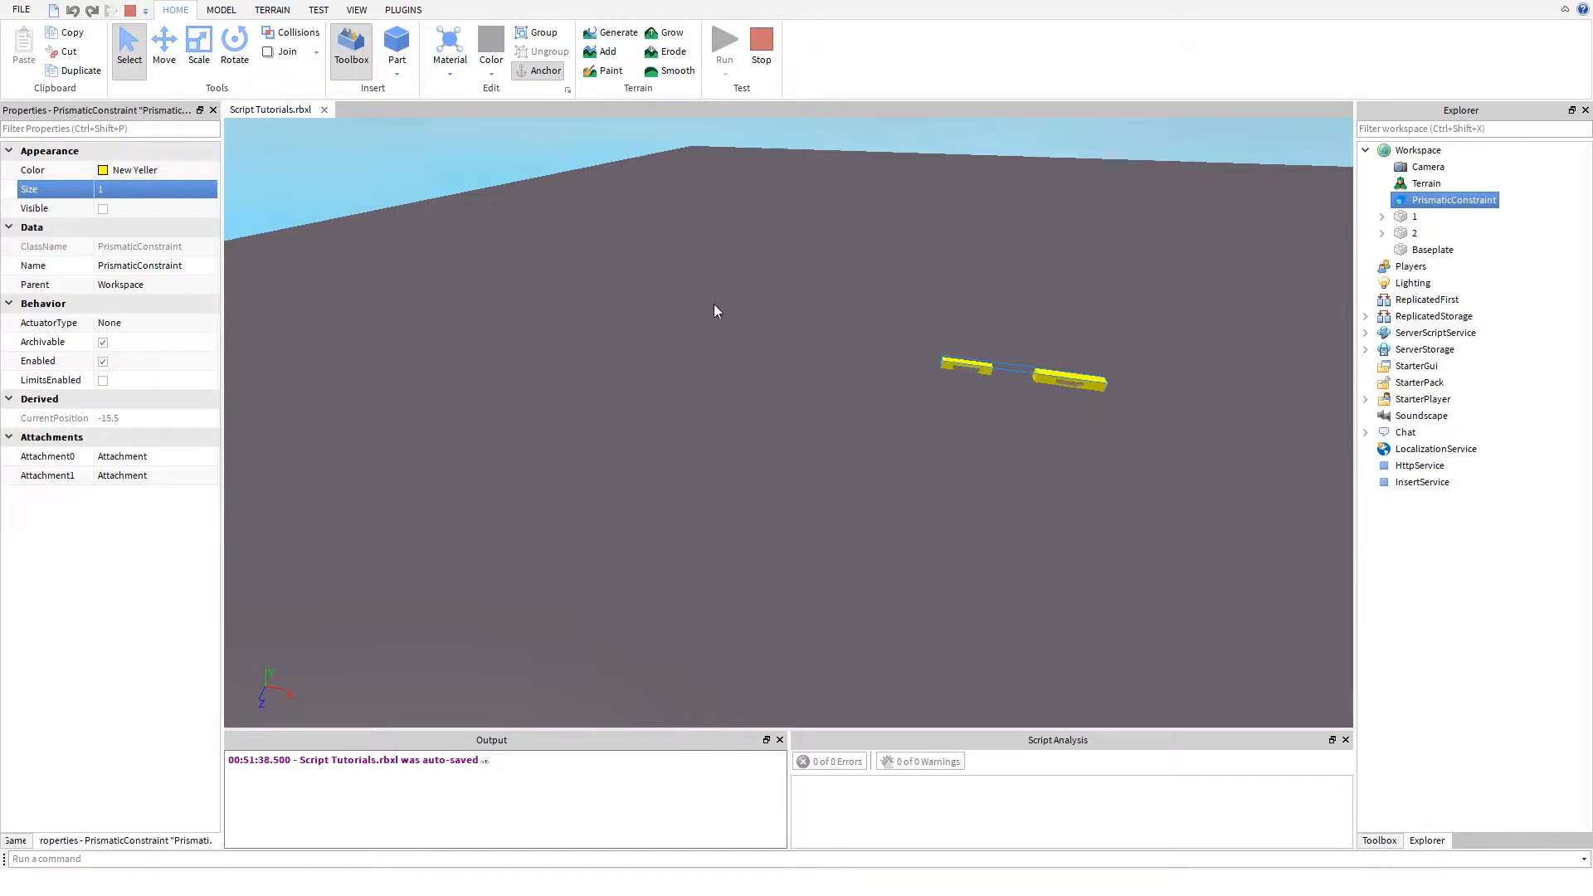
- Examine the yellow constraint shapes around both parts in the running simulation from closer up
{"action": "right_click_drag", "start_coordinate": [715, 310], "coordinate": [639, 335]}
{"action": "key", "text": "w"}
{"action": "key", "text": "w"}
{"action": "key", "text": "s"}
{"action": "key", "text": "w"}
{"action": "key", "text": "s"}
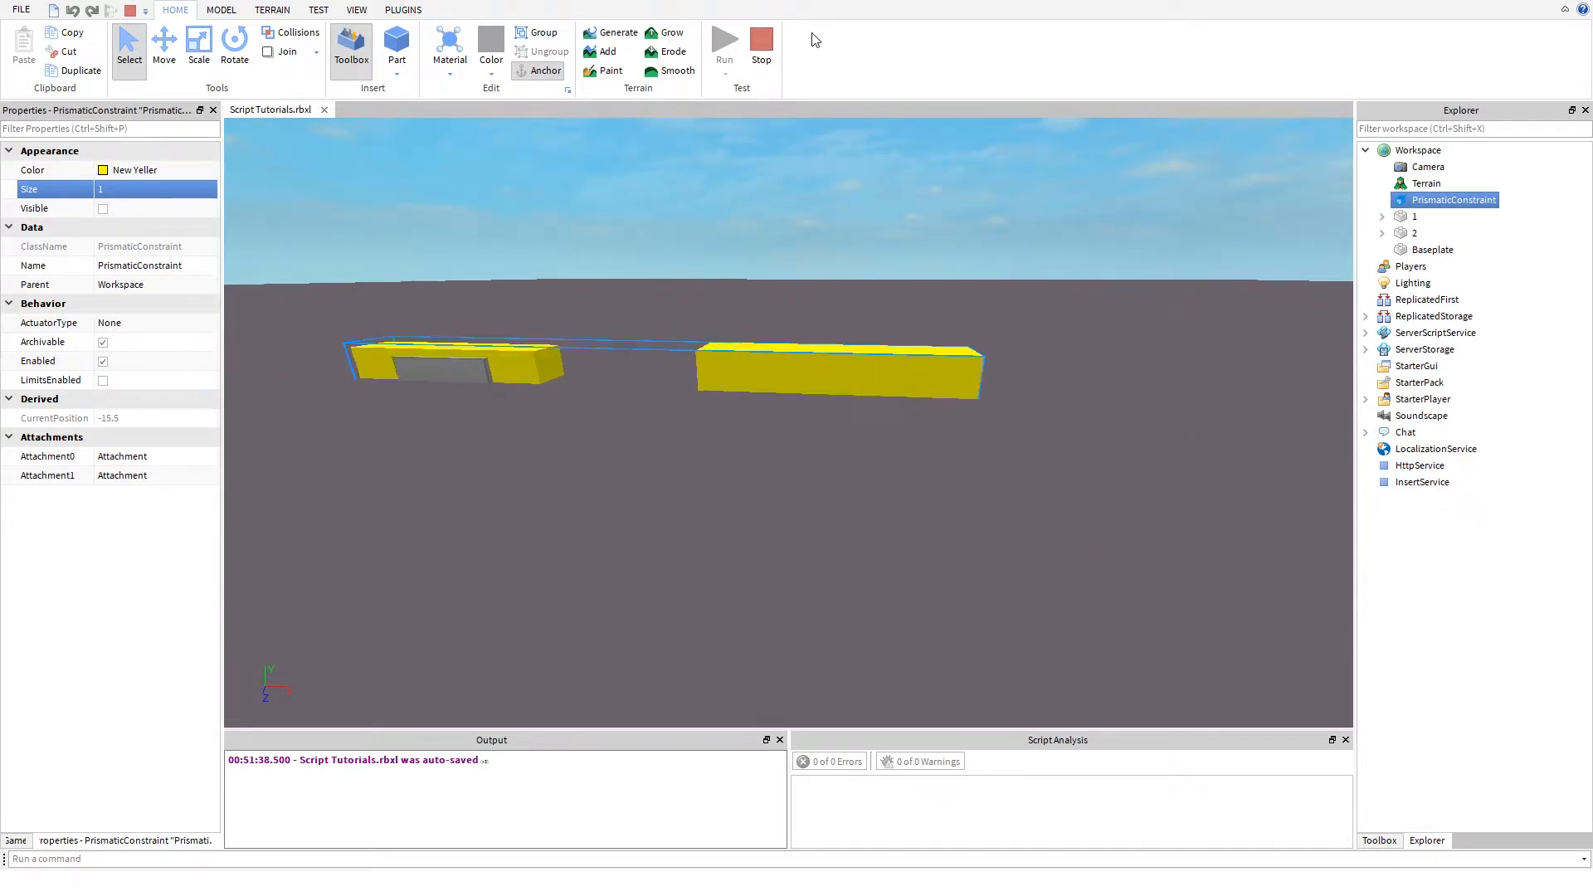
- Stop the simulation and delete the PrismaticConstraint from the Workspace
{"action": "left_click", "coordinate": [762, 41]}
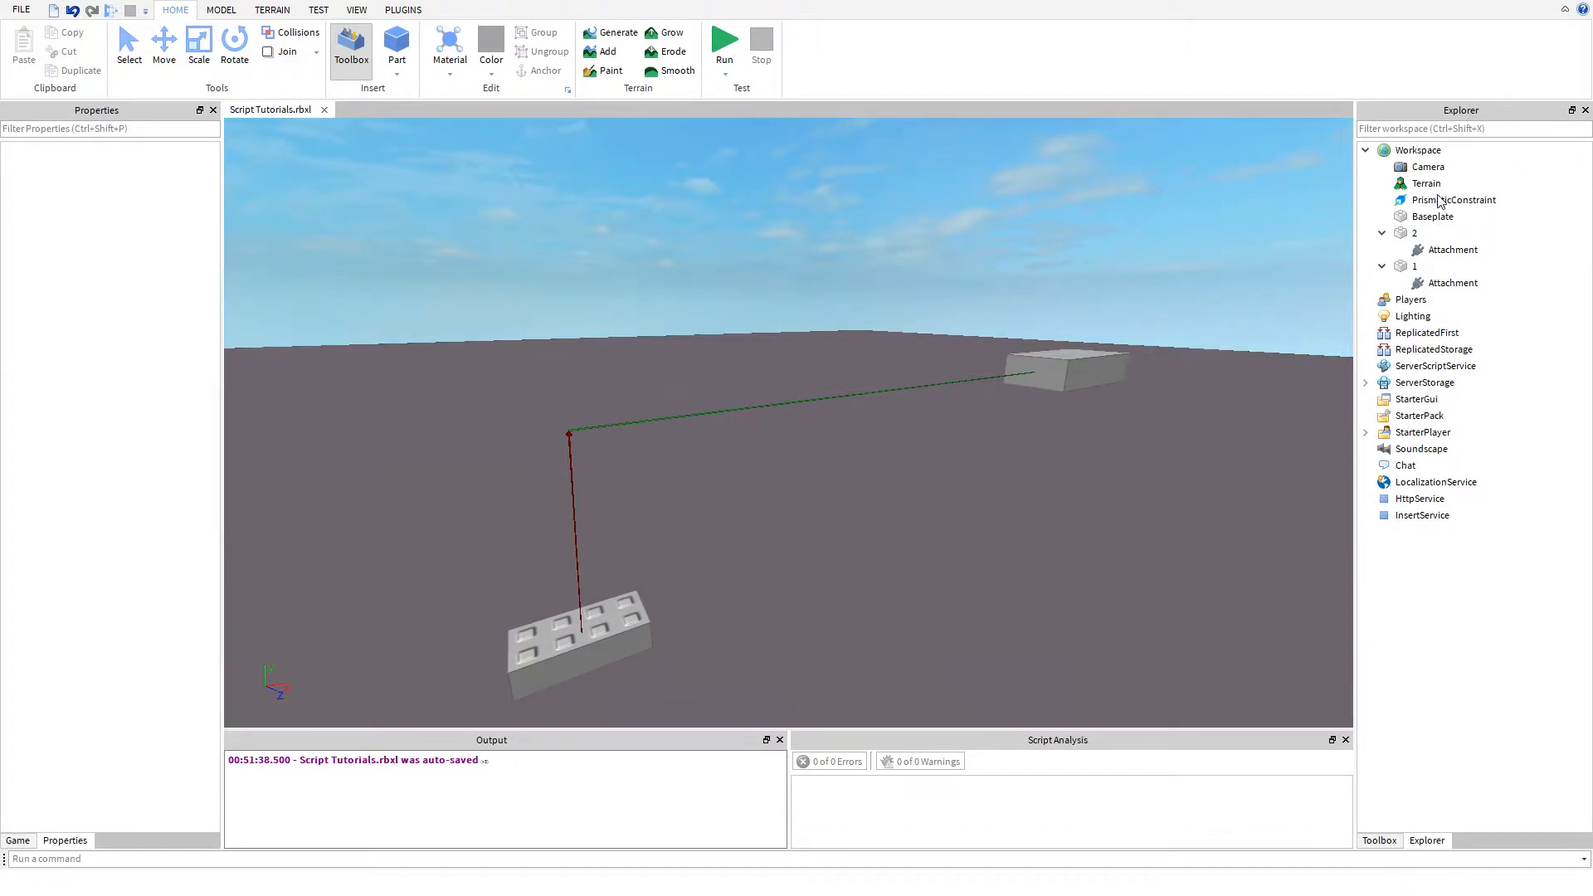
{"action": "left_click", "coordinate": [1440, 202]}
{"action": "key", "text": "ctrl+2"}
{"action": "key", "text": "Delete"}
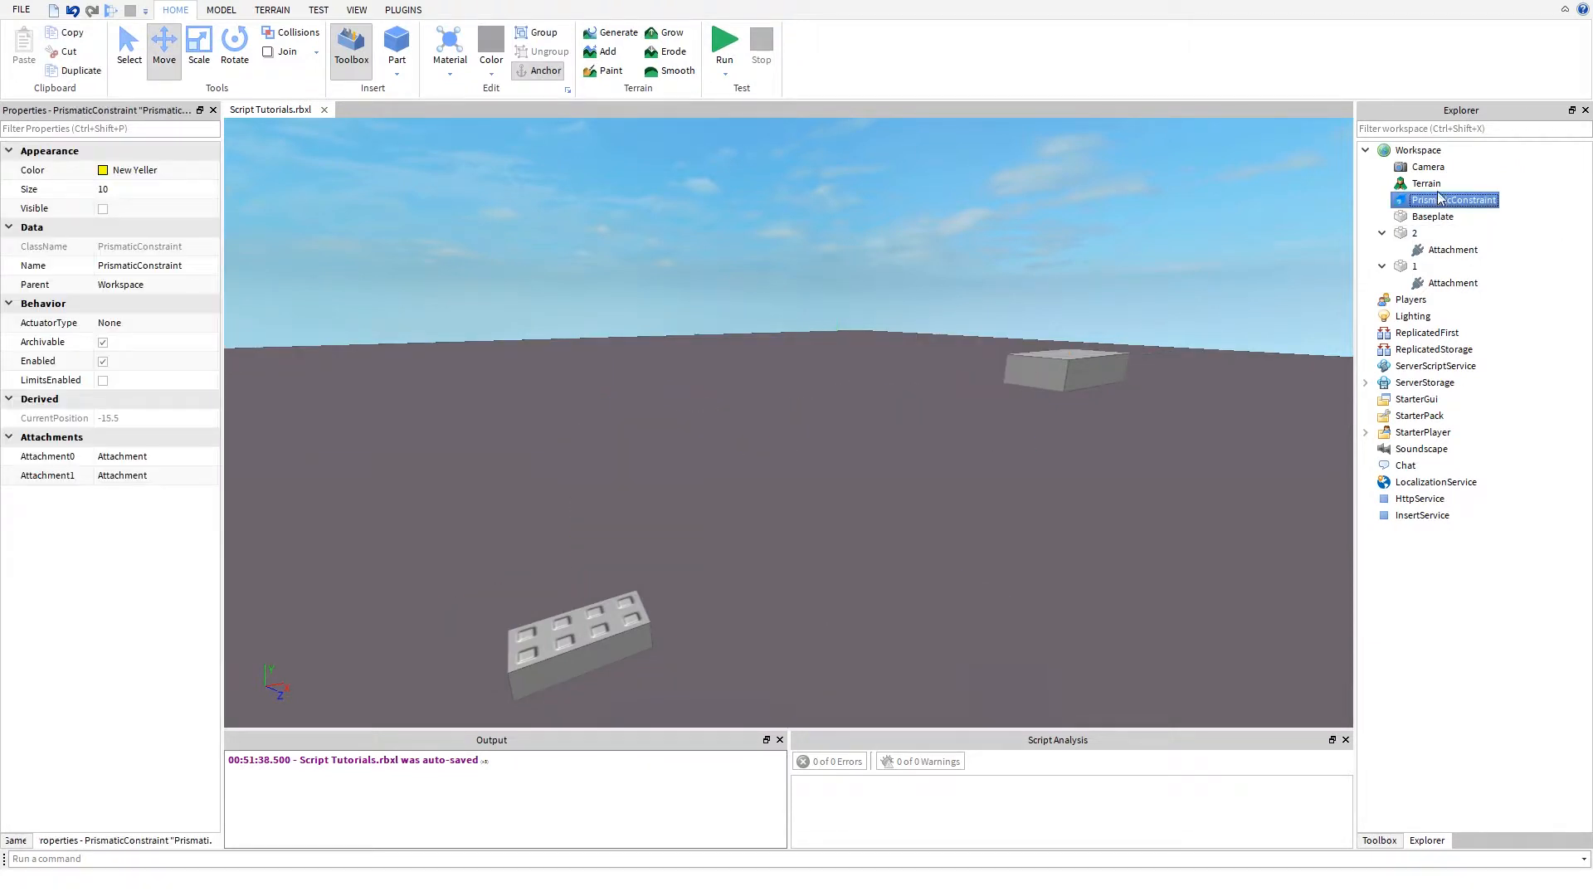
- Insert a RodConstraint into the Workspace
{"action": "left_click", "coordinate": [1434, 151]}
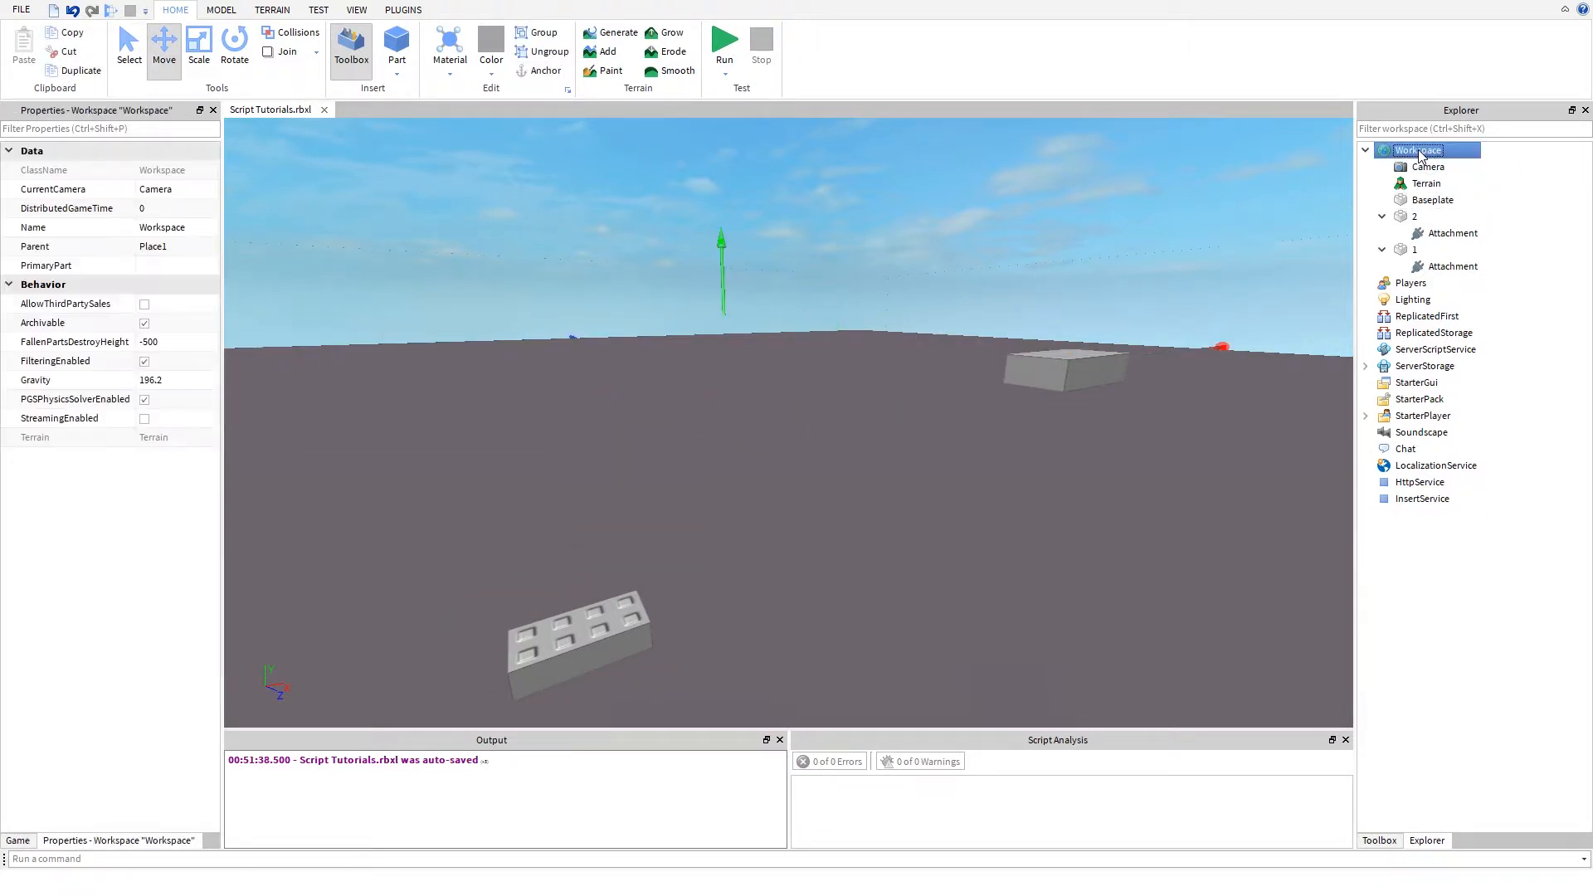
{"action": "right_click", "coordinate": [1435, 152]}
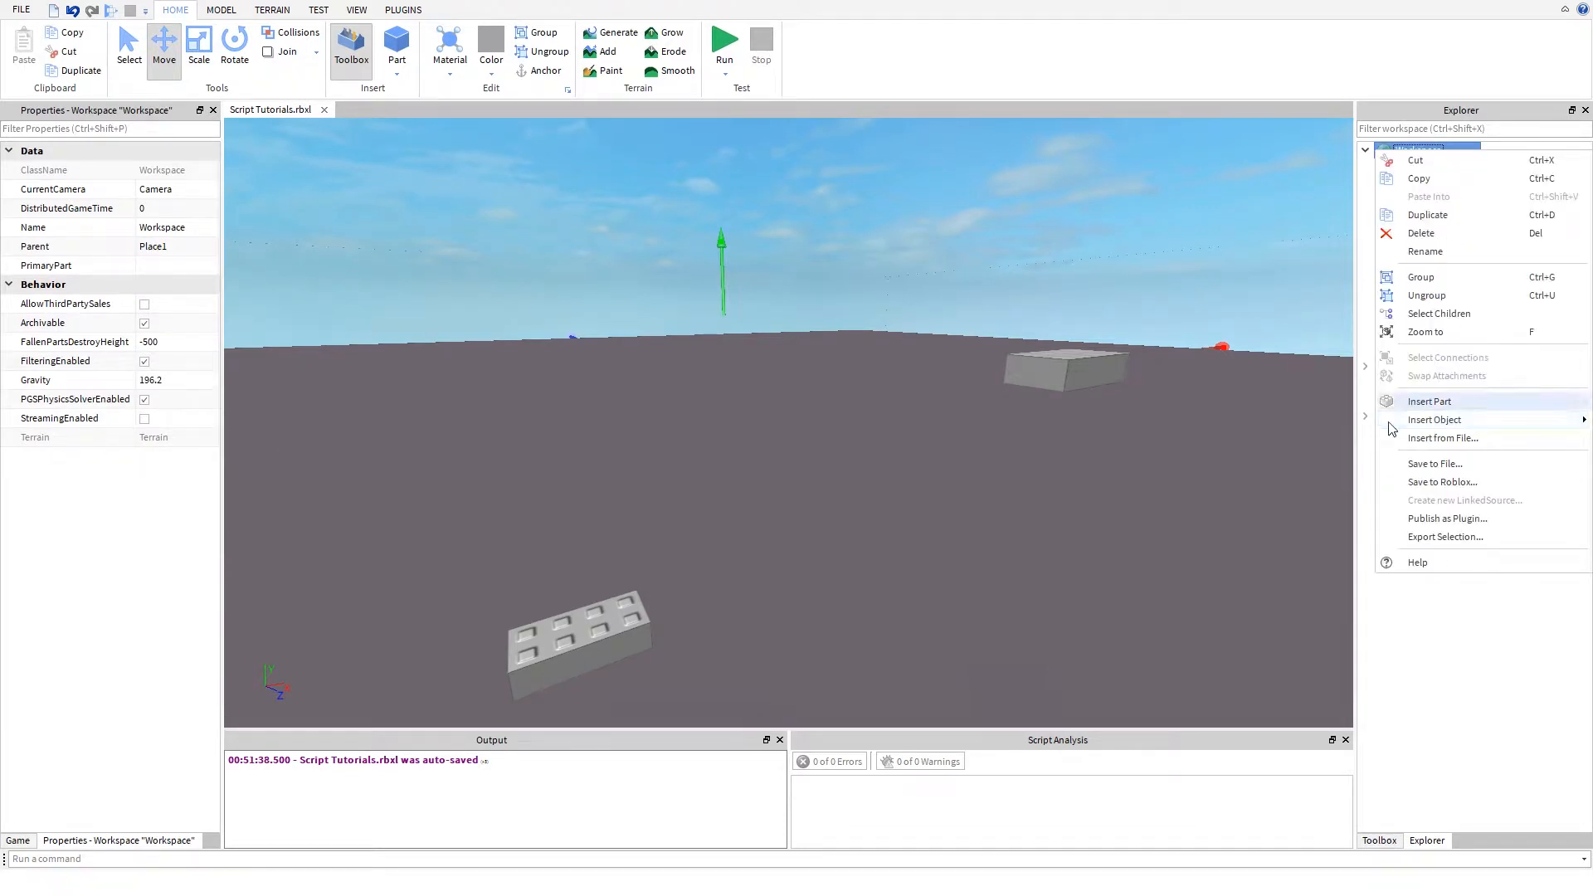
{"action": "mouse_move", "coordinate": [1389, 423]}
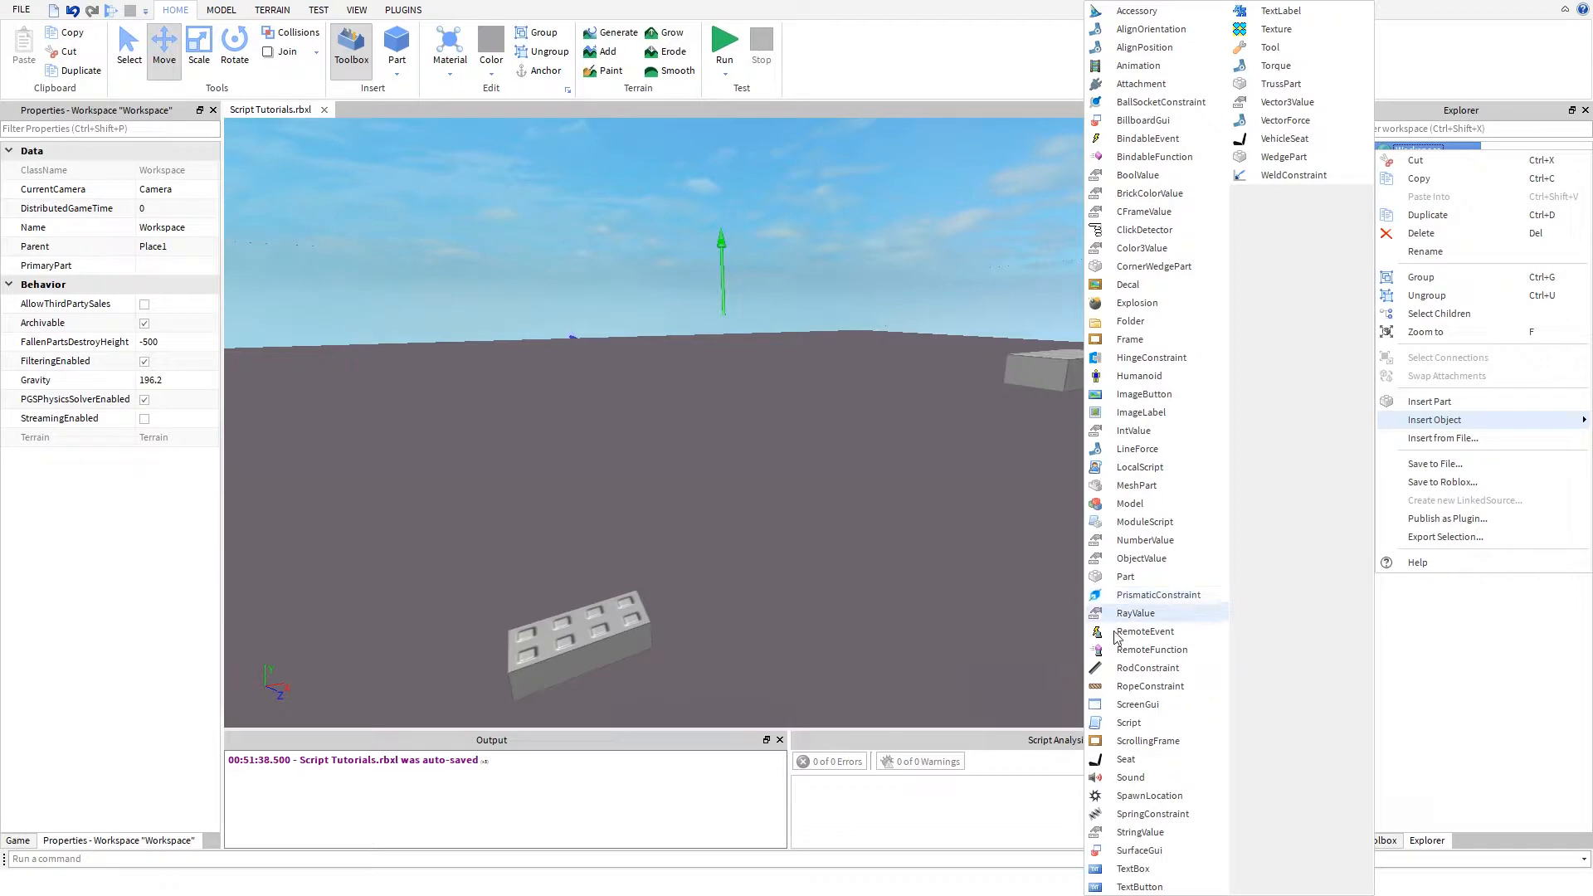
{"action": "left_click", "coordinate": [1117, 669]}
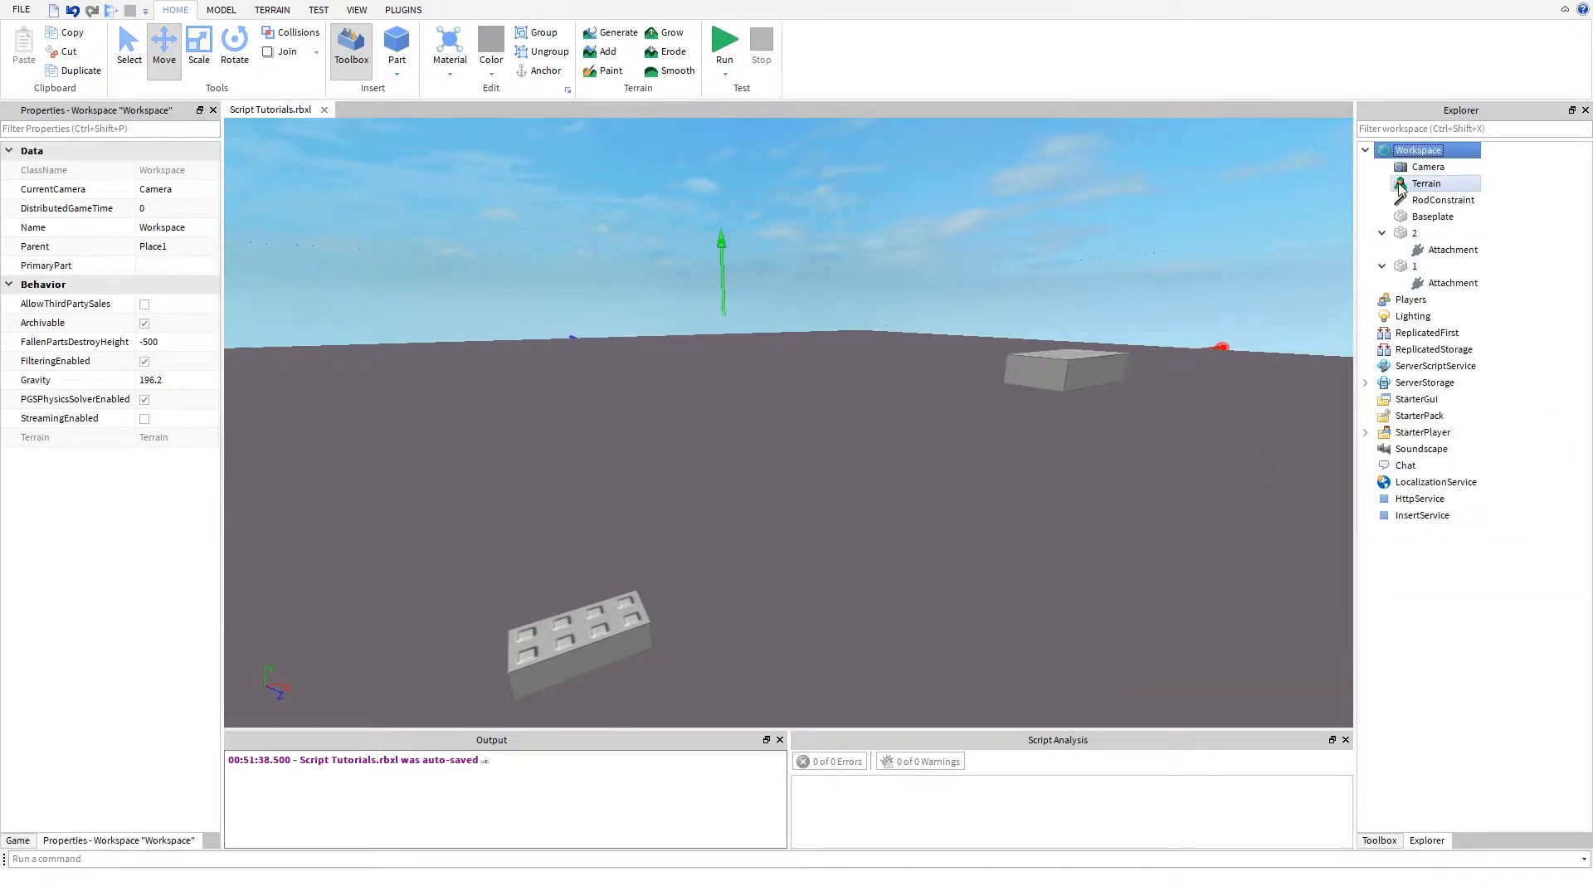
- Link the RodConstraint to both parts, with part 1's attachment as Attachment0 and part 2's attachment as Attachment1
{"action": "mouse_move", "coordinate": [818, 346]}
{"action": "right_mouse_down"}
{"action": "mouse_move", "coordinate": [738, 350]}
{"action": "mouse_move", "coordinate": [794, 352]}
{"action": "mouse_move", "coordinate": [744, 375]}
{"action": "mouse_move", "coordinate": [790, 353]}
{"action": "right_mouse_up"}
{"action": "key", "text": "d"}
{"action": "key", "text": "w"}
{"action": "key", "text": "a"}
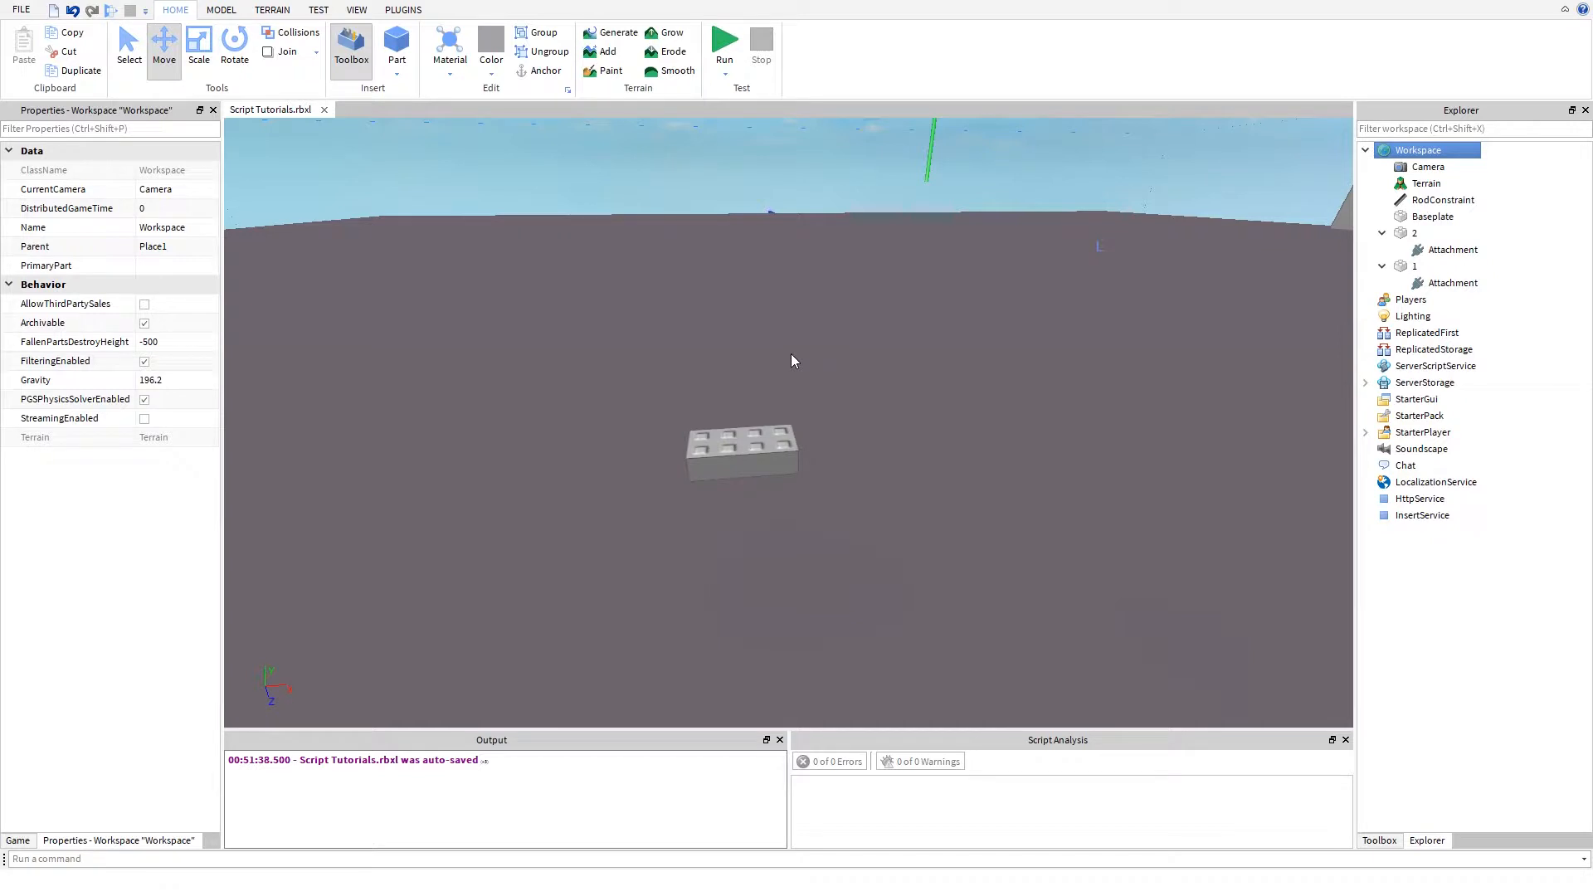
{"action": "right_click_drag", "start_coordinate": [790, 354], "coordinate": [790, 353]}
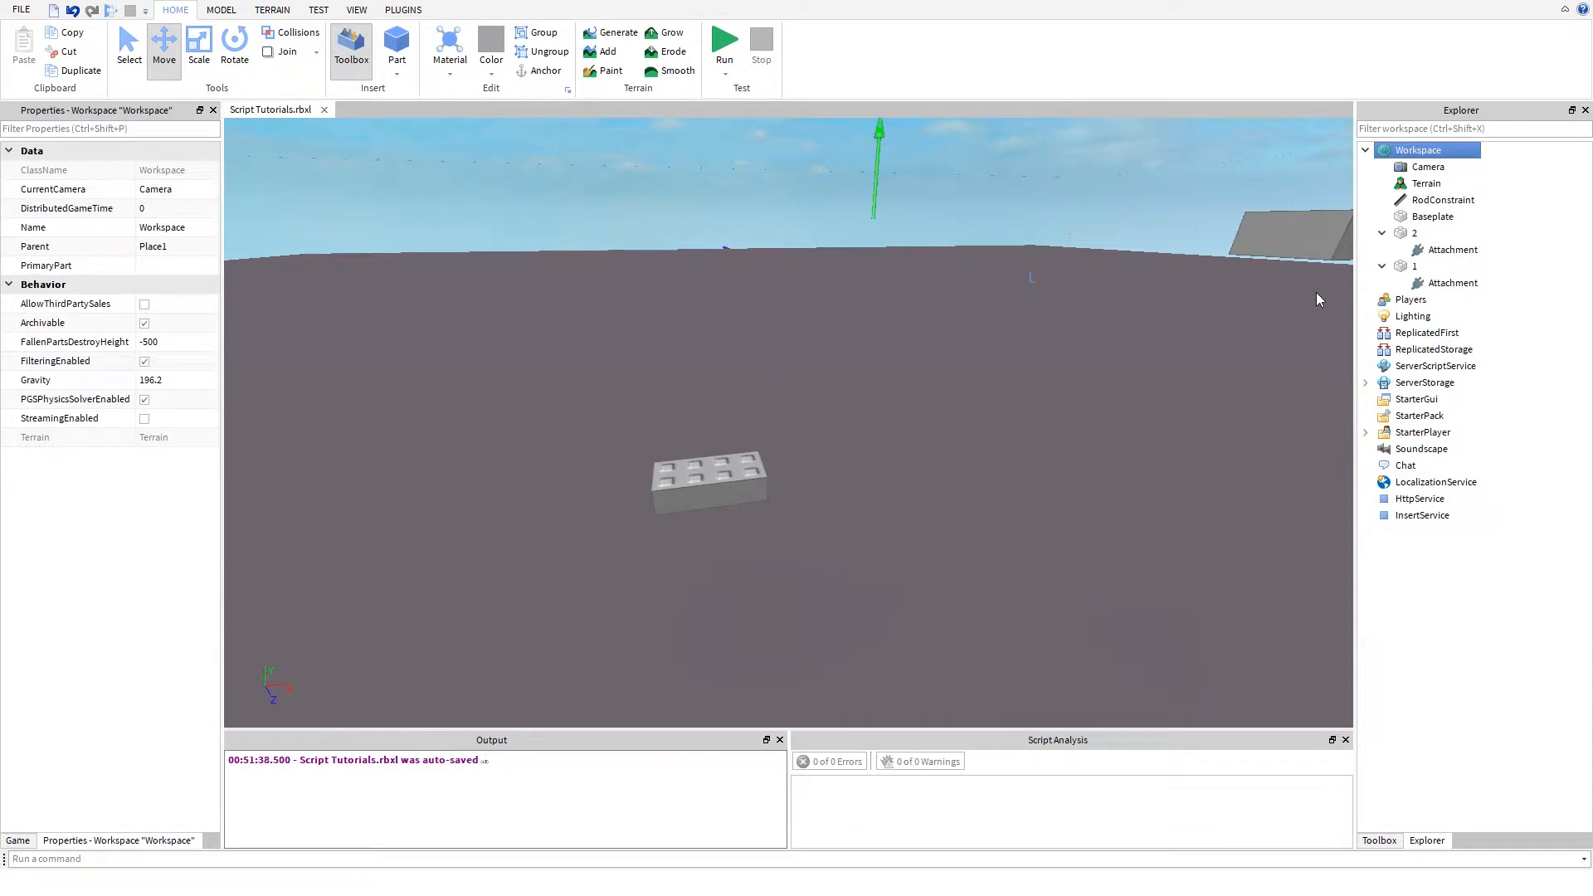
{"action": "left_click", "coordinate": [1443, 200]}
{"action": "left_click", "coordinate": [153, 456]}
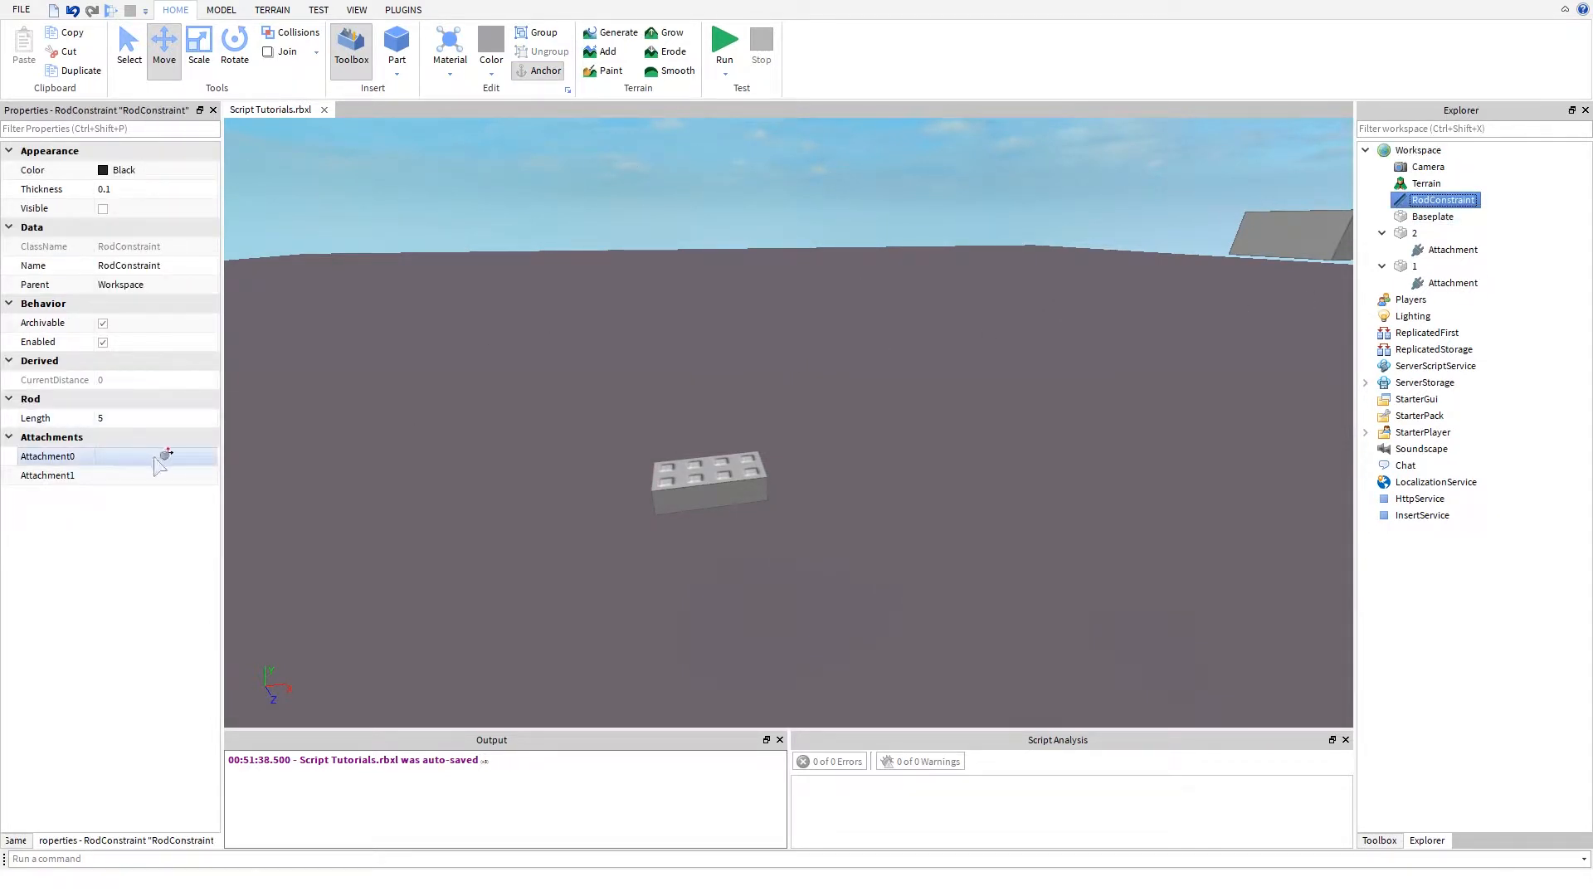
{"action": "left_click", "coordinate": [1421, 249]}
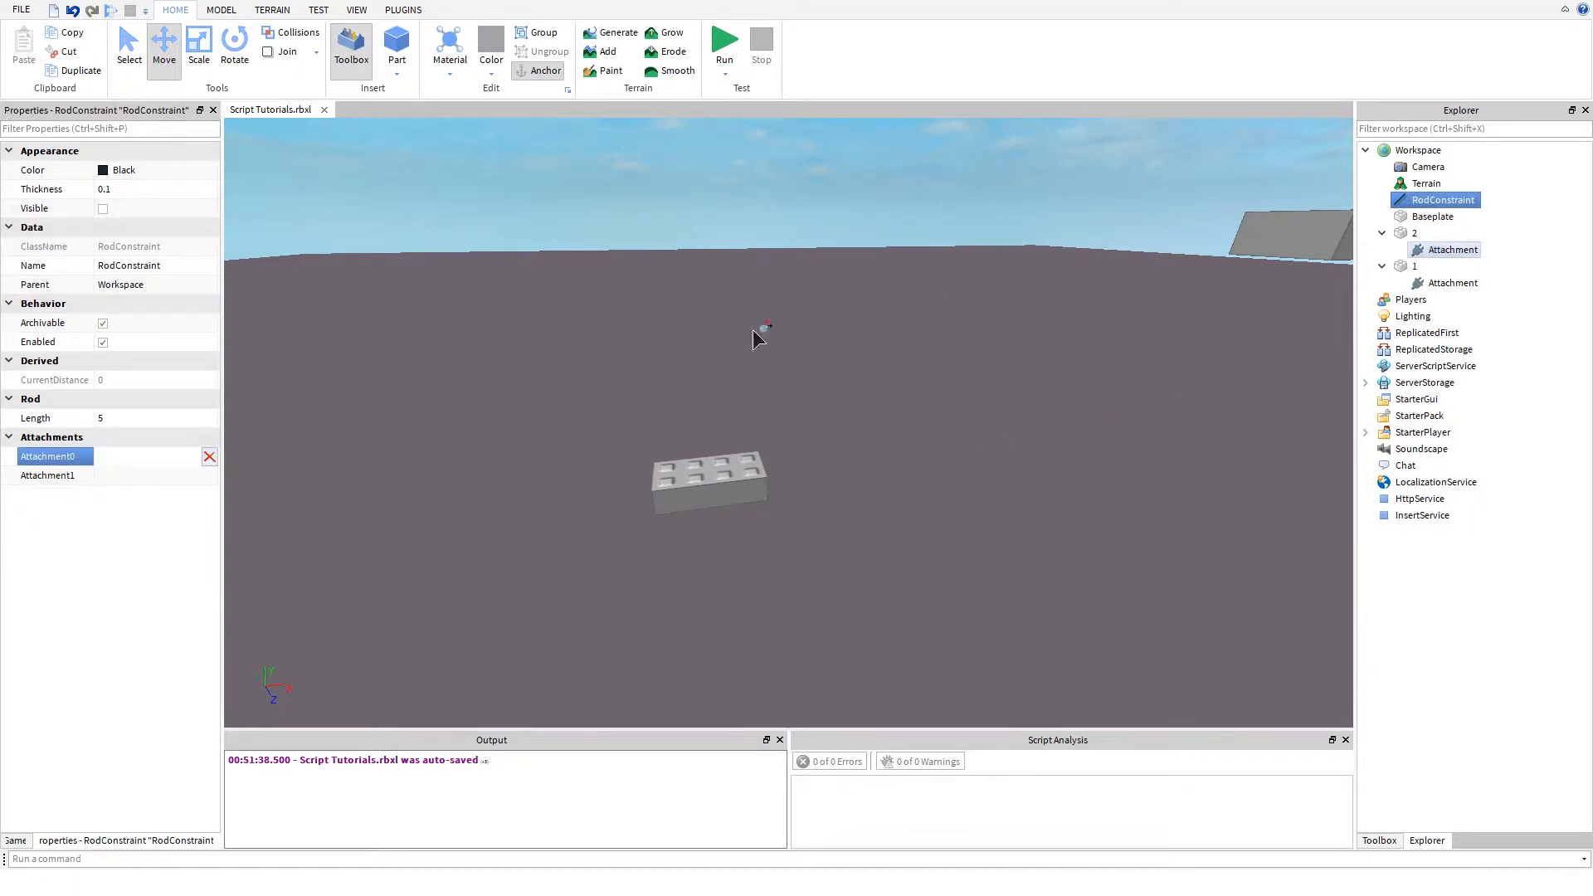
{"action": "left_click", "coordinate": [114, 478]}
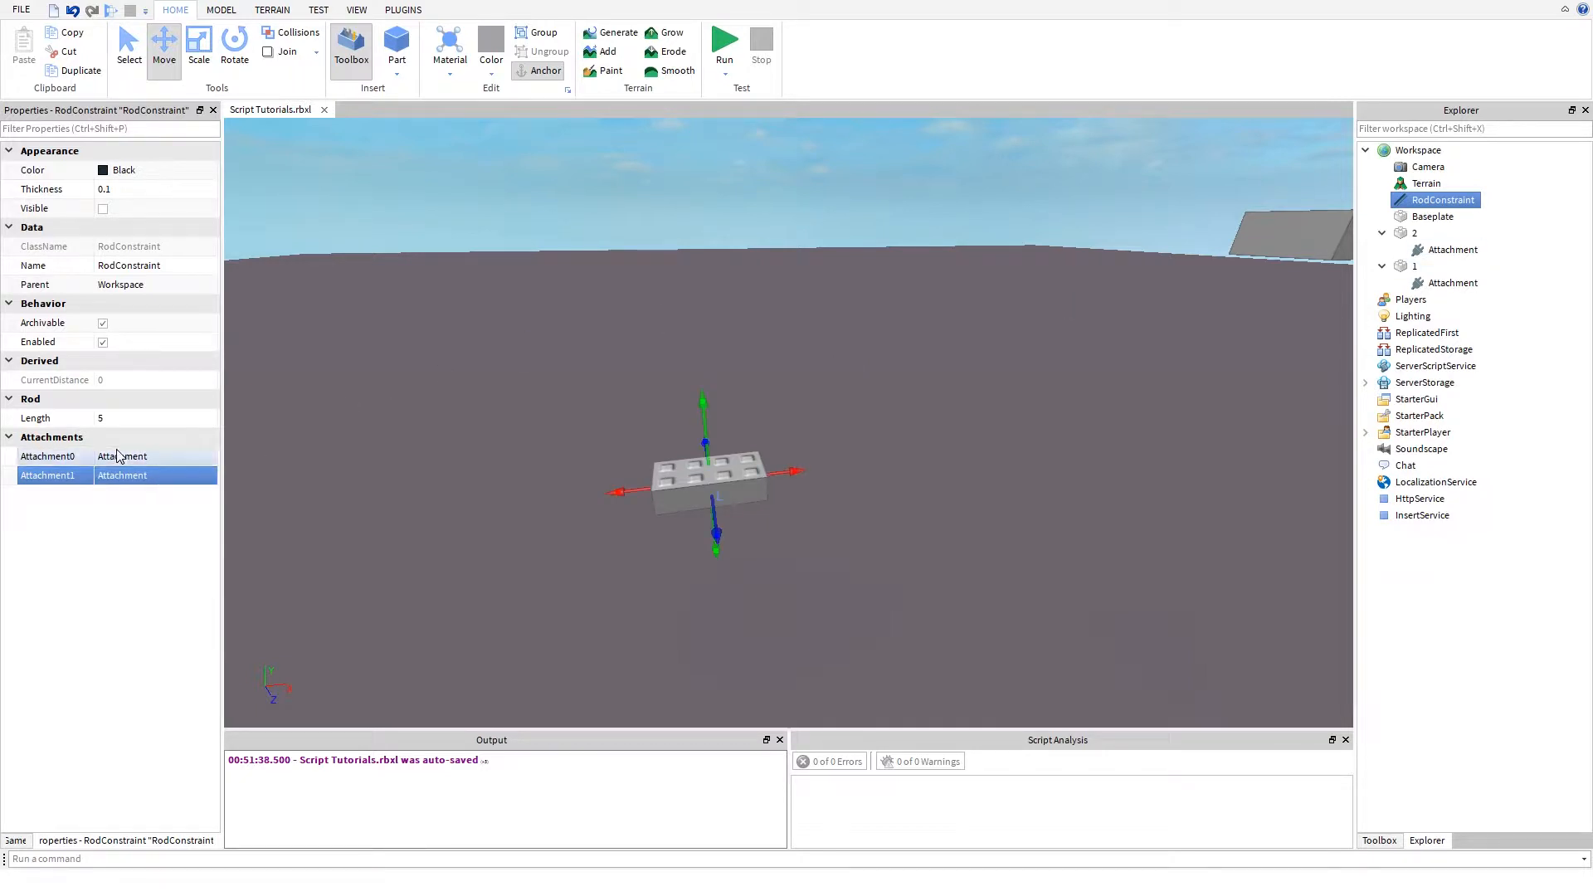
{"action": "left_click", "coordinate": [118, 455]}
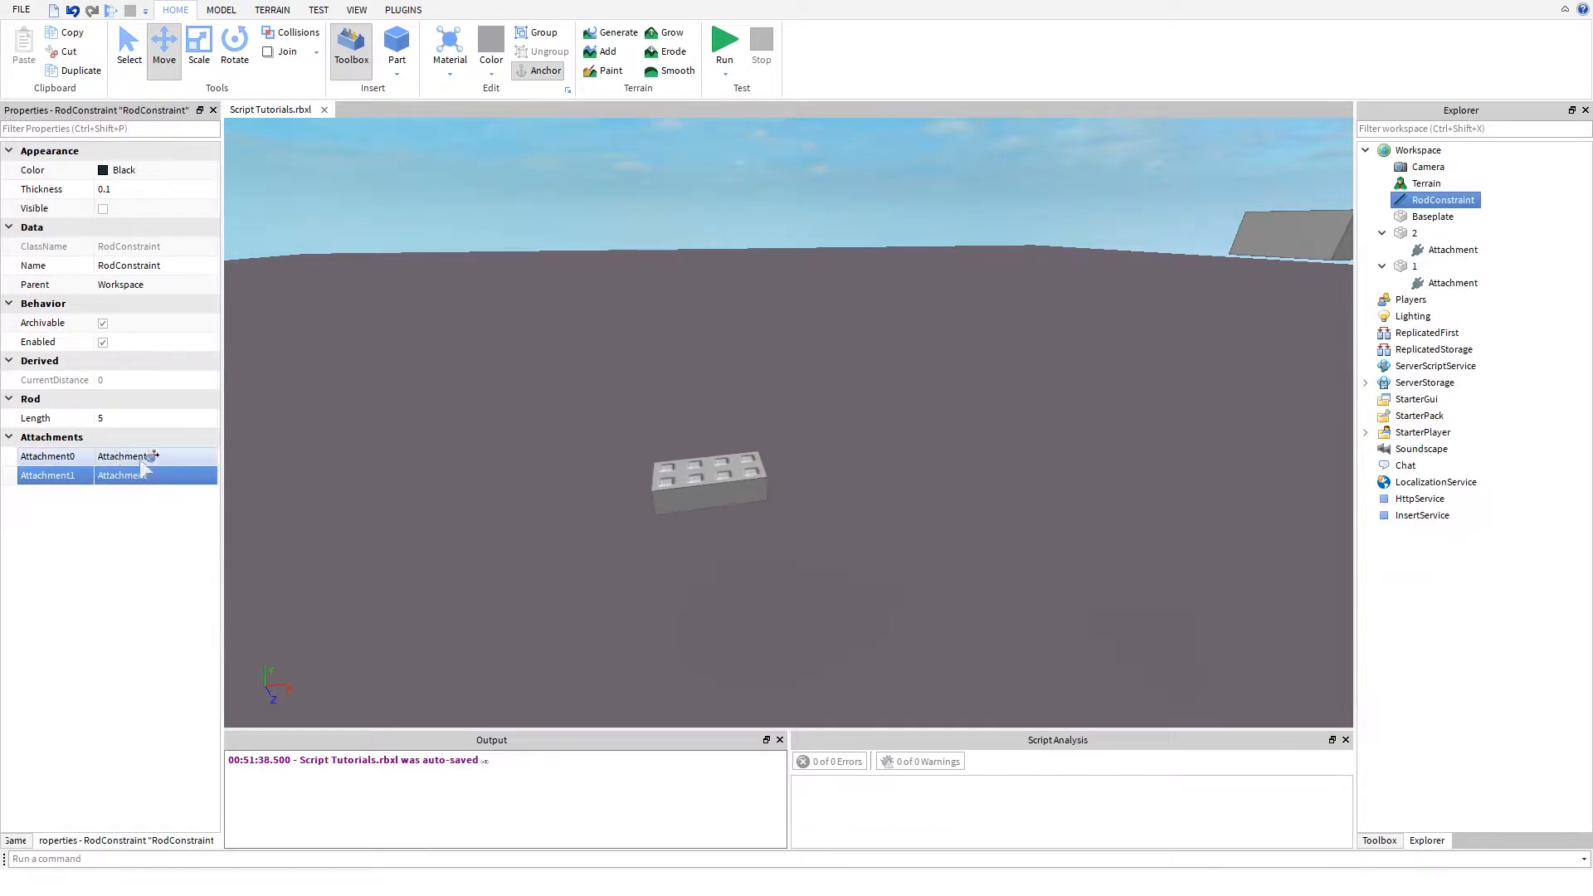
{"action": "left_click", "coordinate": [1451, 289]}
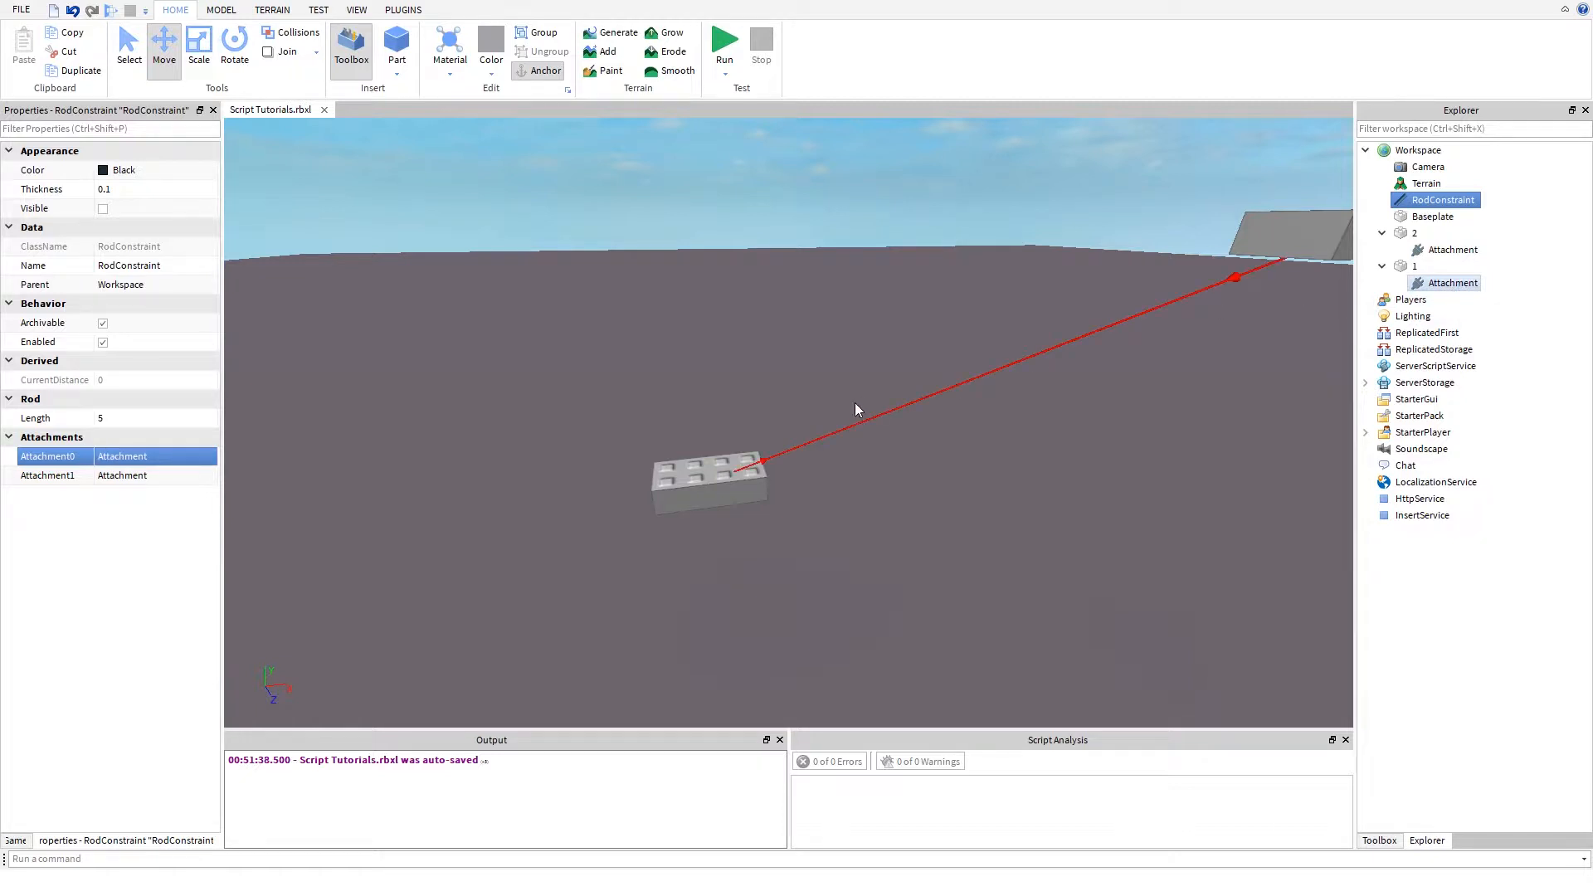
- Set the RodConstraint's Thickness to 1 and deselect the constraint
{"action": "mouse_move", "coordinate": [910, 367]}
{"action": "right_mouse_down"}
{"action": "mouse_move", "coordinate": [868, 387]}
{"action": "mouse_move", "coordinate": [913, 365]}
{"action": "mouse_move", "coordinate": [893, 378]}
{"action": "right_mouse_up"}
{"action": "key", "text": "w"}
{"action": "key", "text": "d"}
{"action": "key", "text": "w"}
{"action": "key", "text": "d"}
{"action": "key", "text": "s"}
{"action": "key", "text": "w"}
{"action": "key", "text": "s"}
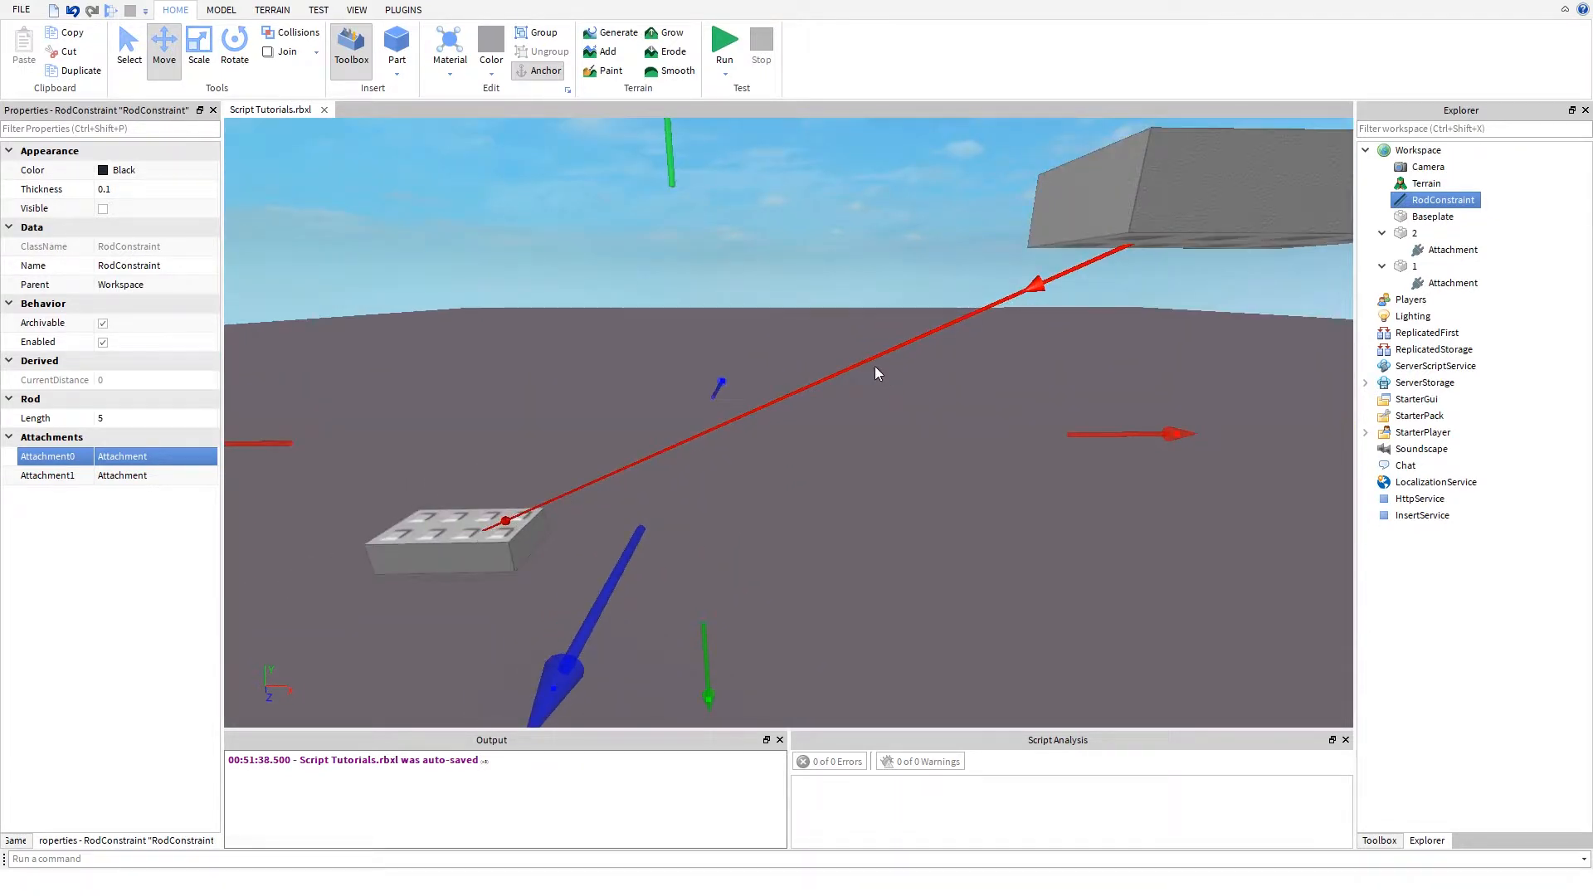
{"action": "left_click", "coordinate": [148, 195]}
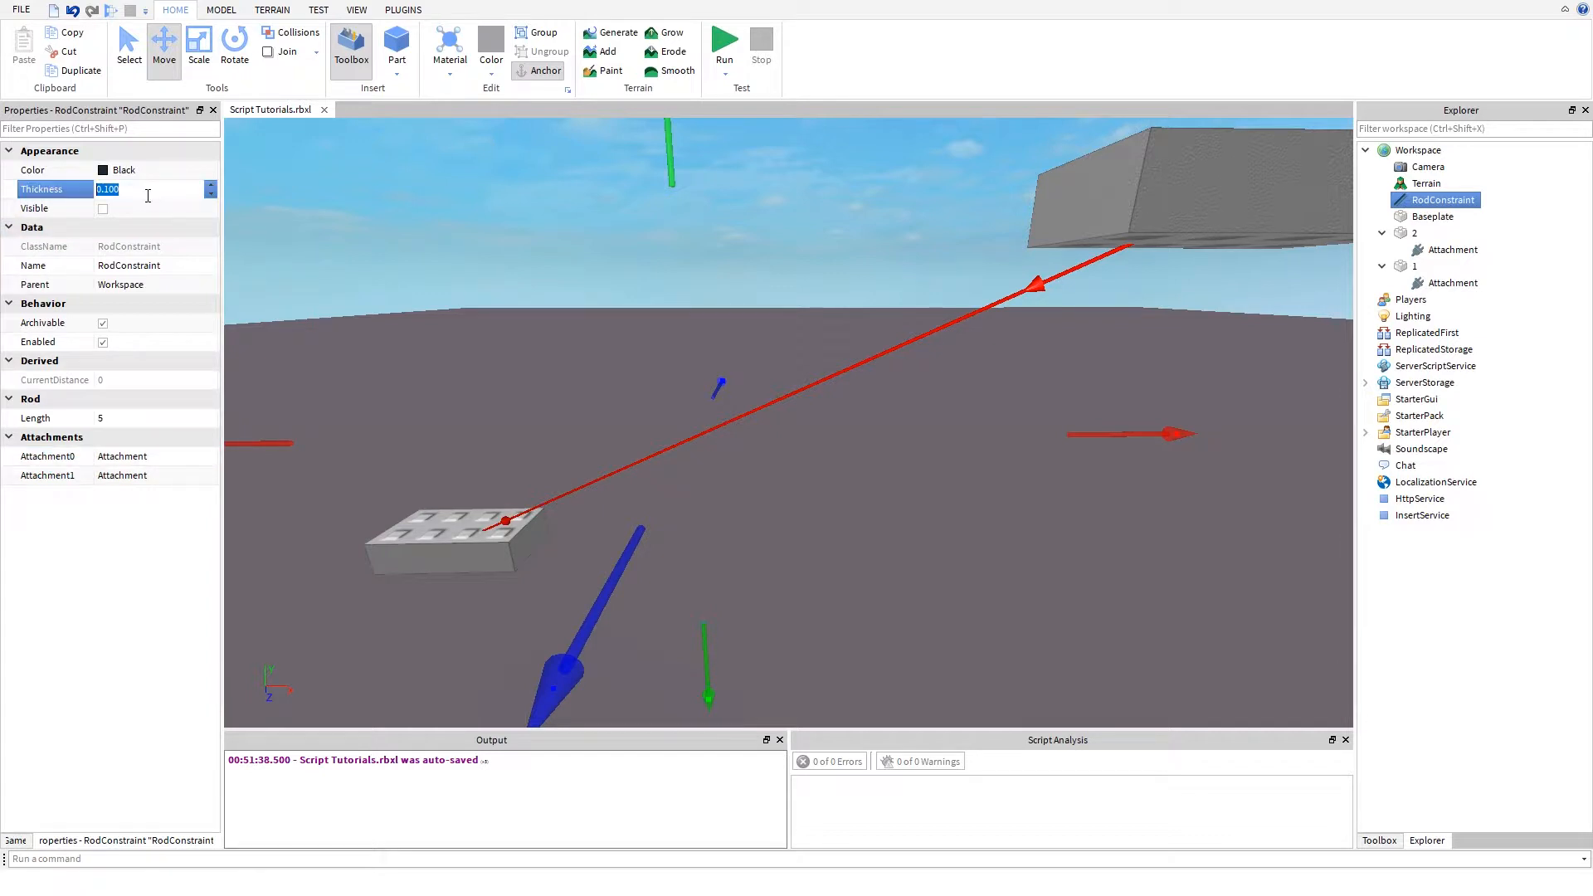
{"action": "type", "text": "1"}
{"action": "key", "text": "Return"}
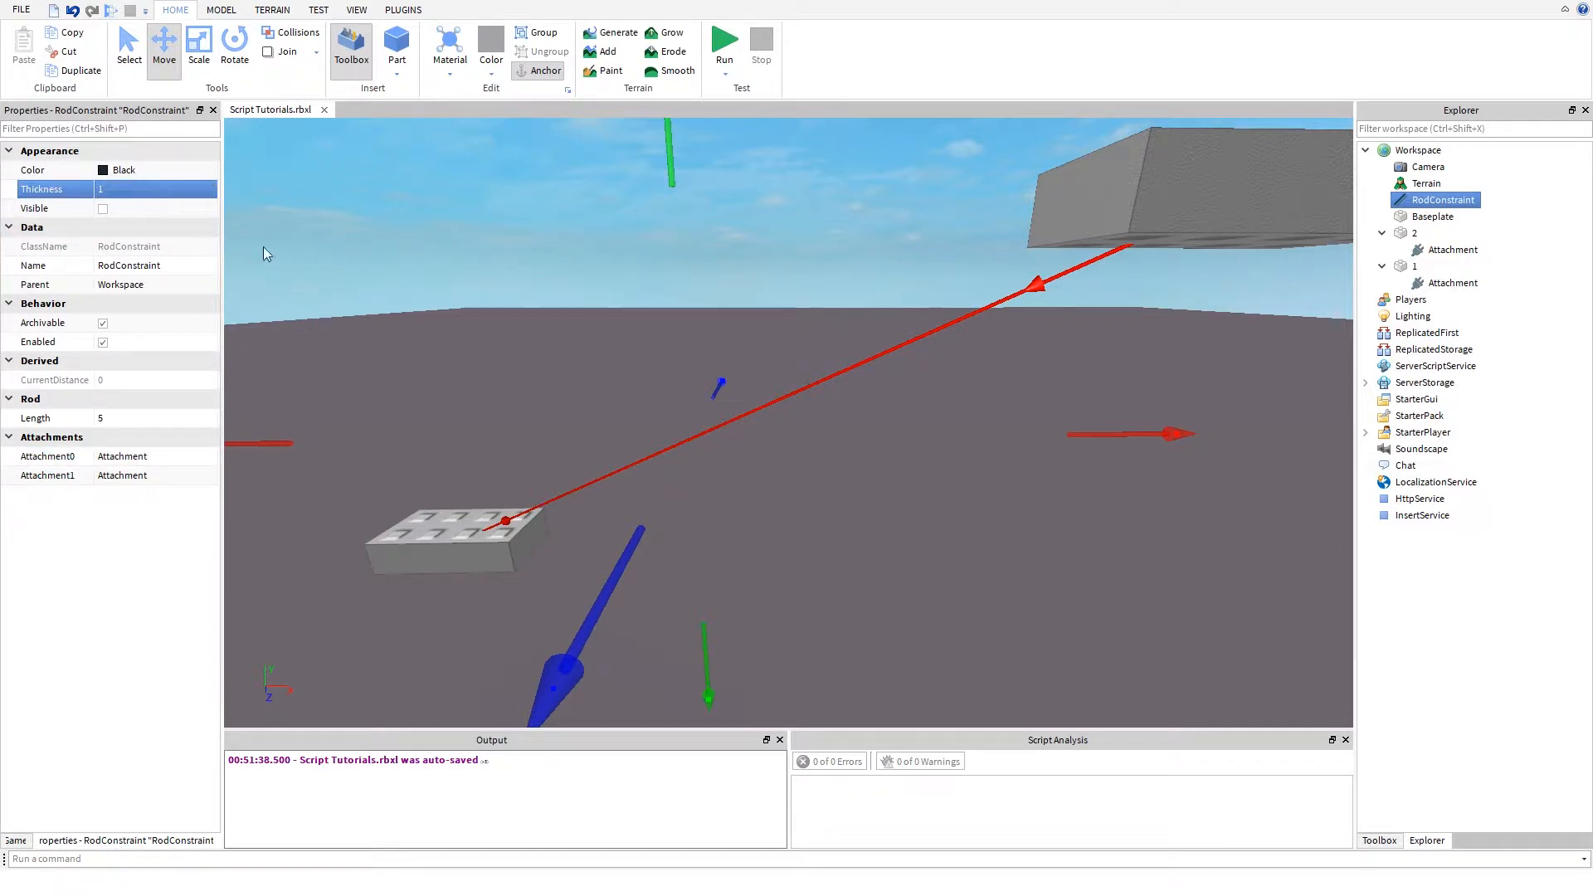
{"action": "left_click", "coordinate": [495, 334]}
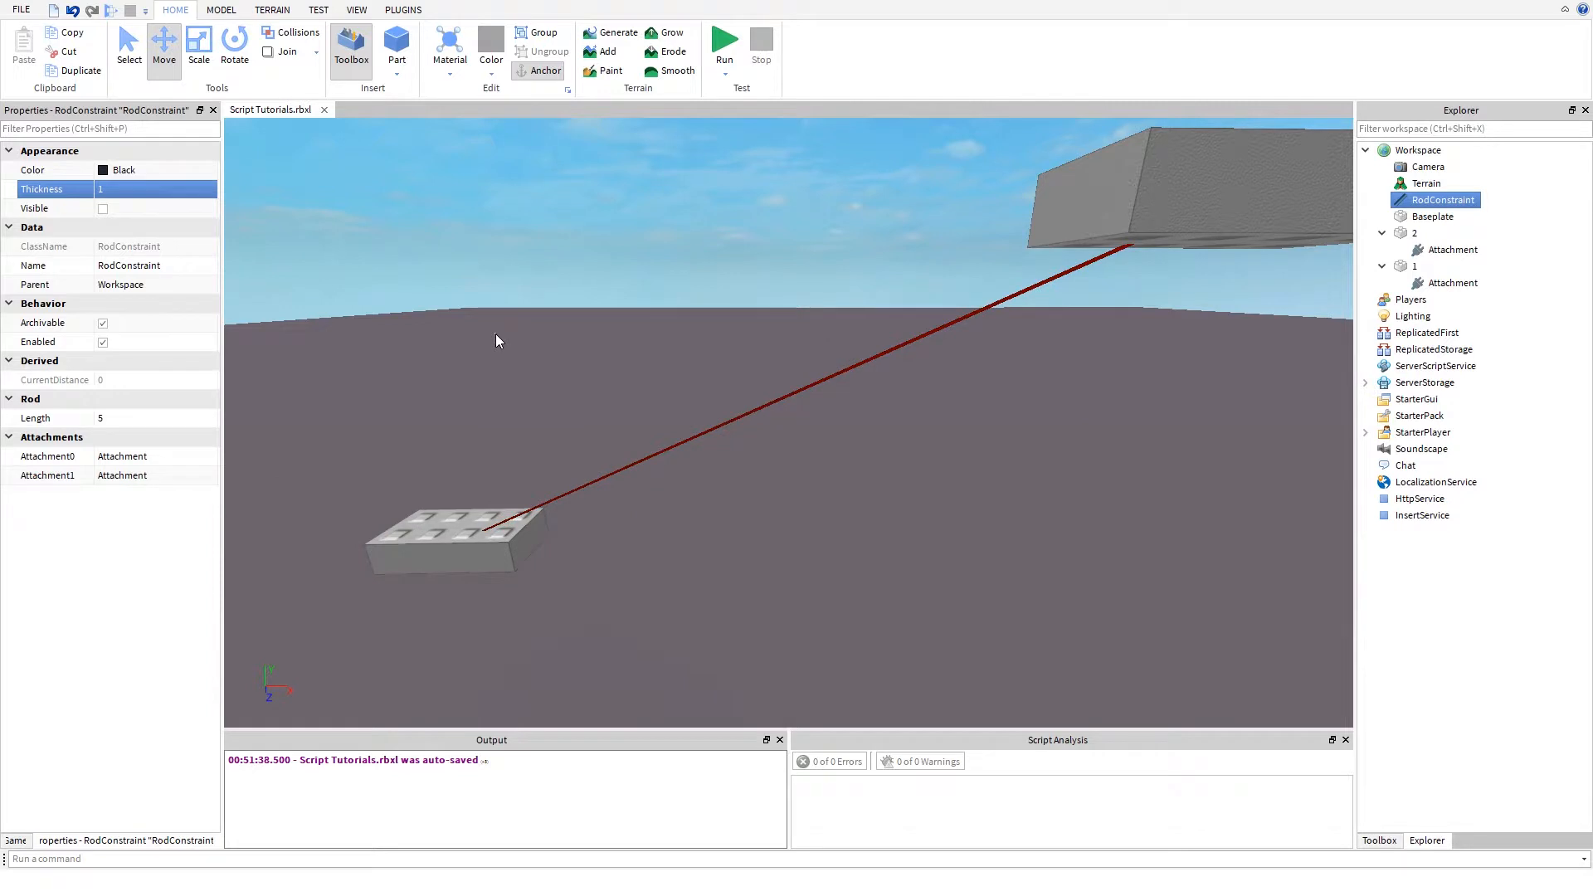
- Check which constraint types the Create command offers for placing between parts
{"action": "left_click", "coordinate": [356, 10]}
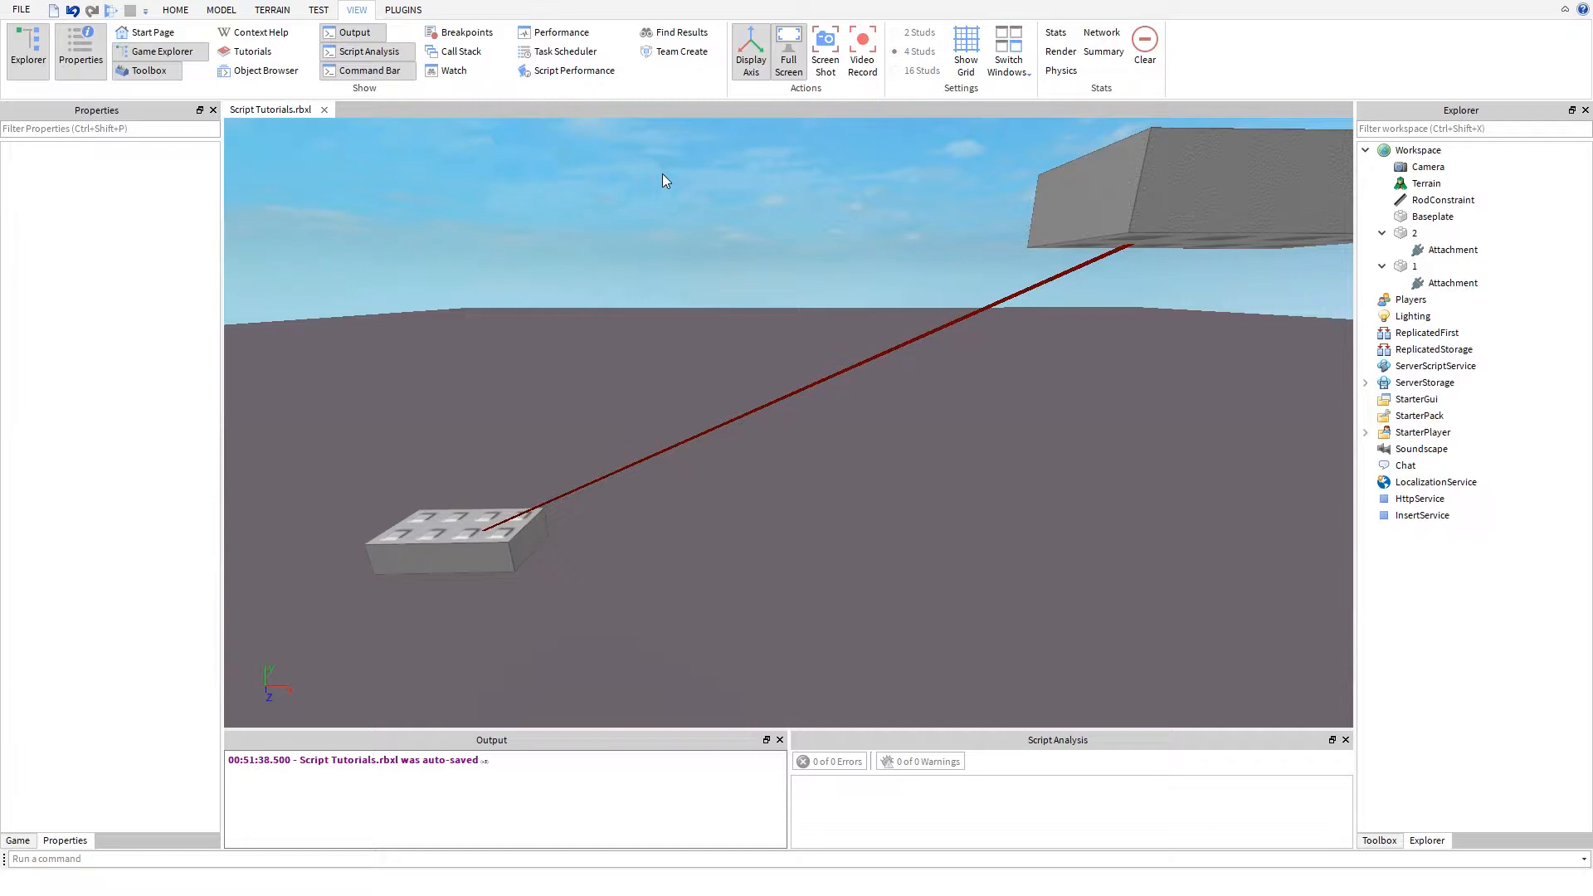
{"action": "left_click", "coordinate": [213, 11]}
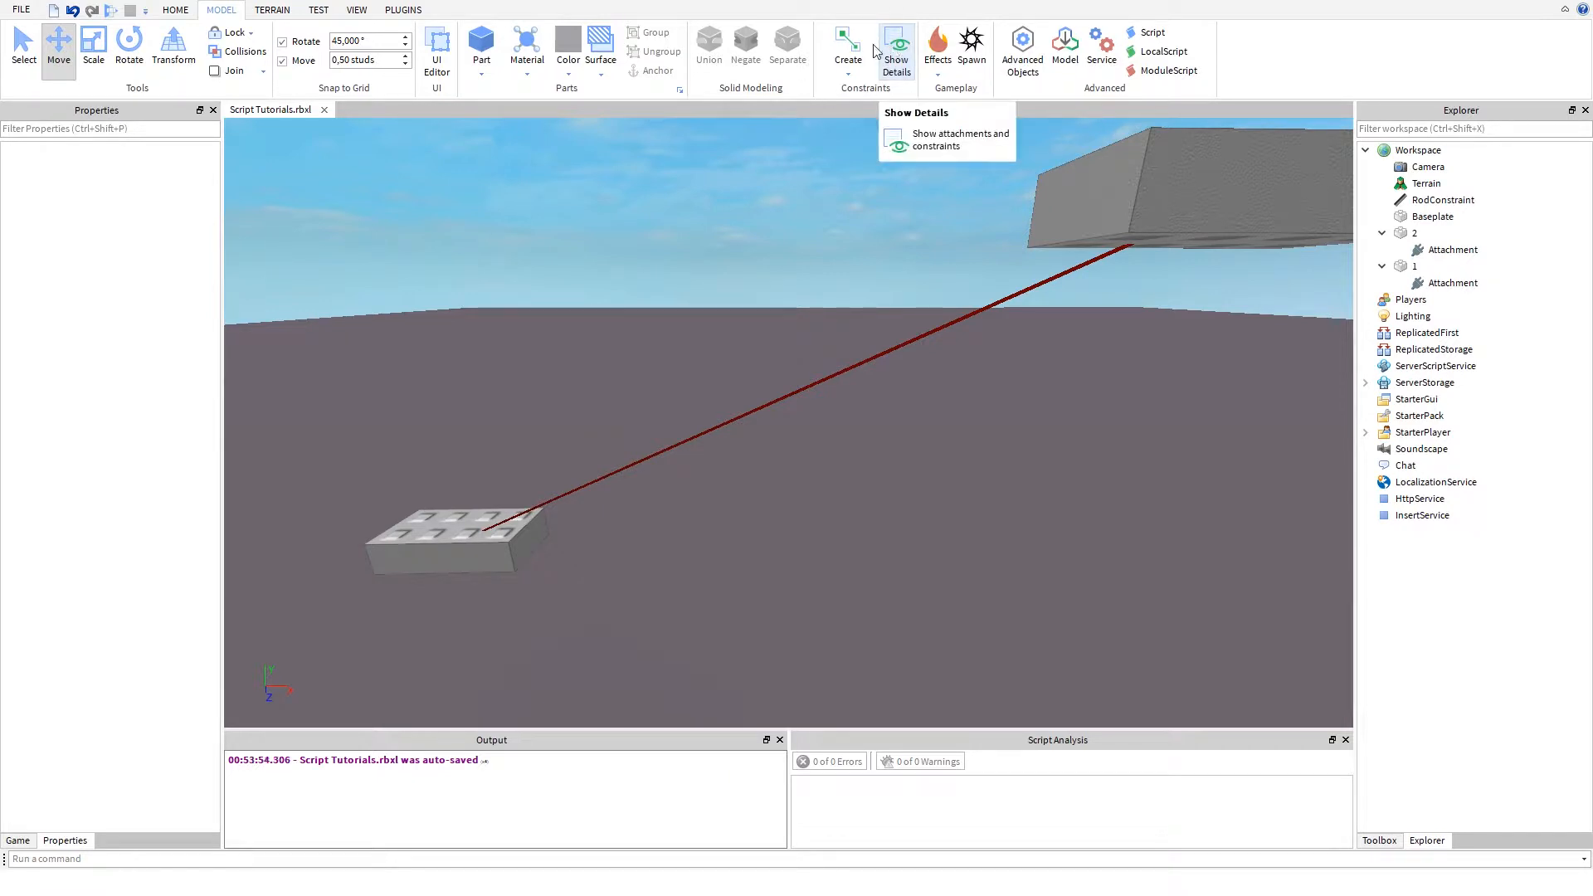
{"action": "left_click", "coordinate": [847, 80]}
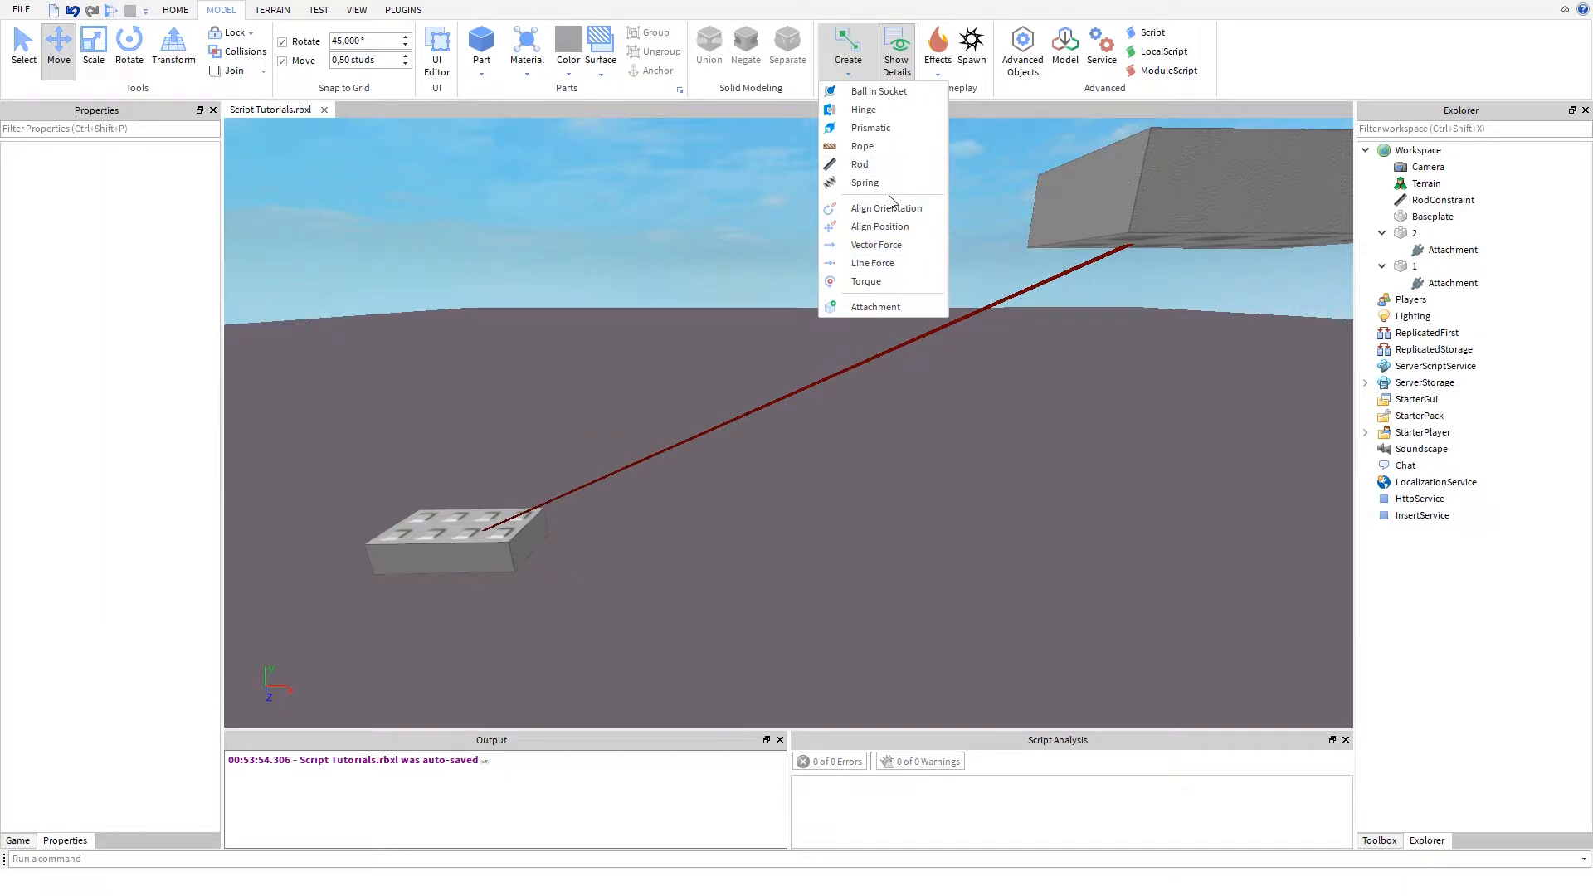
{"action": "left_click", "coordinate": [636, 347]}
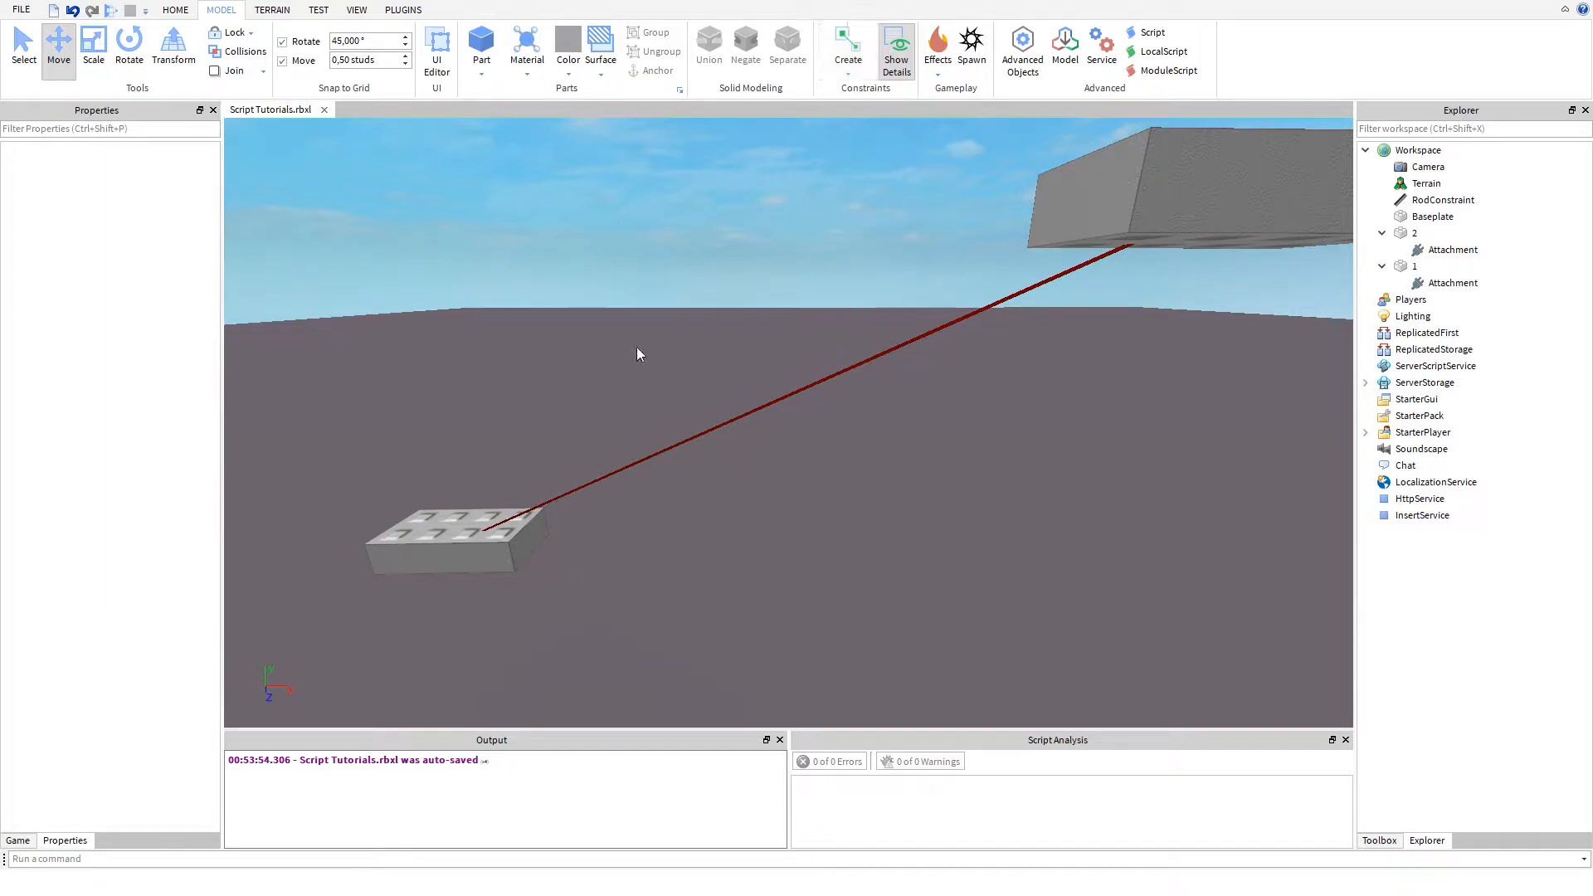
{"action": "left_click", "coordinate": [848, 48]}
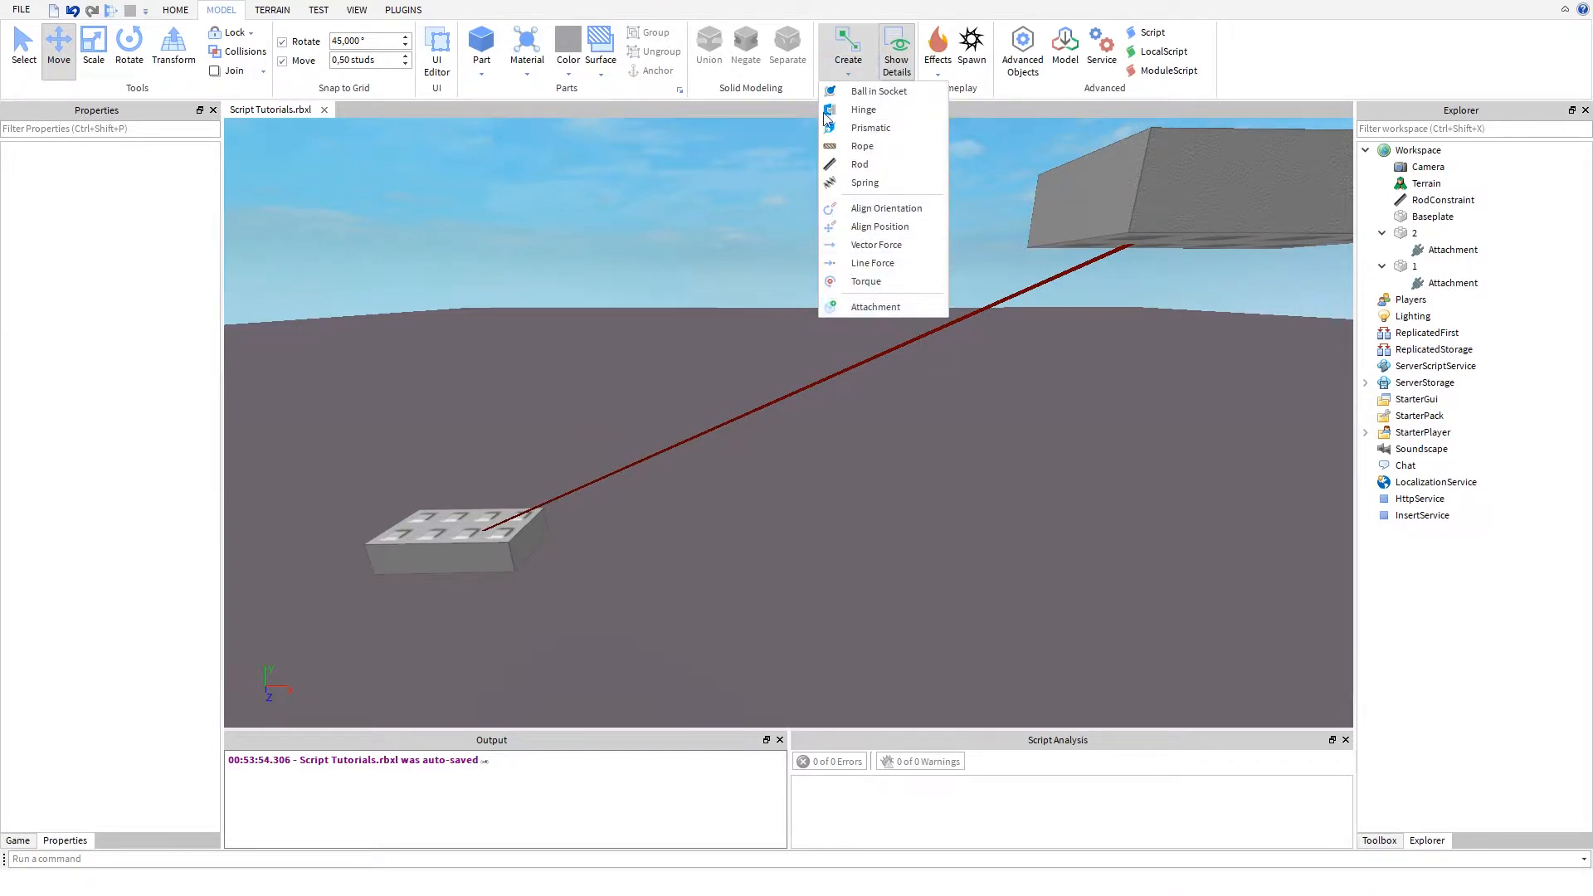
{"action": "left_click", "coordinate": [765, 112]}
{"action": "left_click_drag", "start_coordinate": [1211, 152], "coordinate": [1411, 148]}
{"action": "right_click", "coordinate": [1403, 151]}
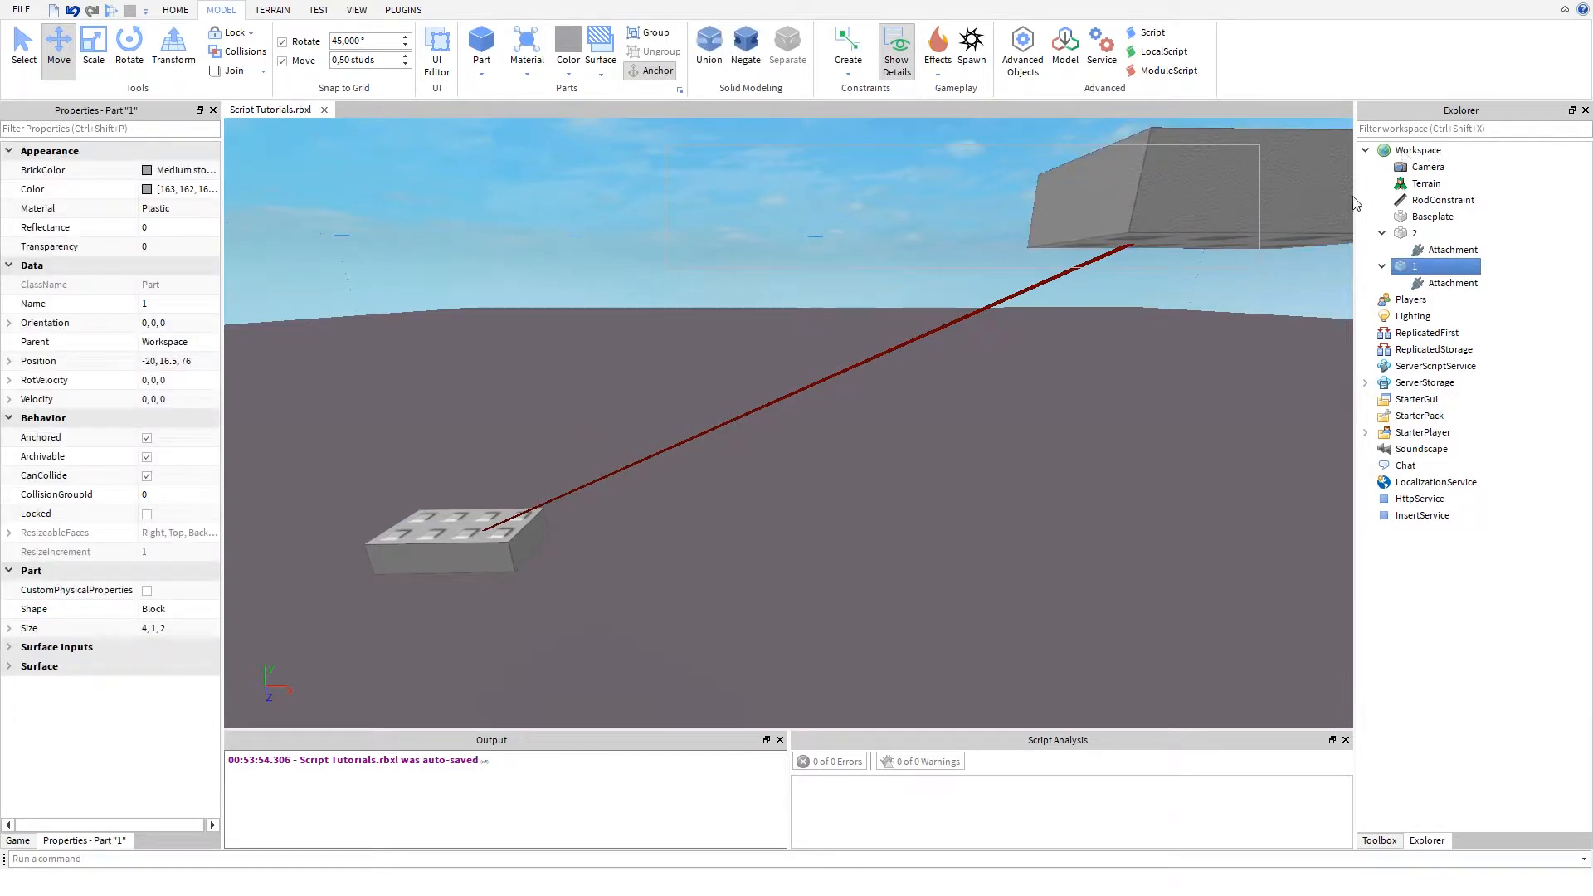
{"action": "left_click", "coordinate": [766, 417]}
{"action": "left_click", "coordinate": [743, 347]}
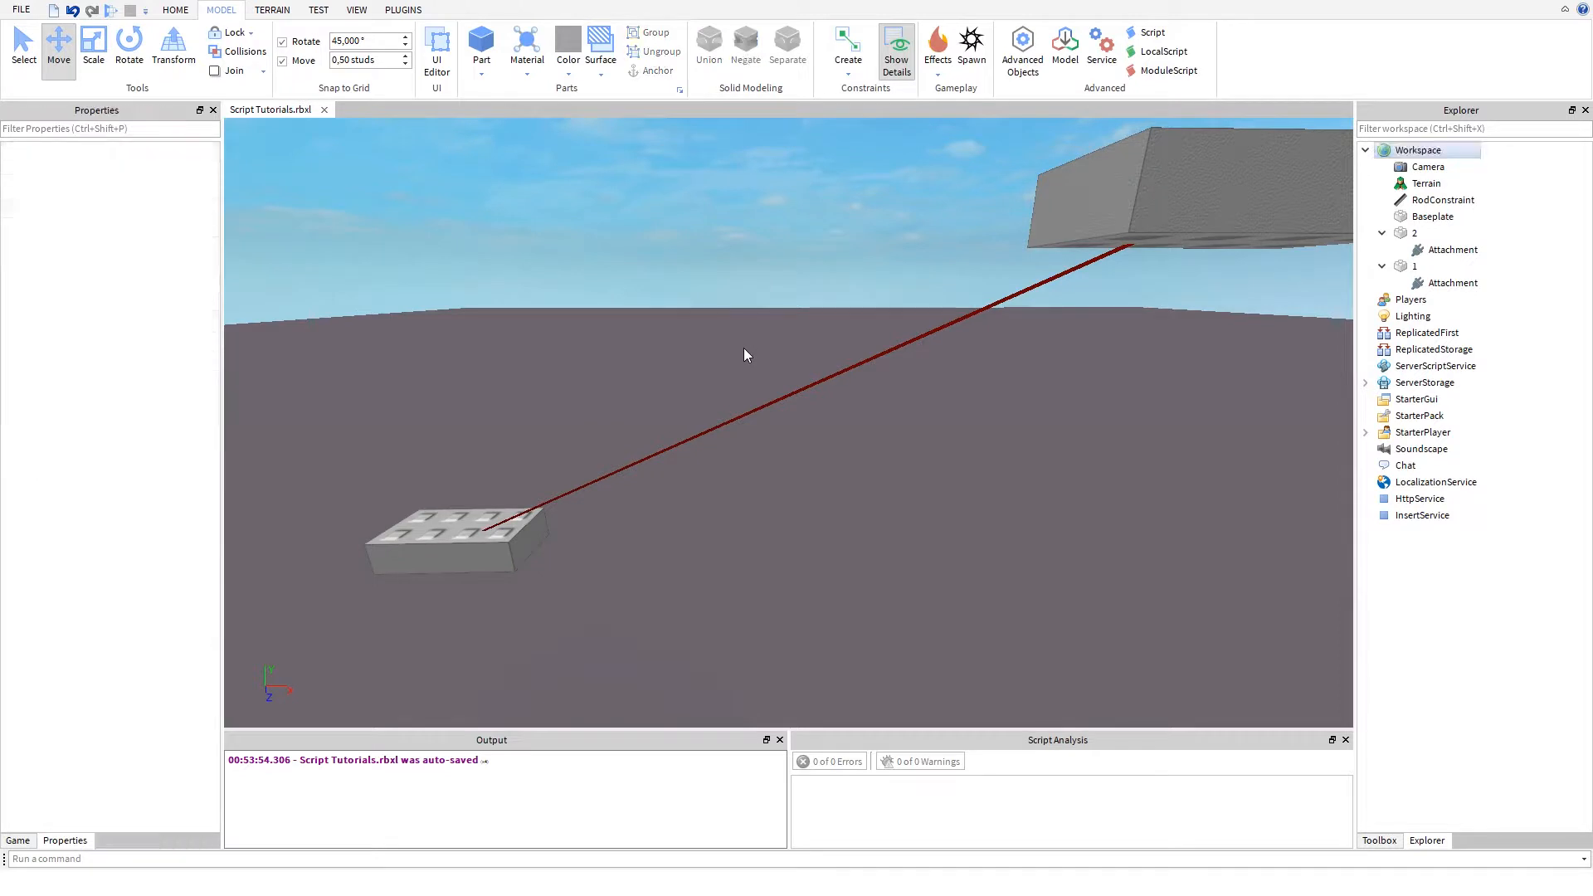
- Set the RodConstraint's Length to 3
{"action": "mouse_move", "coordinate": [755, 317]}
{"action": "right_mouse_down"}
{"action": "mouse_move", "coordinate": [746, 350]}
{"action": "mouse_move", "coordinate": [754, 327]}
{"action": "right_mouse_up"}
{"action": "scroll", "coordinate": [749, 340], "scroll_direction": "down", "scroll_amount": 3}
{"action": "scroll", "coordinate": [750, 340], "scroll_direction": "up", "scroll_amount": 1}
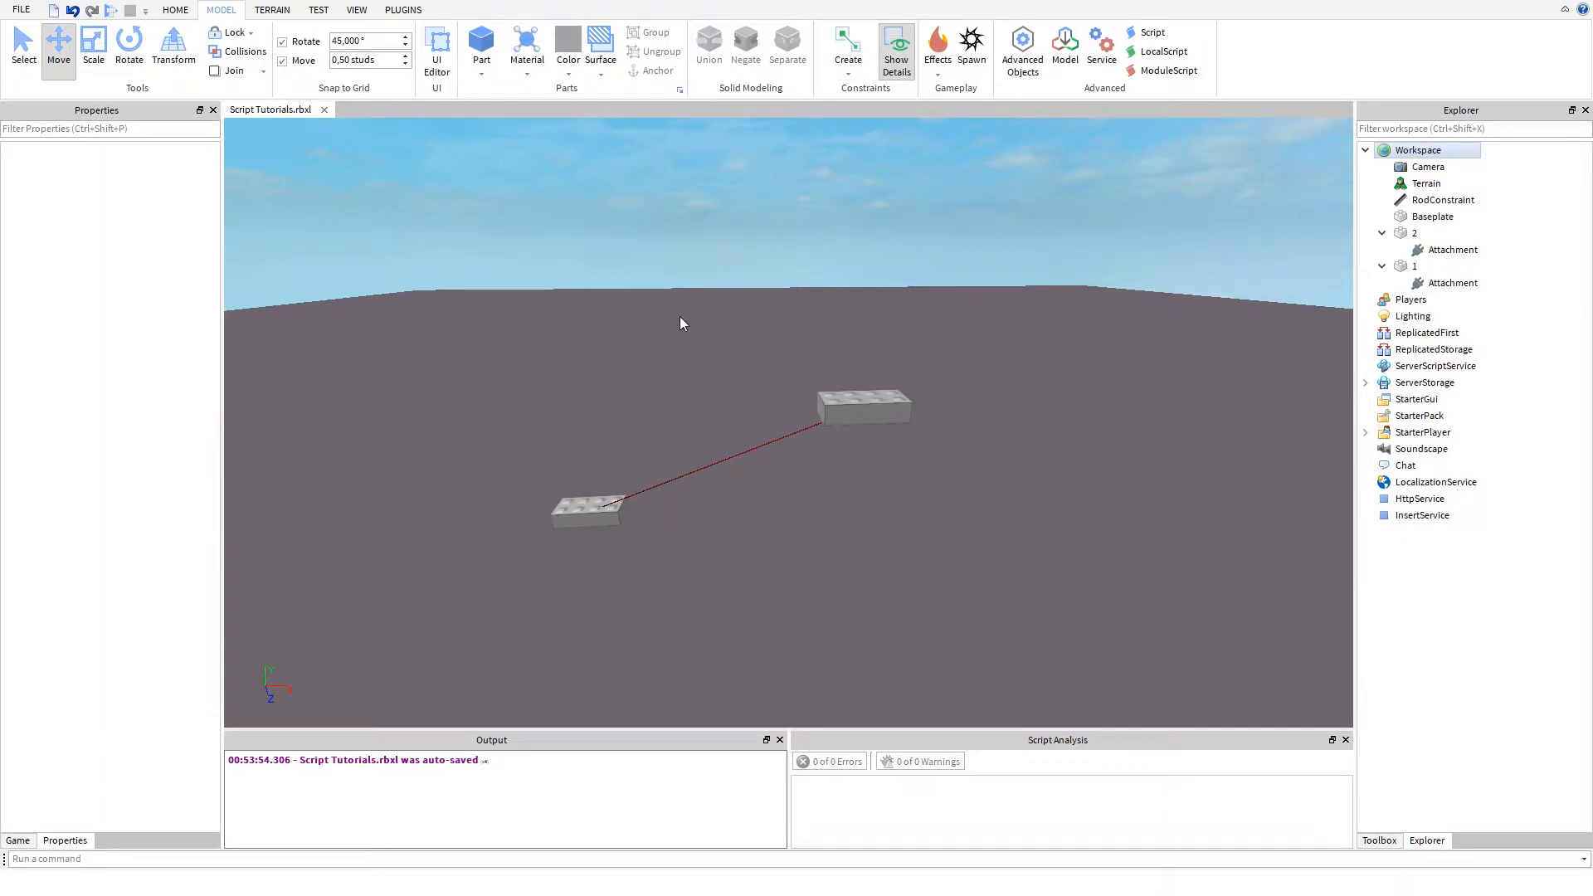
{"action": "key", "text": "a"}
{"action": "mouse_move", "coordinate": [670, 315]}
{"action": "right_mouse_down"}
{"action": "mouse_move", "coordinate": [551, 356]}
{"action": "mouse_move", "coordinate": [664, 318]}
{"action": "right_mouse_up"}
{"action": "right_click_drag", "start_coordinate": [525, 488], "coordinate": [521, 488]}
{"action": "key", "text": "s"}
{"action": "key", "text": "w"}
{"action": "key", "text": "a"}
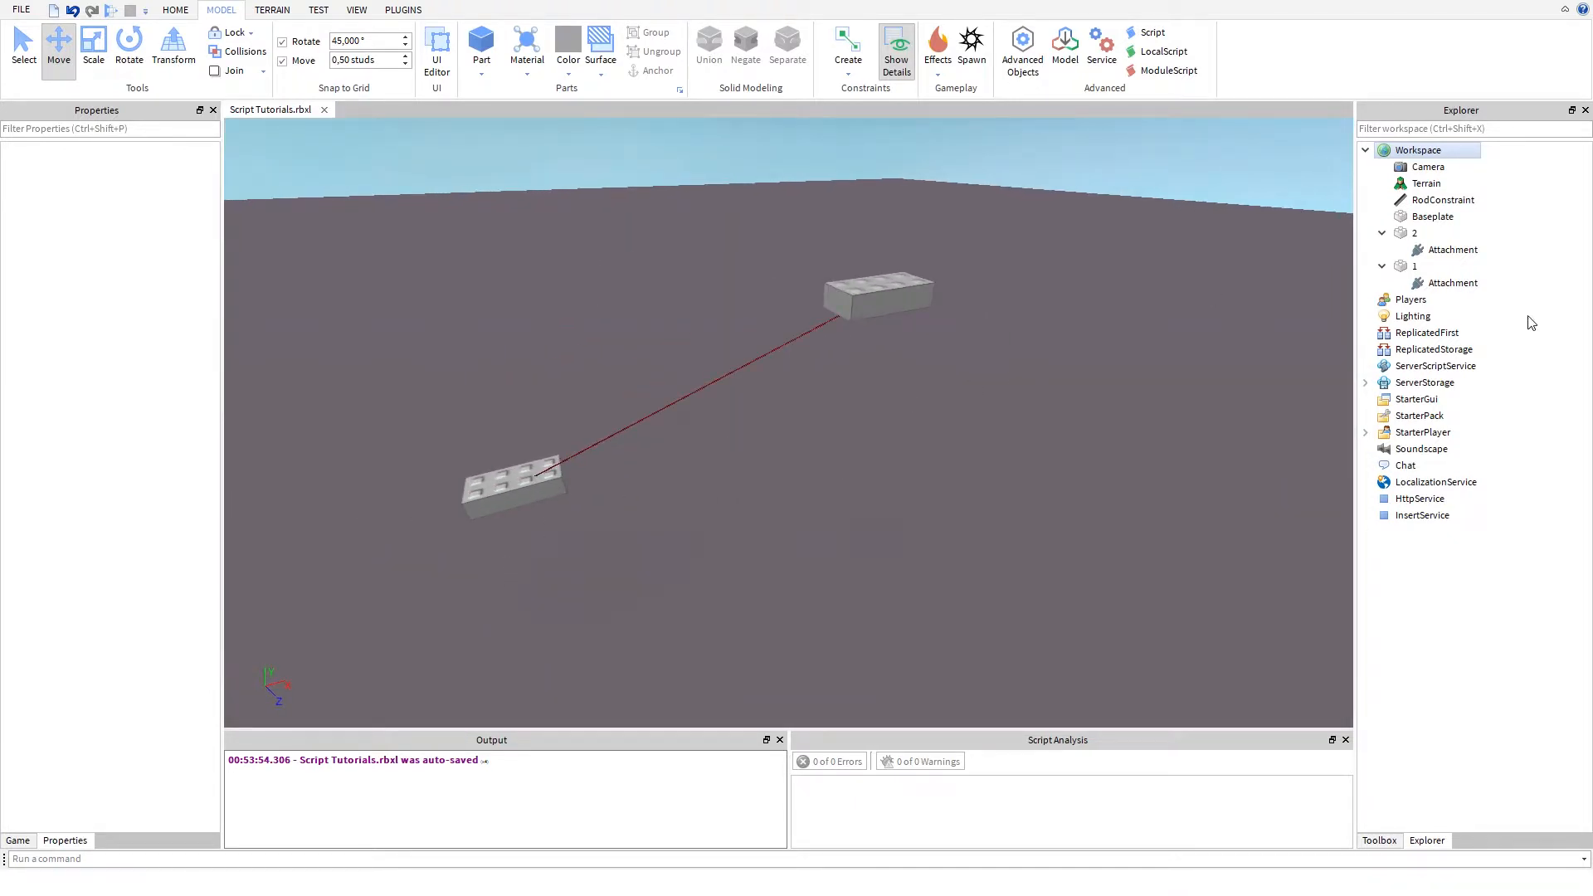
{"action": "left_click", "coordinate": [1423, 203]}
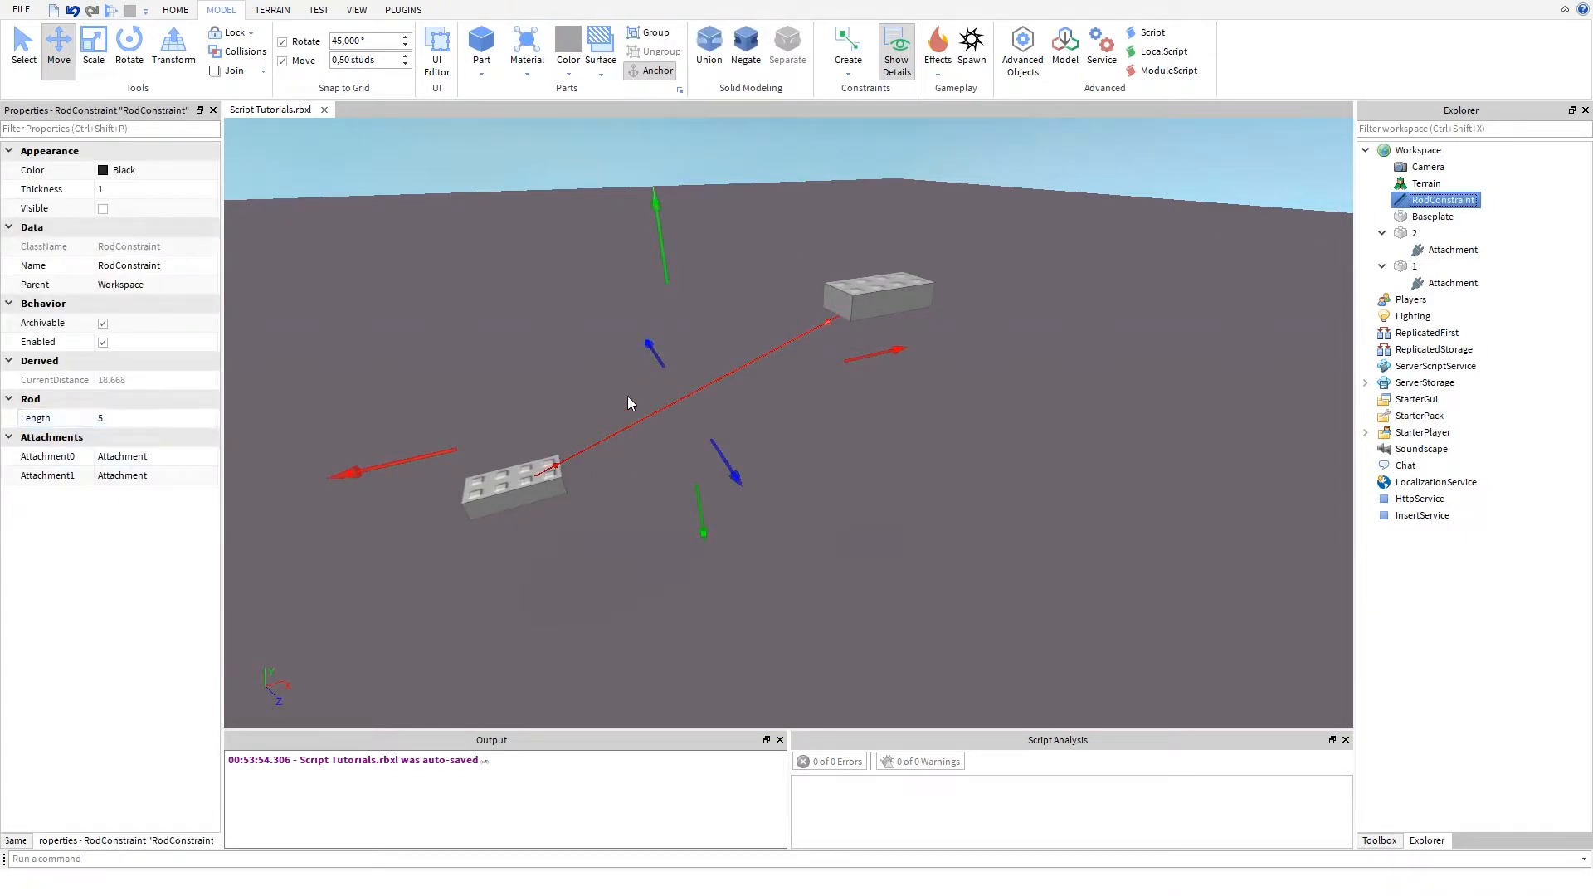
{"action": "left_click", "coordinate": [101, 419]}
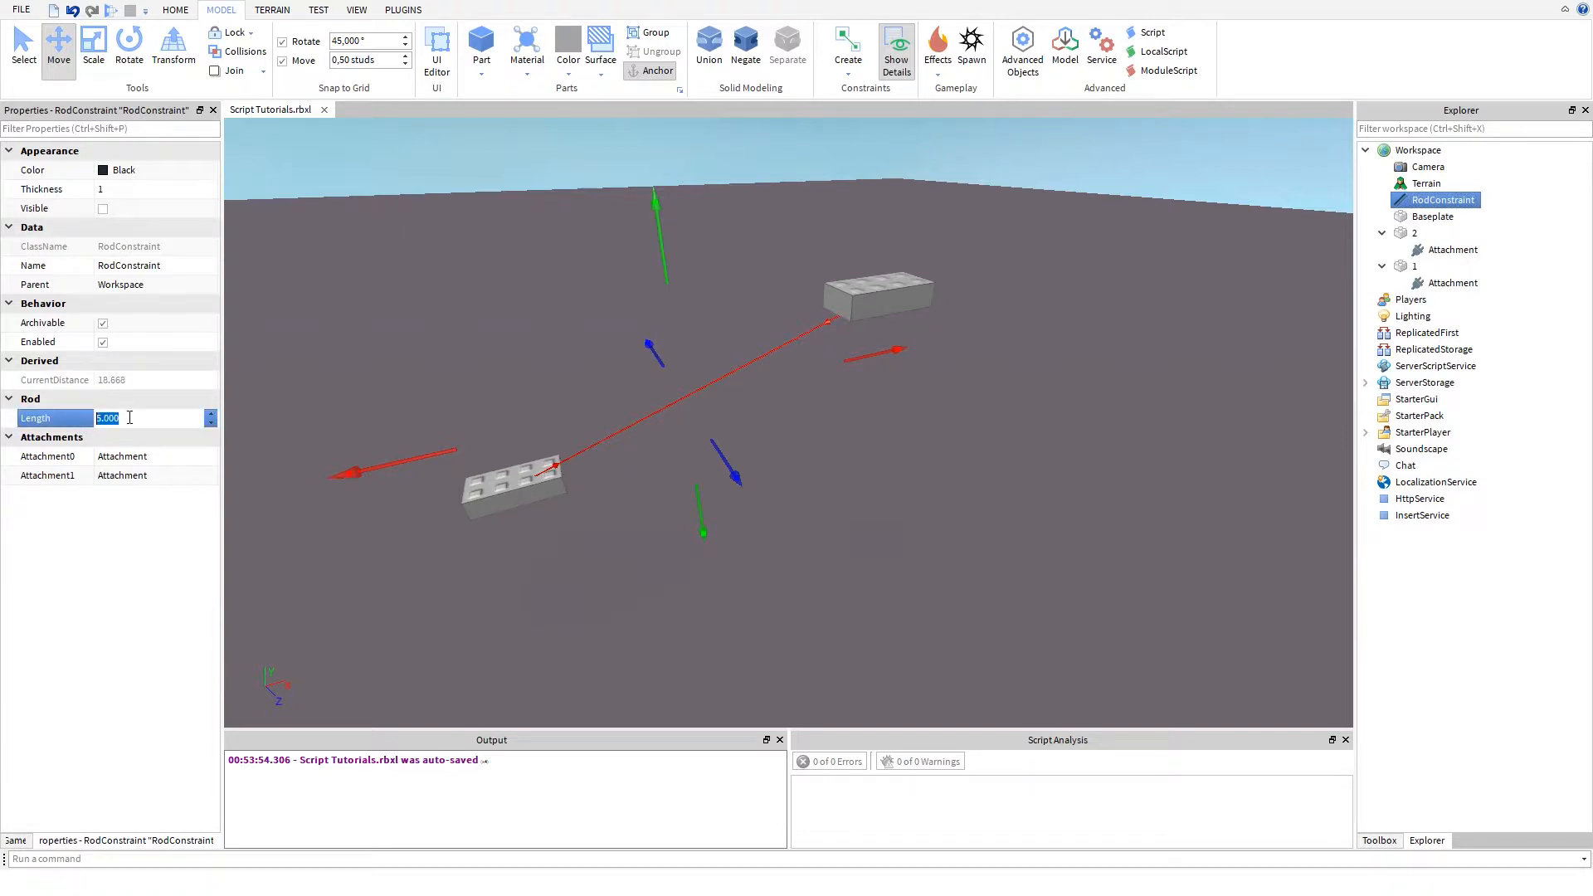
{"action": "type", "text": "3"}
{"action": "key", "text": "Return"}
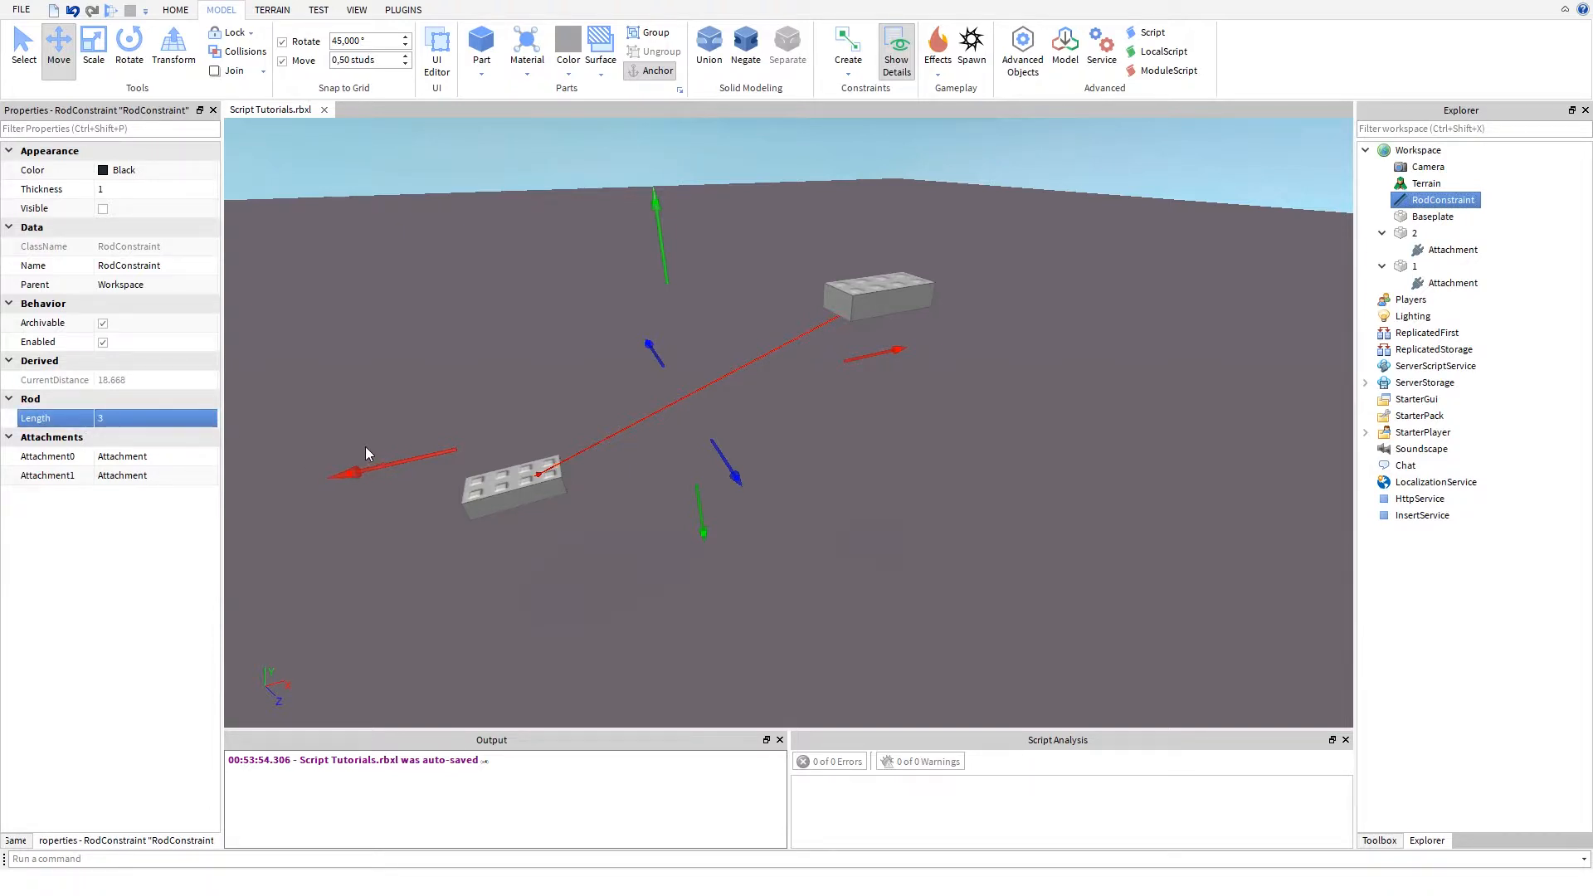
- Set the RodConstraint's Length to 5
{"action": "right_click_drag", "start_coordinate": [365, 446], "coordinate": [367, 451]}
{"action": "scroll", "coordinate": [367, 450], "scroll_direction": "up", "scroll_amount": 4}
{"action": "key", "text": "w"}
{"action": "key", "text": "w"}
{"action": "key", "text": "s"}
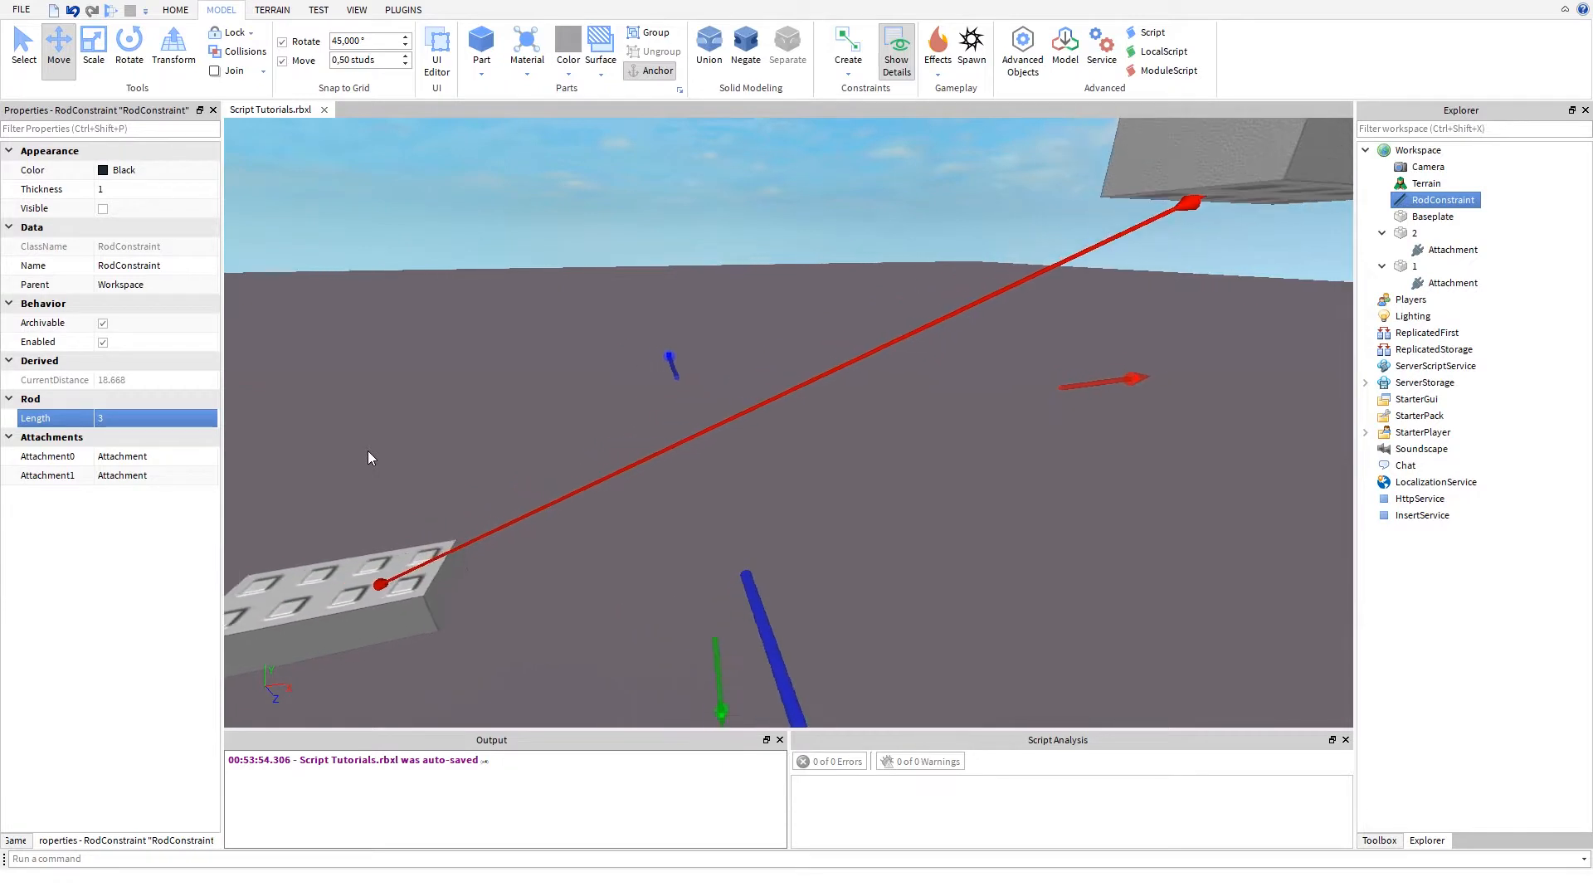
{"action": "left_click", "coordinate": [154, 417]}
{"action": "type", "text": "5"}
{"action": "key", "text": "Return"}
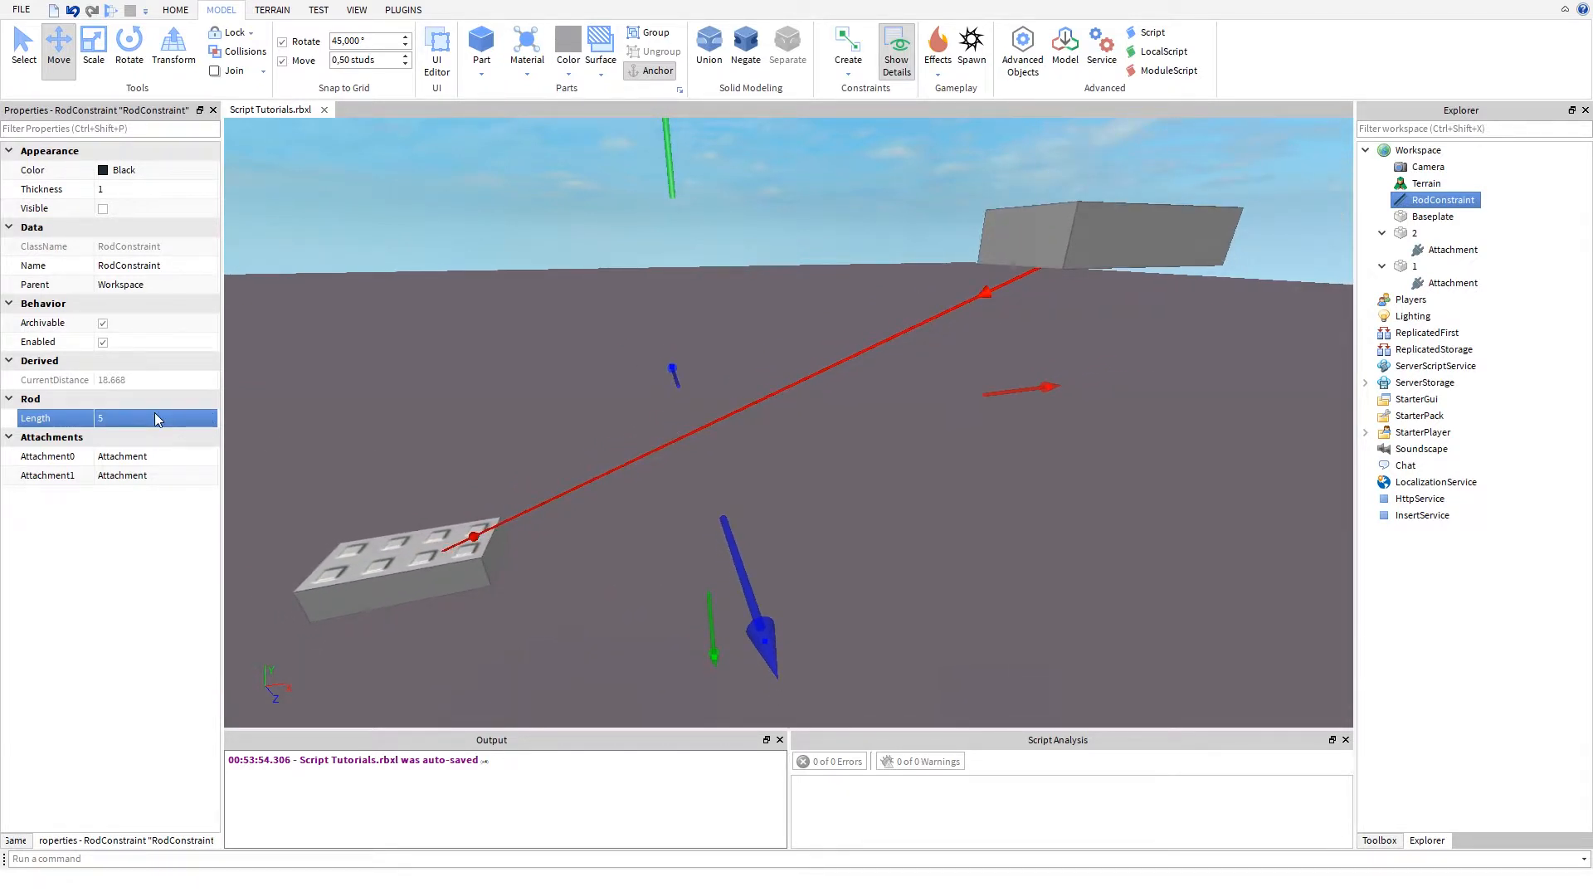
- Set the RodConstraint's Length to 10
{"action": "left_click", "coordinate": [156, 417]}
{"action": "type", "text": "10"}
{"action": "key", "text": "Return"}
- Run the simulation to test how the RodConstraint acts between parts 1 and 2
{"action": "left_click", "coordinate": [355, 12]}
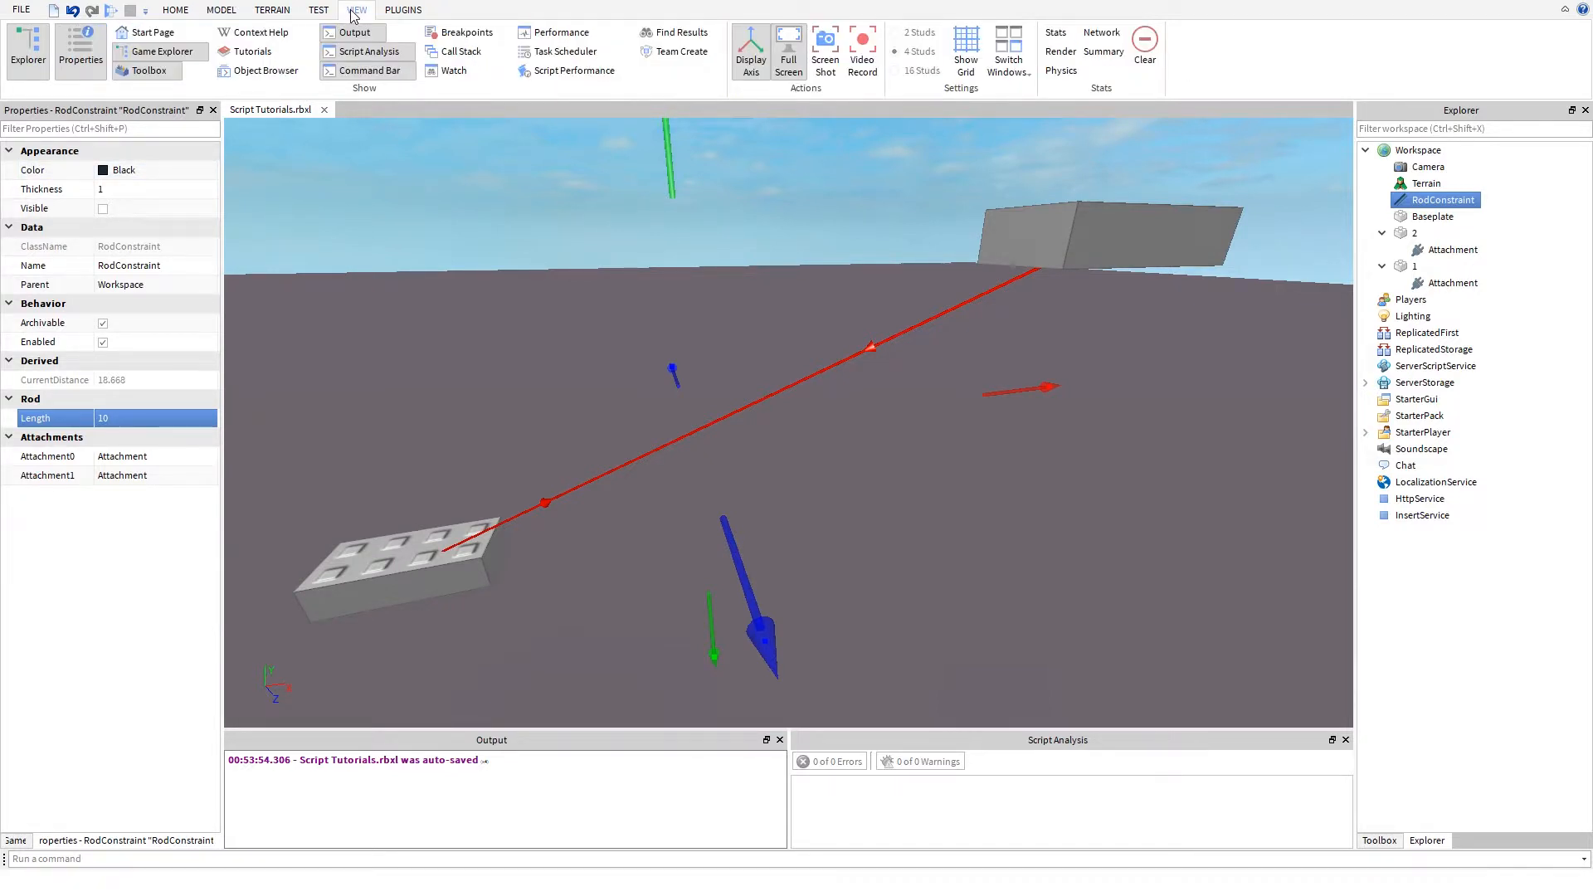
{"action": "left_click", "coordinate": [319, 10]}
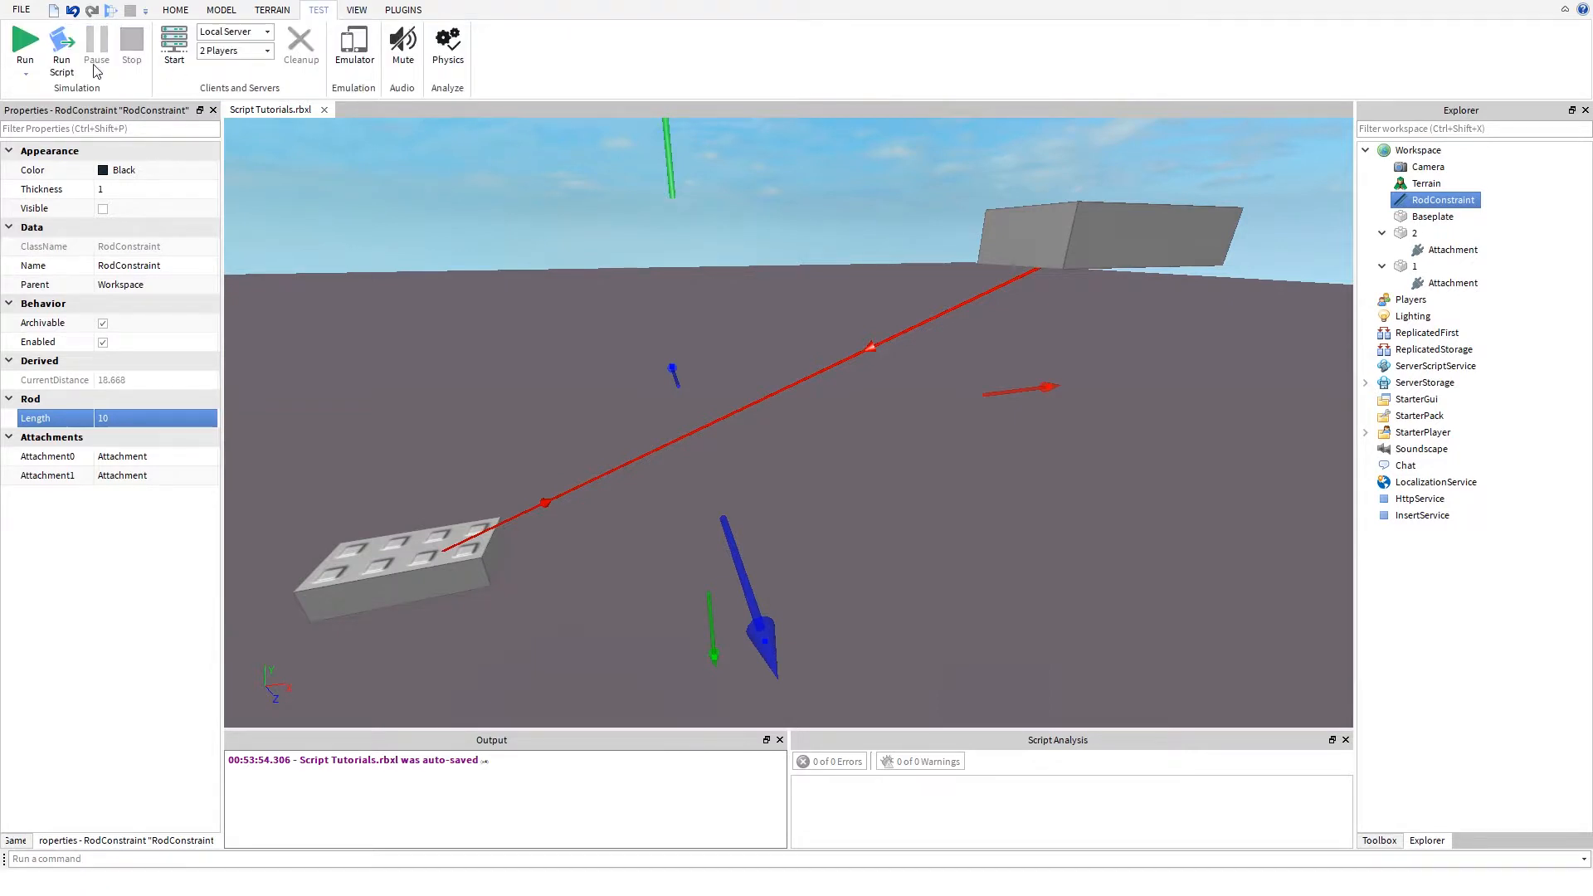
{"action": "left_click", "coordinate": [25, 42]}
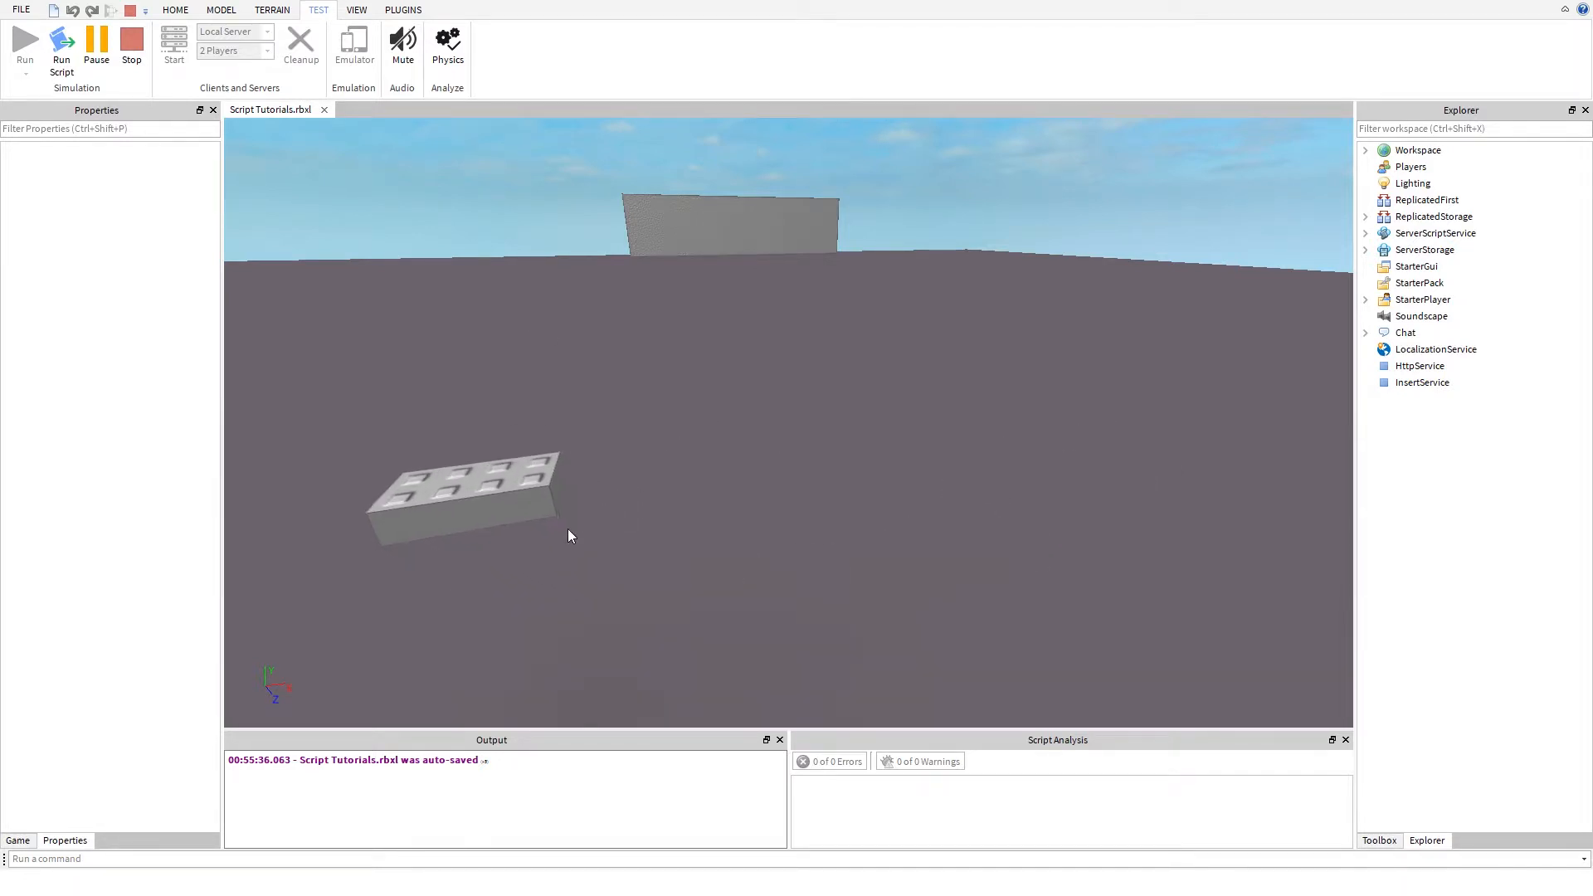
{"action": "left_click", "coordinate": [523, 470]}
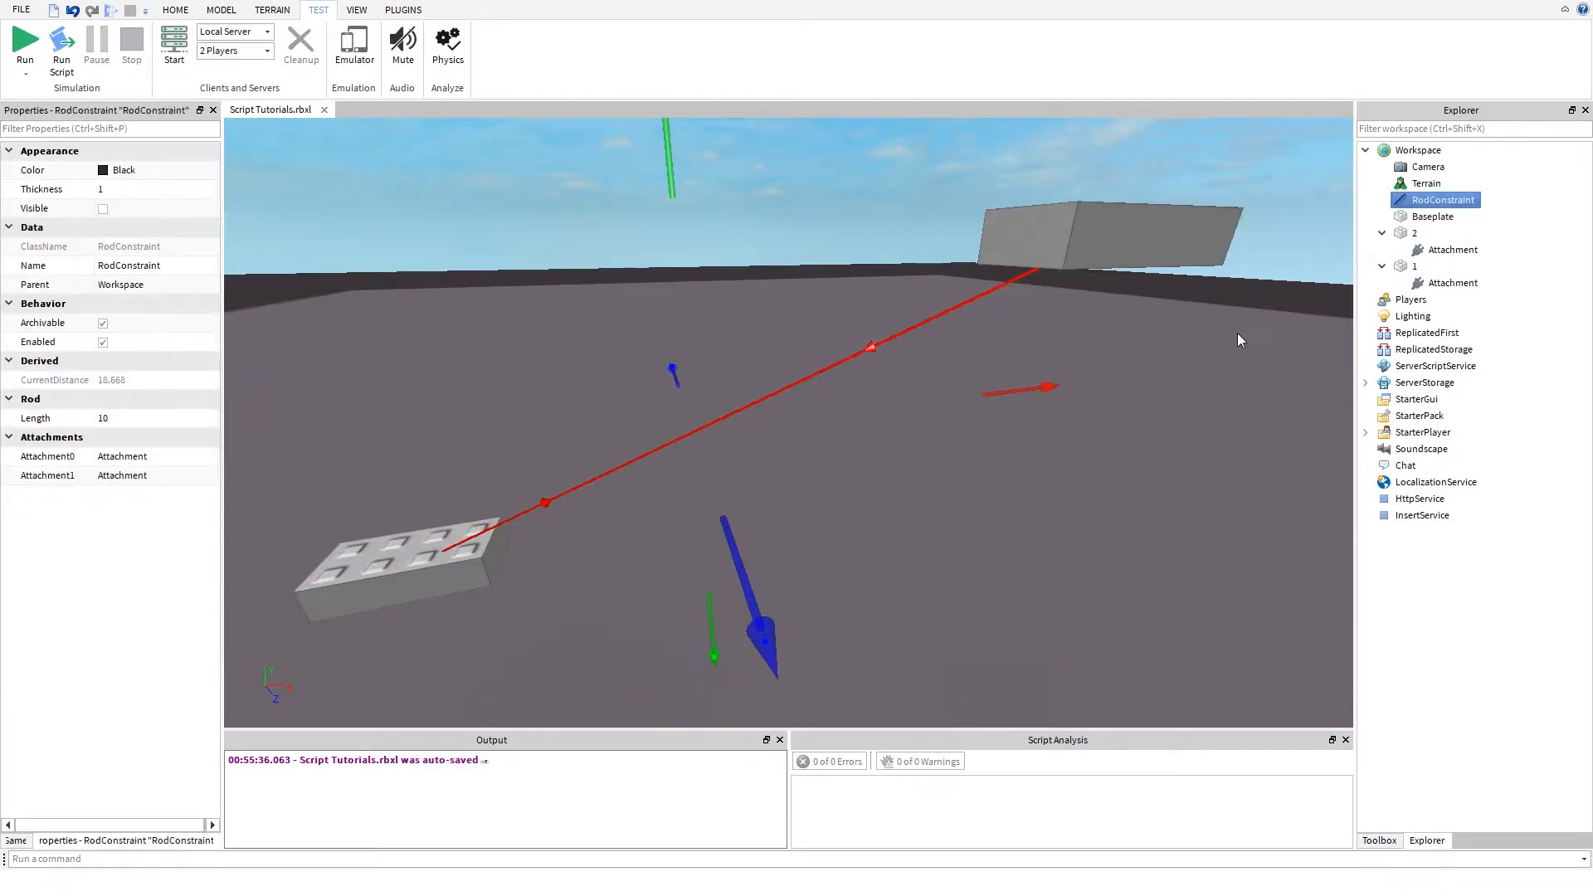
- Examine the RodConstraint between parts 1 and 2 from several distances and angles
{"action": "left_click", "coordinate": [843, 386]}
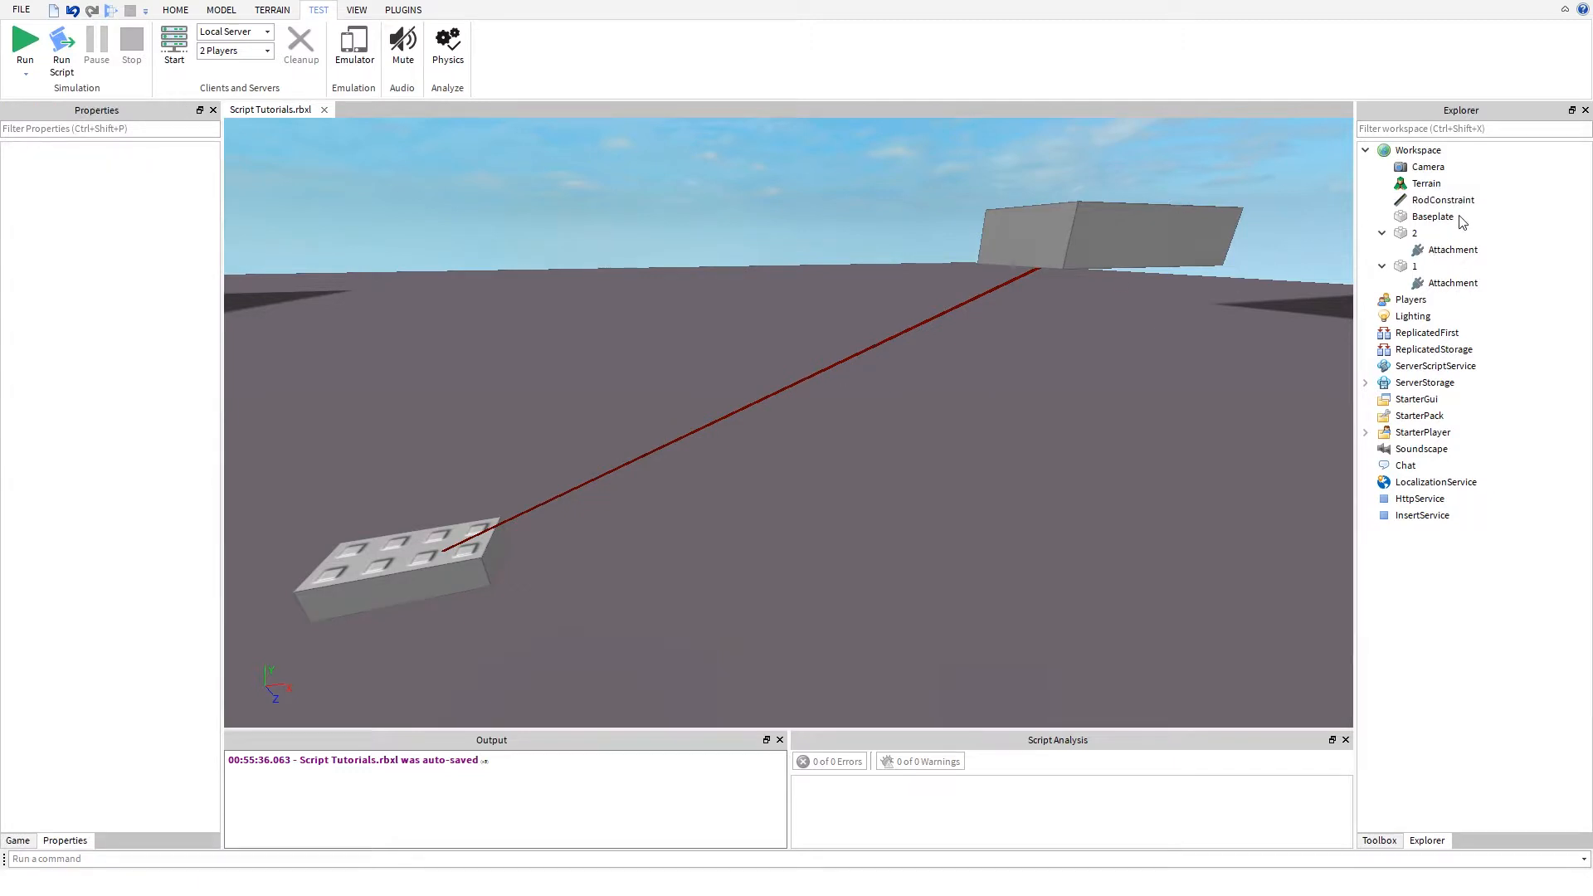
{"action": "left_click", "coordinate": [1414, 204]}
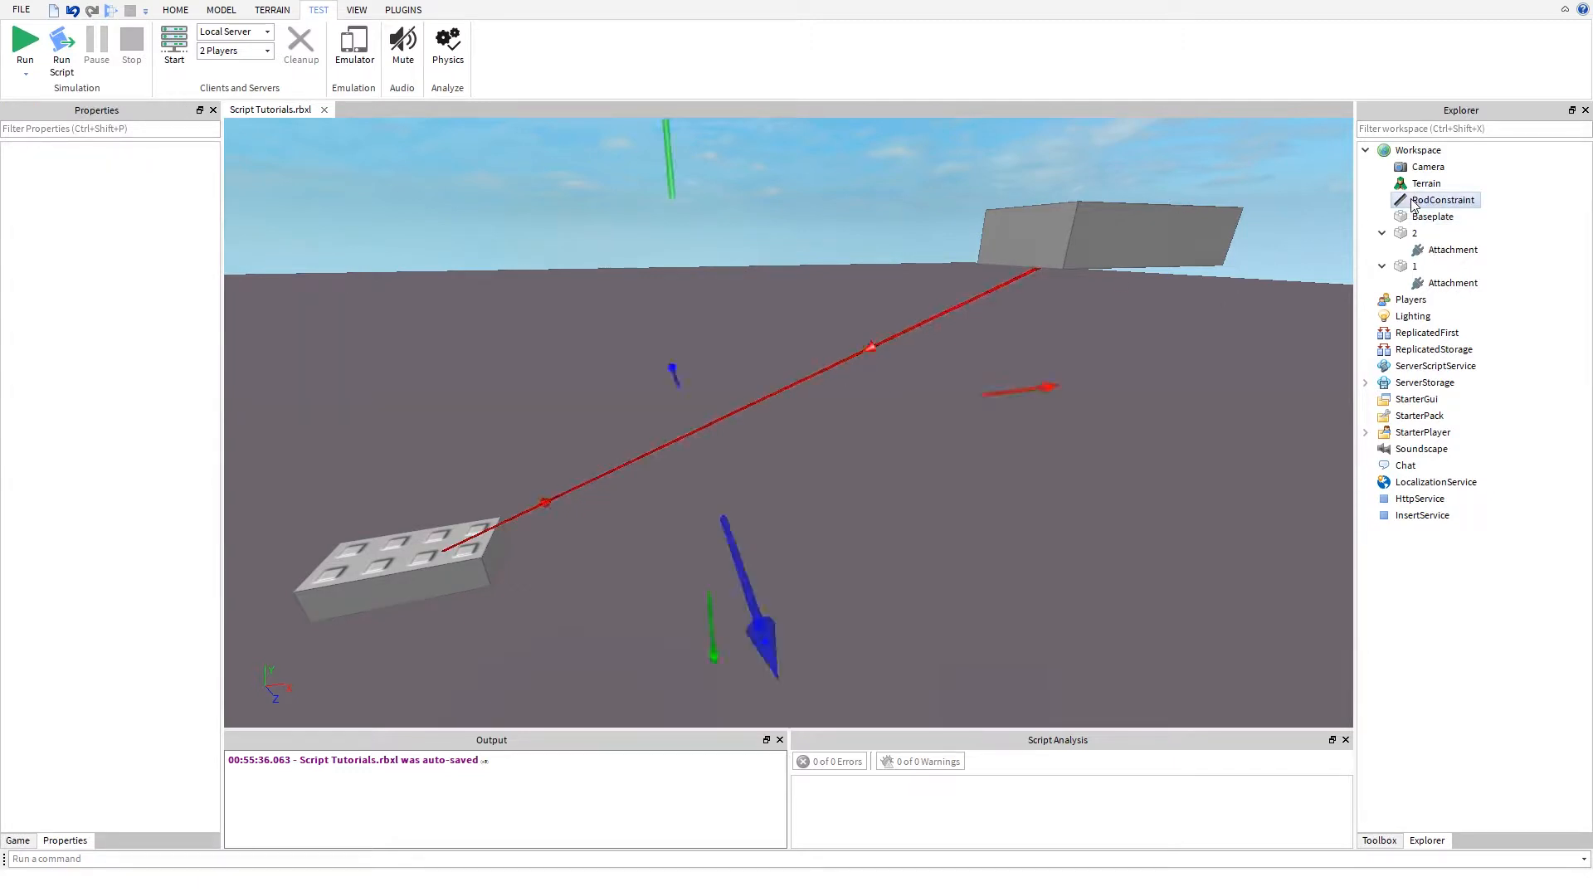
{"action": "left_click", "coordinate": [785, 311]}
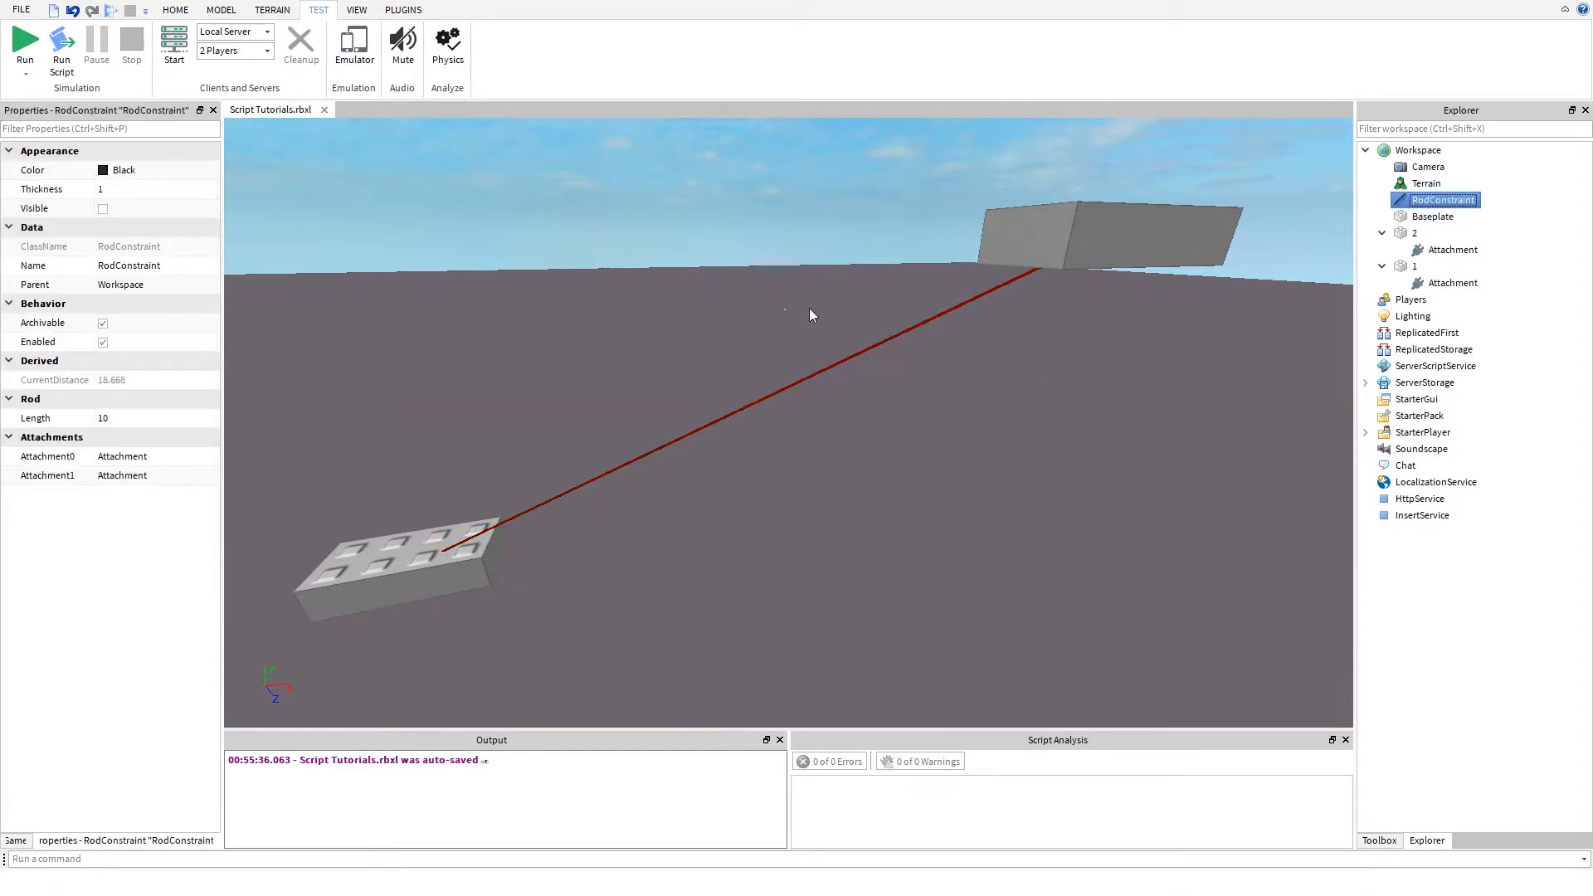
{"action": "left_click", "coordinate": [1136, 244]}
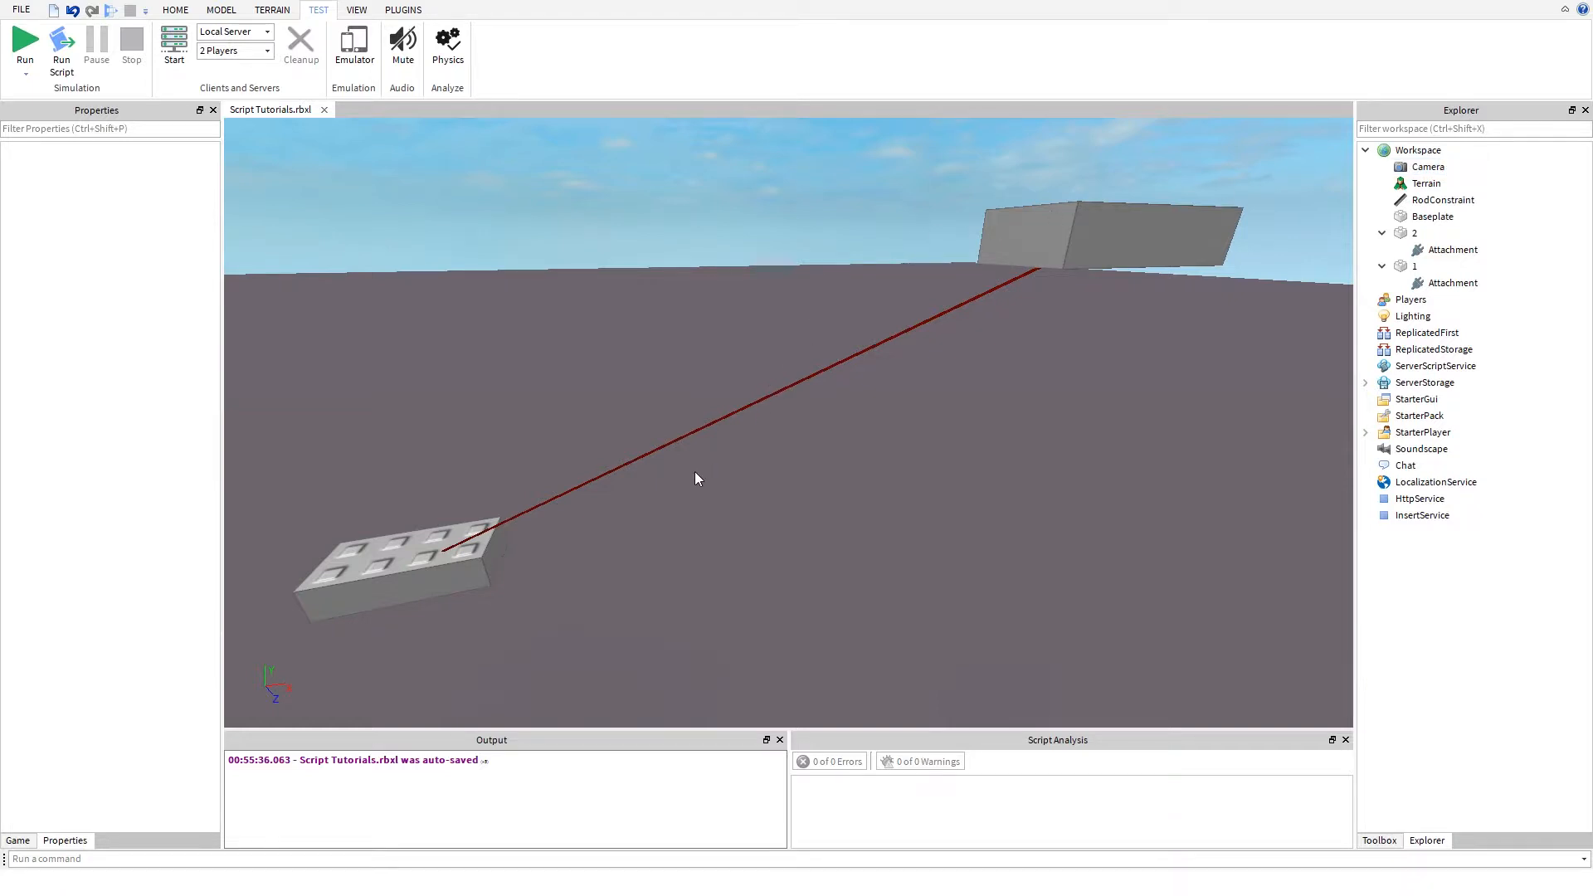
{"action": "mouse_move", "coordinate": [695, 471]}
{"action": "right_mouse_down"}
{"action": "mouse_move", "coordinate": [698, 450]}
{"action": "mouse_move", "coordinate": [694, 471]}
{"action": "right_mouse_up"}
{"action": "key", "text": "w"}
{"action": "key", "text": "d"}
{"action": "scroll", "coordinate": [692, 464], "scroll_direction": "down", "scroll_amount": 8}
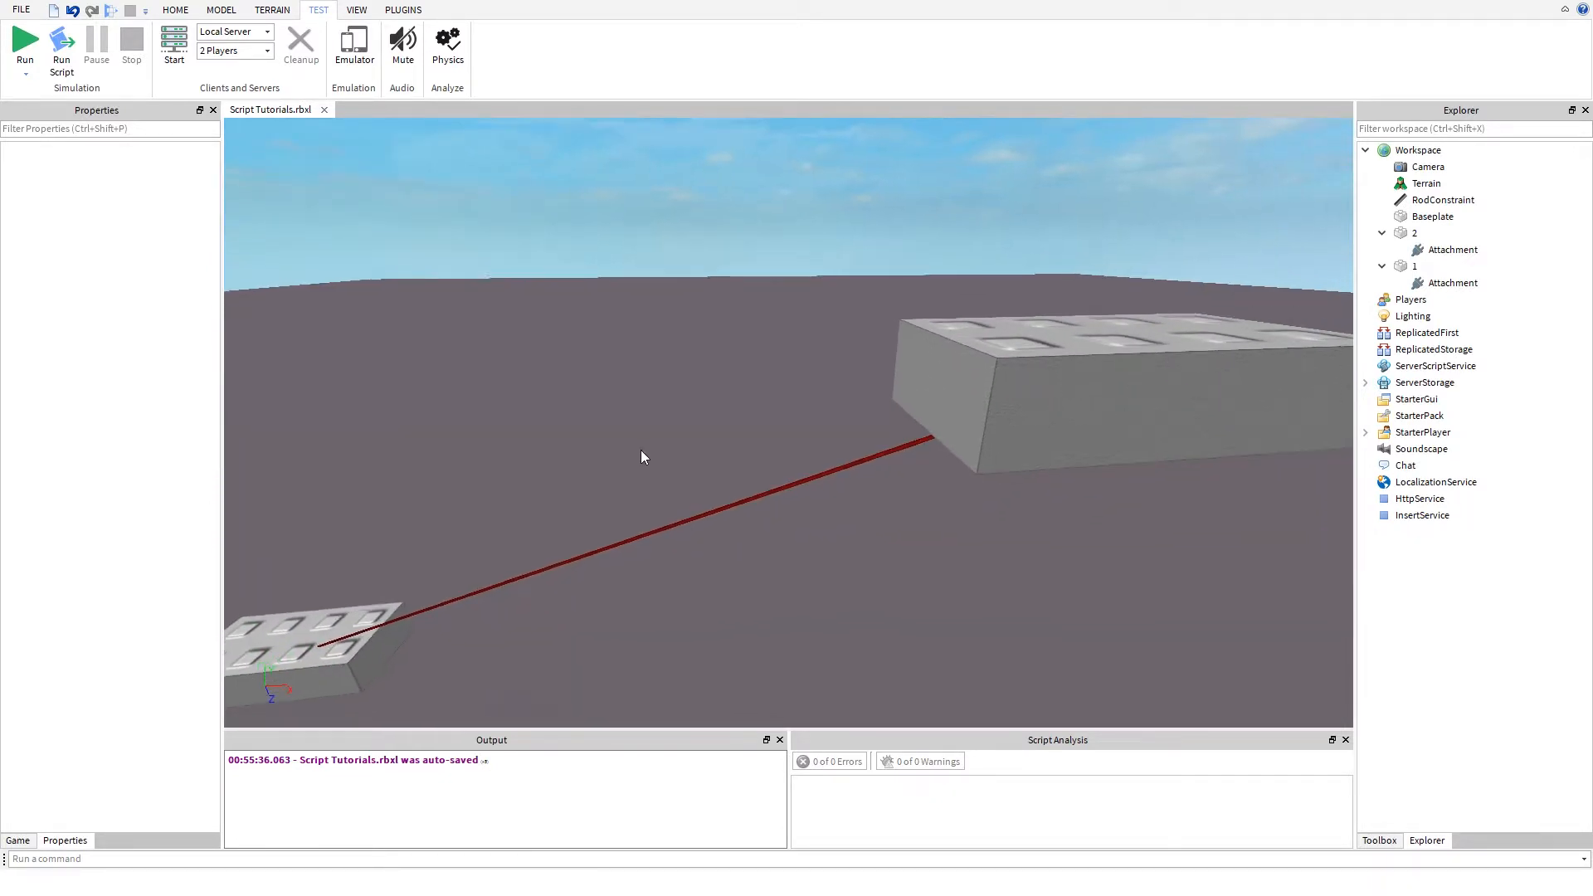
{"action": "key", "text": "s"}
{"action": "left_click_drag", "start_coordinate": [594, 421], "coordinate": [694, 579]}
{"action": "key", "text": "d"}
{"action": "key", "text": "a"}
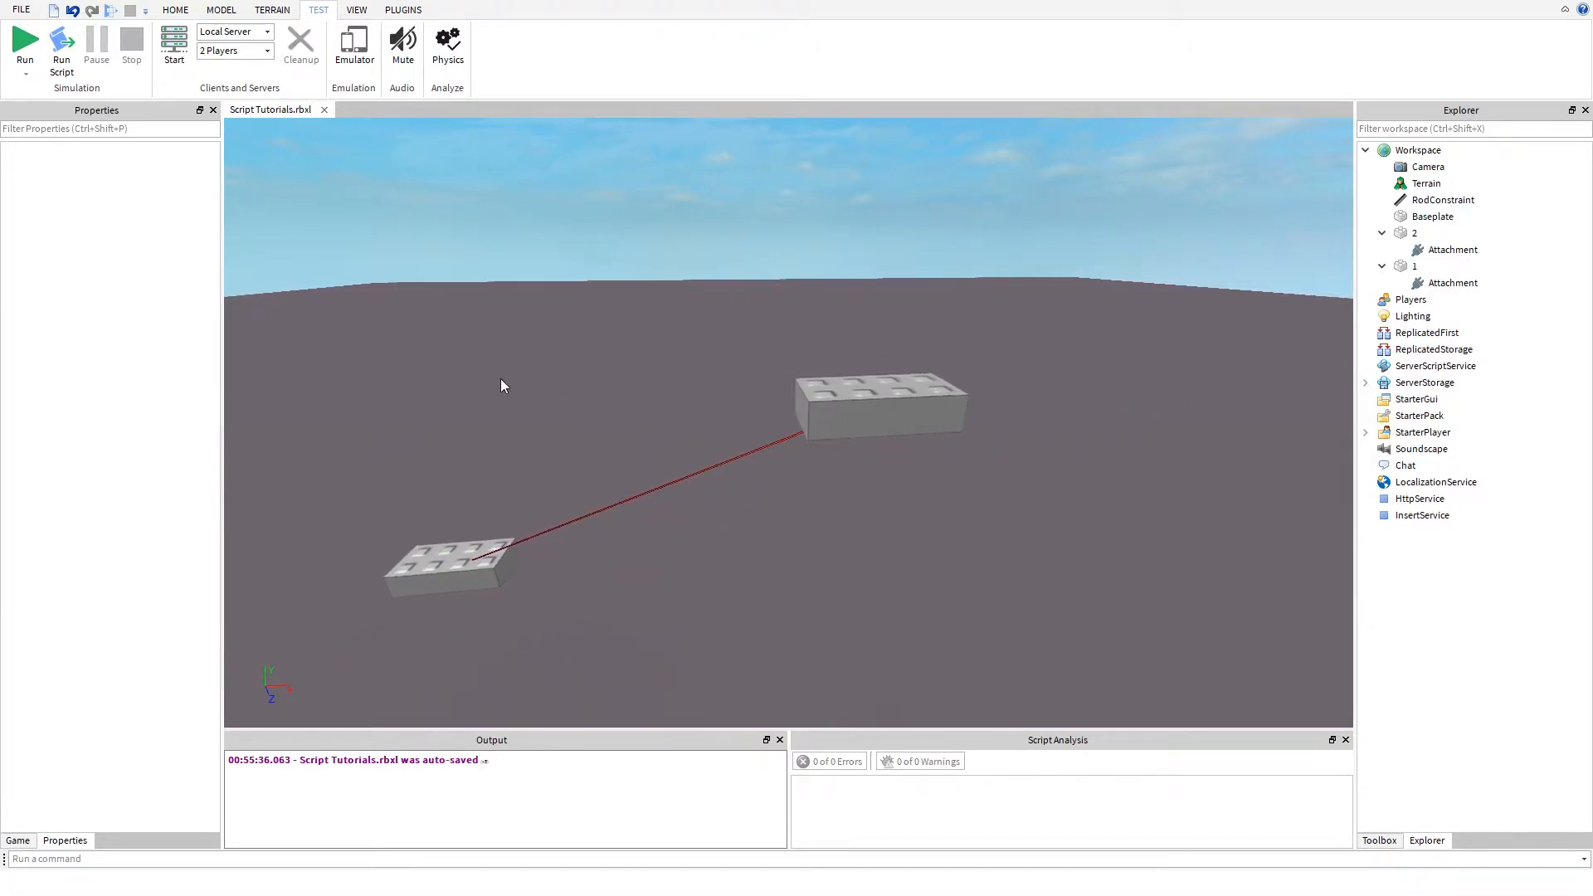
{"action": "left_click_drag", "start_coordinate": [501, 380], "coordinate": [617, 389]}
{"action": "key", "text": "a"}
{"action": "key", "text": "a"}
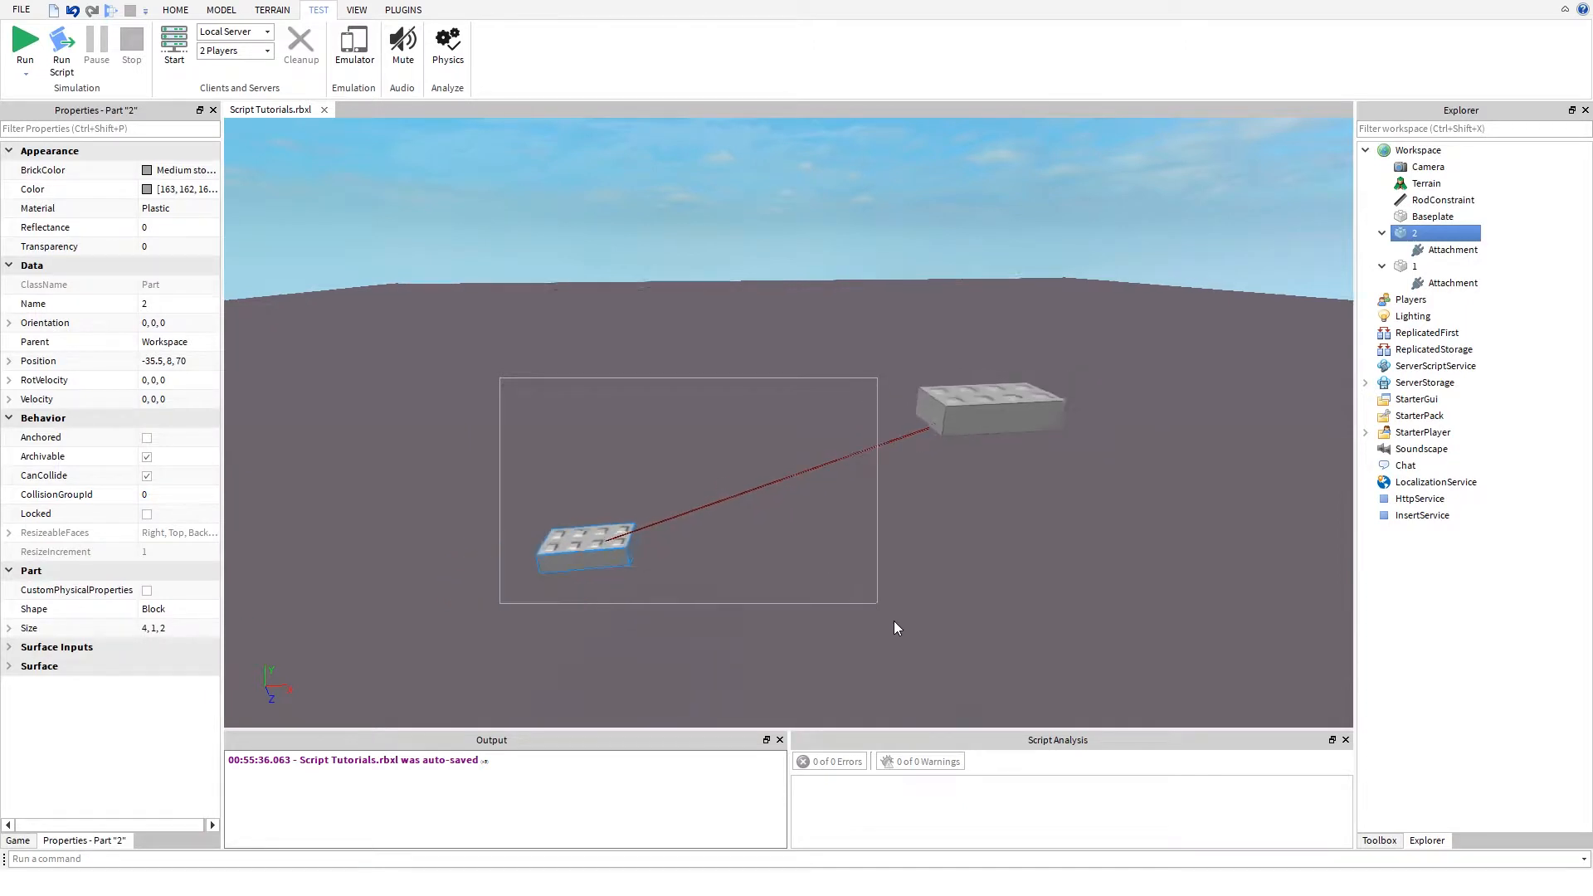
{"action": "key", "text": "s"}
{"action": "key", "text": "a"}
{"action": "key", "text": "w"}
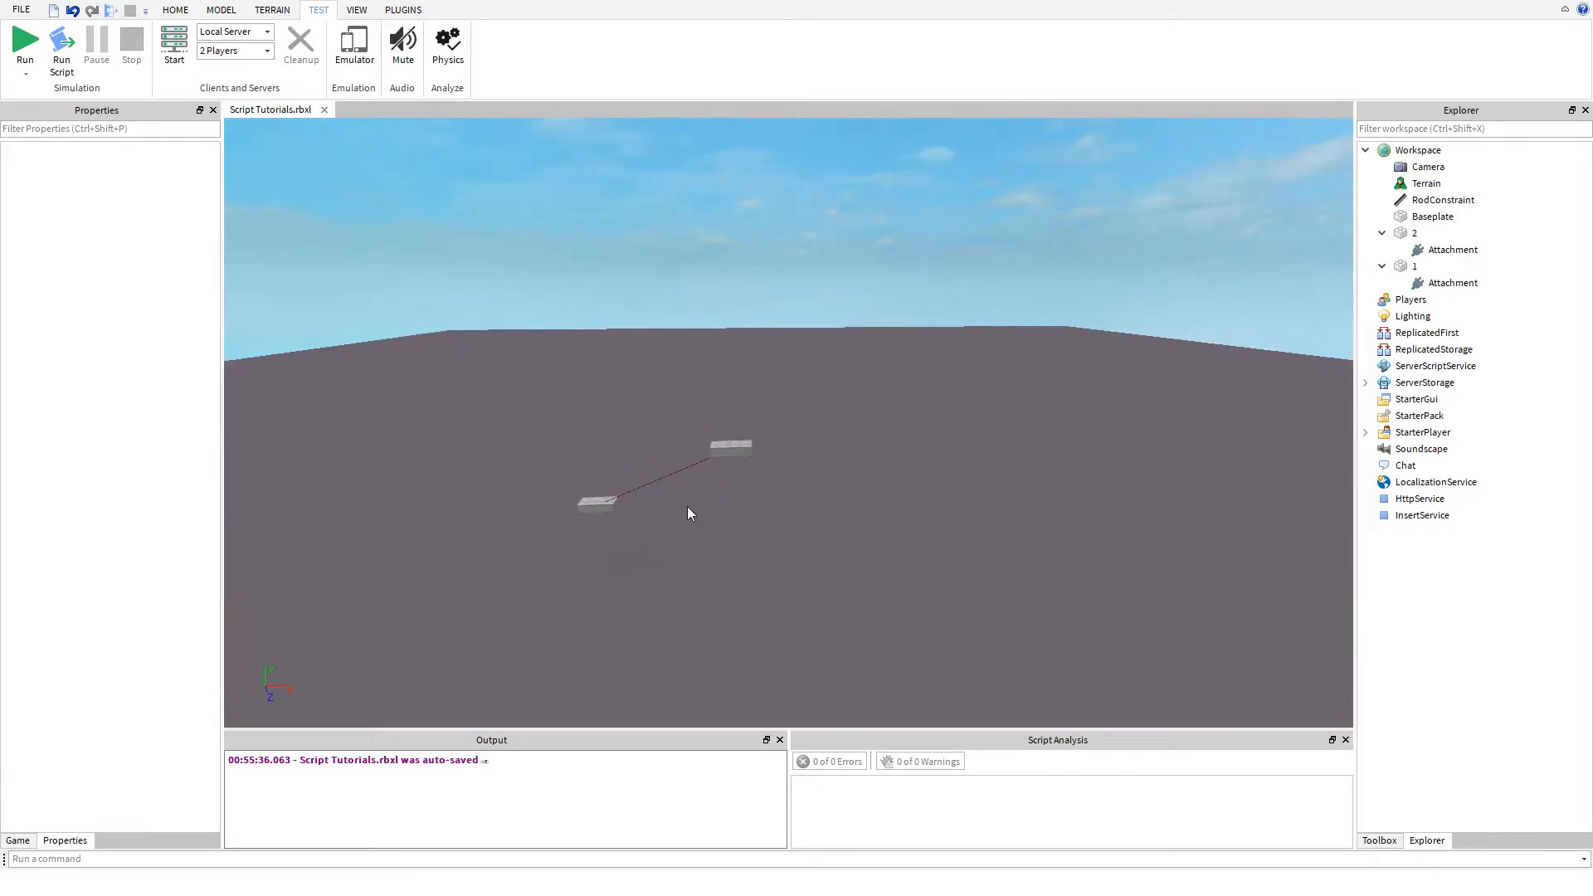
{"action": "key", "text": "w"}
{"action": "right_click_drag", "start_coordinate": [685, 510], "coordinate": [687, 506]}
{"action": "key", "text": "a"}
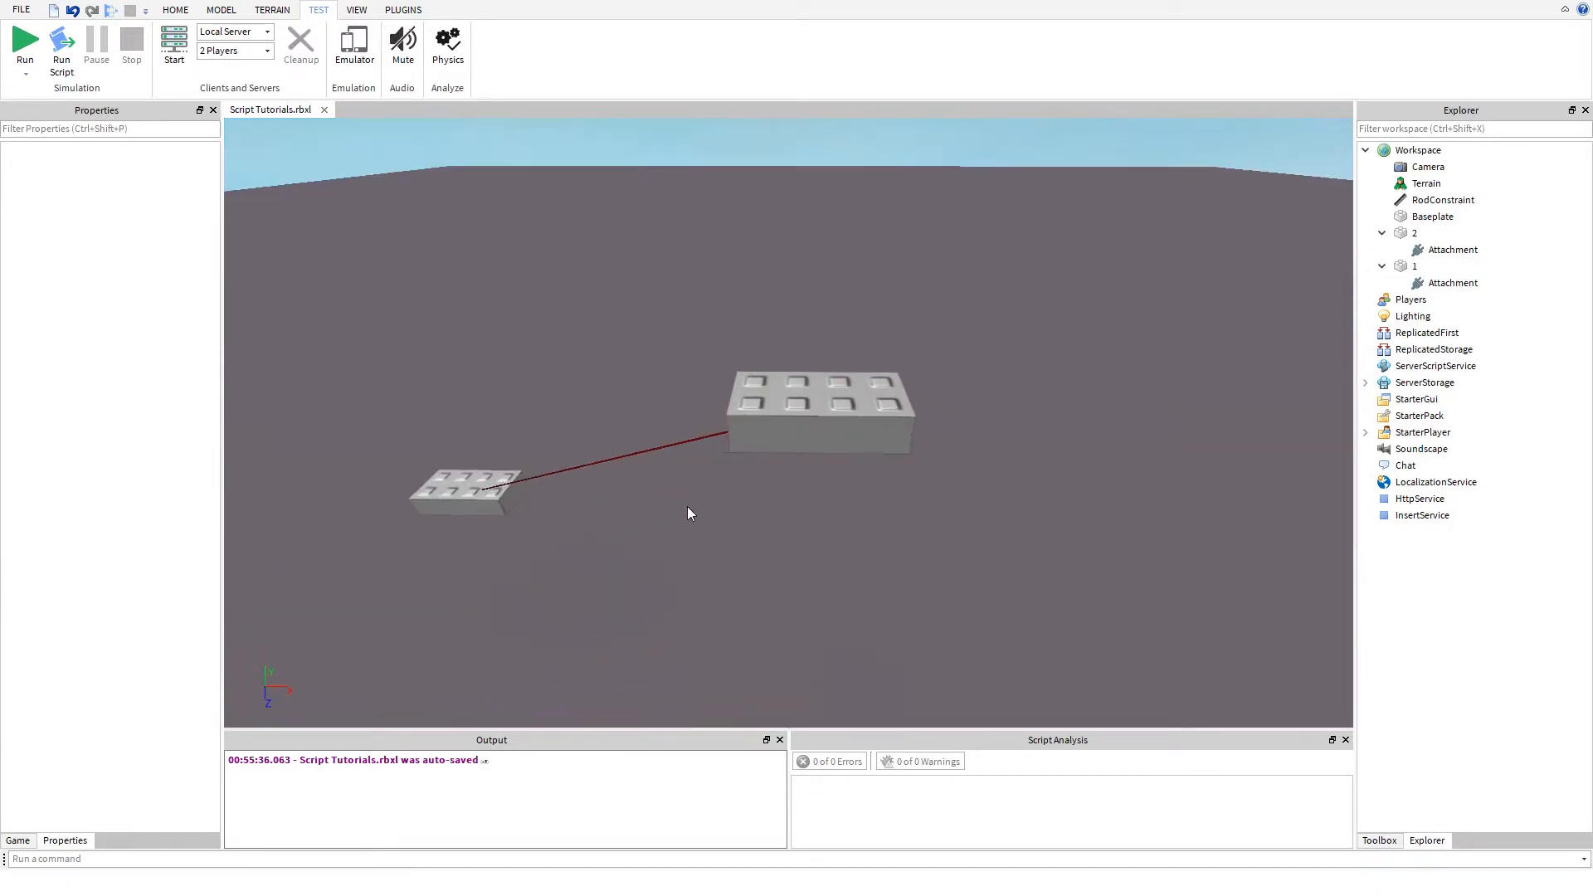
{"action": "left_click", "coordinate": [1421, 150]}
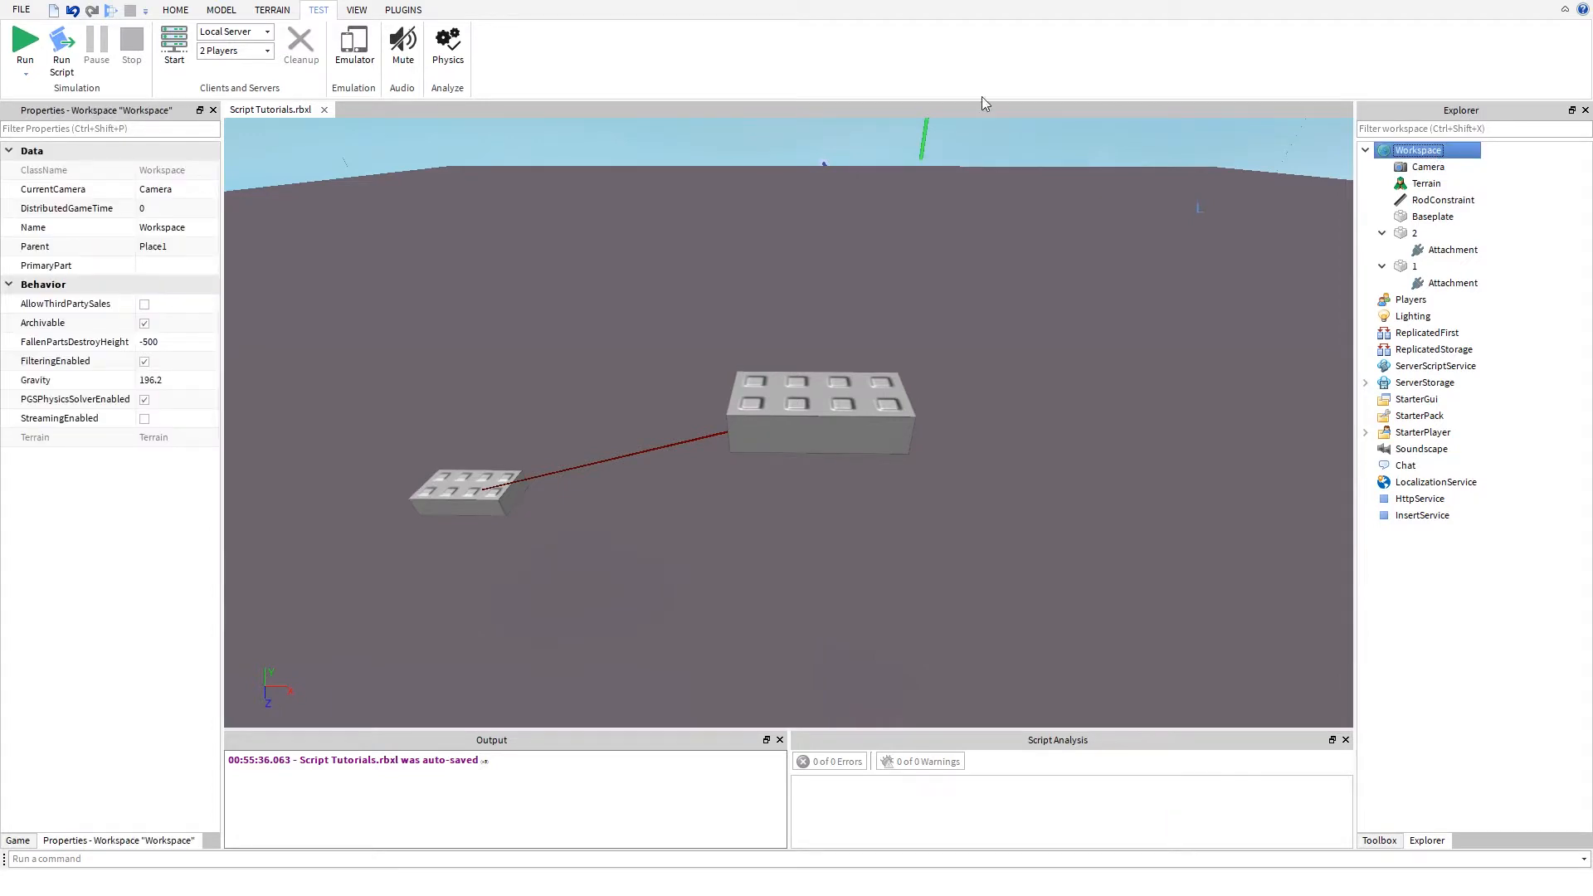
{"action": "left_click", "coordinate": [207, 10]}
{"action": "left_click", "coordinate": [220, 10]}
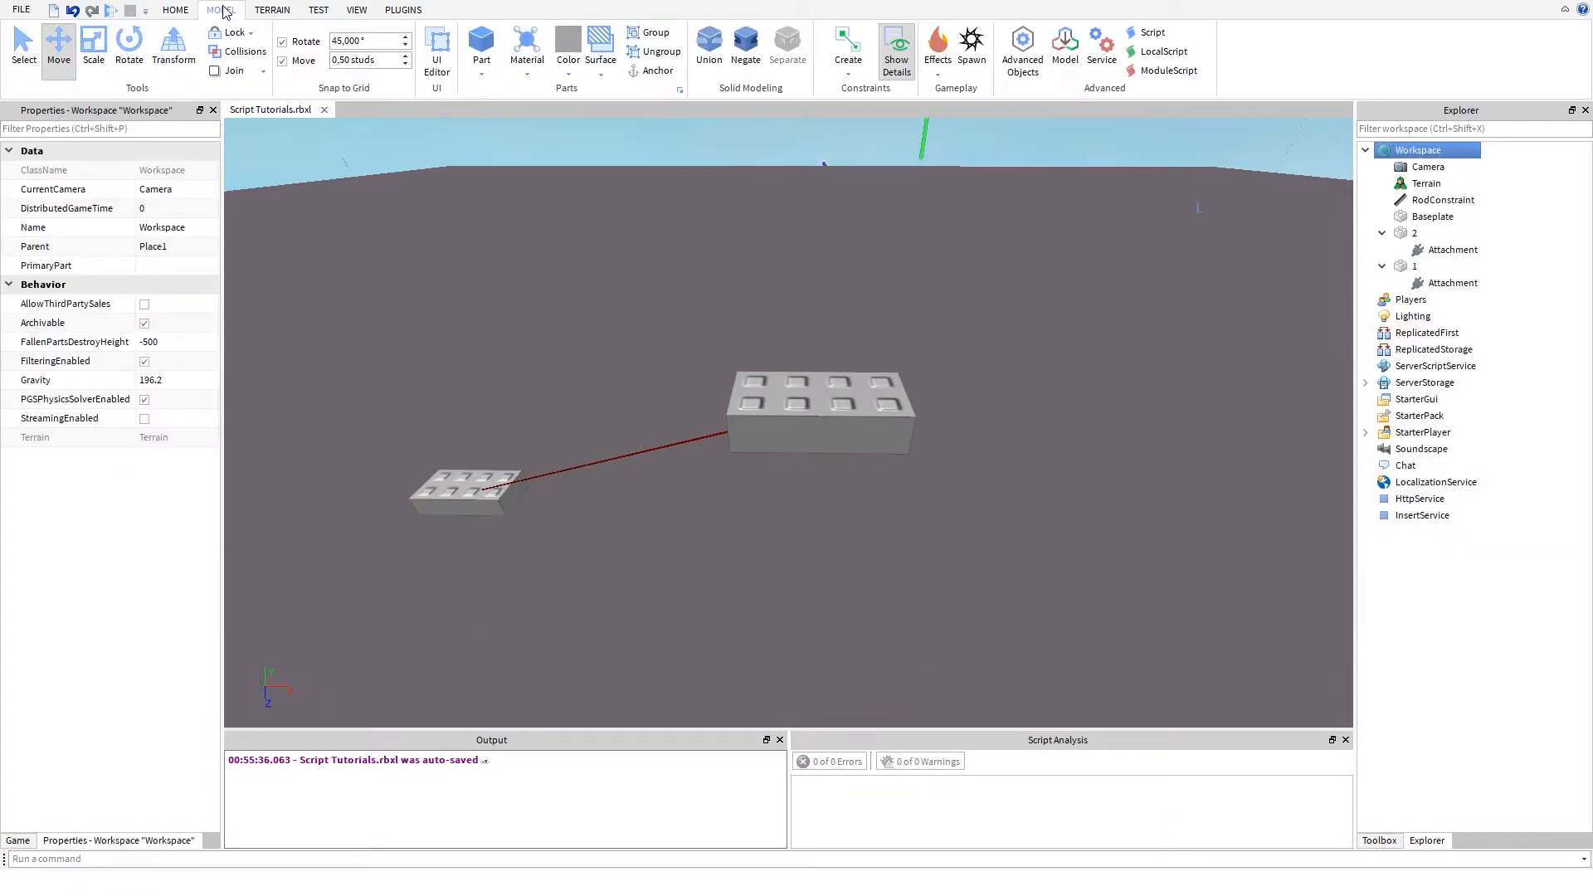
{"action": "left_click", "coordinate": [848, 66]}
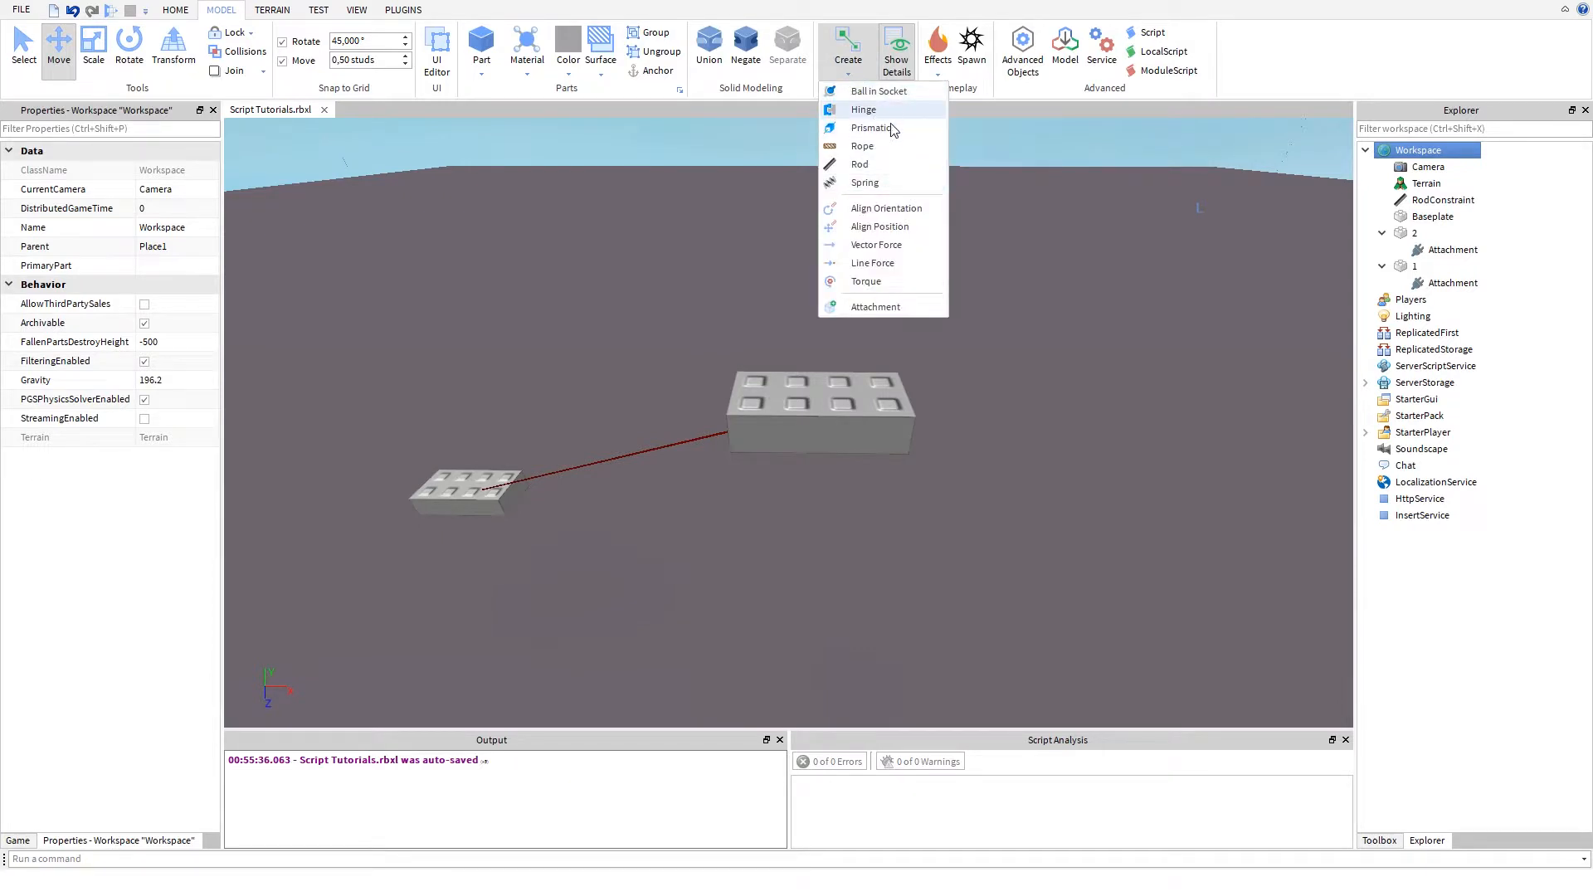
{"action": "left_click", "coordinate": [863, 146]}
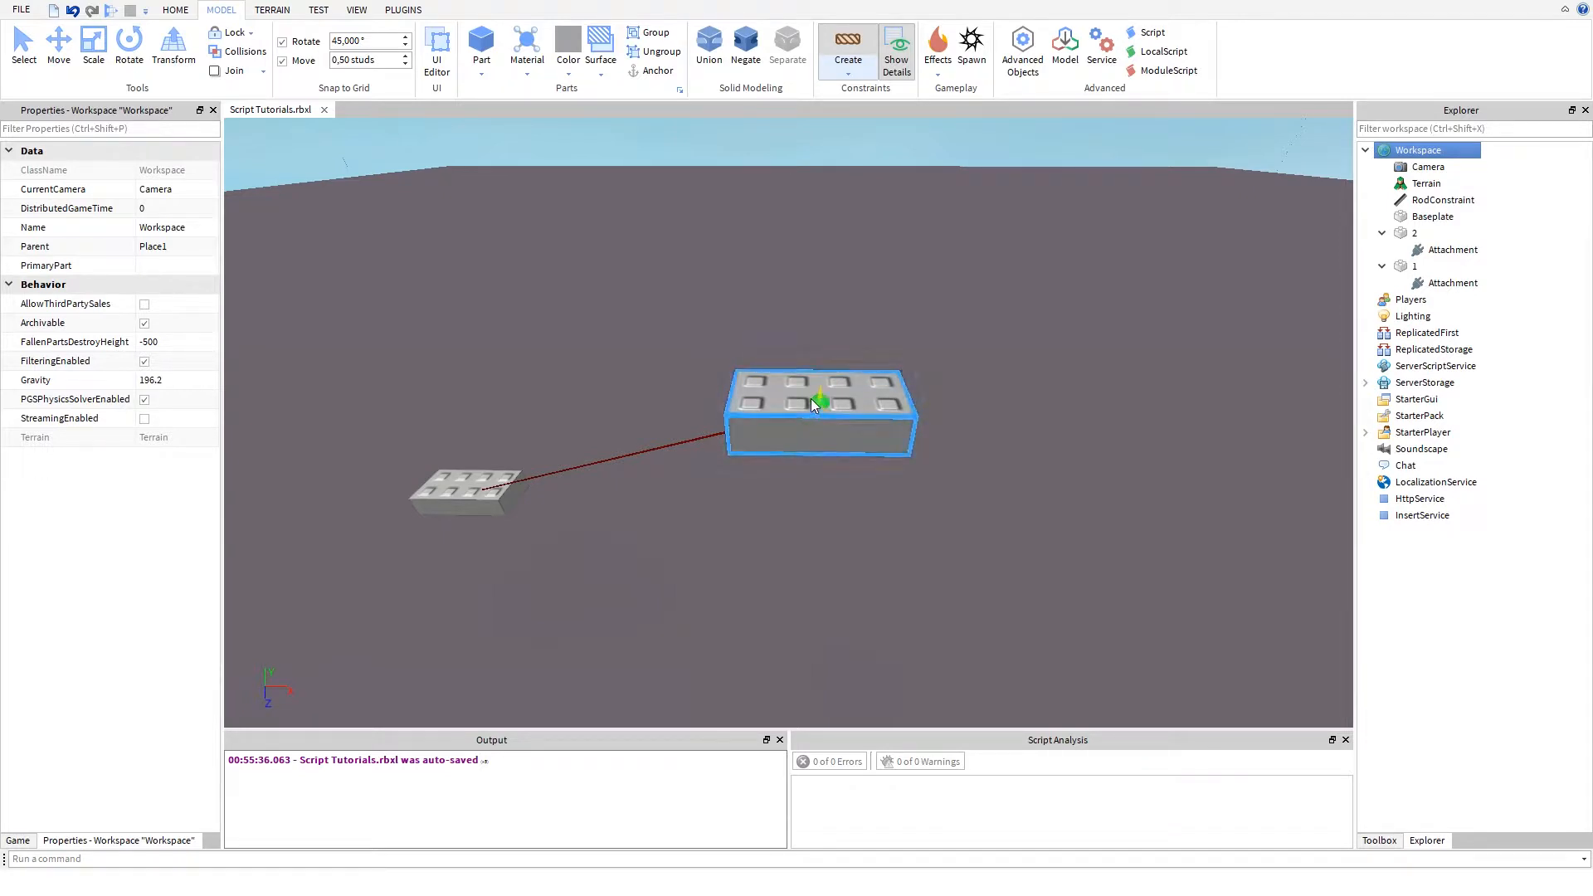
{"action": "key", "text": "a"}
{"action": "key", "text": "w"}
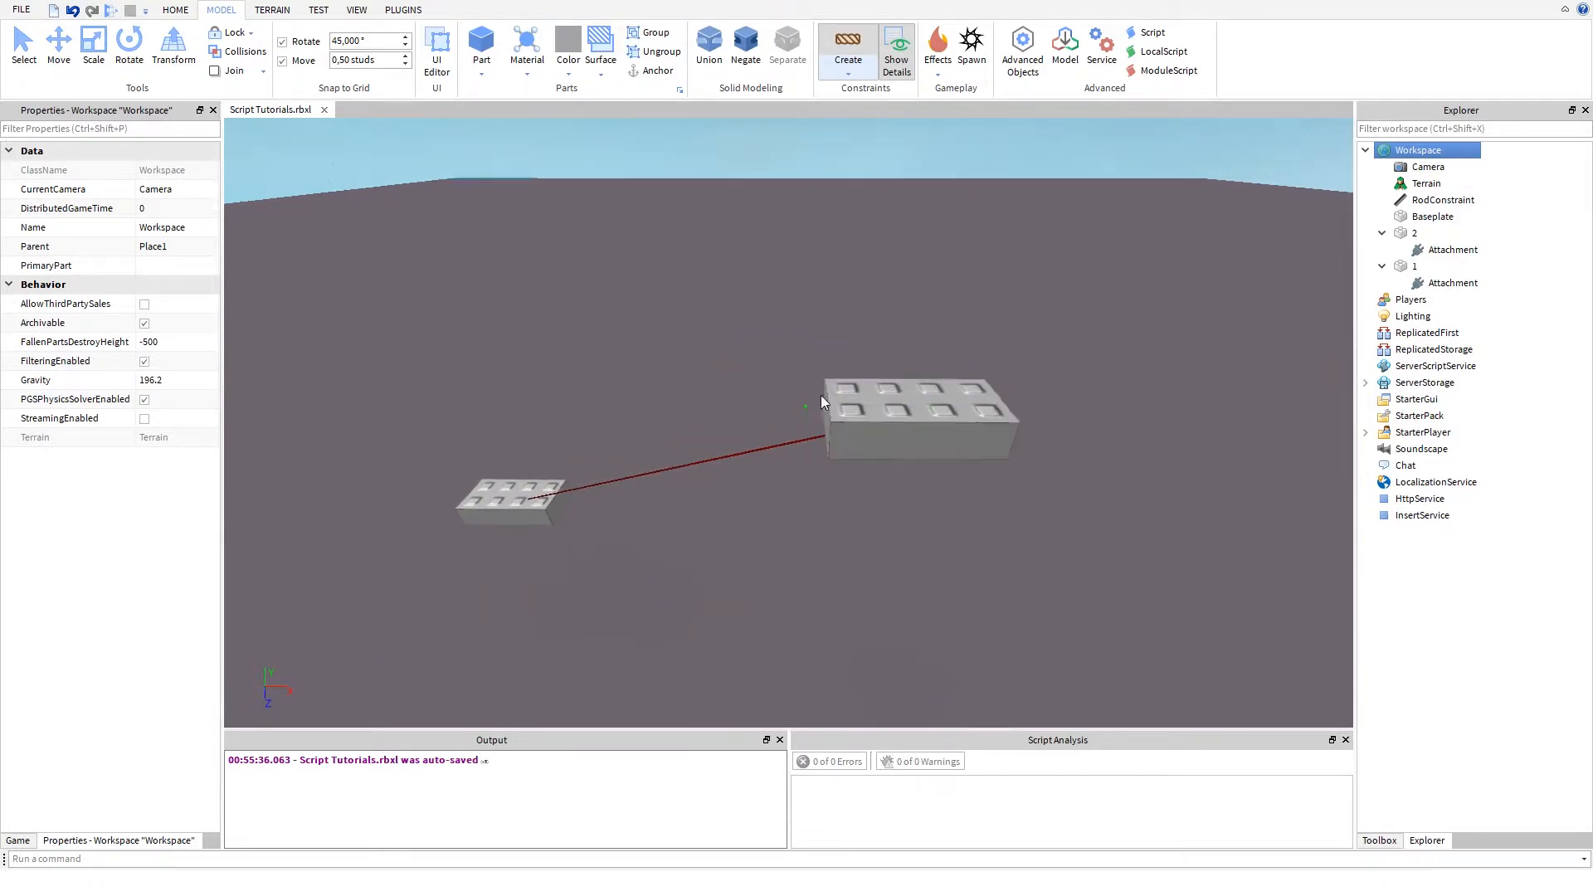
{"action": "key", "text": "a"}
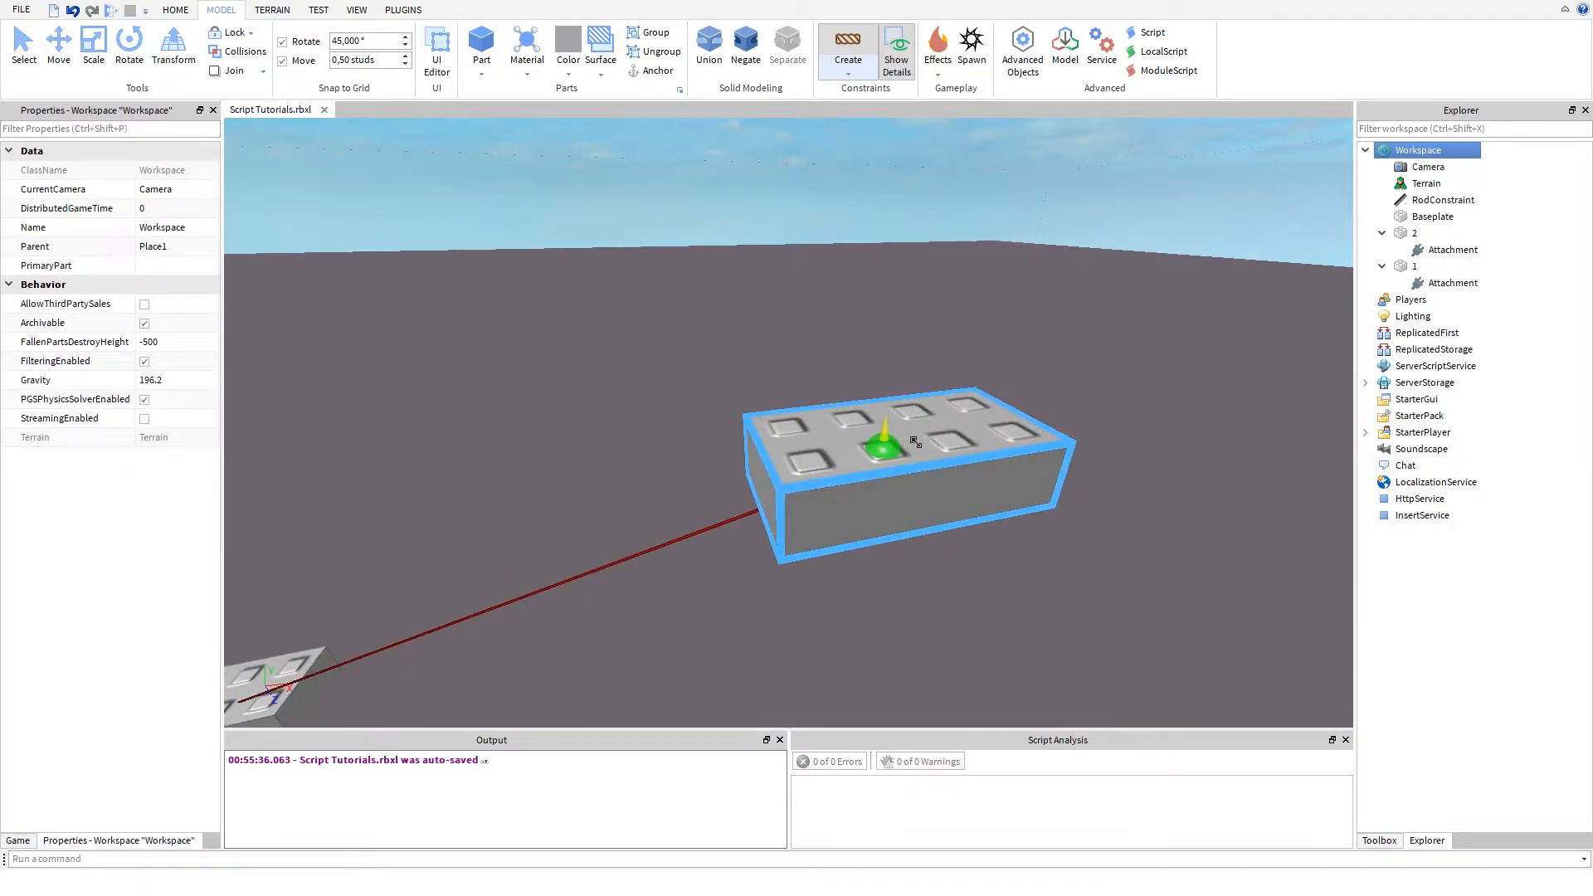
{"action": "key", "text": "a"}
{"action": "key", "text": "s"}
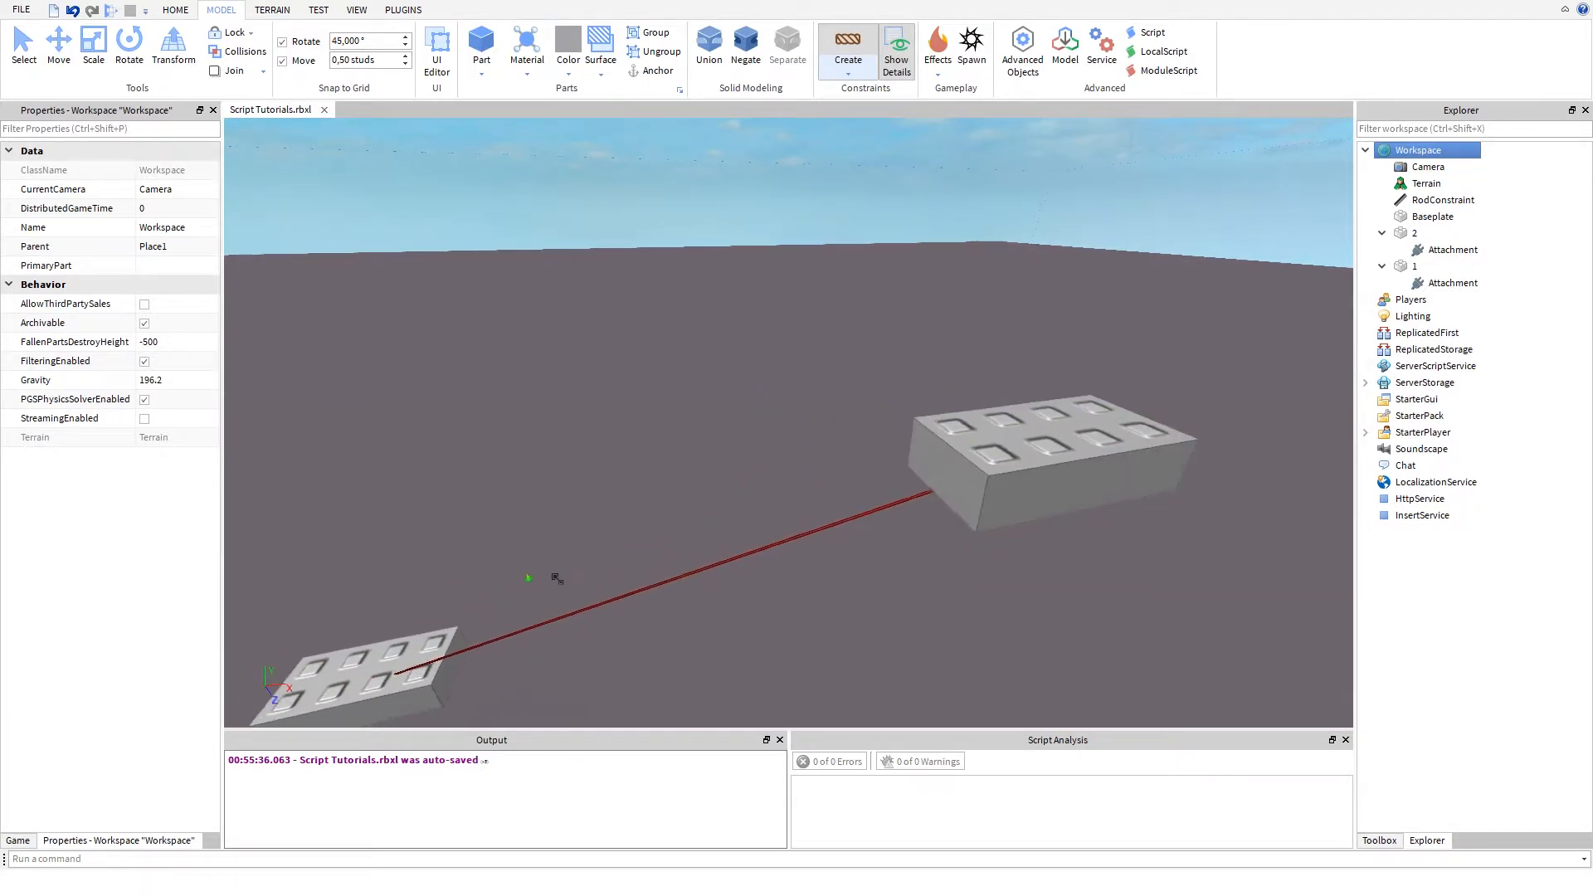
{"action": "key", "text": "d"}
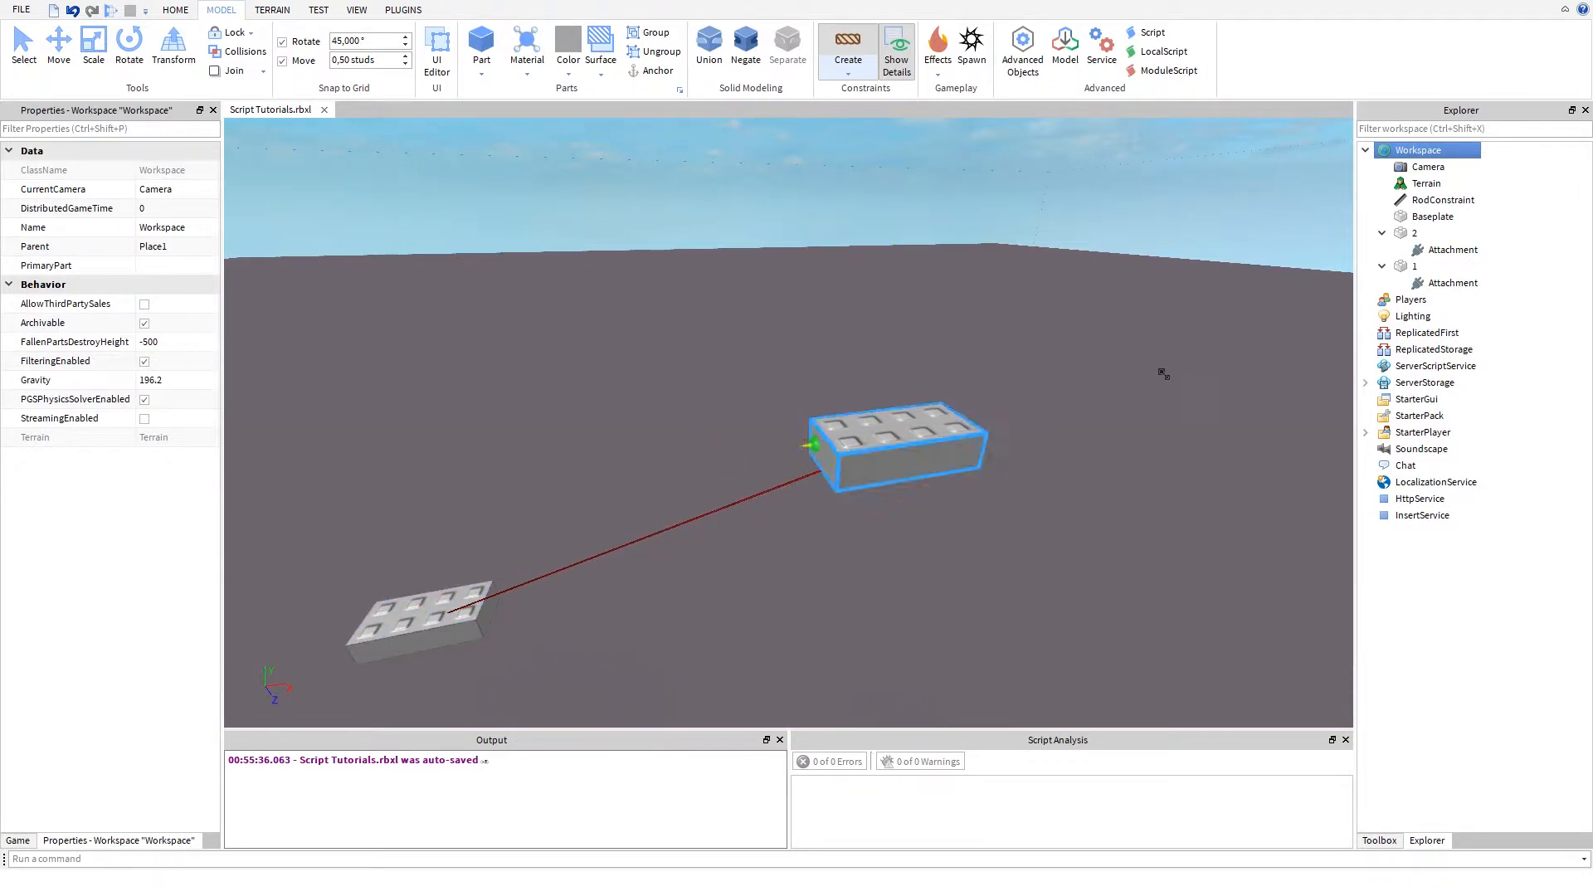
{"action": "left_click", "coordinate": [1238, 146]}
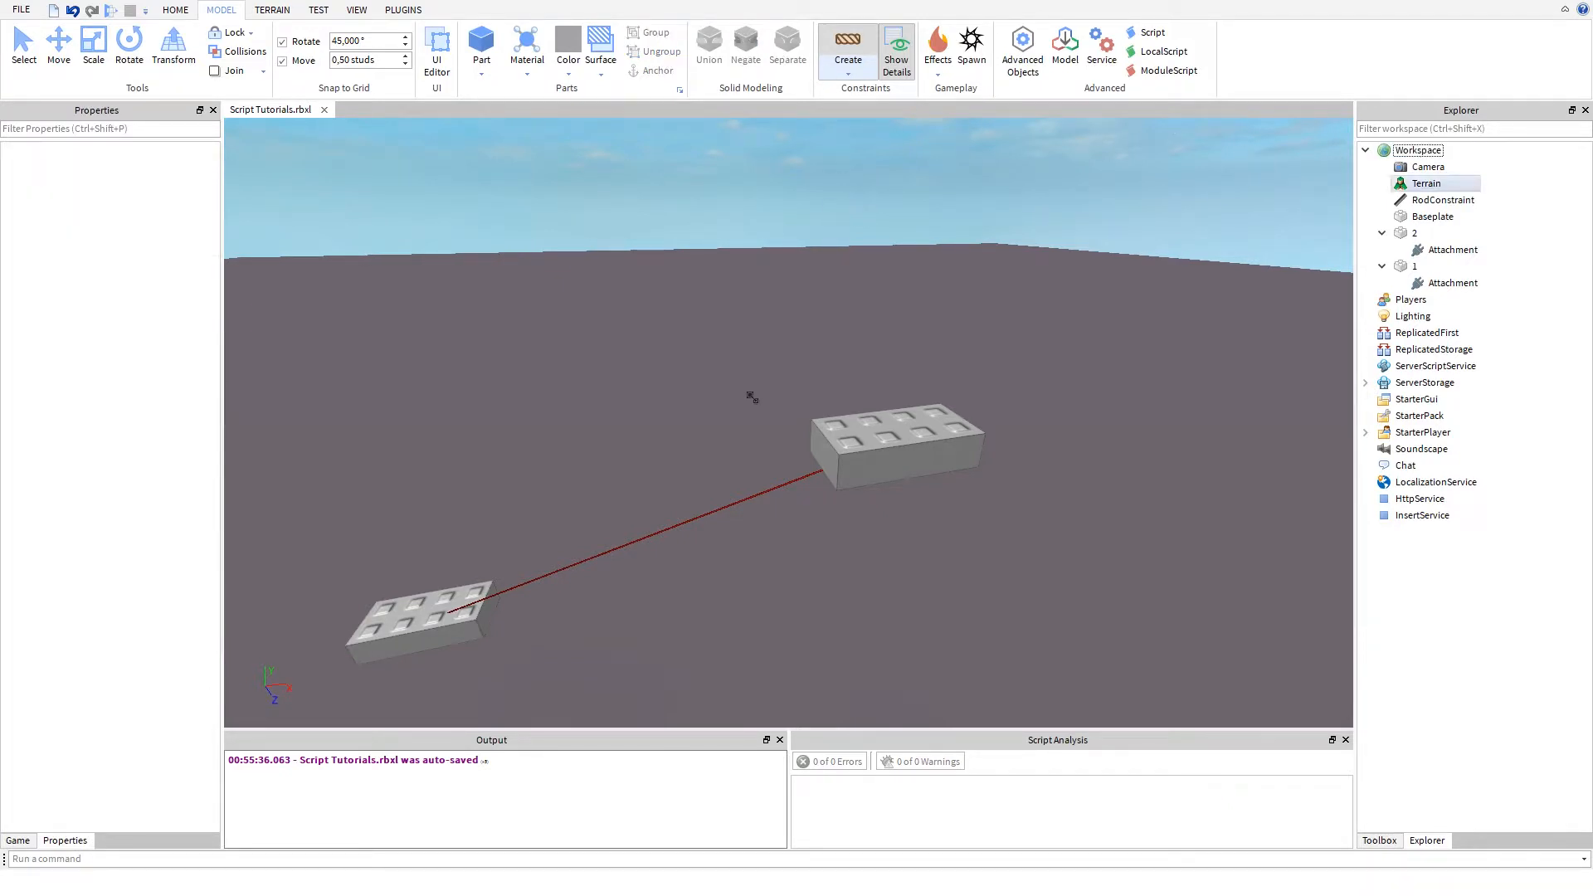
- Insert a RopeConstraint into the Workspace and delete the RodConstraint
{"action": "left_click", "coordinate": [1413, 151]}
{"action": "right_click", "coordinate": [1413, 151]}
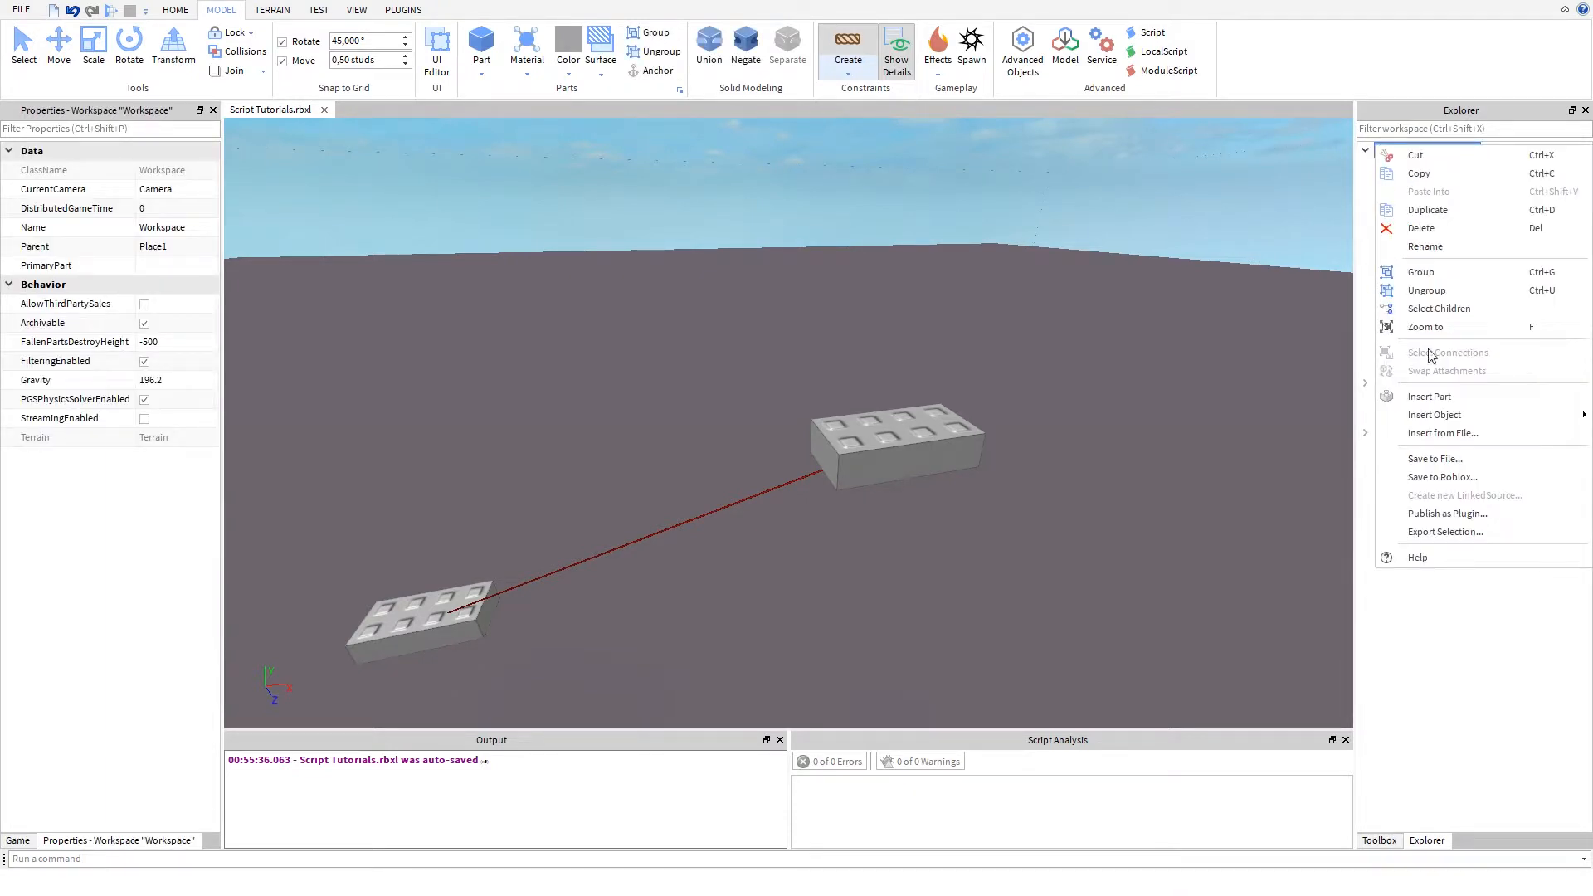
{"action": "mouse_move", "coordinate": [1414, 423]}
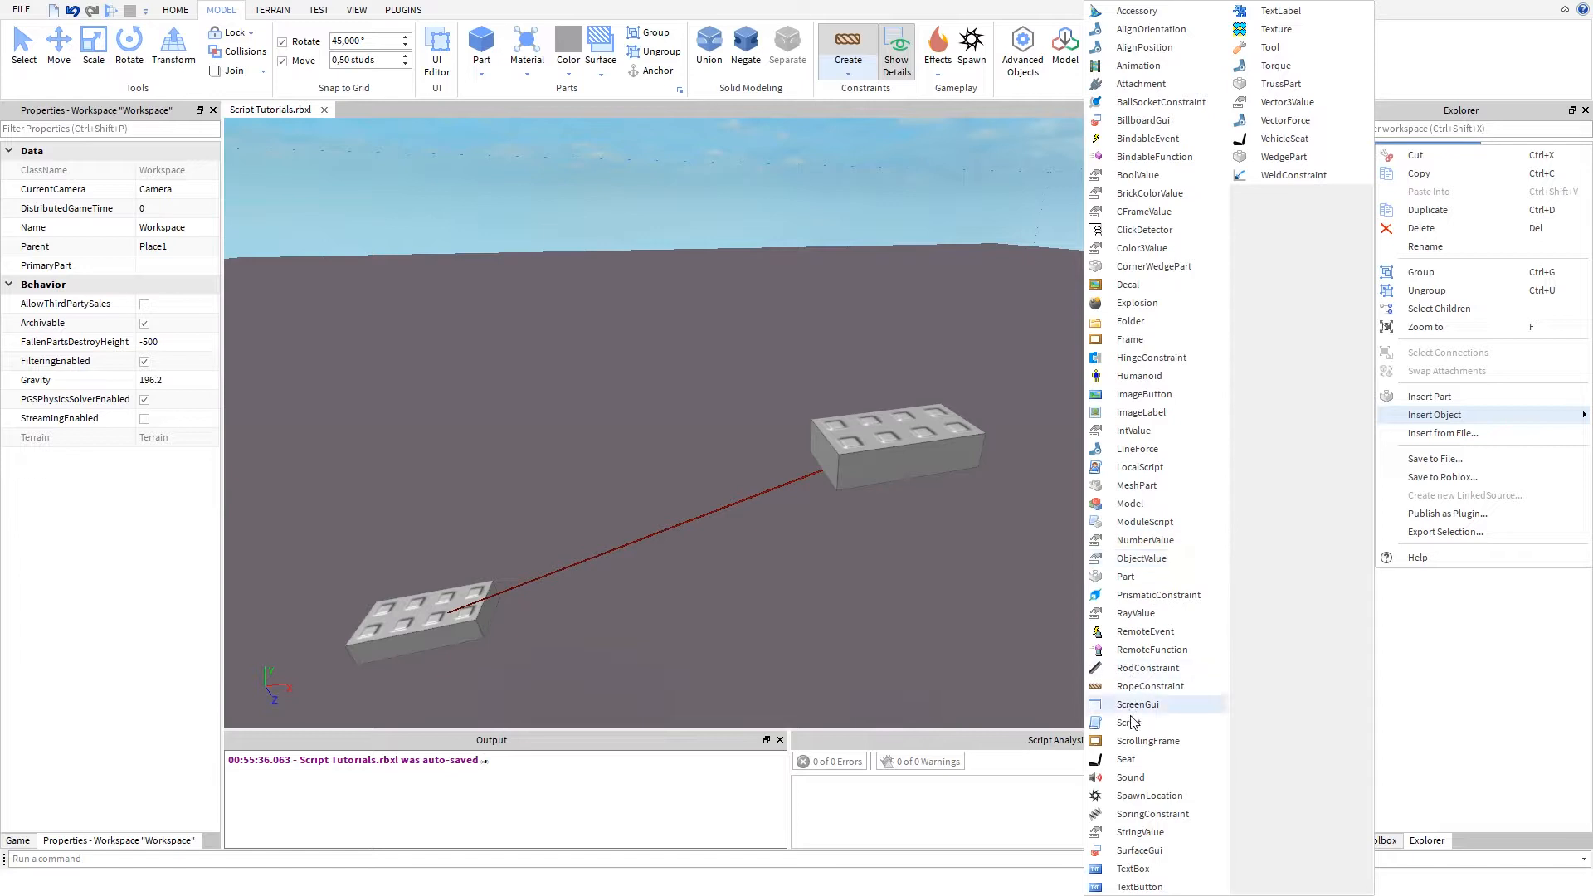
{"action": "left_click", "coordinate": [1134, 688]}
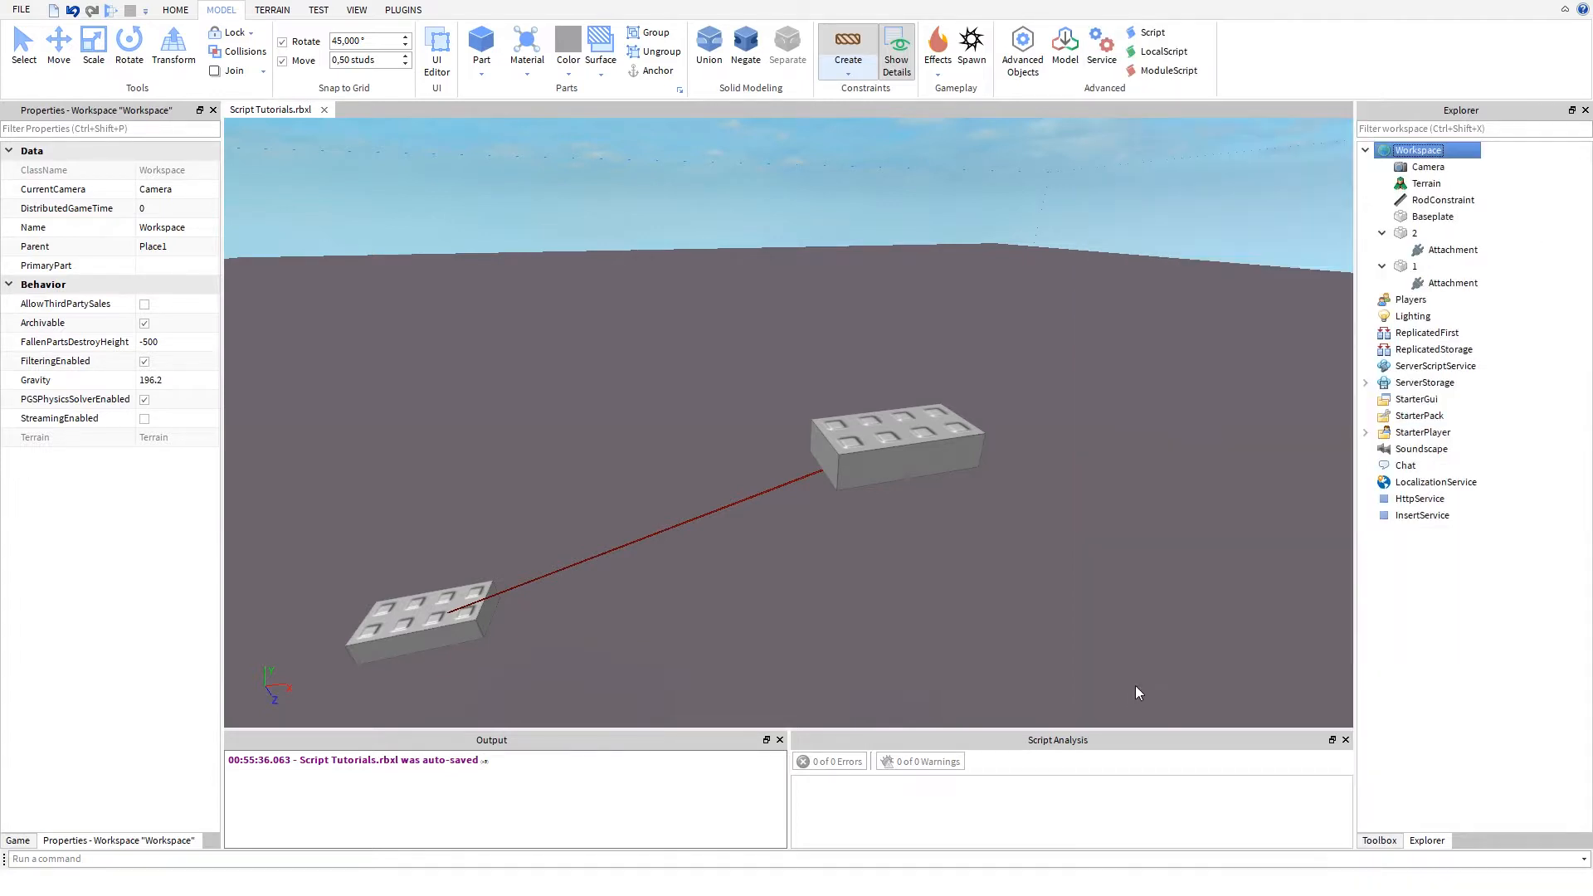
{"action": "left_click", "coordinate": [1445, 202]}
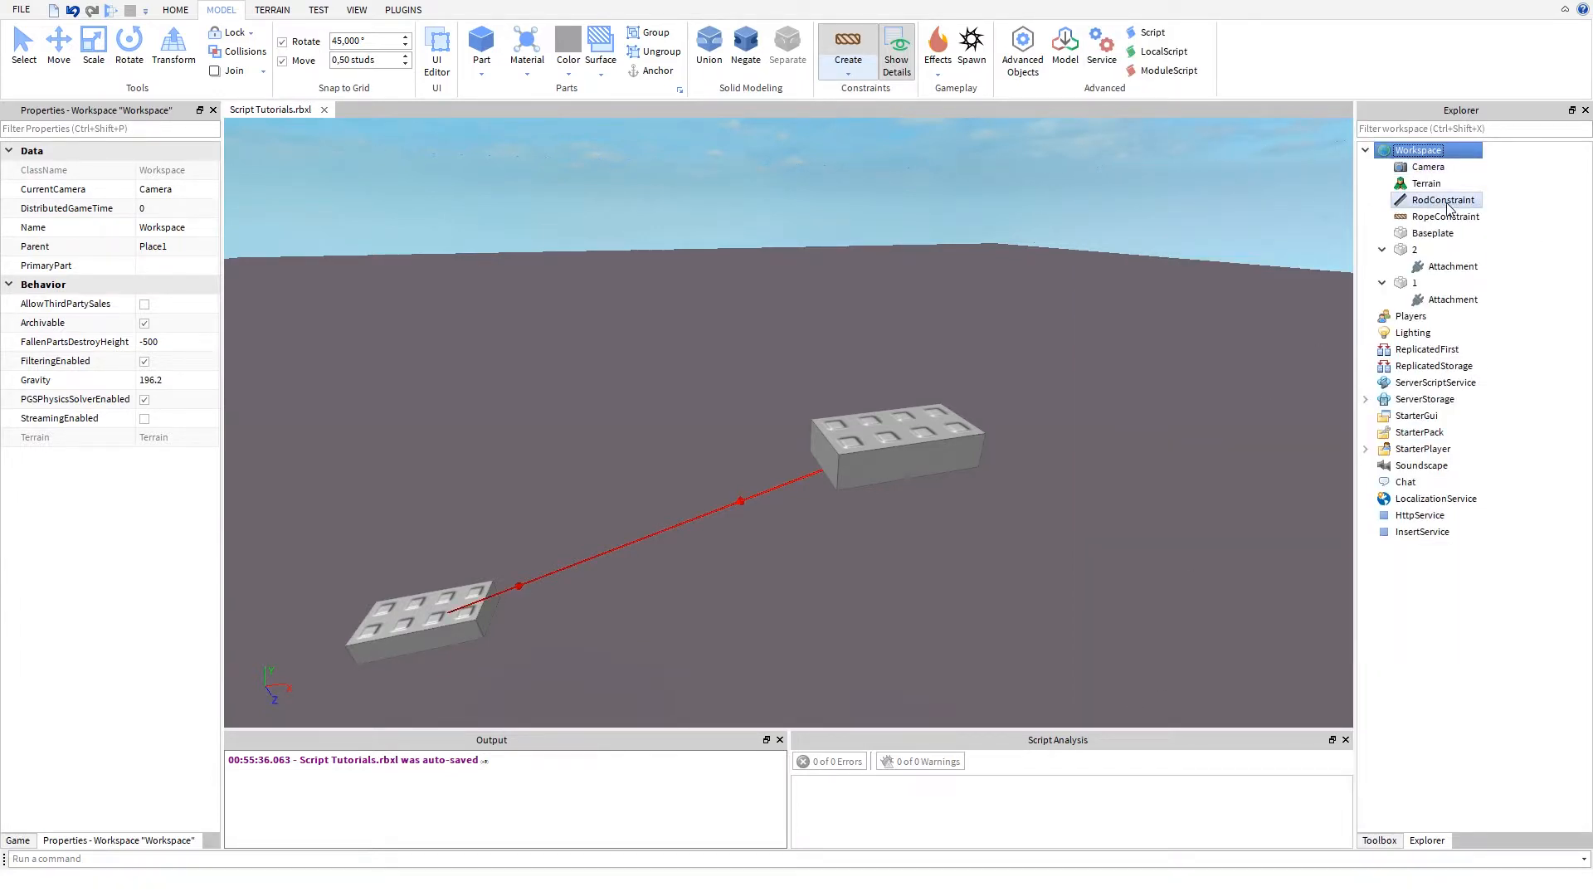
{"action": "key", "text": "Delete"}
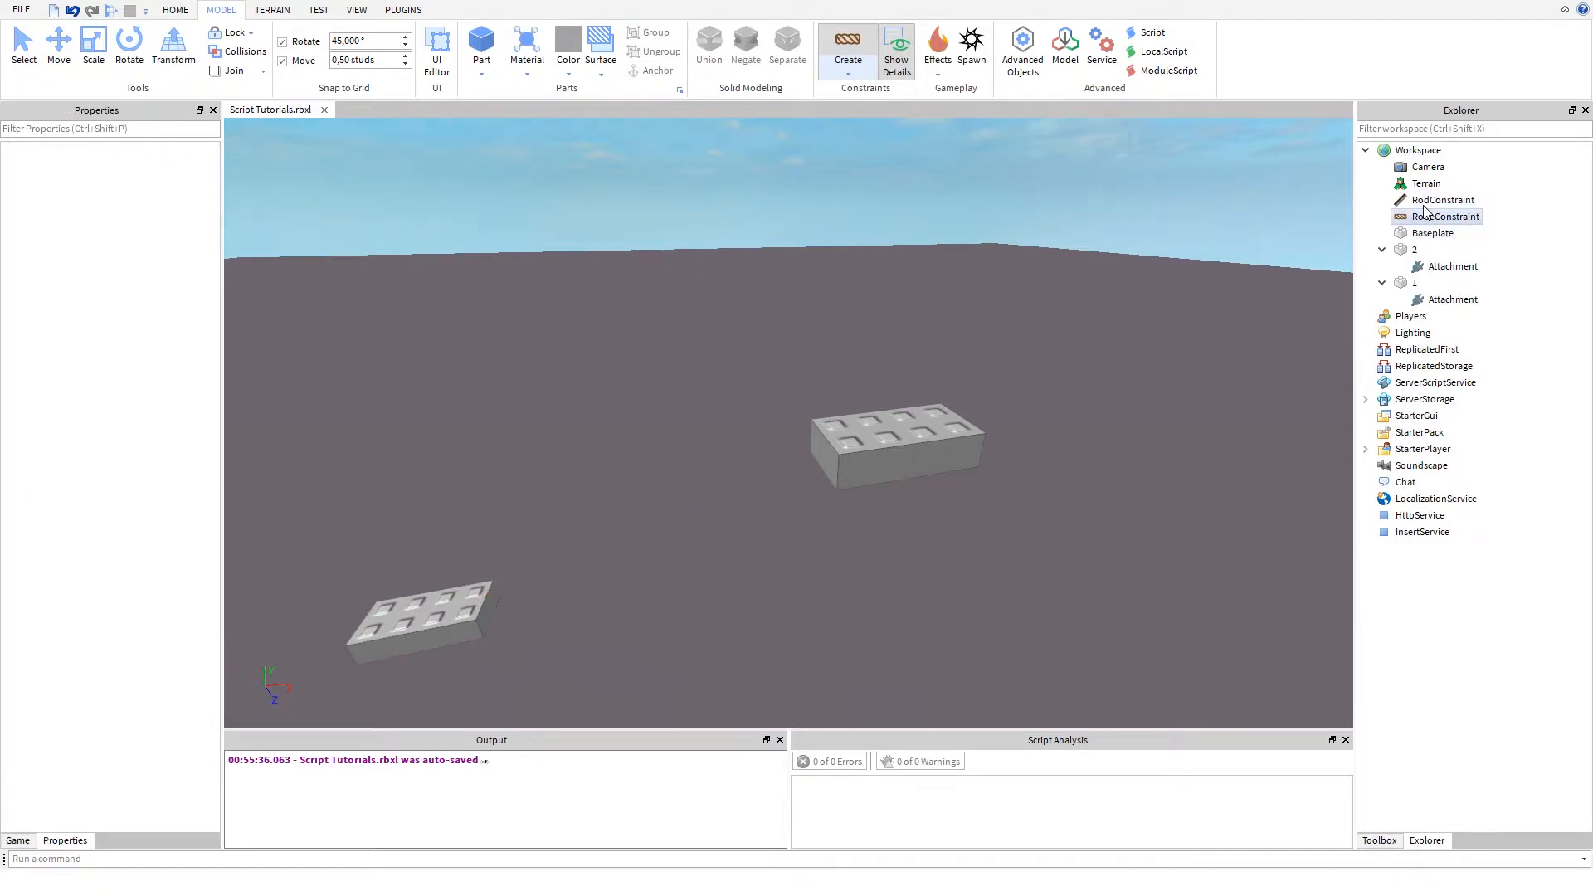
- Set the RopeConstraint's Attachment0 to part 1's attachment and its Attachment1 to part 2's attachment
{"action": "left_click", "coordinate": [1426, 204]}
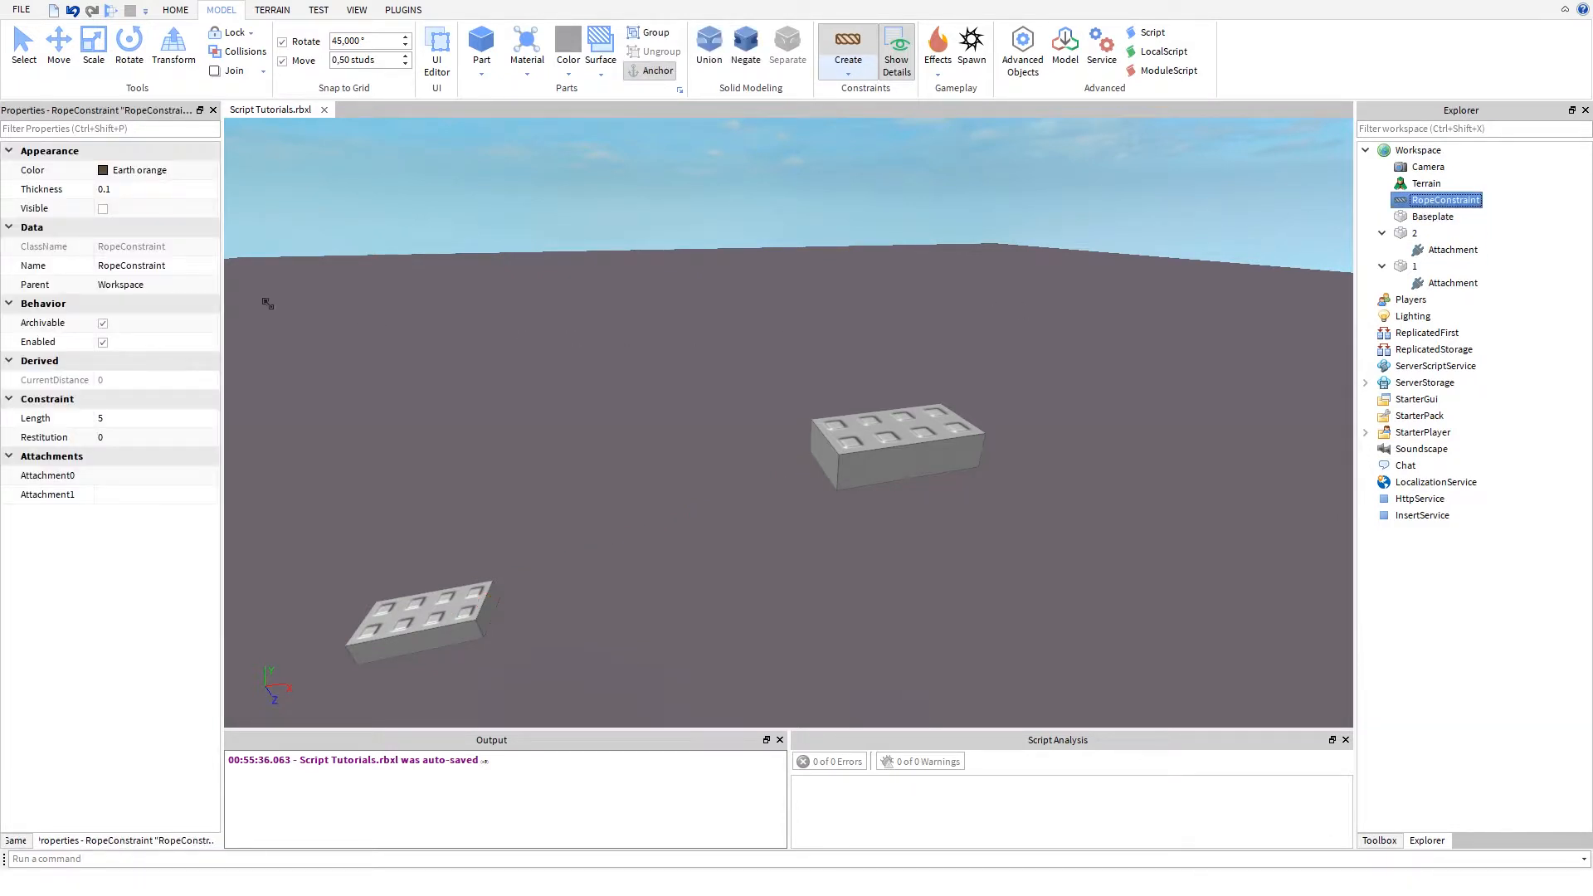
{"action": "left_click", "coordinate": [112, 479]}
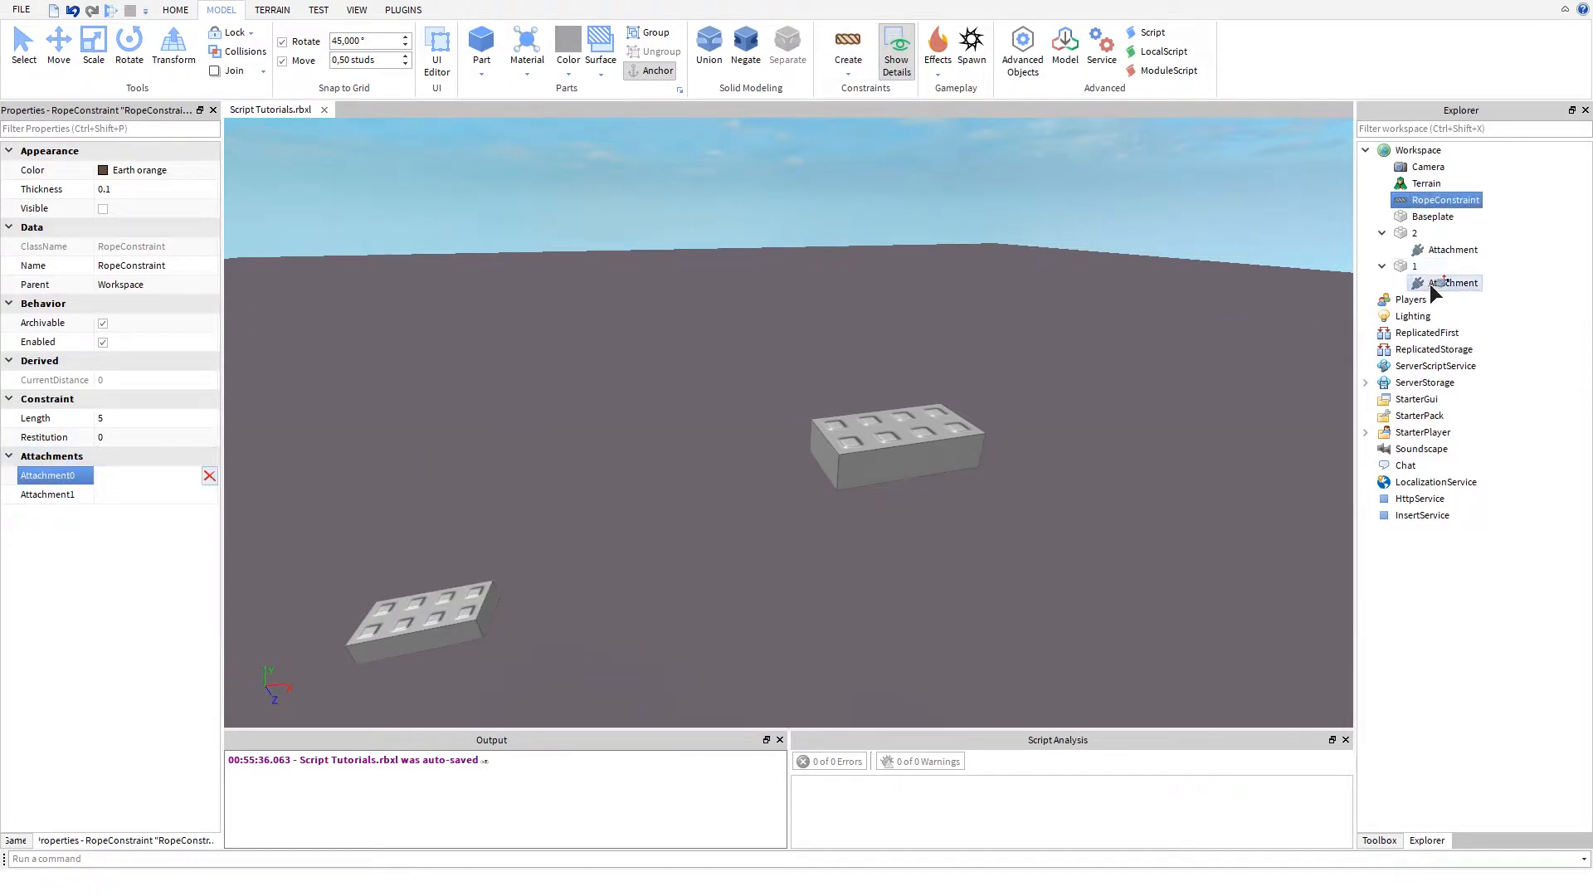
{"action": "left_click", "coordinate": [950, 301]}
{"action": "left_click", "coordinate": [125, 498]}
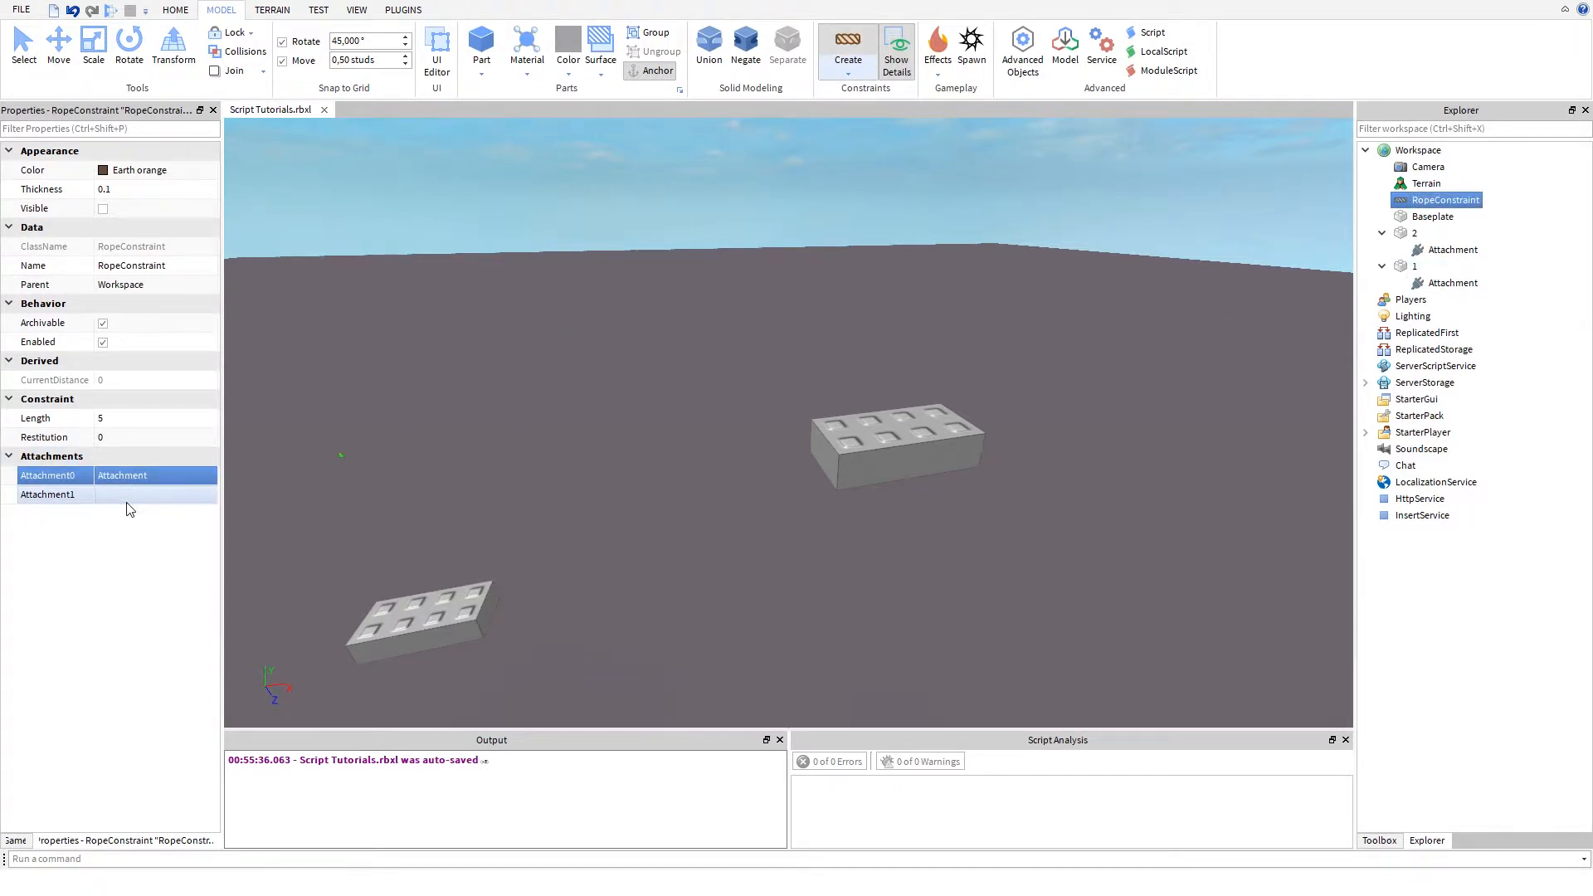
{"action": "left_click", "coordinate": [1466, 252]}
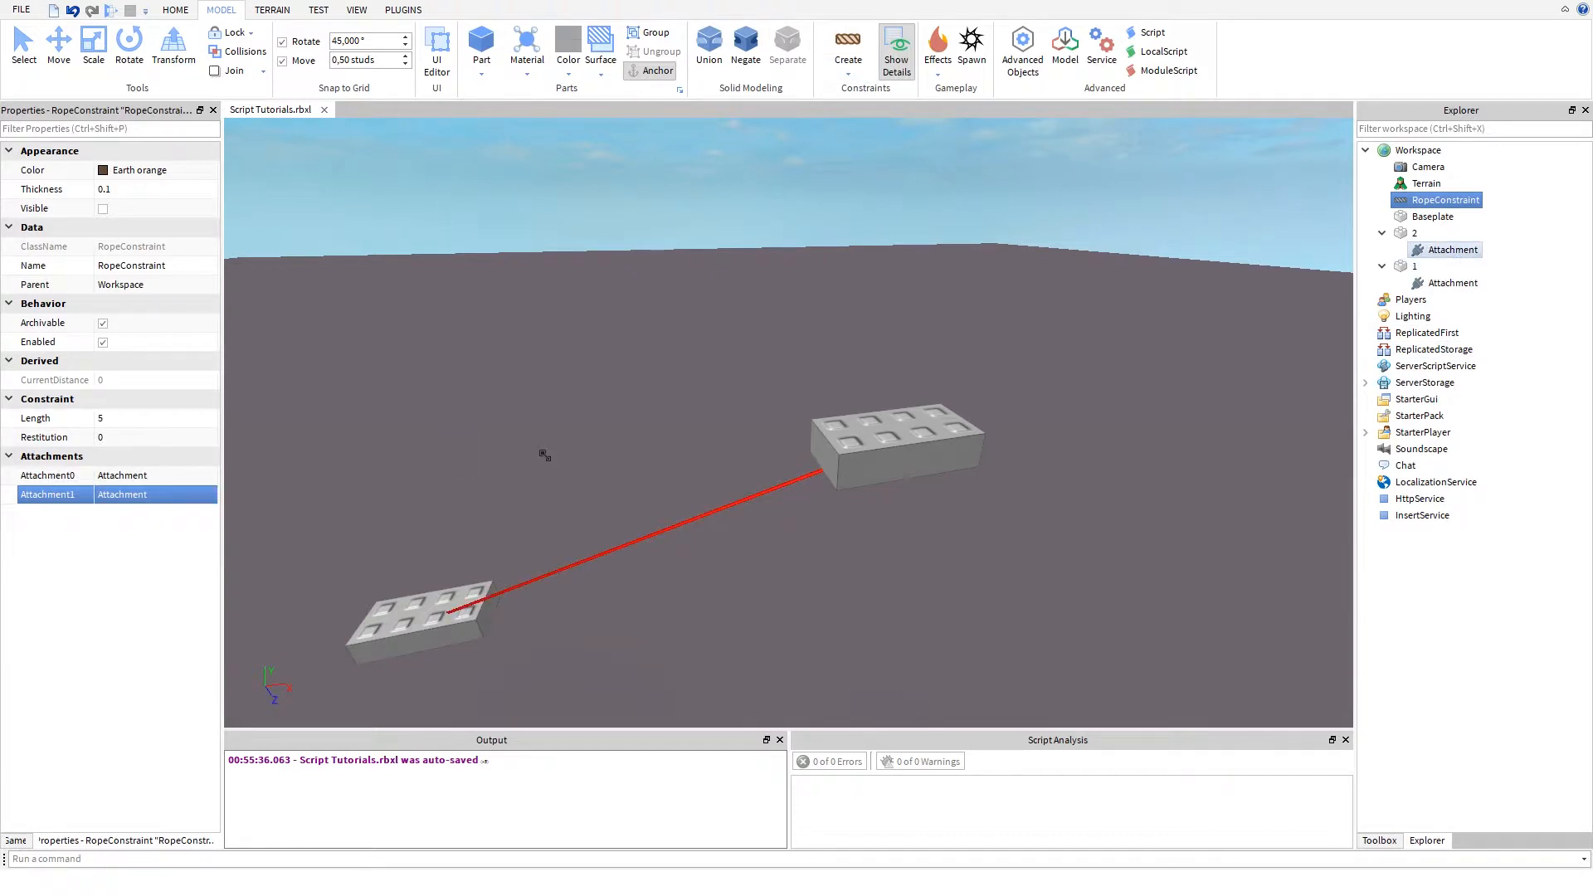
- Inspect the rope linking parts 1 and 2 up close and from a distance
{"action": "right_click_drag", "start_coordinate": [511, 473], "coordinate": [511, 473]}
{"action": "key", "text": "w"}
{"action": "mouse_move", "coordinate": [511, 472]}
{"action": "right_mouse_down"}
{"action": "mouse_move", "coordinate": [609, 463]}
{"action": "mouse_move", "coordinate": [511, 472]}
{"action": "right_mouse_up"}
{"action": "key", "text": "w"}
{"action": "key", "text": "s"}
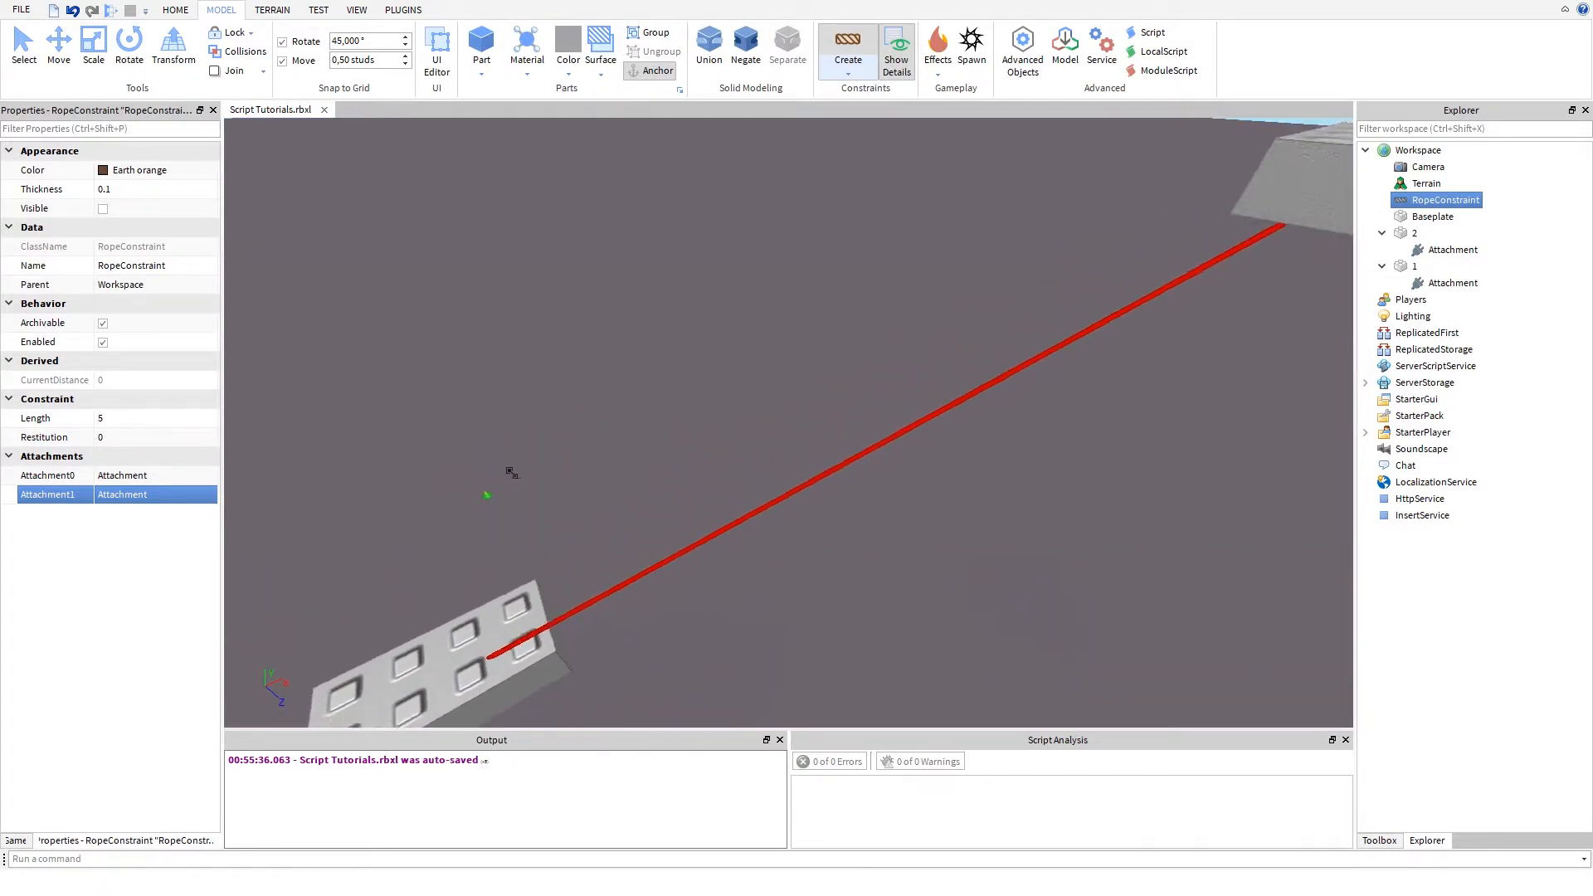
{"action": "key", "text": "d"}
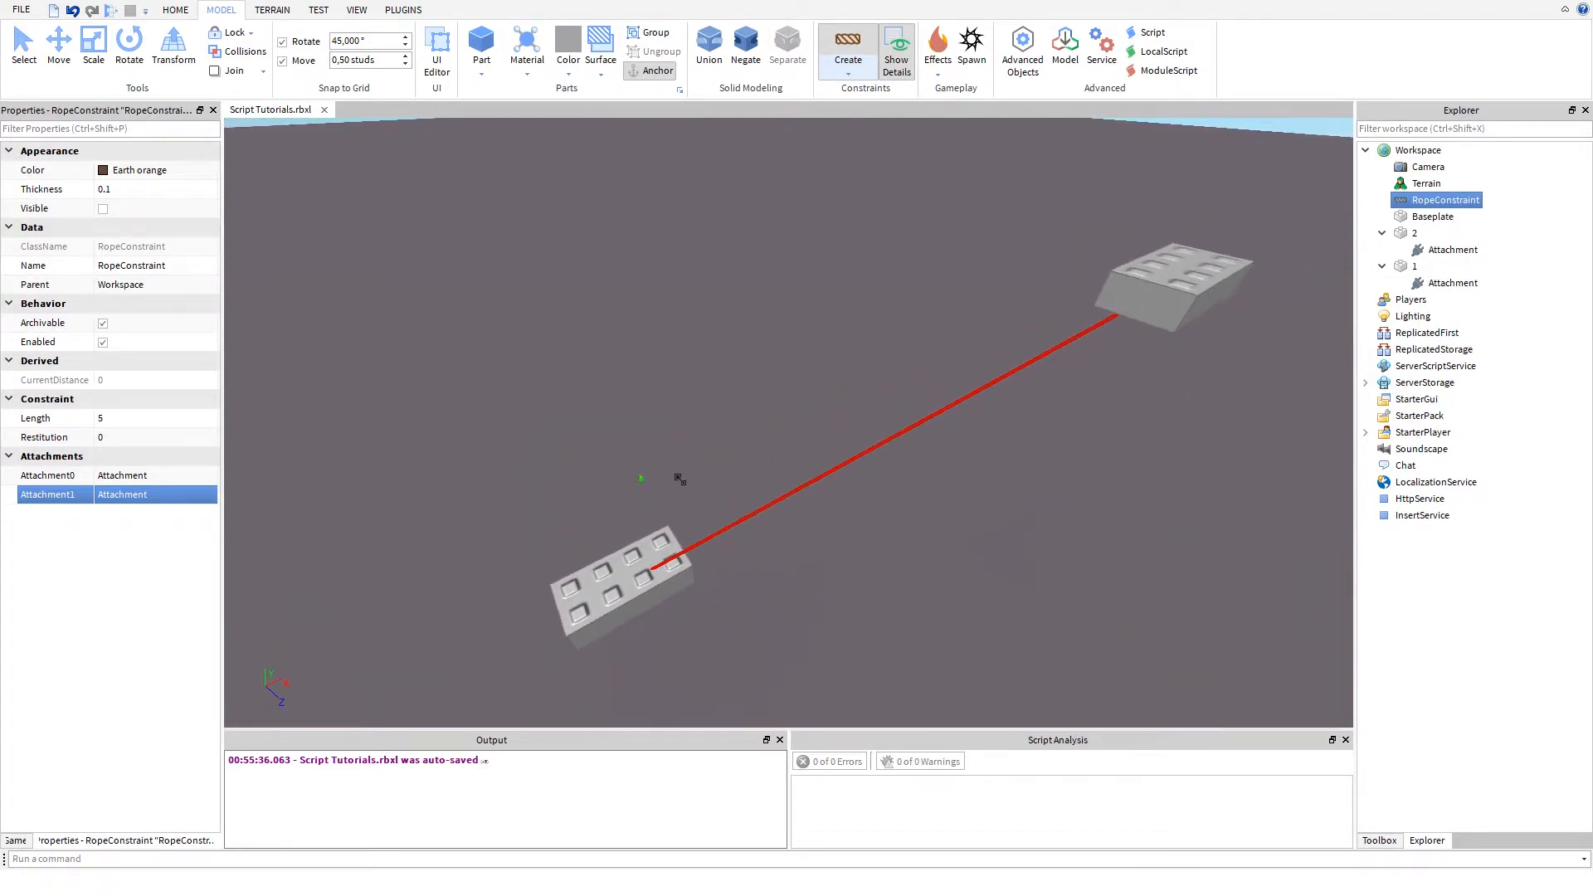
{"action": "key", "text": "w"}
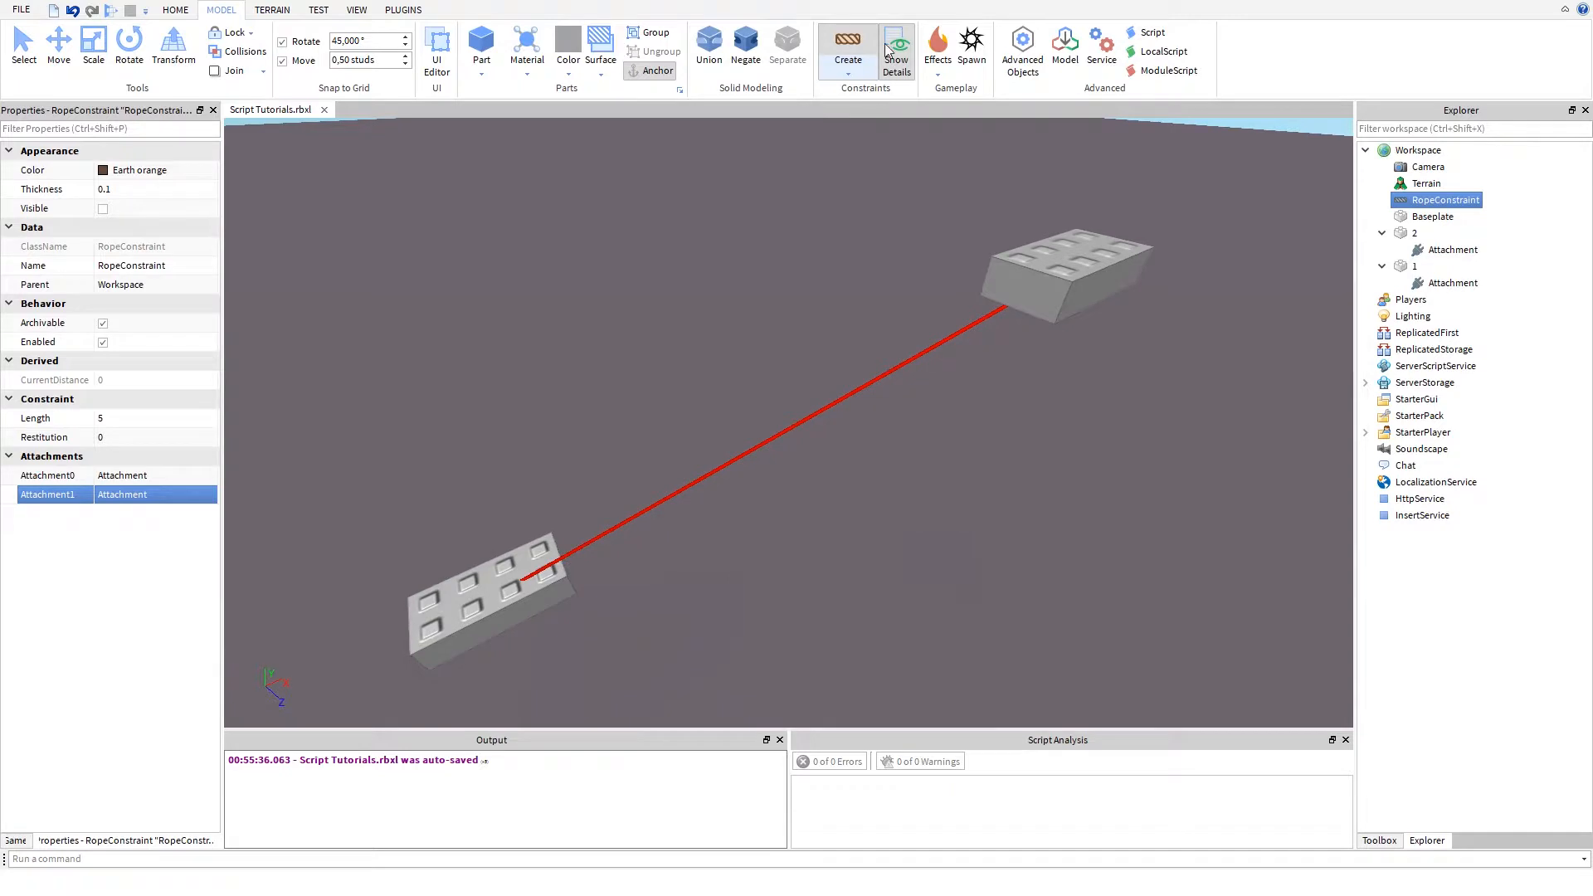
- Turn off Show Details for constraints in the viewport
{"action": "left_click", "coordinate": [849, 67]}
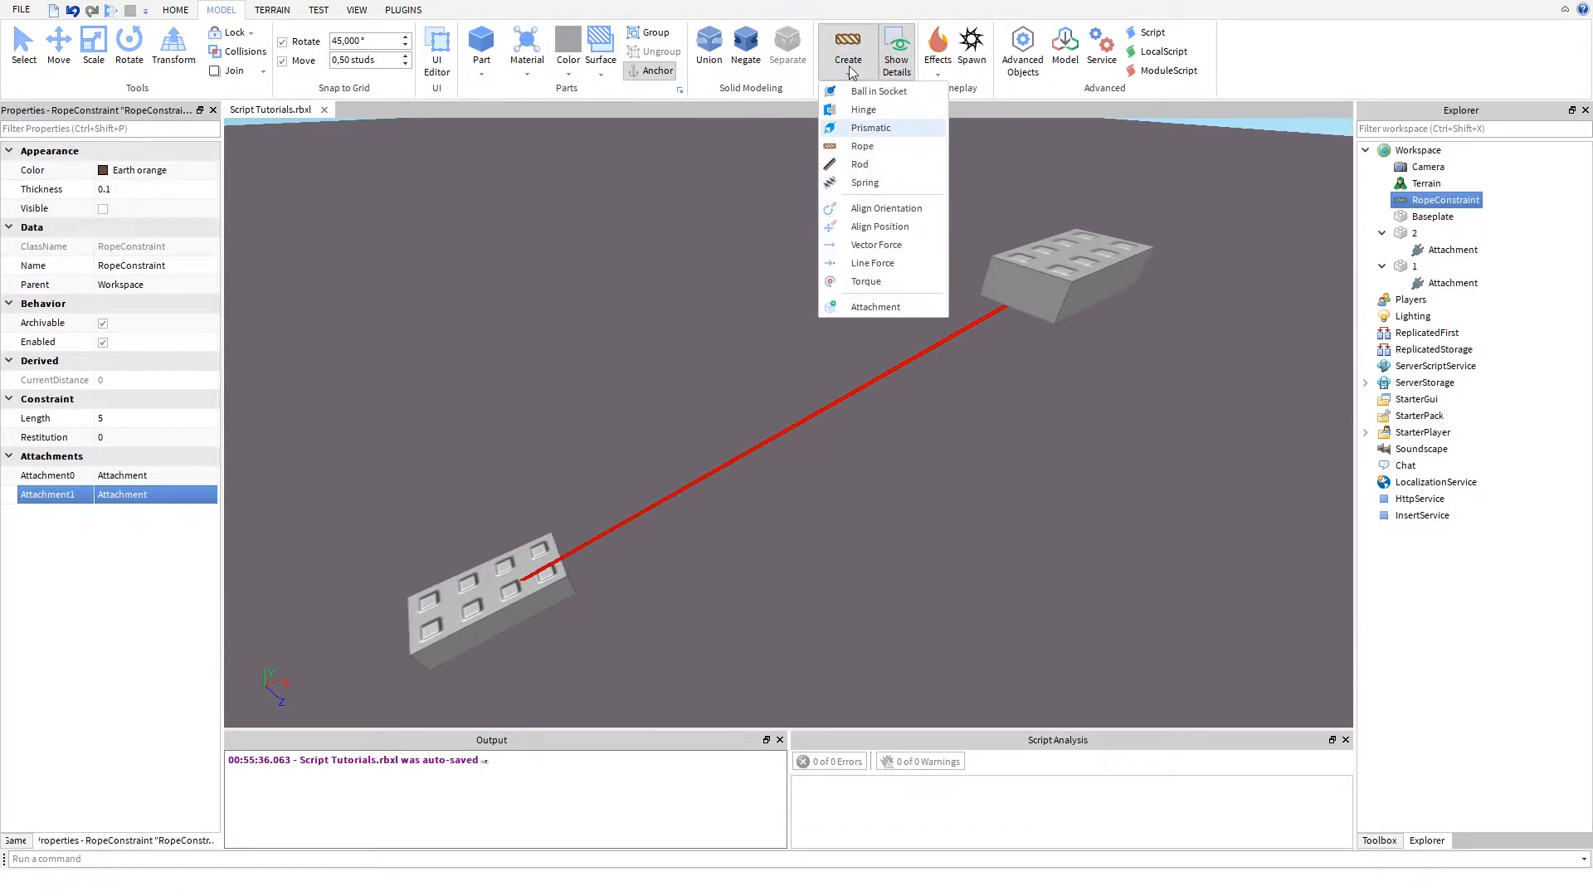
{"action": "left_click", "coordinate": [853, 34]}
{"action": "left_click", "coordinate": [851, 41]}
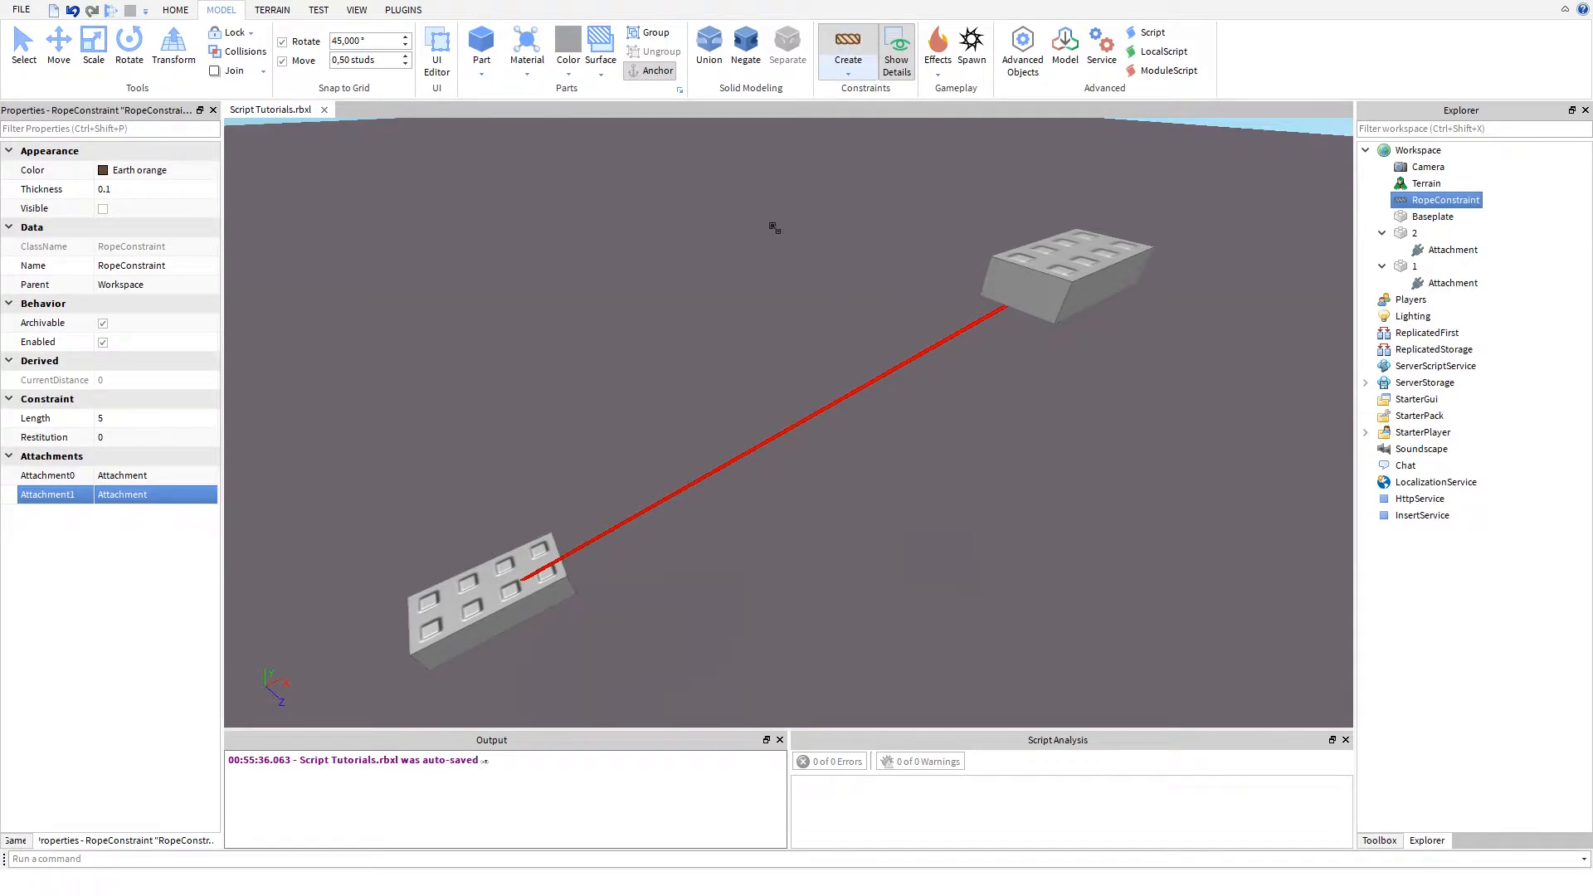
{"action": "left_click", "coordinate": [895, 59]}
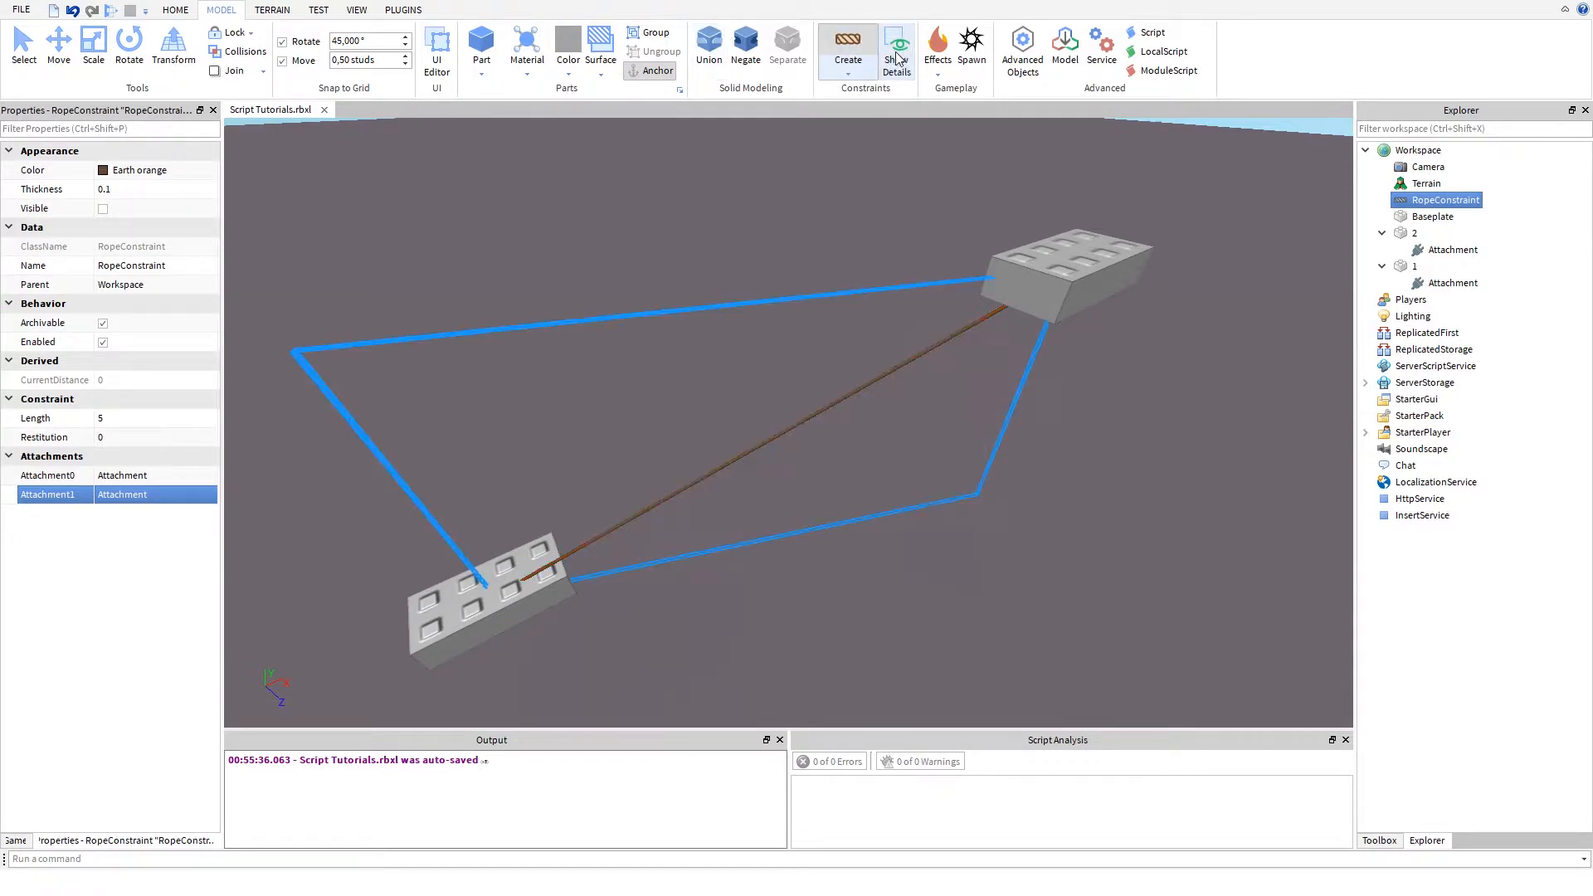
- Switch the constraint creation tool to Ball in Socket after trying the Rod type
{"action": "left_click", "coordinate": [846, 72]}
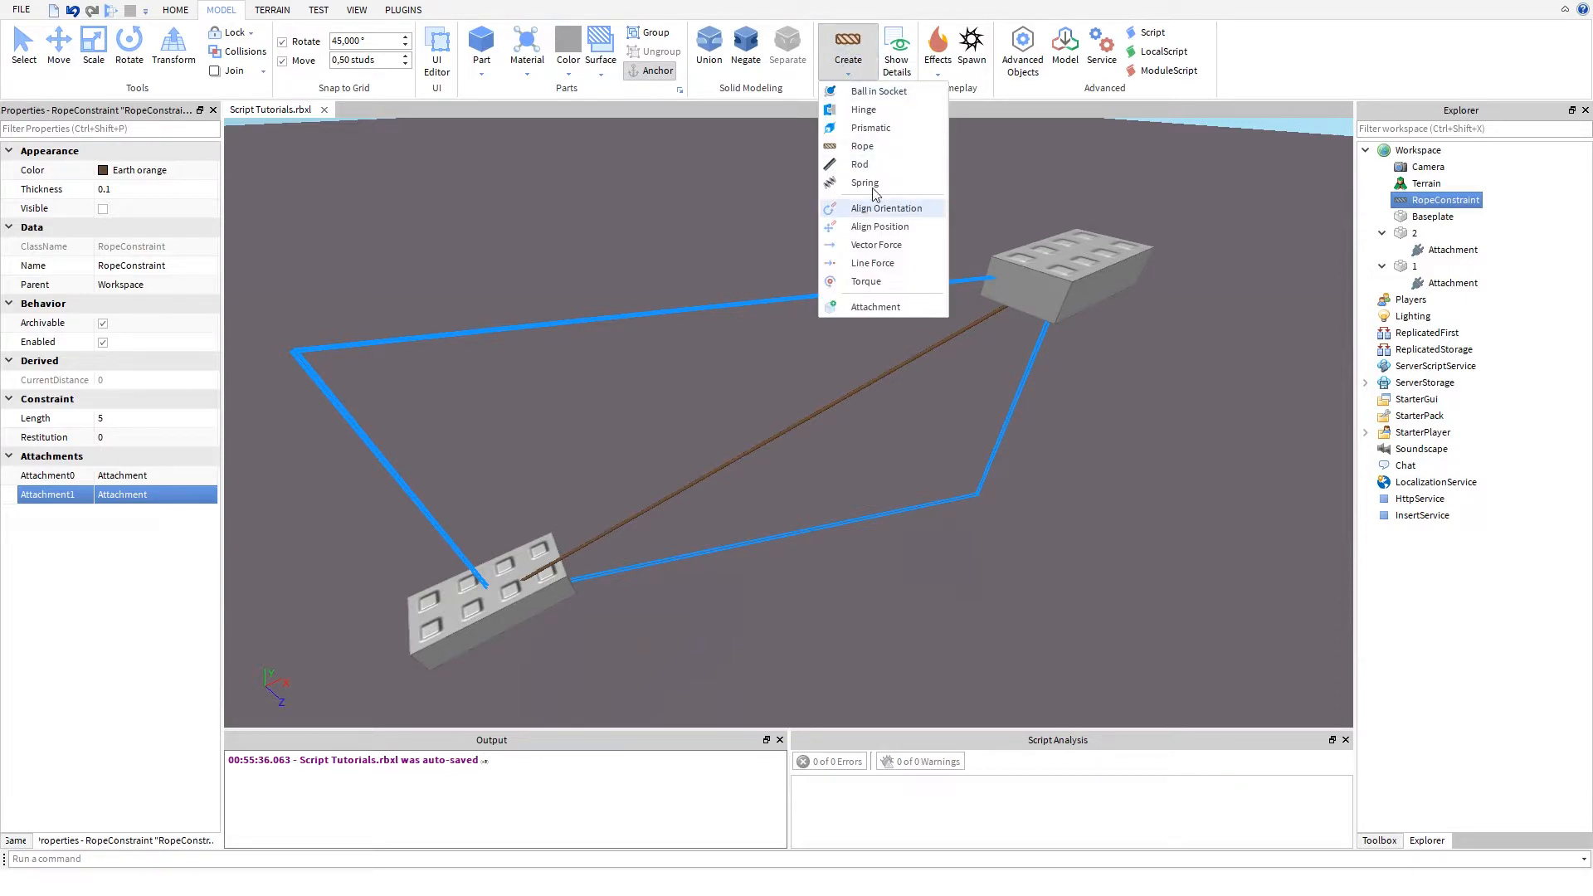
{"action": "left_click", "coordinate": [832, 72]}
{"action": "left_click", "coordinate": [832, 73]}
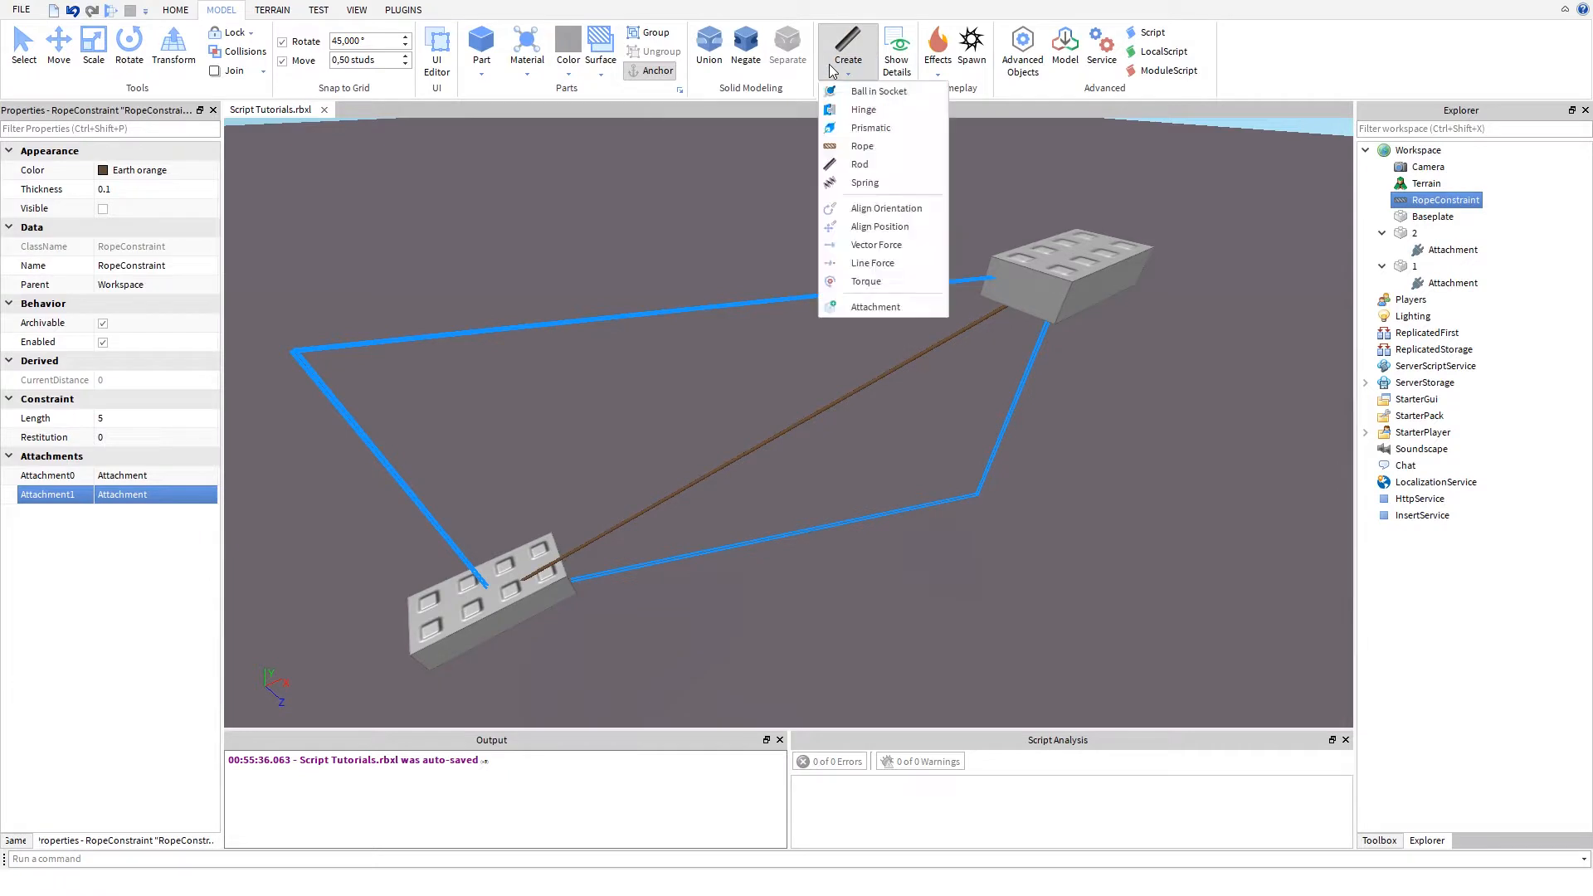
{"action": "left_click", "coordinate": [842, 90]}
{"action": "left_click", "coordinate": [849, 71]}
{"action": "left_click", "coordinate": [840, 93]}
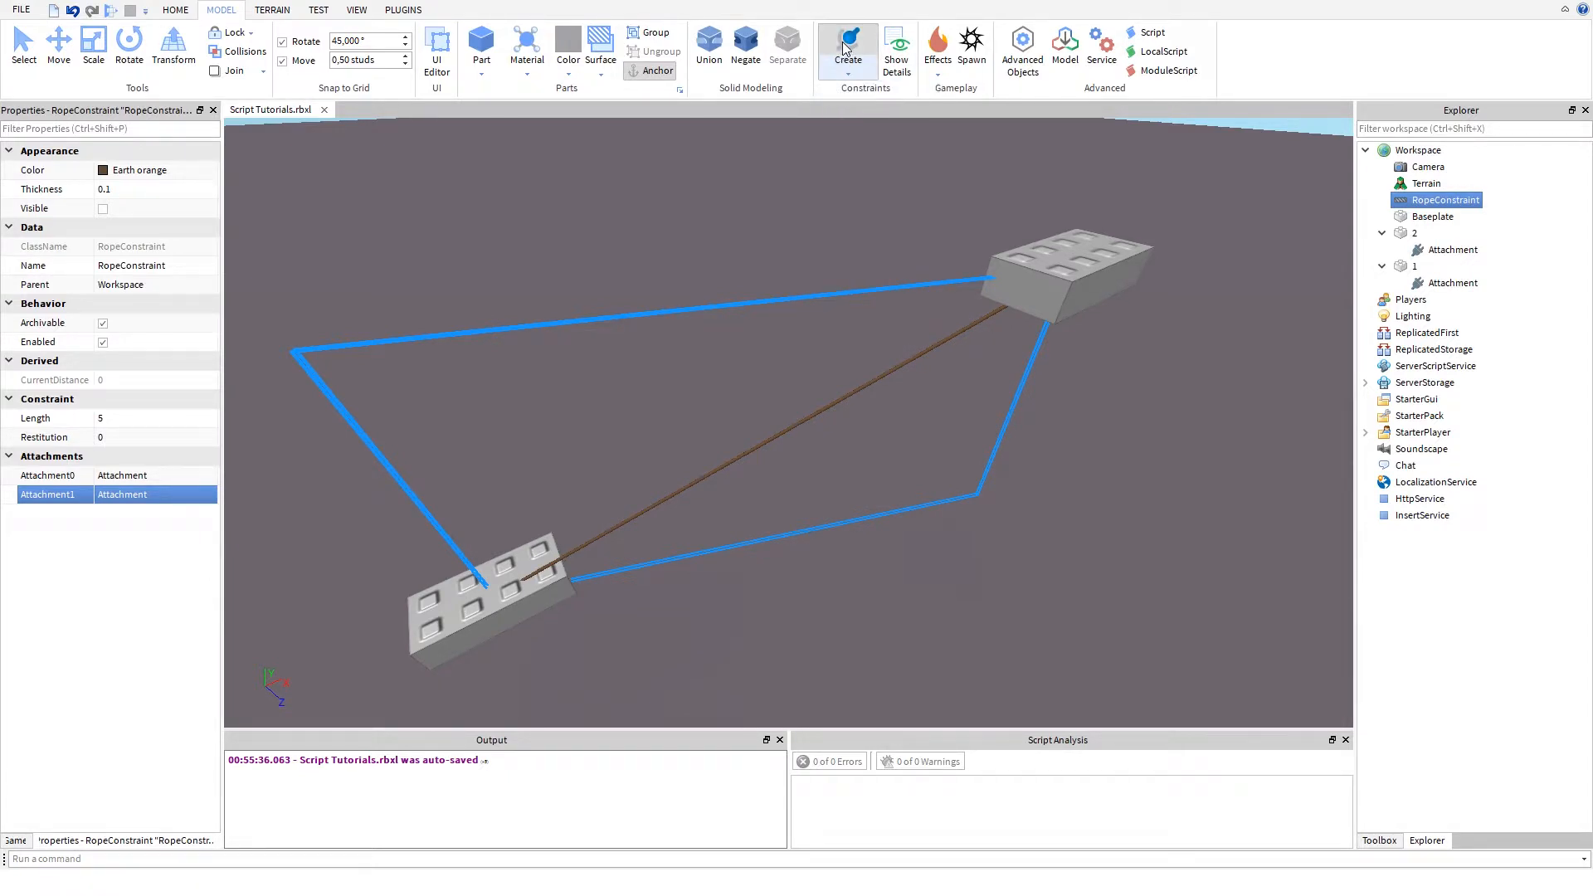
- Turn on Show Details for constraints in the viewport
{"action": "right_click", "coordinate": [845, 47]}
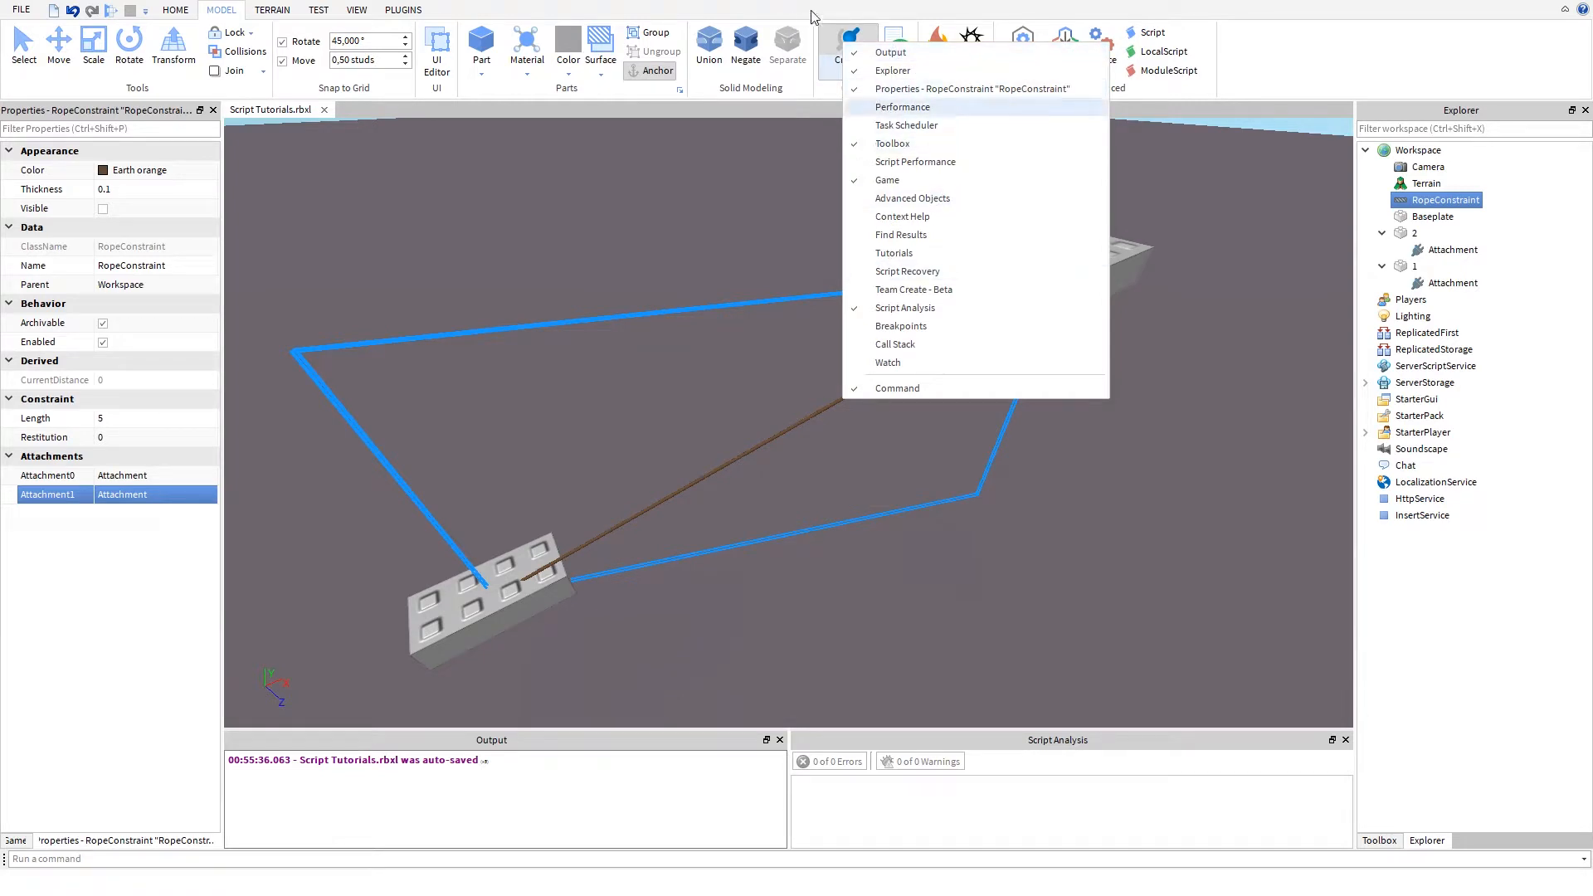
{"action": "left_click", "coordinate": [636, 115]}
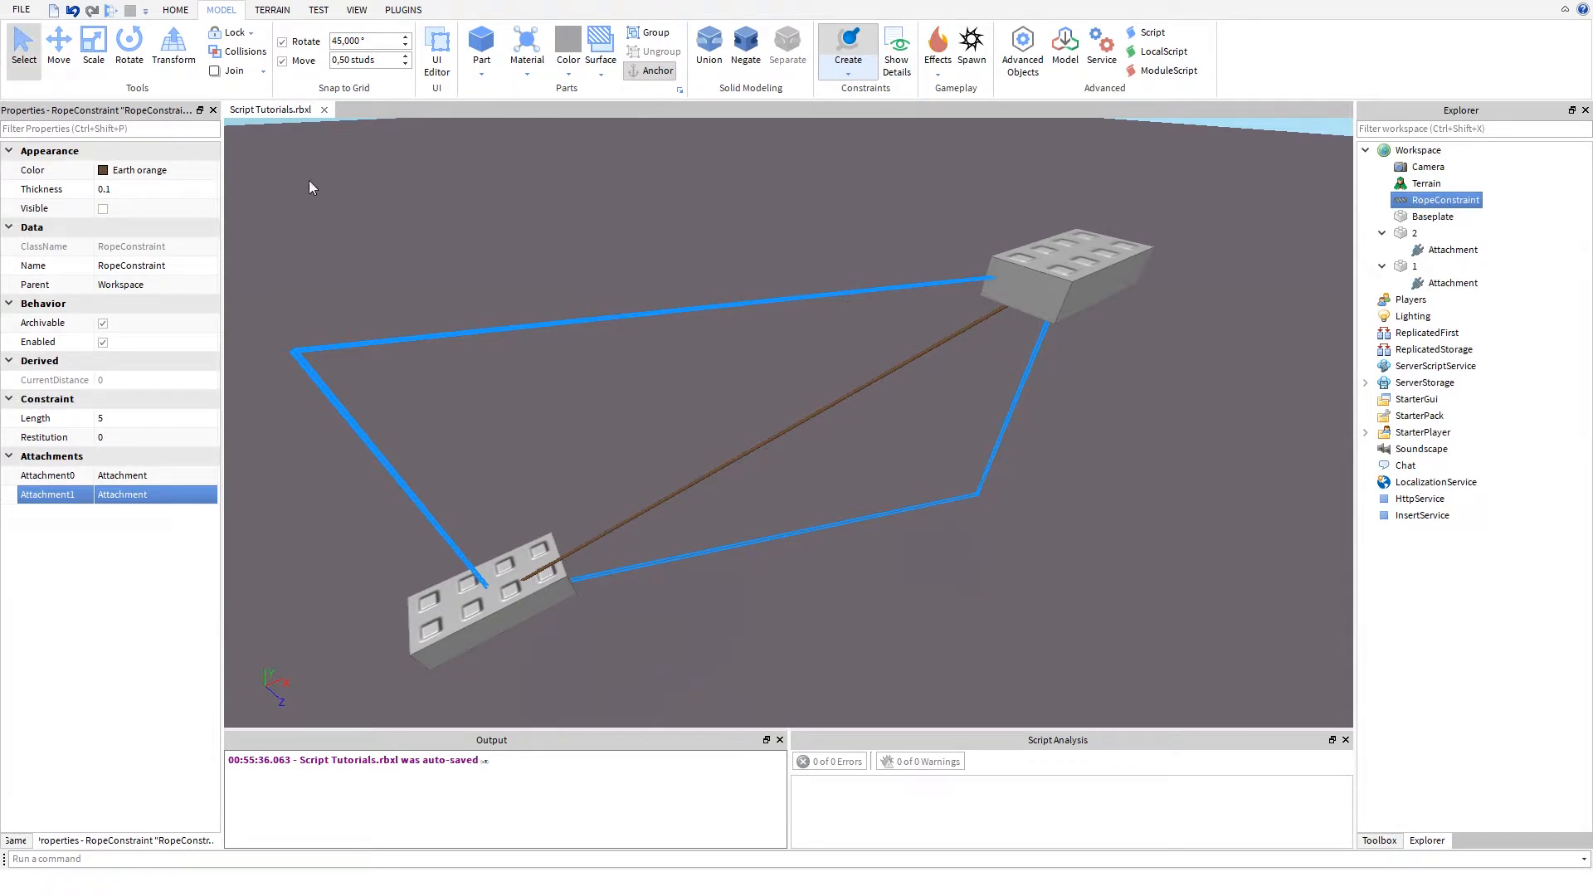
{"action": "right_click_drag", "start_coordinate": [605, 272], "coordinate": [605, 272]}
{"action": "left_click", "coordinate": [897, 55]}
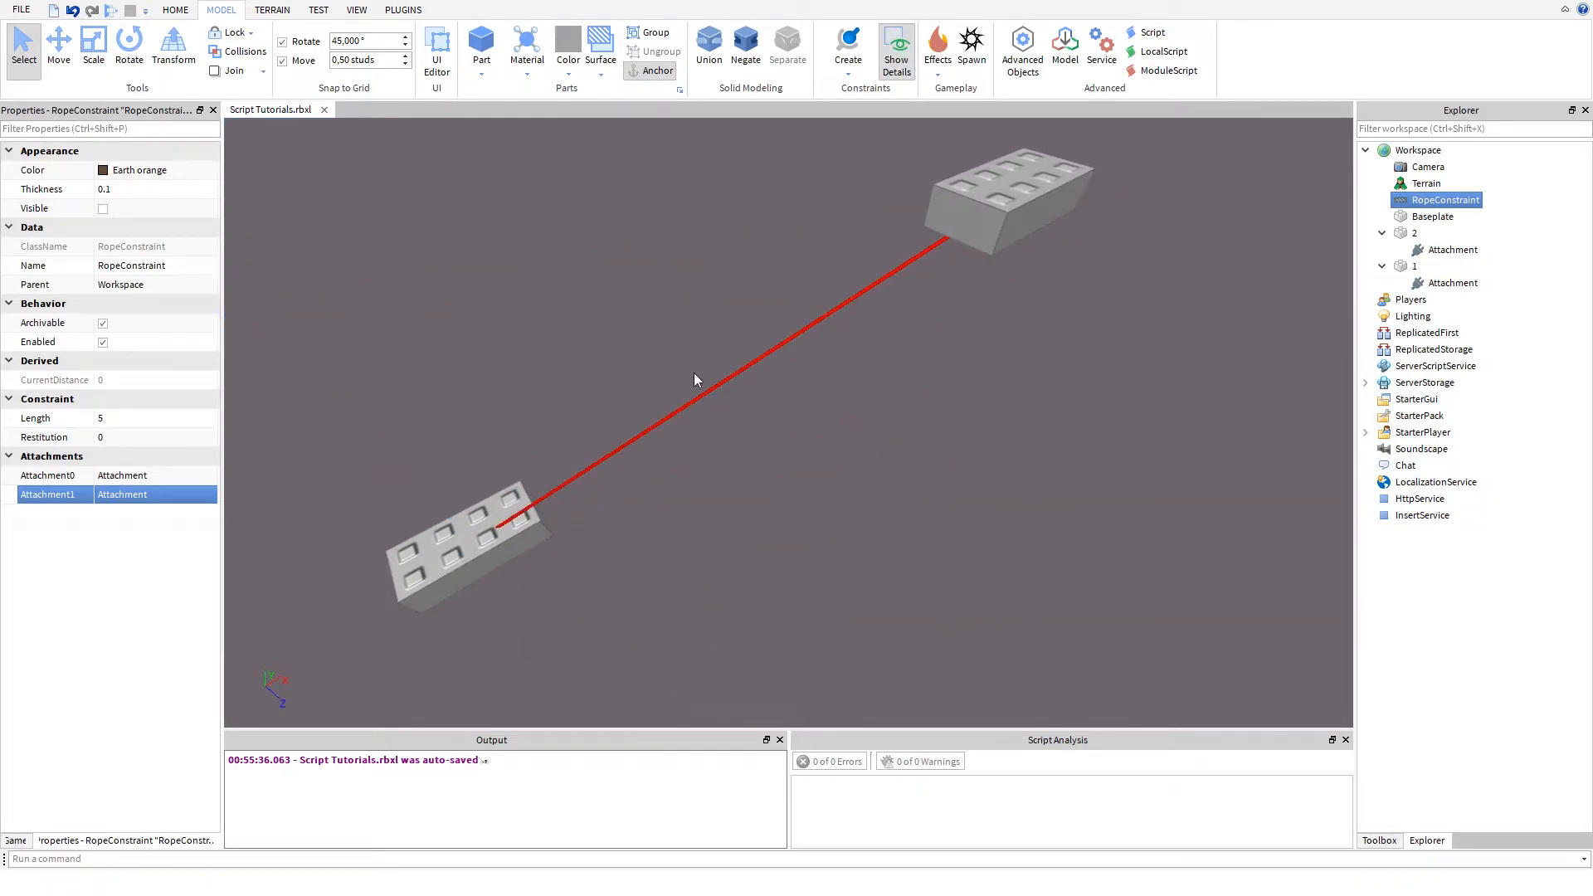
- Examine the detailed rope display between parts 1 and 2 from several angles and distances
{"action": "key", "text": "a"}
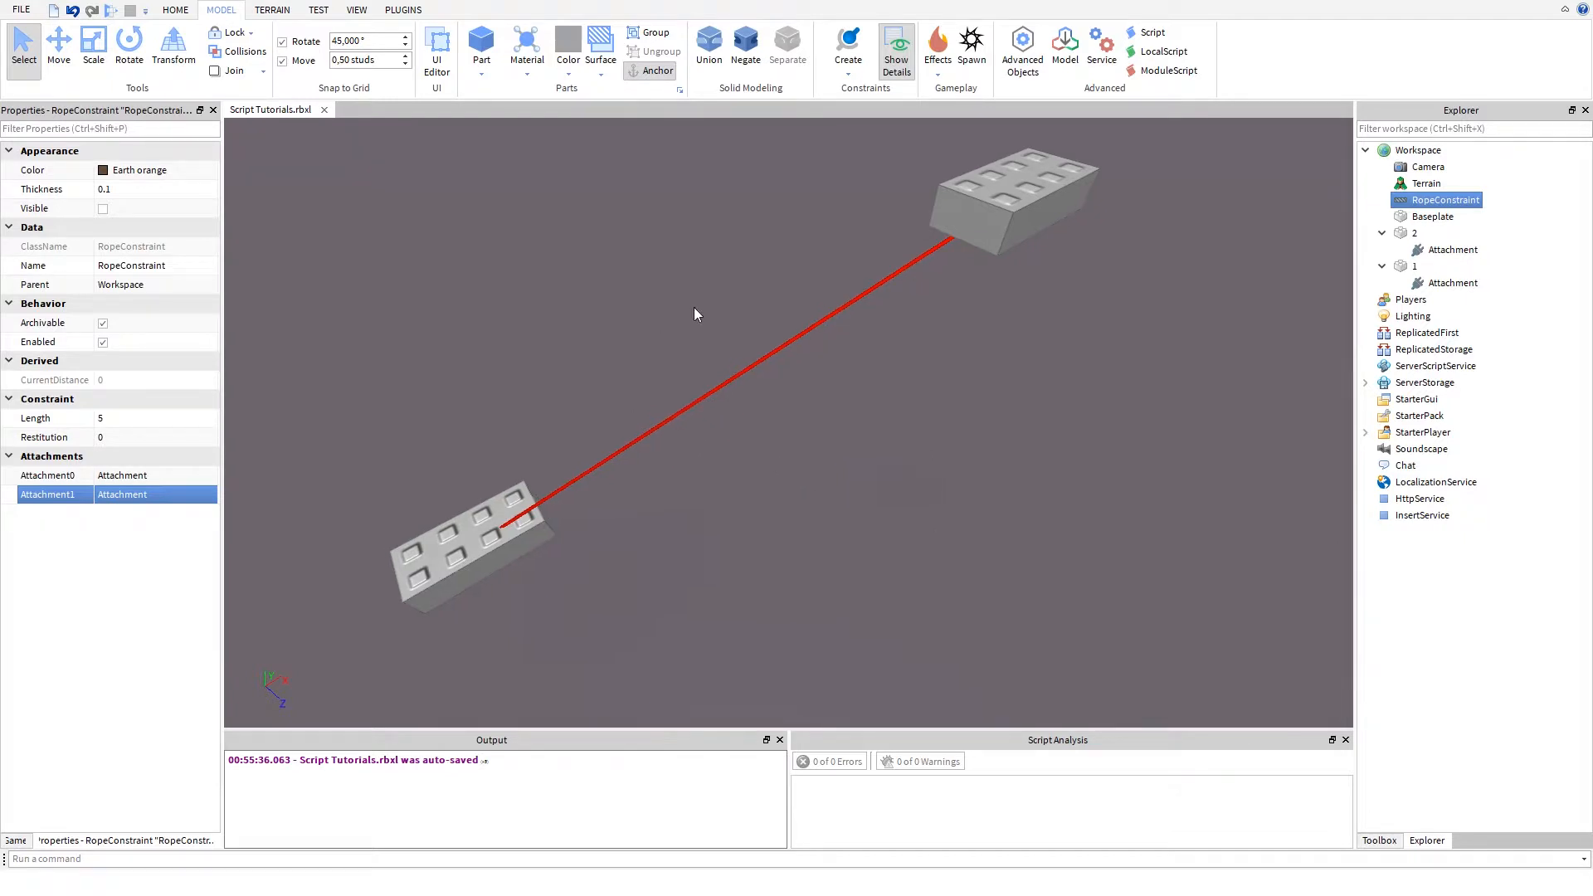
{"action": "key", "text": "d"}
{"action": "key", "text": "d"}
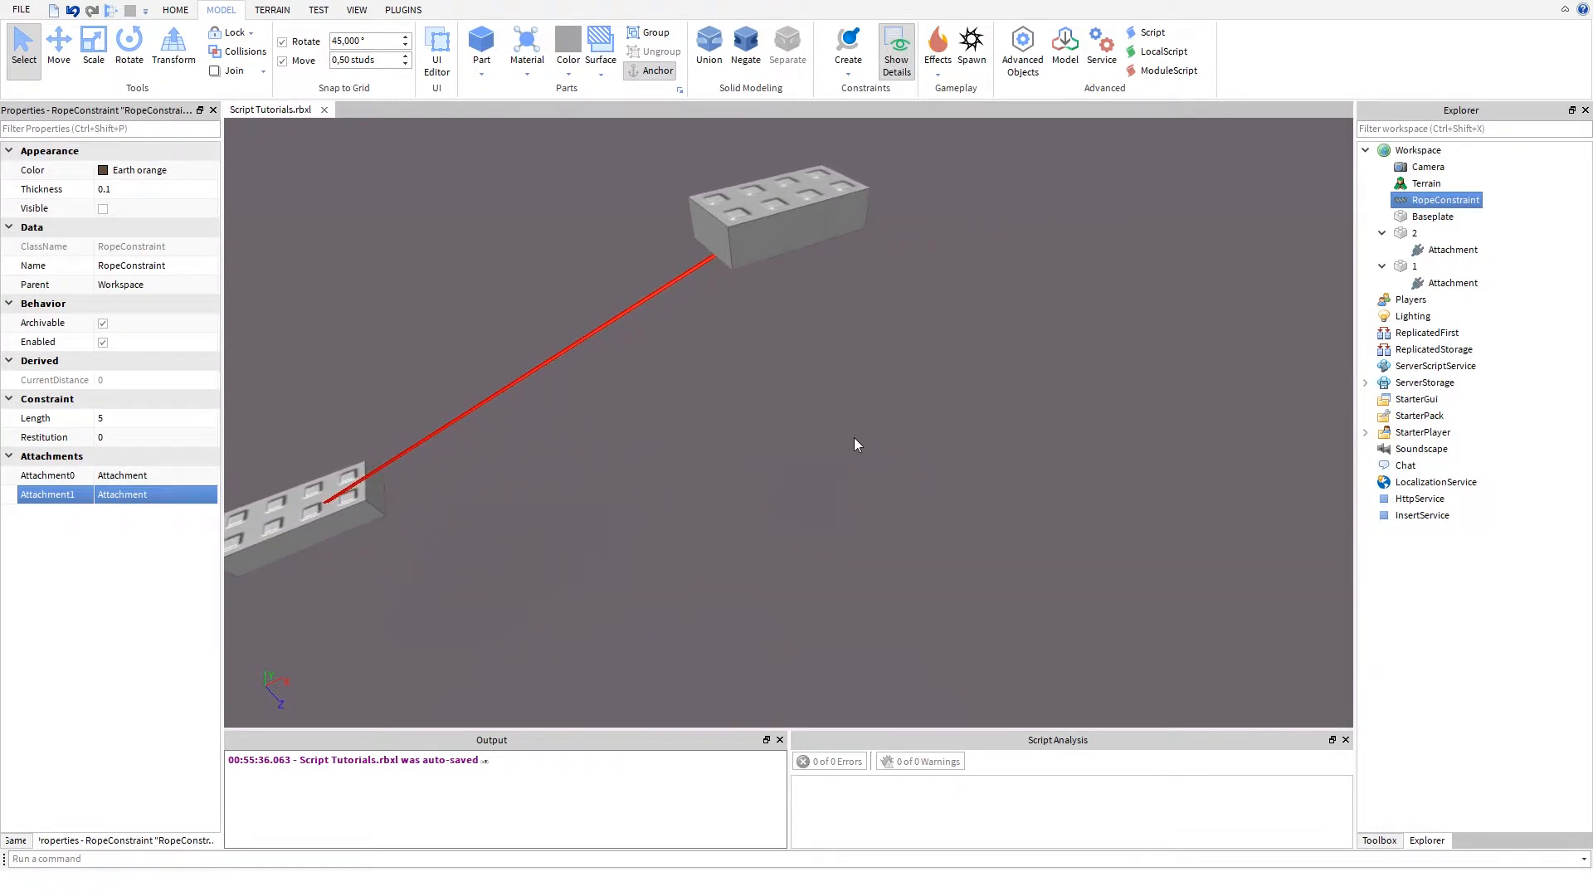
{"action": "mouse_move", "coordinate": [854, 437]}
{"action": "right_mouse_down"}
{"action": "mouse_move", "coordinate": [820, 436]}
{"action": "mouse_move", "coordinate": [834, 447]}
{"action": "right_mouse_up"}
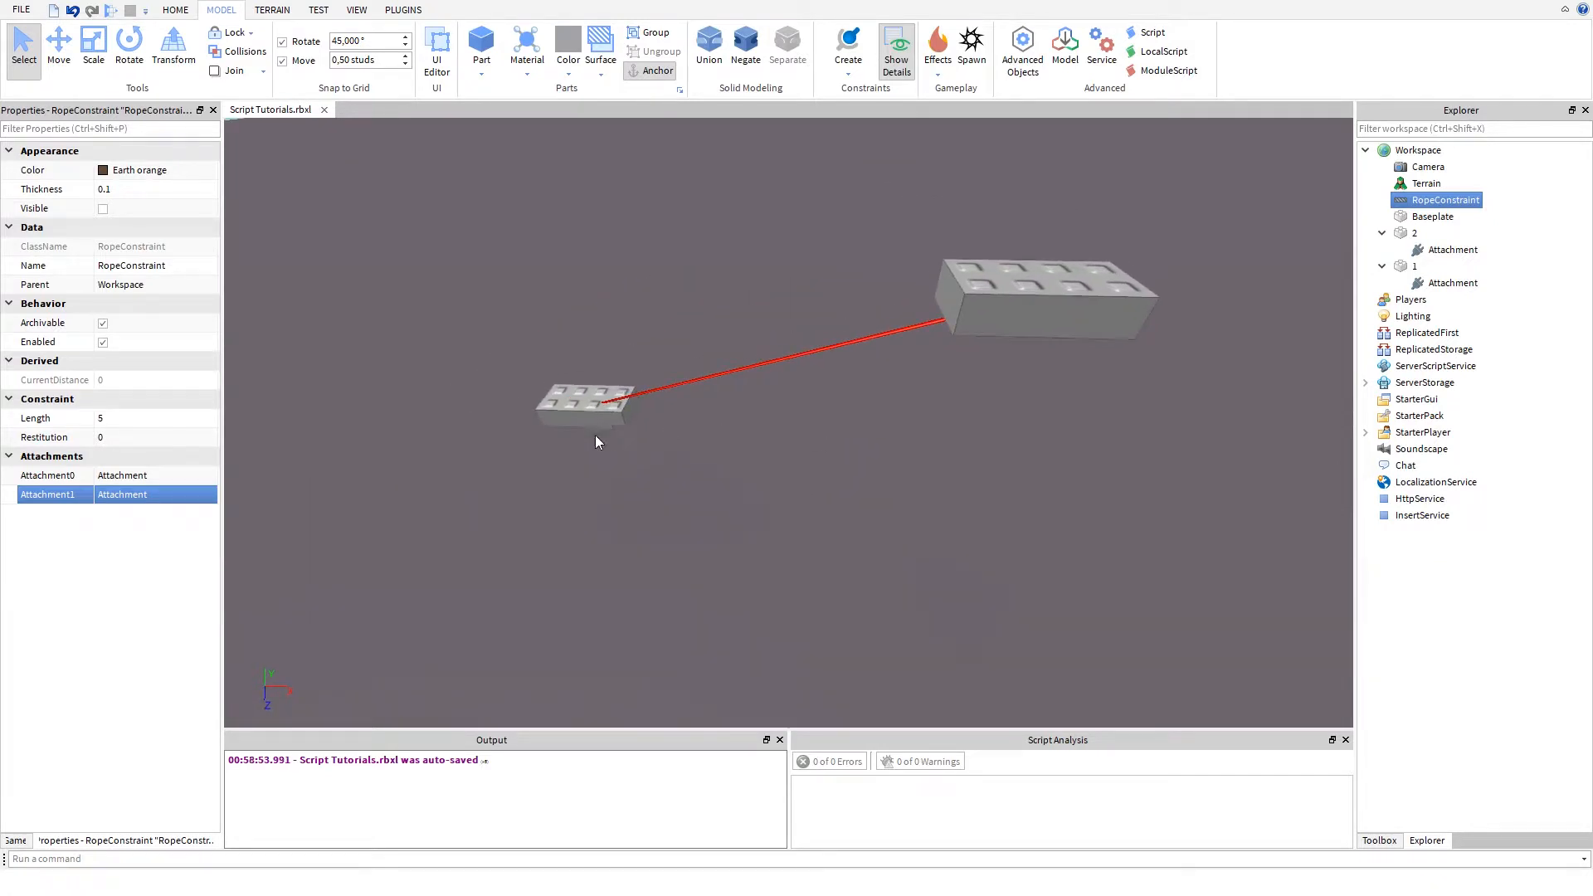
{"action": "right_click_drag", "start_coordinate": [486, 435], "coordinate": [489, 403]}
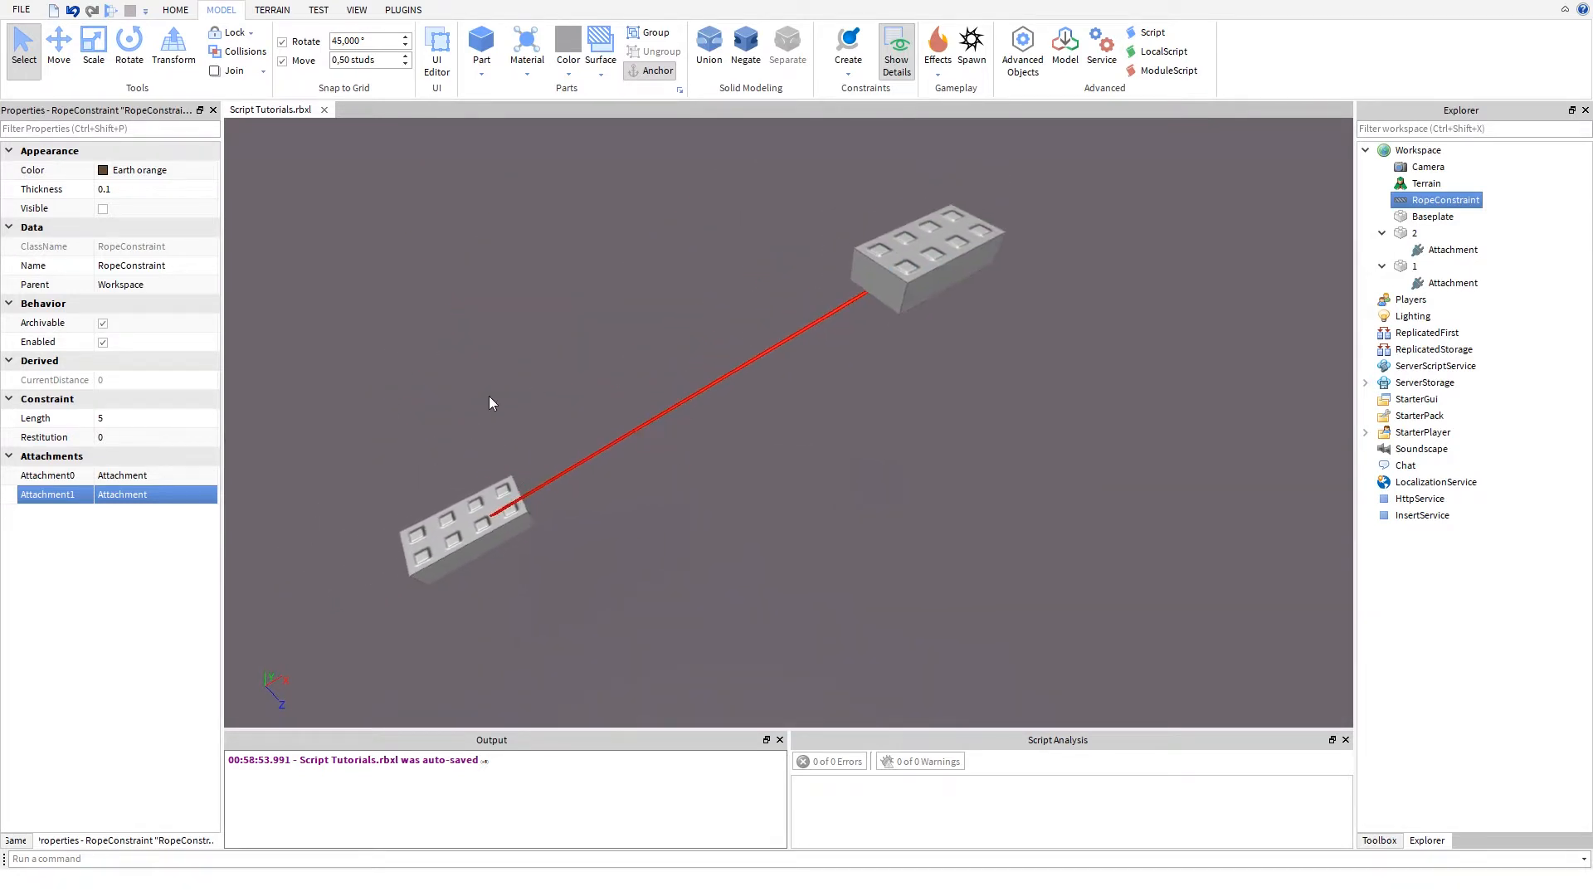
{"action": "key", "text": "w"}
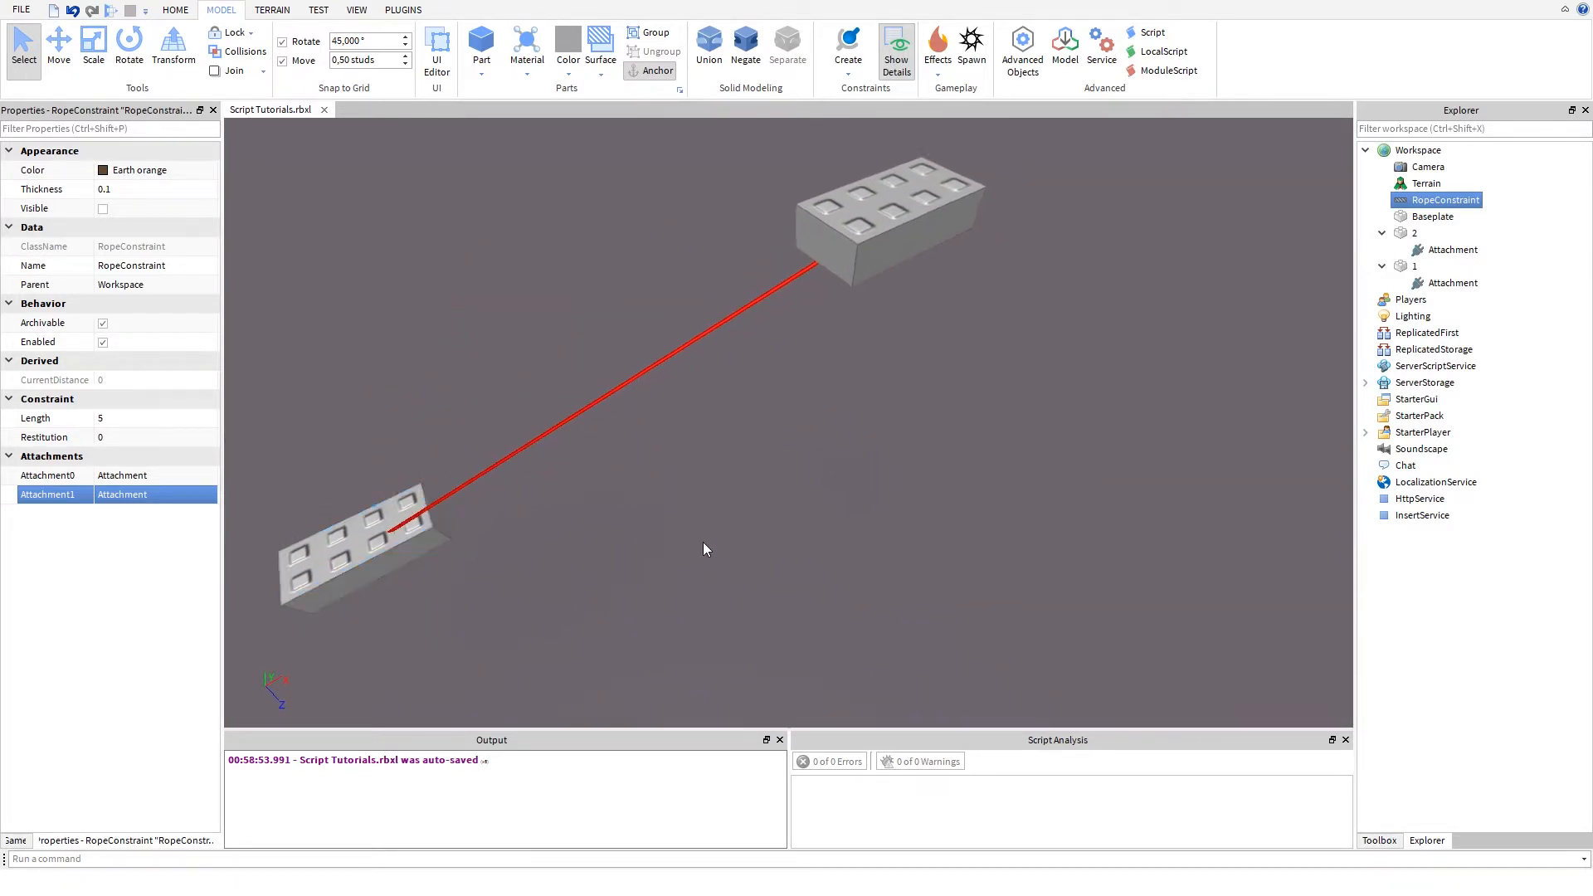
{"action": "key", "text": "w"}
{"action": "key", "text": "a"}
{"action": "key", "text": "s"}
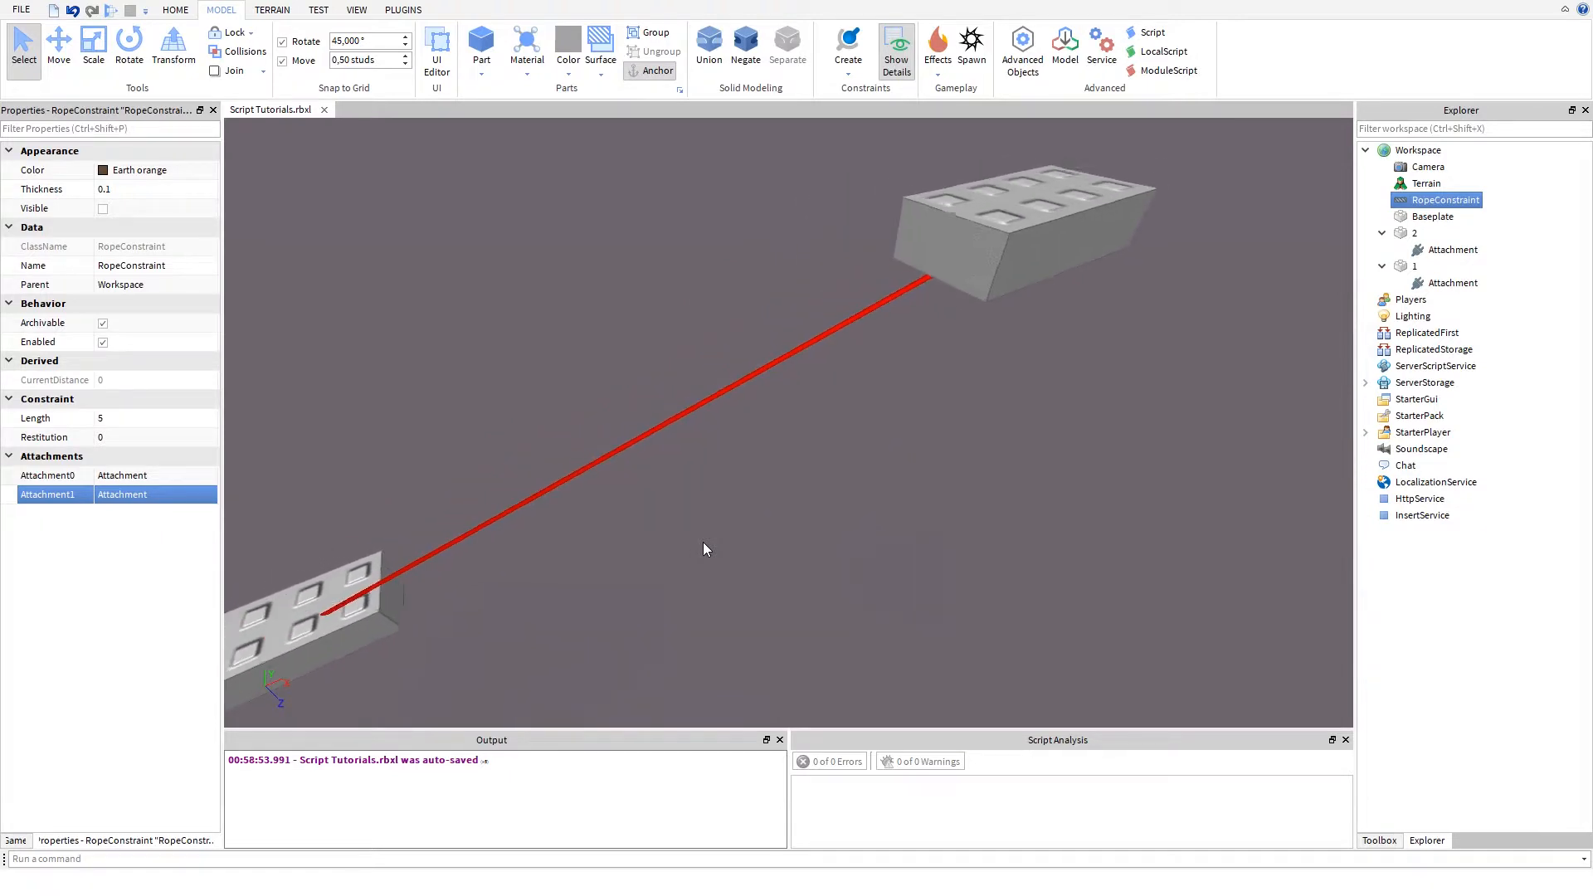
{"action": "key", "text": "s"}
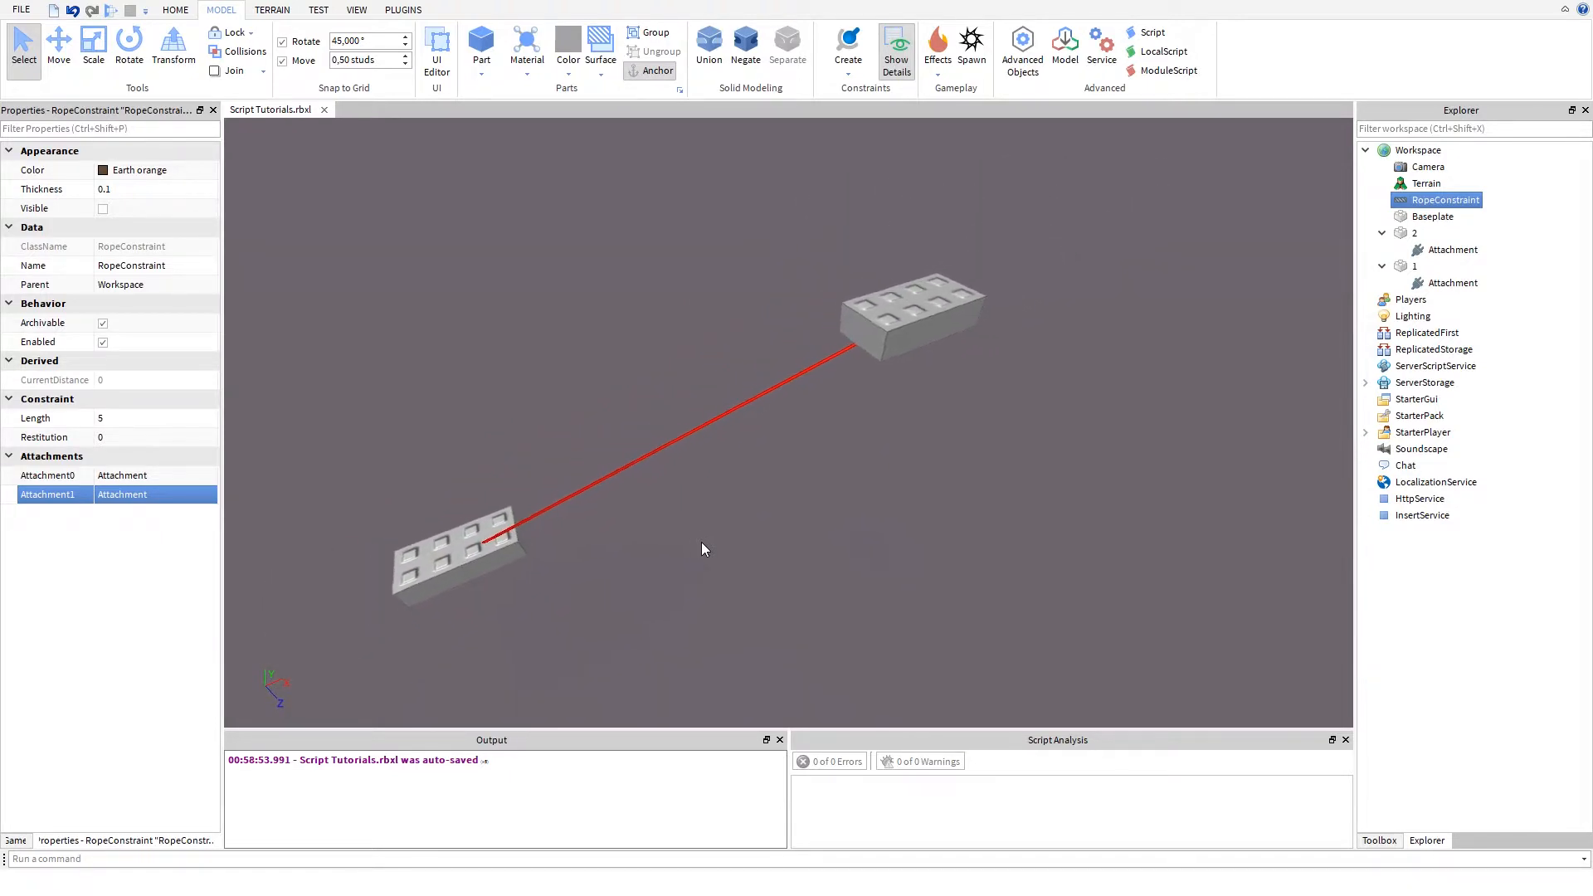
{"action": "key", "text": "s"}
{"action": "right_click_drag", "start_coordinate": [755, 504], "coordinate": [780, 481]}
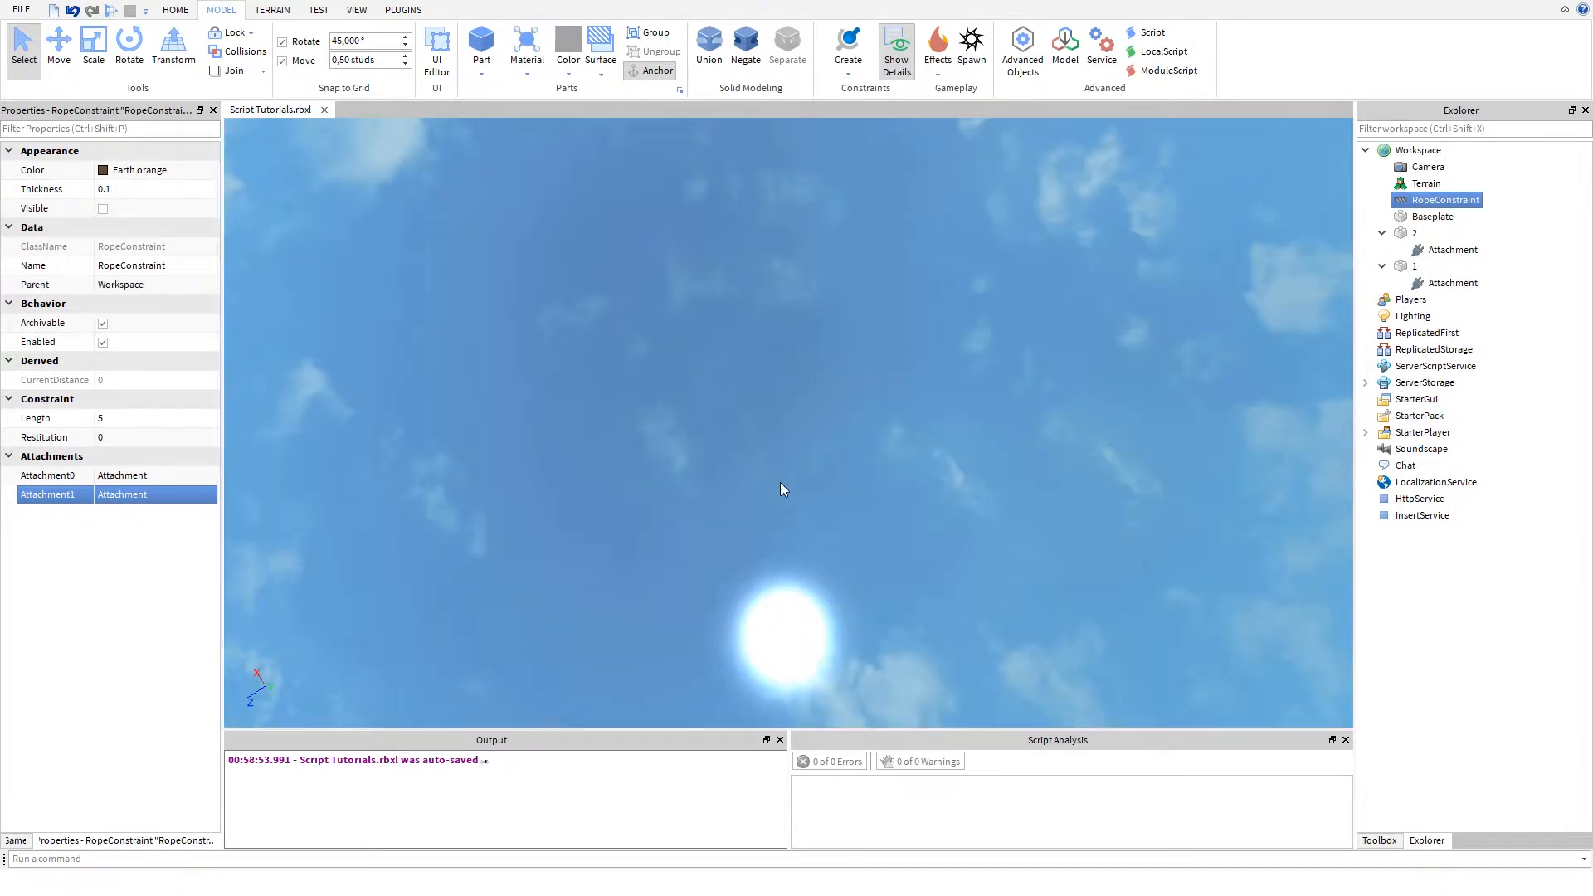
{"action": "key", "text": "s"}
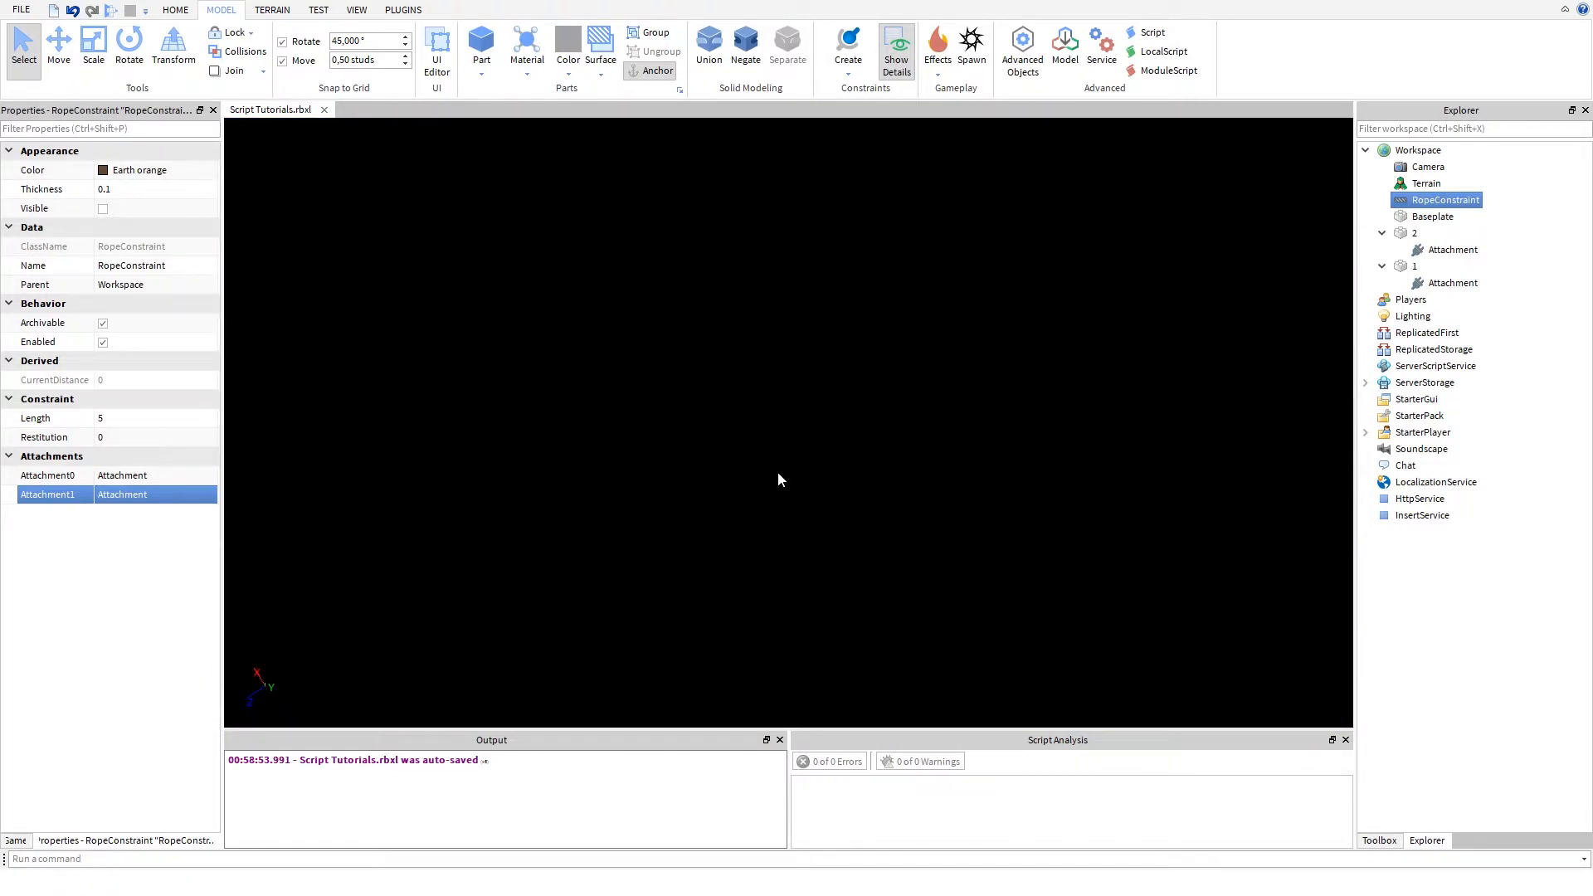
{"action": "right_click_drag", "start_coordinate": [780, 478], "coordinate": [762, 504]}
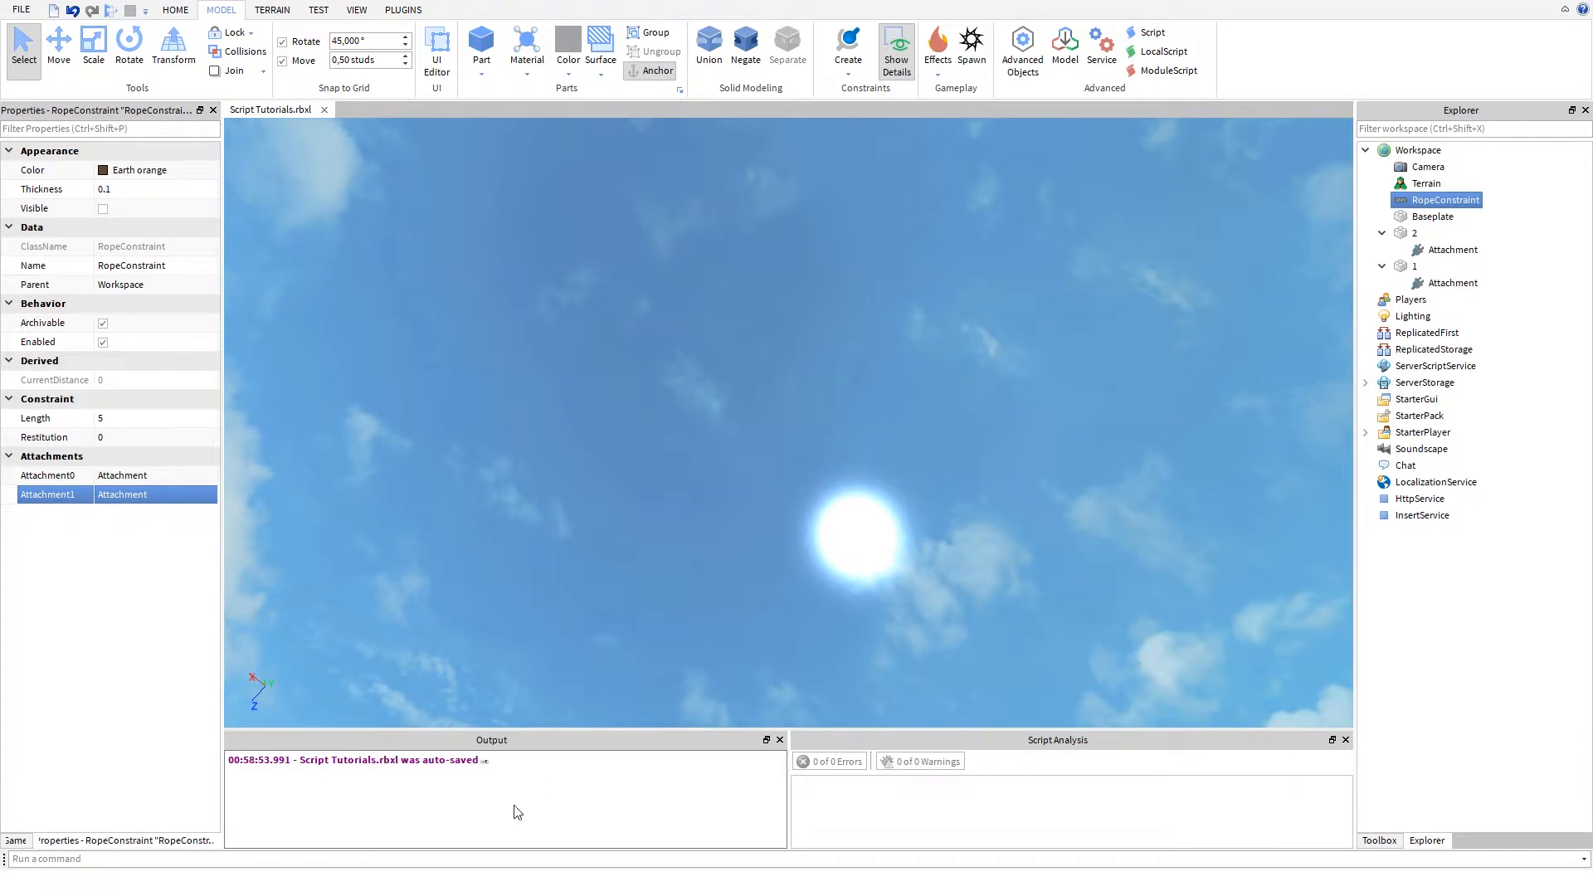
{"action": "right_click_drag", "start_coordinate": [802, 436], "coordinate": [858, 365]}
{"action": "scroll", "coordinate": [871, 361], "scroll_direction": "down", "scroll_amount": 2}
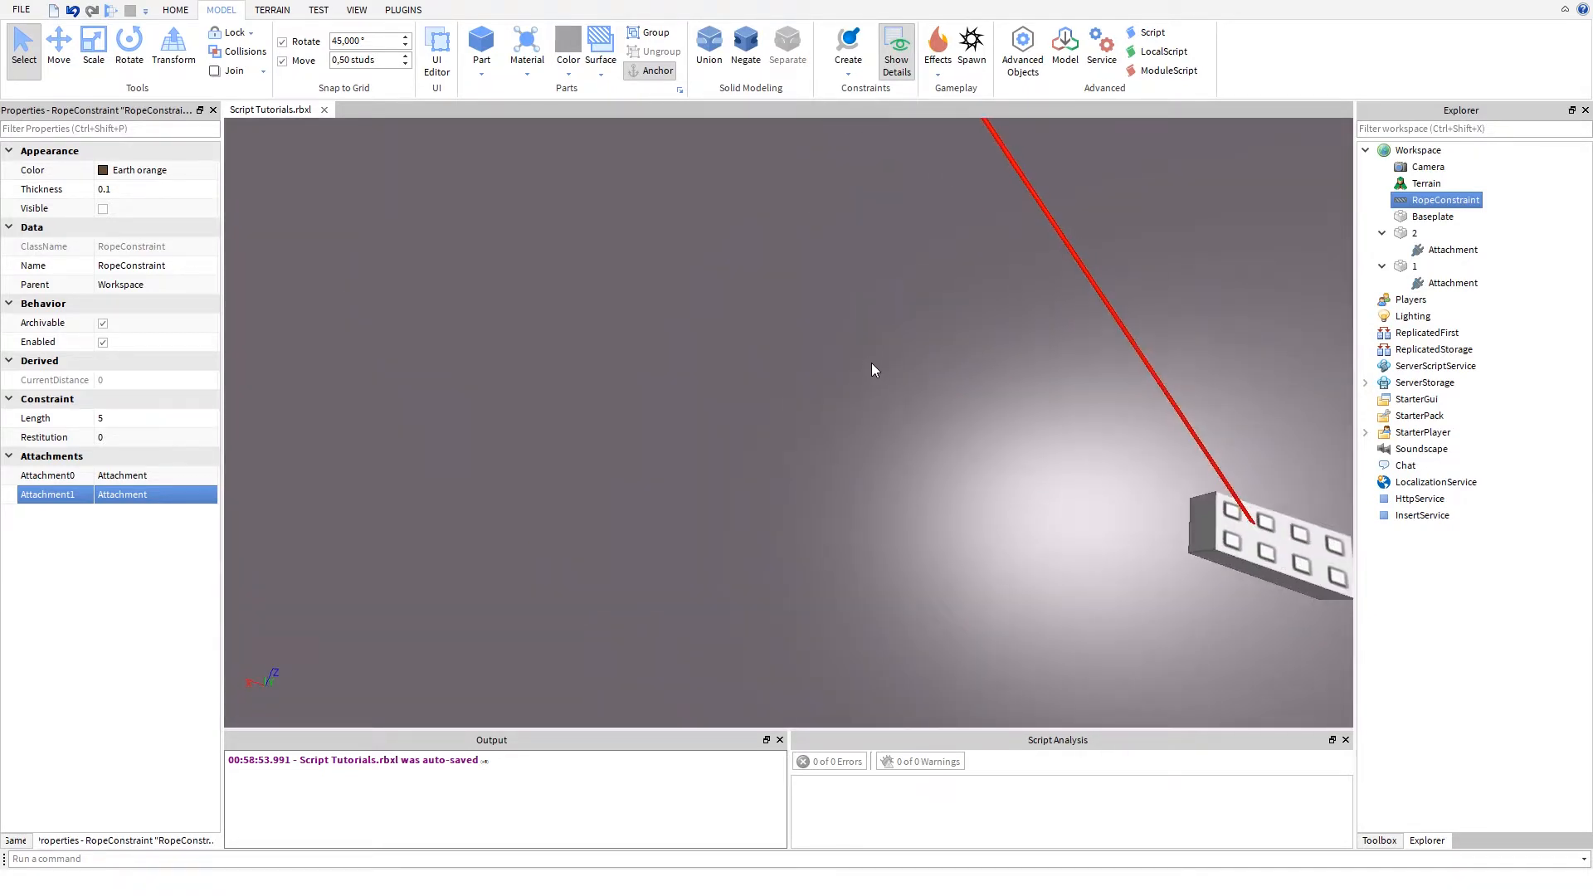
{"action": "scroll", "coordinate": [872, 362], "scroll_direction": "up", "scroll_amount": 1}
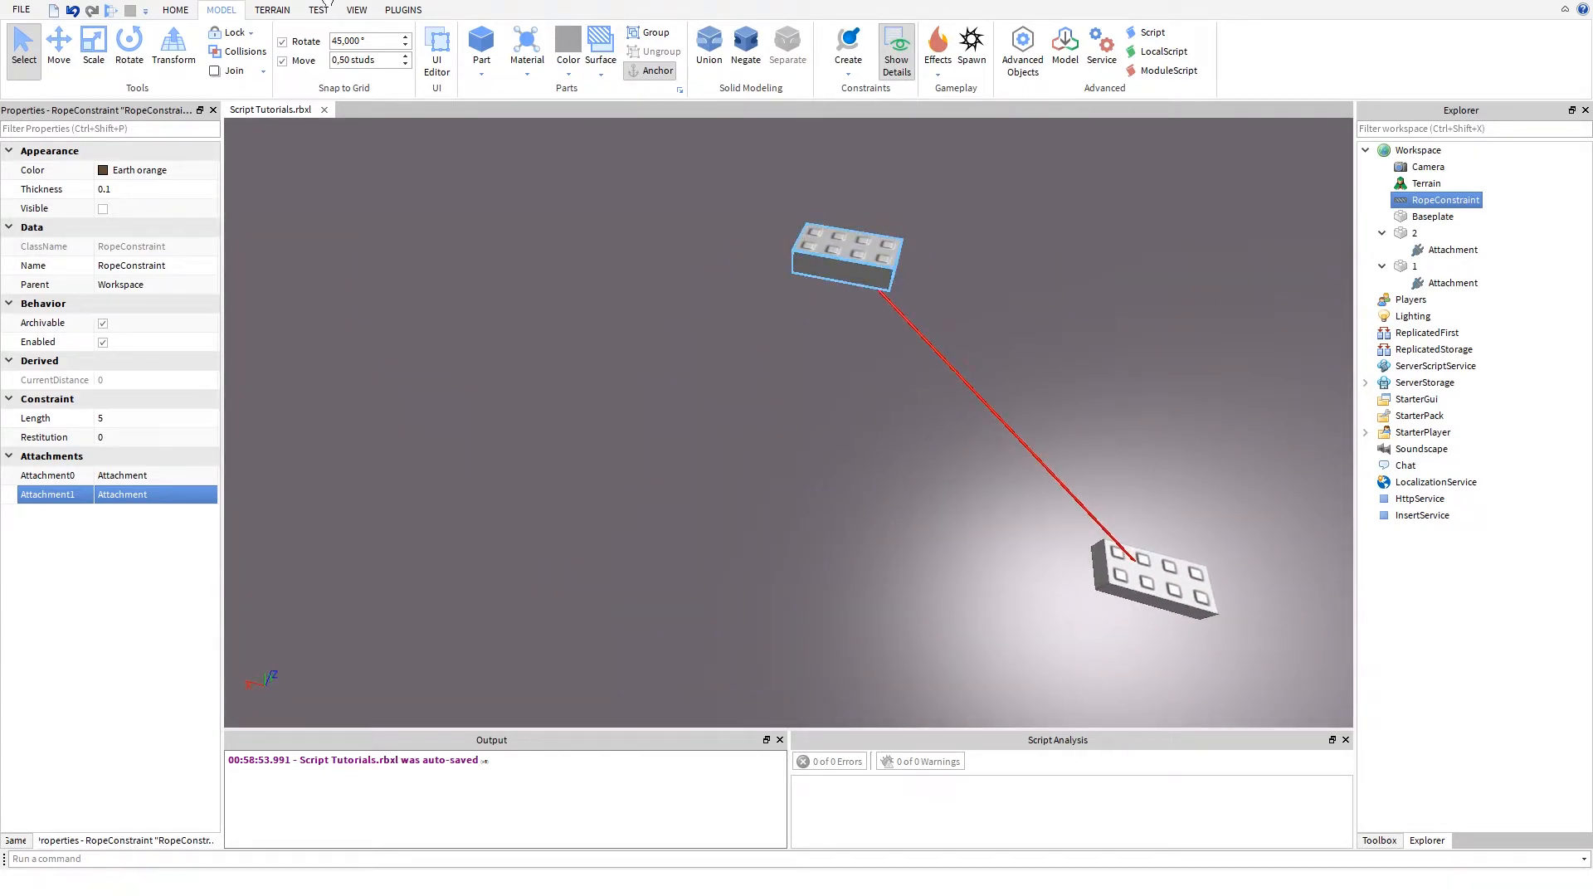
- Run the physics simulation, pull part 2 around, and select the RopeConstraint in the Workspace
{"action": "left_click", "coordinate": [356, 10]}
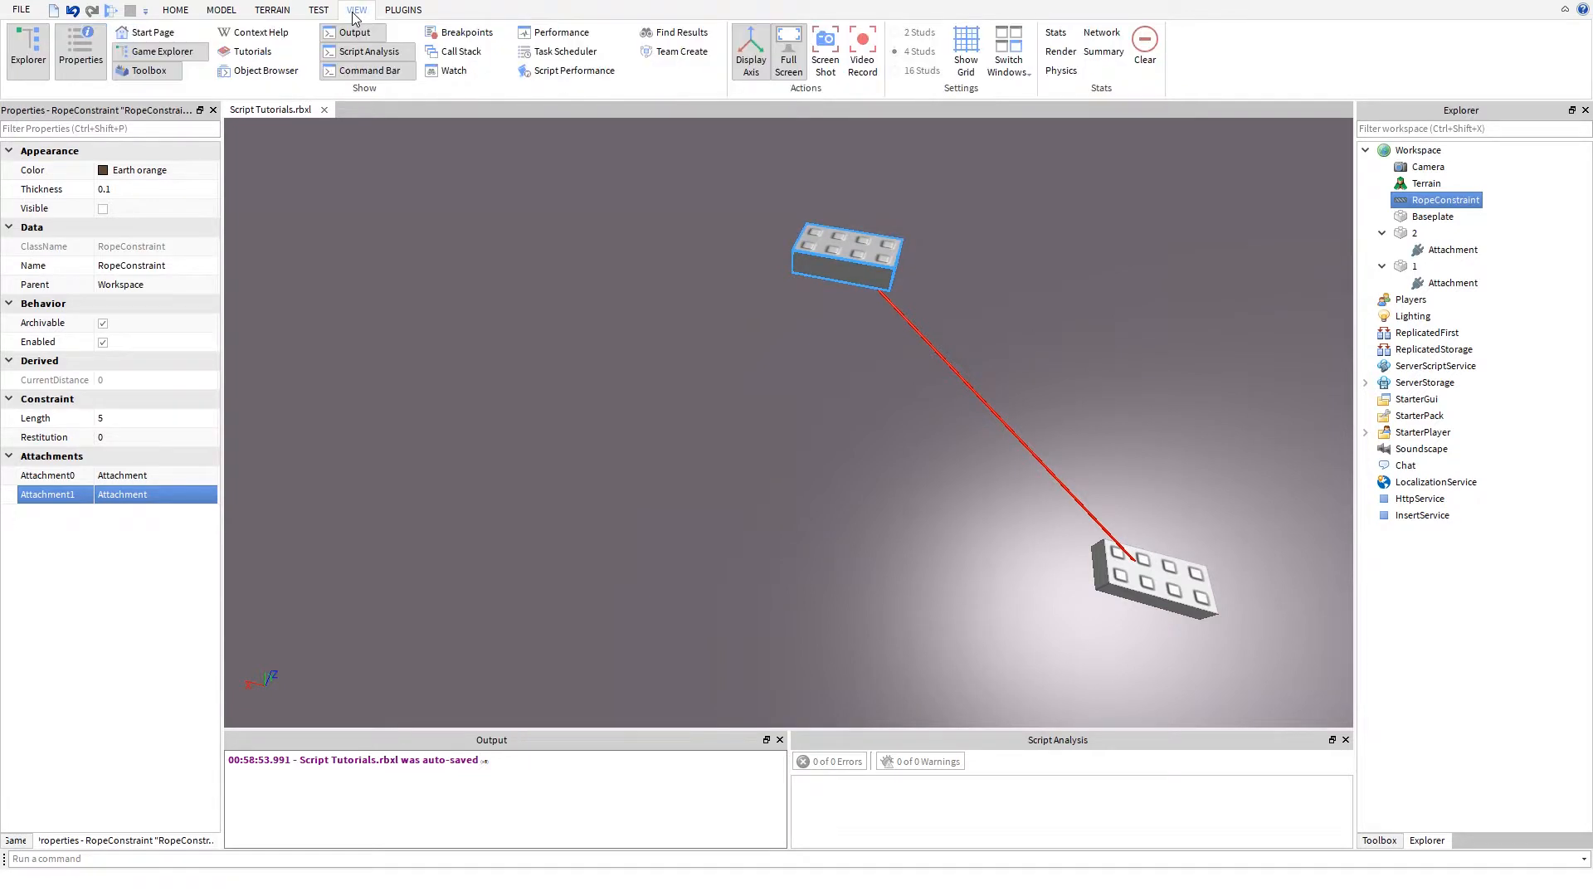
{"action": "left_click", "coordinate": [317, 10]}
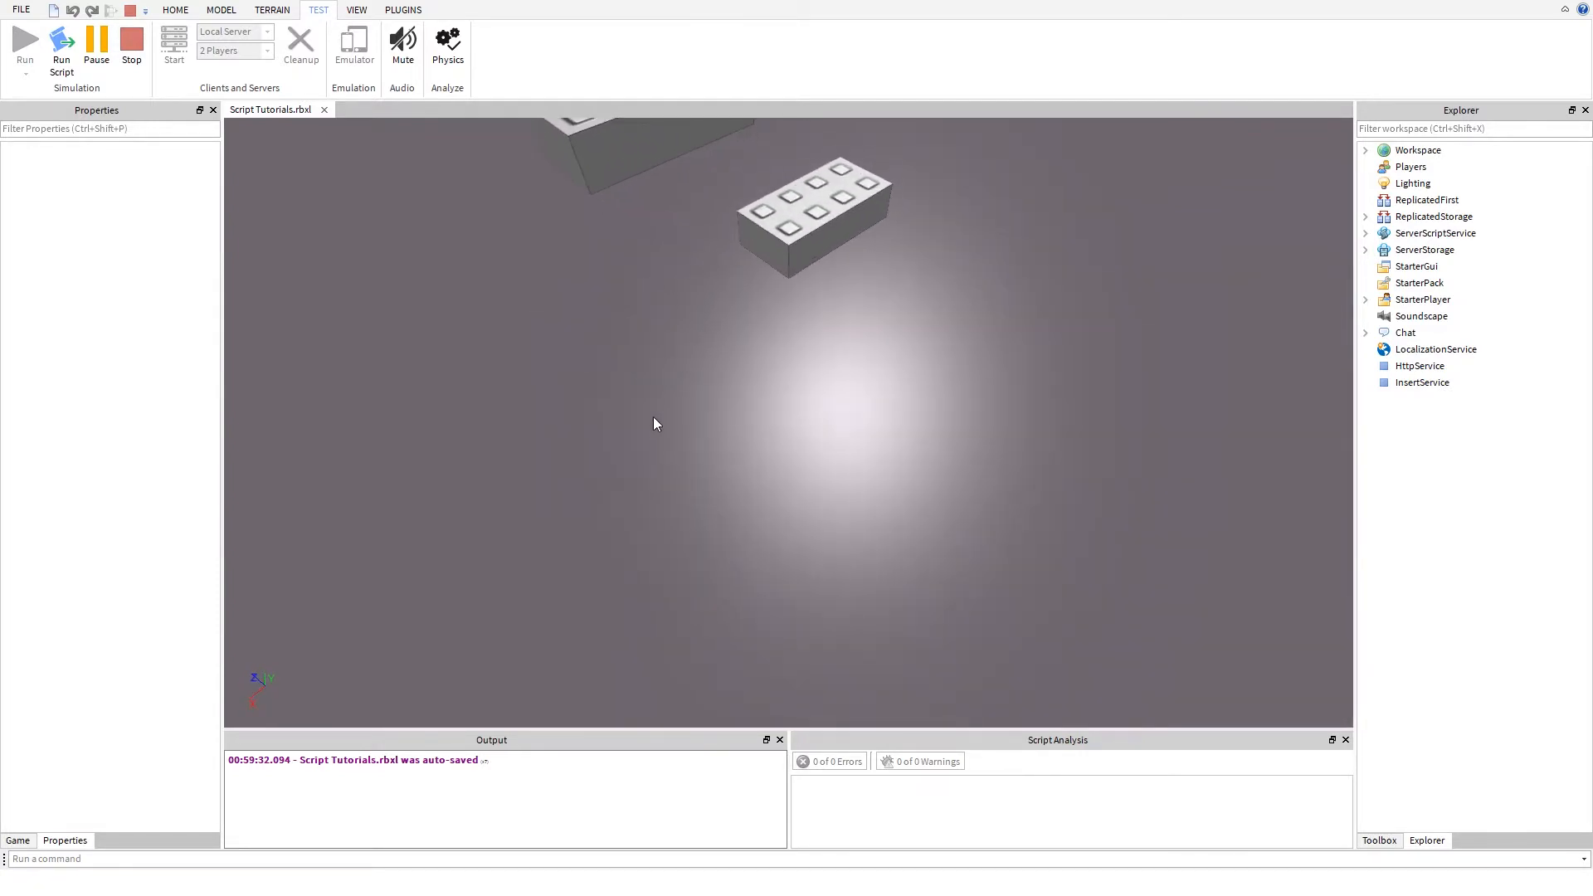
{"action": "right_click_drag", "start_coordinate": [641, 409], "coordinate": [705, 467]}
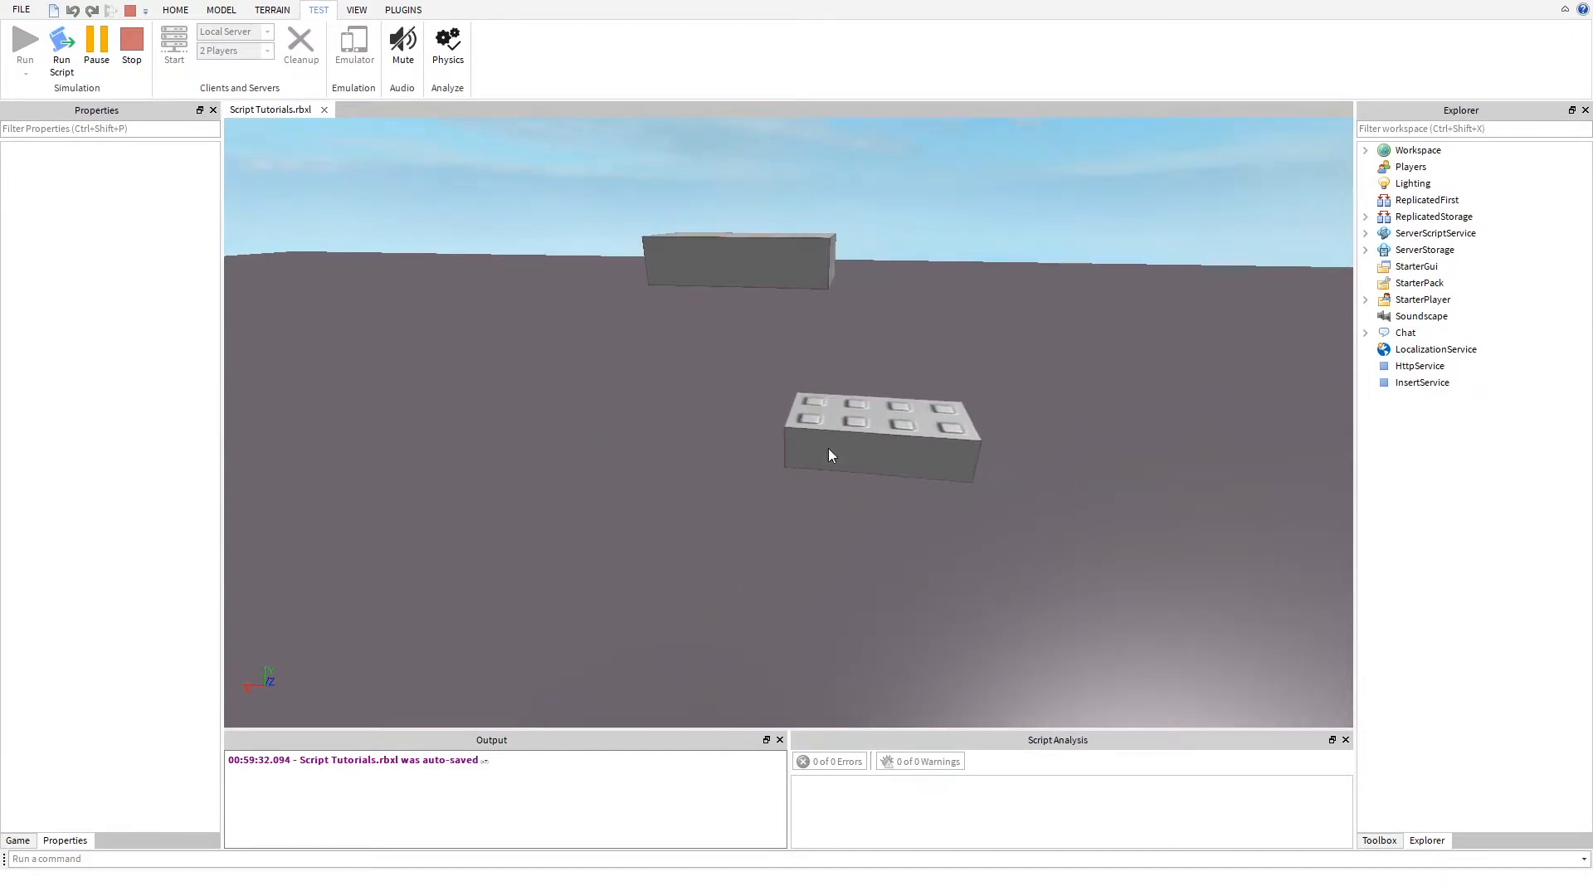
{"action": "left_click", "coordinate": [788, 415]}
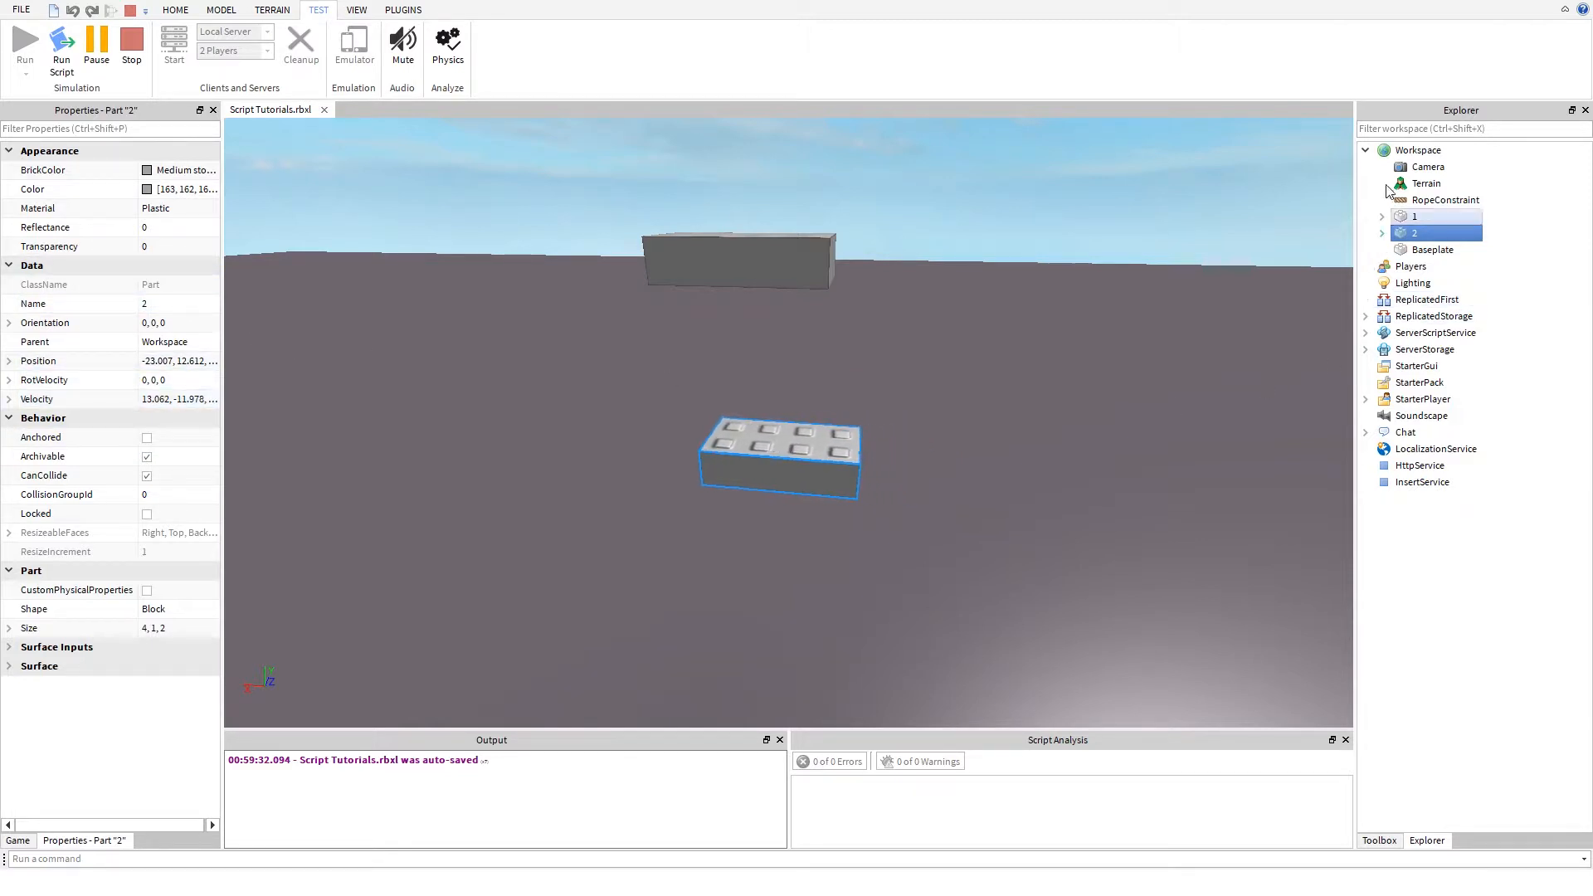
{"action": "left_click", "coordinate": [1410, 202]}
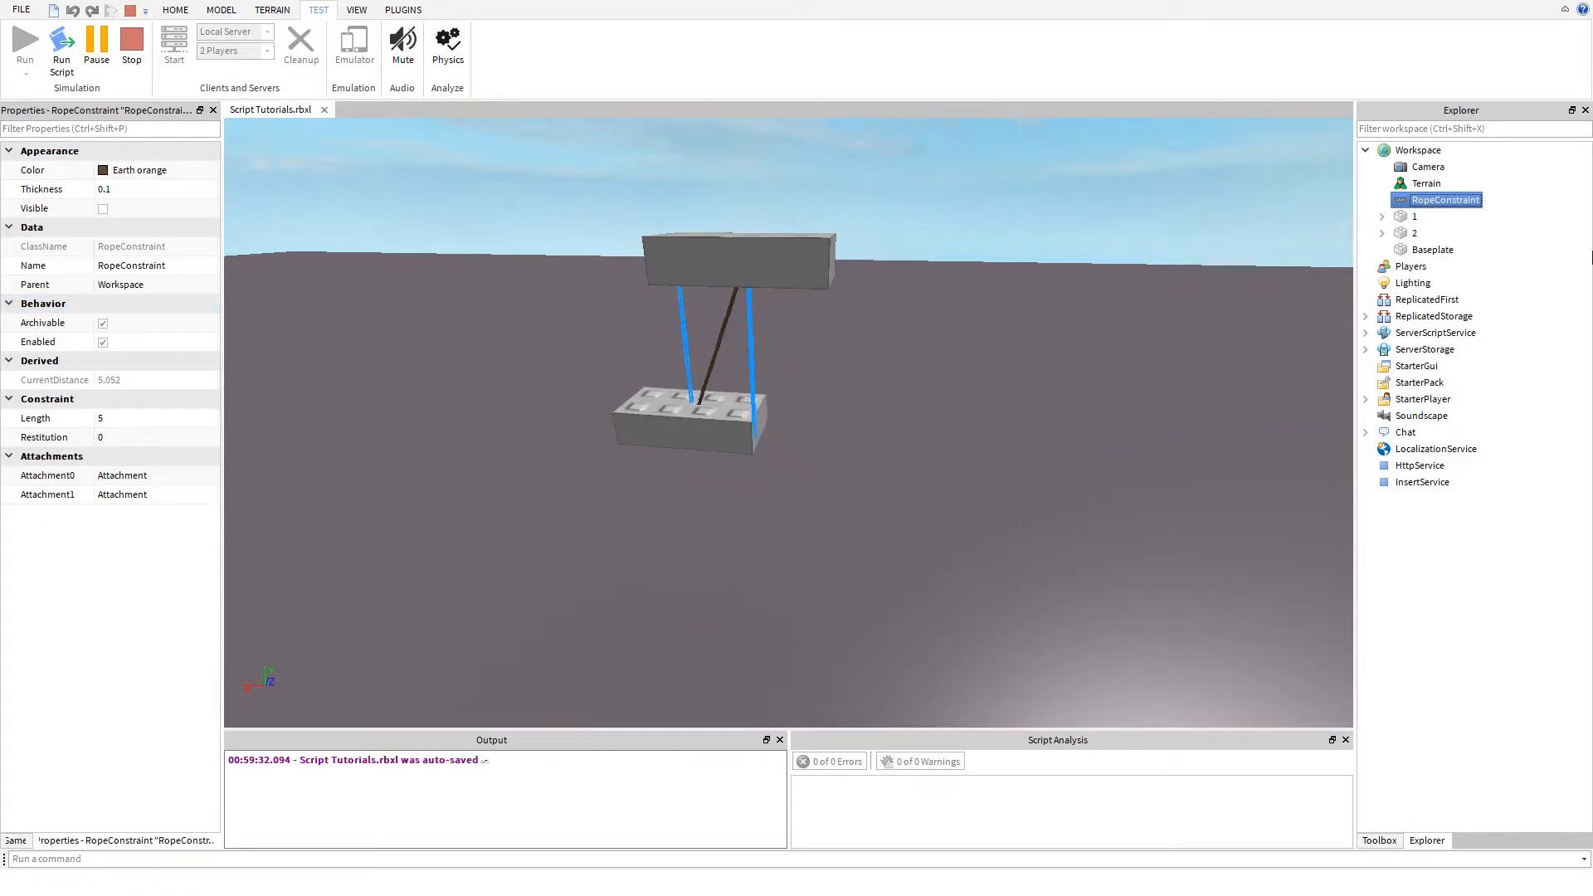
- Set the RopeConstraint's Length to 10 in the running simulation, also trying a length of 1
{"action": "left_click", "coordinate": [120, 421]}
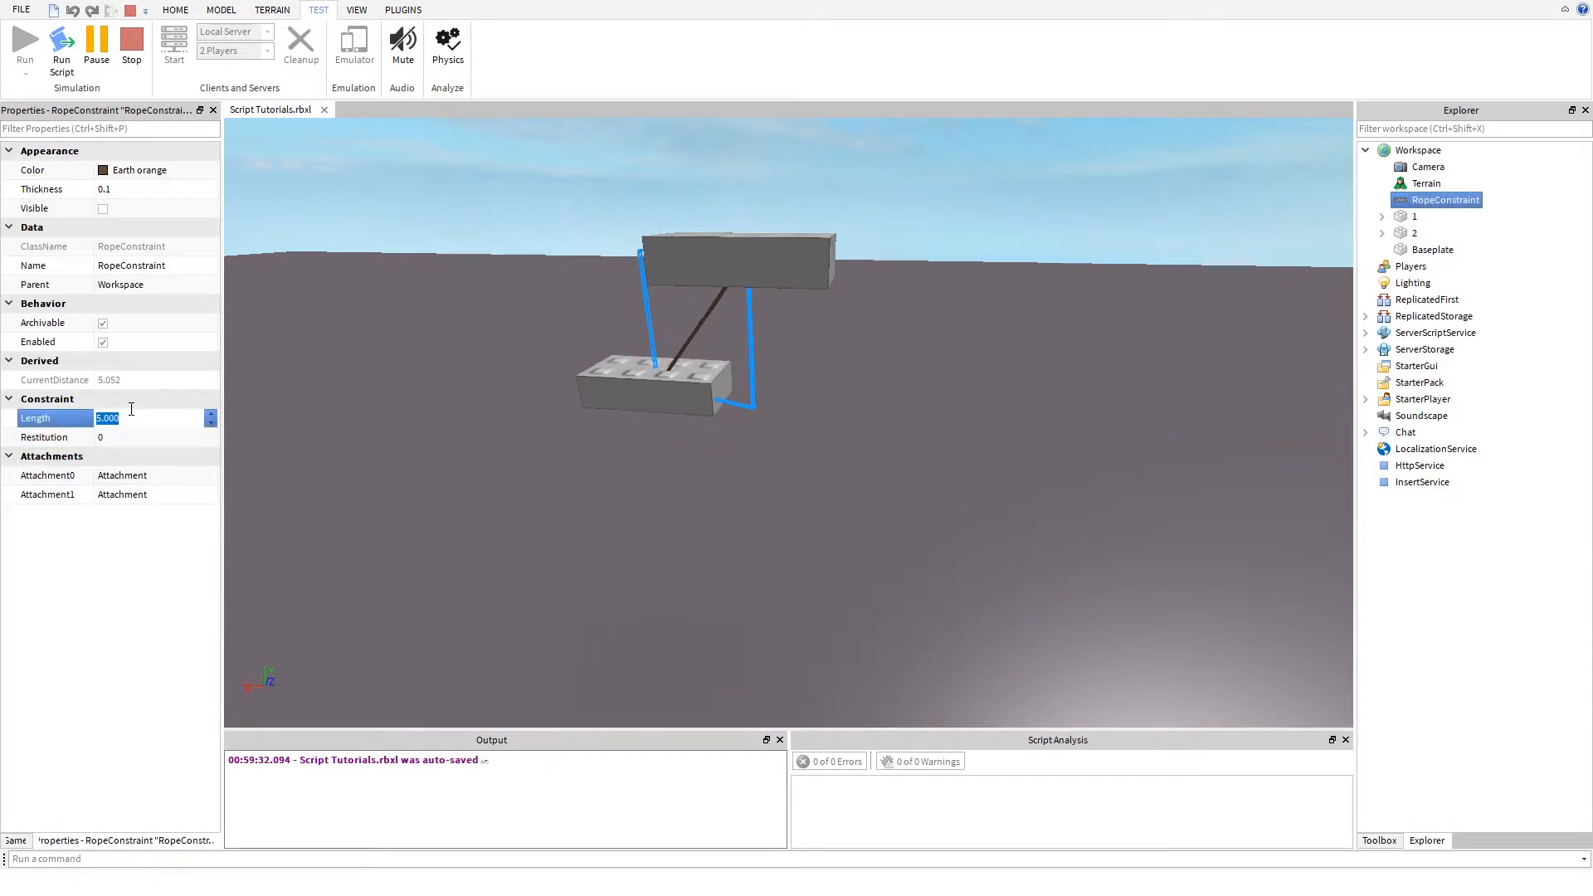
{"action": "type", "text": "10"}
{"action": "key", "text": "Return"}
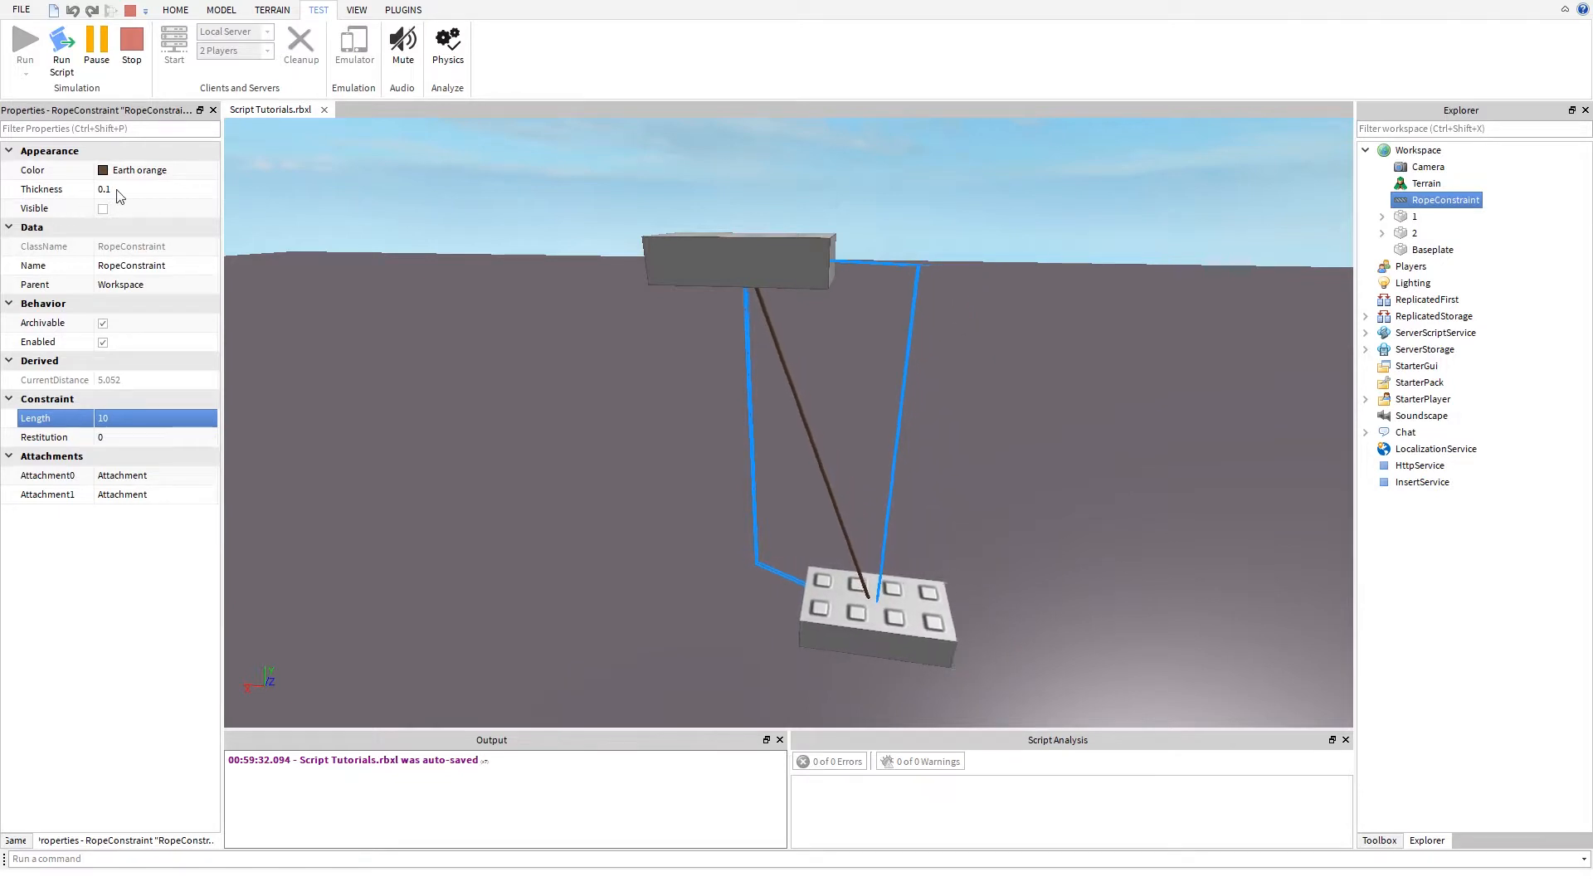
{"action": "left_click", "coordinate": [111, 418]}
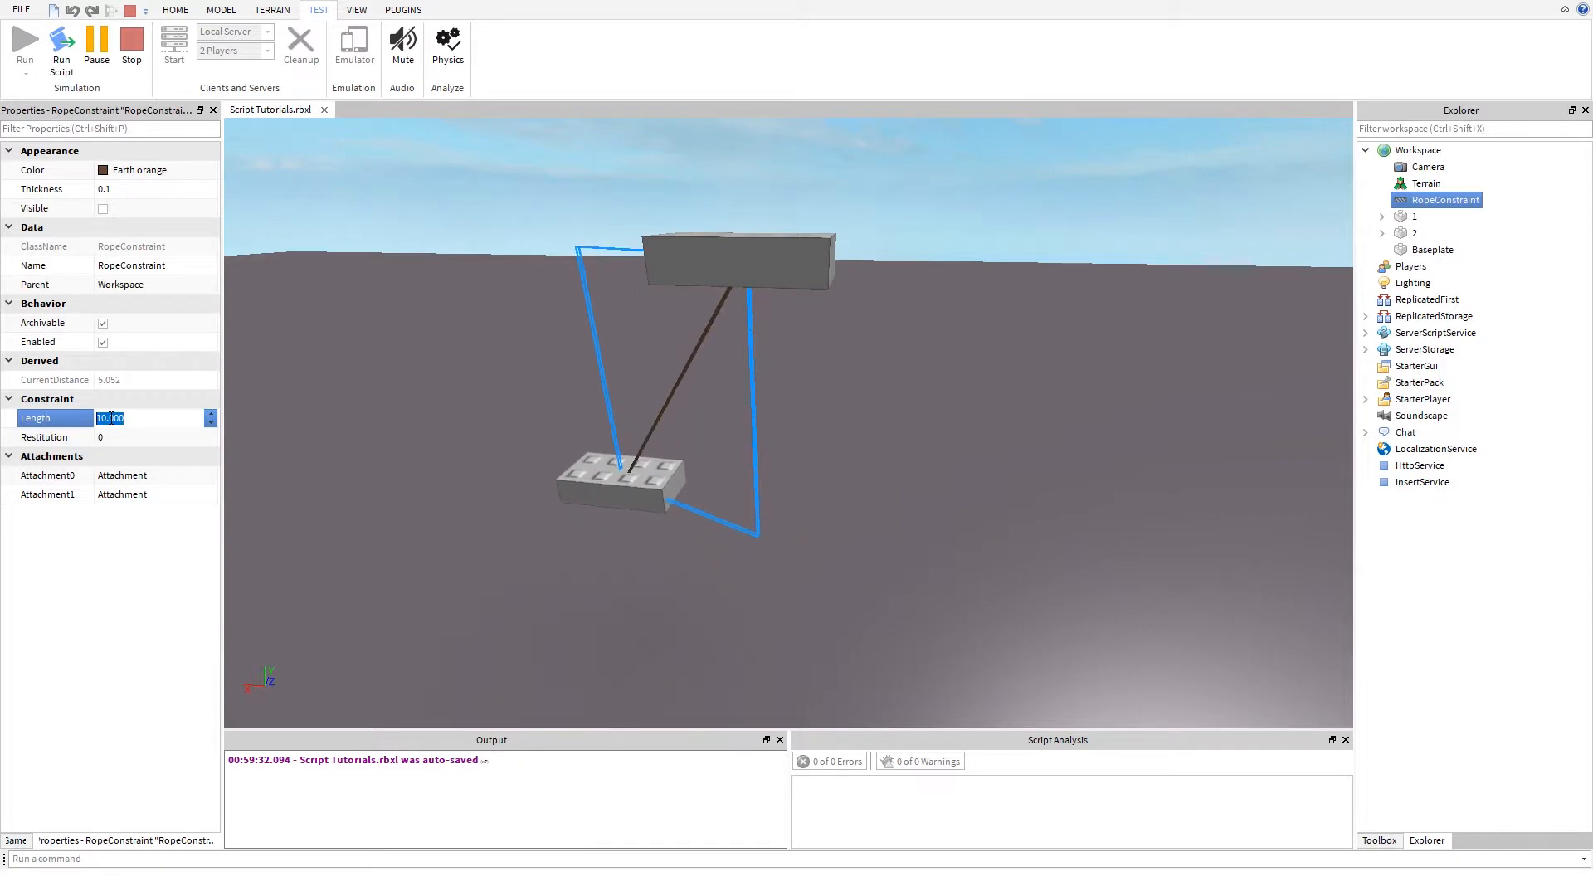
{"action": "type", "text": "1"}
{"action": "key", "text": "Return"}
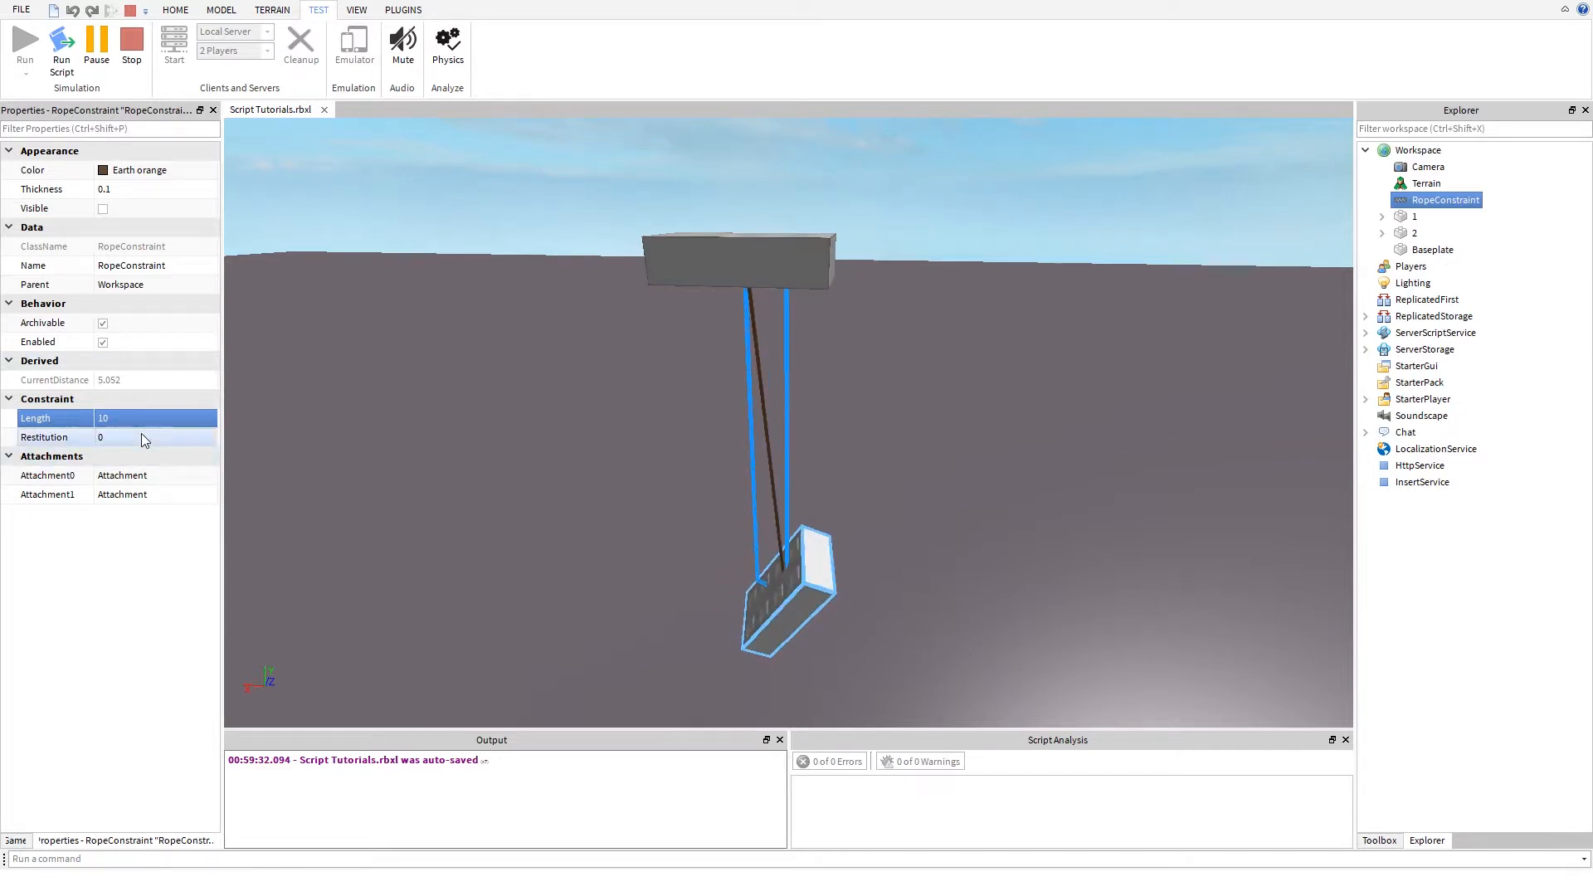
- Set the RopeConstraint's Restitution to 1 in the running simulation
{"action": "left_click", "coordinate": [142, 435]}
{"action": "type", "text": "100"}
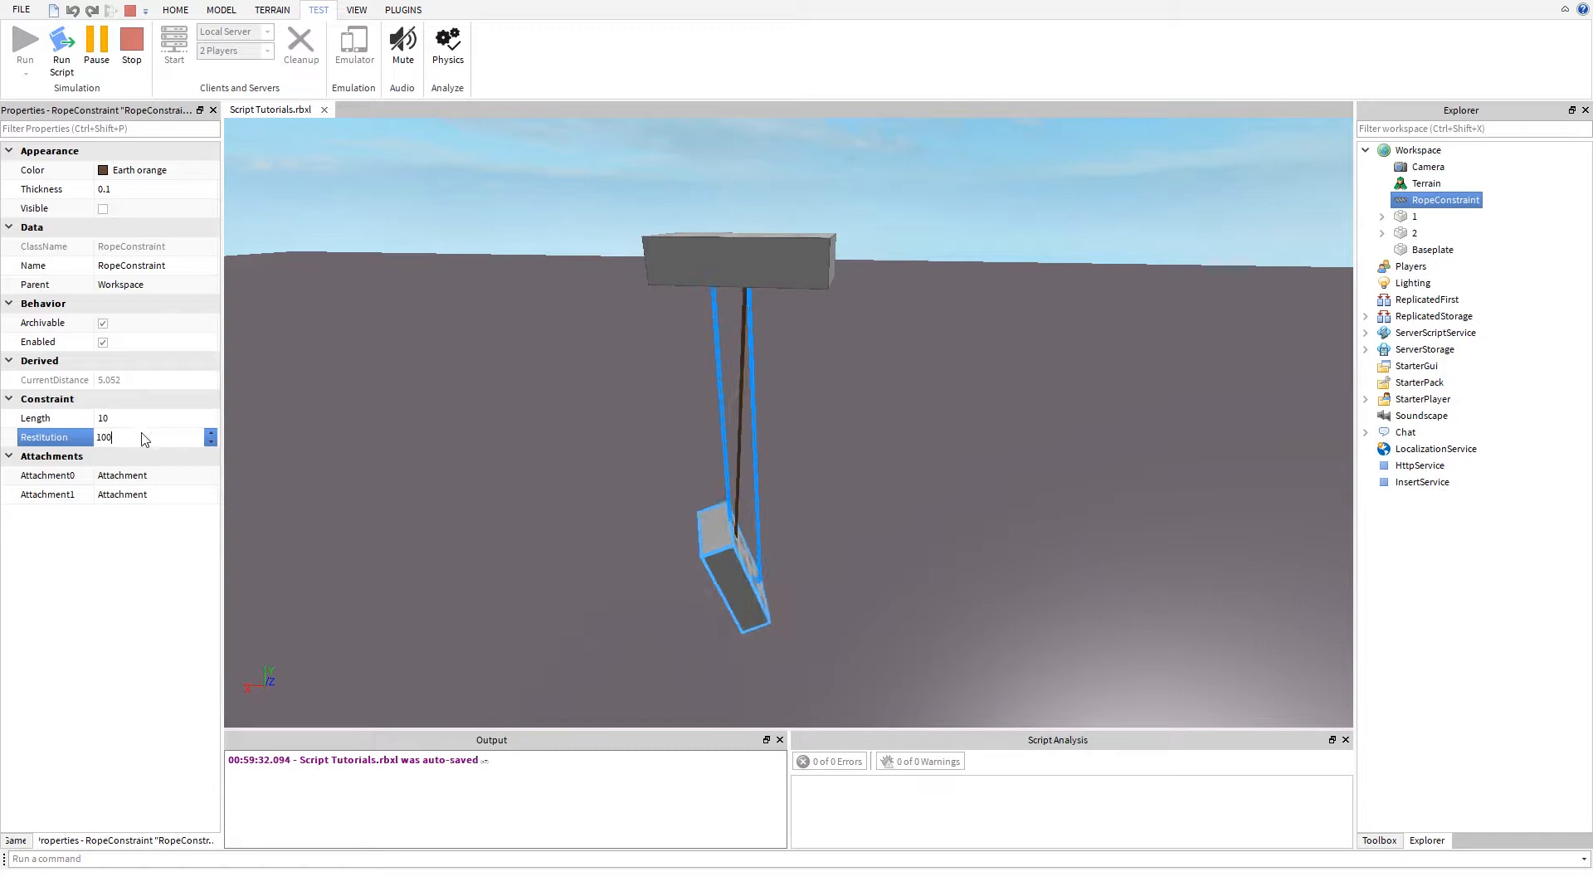
{"action": "key", "text": "Return"}
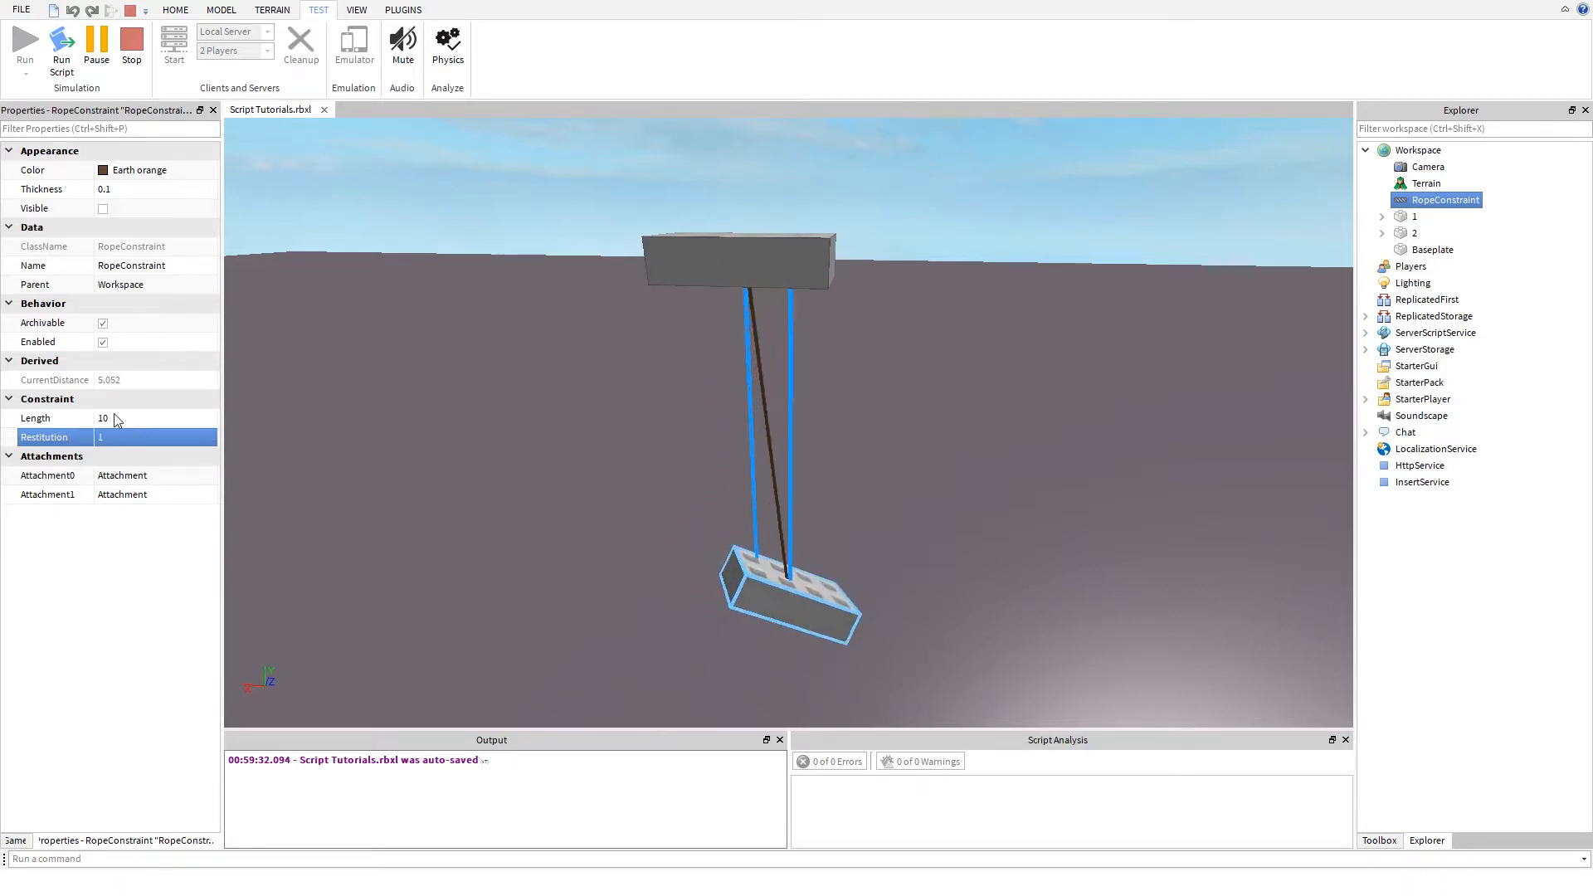
- Shorten the rope to a Length of 1, then restore it to 10 to test its bounce
{"action": "left_click", "coordinate": [109, 418]}
{"action": "type", "text": "1"}
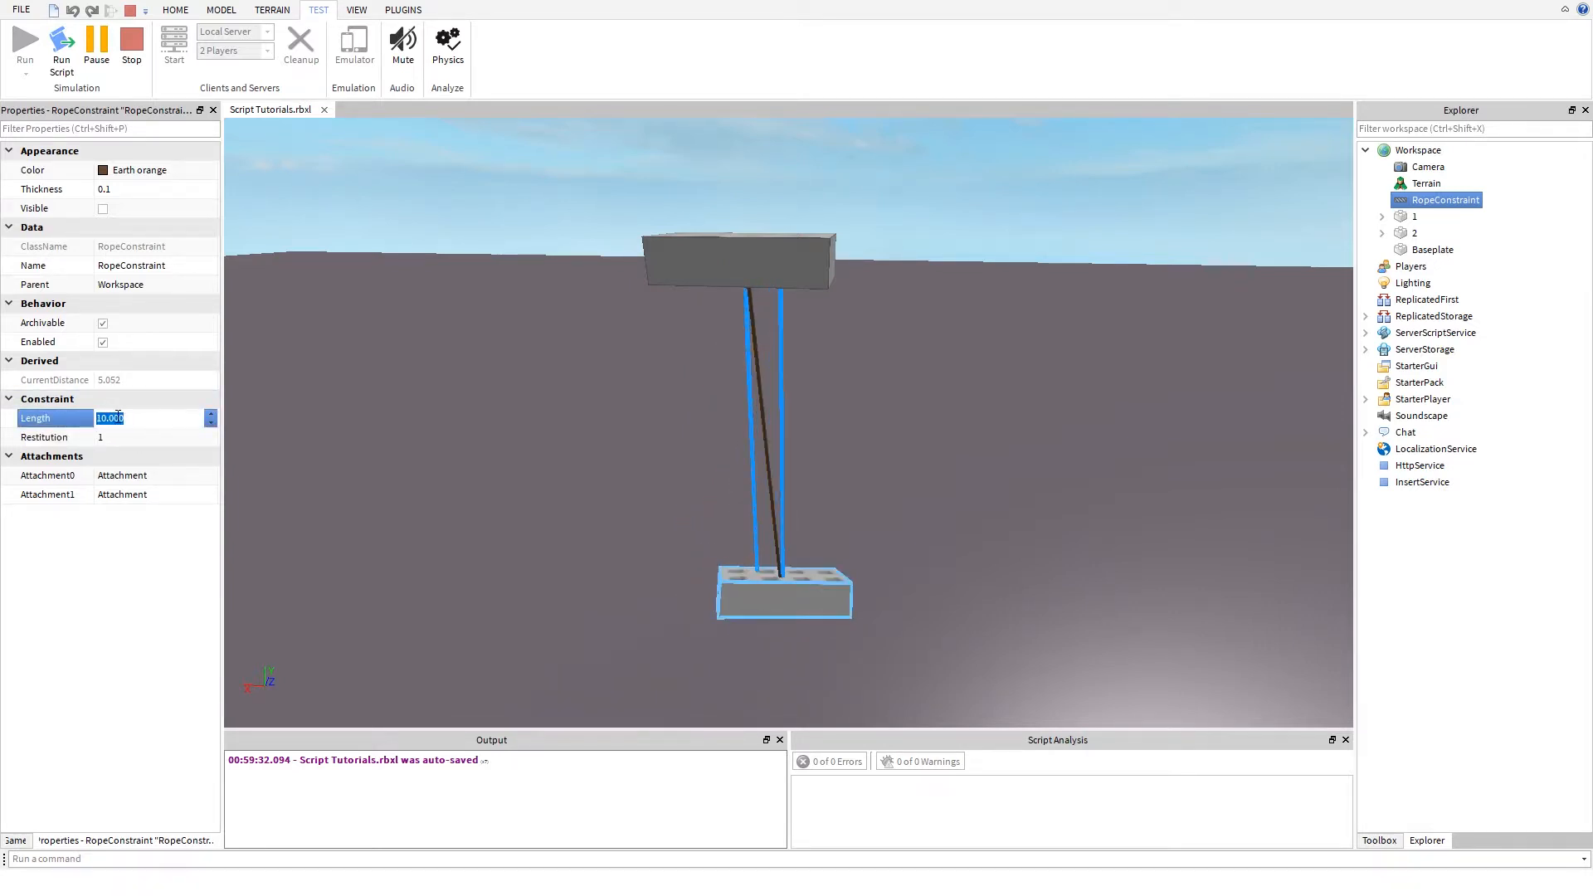
{"action": "key", "text": "Return"}
{"action": "left_click", "coordinate": [120, 418]}
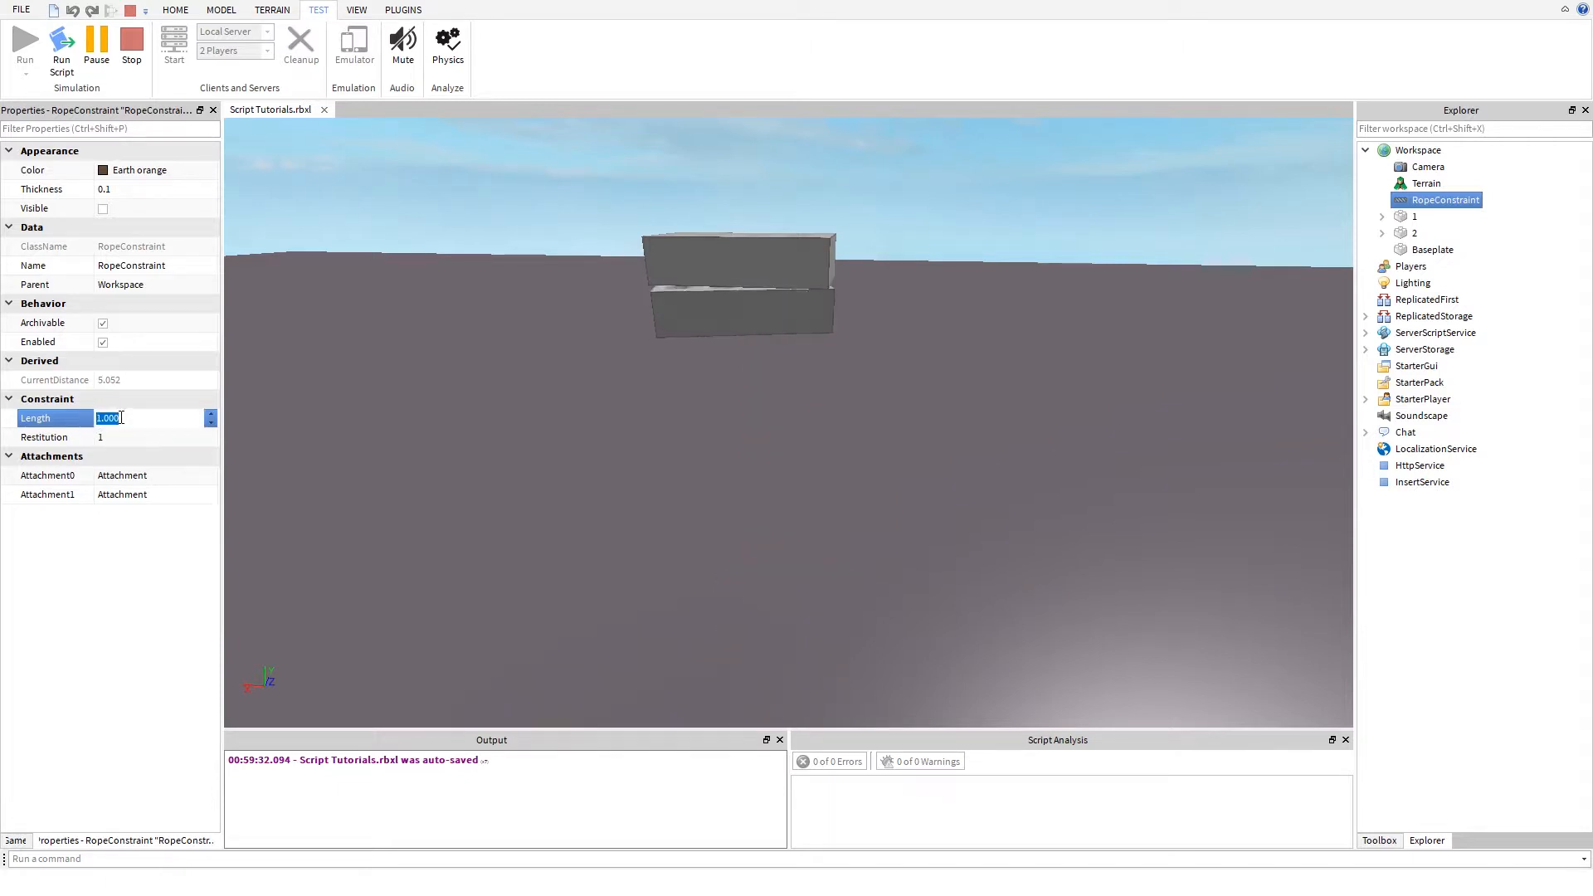
{"action": "type", "text": "10"}
{"action": "key", "text": "Return"}
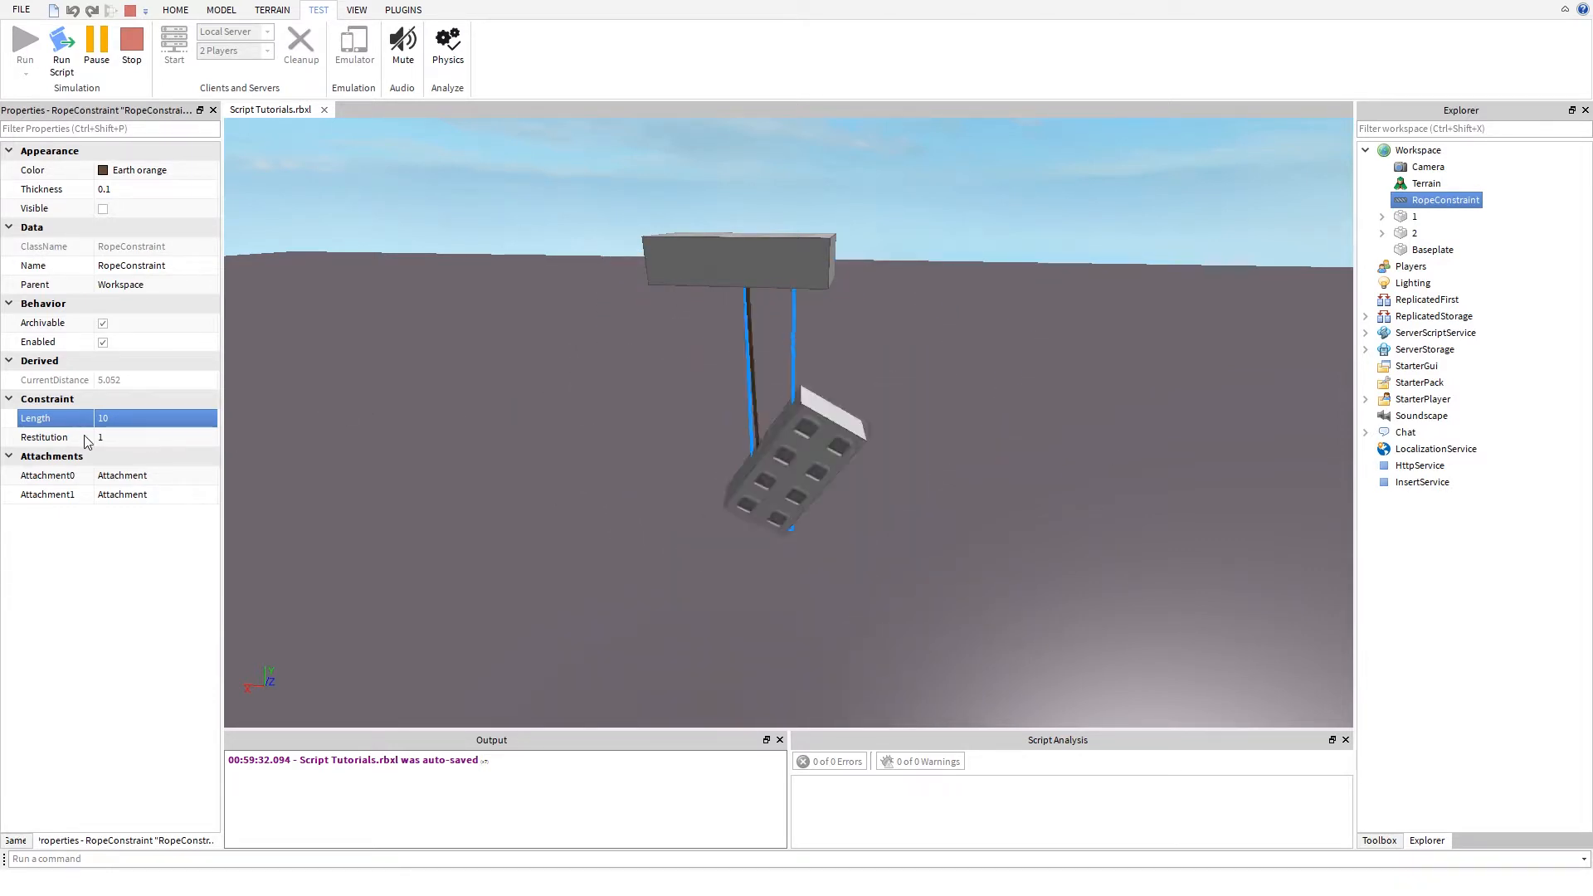
- Set the RopeConstraint's Restitution to 0.5, try it on the hanging part, and stop the simulation
{"action": "left_click", "coordinate": [122, 437]}
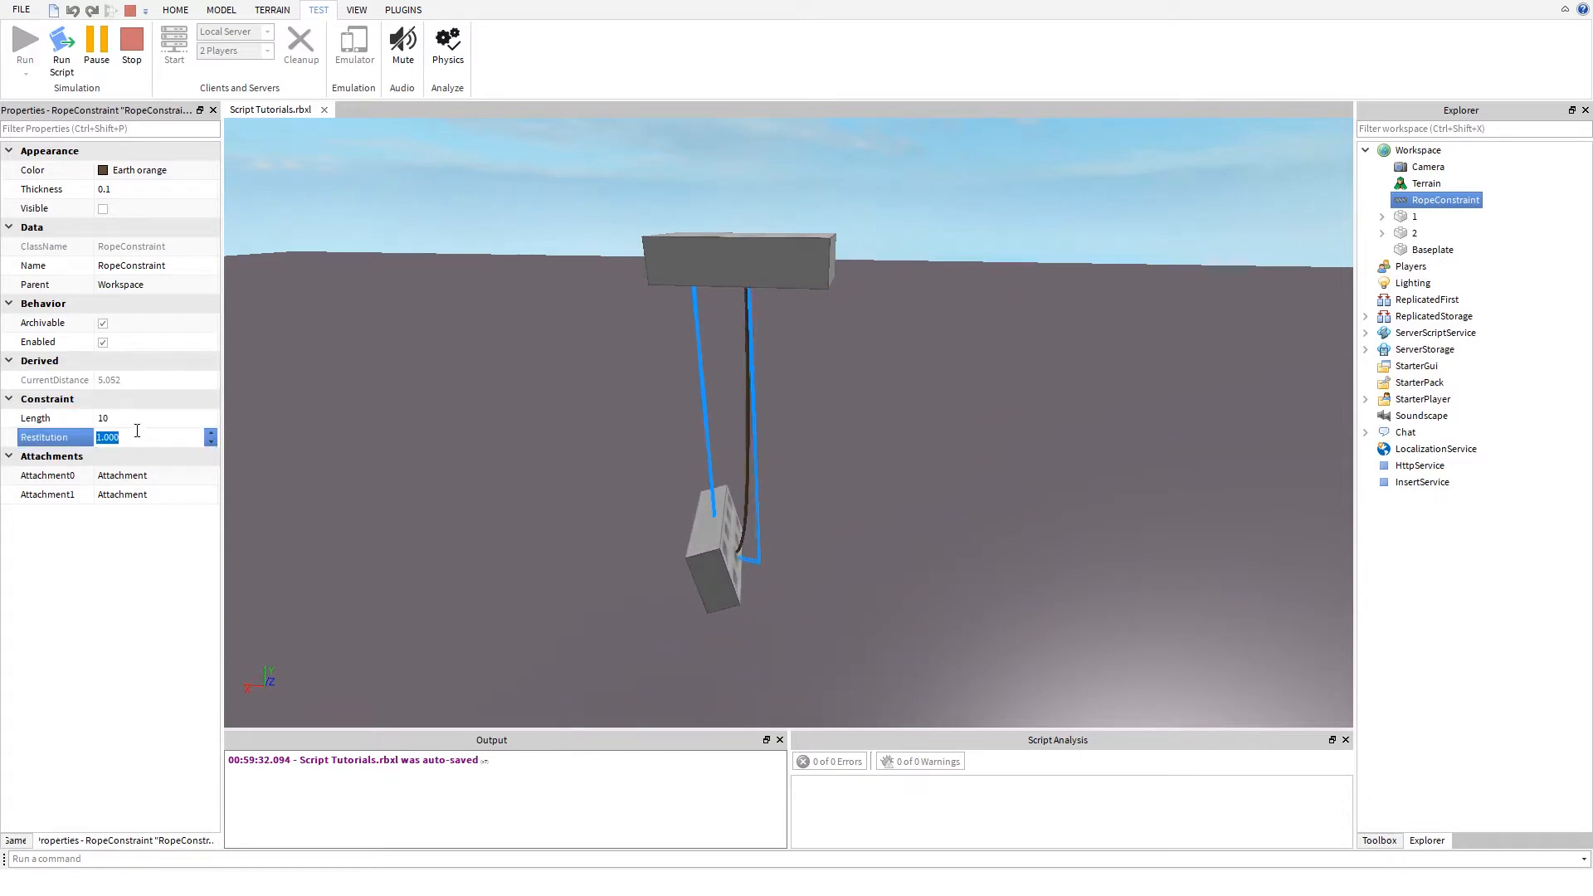
{"action": "type", "text": ".5"}
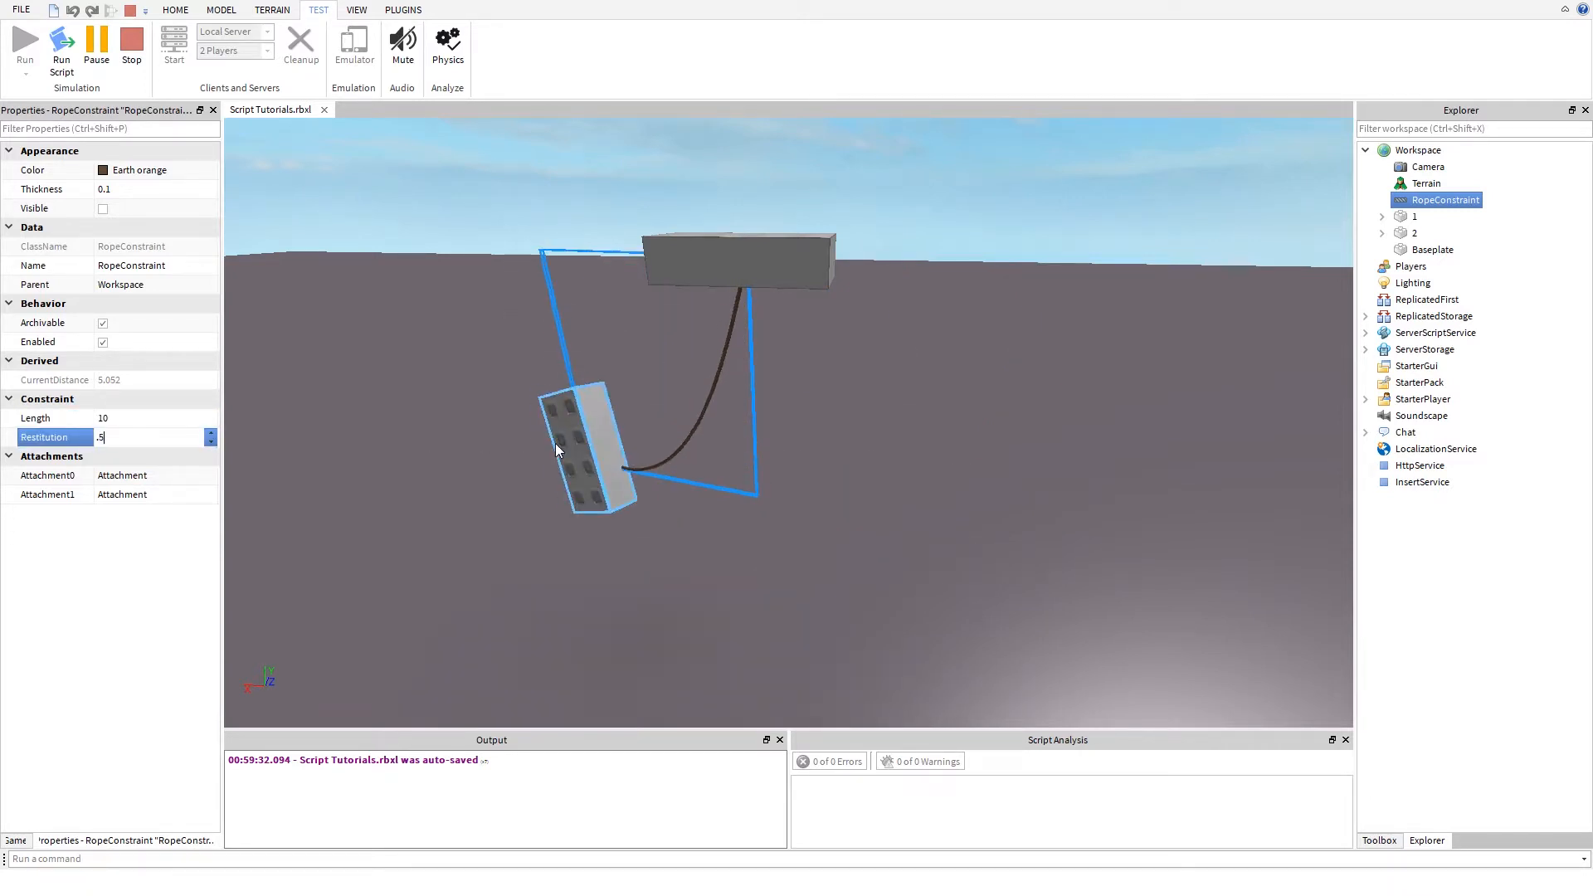
{"action": "key", "text": "BackSpace"}
{"action": "key", "text": "BackSpace"}
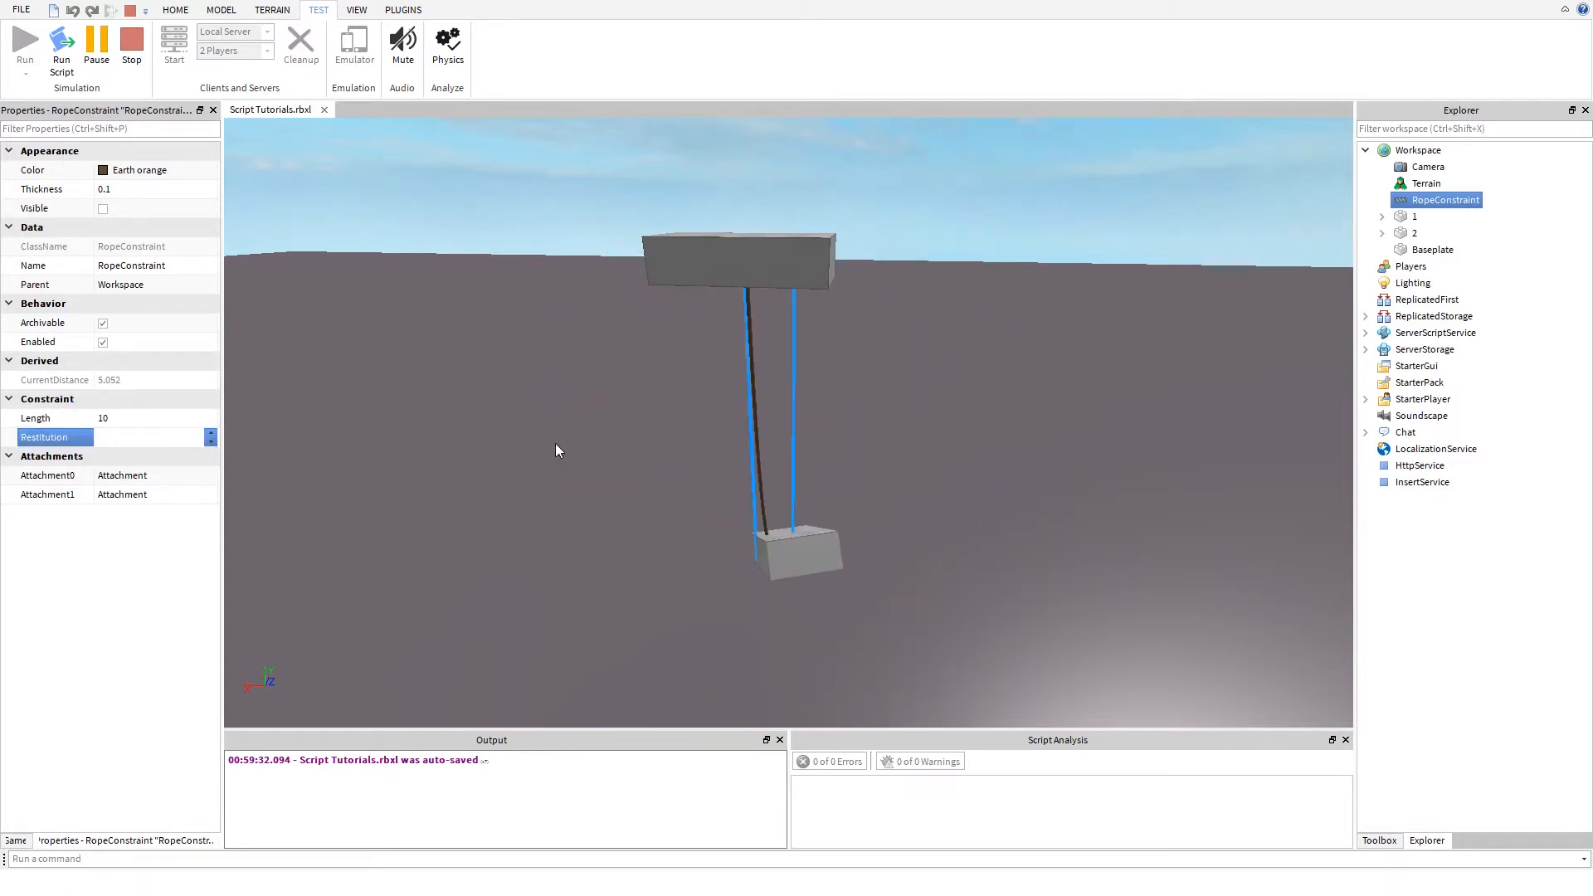
{"action": "type", "text": ".5"}
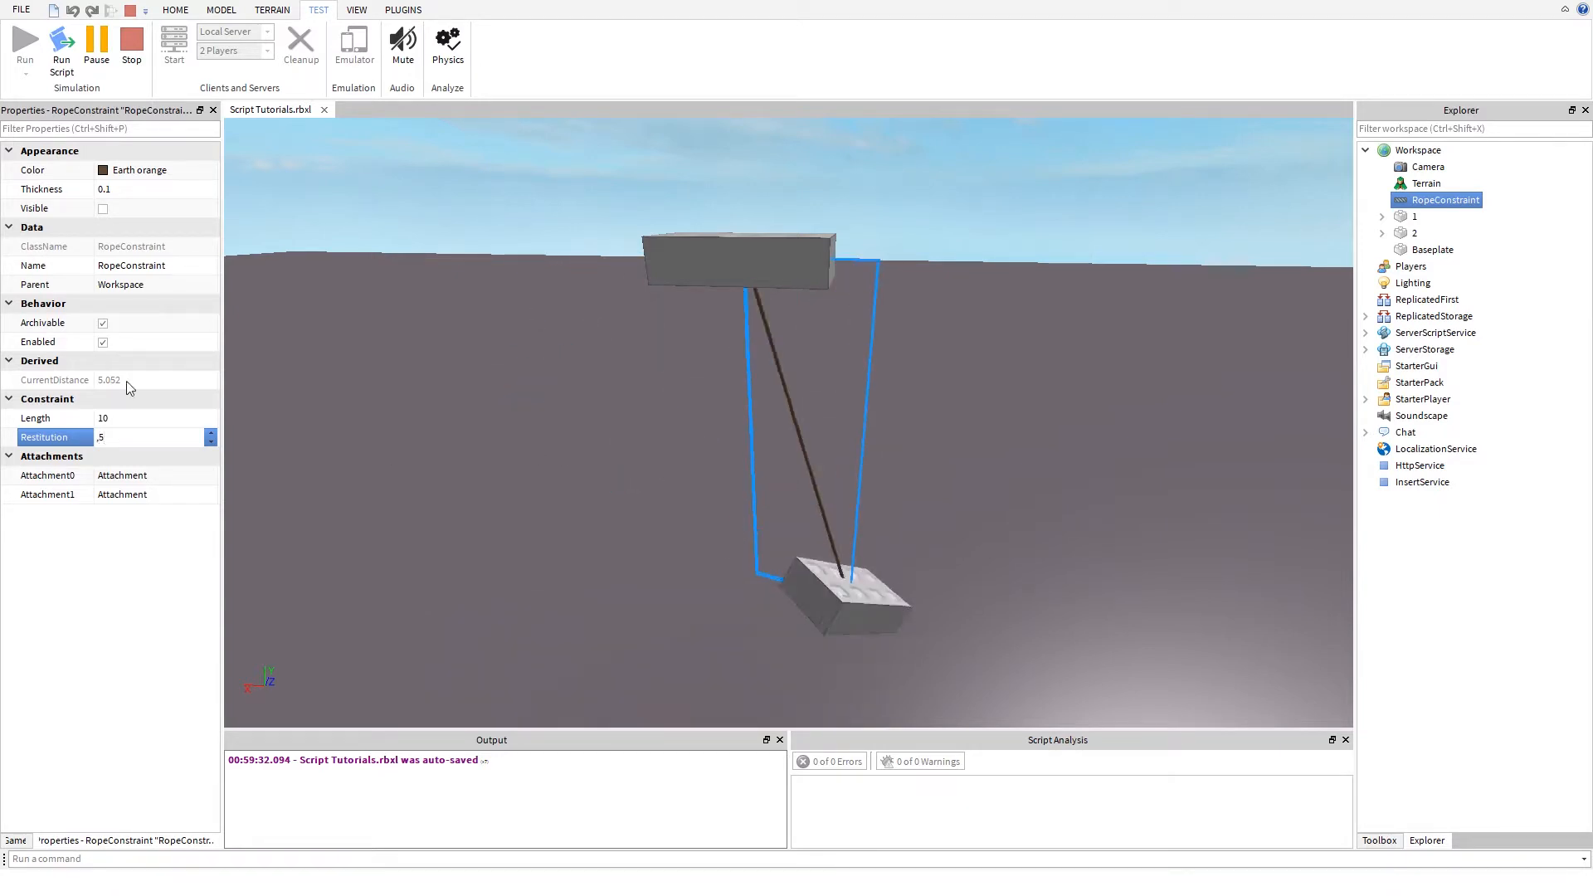
{"action": "key", "text": "Return"}
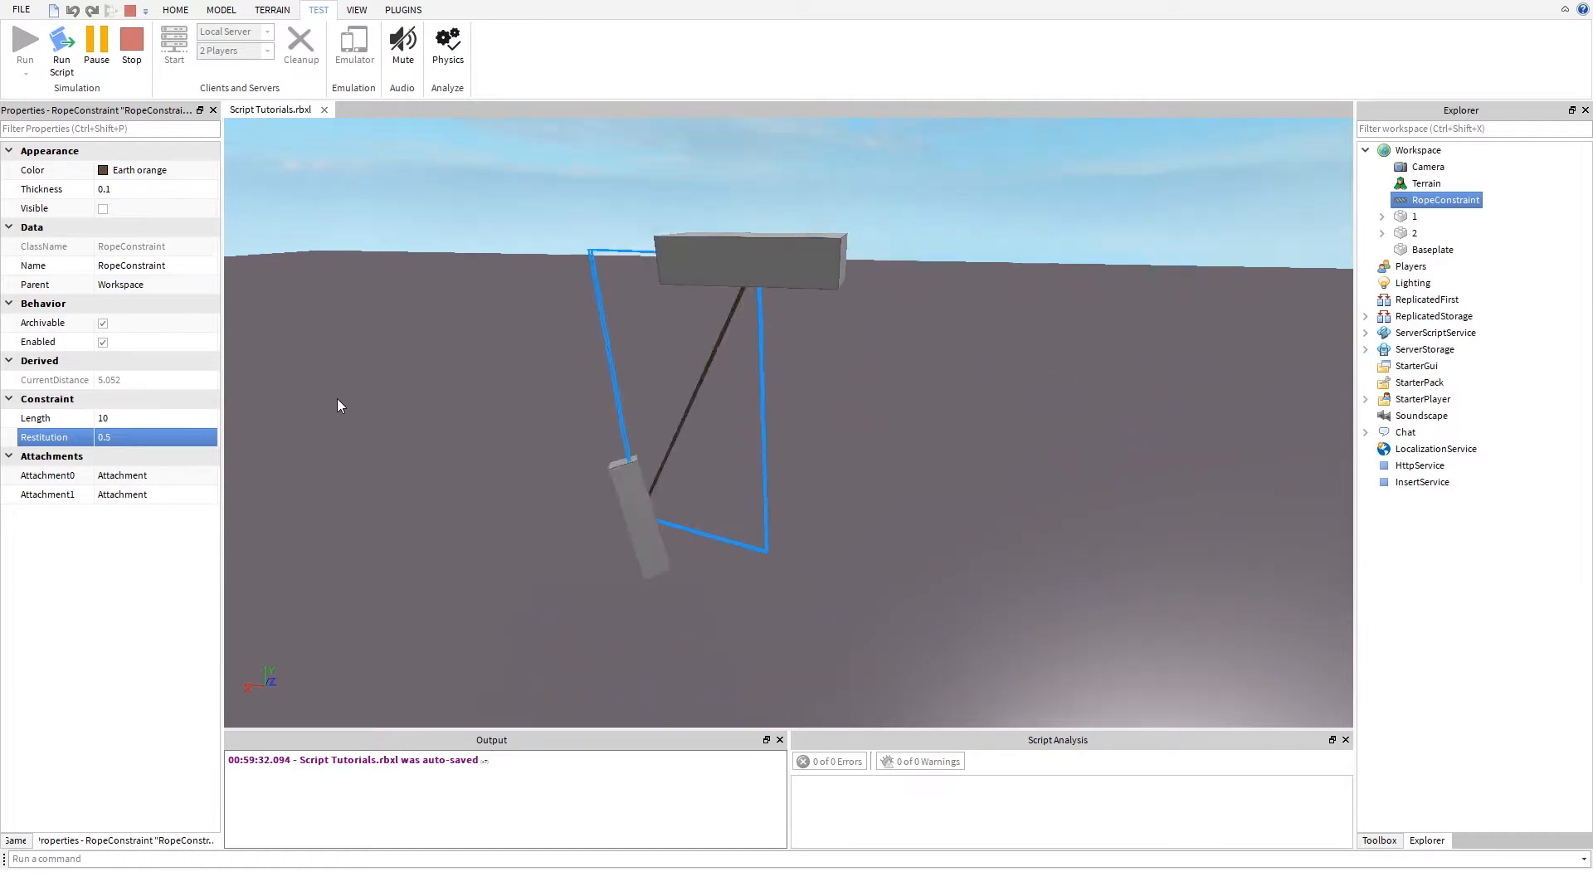
{"action": "left_click", "coordinate": [132, 43]}
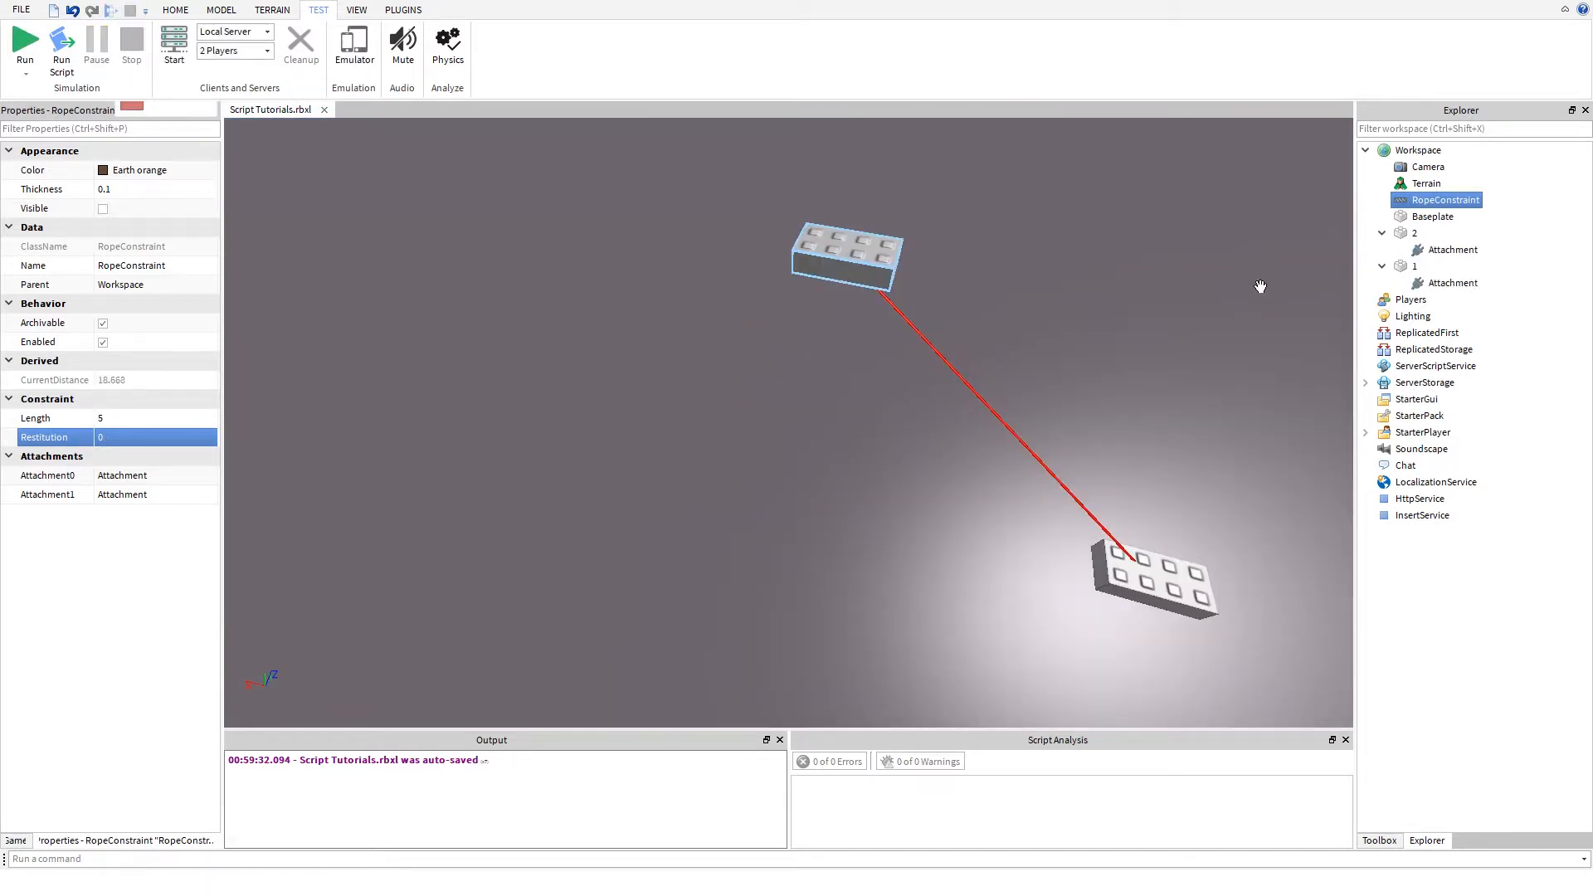
- Delete the RopeConstraint from the Workspace
{"action": "left_click", "coordinate": [1436, 183]}
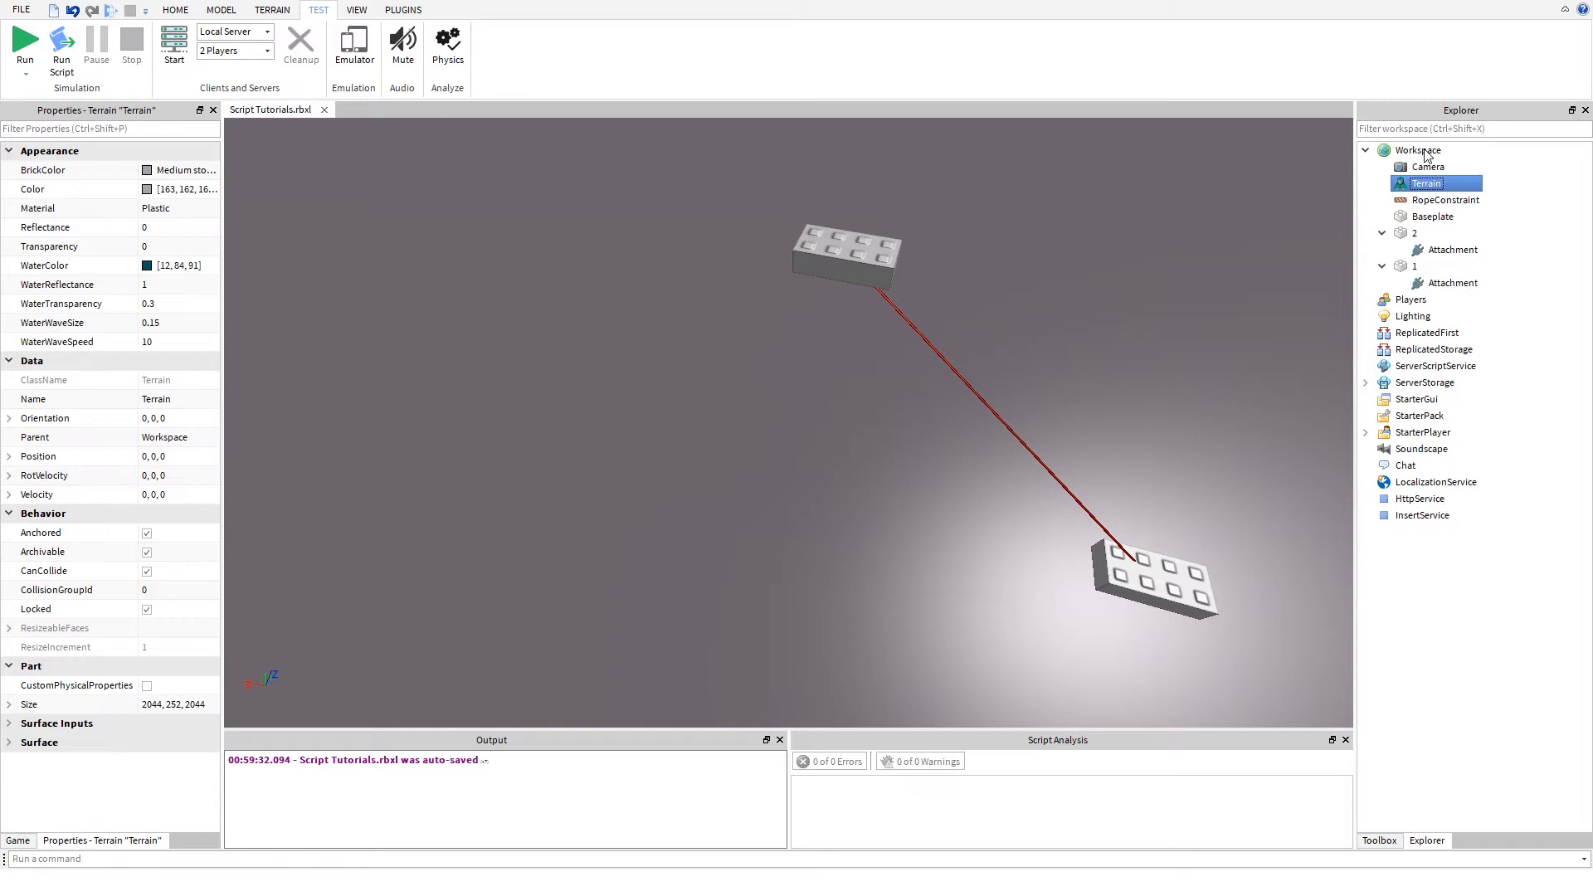
{"action": "left_click", "coordinate": [1441, 201]}
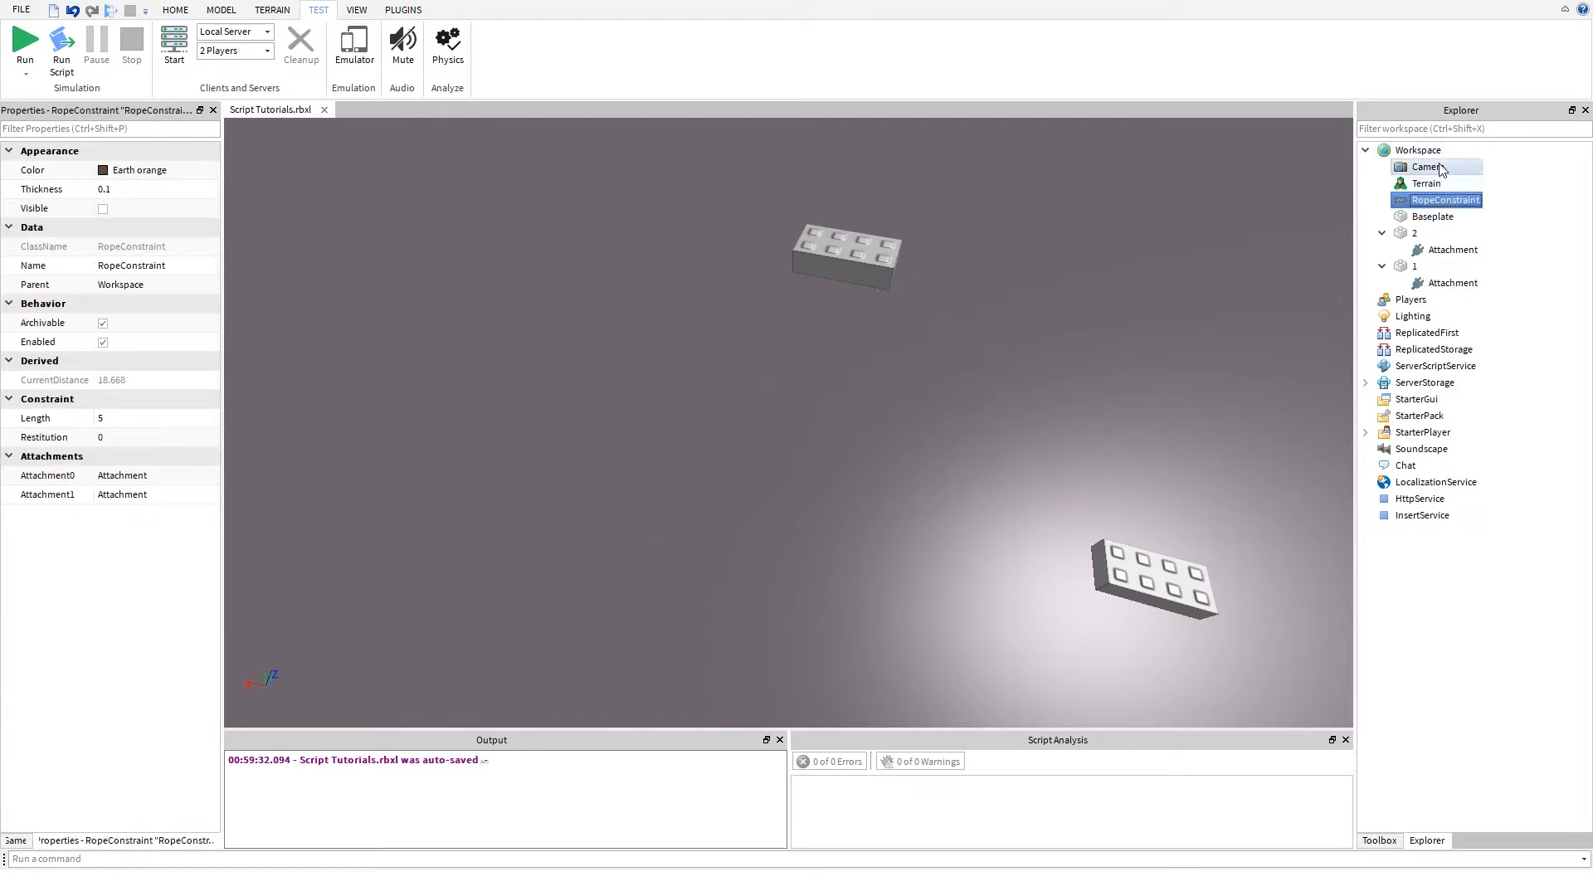
{"action": "key", "text": "Delete"}
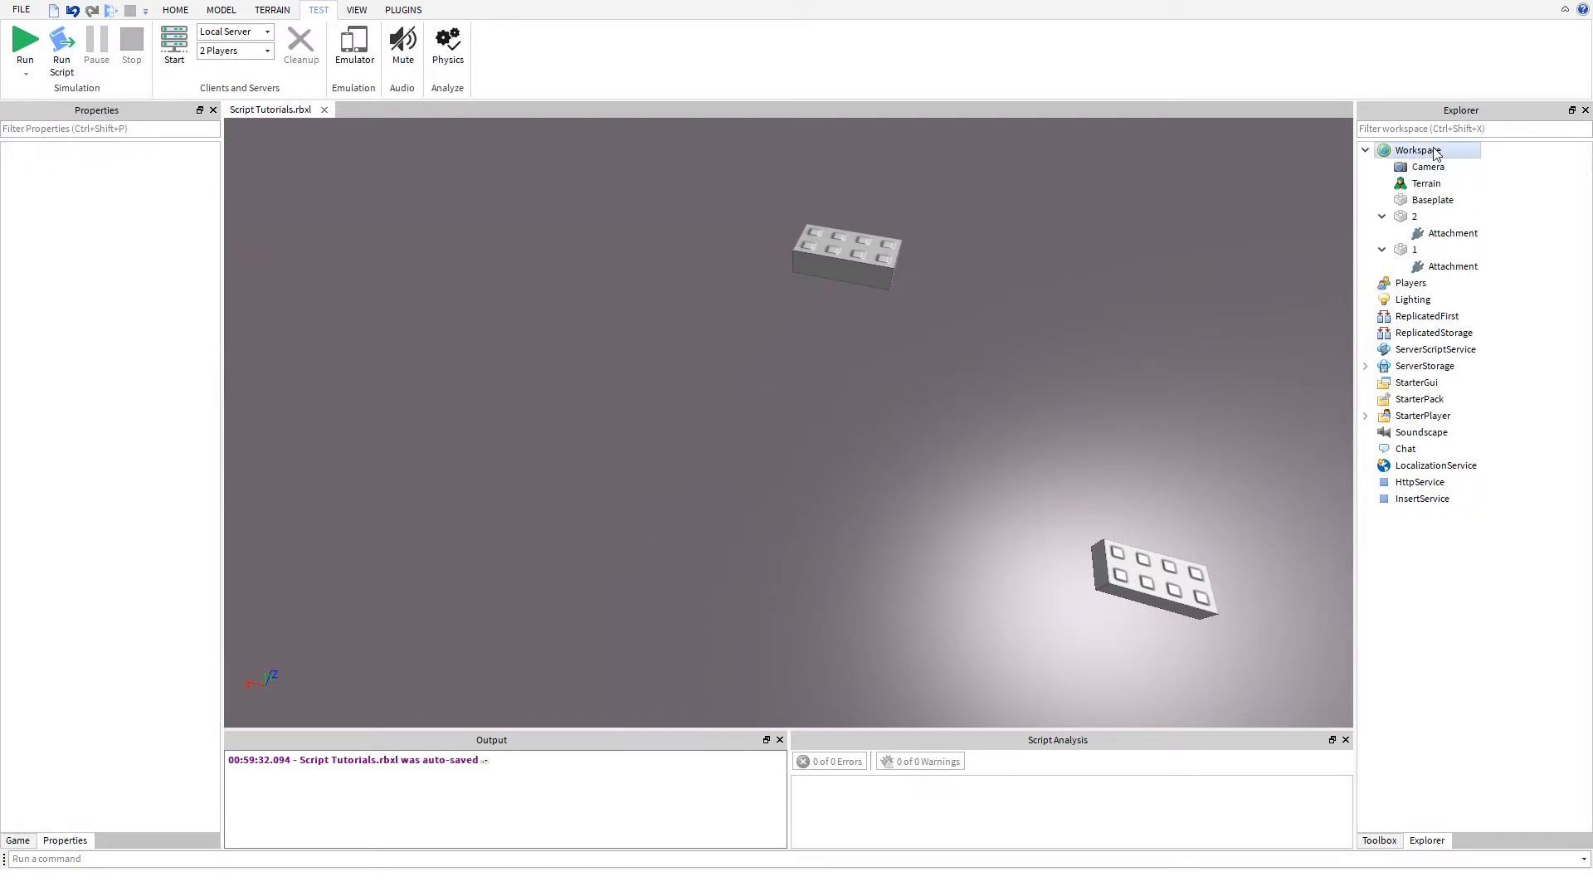
- Open the list of objects that can be inserted into the Workspace
{"action": "left_click", "coordinate": [1436, 152]}
{"action": "key", "text": "Menu"}
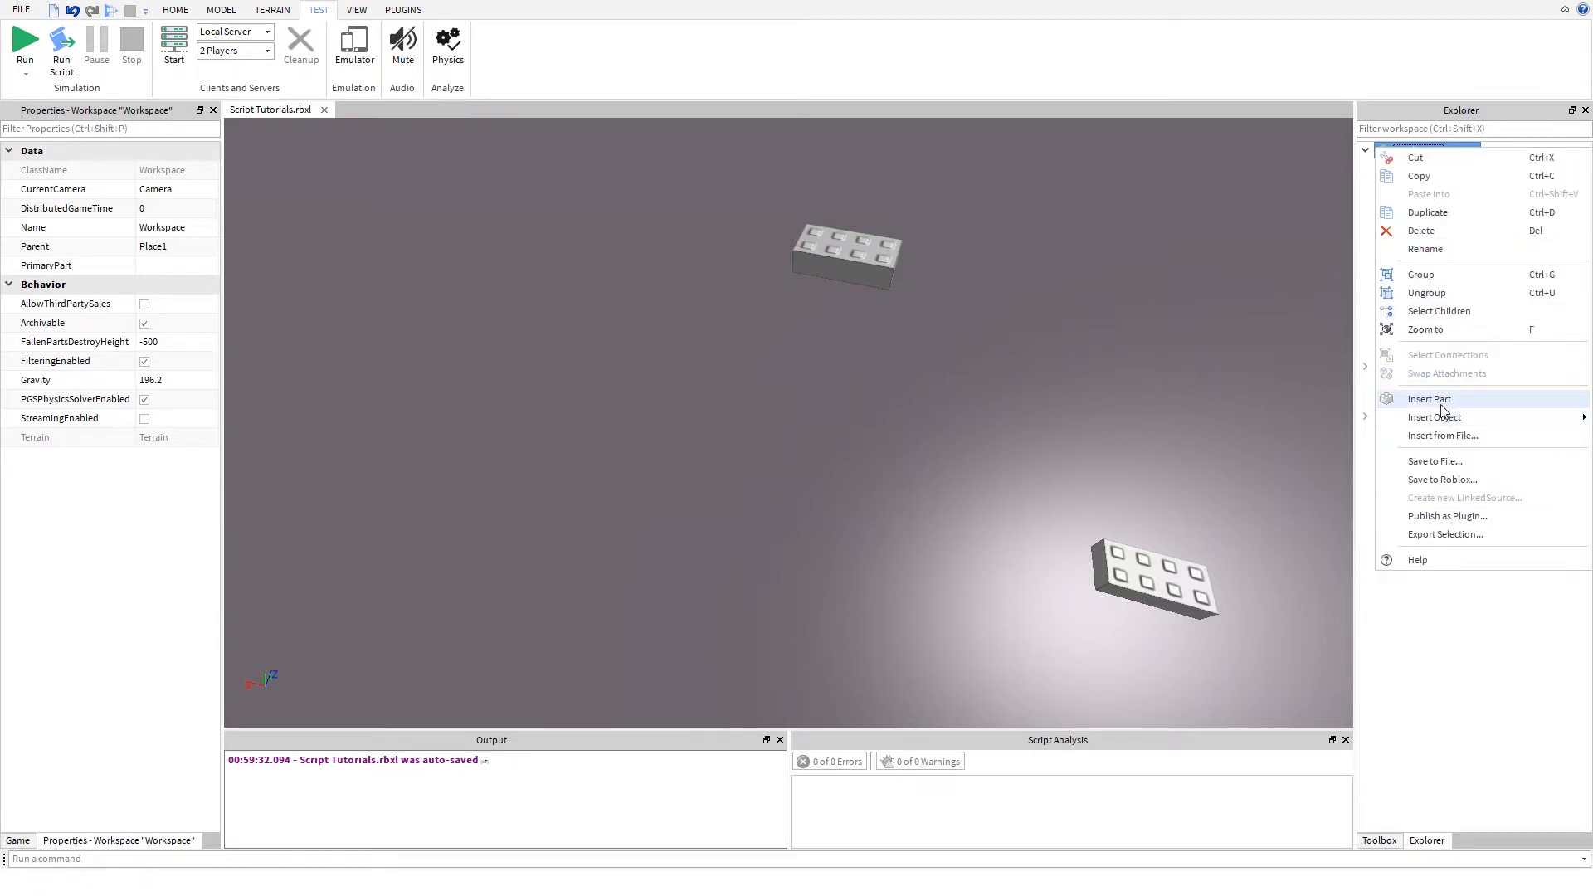
{"action": "mouse_move", "coordinate": [1429, 418]}
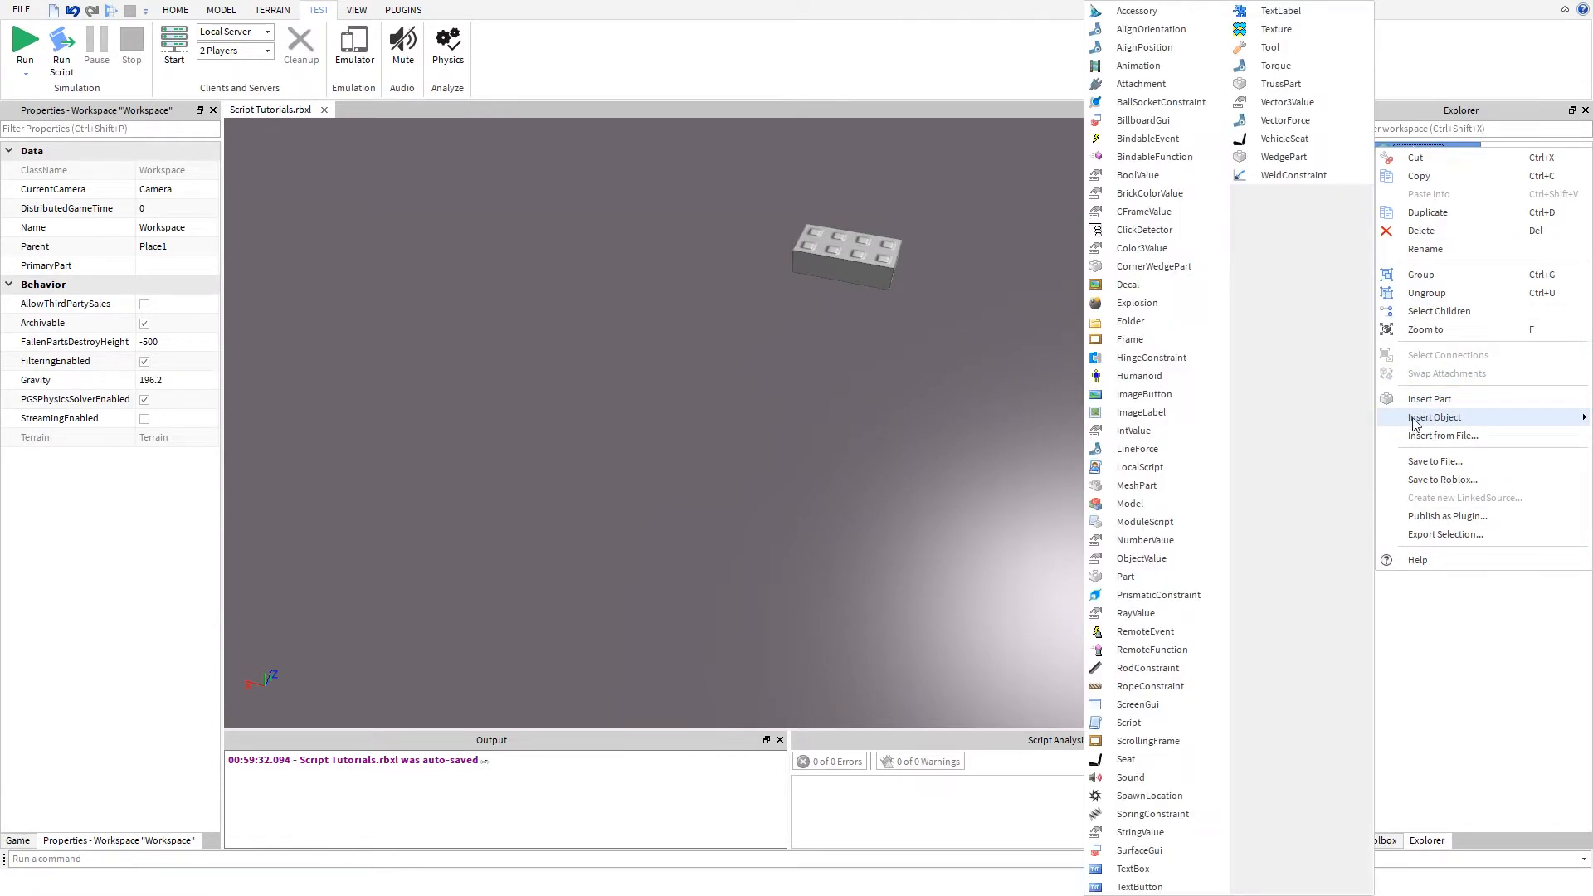
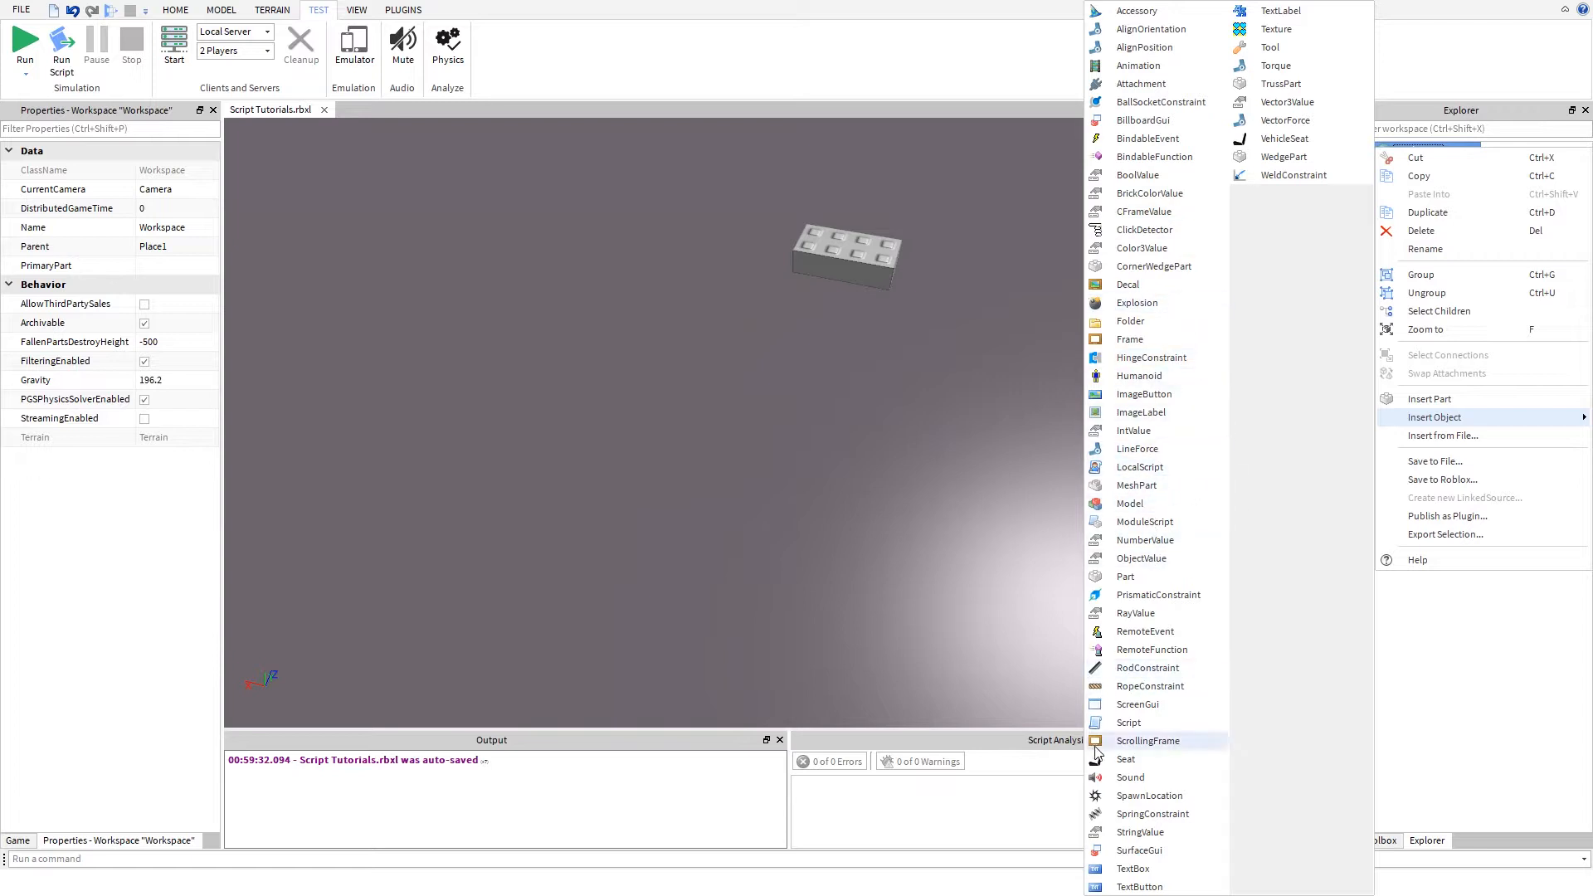
- Insert a SpringConstraint into the Workspace, with part 1's attachment as Attachment0 and part 2's attachment as Attachment1
{"action": "left_click", "coordinate": [1129, 817]}
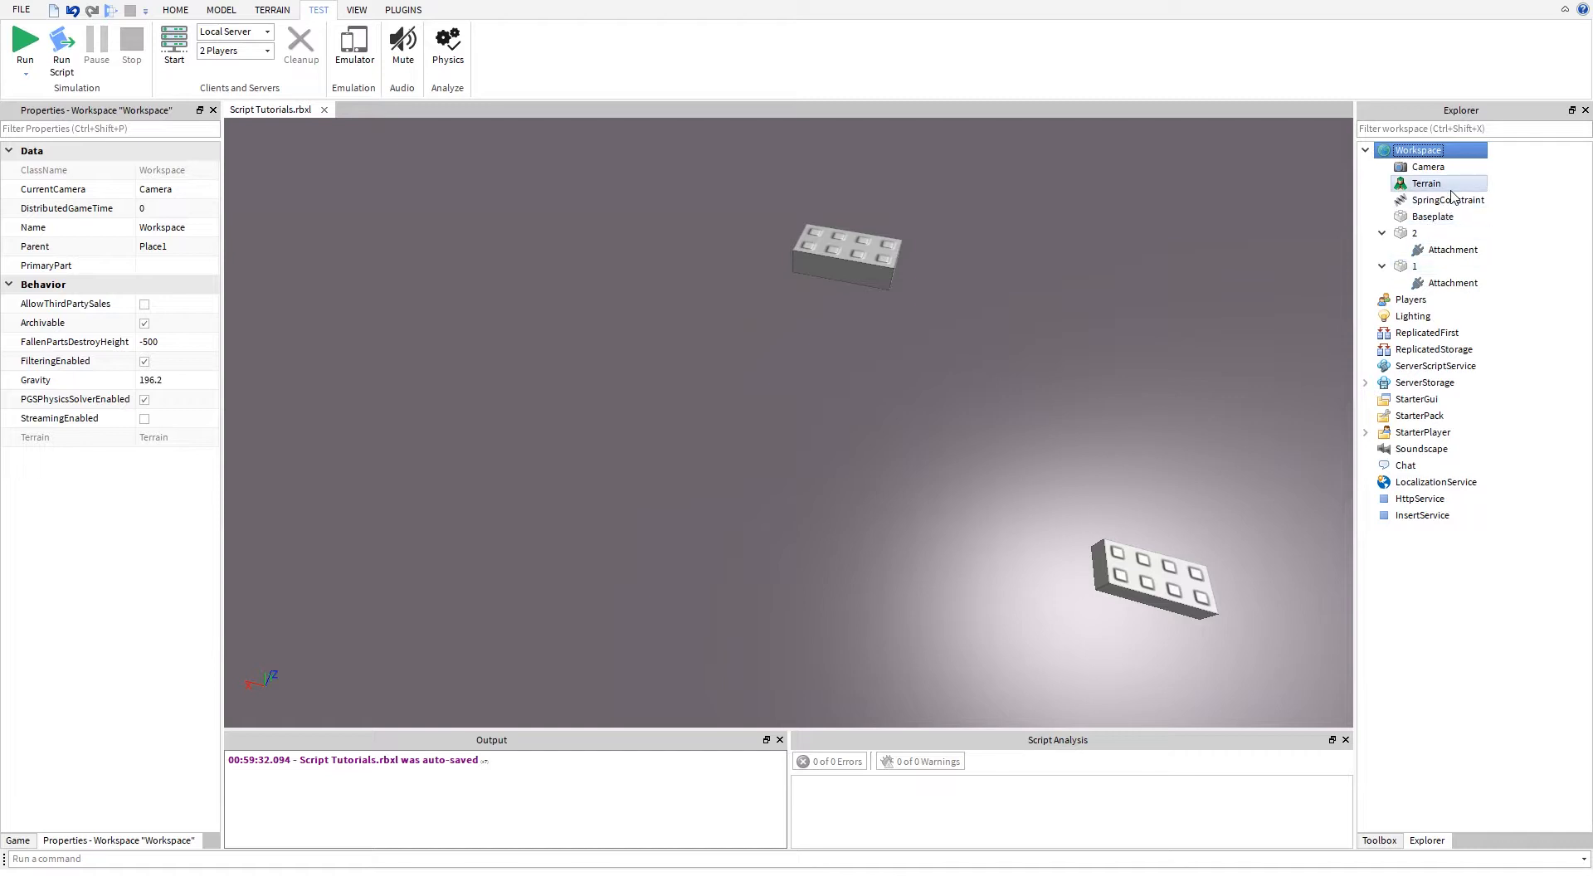
{"action": "left_click", "coordinate": [1436, 203]}
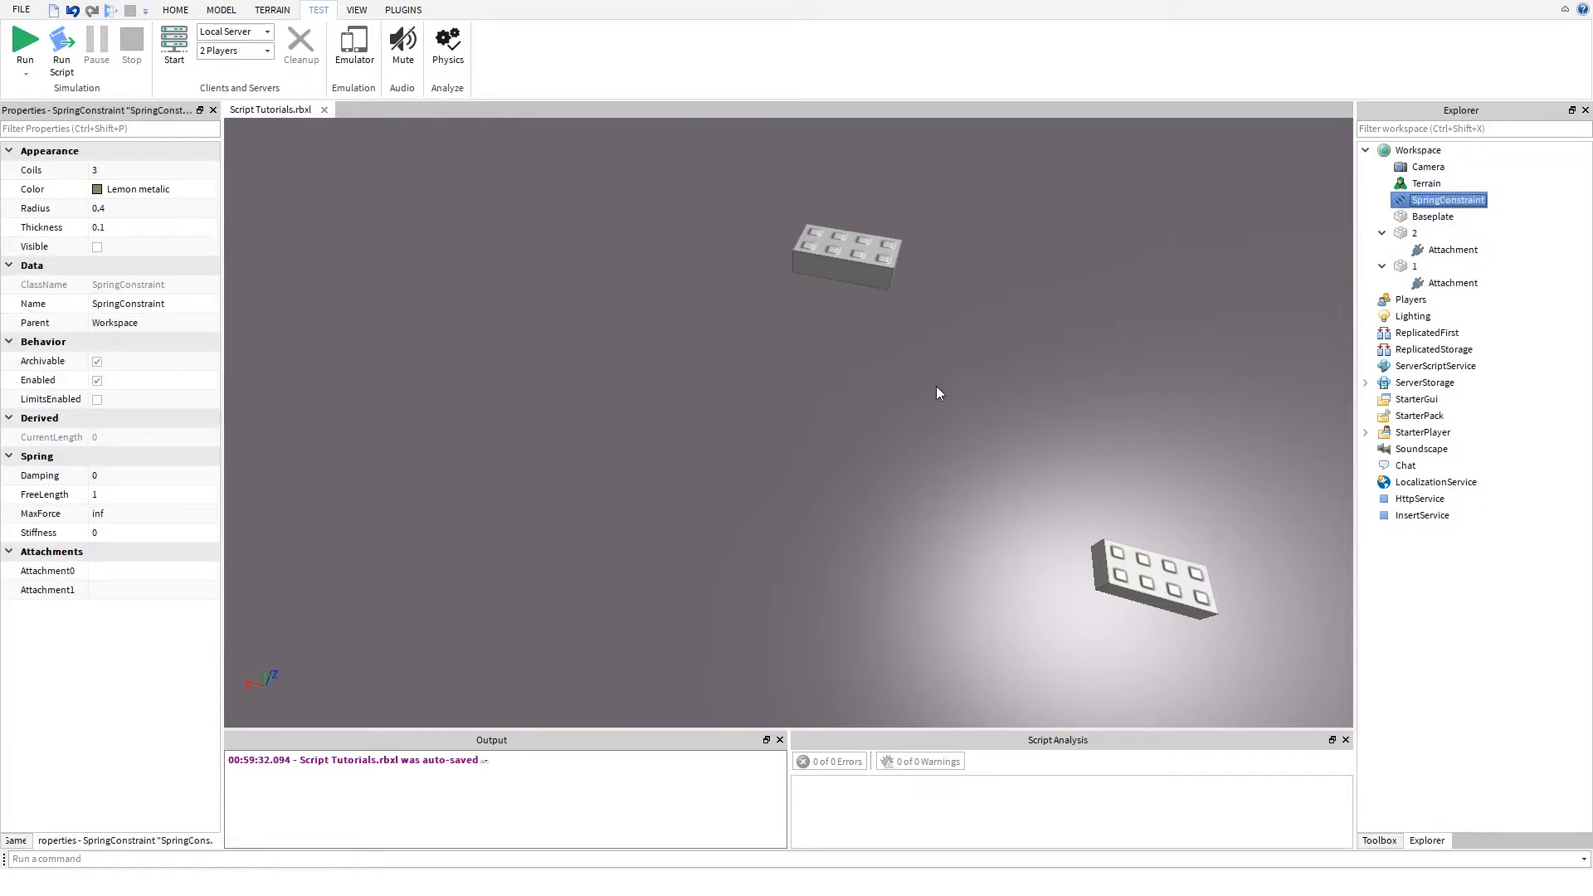
{"action": "left_click", "coordinate": [120, 570]}
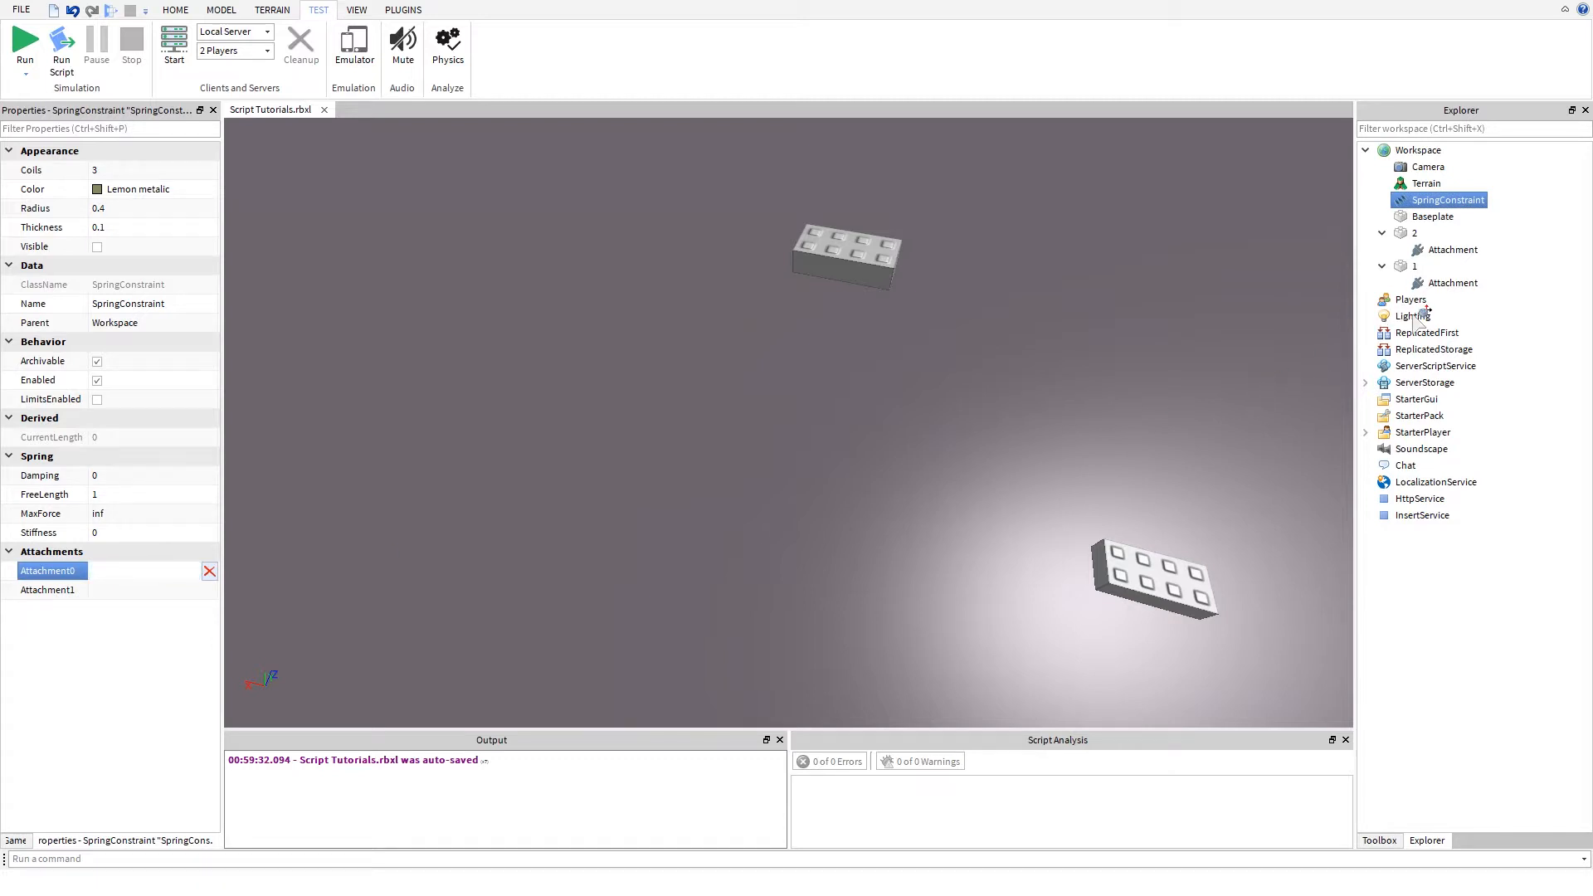
{"action": "left_click", "coordinate": [1427, 282]}
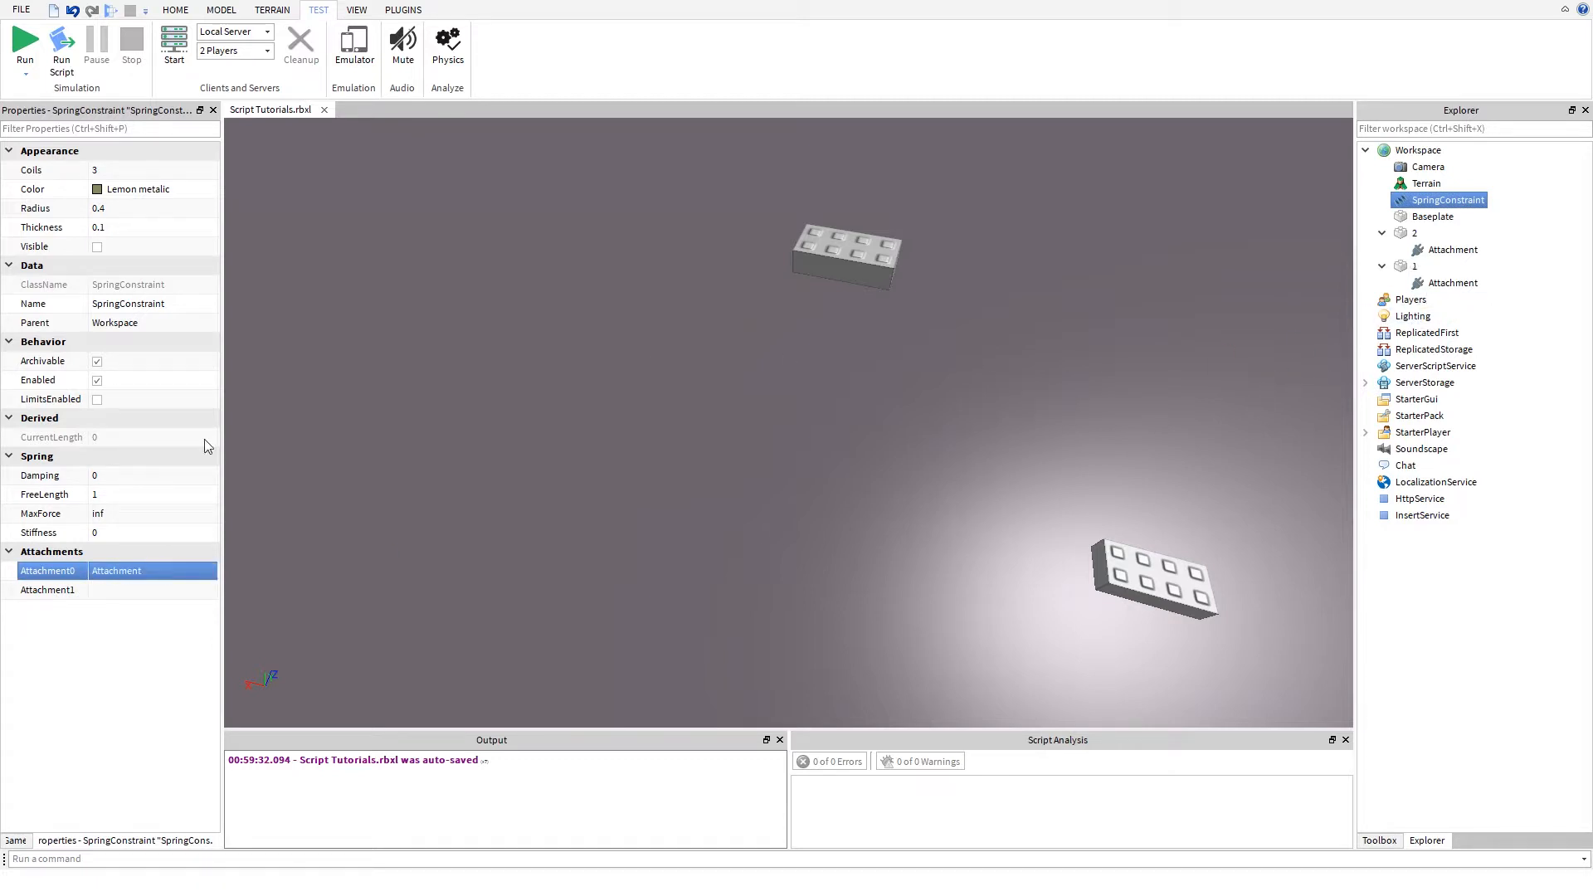
{"action": "left_click", "coordinate": [168, 590]}
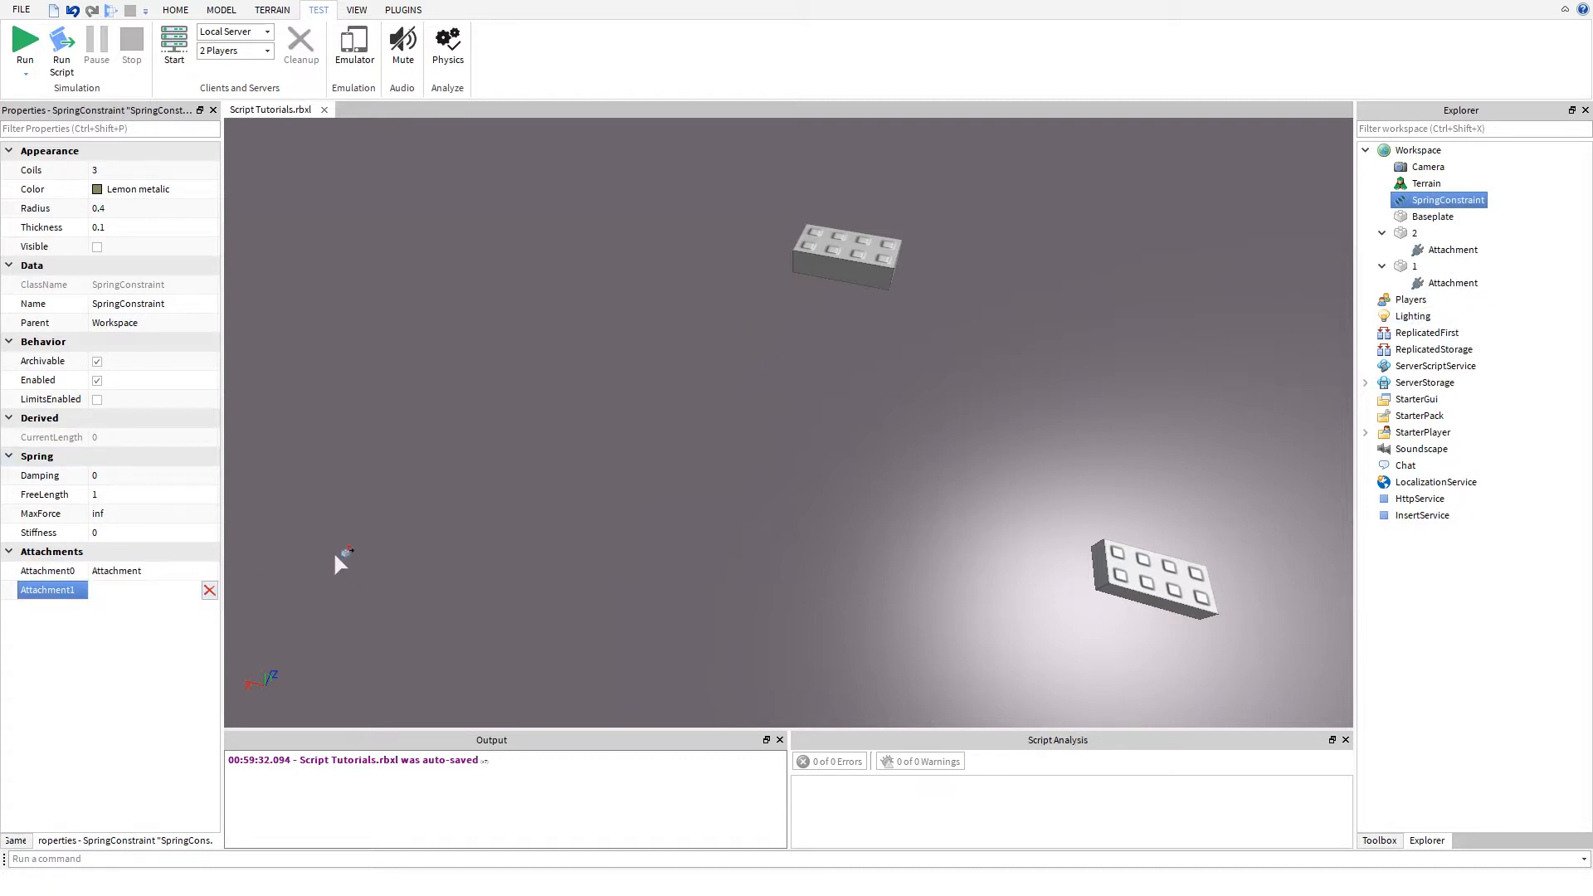
{"action": "left_click", "coordinate": [1445, 252]}
- Examine the spring's coils and its connection points on both parts up close and from several angles
{"action": "right_click_drag", "start_coordinate": [753, 366], "coordinate": [765, 362]}
{"action": "scroll", "coordinate": [757, 365], "scroll_direction": "up", "scroll_amount": 10}
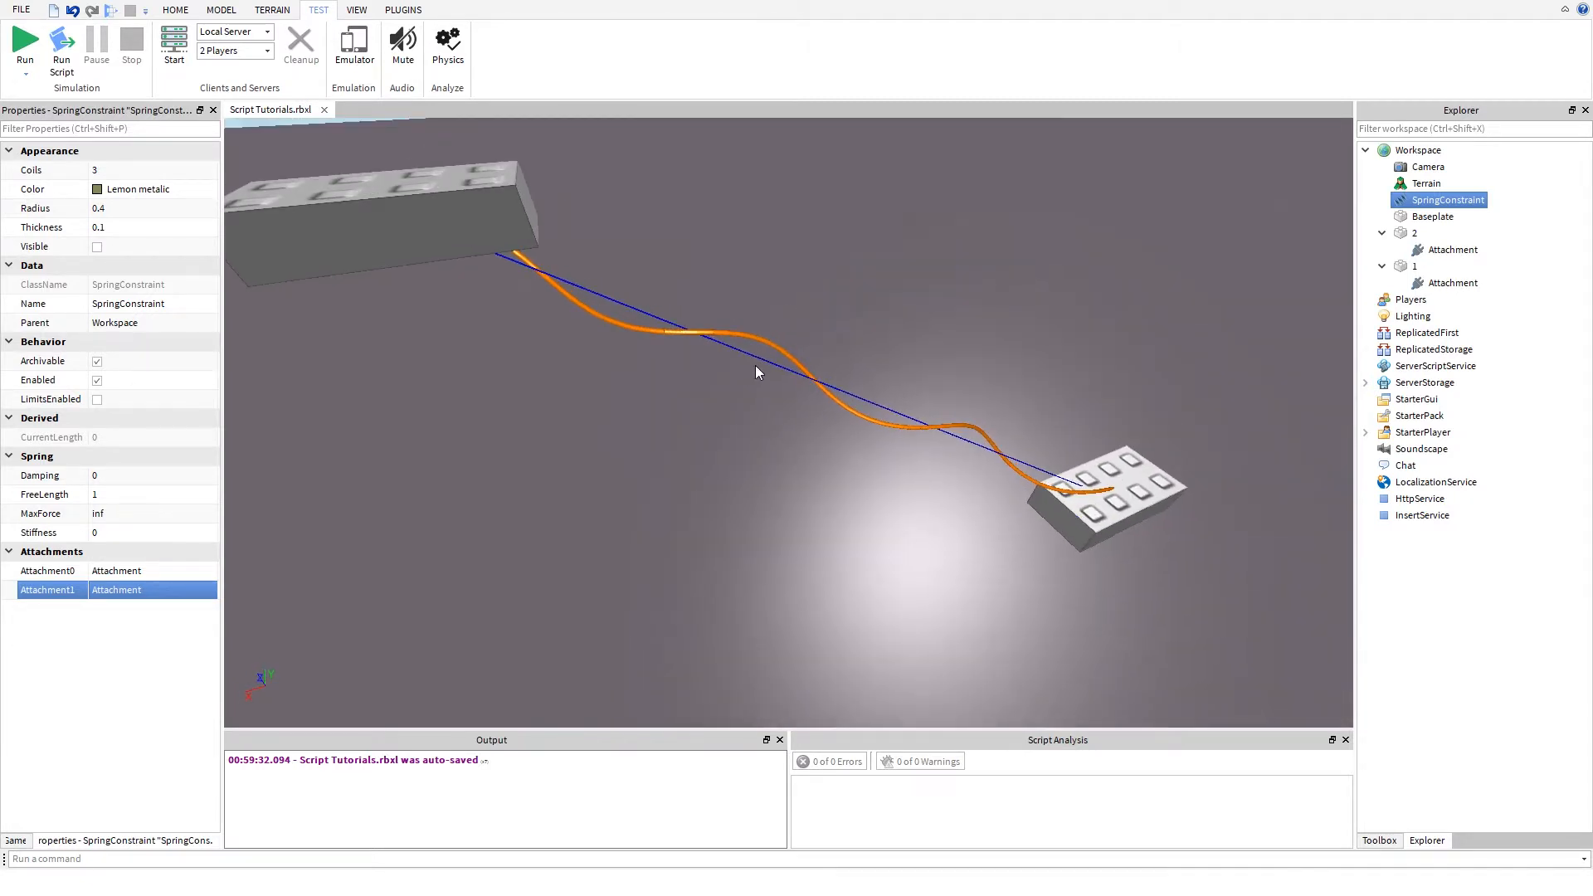
{"action": "scroll", "coordinate": [754, 365], "scroll_direction": "up", "scroll_amount": 10}
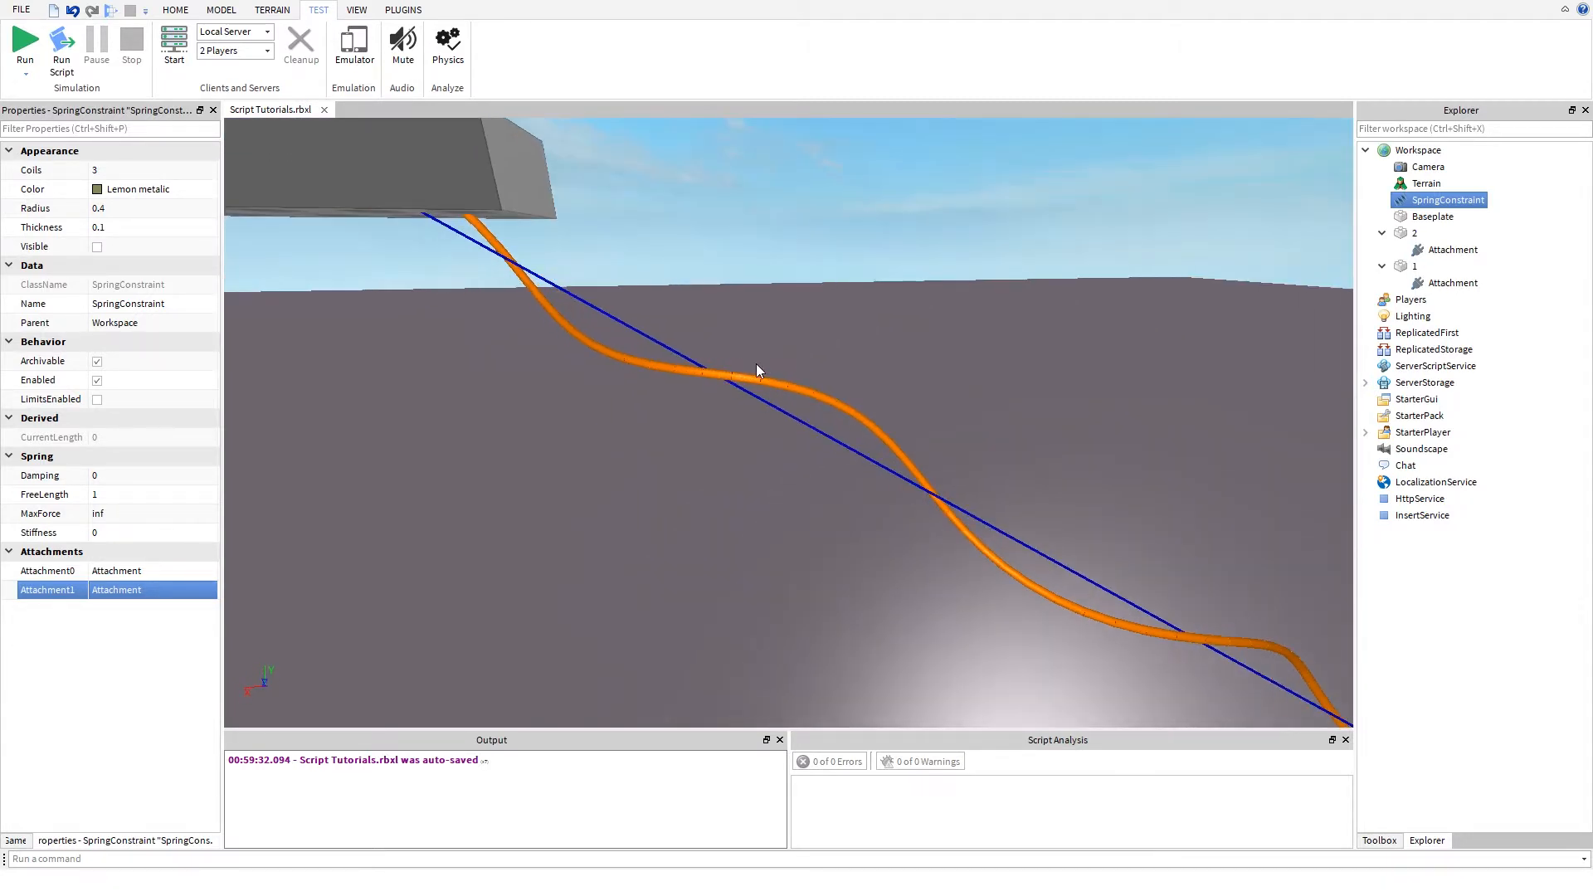
{"action": "mouse_move", "coordinate": [755, 366]}
{"action": "right_mouse_down"}
{"action": "mouse_move", "coordinate": [715, 357]}
{"action": "mouse_move", "coordinate": [808, 390]}
{"action": "mouse_move", "coordinate": [754, 366]}
{"action": "mouse_move", "coordinate": [772, 340]}
{"action": "mouse_move", "coordinate": [754, 366]}
{"action": "right_mouse_up"}
{"action": "key", "text": "w"}
{"action": "right_click_drag", "start_coordinate": [609, 456], "coordinate": [754, 366]}
{"action": "scroll", "coordinate": [754, 366], "scroll_direction": "down", "scroll_amount": 2}
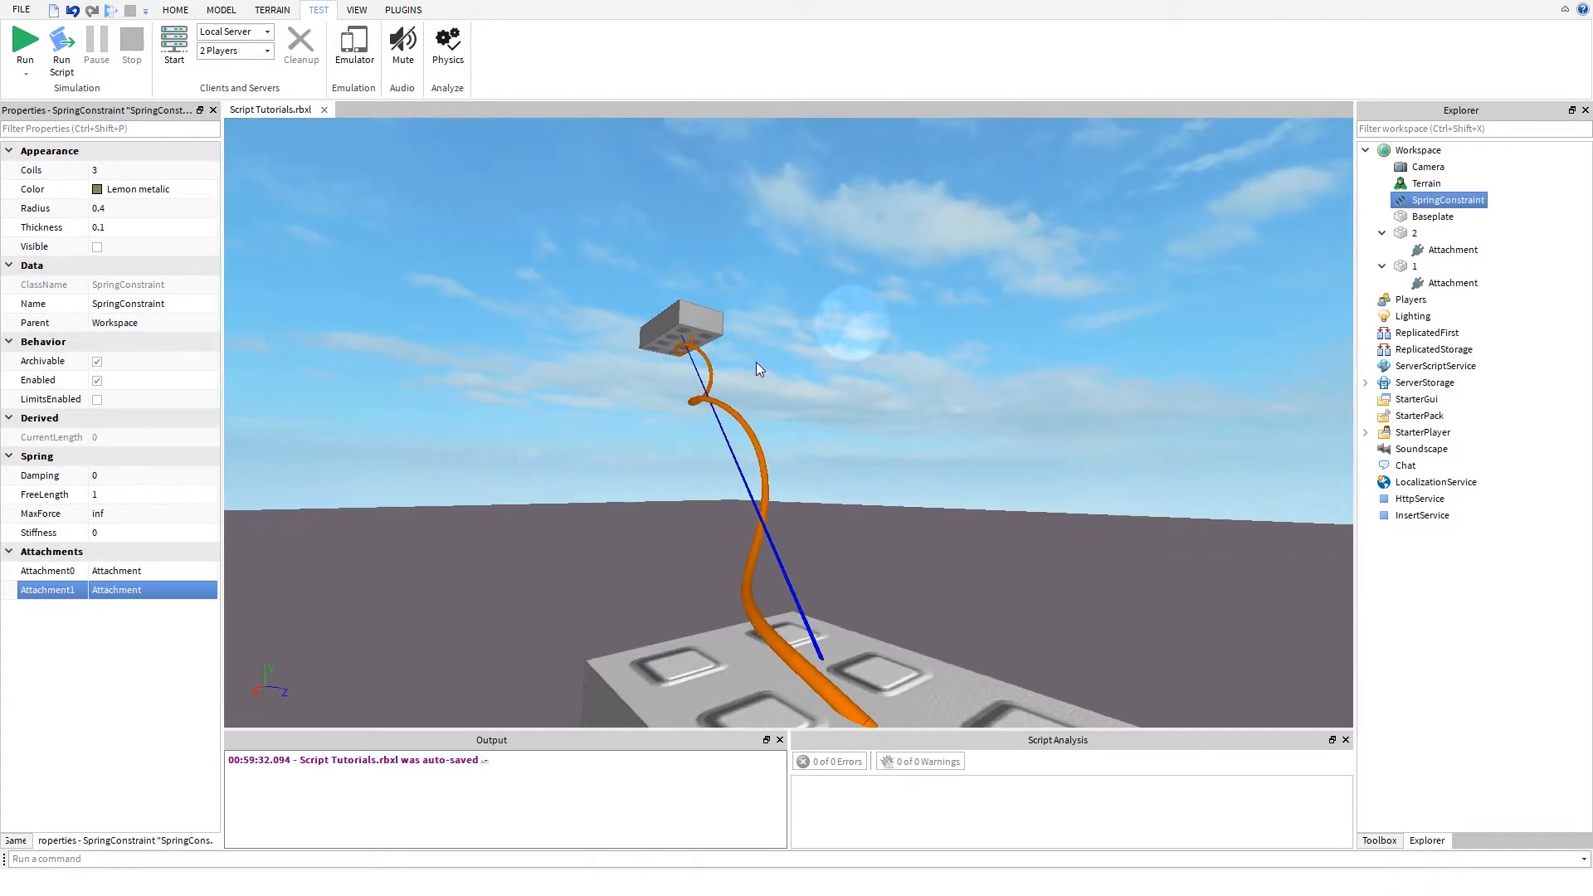
{"action": "scroll", "coordinate": [722, 363], "scroll_direction": "up", "scroll_amount": 3}
{"action": "scroll", "coordinate": [712, 312], "scroll_direction": "up", "scroll_amount": 1}
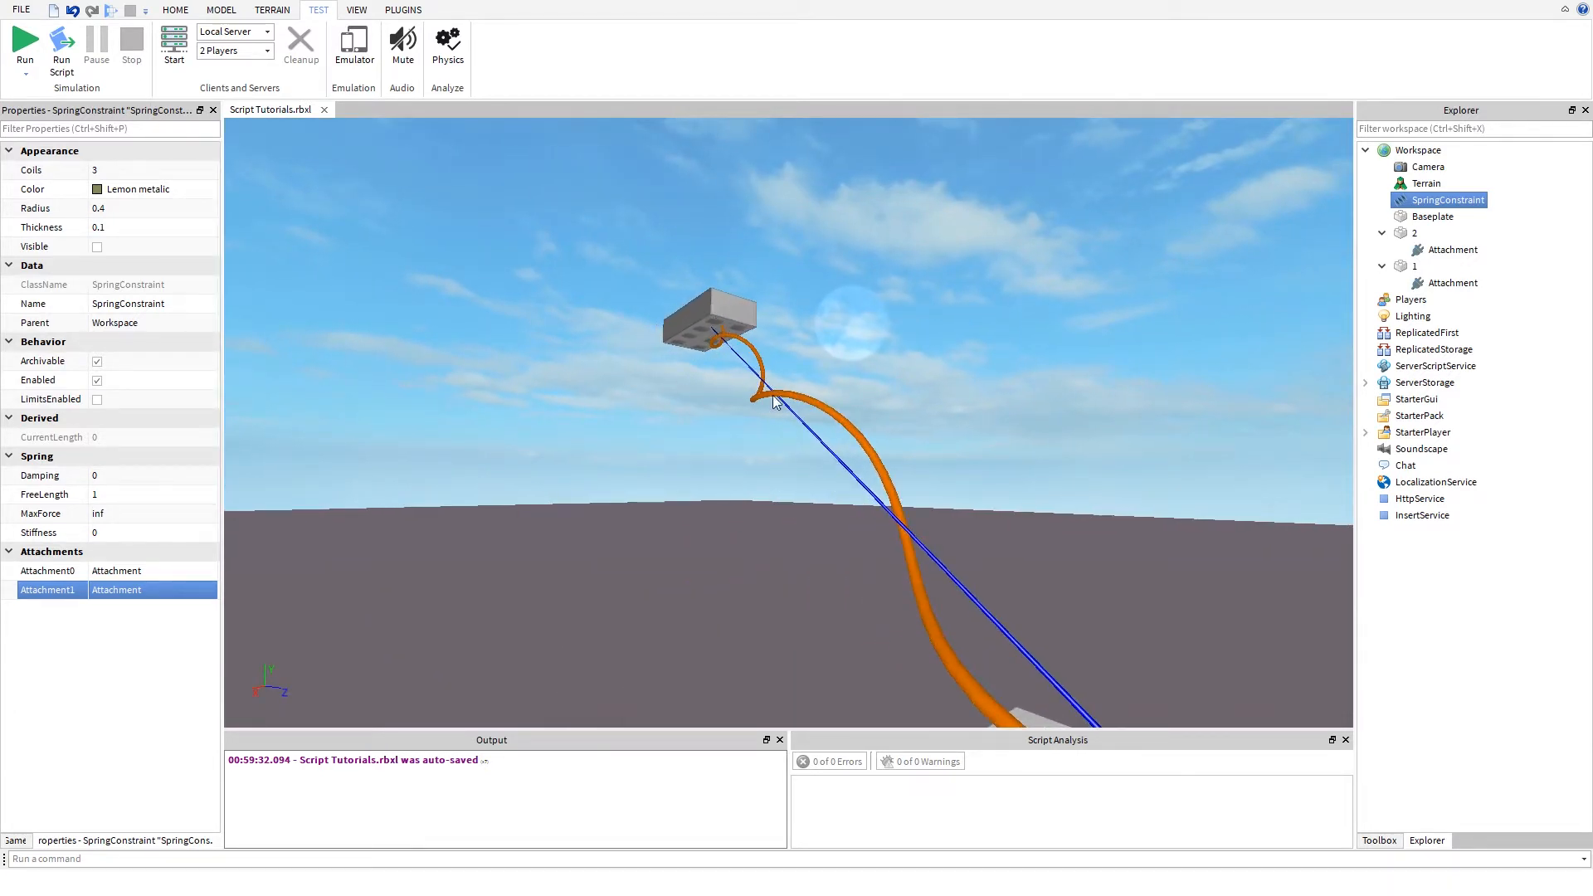
{"action": "right_click_drag", "start_coordinate": [898, 509], "coordinate": [896, 507]}
{"action": "scroll", "coordinate": [809, 449], "scroll_direction": "down", "scroll_amount": 1}
{"action": "key", "text": "s"}
{"action": "right_click_drag", "start_coordinate": [809, 451], "coordinate": [809, 451]}
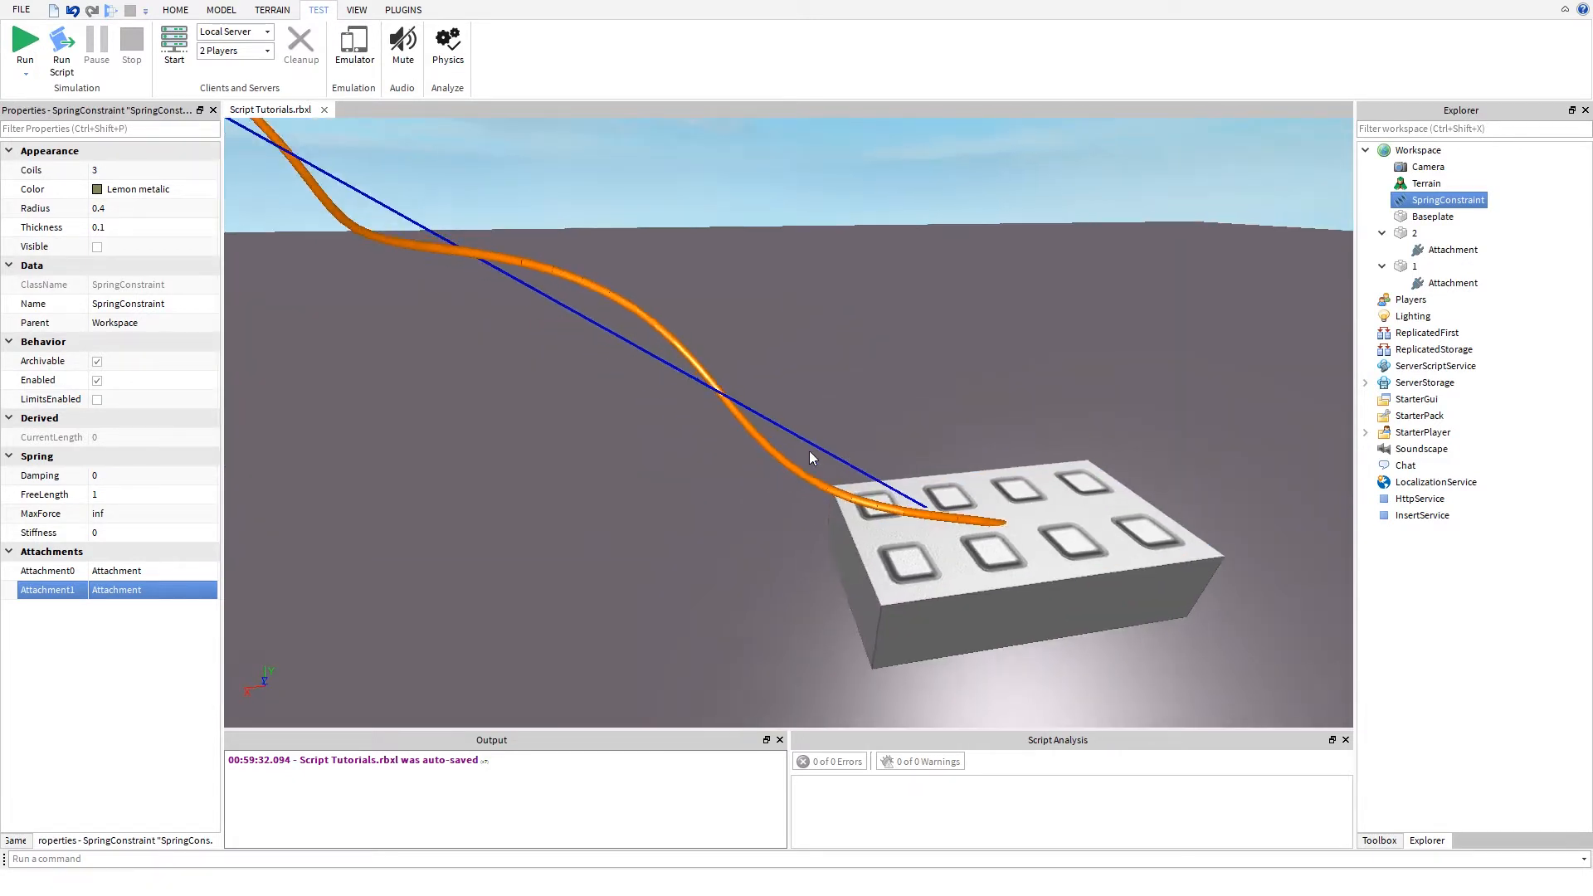
{"action": "key", "text": "a"}
{"action": "right_click_drag", "start_coordinate": [740, 297], "coordinate": [776, 281]}
{"action": "key", "text": "w"}
{"action": "key", "text": "a"}
{"action": "key", "text": "w"}
{"action": "right_click_drag", "start_coordinate": [963, 262], "coordinate": [639, 375]}
{"action": "key", "text": "d"}
{"action": "key", "text": "d"}
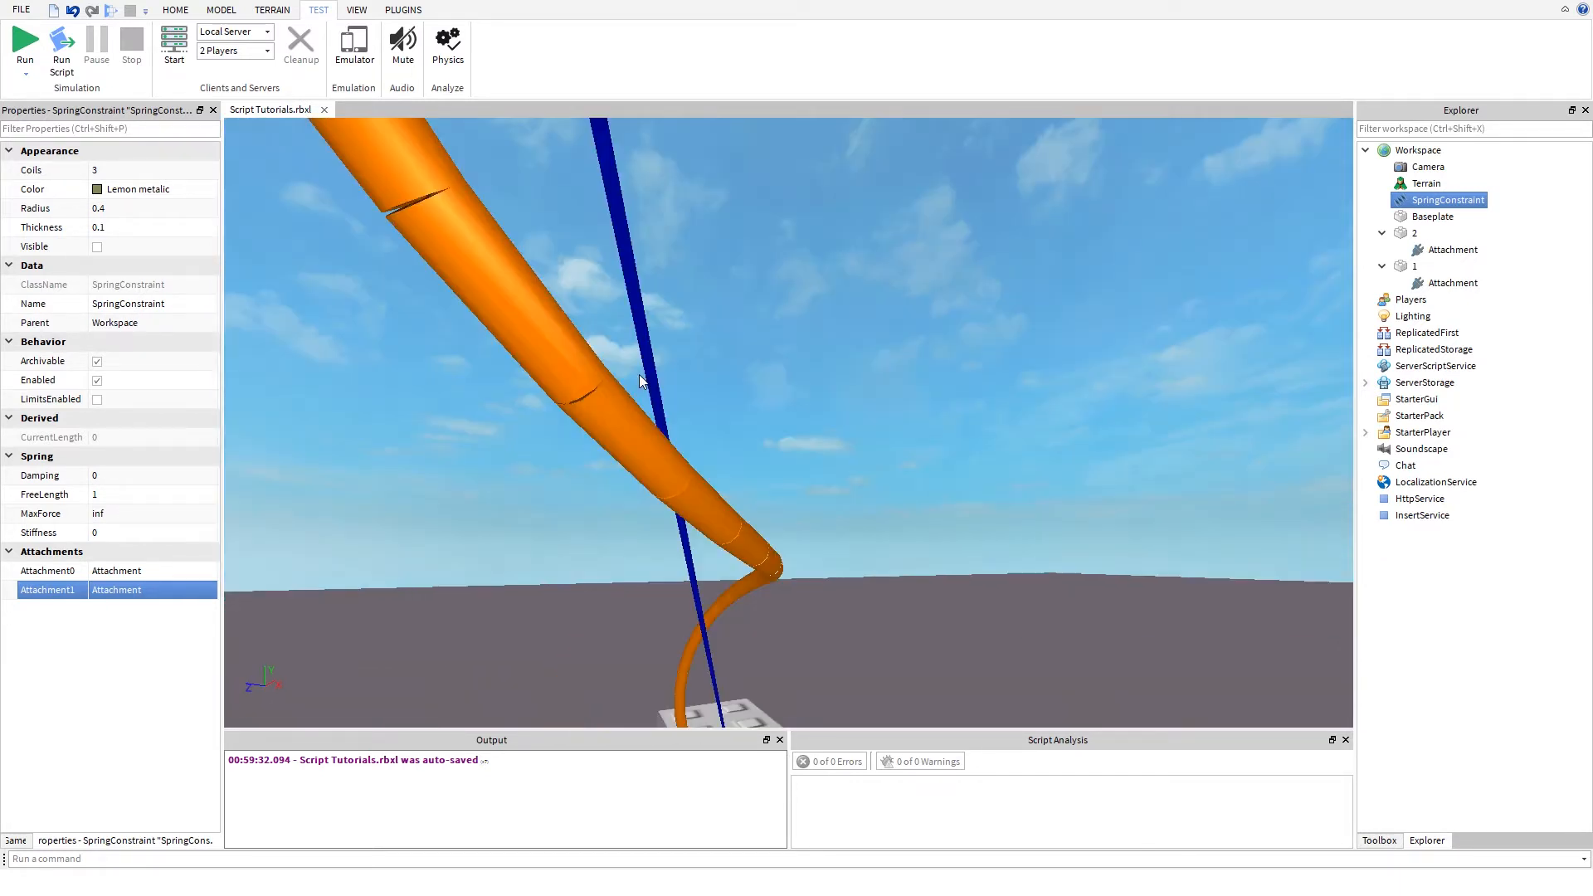
{"action": "mouse_move", "coordinate": [740, 297]}
{"action": "right_mouse_down"}
{"action": "mouse_move", "coordinate": [717, 312]}
{"action": "mouse_move", "coordinate": [740, 298]}
{"action": "mouse_move", "coordinate": [752, 319]}
{"action": "mouse_move", "coordinate": [710, 357]}
{"action": "mouse_move", "coordinate": [751, 319]}
{"action": "right_mouse_up"}
{"action": "key", "text": "s"}
{"action": "key", "text": "a"}
{"action": "key", "text": "s"}
{"action": "key", "text": "s"}
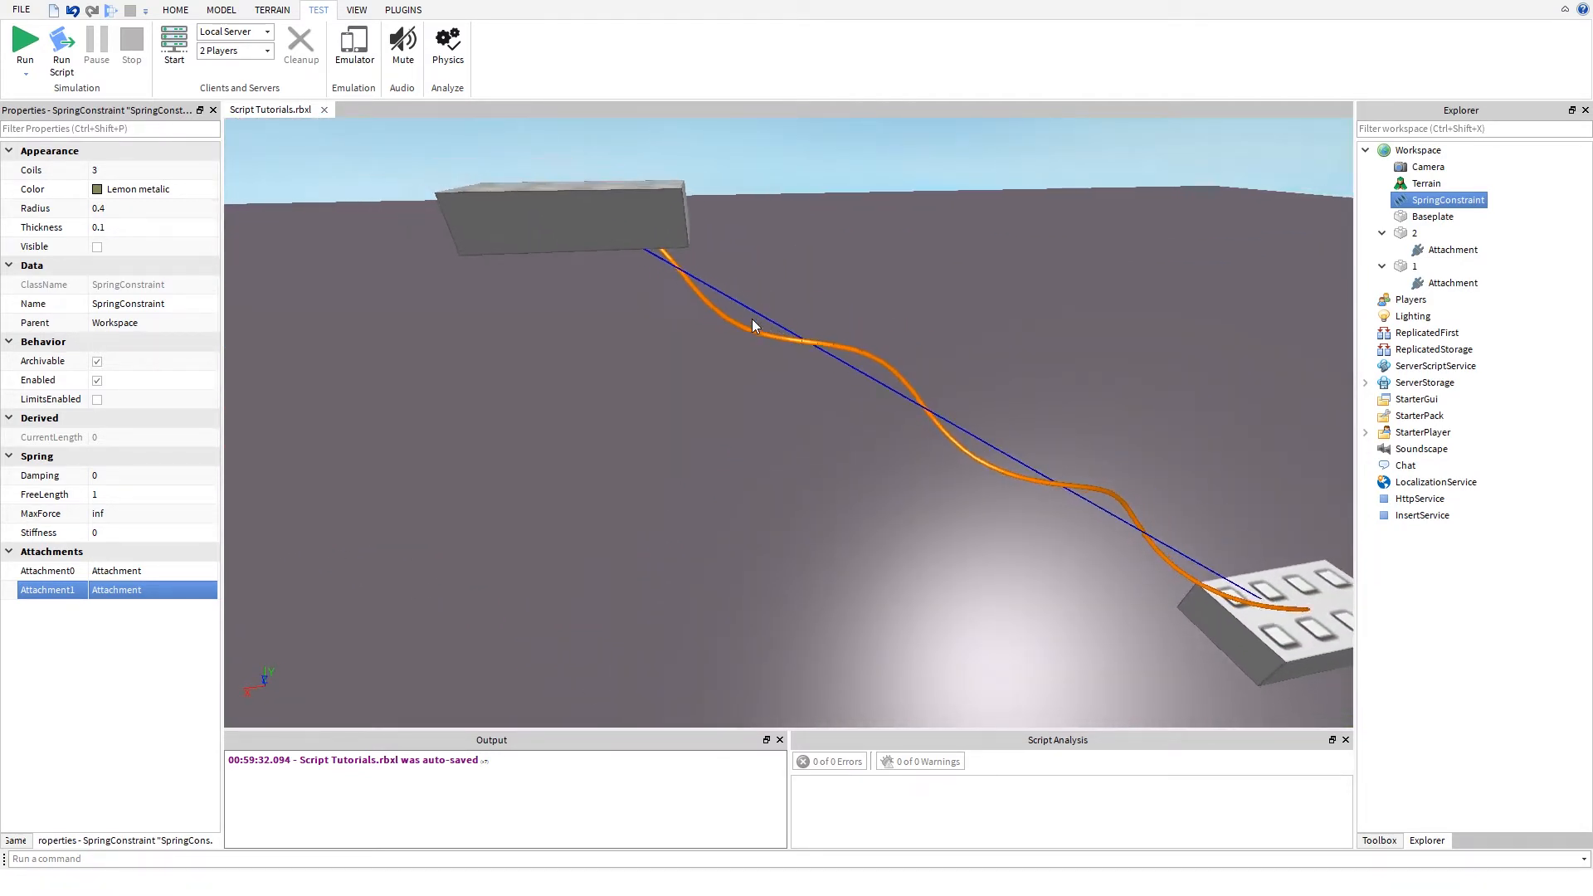
{"action": "key", "text": "w"}
{"action": "key", "text": "d"}
{"action": "mouse_move", "coordinate": [1044, 505]}
{"action": "right_mouse_down"}
{"action": "mouse_move", "coordinate": [1029, 478]}
{"action": "mouse_move", "coordinate": [1053, 496]}
{"action": "right_mouse_up"}
{"action": "key", "text": "s"}
{"action": "key", "text": "d"}
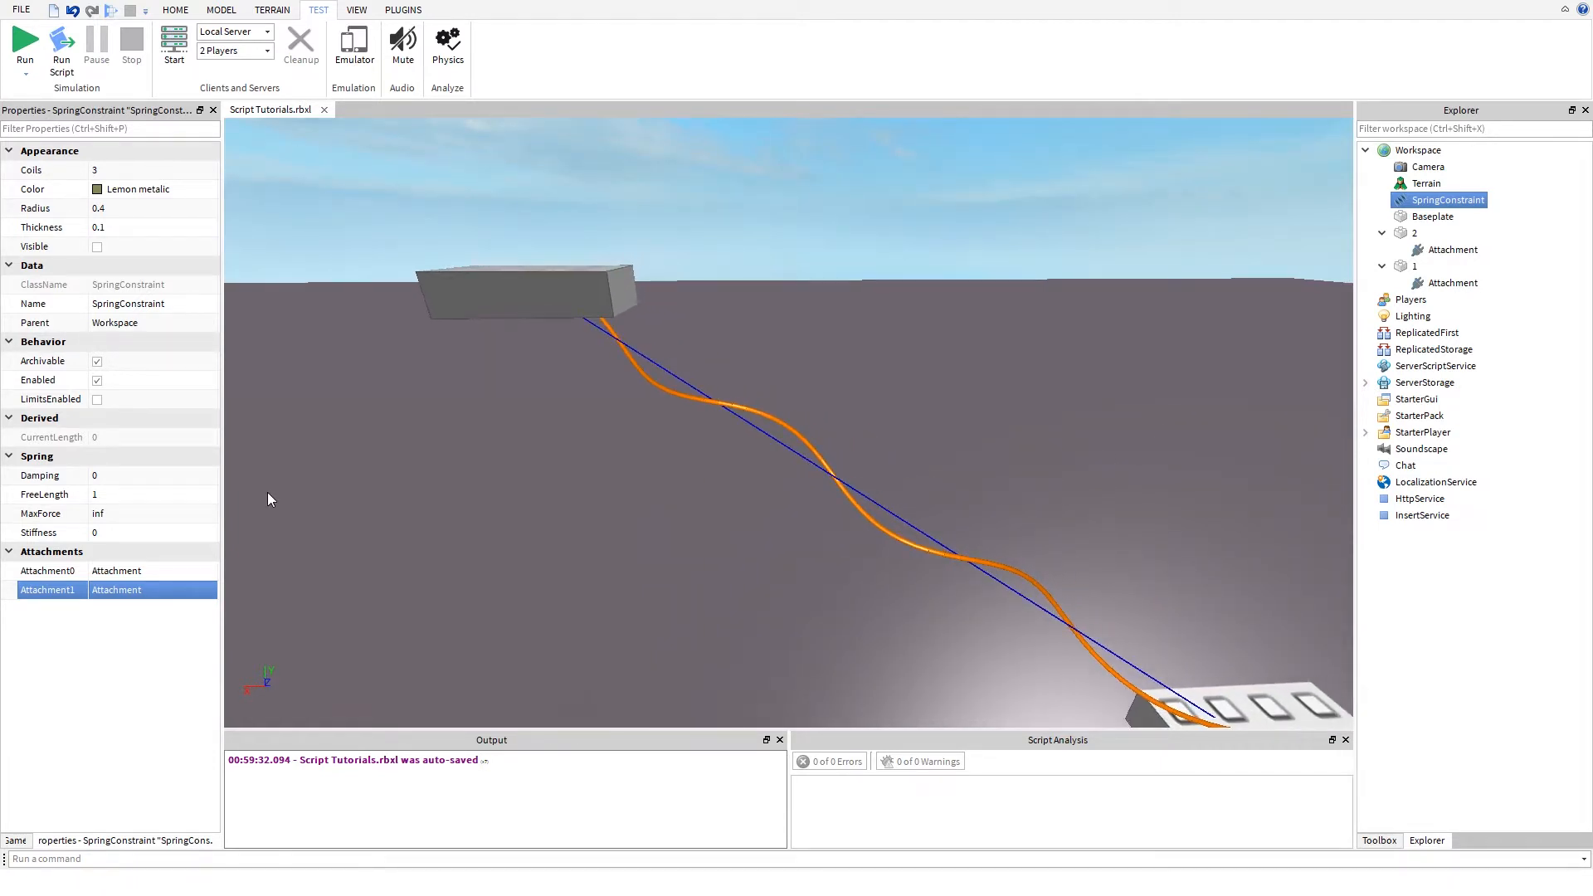
- Inspect the full numeric value of the SpringConstraint's MaxForce property
{"action": "left_click", "coordinate": [153, 515]}
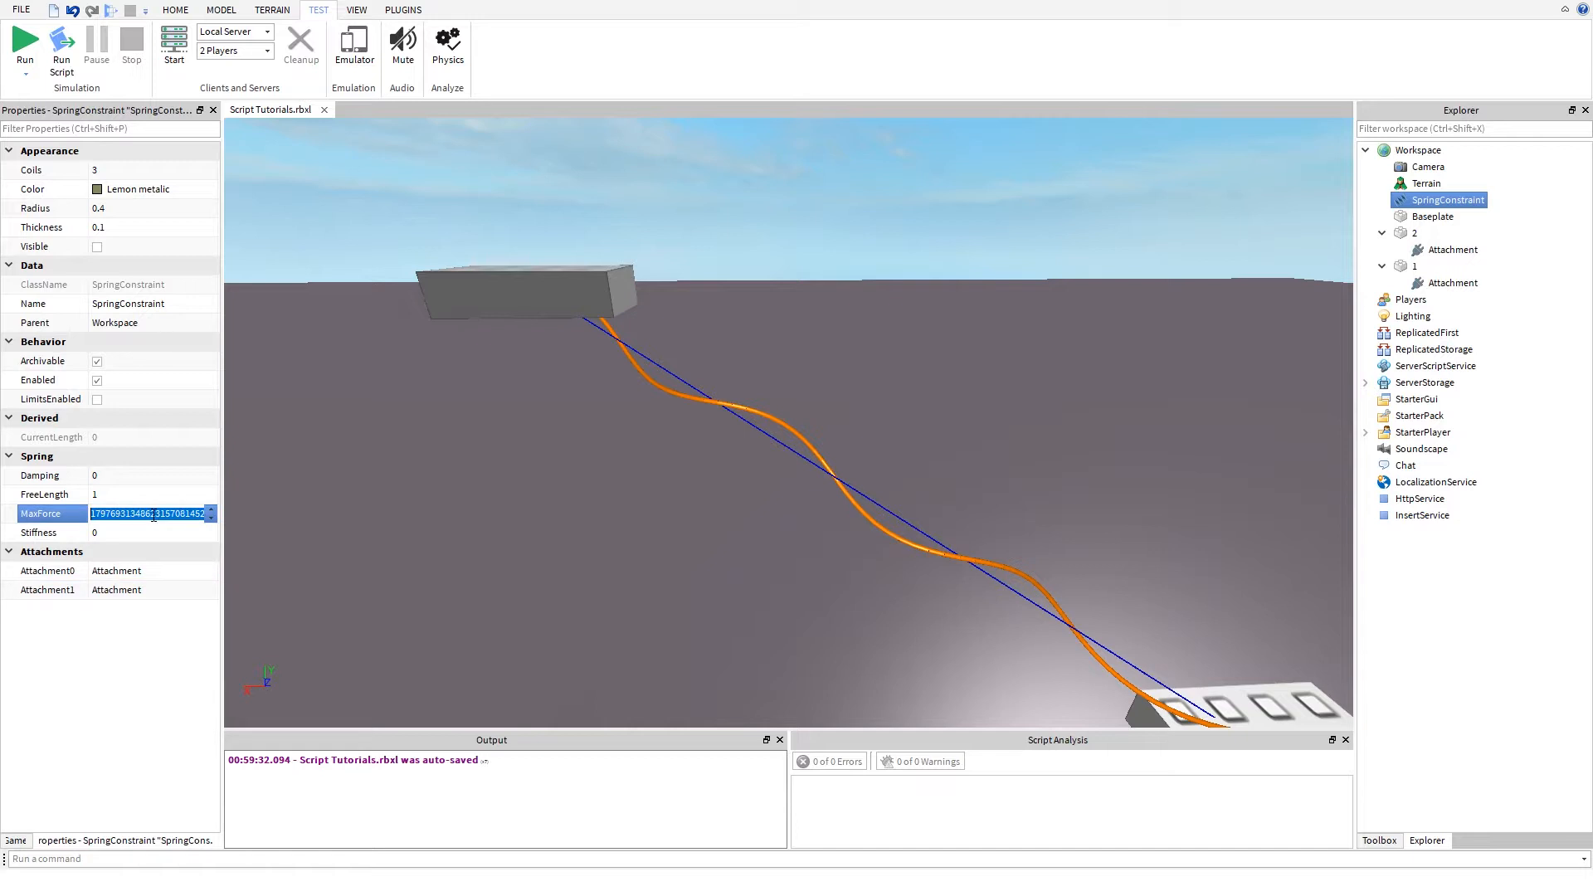
{"action": "left_click", "coordinate": [154, 515]}
{"action": "mouse_move", "coordinate": [246, 507]}
{"action": "left_mouse_down"}
{"action": "mouse_move", "coordinate": [274, 504]}
{"action": "mouse_move", "coordinate": [212, 514]}
{"action": "mouse_move", "coordinate": [225, 518]}
{"action": "left_mouse_up"}
{"action": "left_click_drag", "start_coordinate": [110, 506], "coordinate": [0, 509]}
{"action": "left_click", "coordinate": [163, 514]}
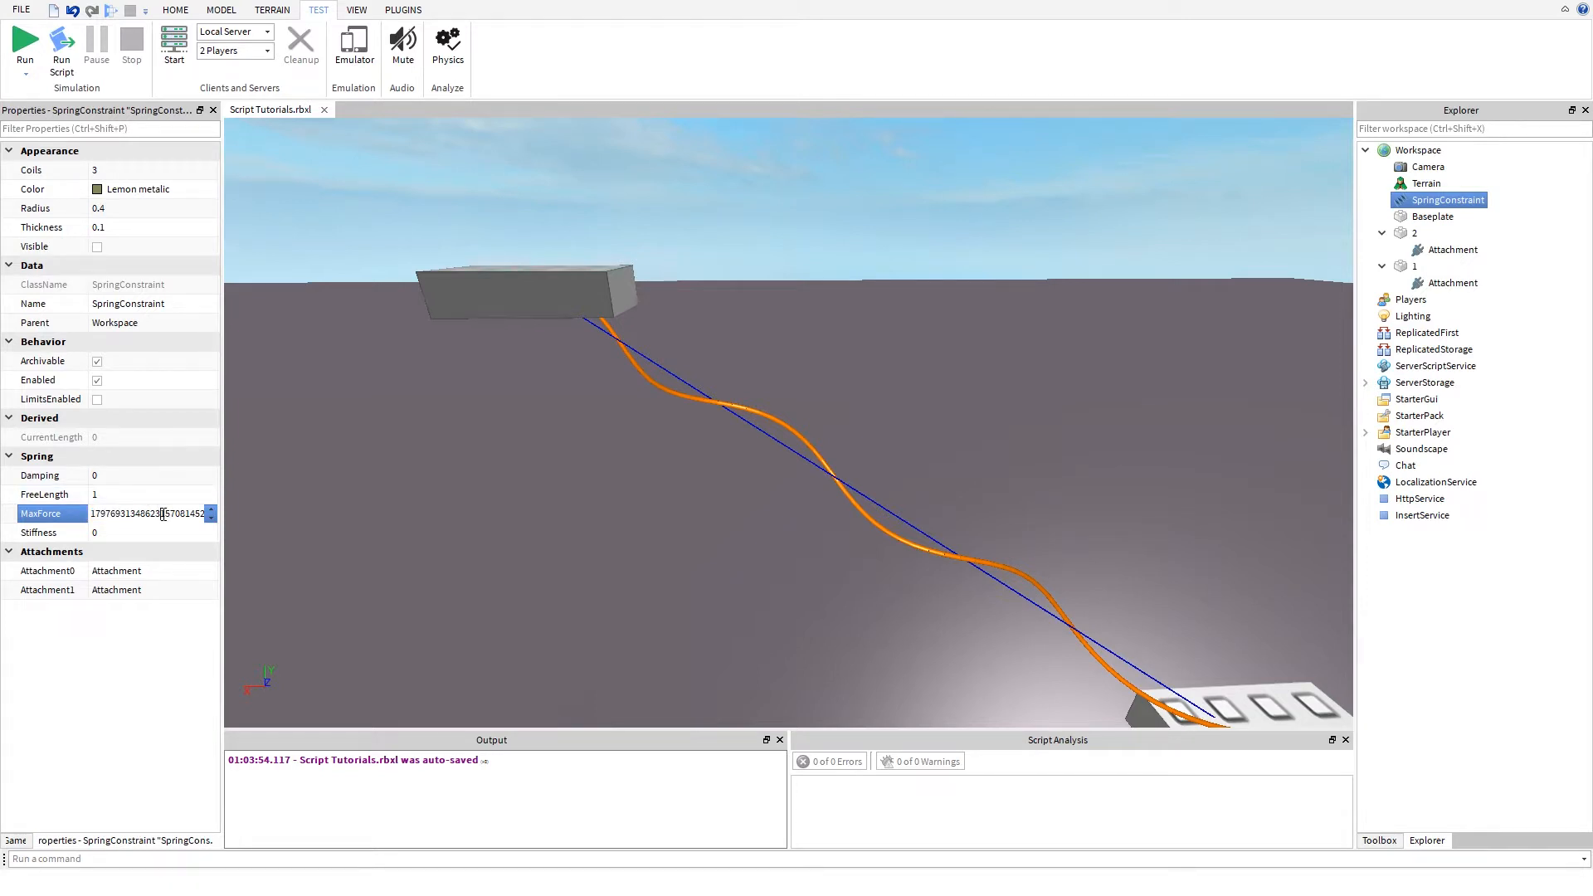
- Look up math.huge in the command bar's suggestions and clear the entry without running it
{"action": "left_click", "coordinate": [220, 858]}
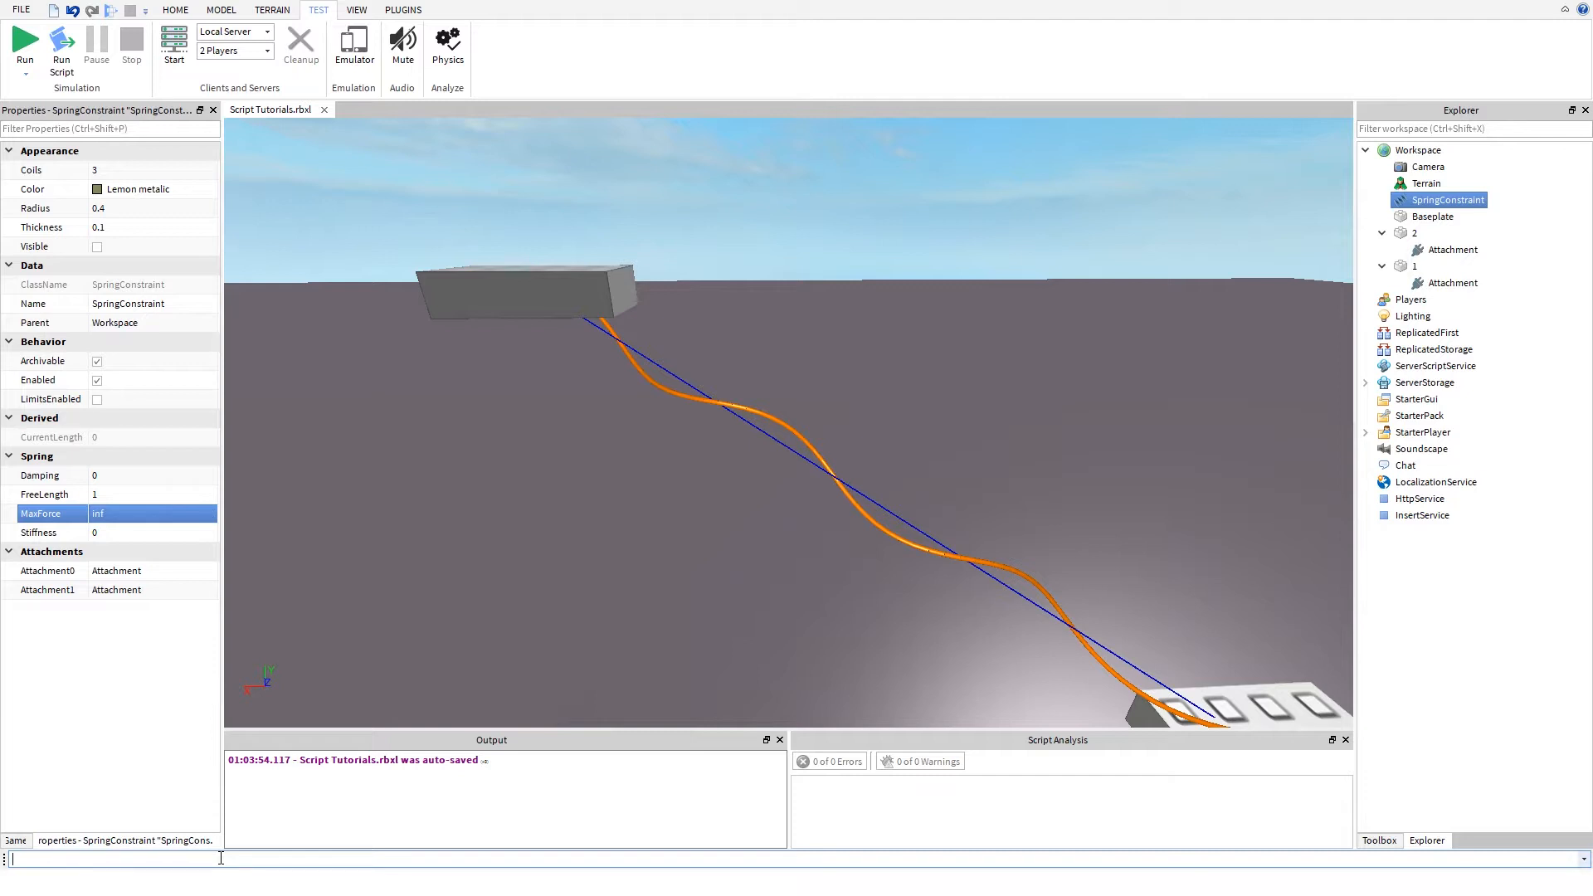
{"action": "type", "text": "math.hu"}
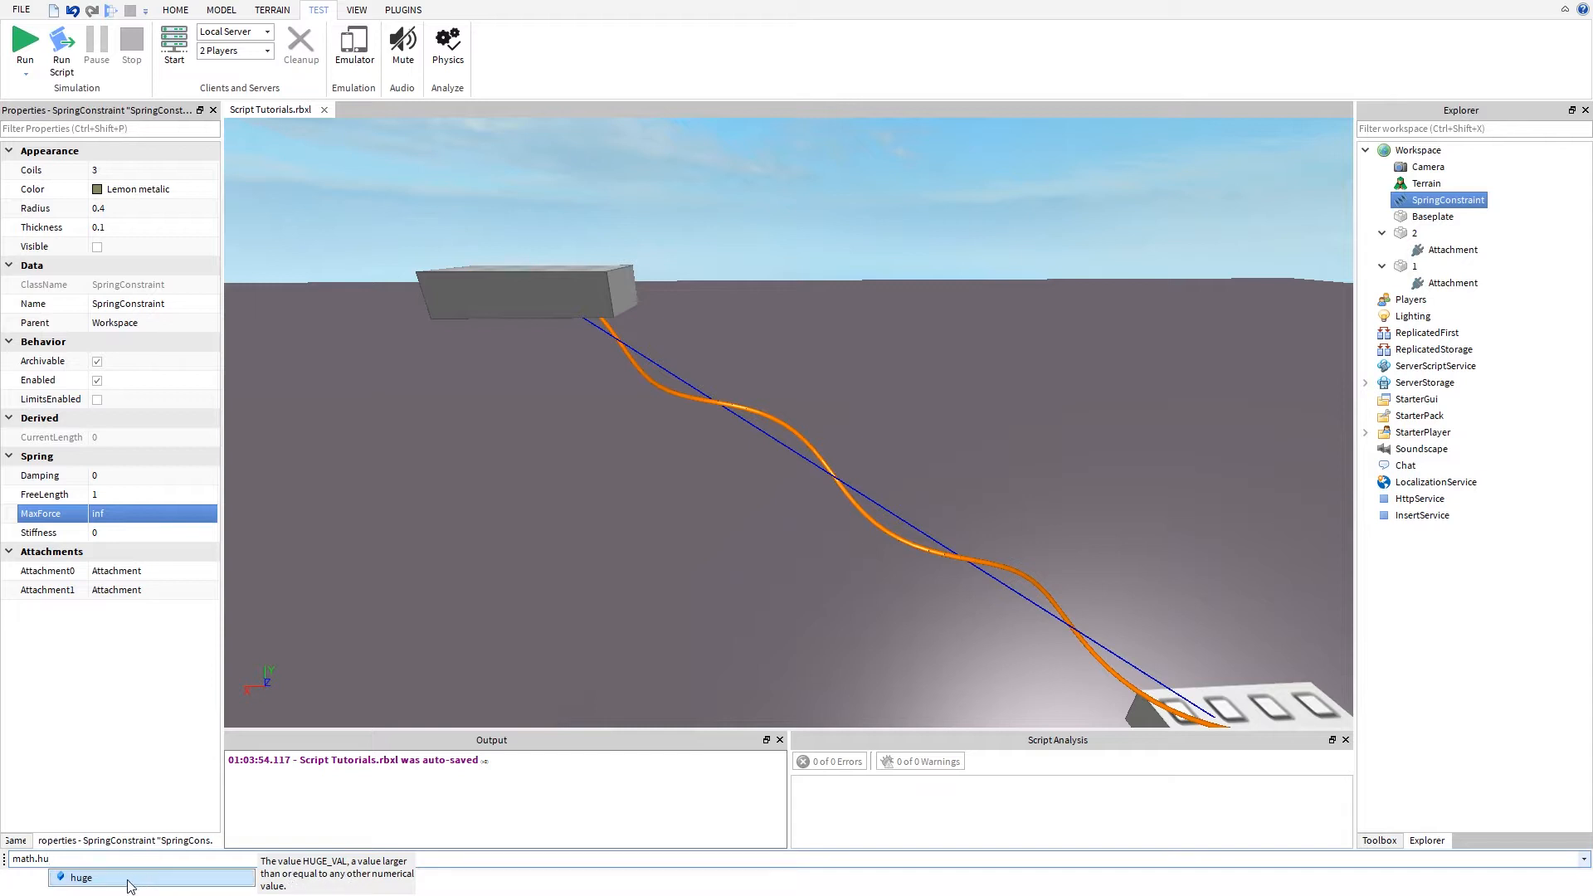
{"action": "key", "text": "BackSpace"}
{"action": "key", "text": "BackSpace"}
{"action": "key", "text": "BackSpace"}
{"action": "key", "text": "BackSpace"}
{"action": "key", "text": "BackSpace"}
{"action": "key", "text": "BackSpace"}
{"action": "key", "text": "BackSpace"}
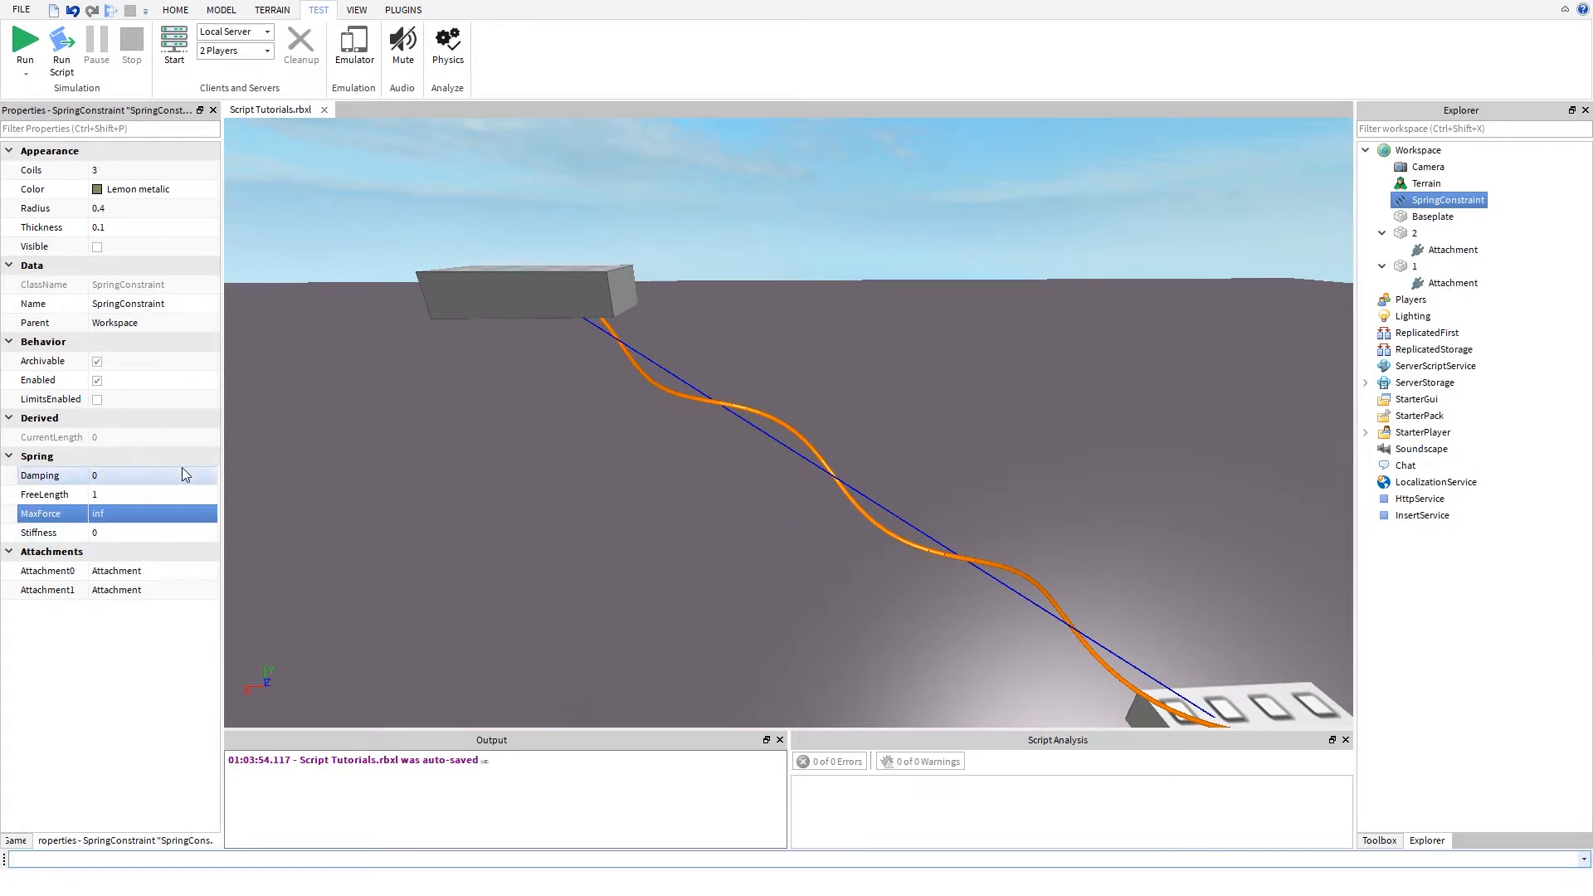
- Try a Stiffness of 10 on the SpringConstraint, and reduce it to 1
{"action": "left_click", "coordinate": [75, 531]}
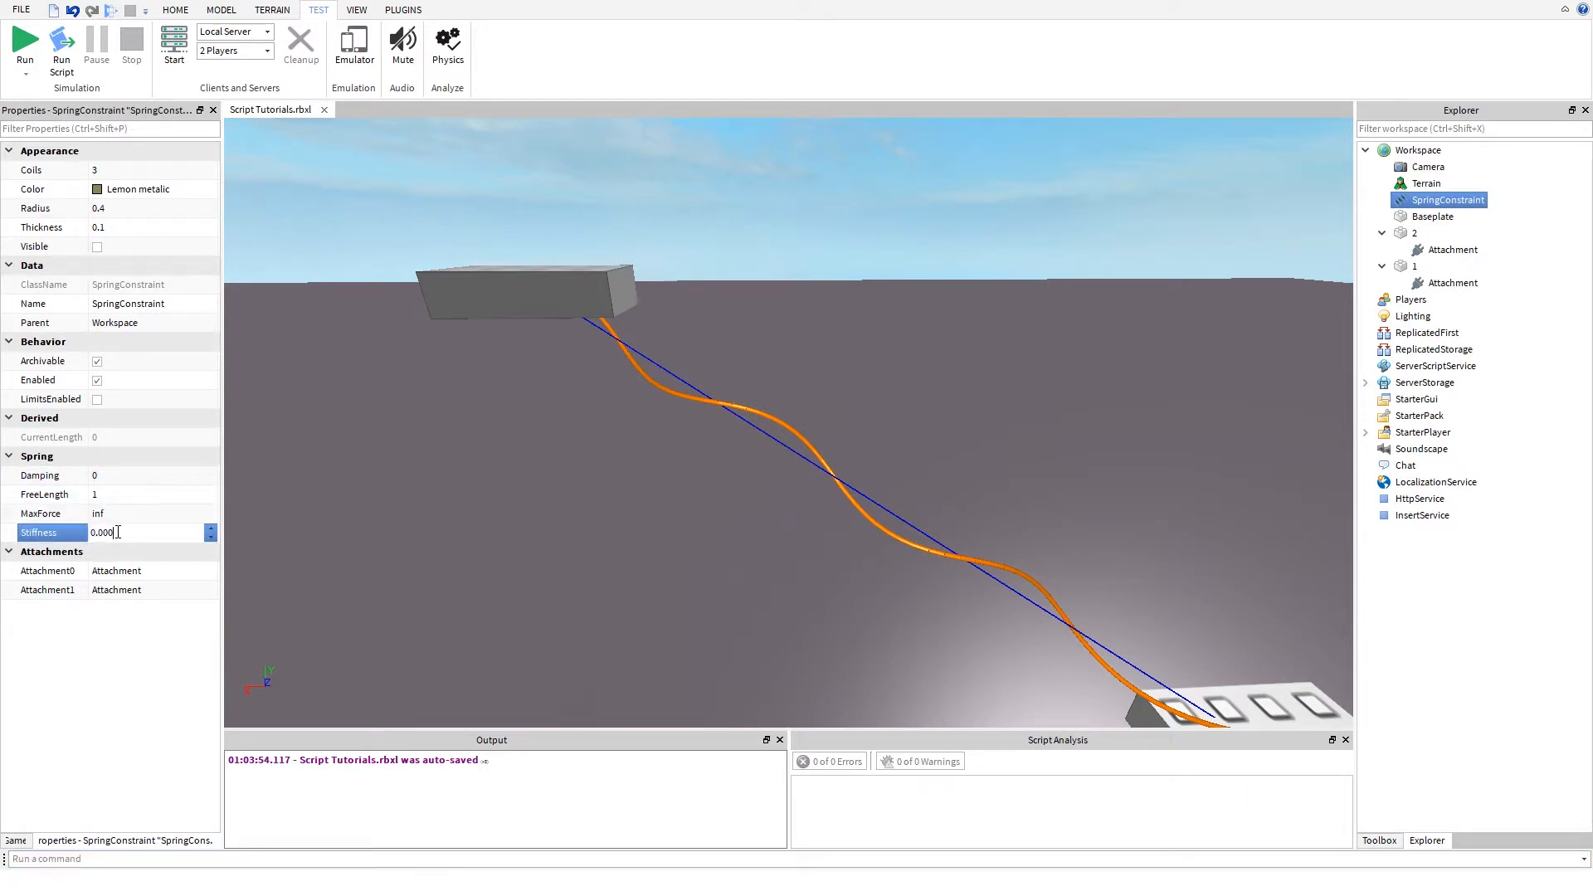
{"action": "left_click_drag", "start_coordinate": [117, 532], "coordinate": [83, 530]}
{"action": "key", "text": "Return"}
{"action": "left_click", "coordinate": [110, 535]}
{"action": "type", "text": "0"}
{"action": "key", "text": "Return"}
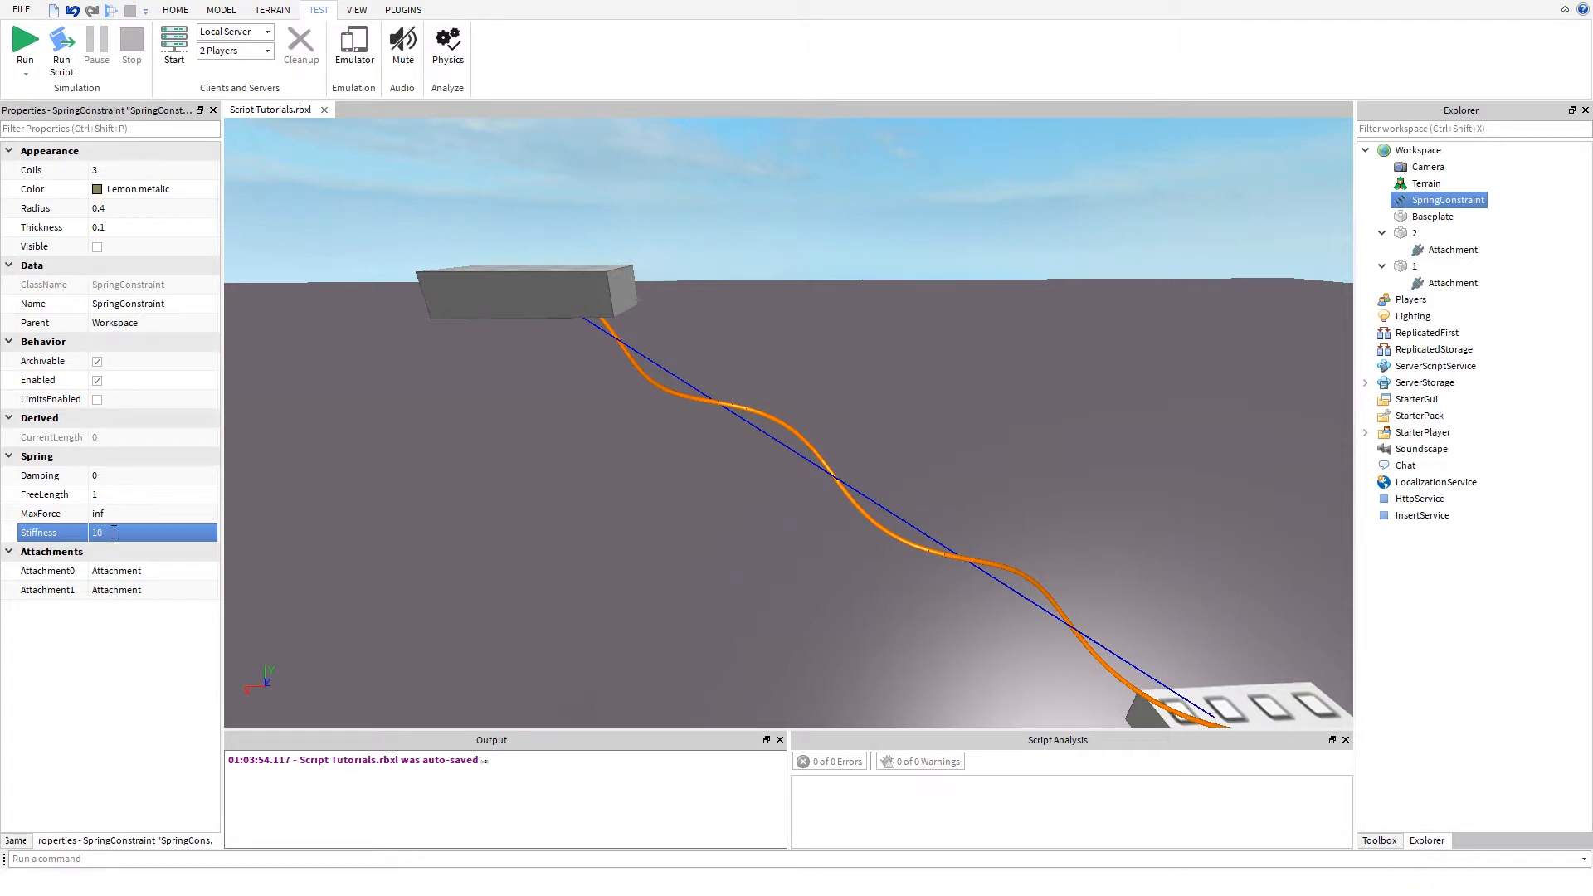
{"action": "left_click", "coordinate": [114, 532]}
{"action": "key", "text": "BackSpace"}
{"action": "key", "text": "Return"}
- Set the SpringConstraint's Radius to 1
{"action": "left_click", "coordinate": [108, 207]}
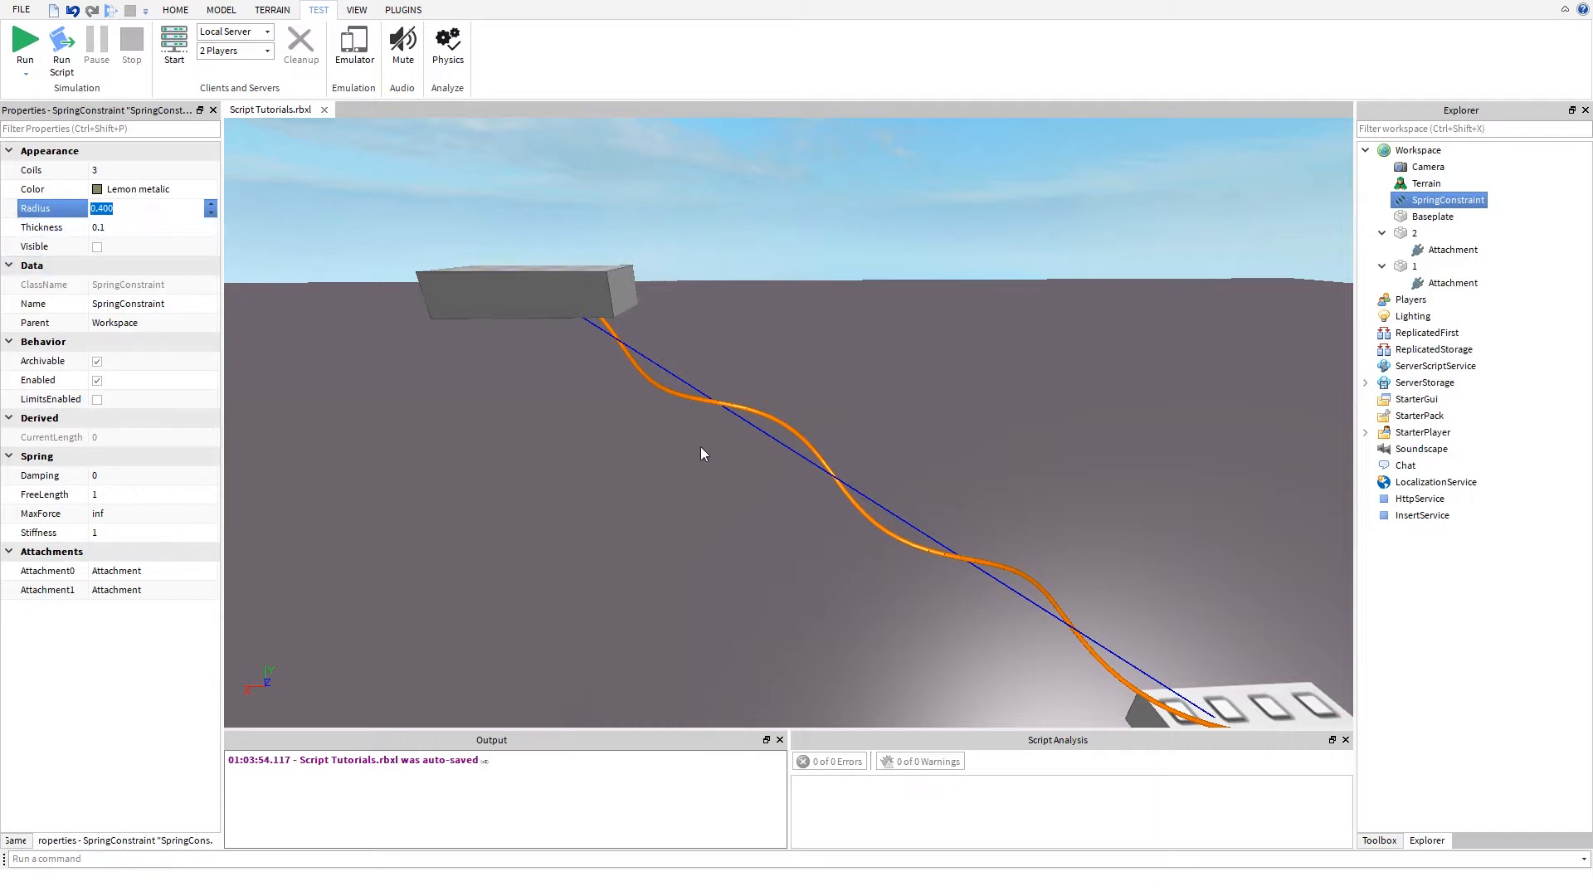
{"action": "right_click_drag", "start_coordinate": [676, 446], "coordinate": [675, 446]}
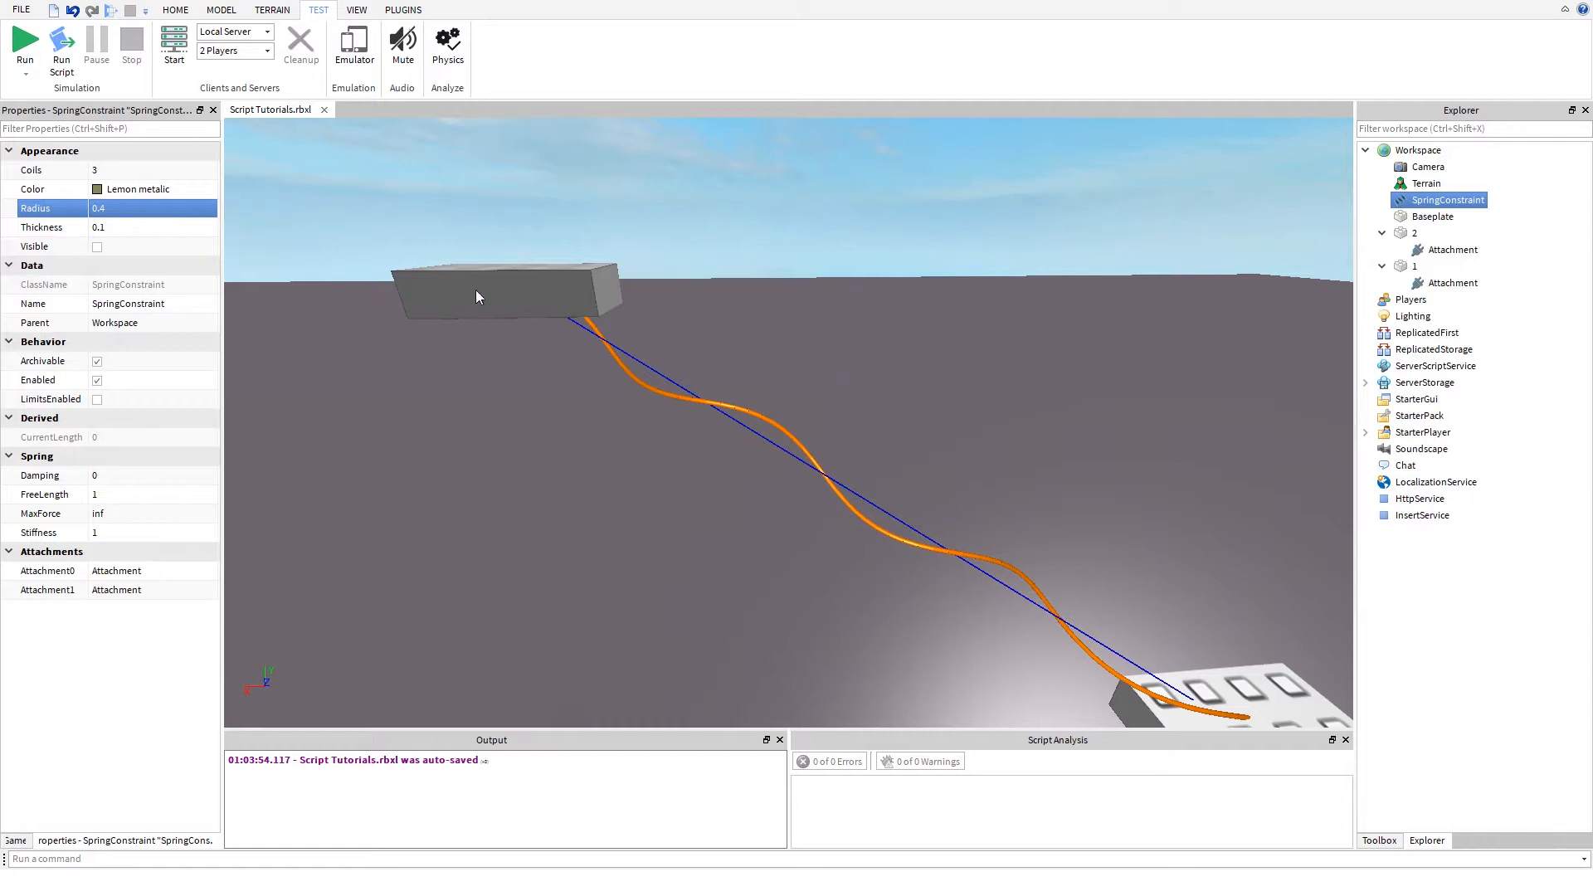
{"action": "left_click", "coordinate": [106, 208]}
{"action": "type", "text": "1"}
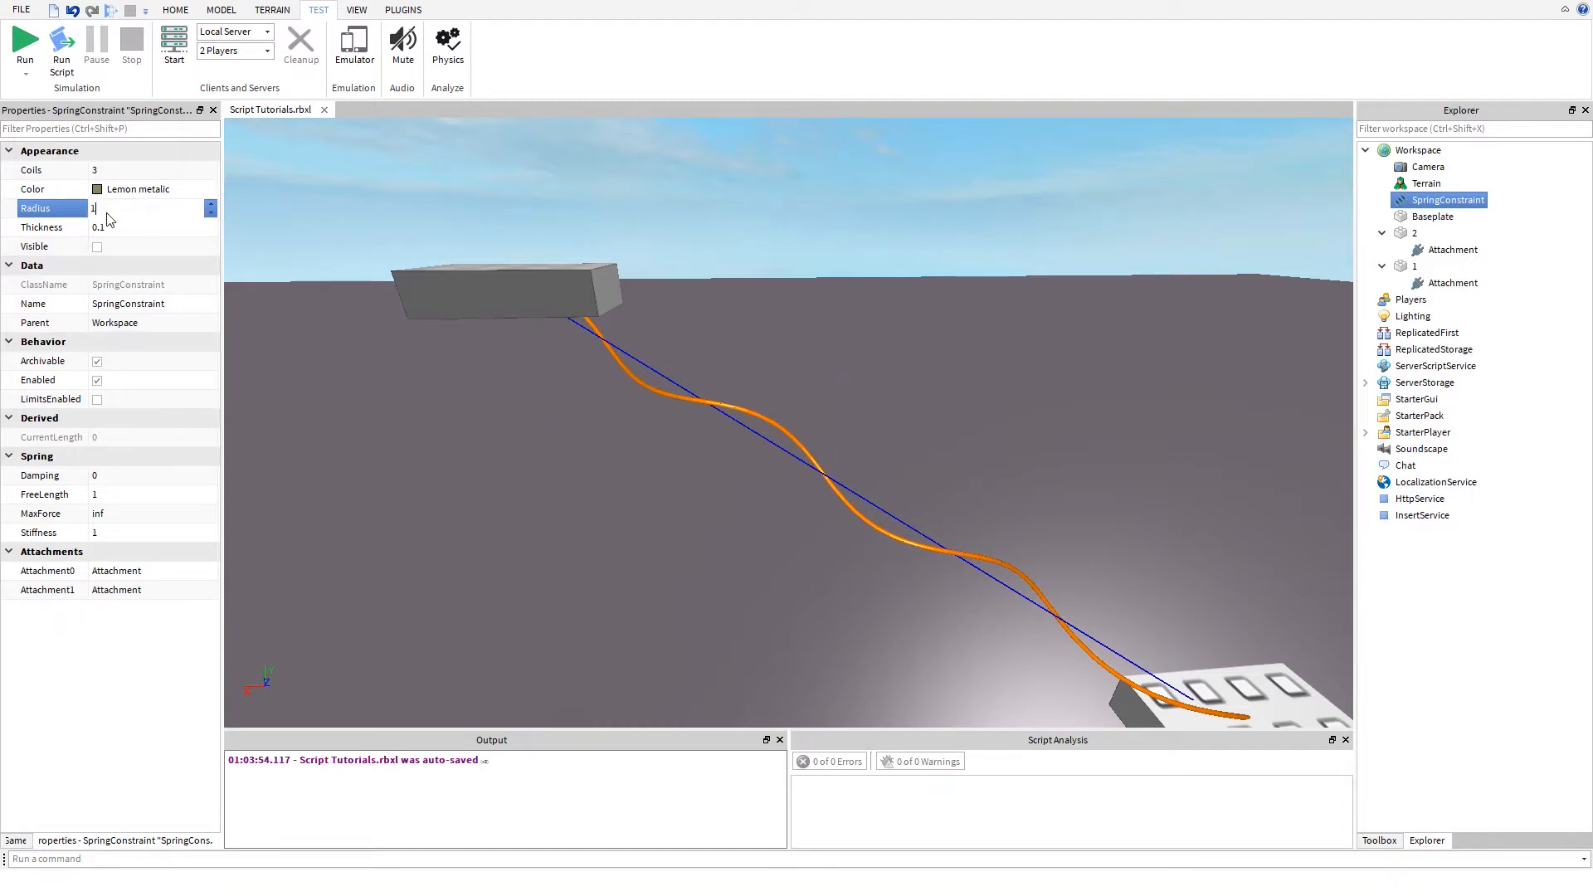
{"action": "key", "text": "Return"}
- Enlarge the spring's Radius to 10 and look around at the widened coils
{"action": "left_click", "coordinate": [115, 215]}
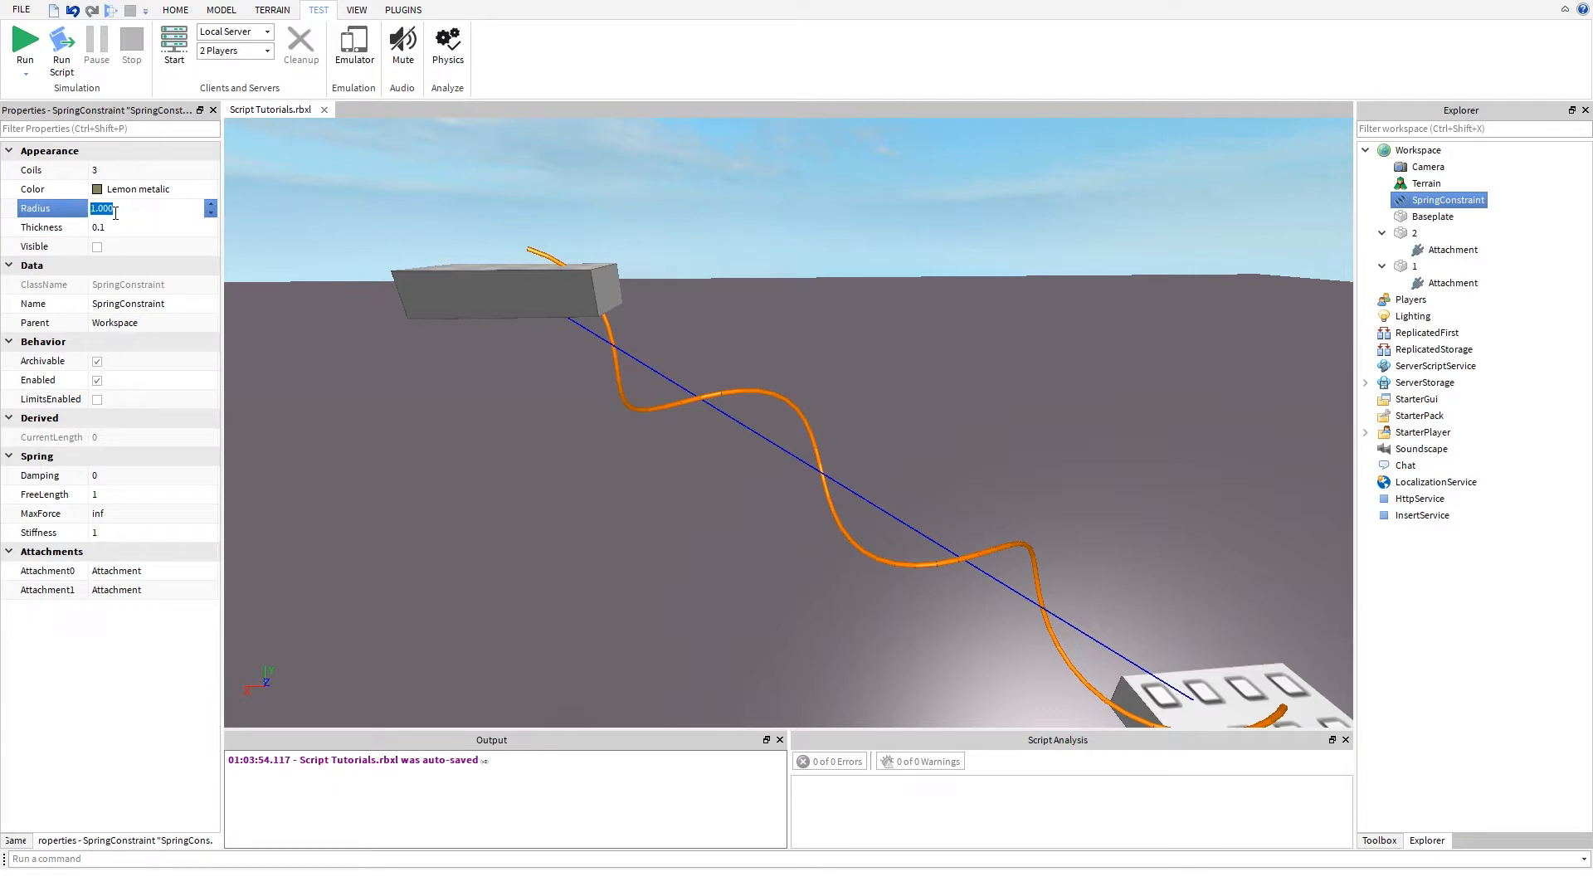
{"action": "type", "text": "10"}
{"action": "key", "text": "Return"}
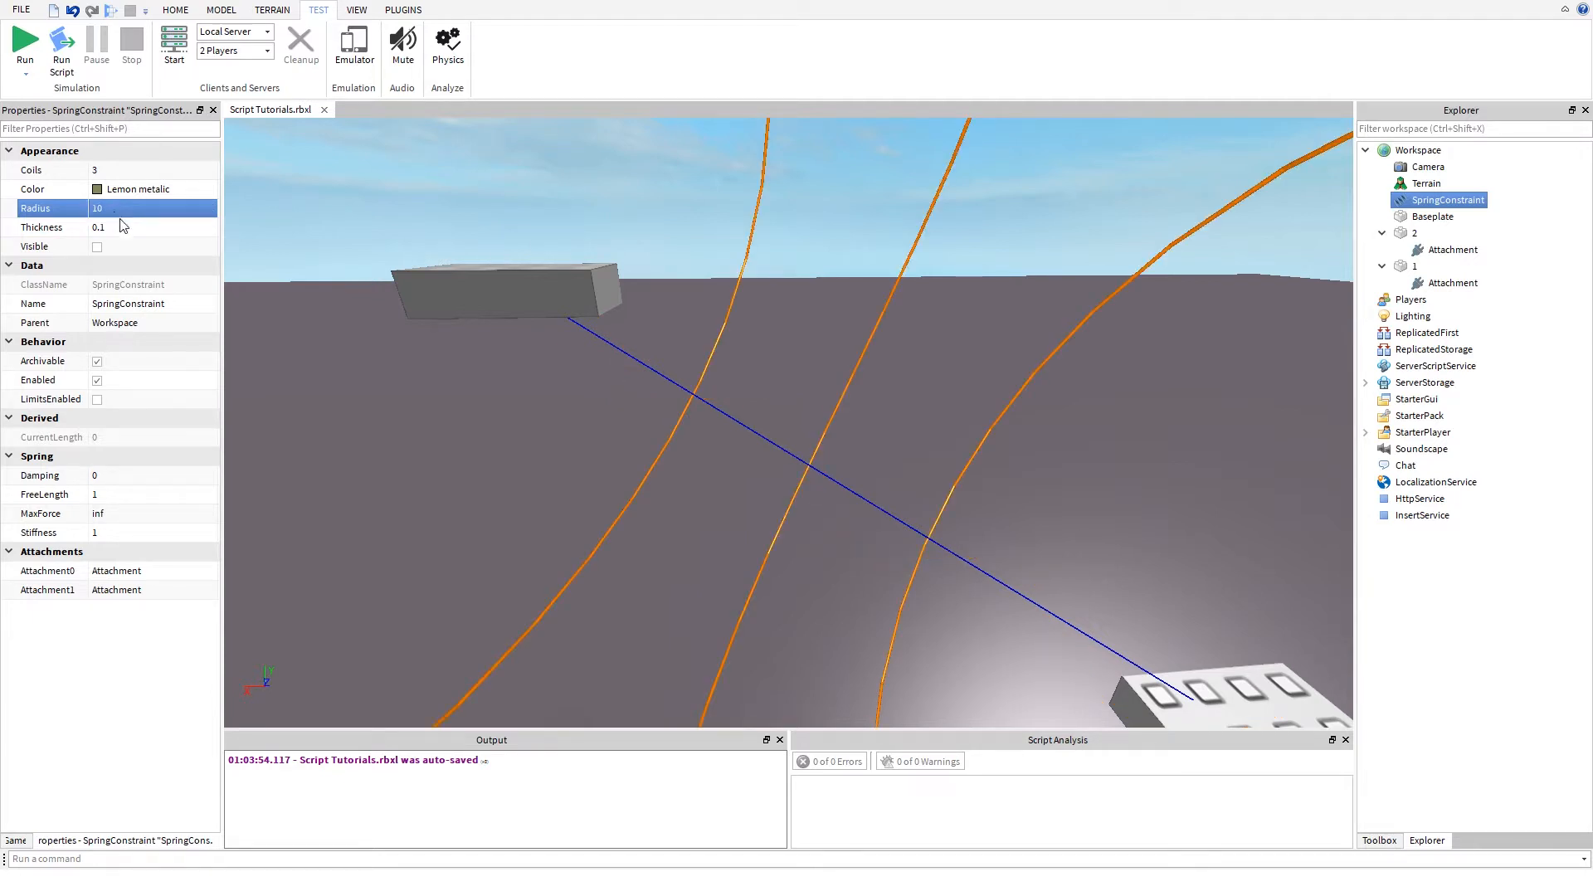
{"action": "right_click_drag", "start_coordinate": [396, 425], "coordinate": [446, 397]}
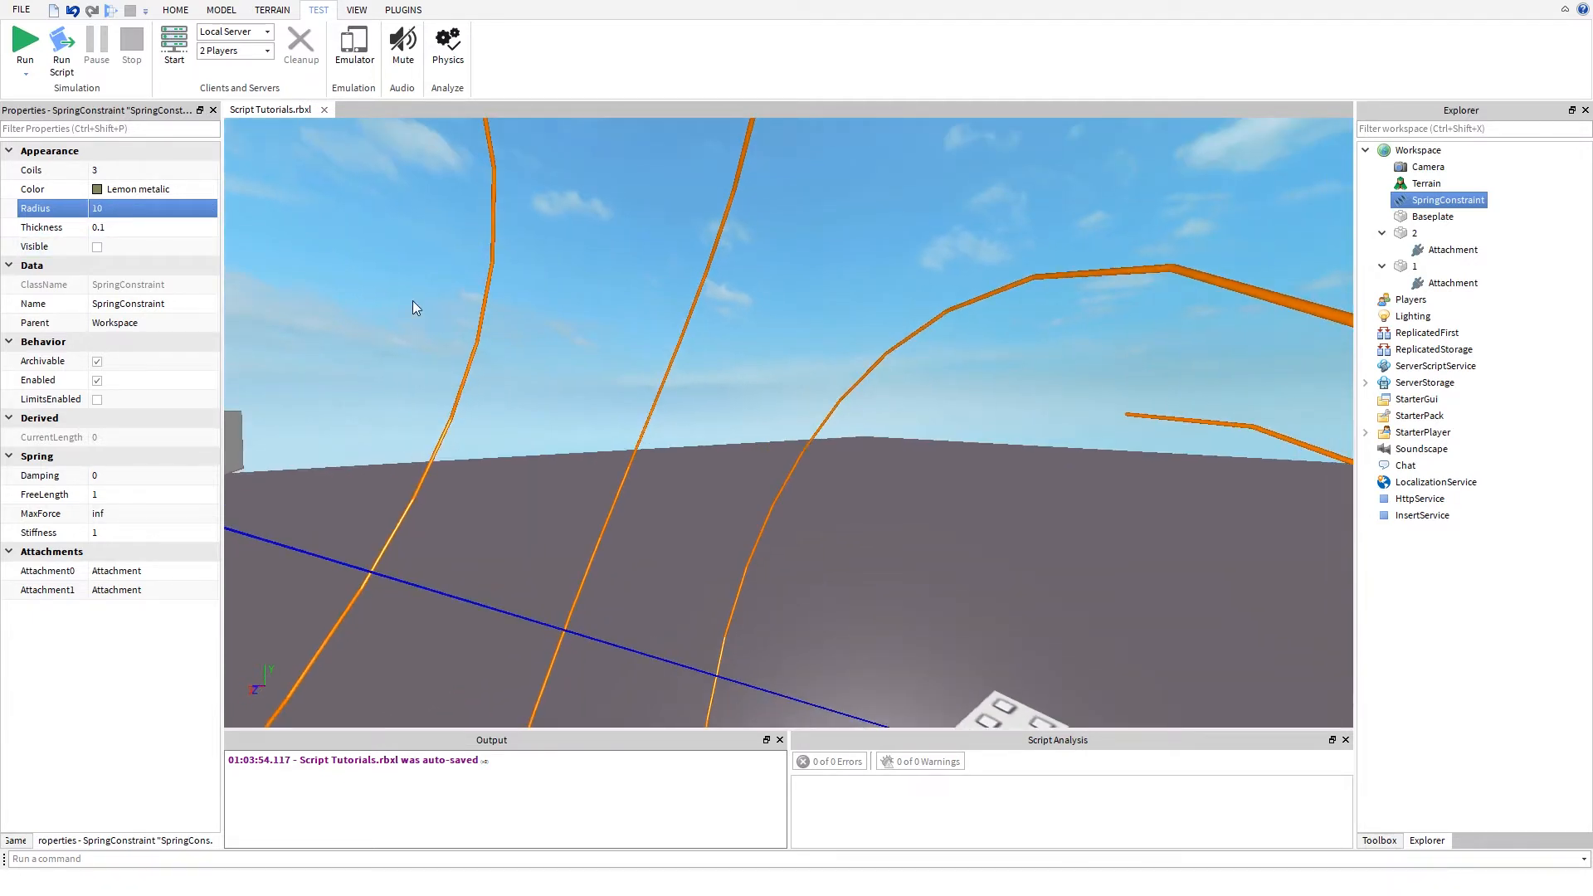
{"action": "right_click_drag", "start_coordinate": [415, 307], "coordinate": [437, 402]}
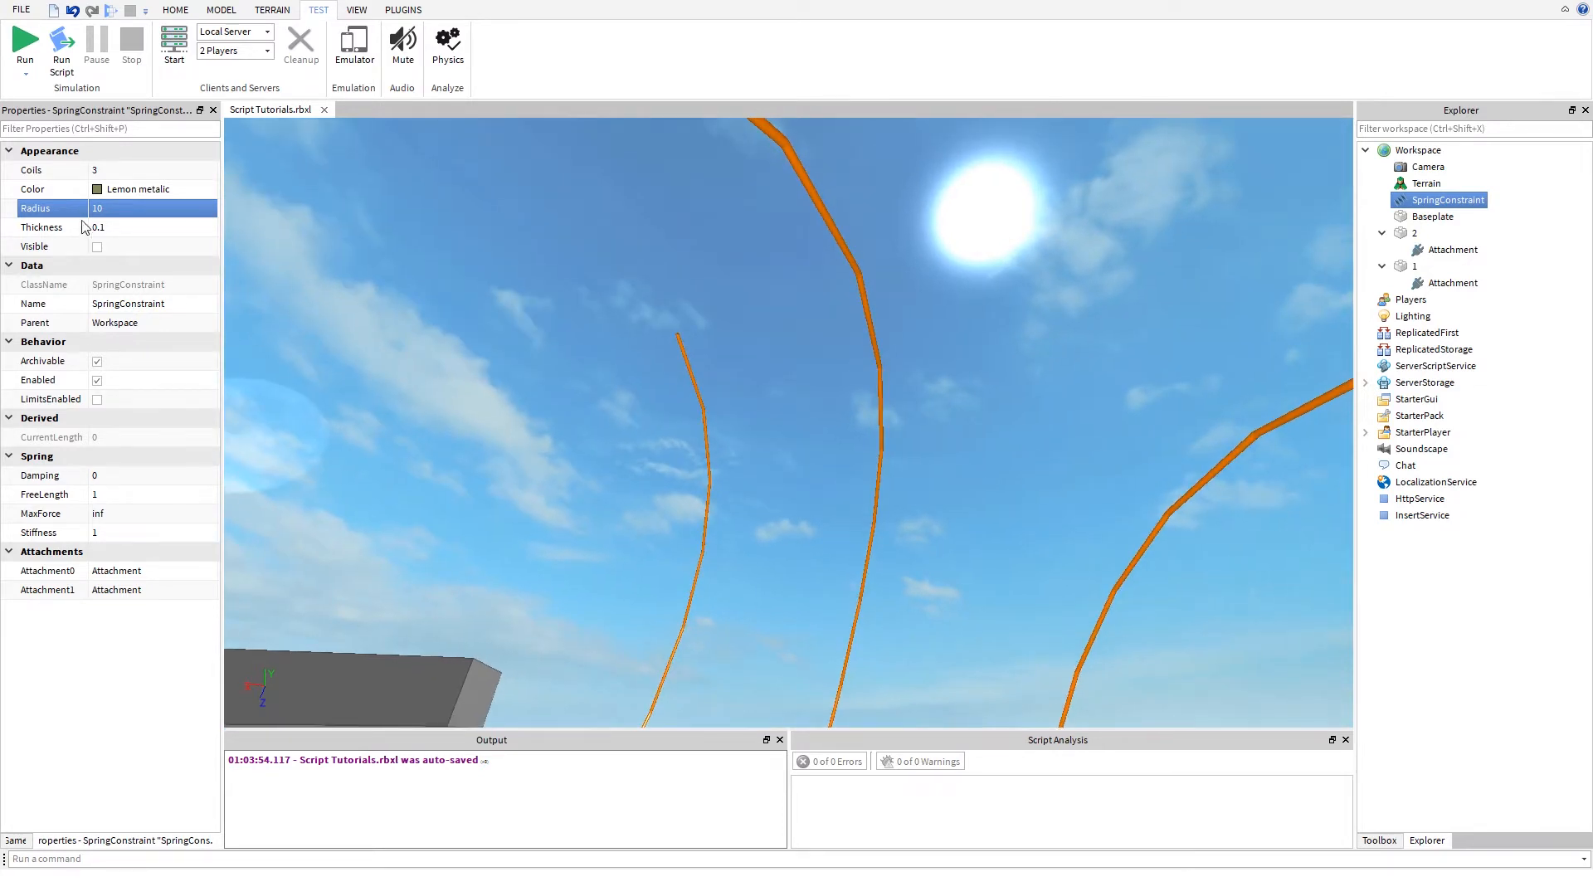
- Reduce the spring's Radius to 0 and view the result between the two parts
{"action": "left_click", "coordinate": [106, 209]}
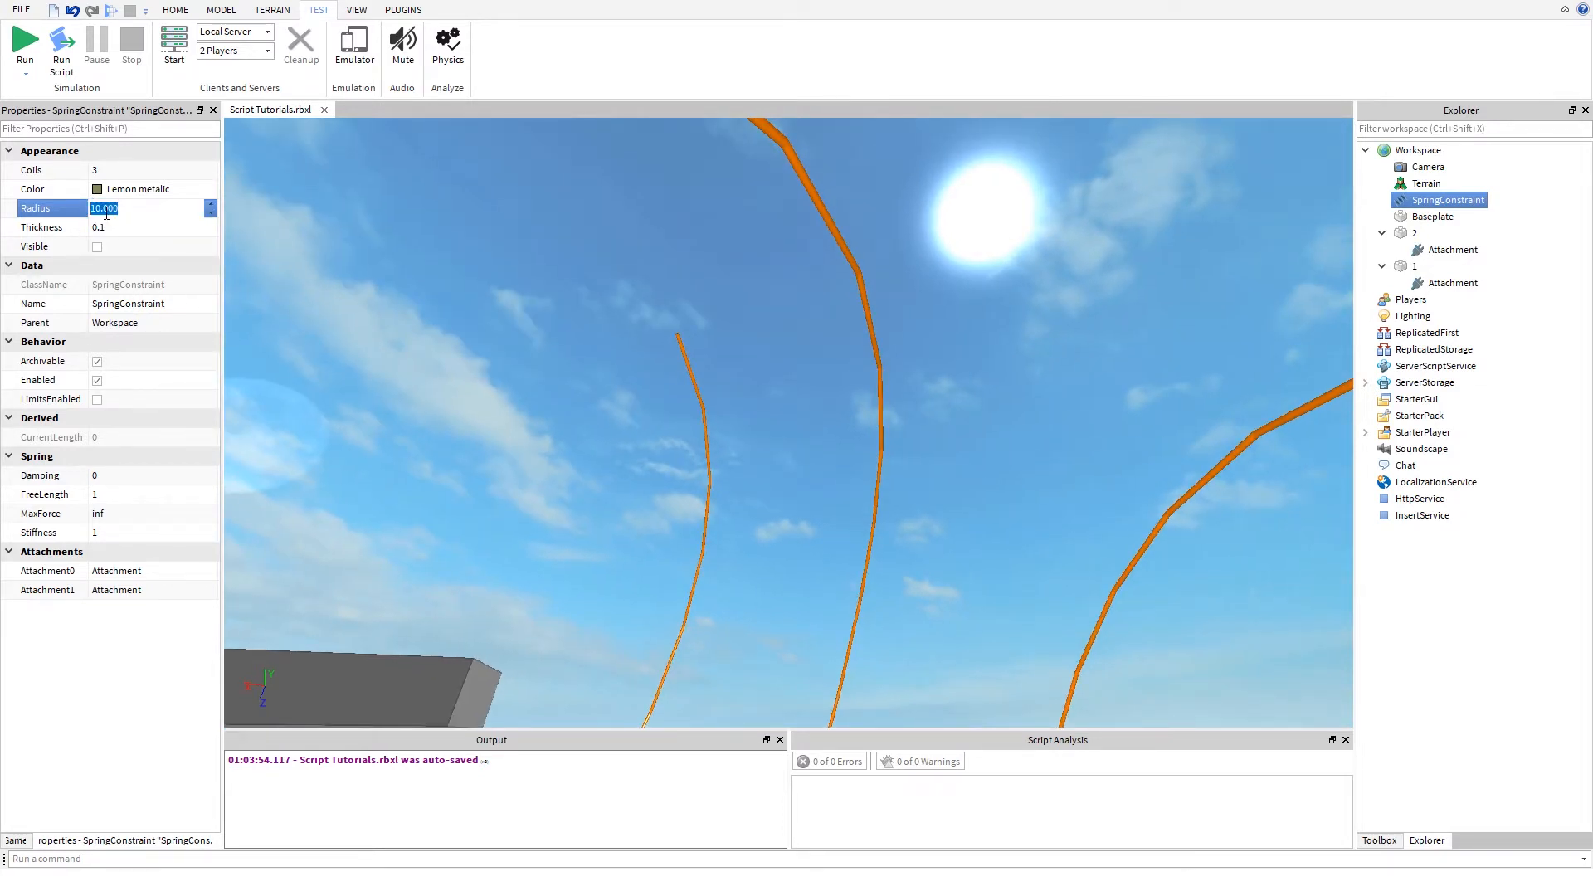
{"action": "type", "text": "0"}
{"action": "key", "text": "Return"}
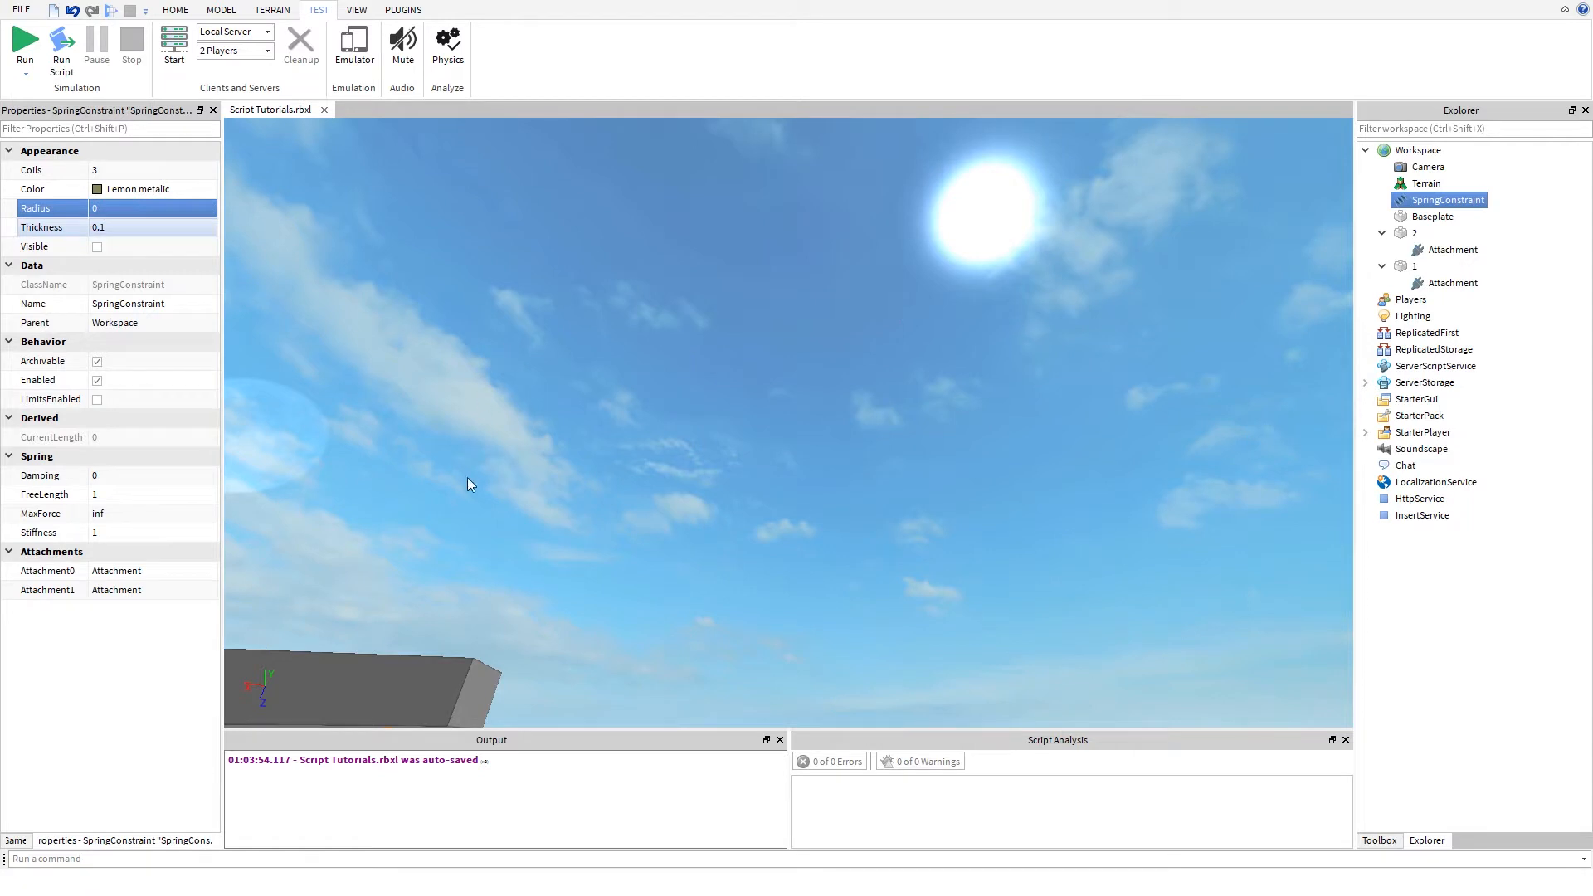
{"action": "right_click_drag", "start_coordinate": [467, 484], "coordinate": [631, 465]}
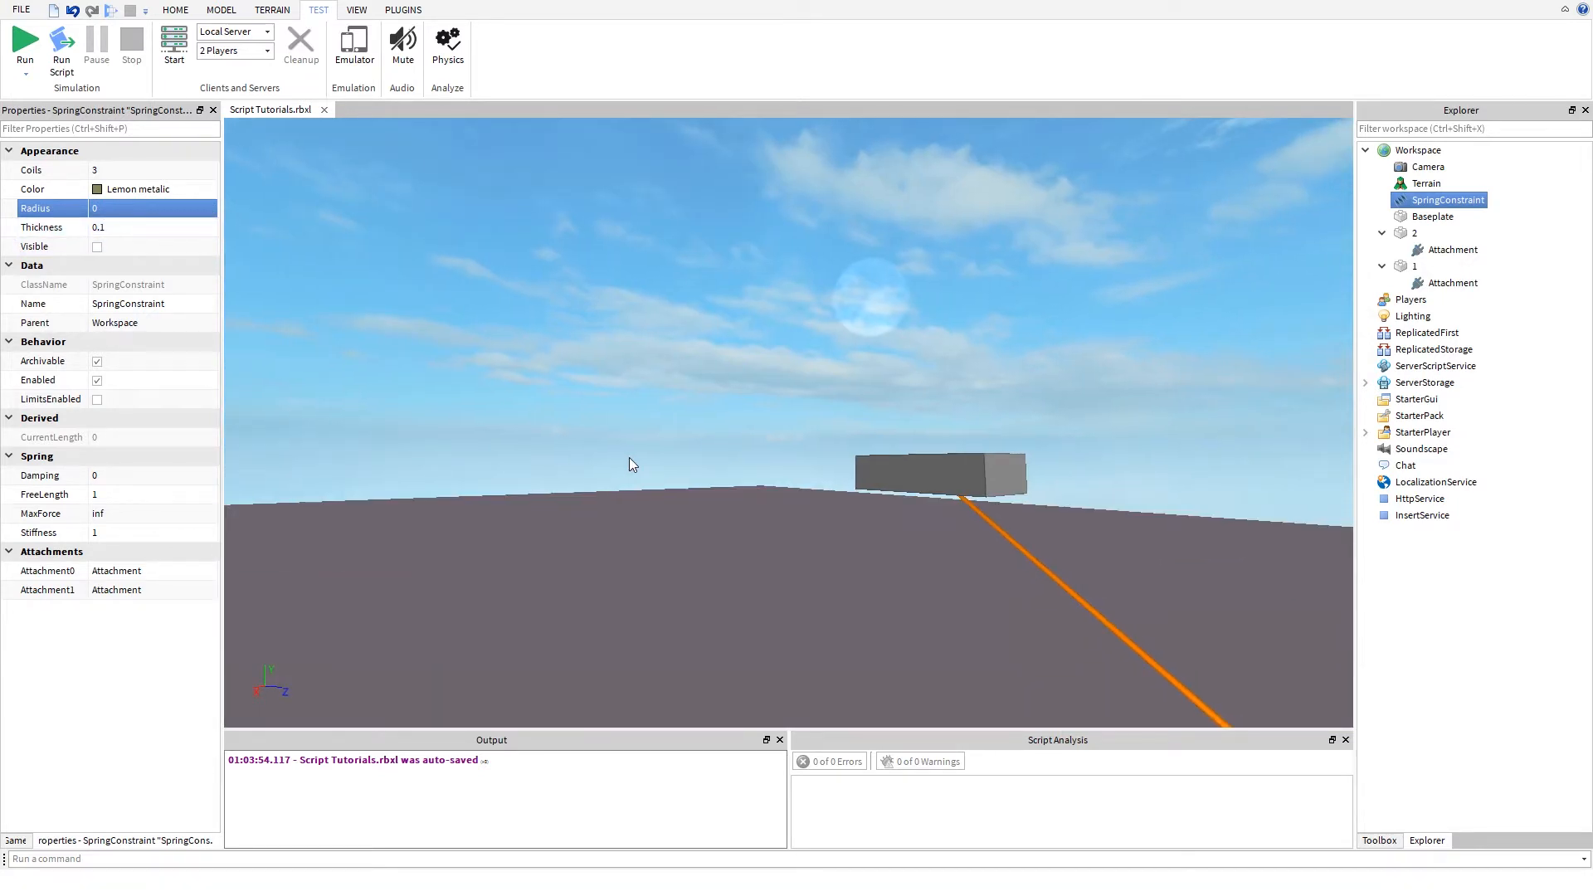
- Try a Radius of 0.01 on the SpringConstraint, and change it to 0.1
{"action": "left_click", "coordinate": [117, 212]}
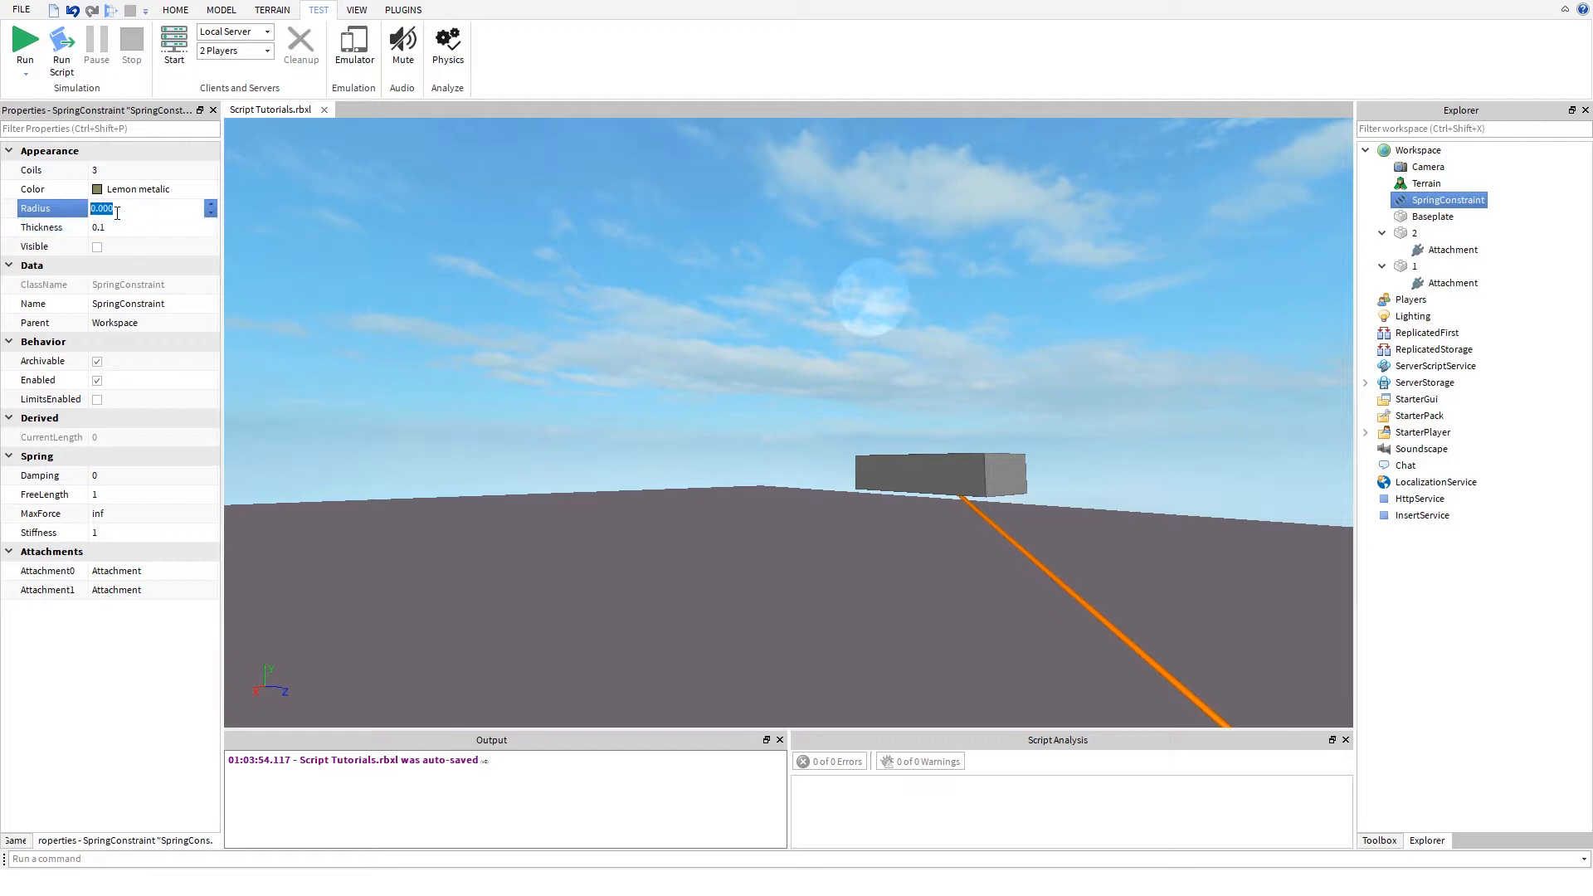
{"action": "type", "text": "."}
{"action": "type", "text": "01"}
{"action": "key", "text": "Return"}
{"action": "left_click", "coordinate": [100, 209]}
{"action": "left_click", "coordinate": [100, 210]}
{"action": "key", "text": "Delete"}
{"action": "key", "text": "Delete"}
{"action": "key", "text": "Return"}
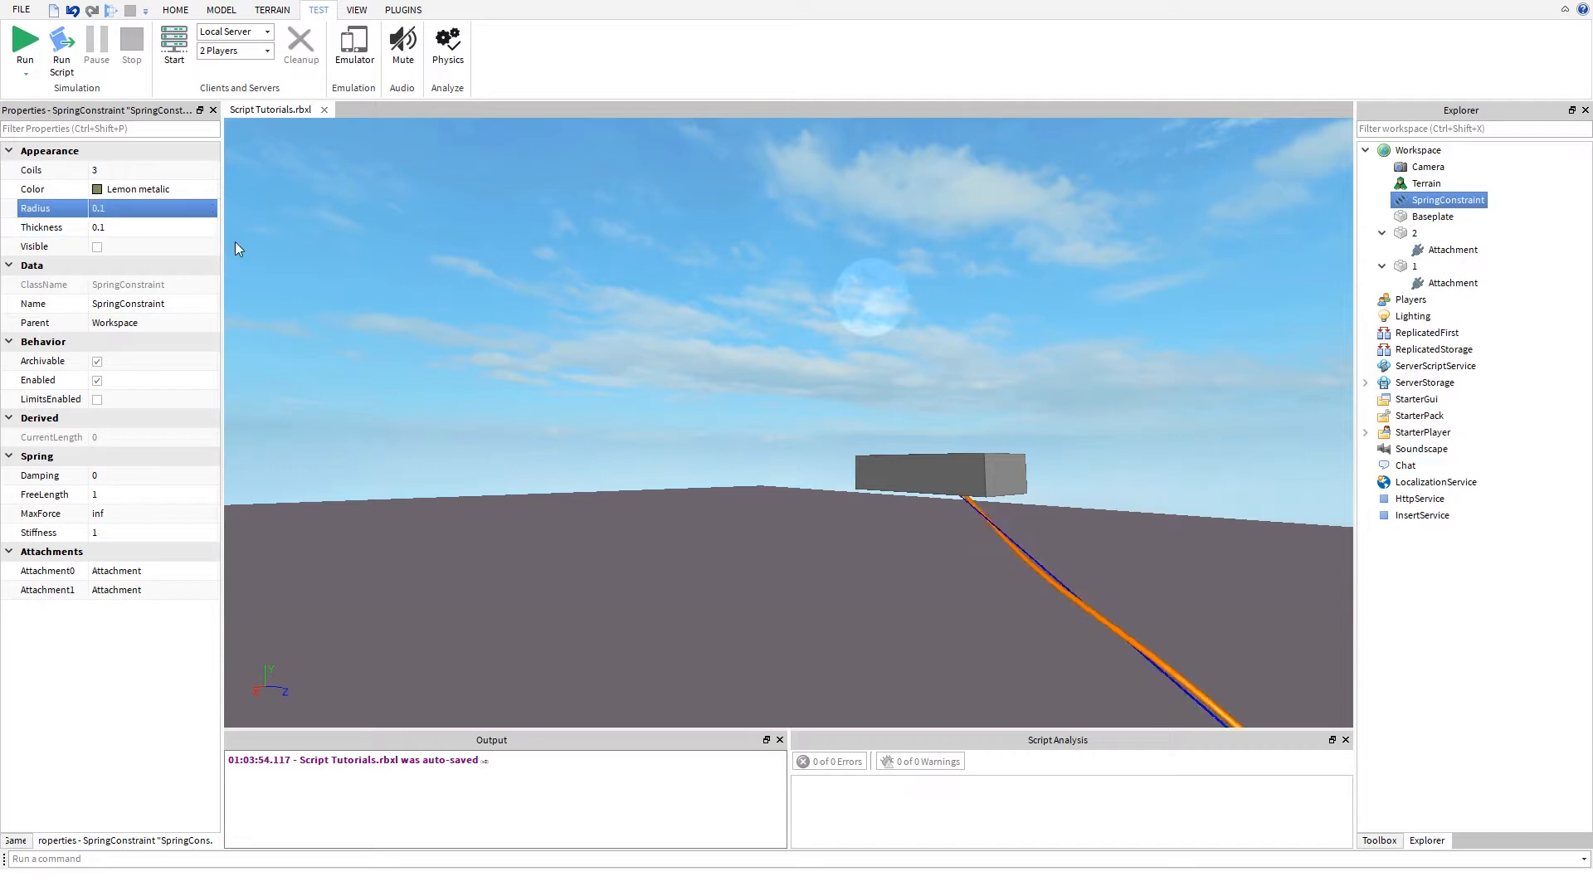
- Try 10 coils on the SpringConstraint, and change Coils to 8
{"action": "right_click_drag", "start_coordinate": [559, 415], "coordinate": [559, 414]}
{"action": "key", "text": "s"}
{"action": "key", "text": "s"}
{"action": "key", "text": "s"}
{"action": "key", "text": "s"}
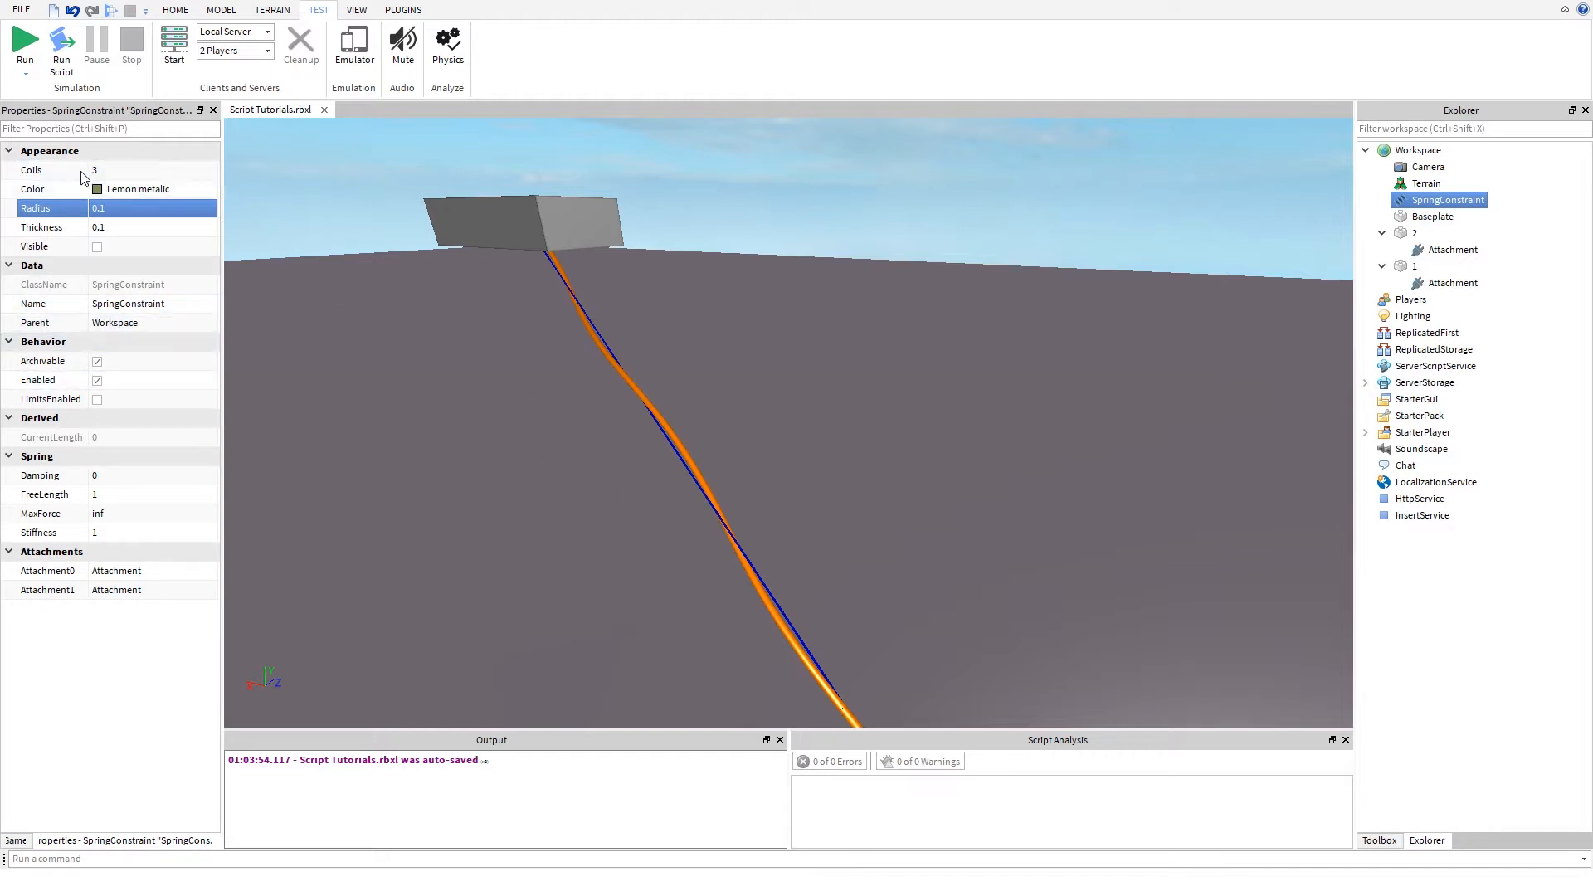
{"action": "left_click", "coordinate": [138, 175]}
{"action": "type", "text": "10"}
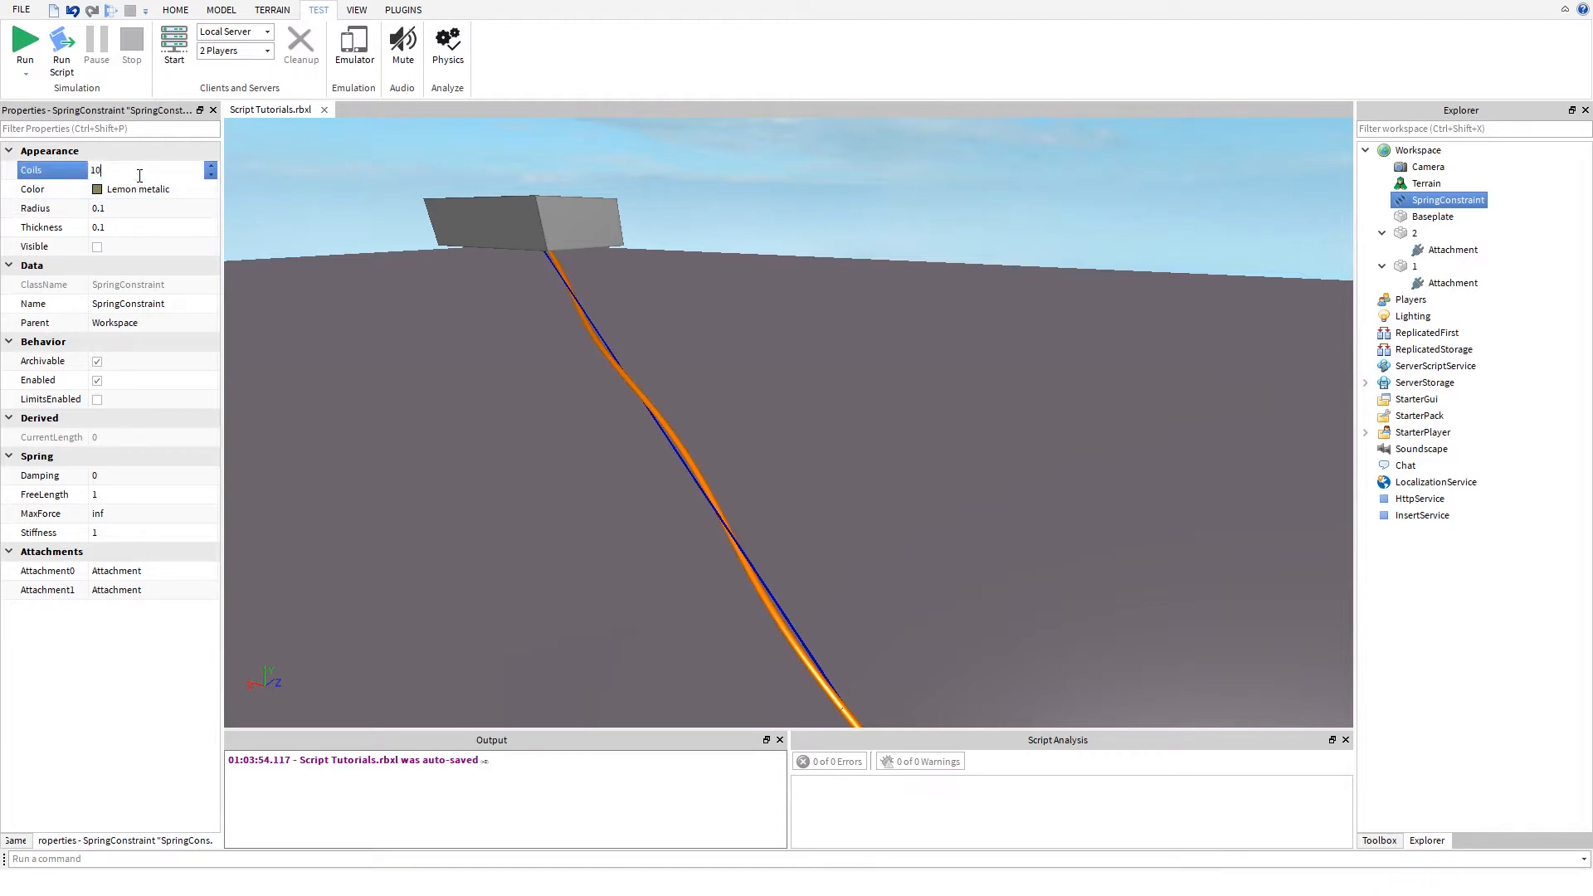
{"action": "key", "text": "Return"}
{"action": "left_click", "coordinate": [139, 175]}
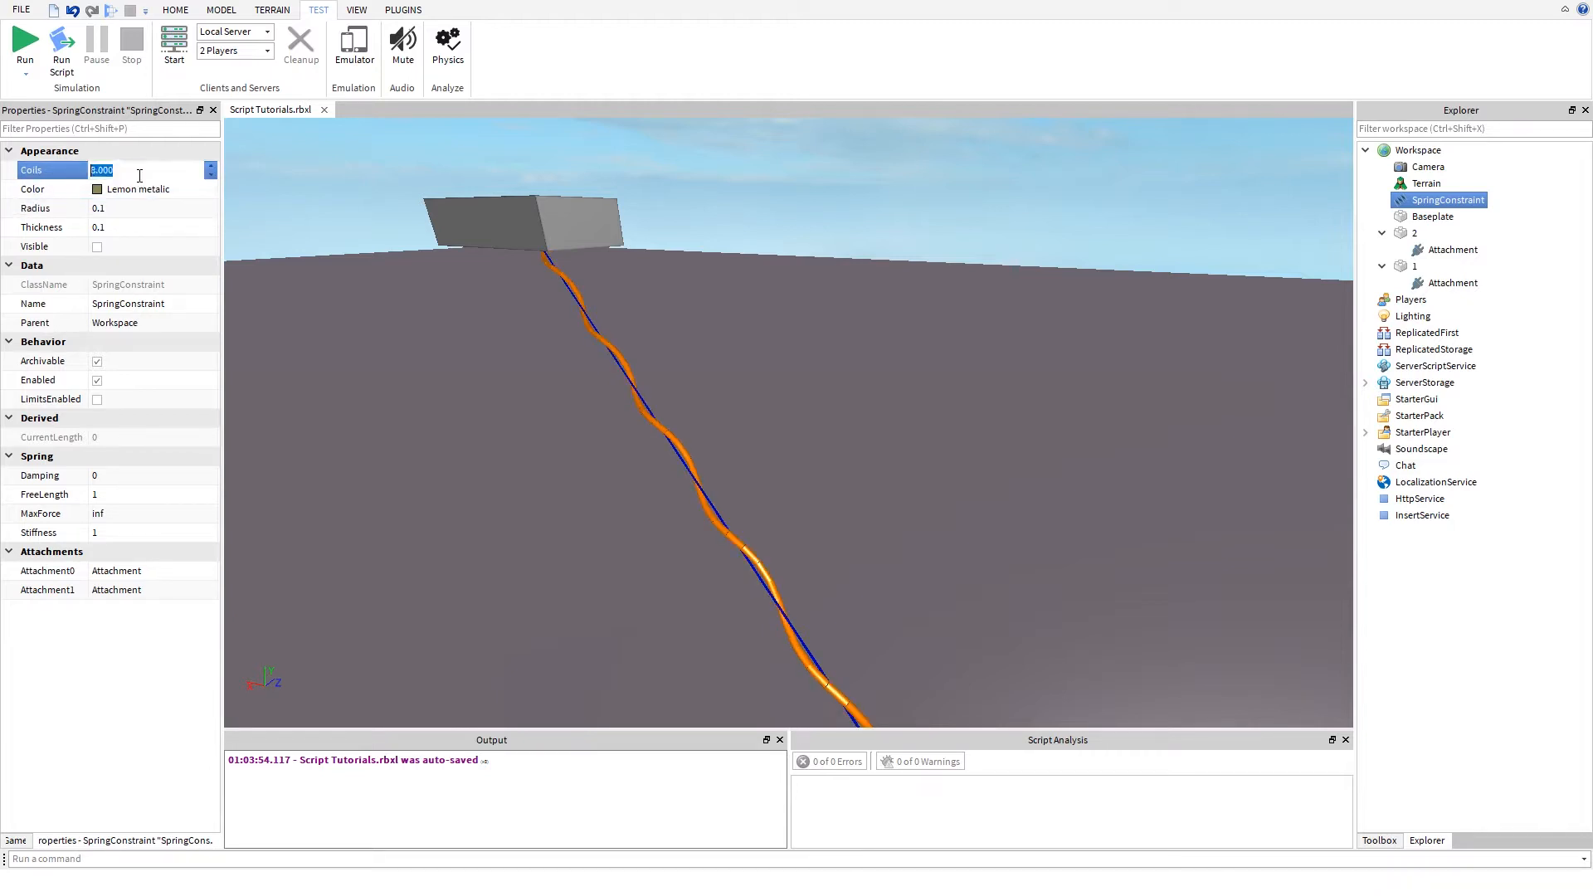
{"action": "type", "text": "8"}
{"action": "key", "text": "Return"}
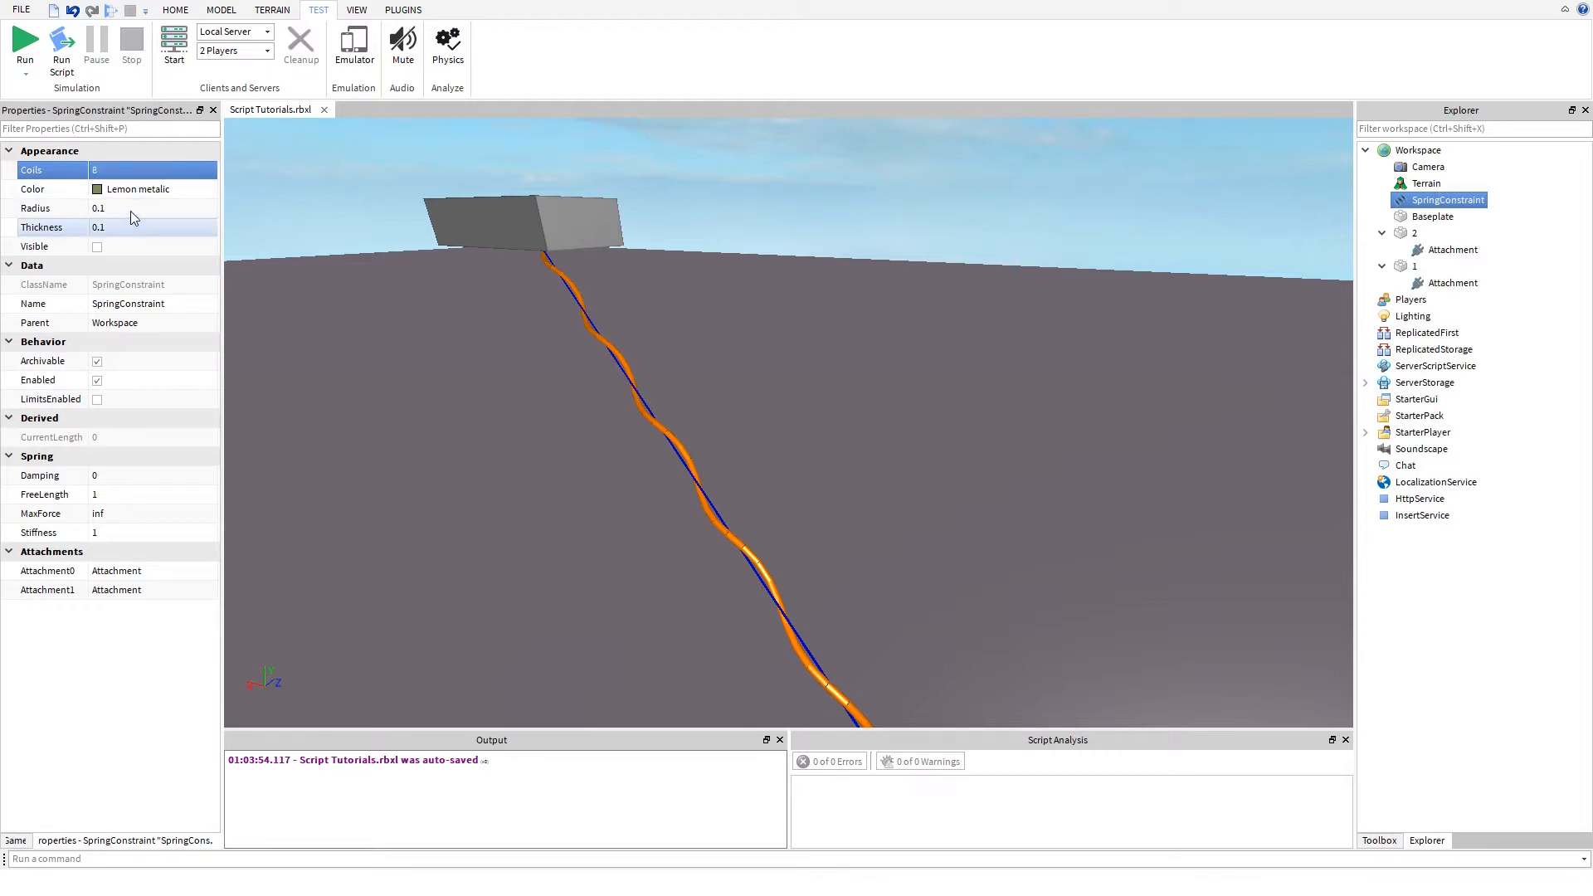
- Set the SpringConstraint's Radius to 1 and view the whole spring between the two parts
{"action": "left_click", "coordinate": [131, 212]}
{"action": "type", "text": "1"}
{"action": "key", "text": "Return"}
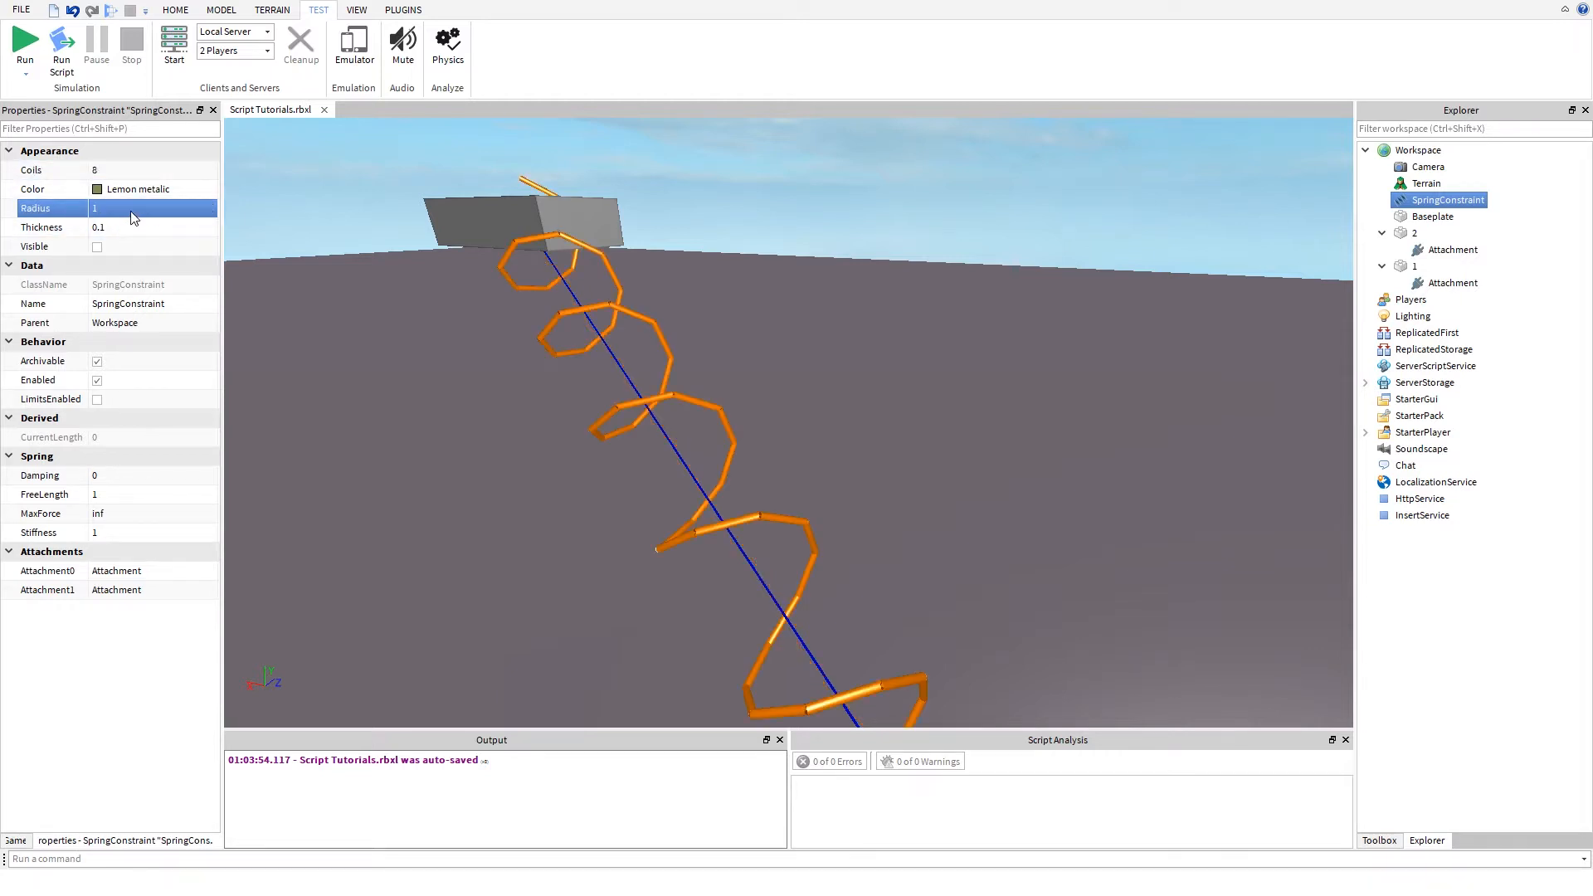
{"action": "right_click_drag", "start_coordinate": [604, 507], "coordinate": [413, 341]}
{"action": "scroll", "coordinate": [410, 335], "scroll_direction": "down", "scroll_amount": 1}
{"action": "scroll", "coordinate": [412, 341], "scroll_direction": "down", "scroll_amount": 2}
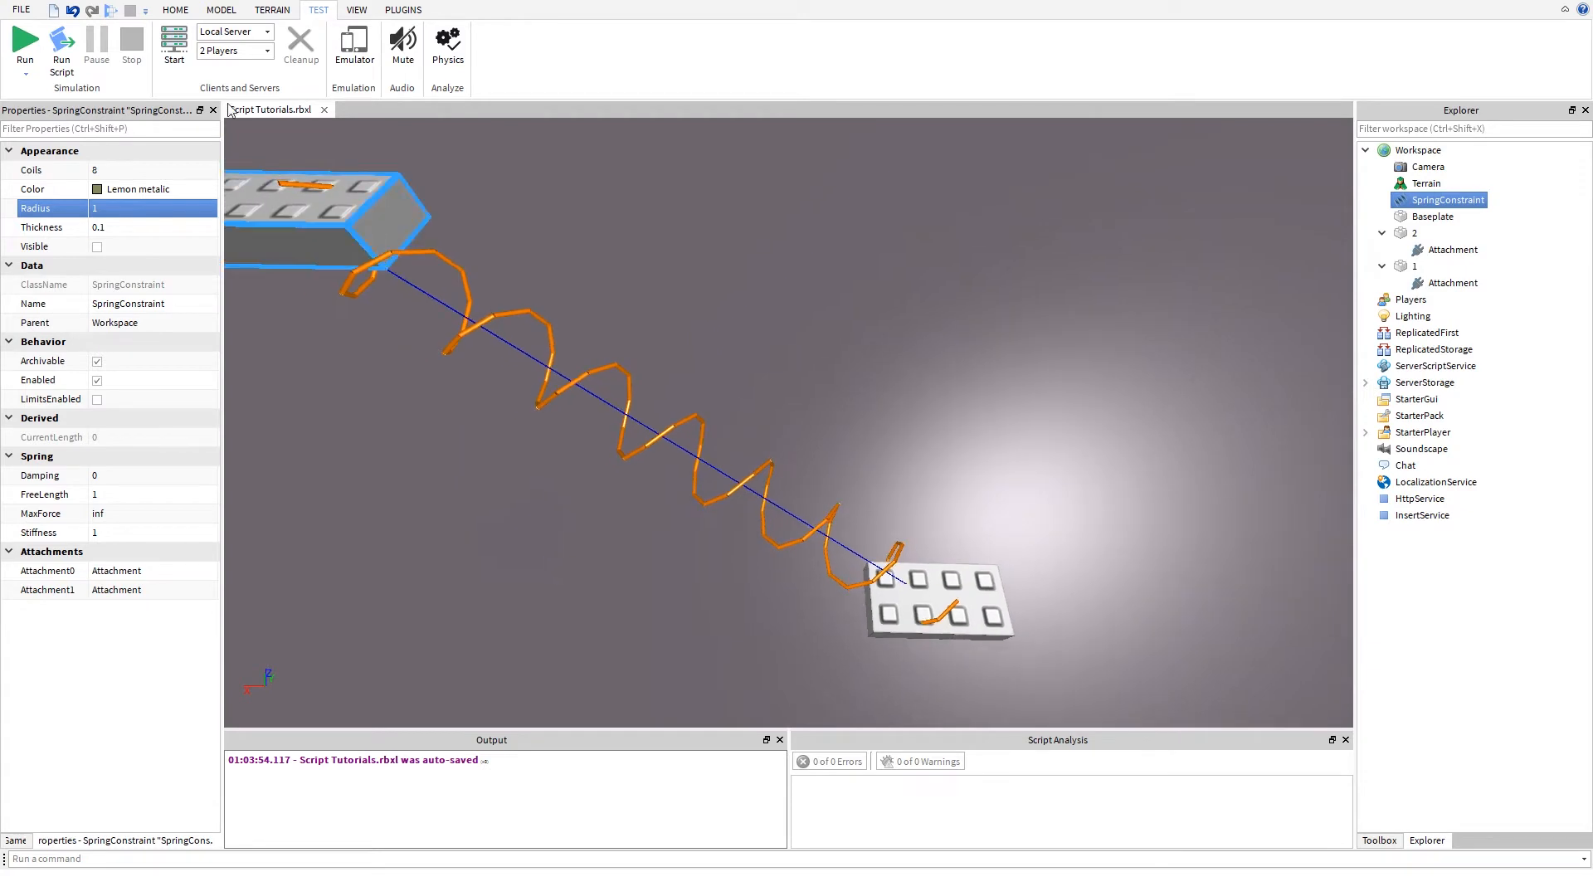
- Run the simulation and select the SpringConstraint in the running workspace
{"action": "left_click", "coordinate": [18, 42]}
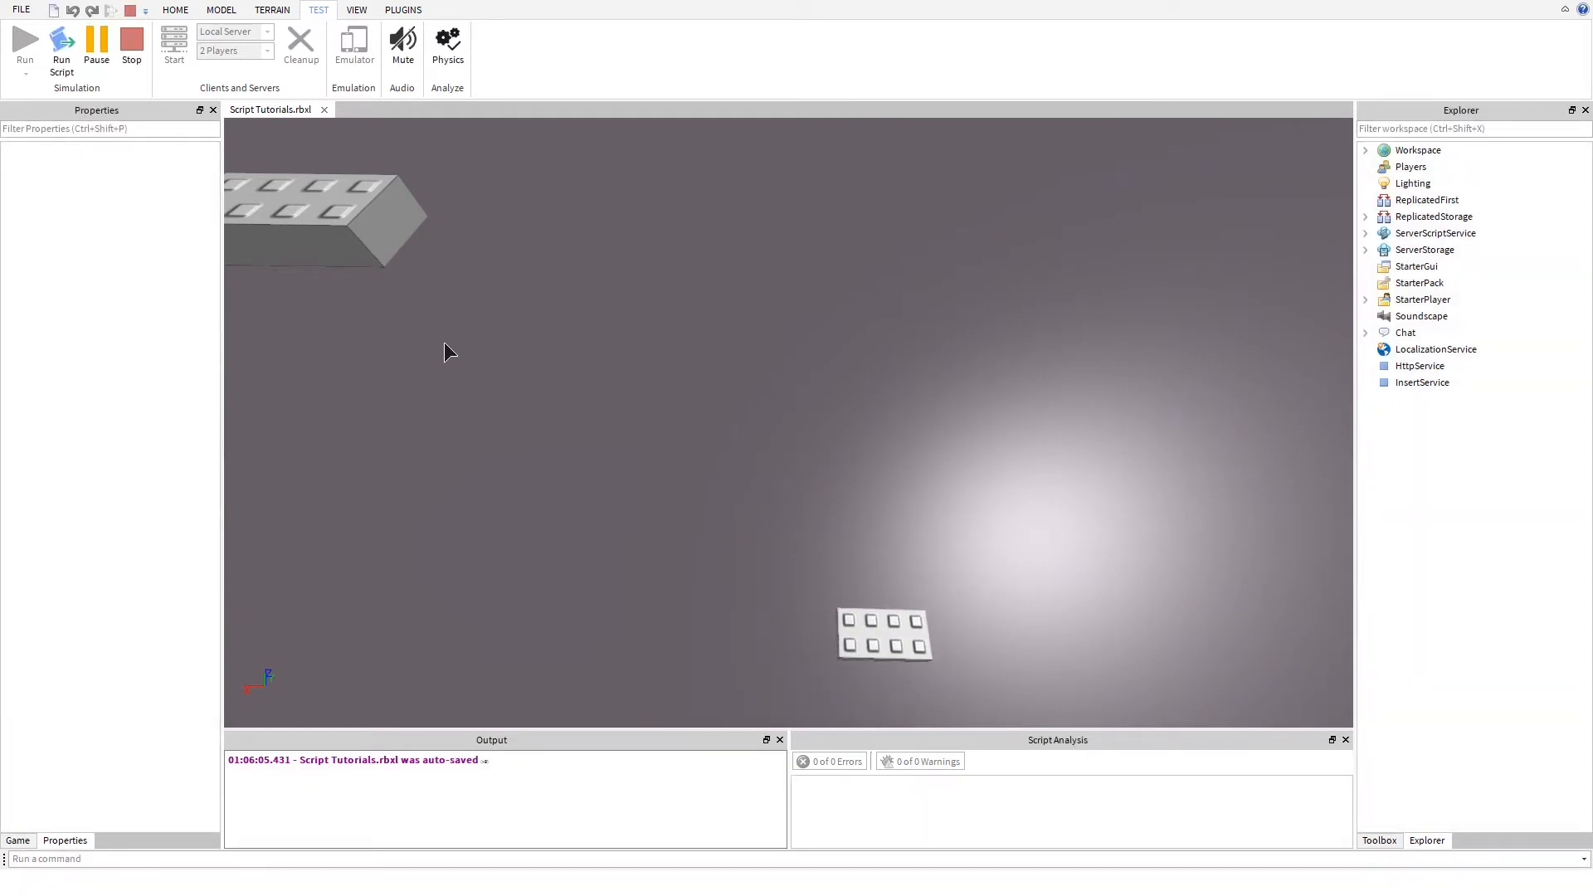
{"action": "left_click", "coordinate": [824, 615]}
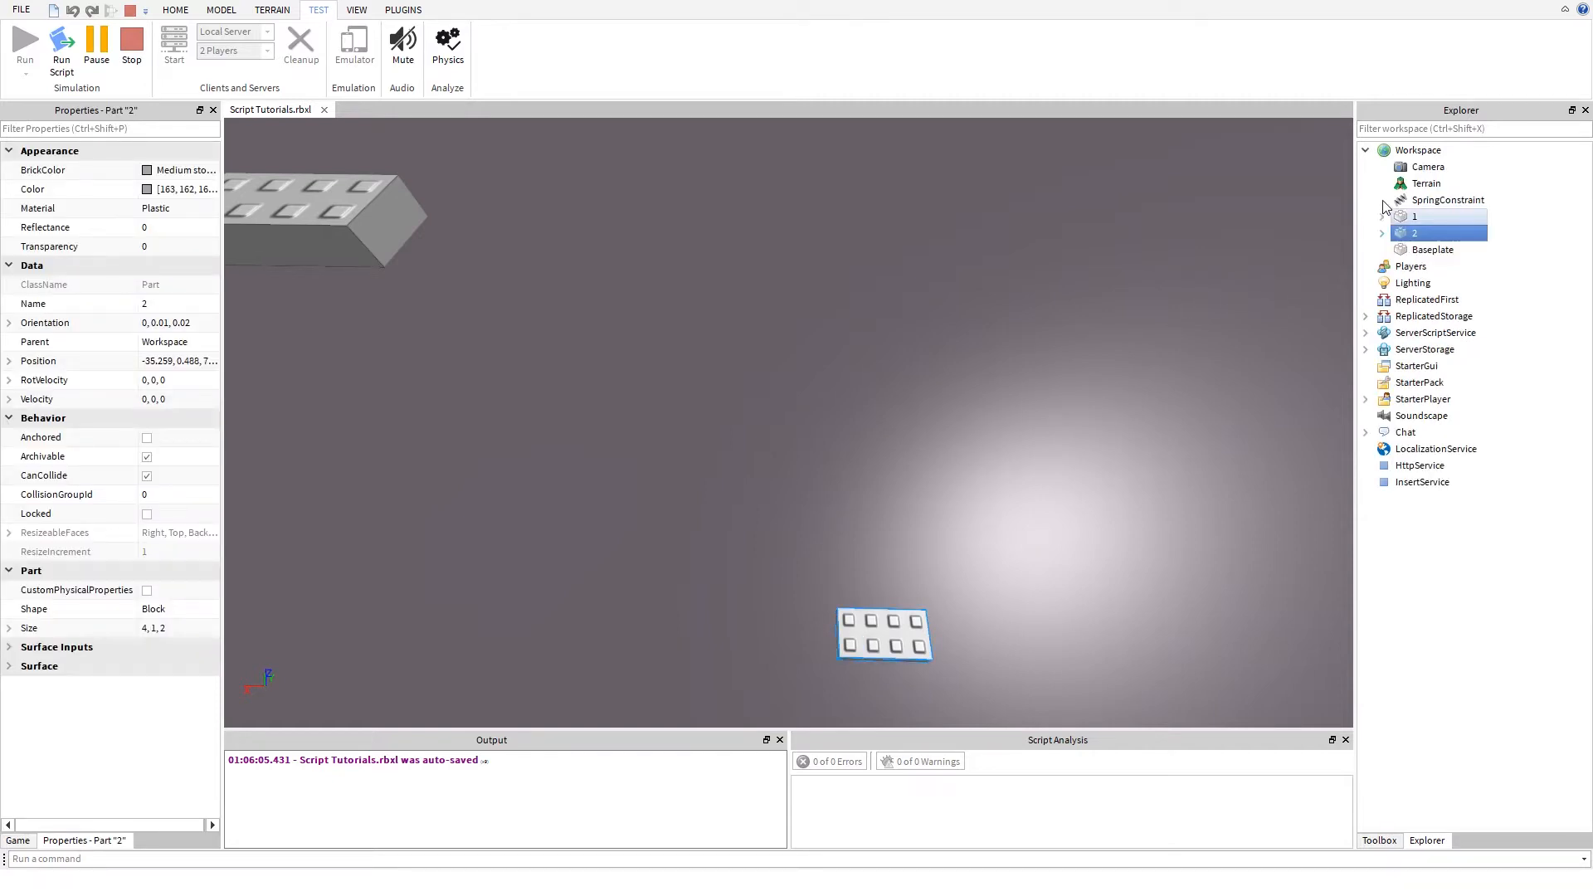
{"action": "left_click", "coordinate": [1411, 207]}
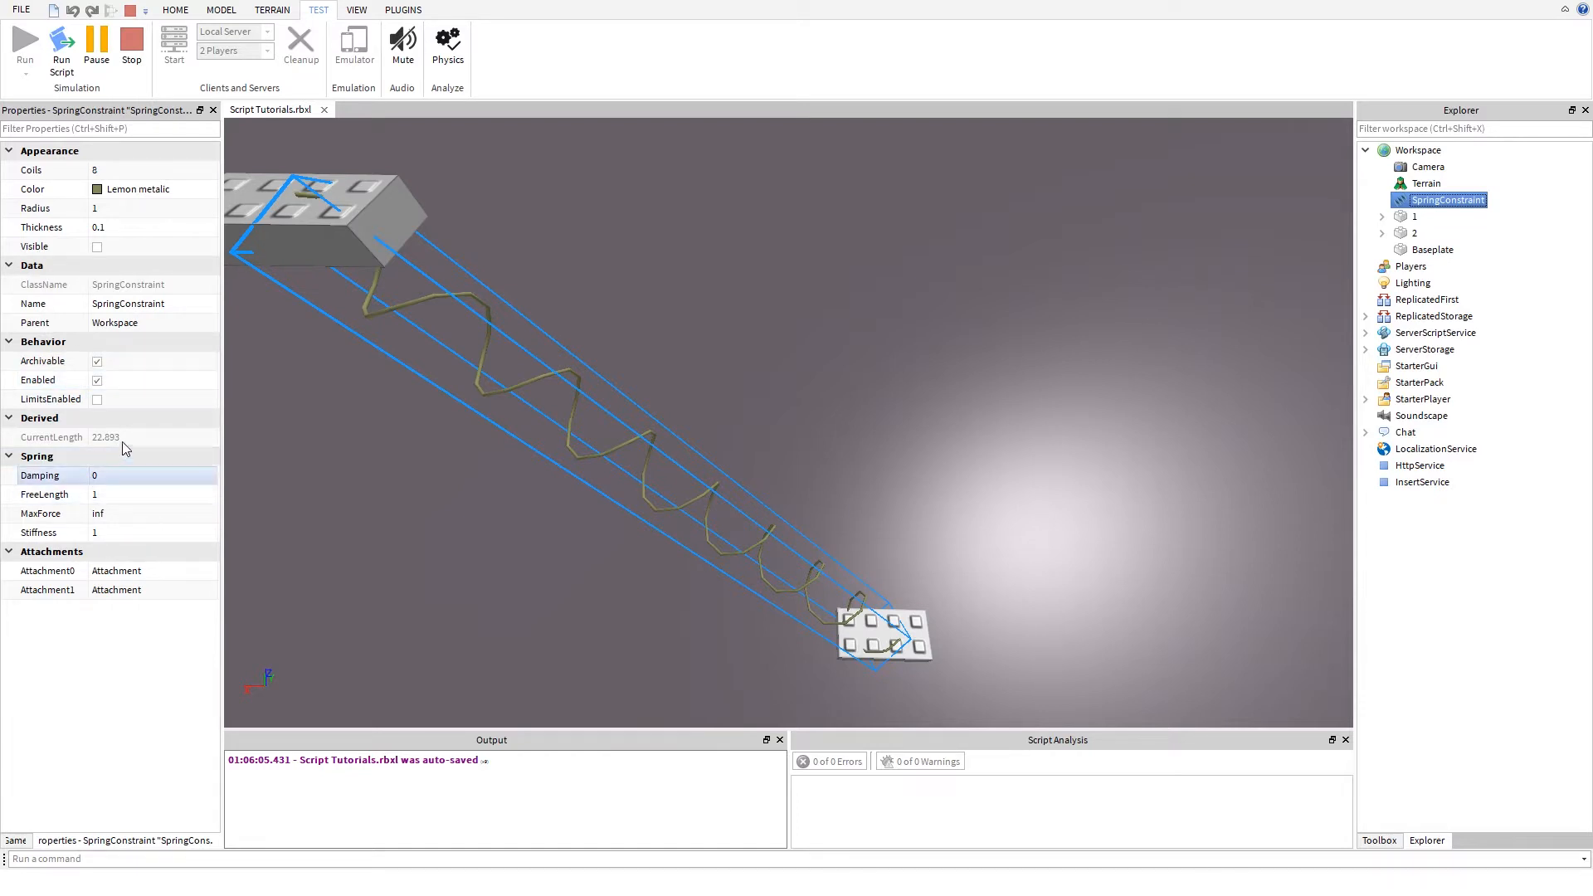
- Try a Radius of 0 on the running spring, and set it back to 1
{"action": "left_click", "coordinate": [145, 202]}
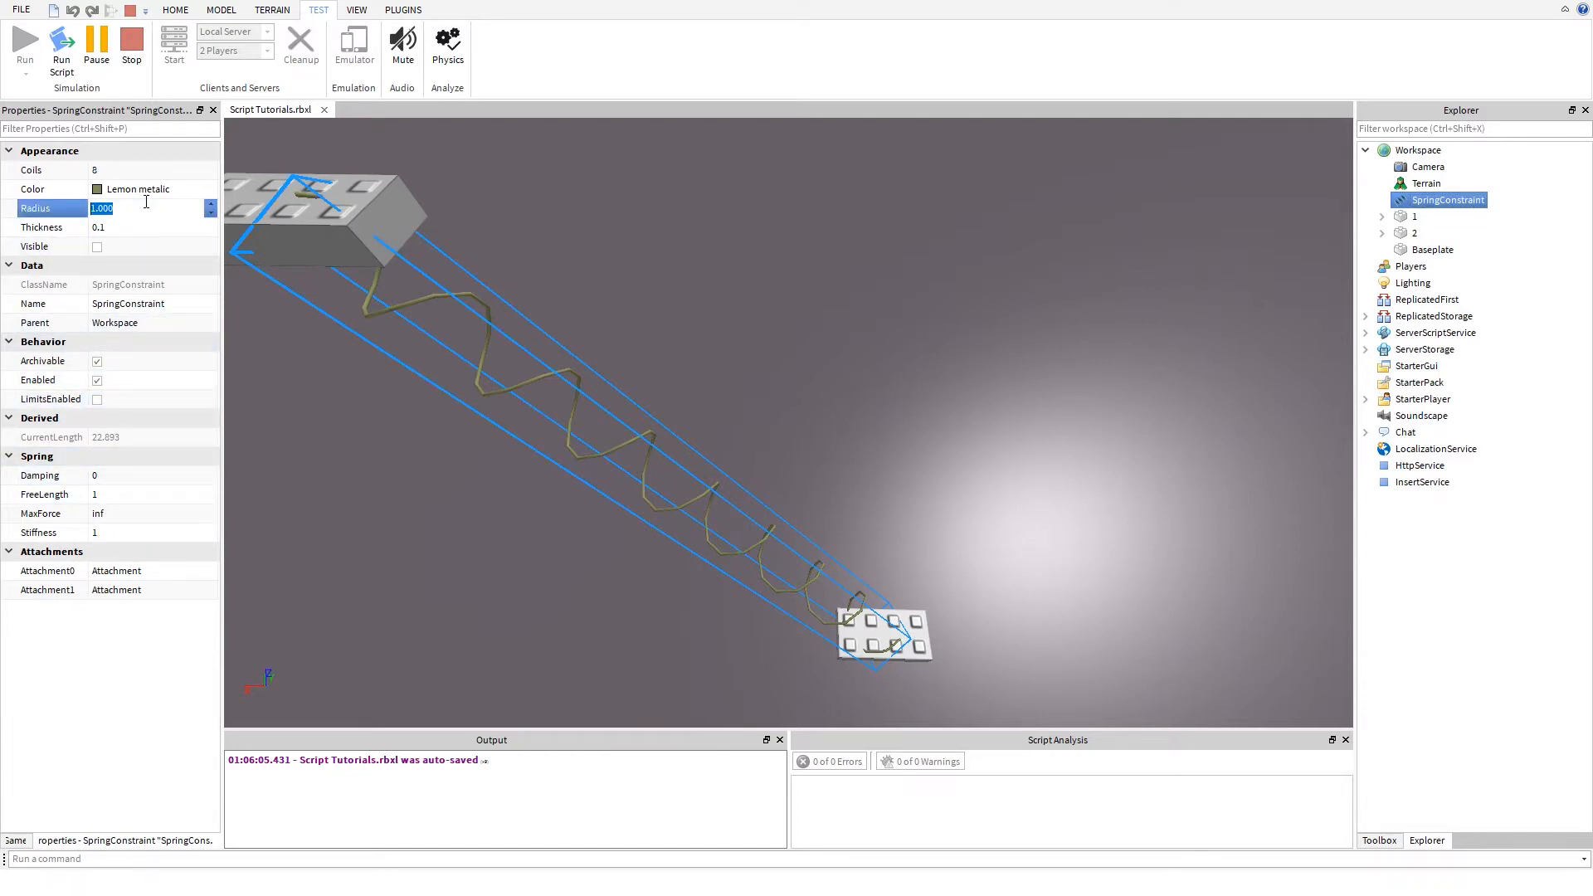
{"action": "type", "text": "0"}
{"action": "key", "text": "Return"}
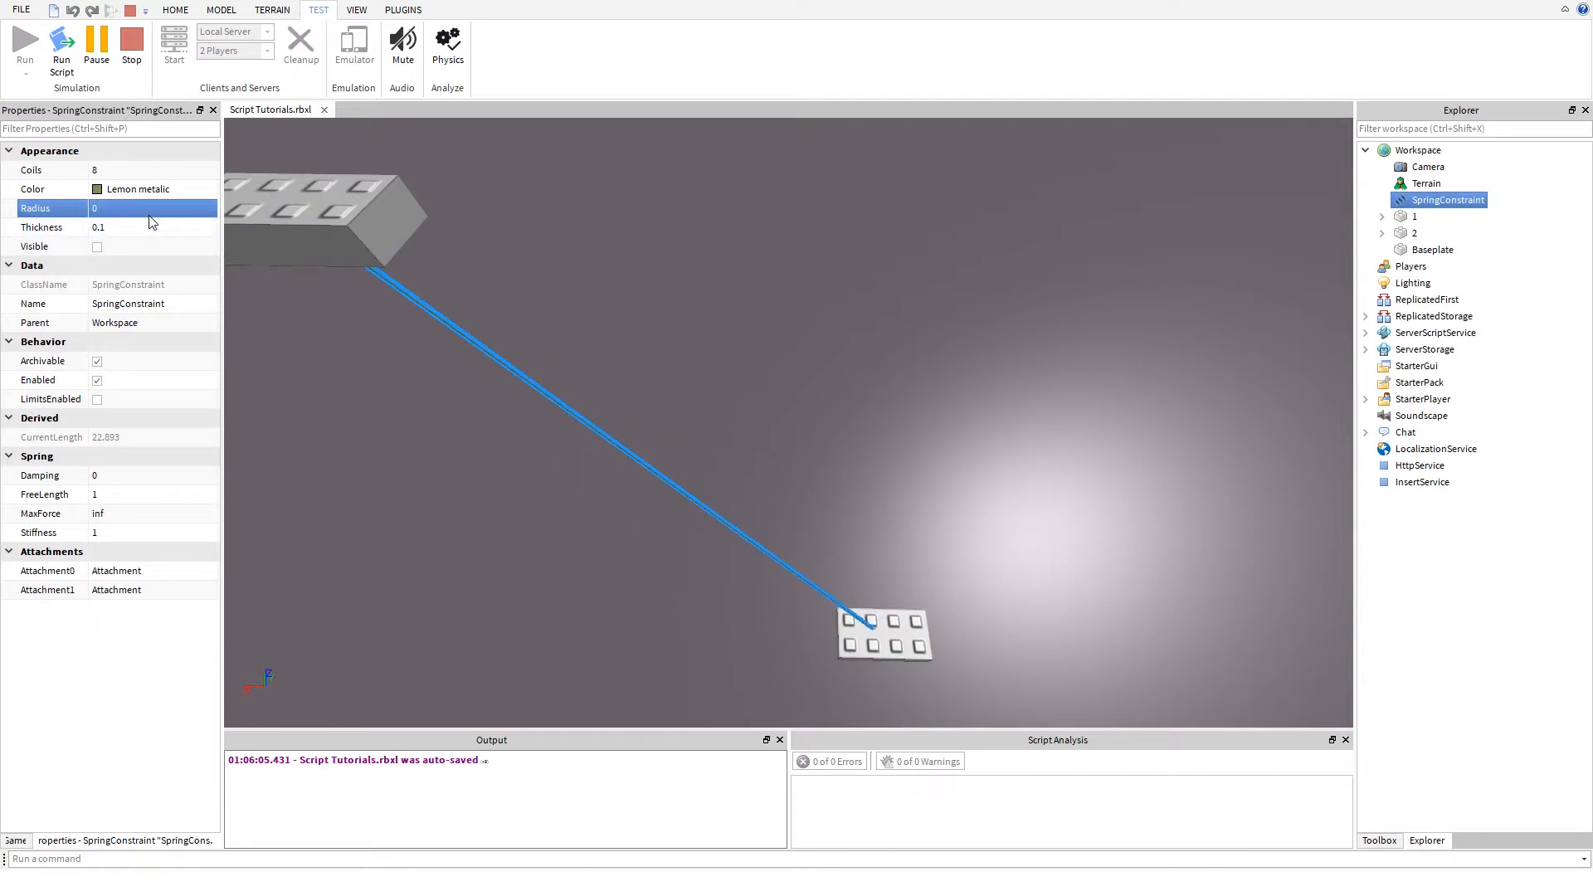
{"action": "left_click", "coordinate": [147, 214]}
{"action": "type", "text": "1"}
{"action": "key", "text": "Return"}
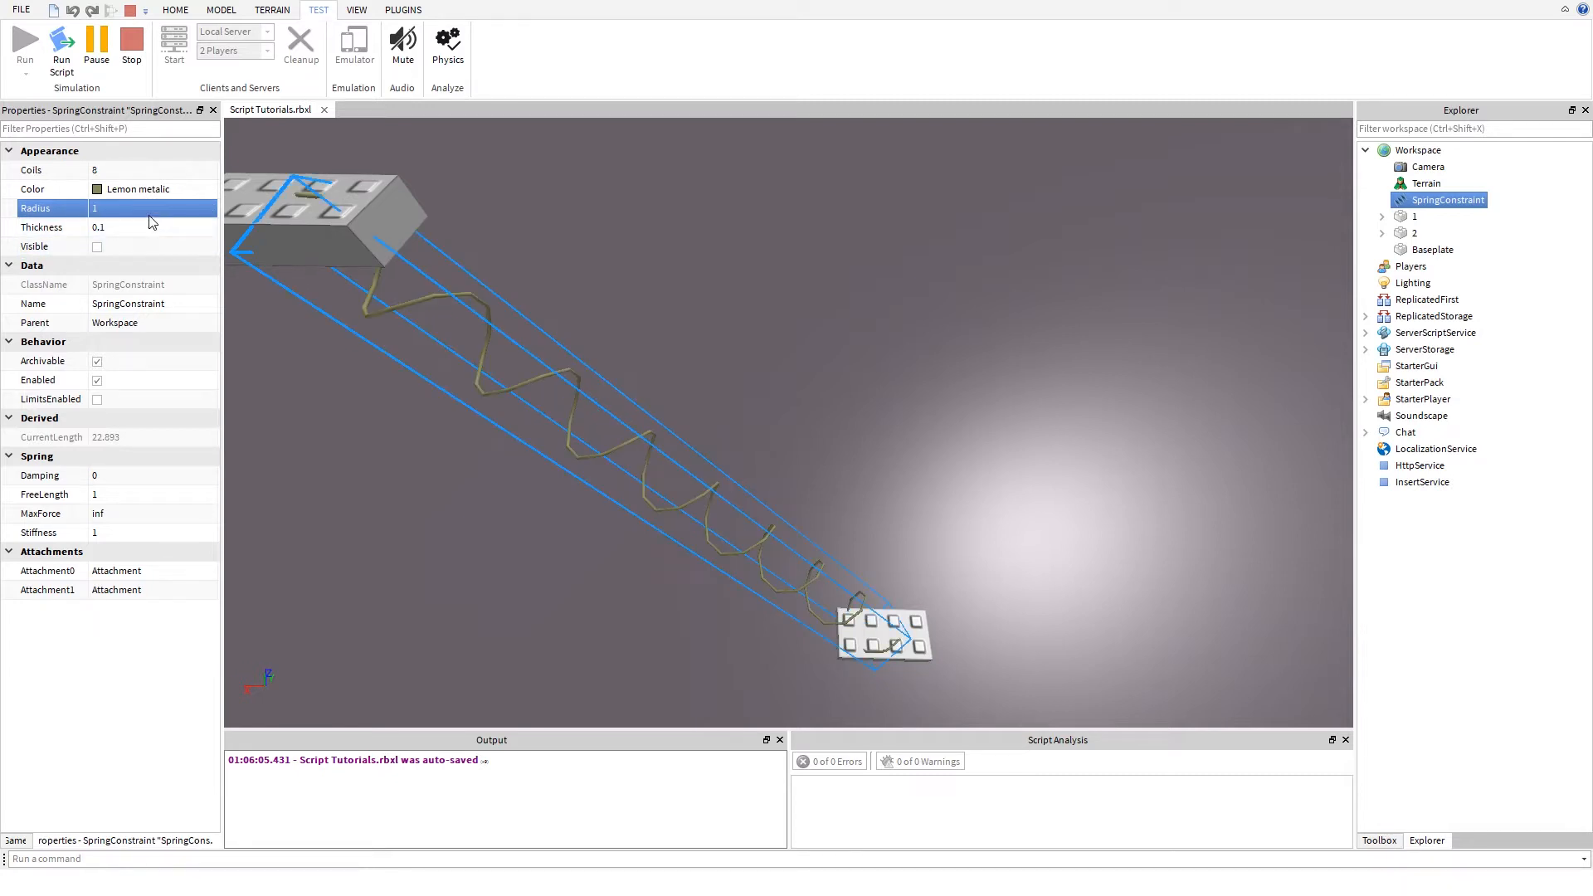
- Turn on the spring's LimitsEnabled, switch it off to compare the motion, and turn it on again
{"action": "left_click", "coordinate": [98, 400]}
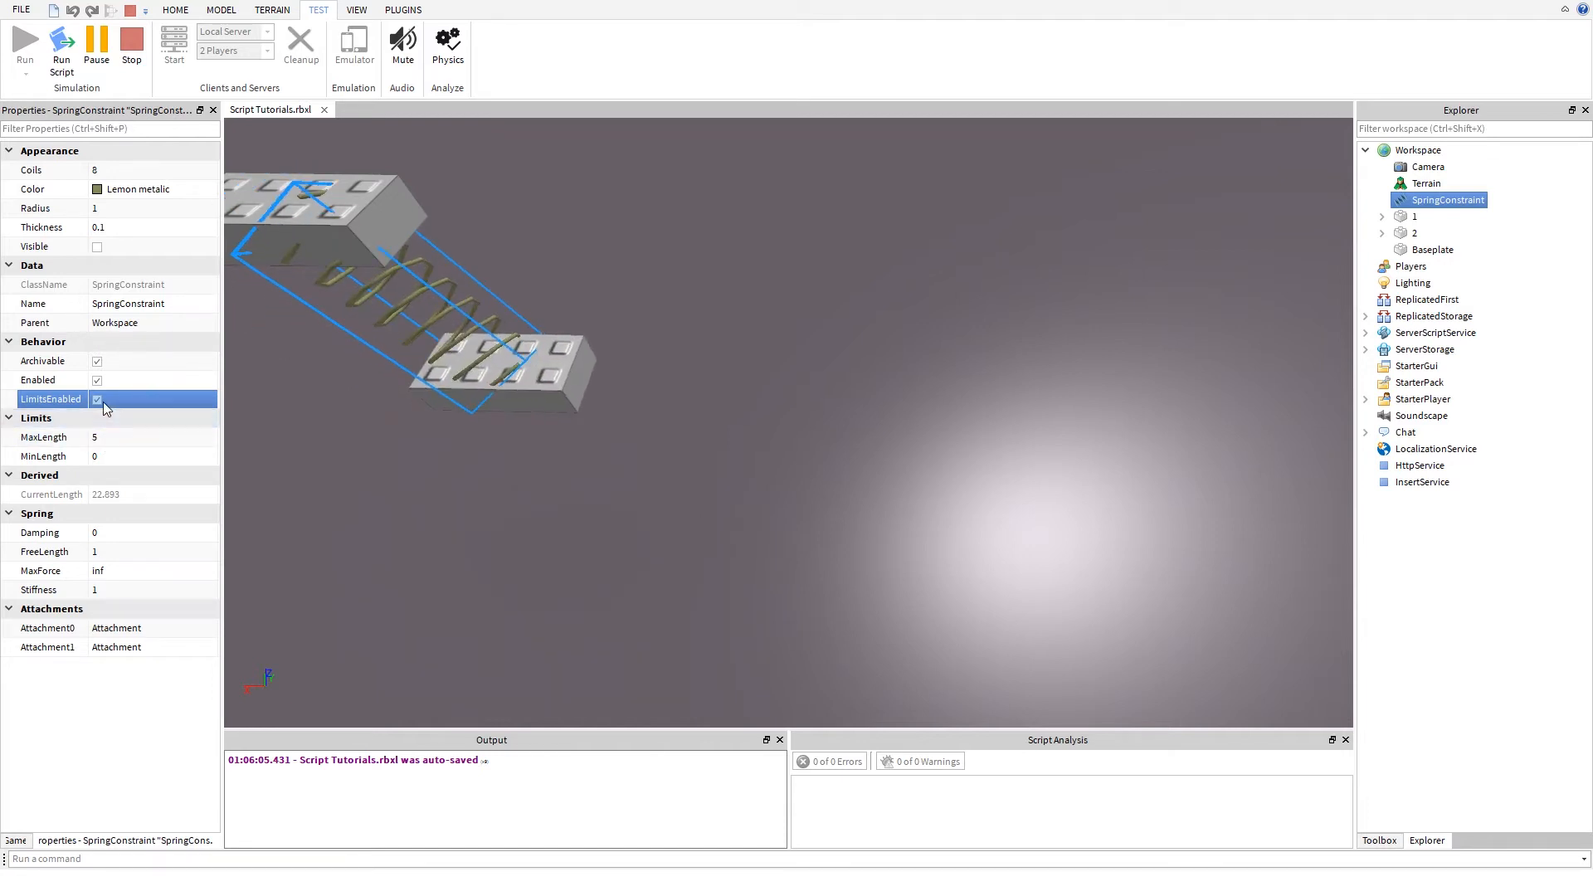
{"action": "left_click", "coordinate": [98, 400]}
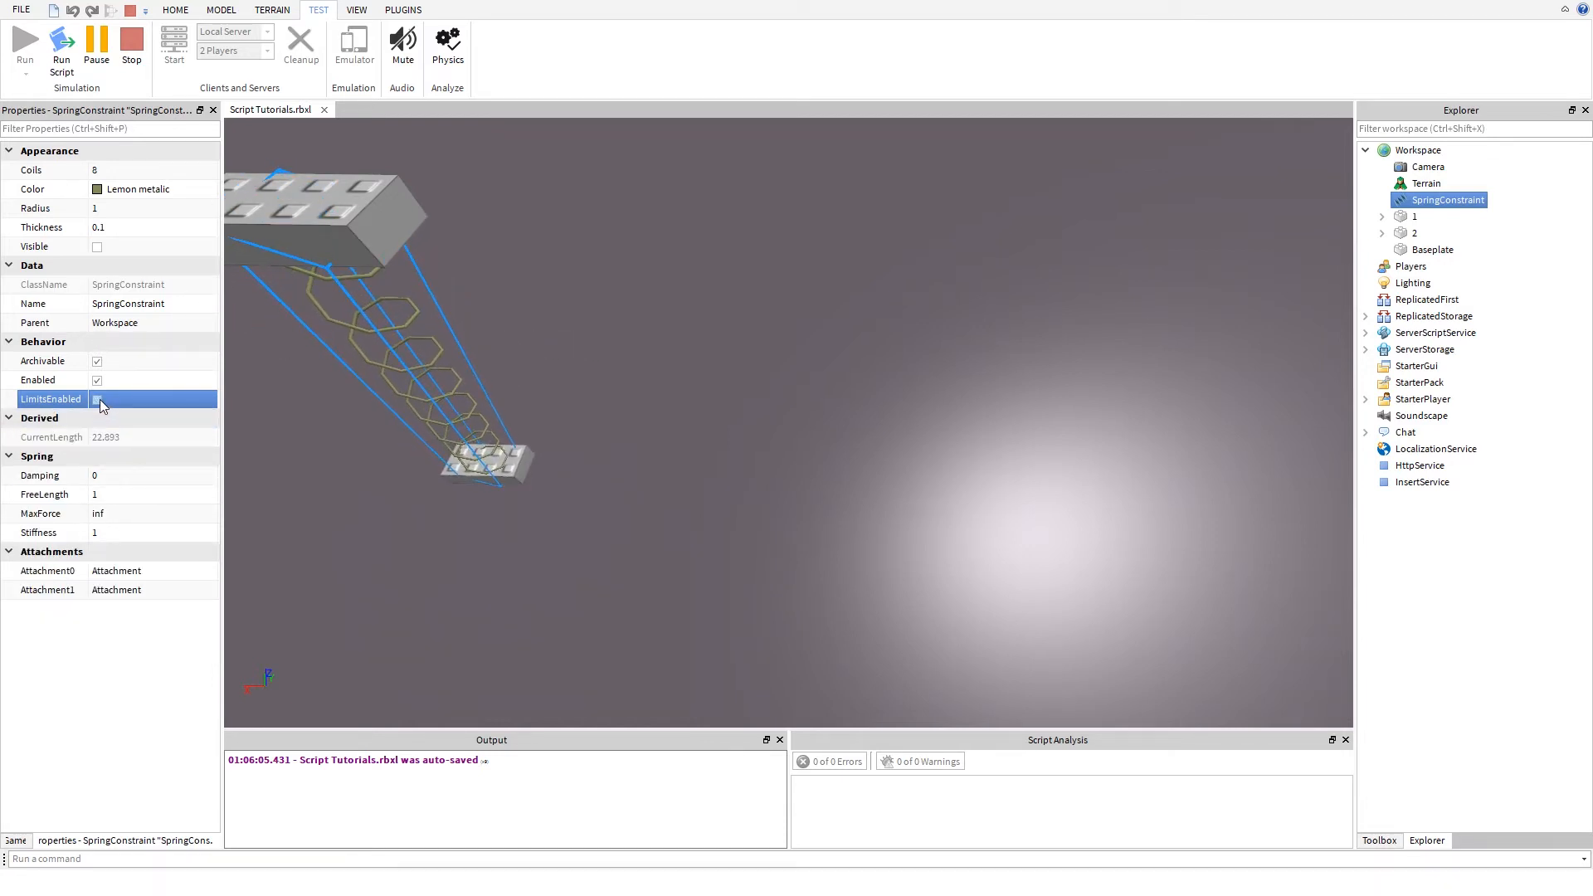
{"action": "right_click_drag", "start_coordinate": [460, 475], "coordinate": [458, 473]}
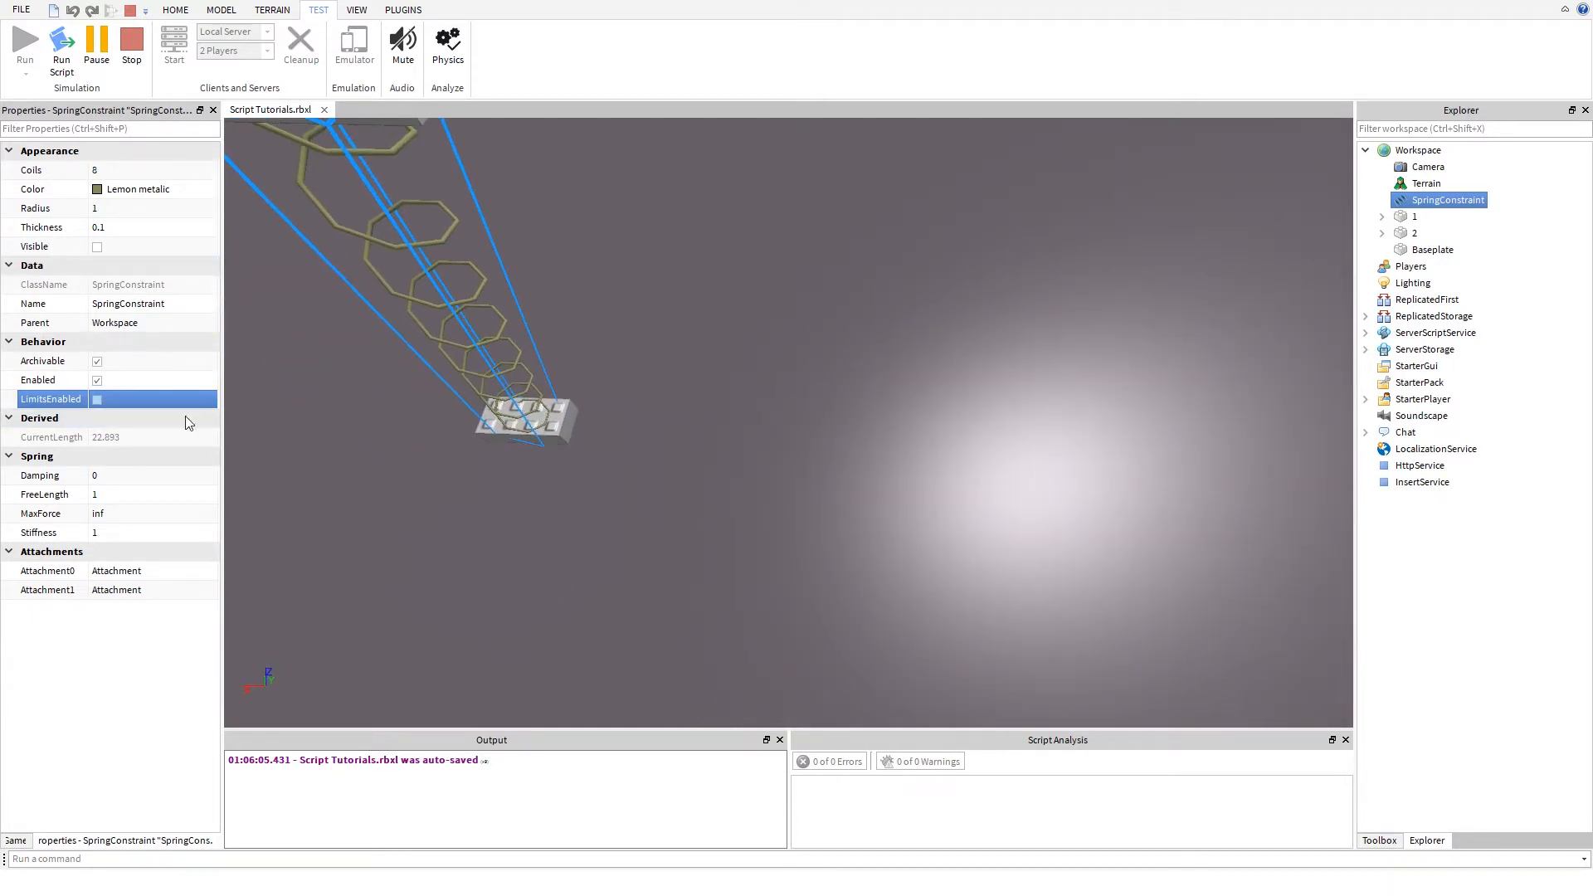
{"action": "left_click", "coordinate": [97, 401]}
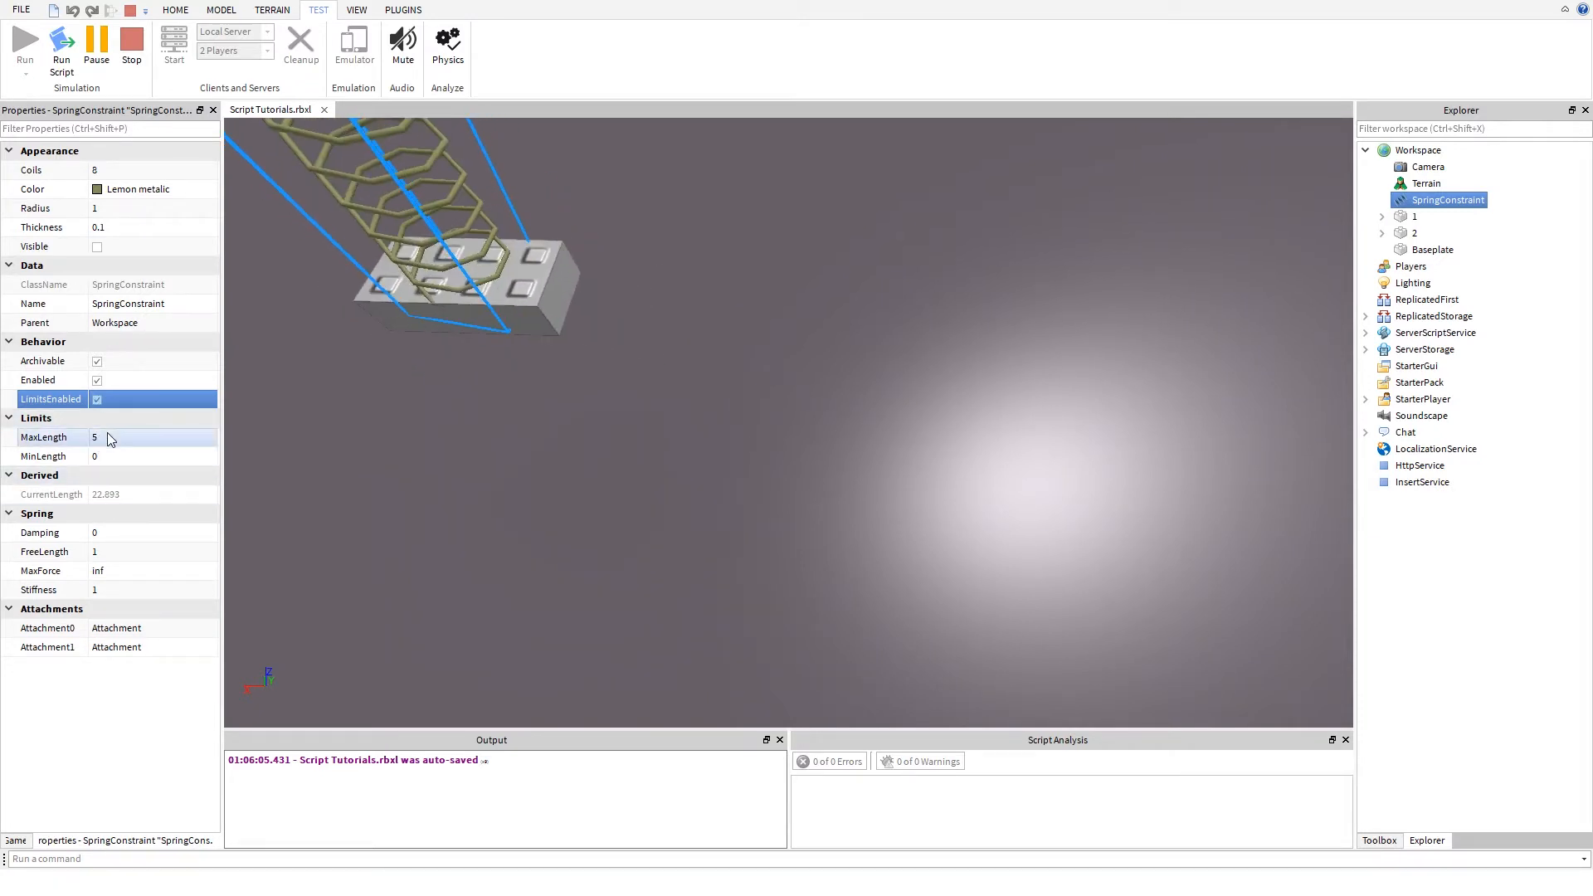
- Set the spring's MinLength to 1 and its MaxLength to 10
{"action": "left_click", "coordinate": [107, 432]}
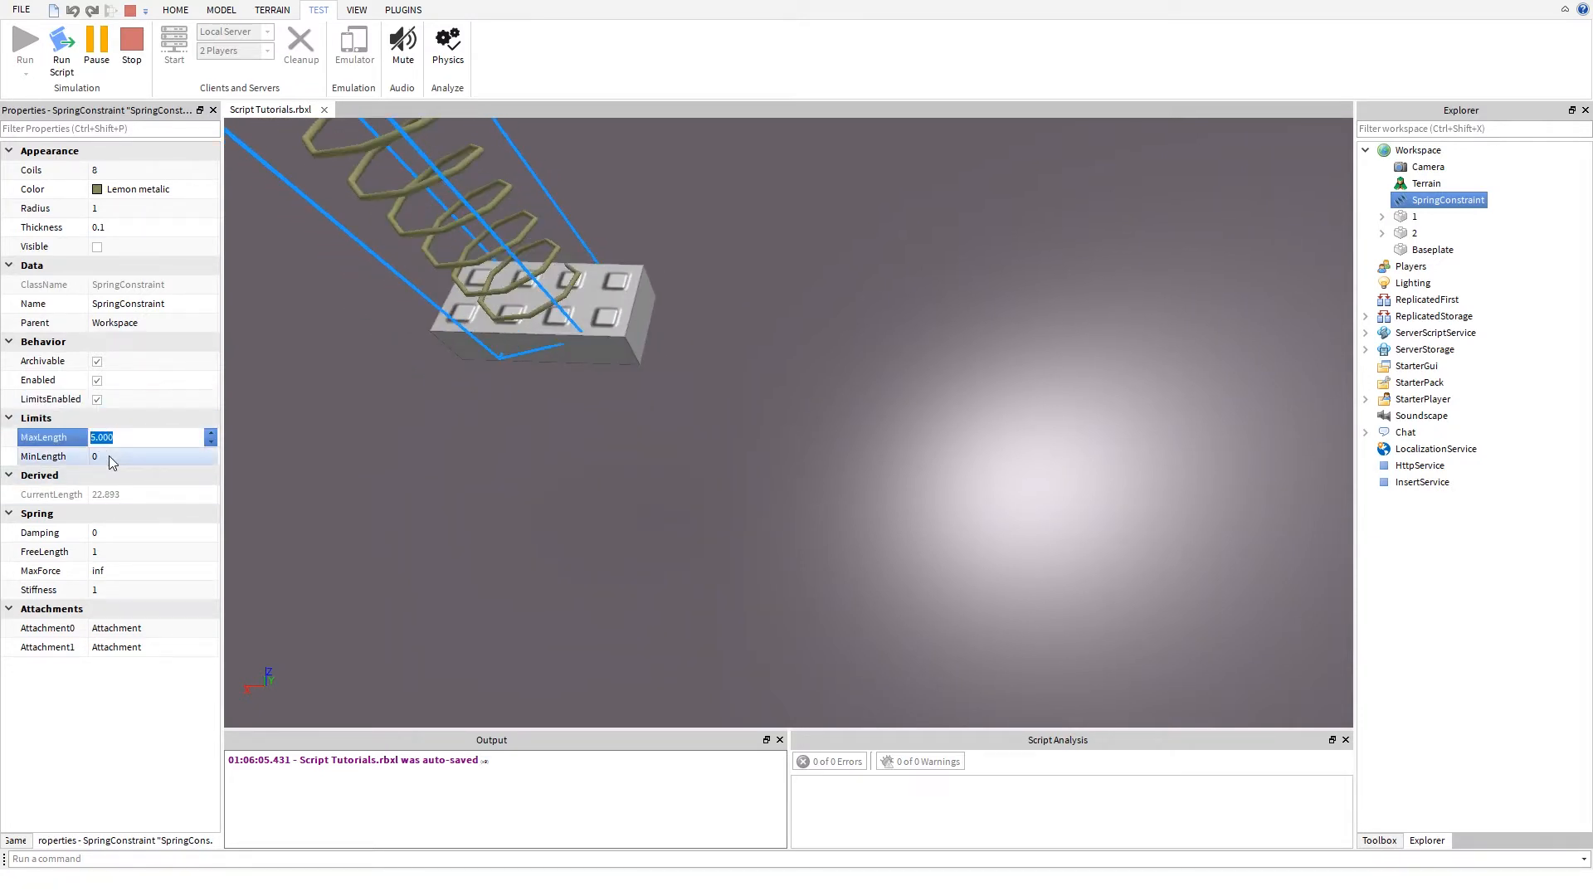
{"action": "left_click", "coordinate": [108, 455]}
{"action": "type", "text": "1"}
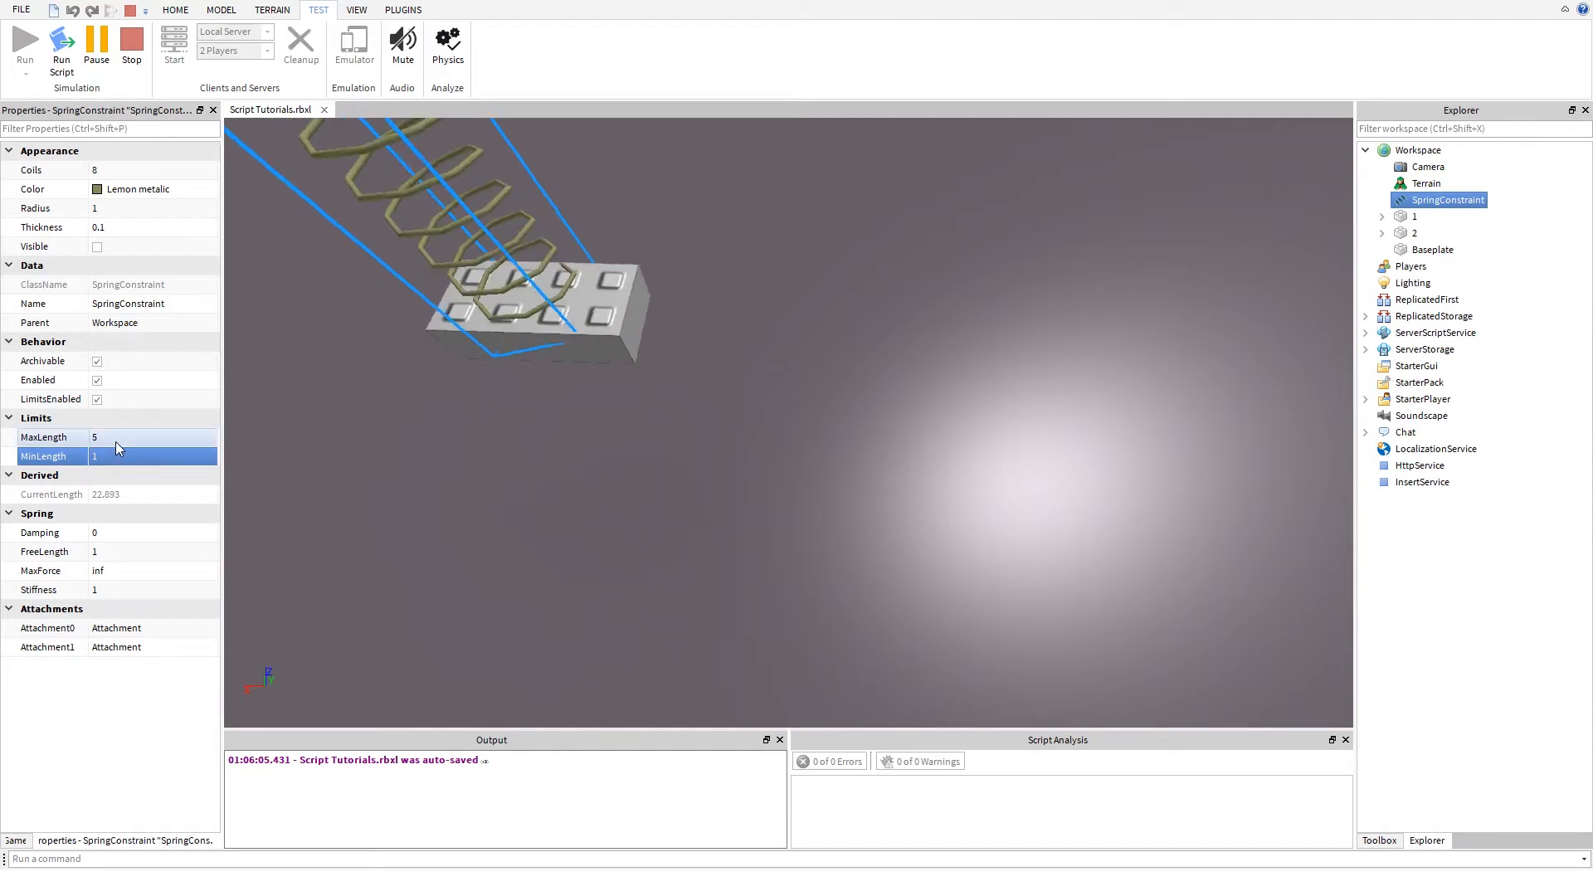
{"action": "left_click", "coordinate": [118, 438]}
{"action": "type", "text": "10"}
{"action": "key", "text": "Return"}
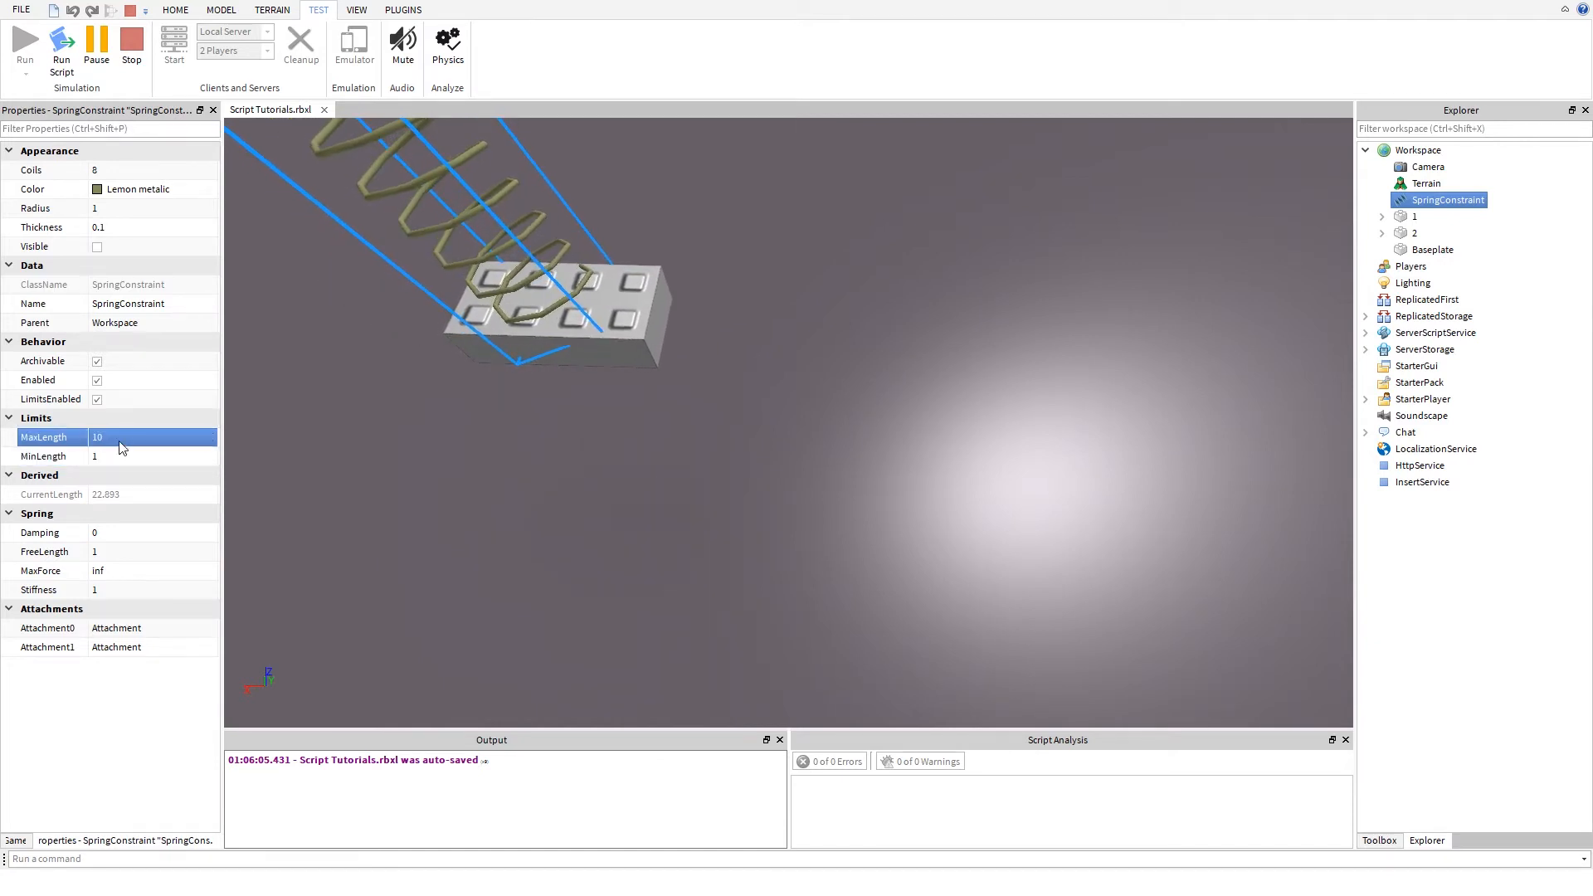
- Reduce the spring's MaxLength to 5 and view both connected parts
{"action": "left_click", "coordinate": [118, 439]}
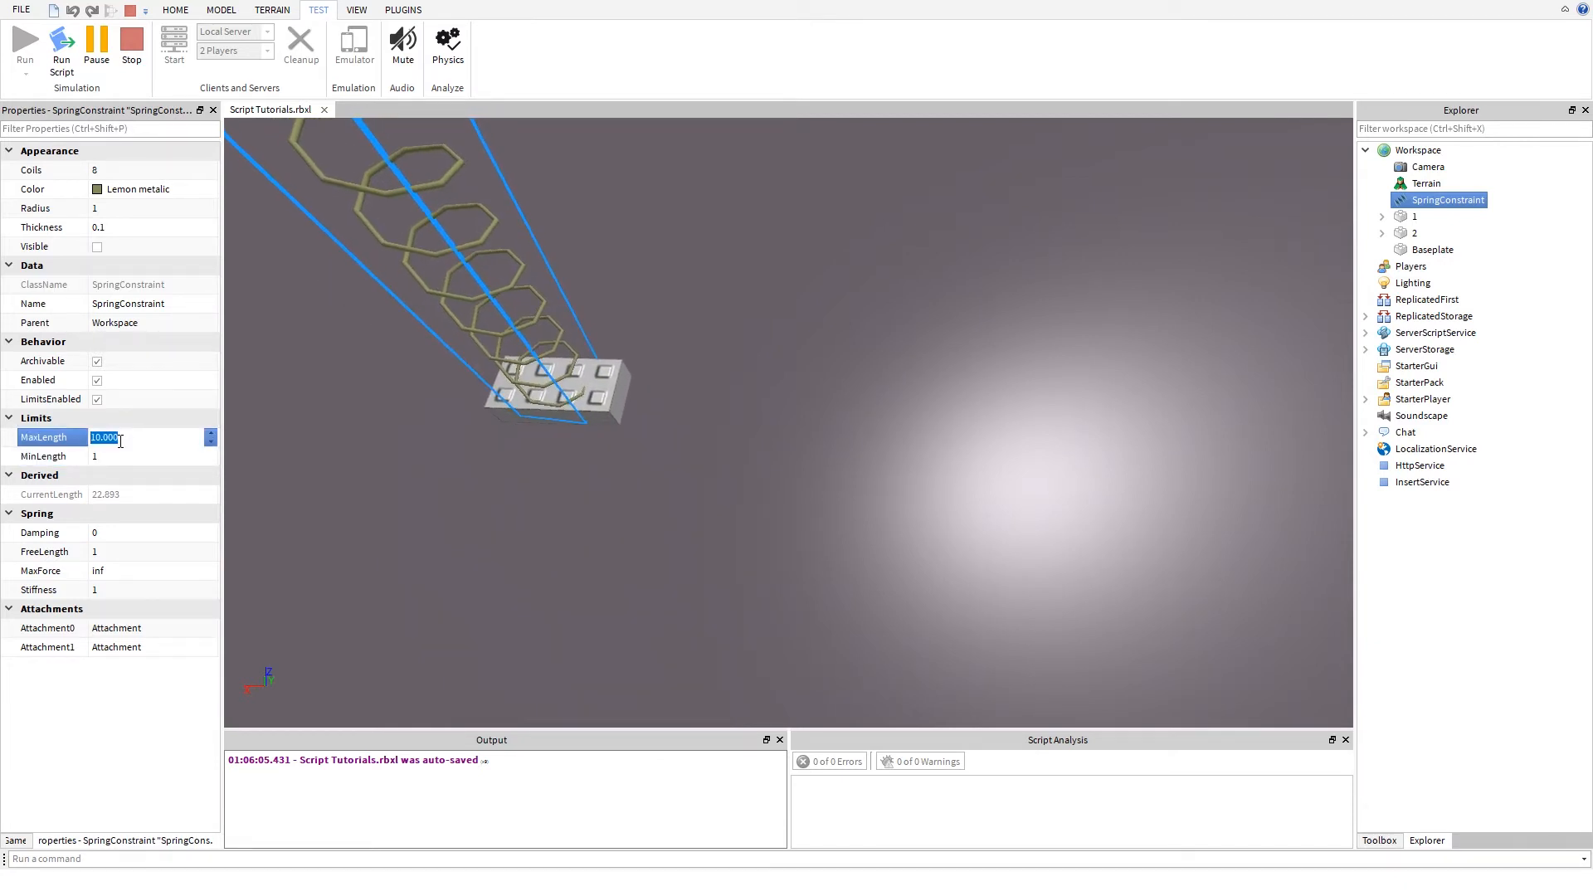
{"action": "type", "text": "5"}
{"action": "key", "text": "Return"}
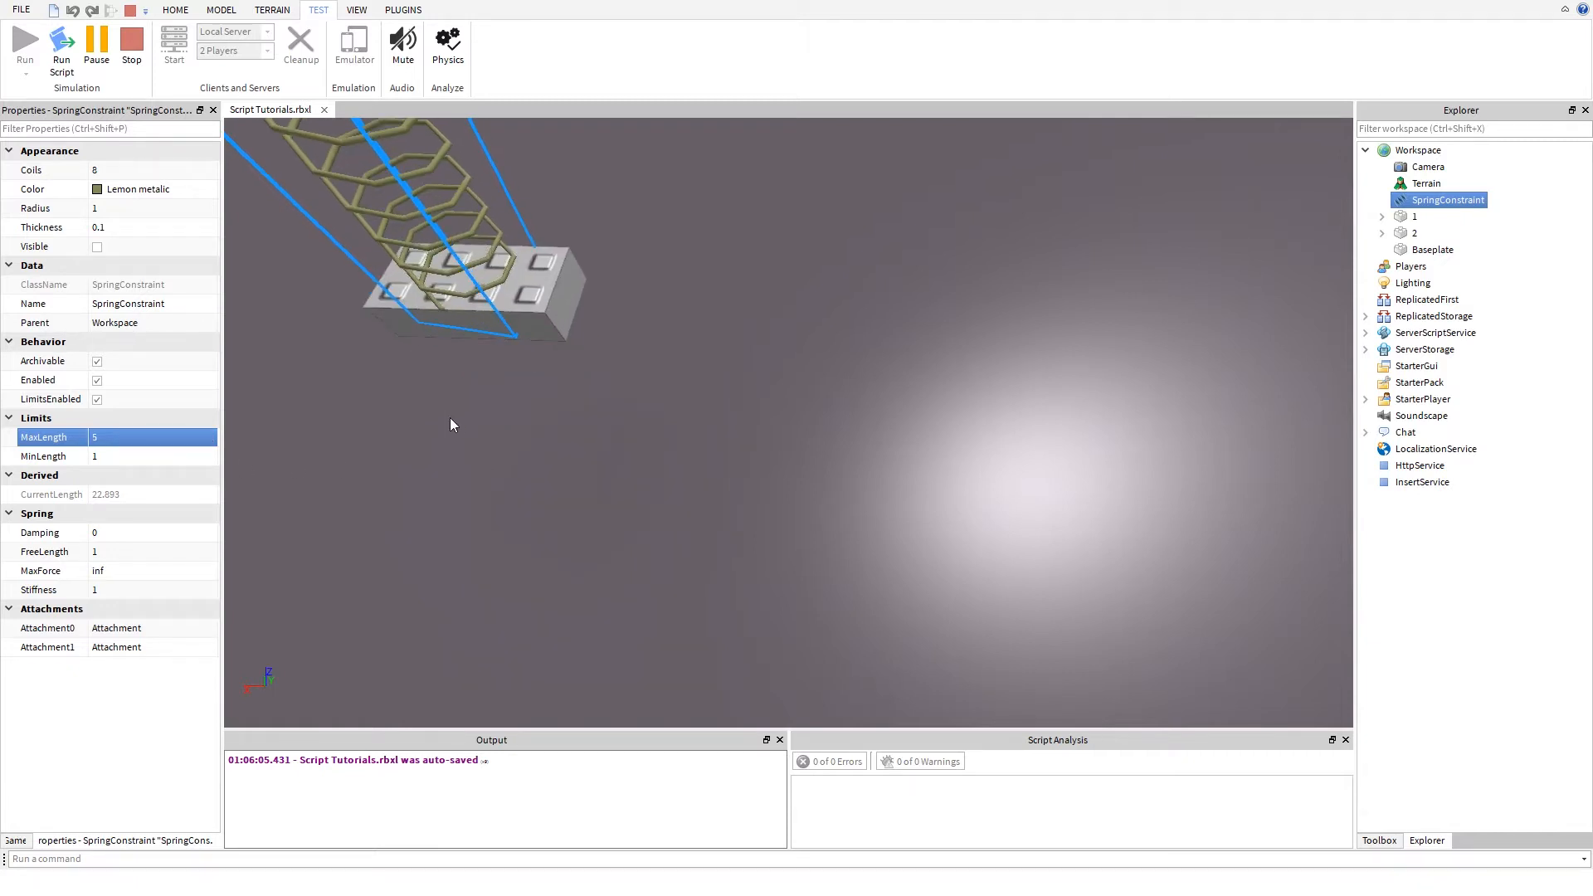
{"action": "right_click_drag", "start_coordinate": [495, 482], "coordinate": [450, 417]}
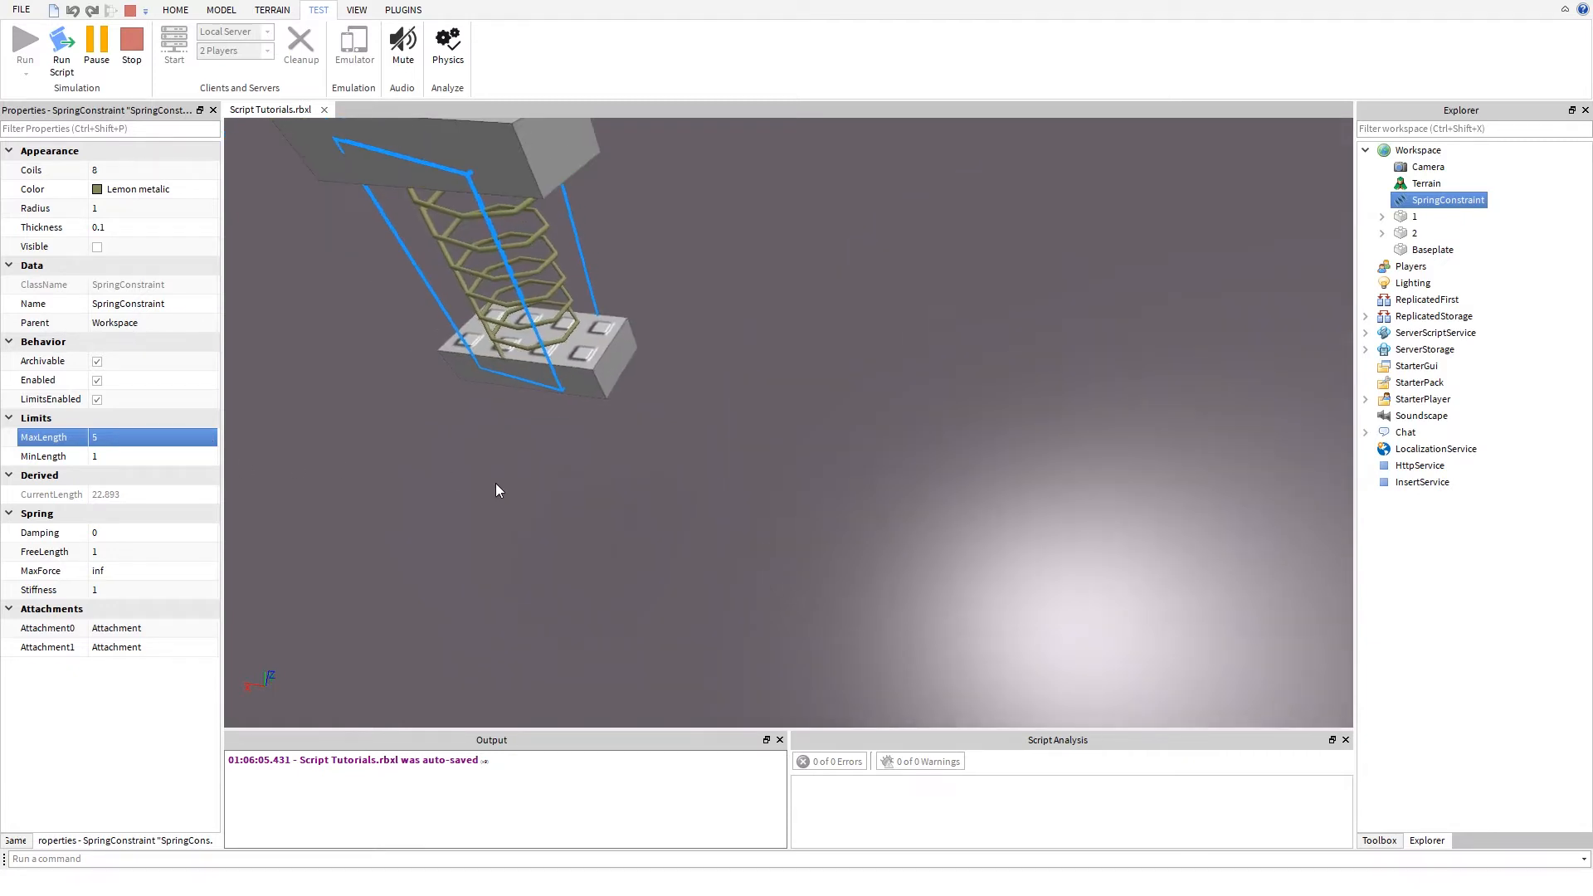
- Set the spring's FreeLength to 0.1
{"action": "left_click", "coordinate": [130, 547]}
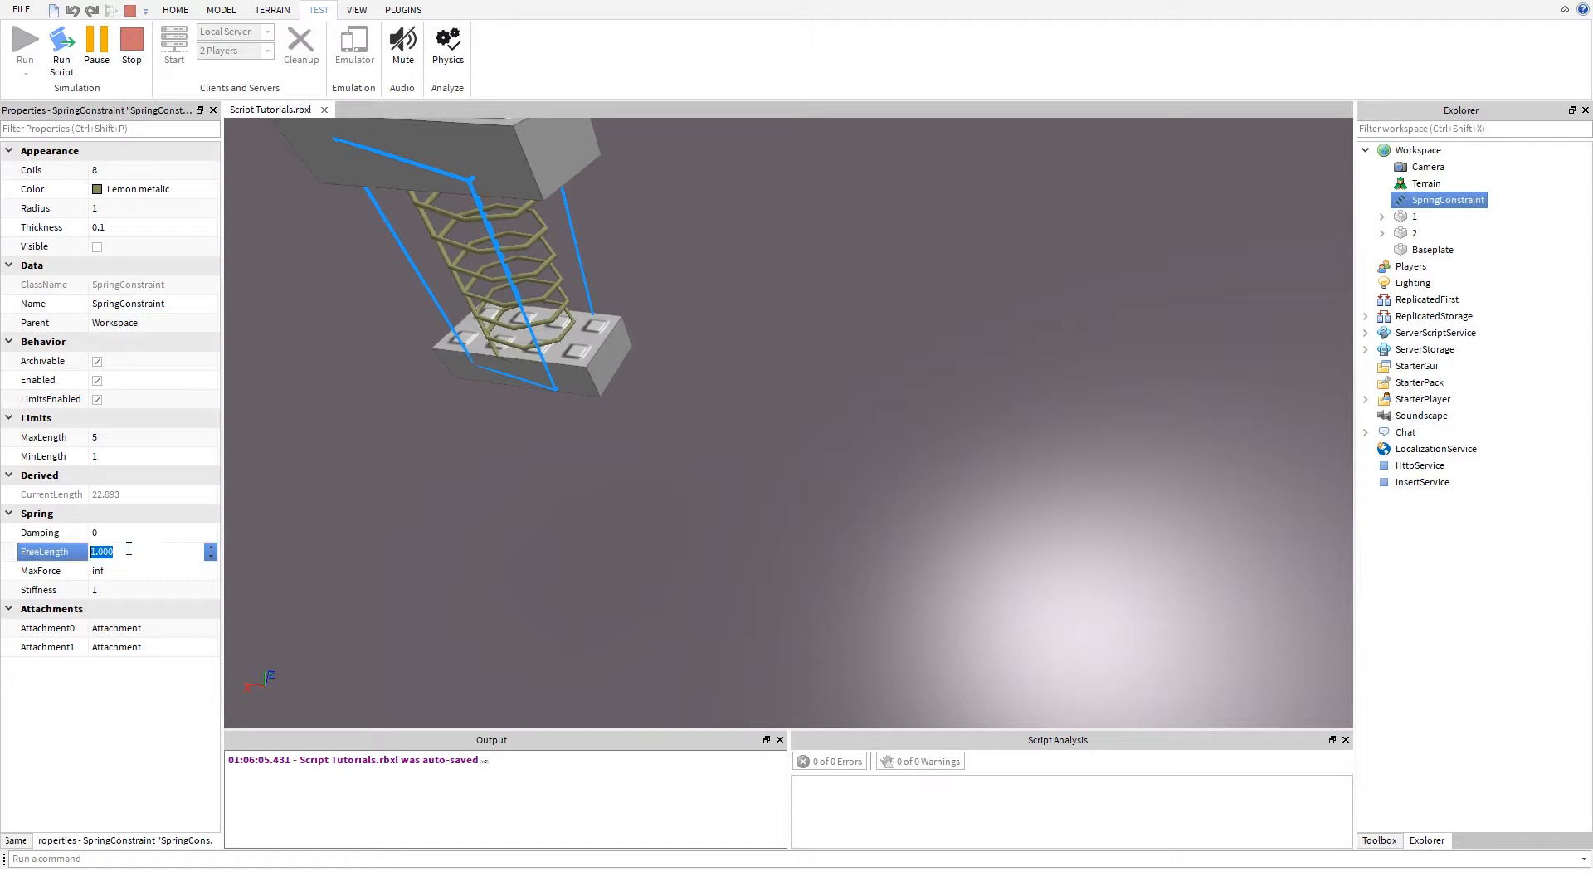
{"action": "type", "text": "0.1"}
{"action": "key", "text": "Return"}
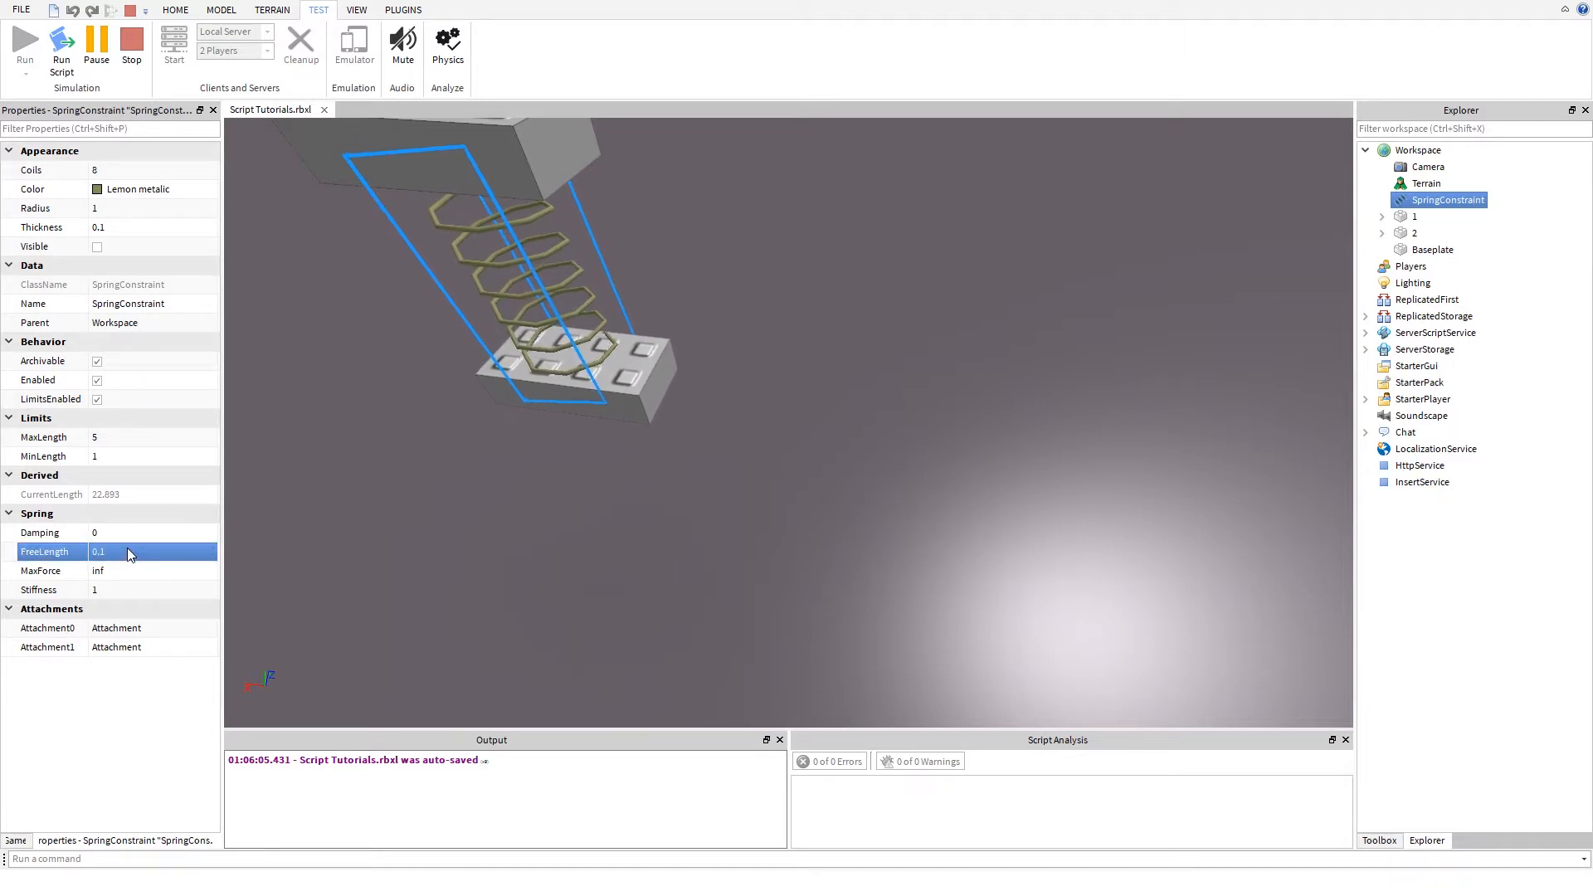
- Try a Stiffness of 100 on the spring, change it to 0, and watch how the hanging part behaves
{"action": "left_click", "coordinate": [131, 594]}
{"action": "type", "text": "100"}
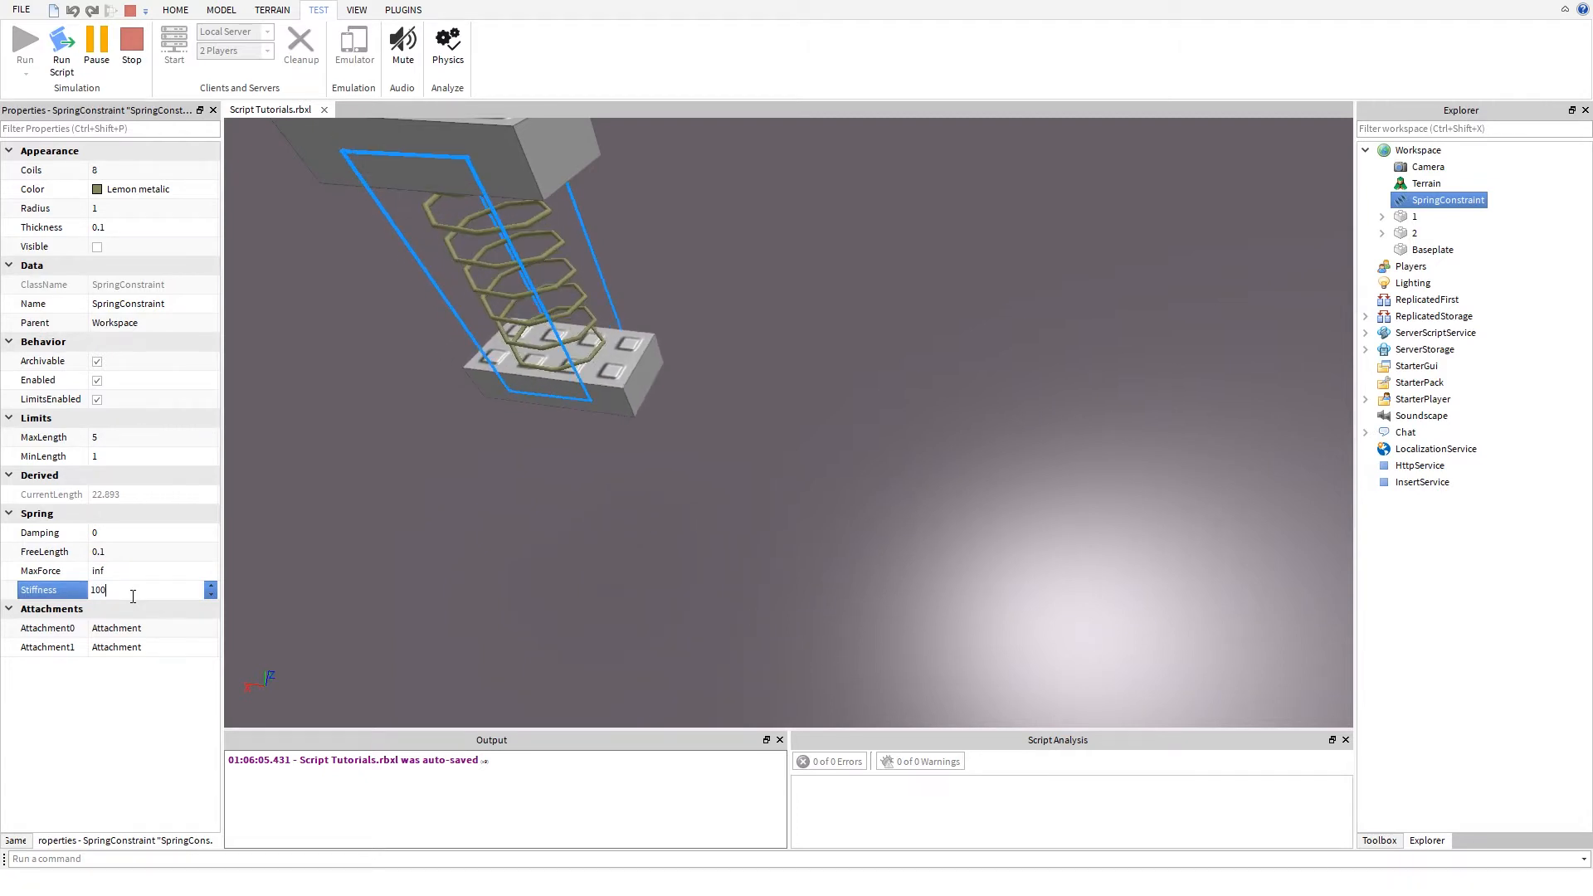
{"action": "key", "text": "Return"}
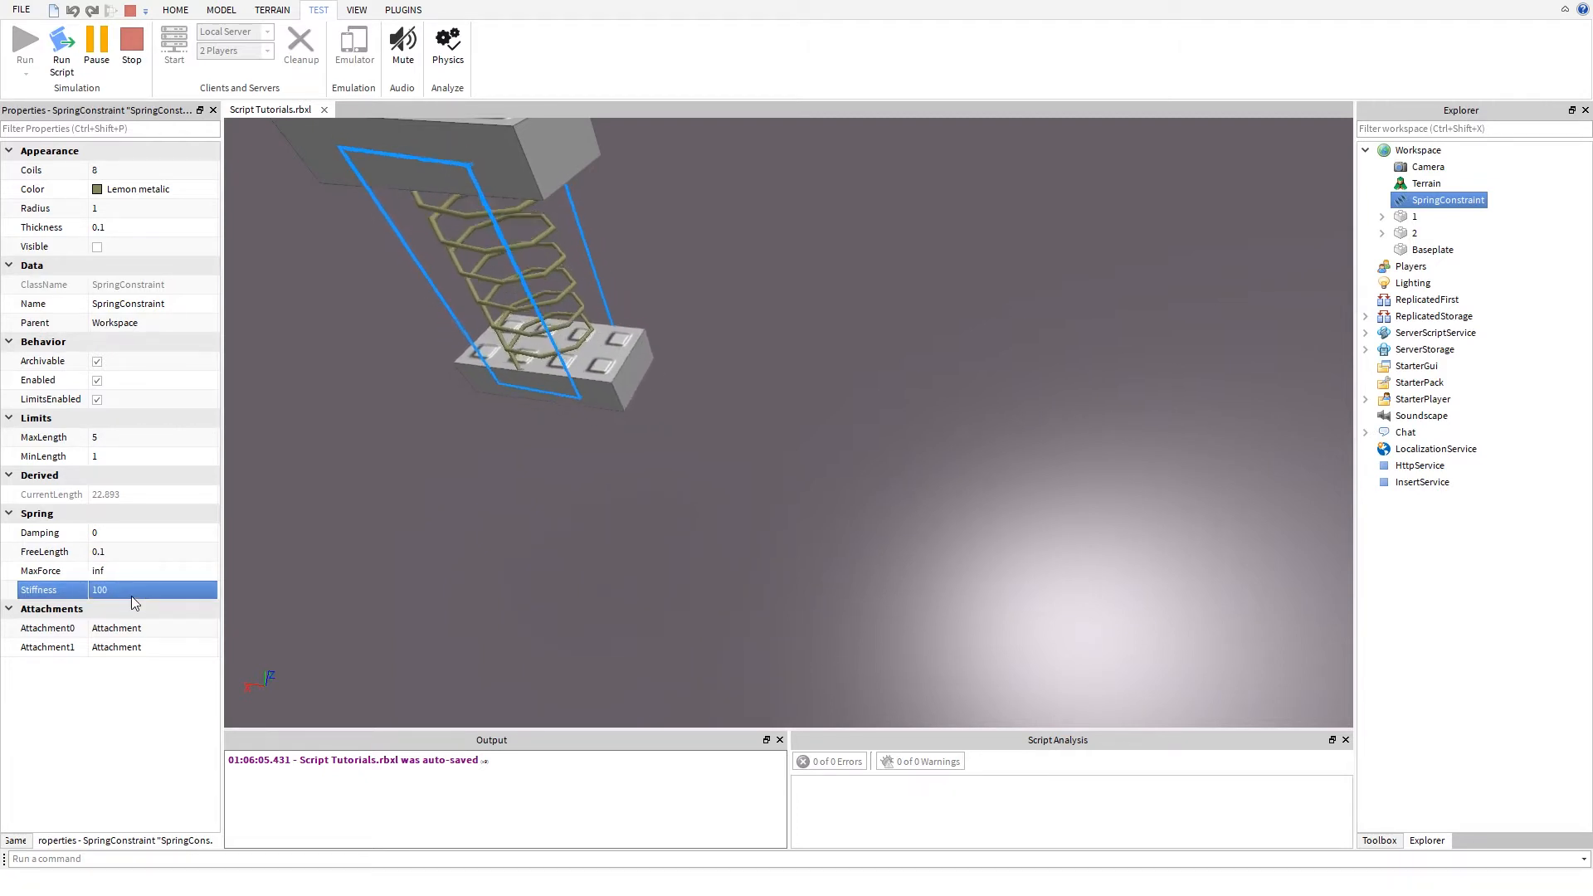
{"action": "type", "text": "0"}
{"action": "key", "text": "Return"}
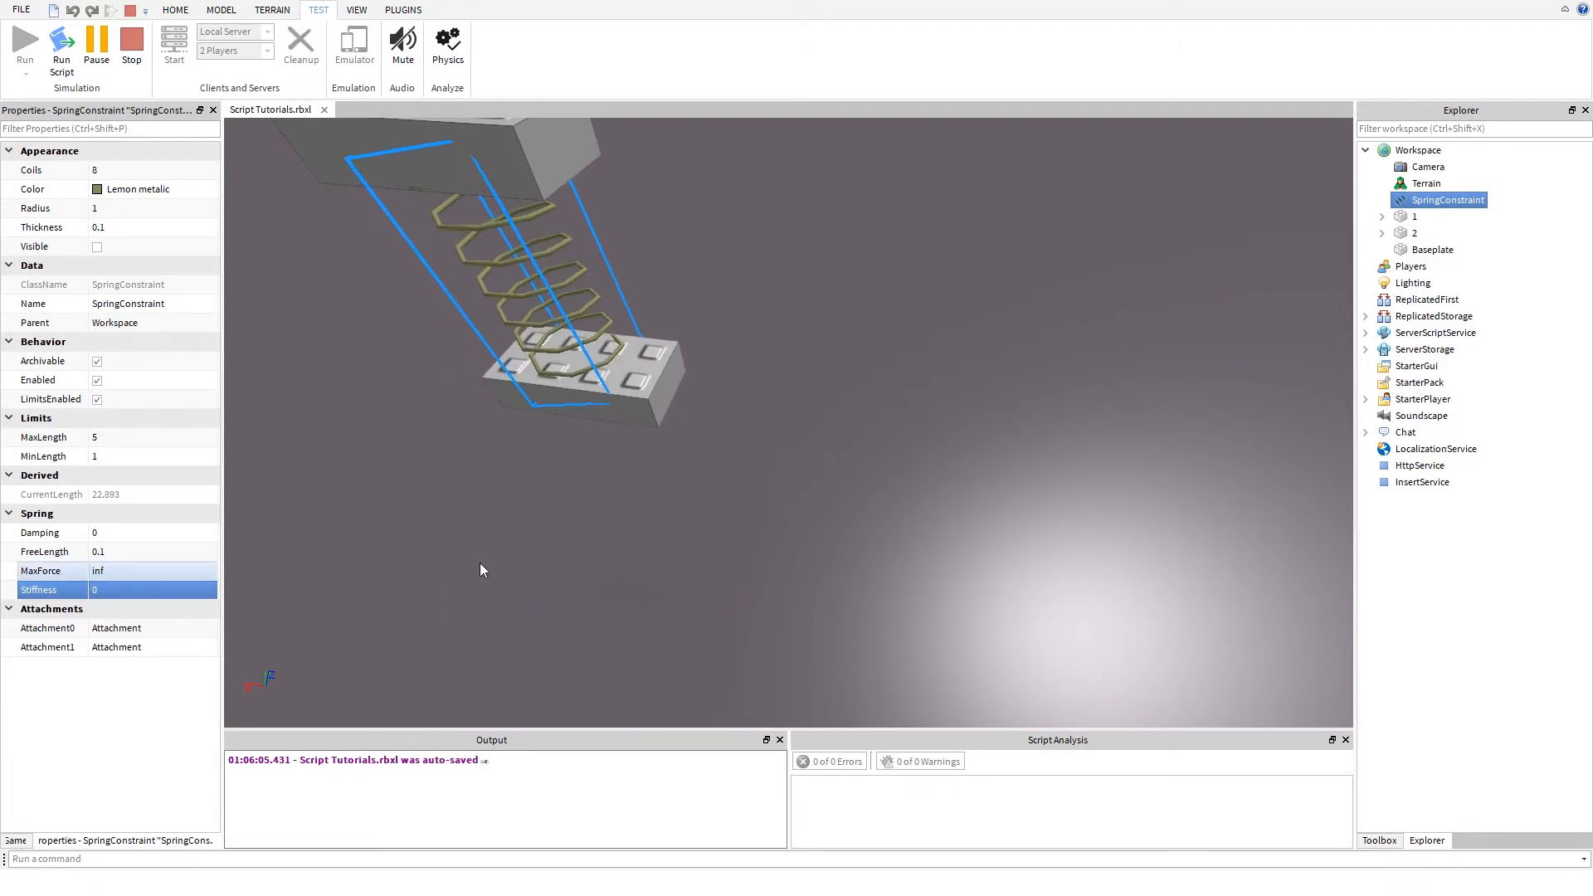
{"action": "right_click_drag", "start_coordinate": [480, 562], "coordinate": [489, 520]}
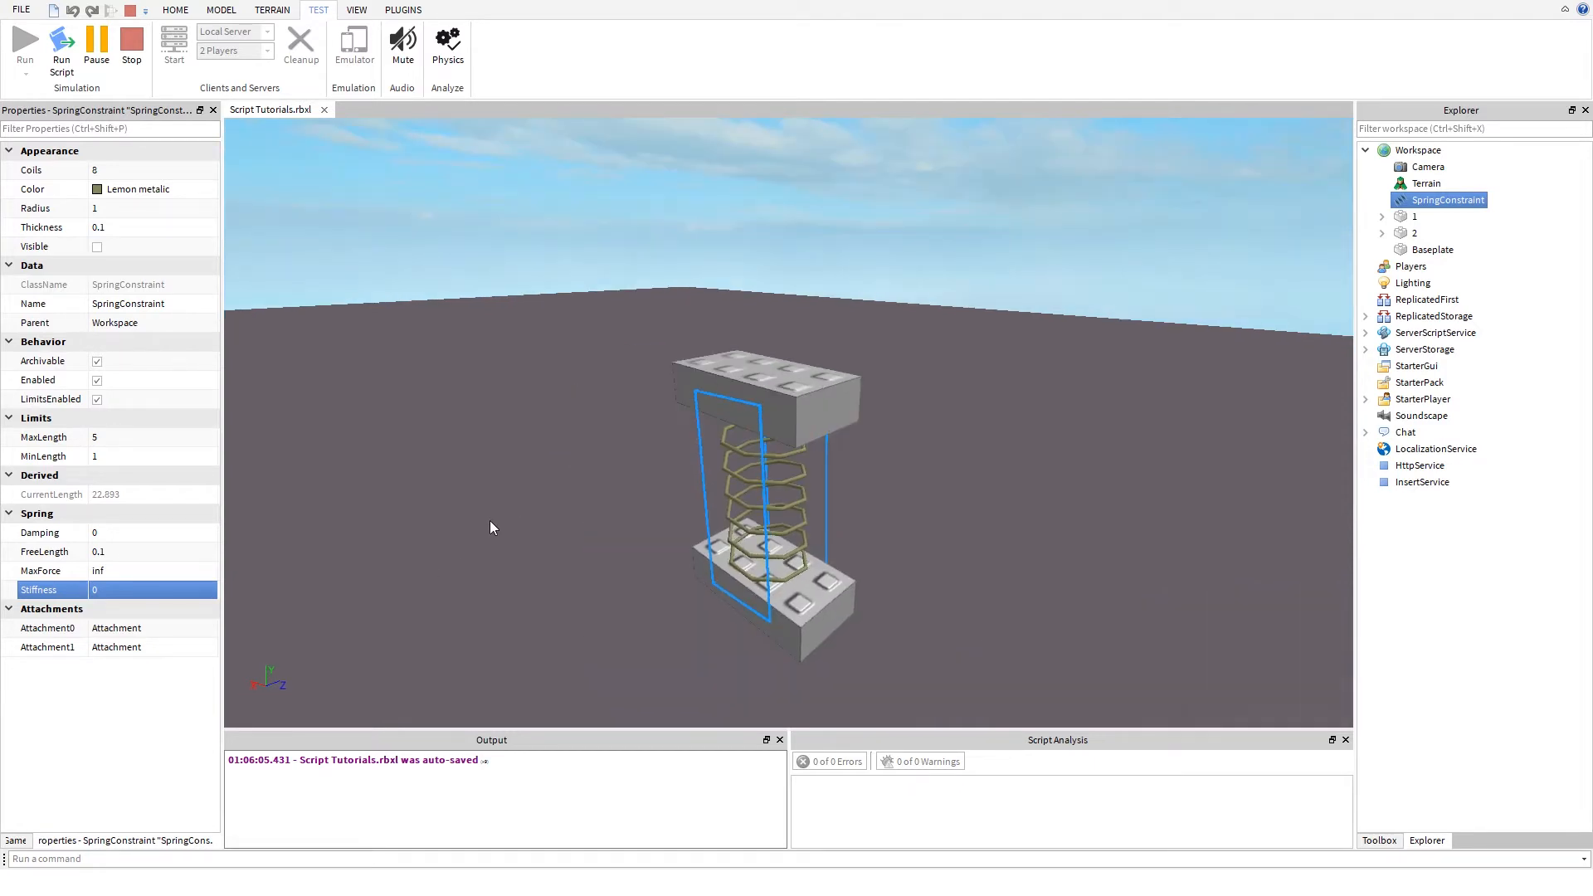
- Stop the simulation and delete the SpringConstraint from the Workspace
{"action": "left_click", "coordinate": [134, 57]}
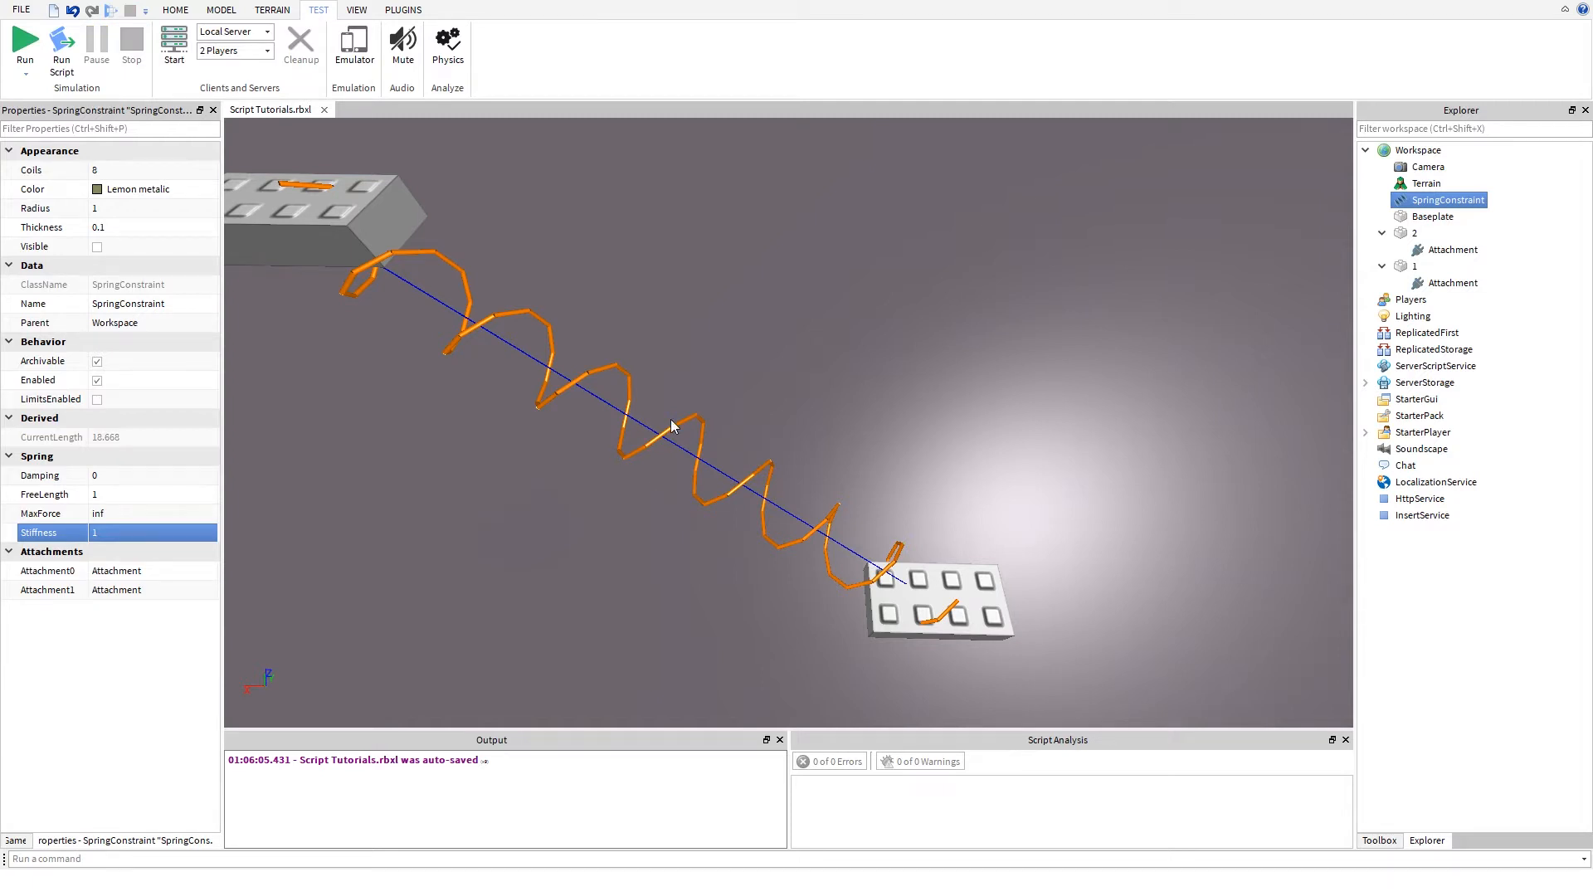
{"action": "left_click", "coordinate": [1429, 265]}
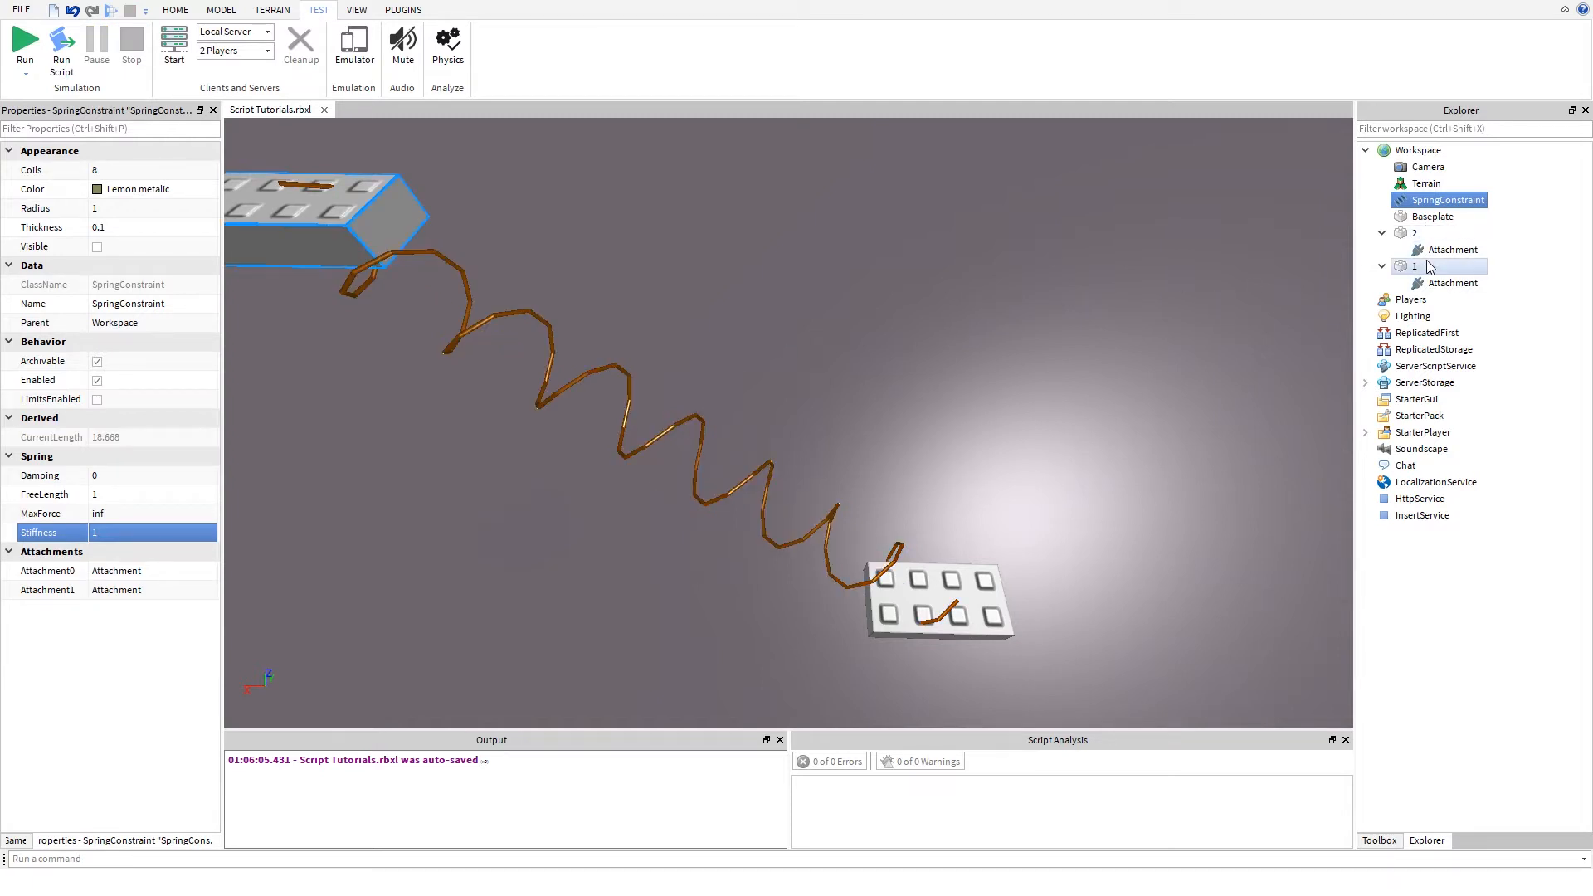
{"action": "left_click", "coordinate": [1434, 252]}
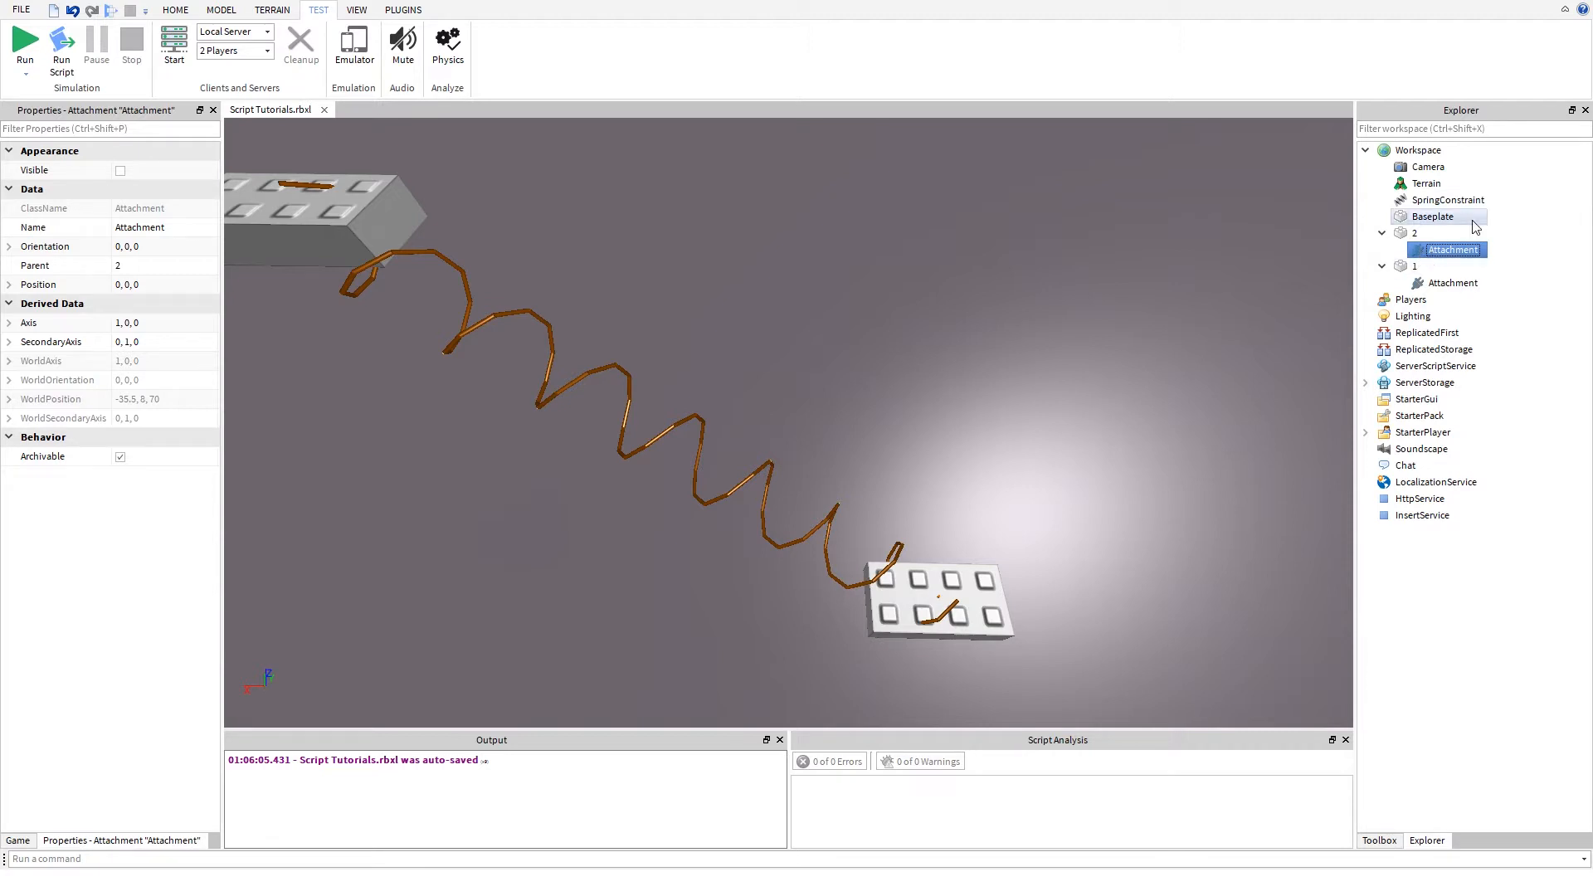
{"action": "left_click", "coordinate": [1429, 219]}
{"action": "left_click", "coordinate": [1427, 183]}
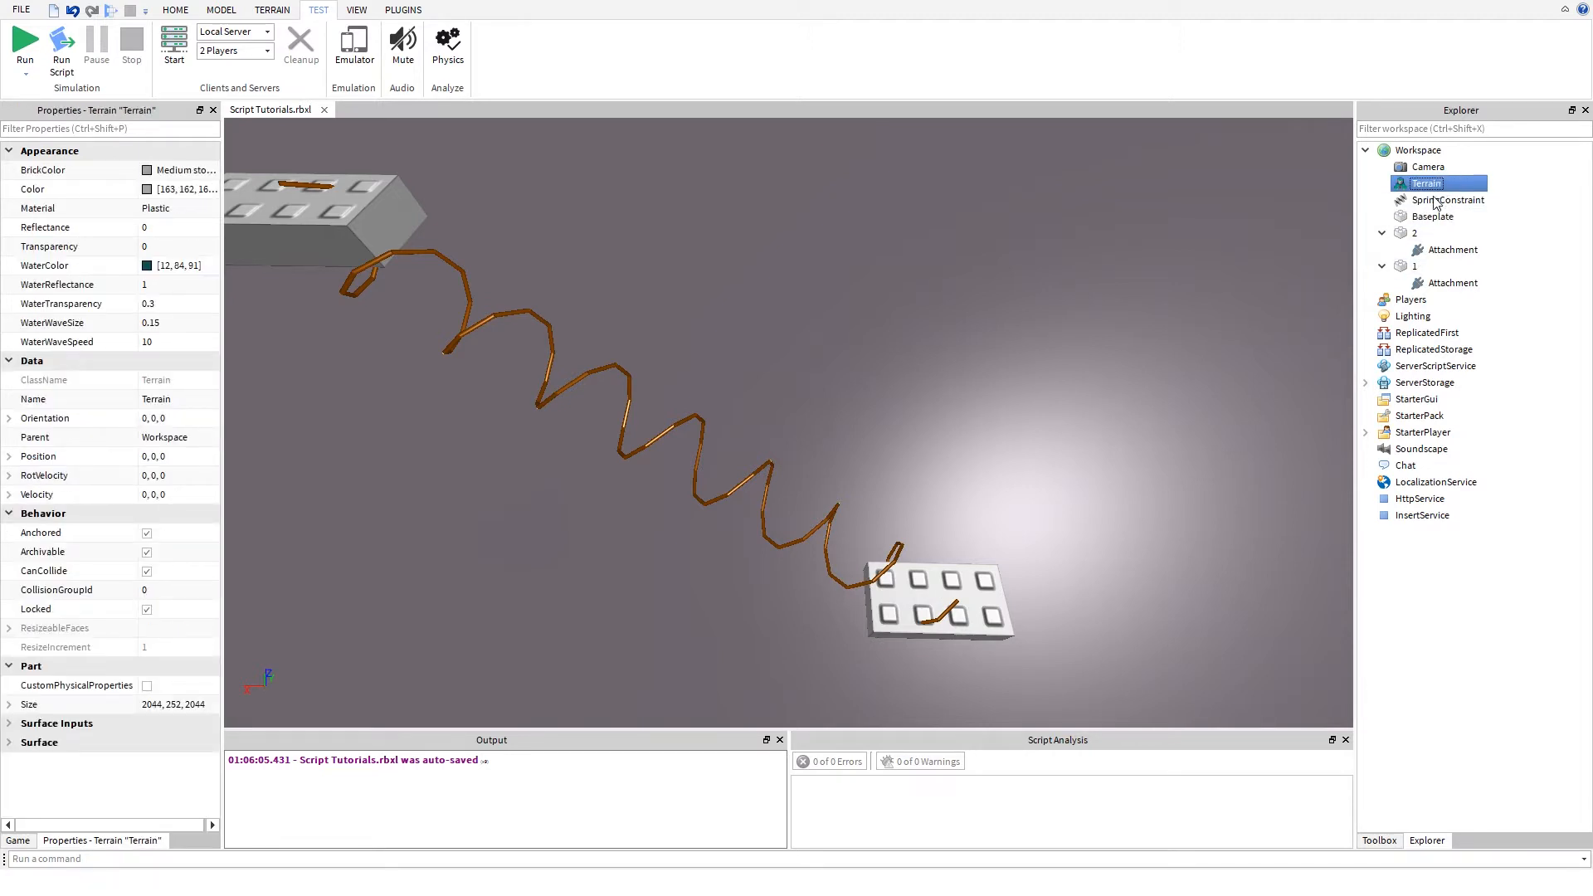
{"action": "left_click", "coordinate": [1435, 202]}
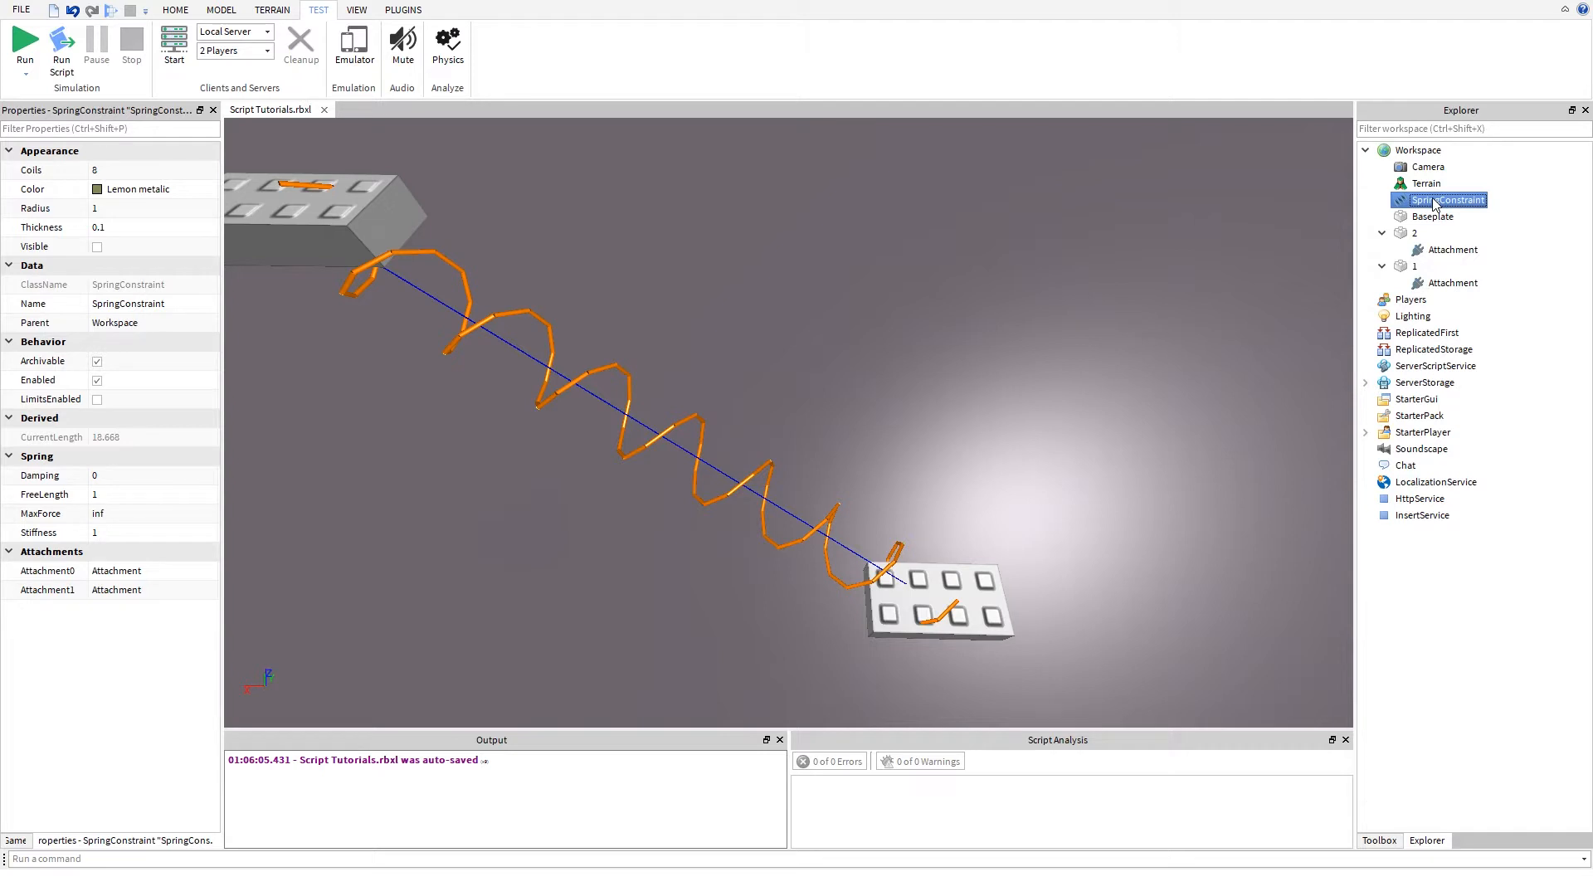
{"action": "key", "text": "Delete"}
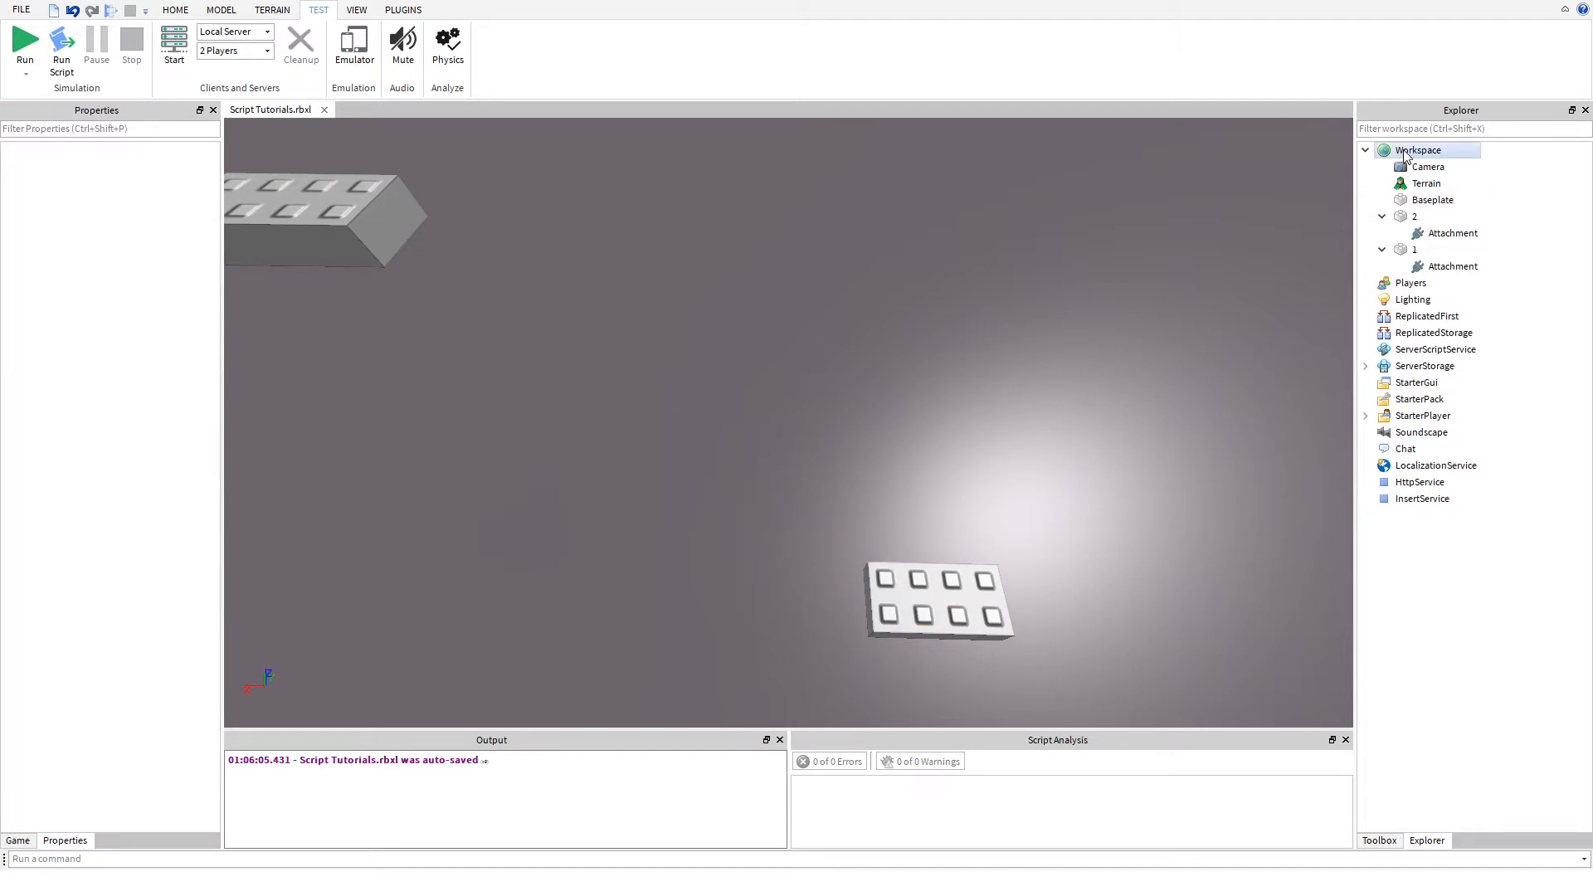
- Insert a WeldConstraint into the Workspace
{"action": "left_click", "coordinate": [1405, 153]}
{"action": "right_click", "coordinate": [1405, 153]}
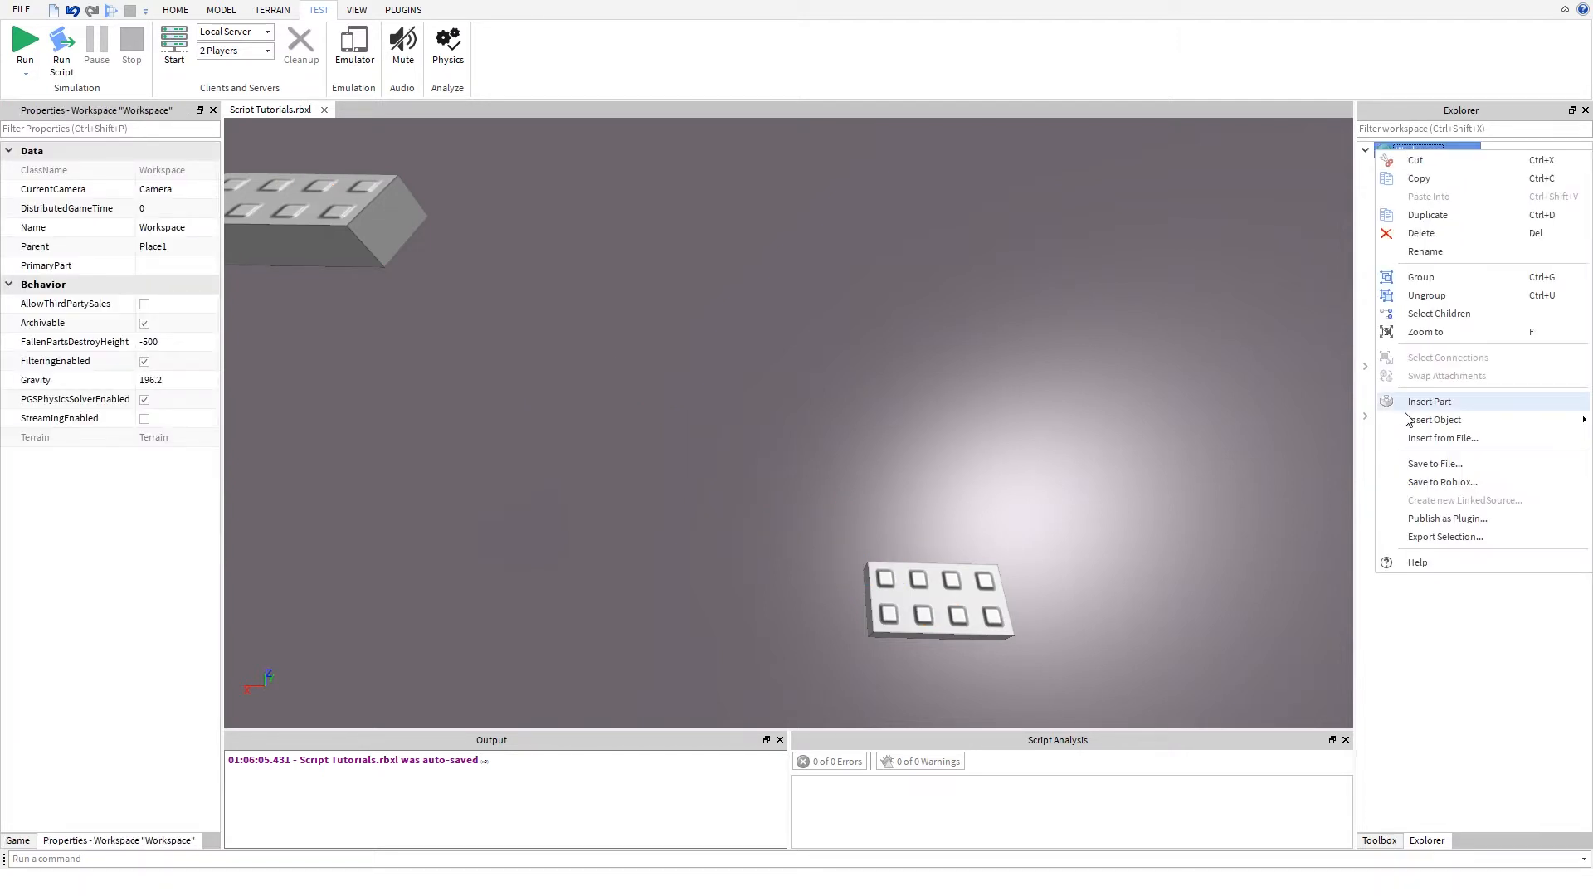
{"action": "mouse_move", "coordinate": [1408, 419]}
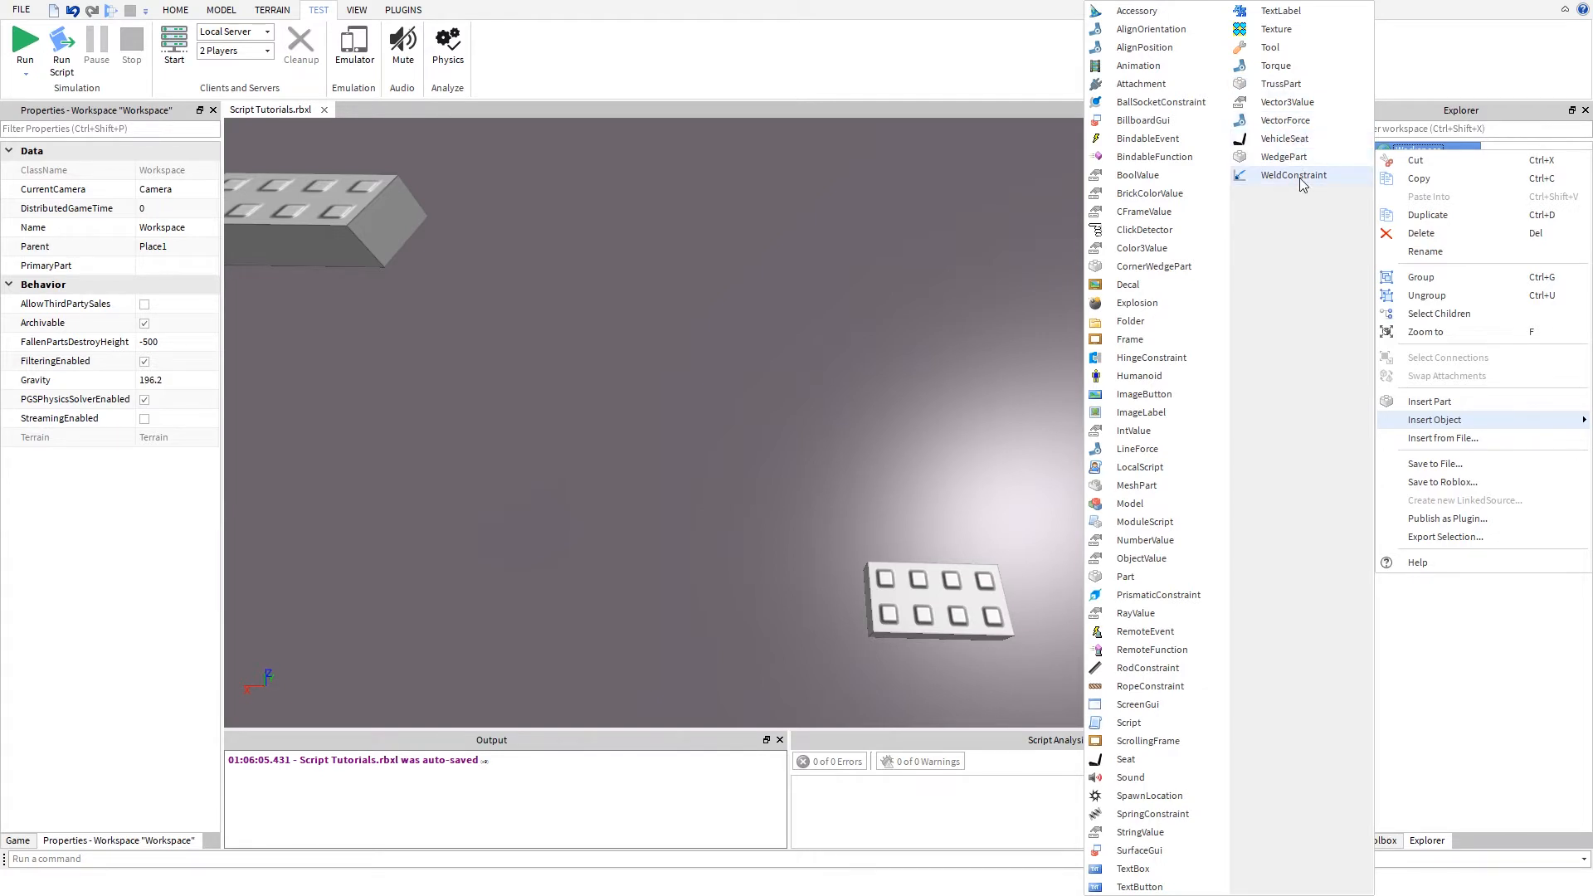
{"action": "key", "text": "Escape"}
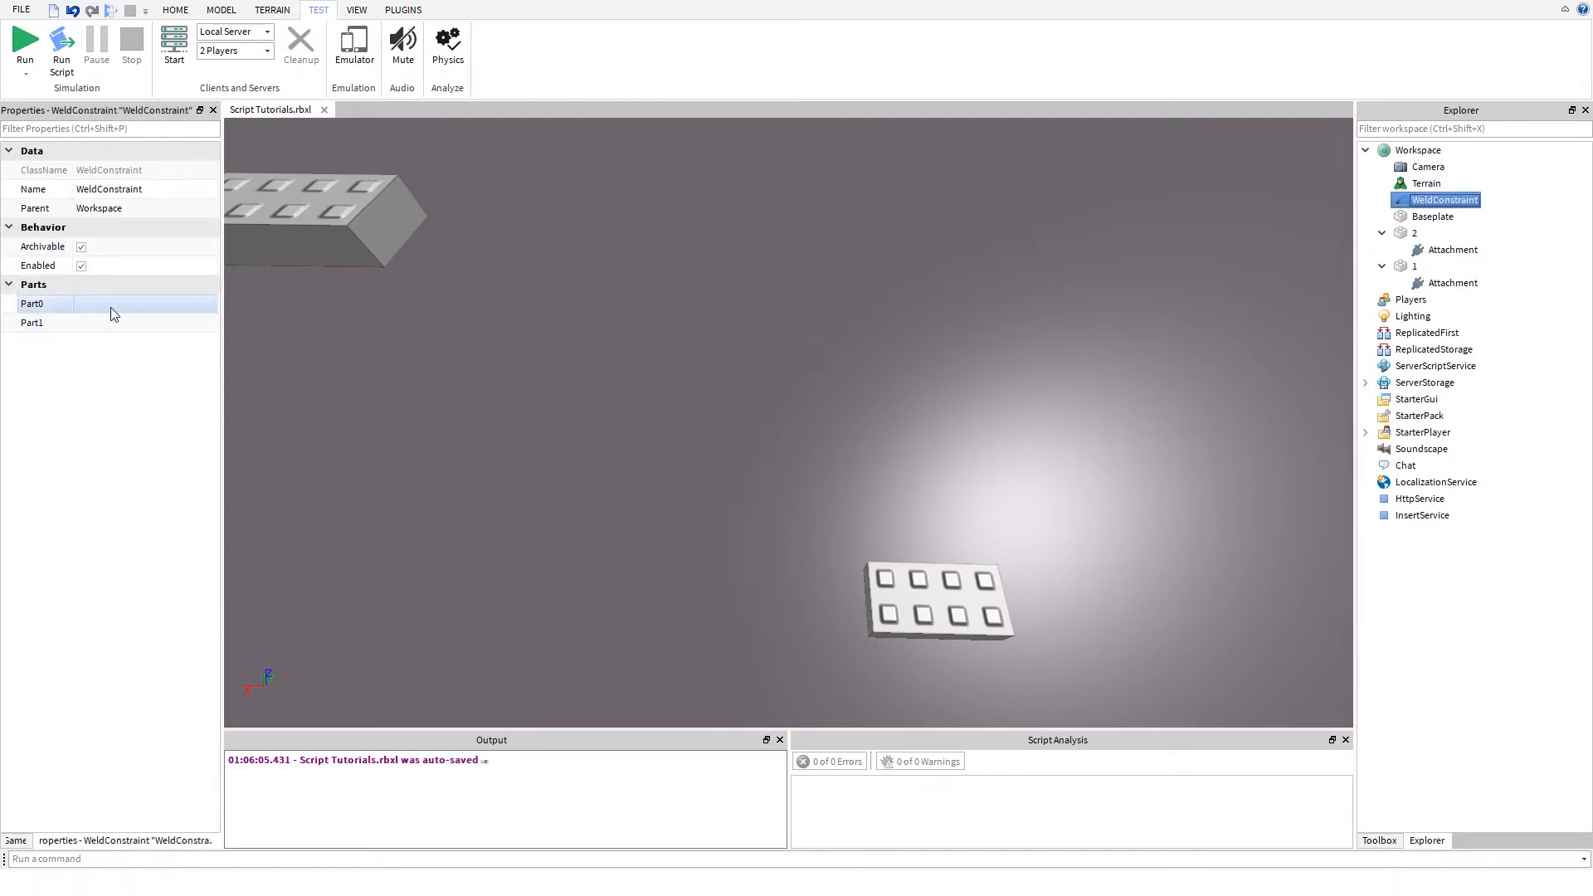
- Try to assign the attachments of parts 1 and 2 as the WeldConstraint's Part0 and Part1
{"action": "left_click", "coordinate": [123, 306]}
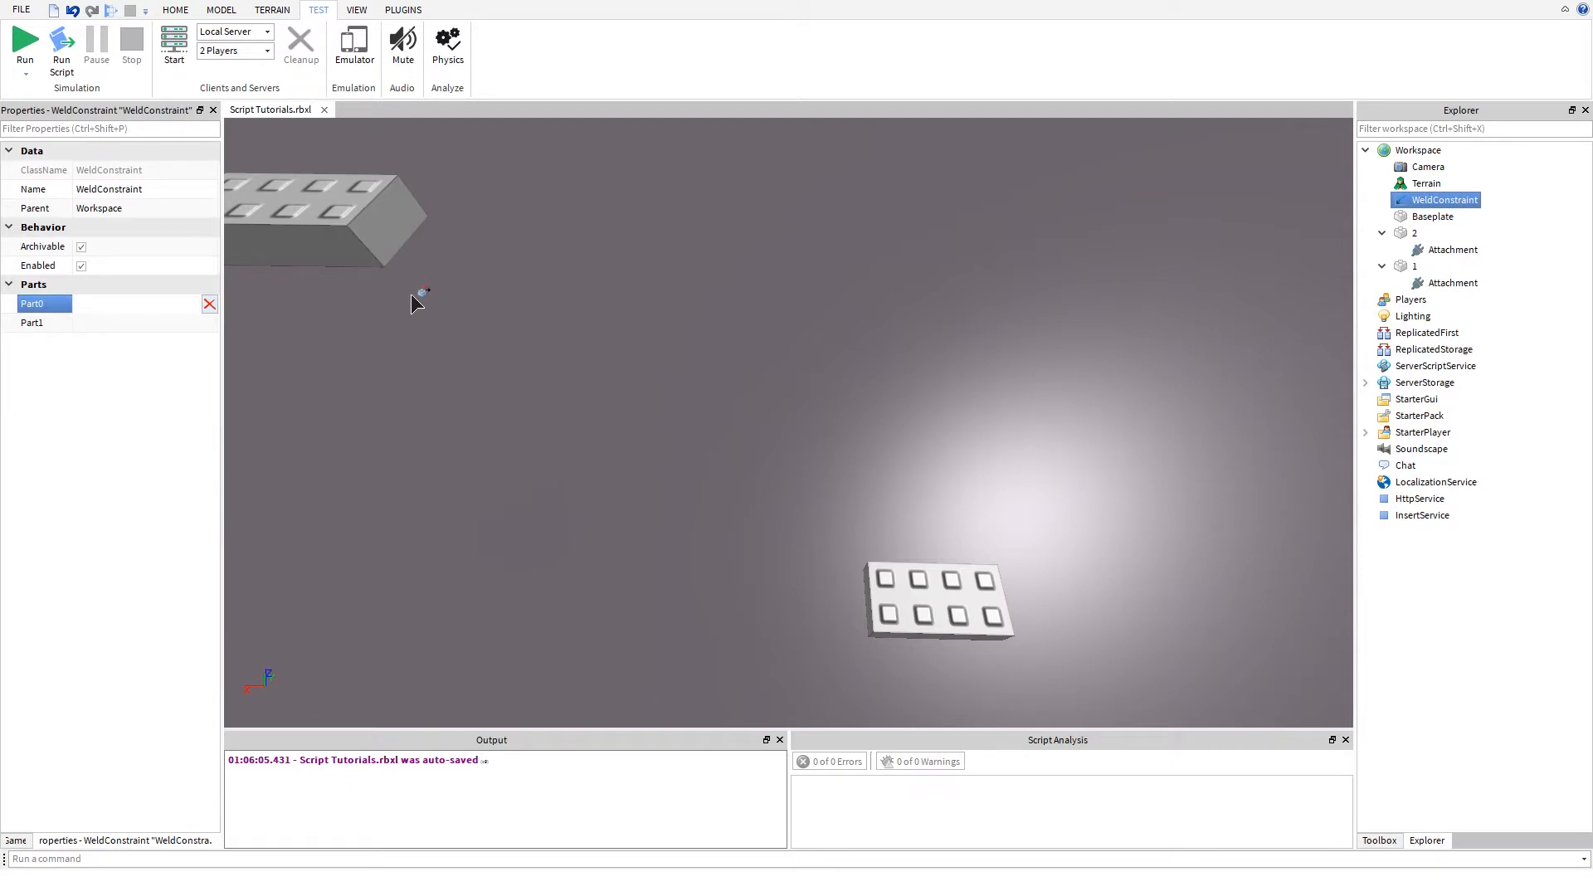
{"action": "left_click", "coordinate": [1433, 283]}
{"action": "left_click", "coordinate": [1450, 283]}
{"action": "left_click", "coordinate": [92, 325]}
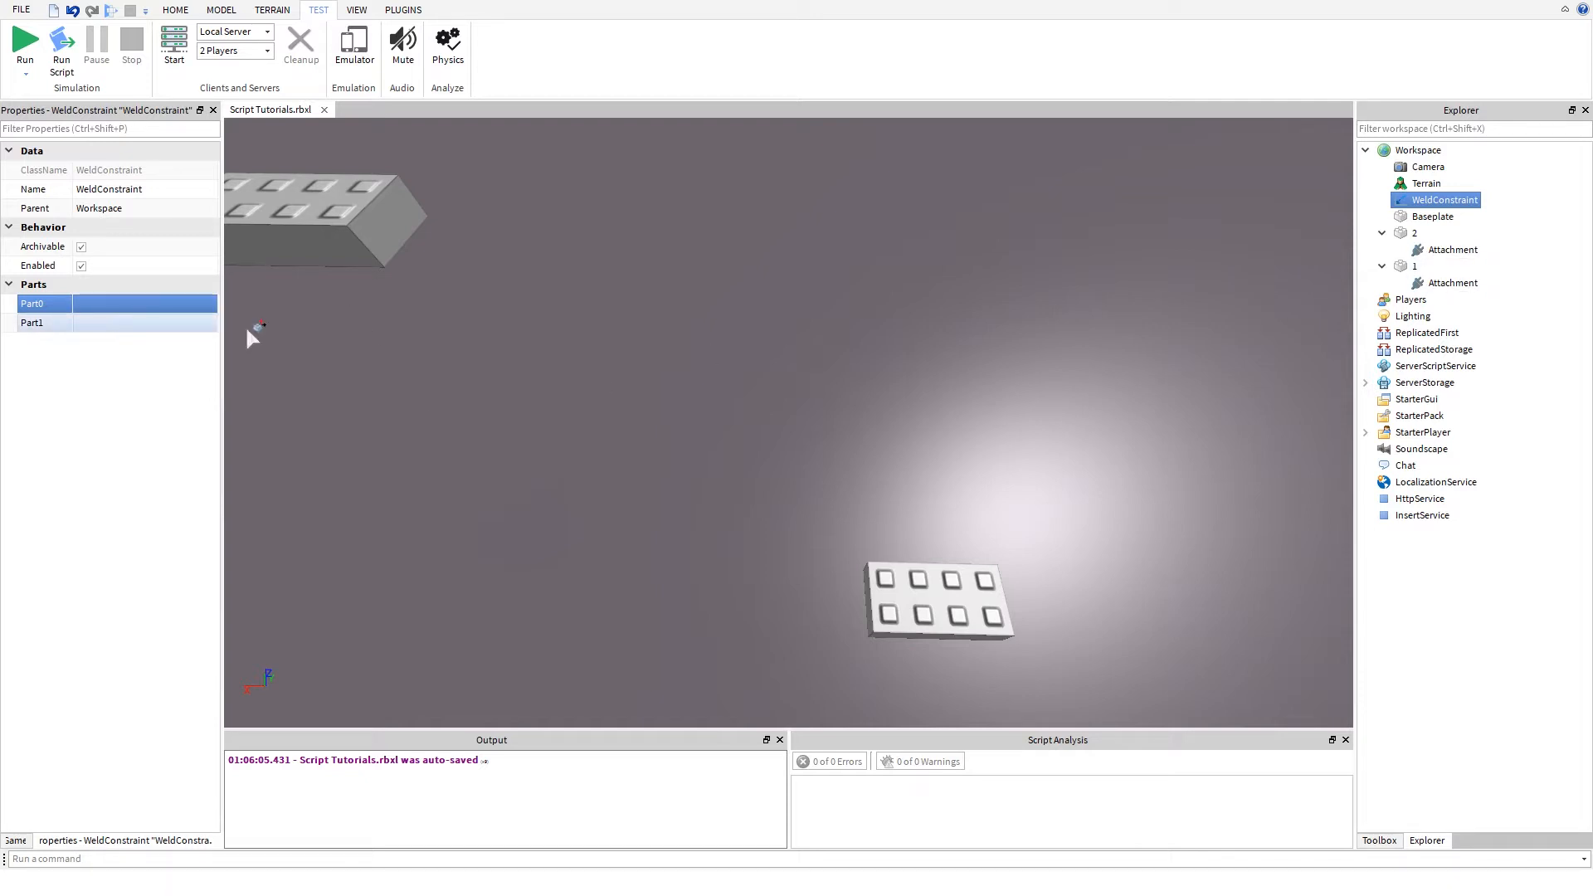
{"action": "left_click", "coordinate": [1459, 252]}
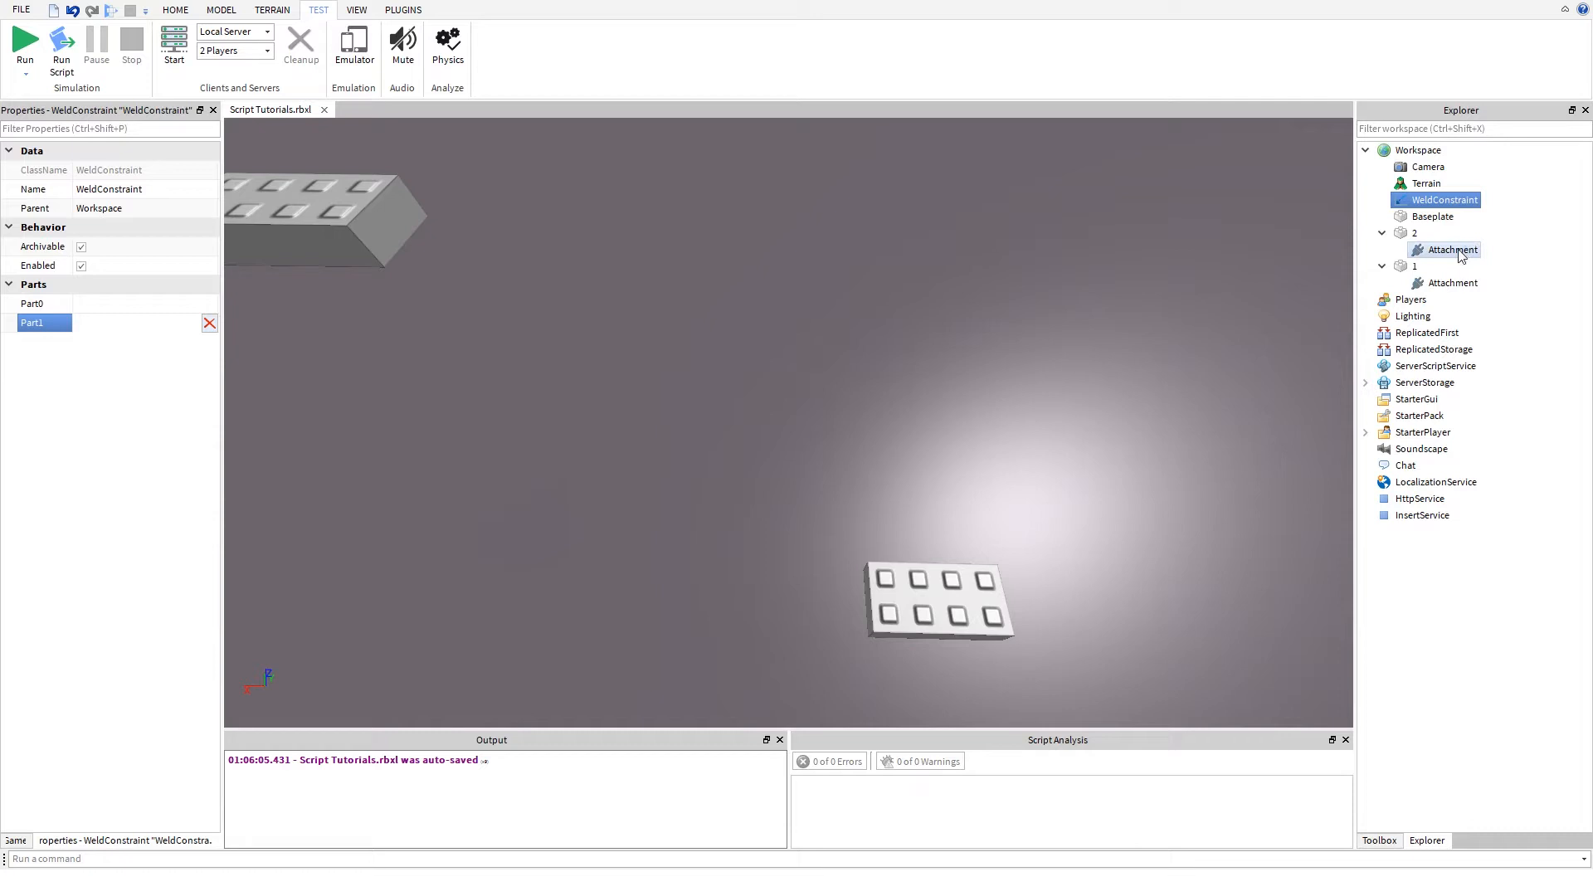
{"action": "left_click", "coordinate": [546, 433]}
{"action": "right_click_drag", "start_coordinate": [546, 434], "coordinate": [550, 435]}
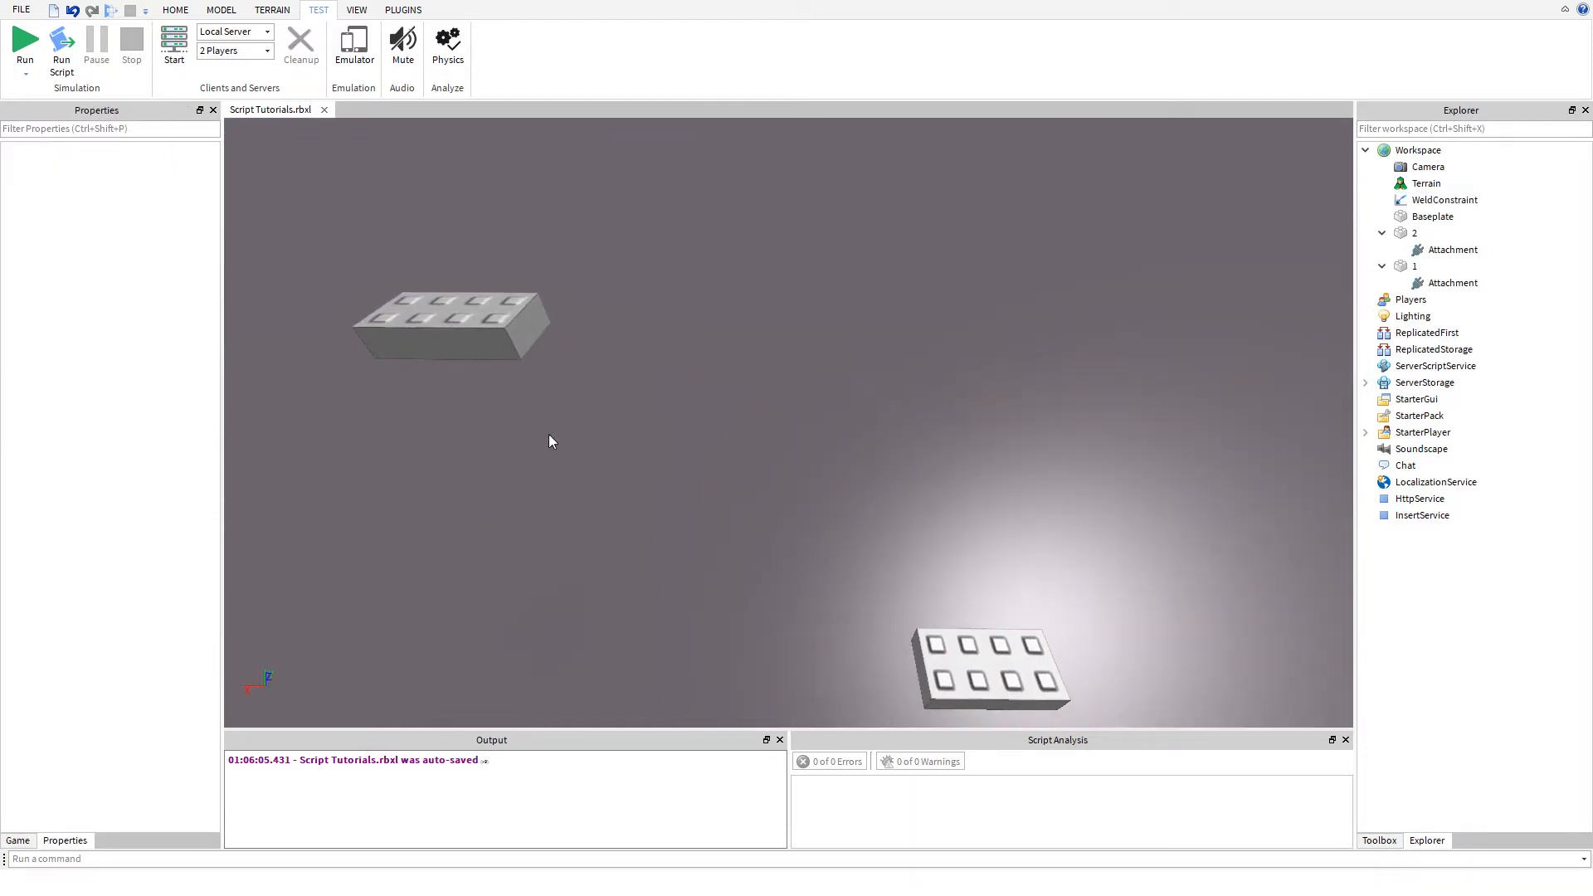
- Try assigning part 1's attachment as the WeldConstraint's Part0 with Enabled on and off, and turn Enabled back on
{"action": "left_click", "coordinate": [1402, 203]}
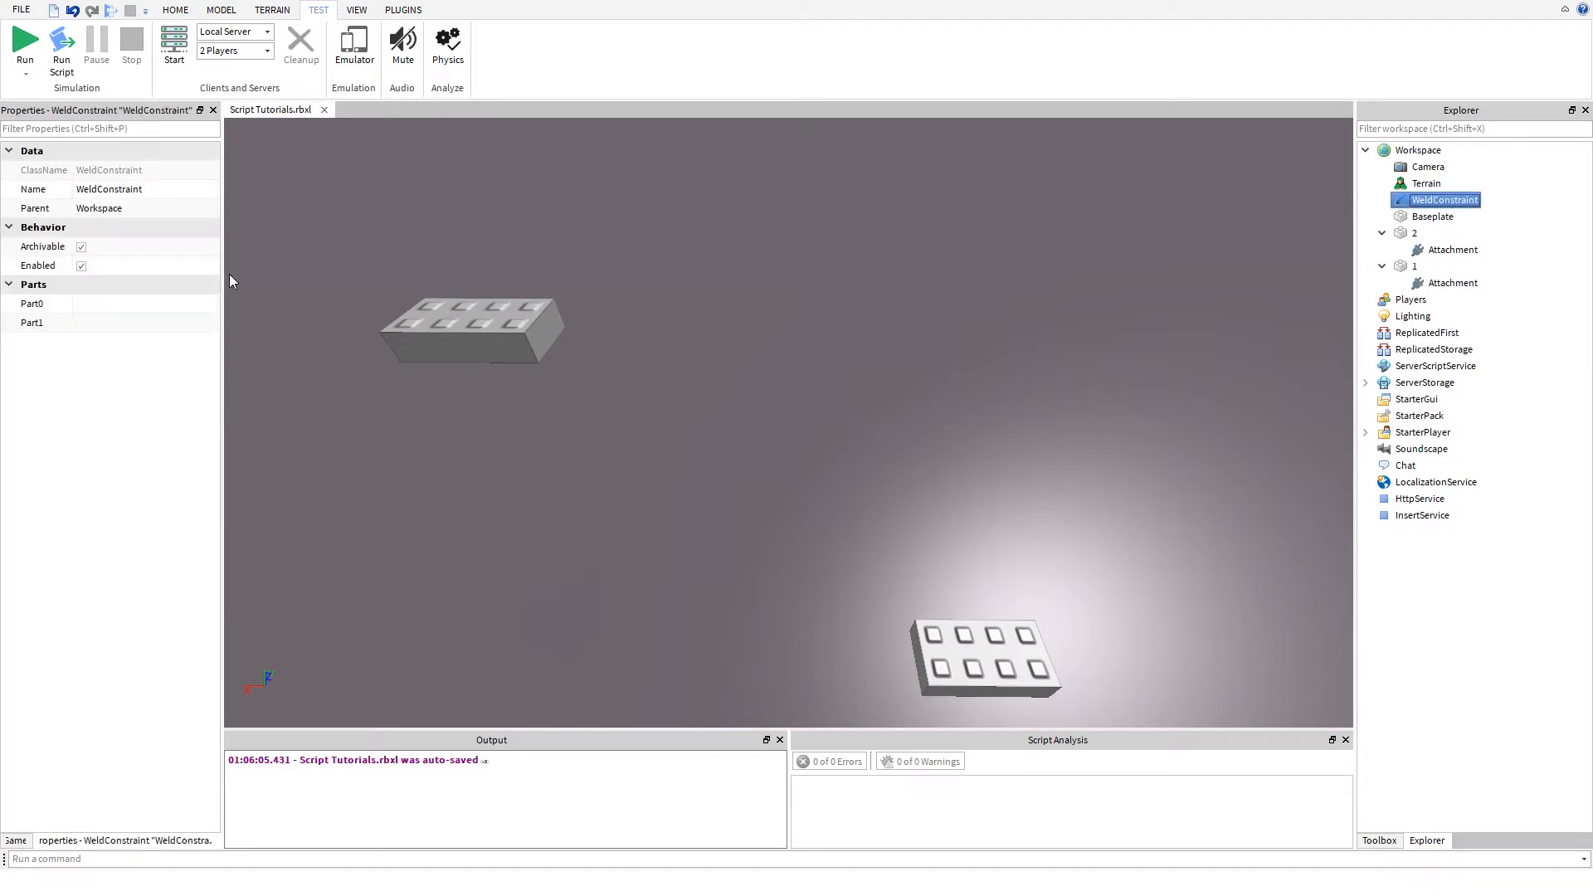
{"action": "left_click", "coordinate": [151, 306]}
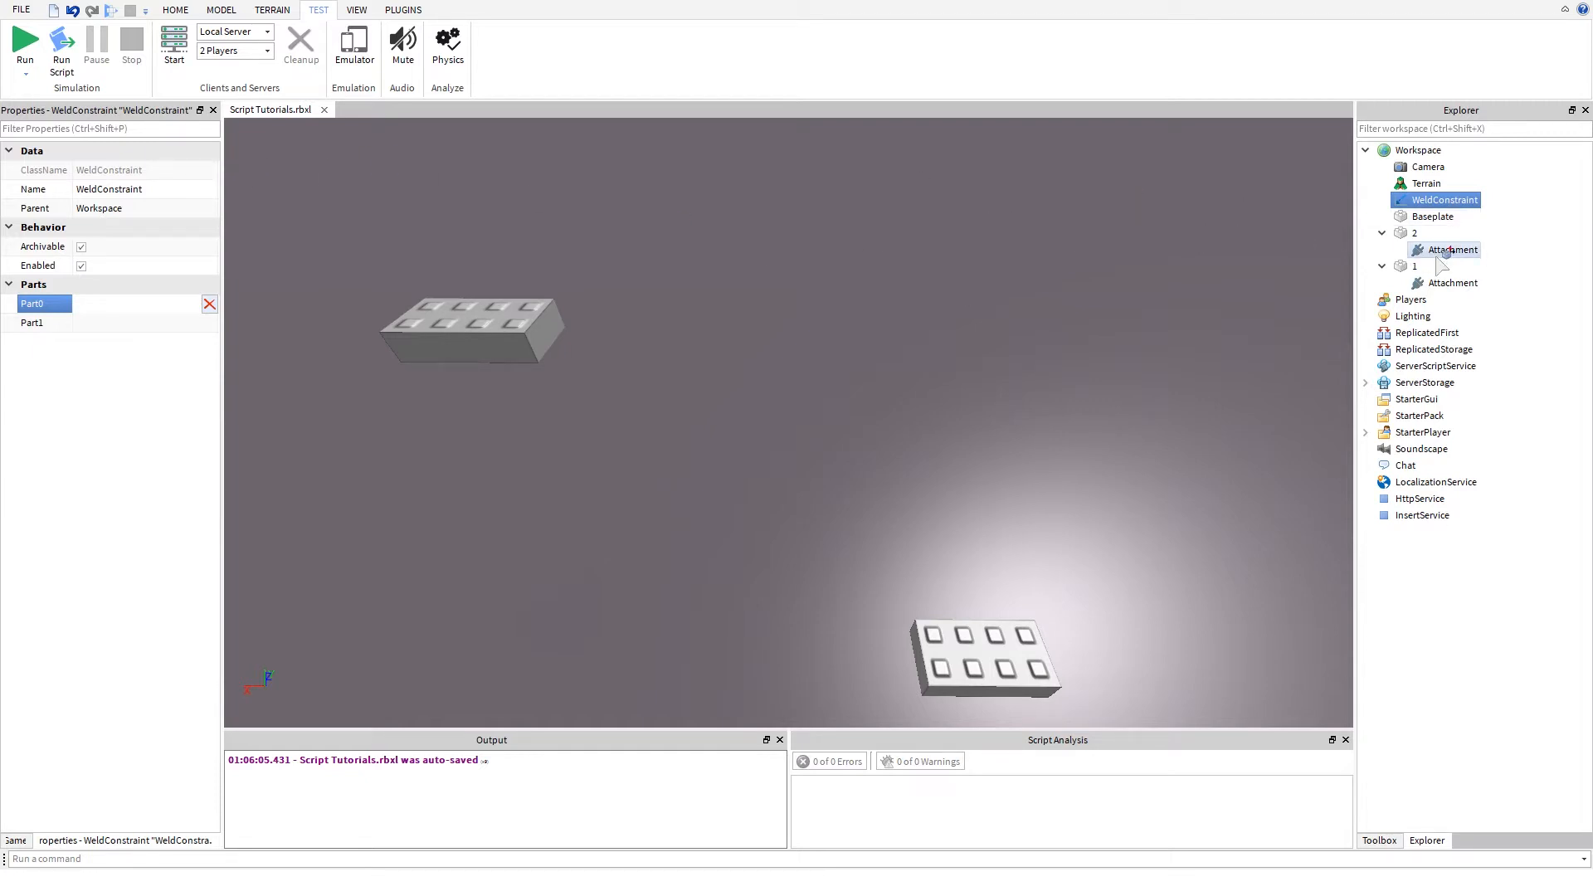
{"action": "left_click", "coordinate": [1440, 285]}
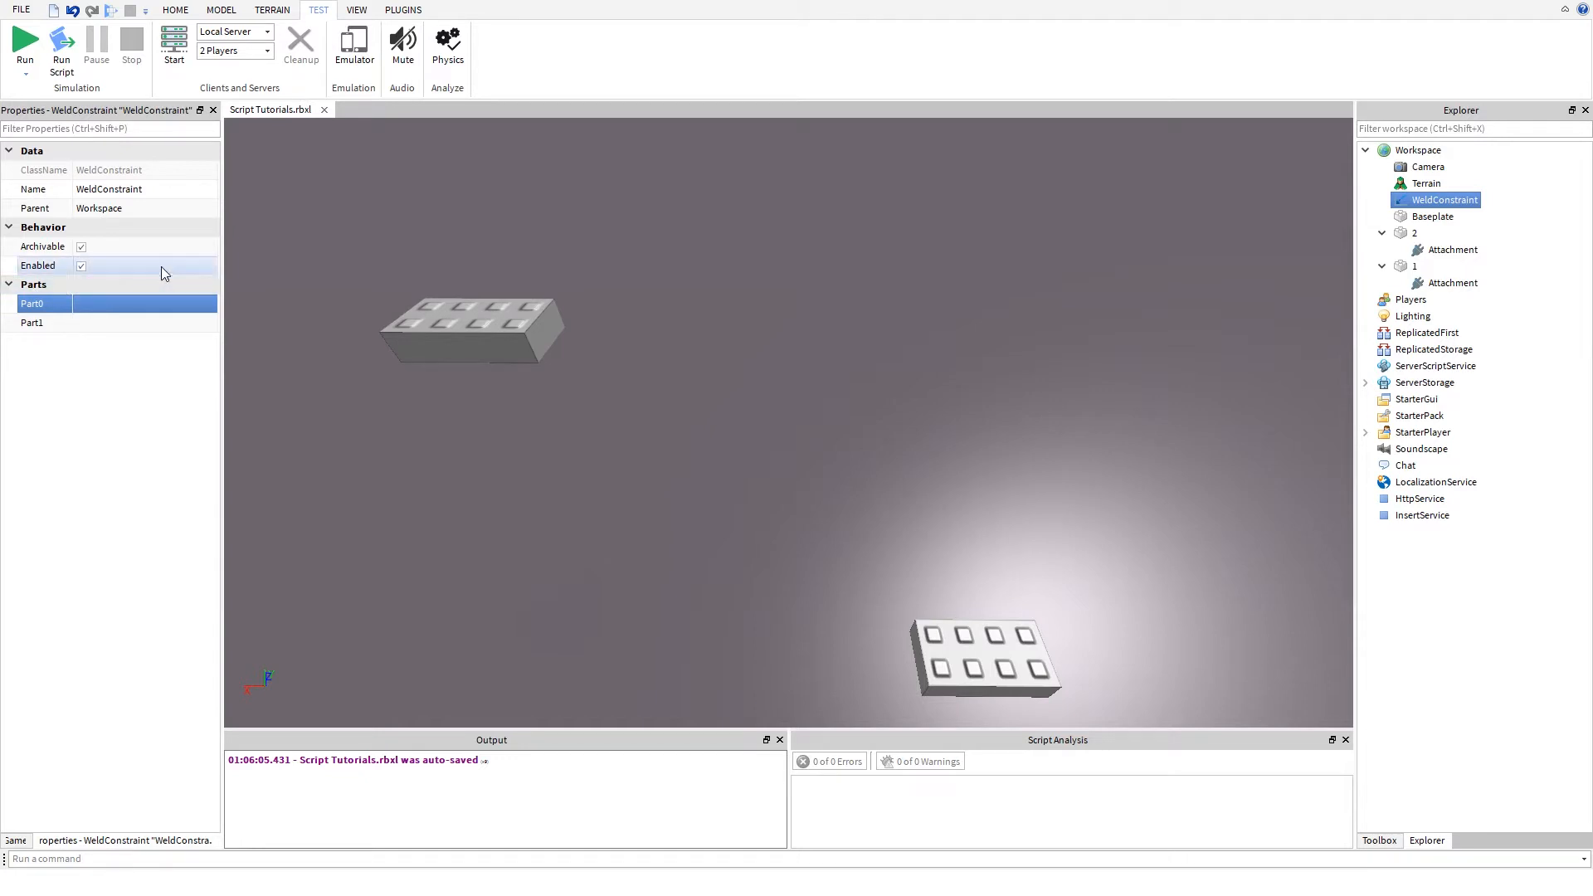
{"action": "left_click", "coordinate": [81, 267]}
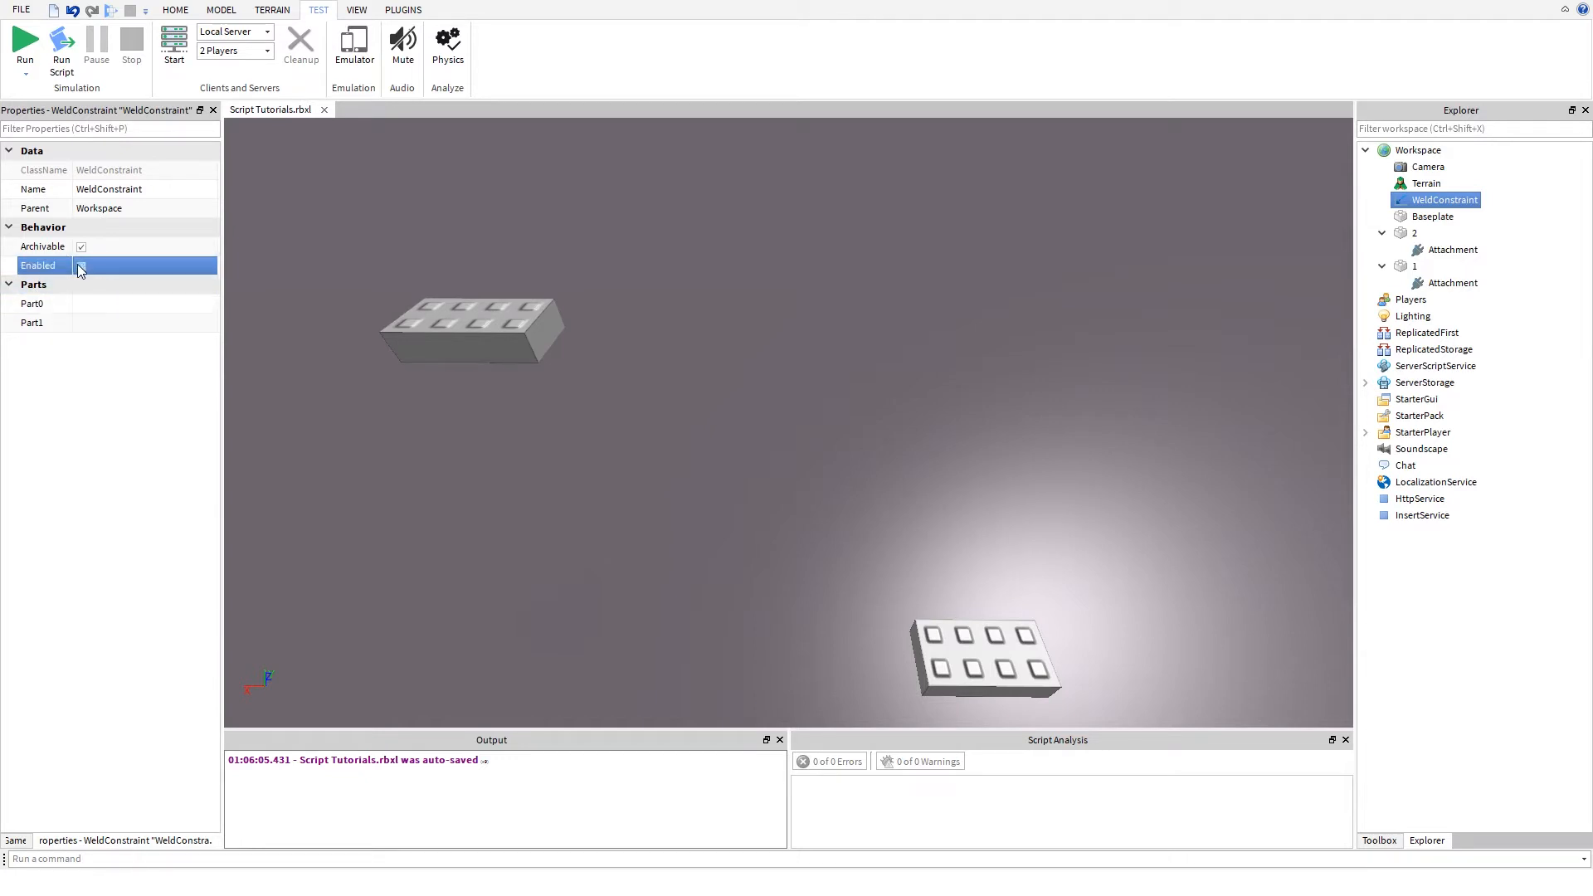
{"action": "left_click", "coordinate": [51, 303]}
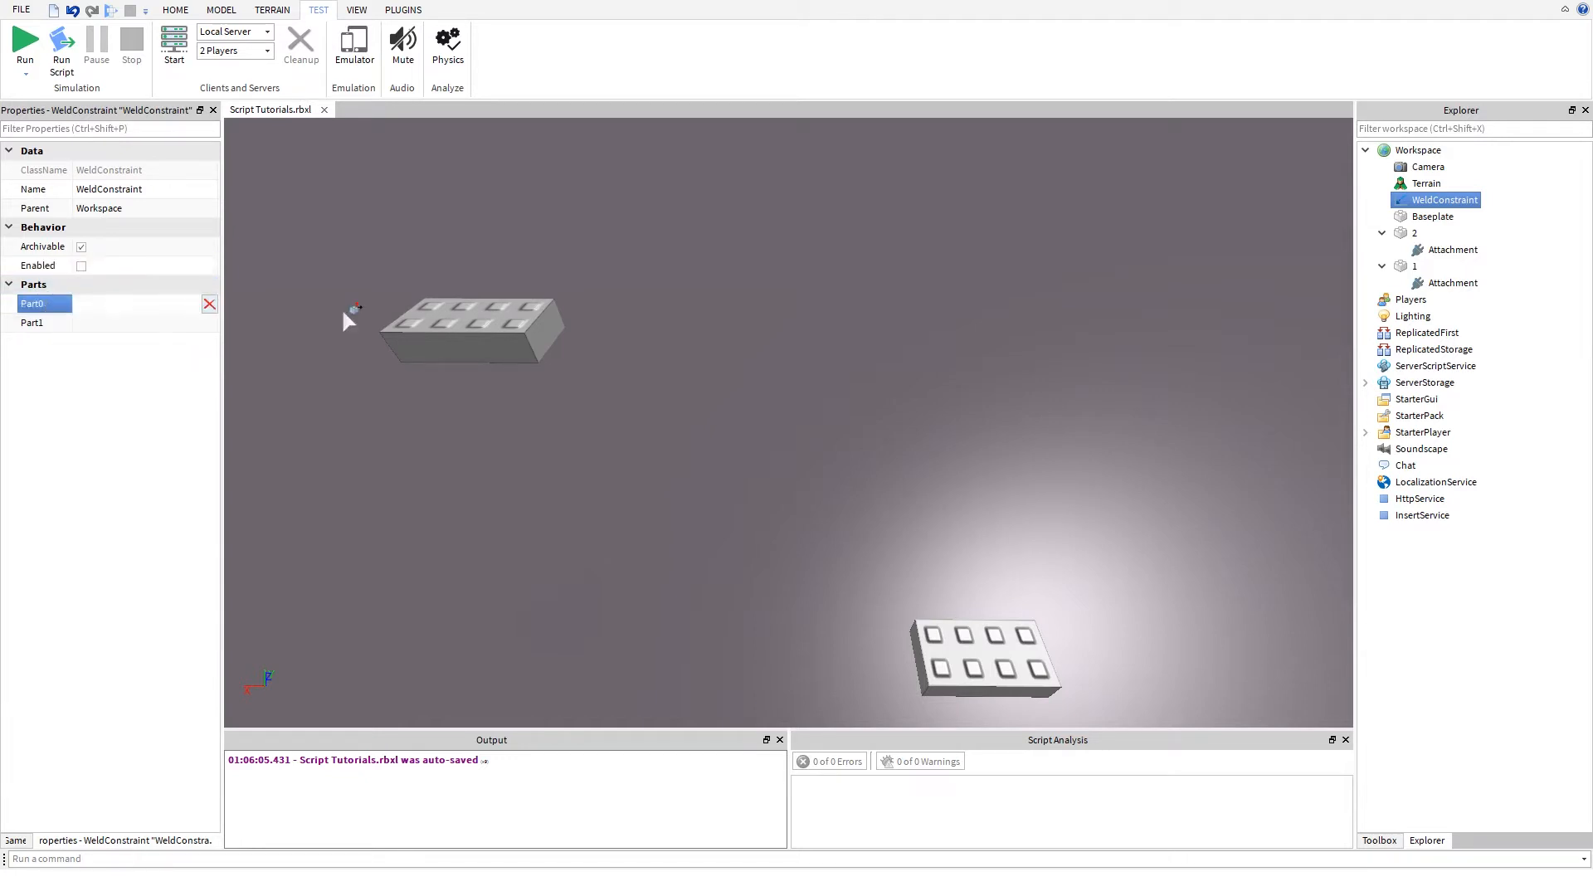
{"action": "left_click", "coordinate": [1439, 288]}
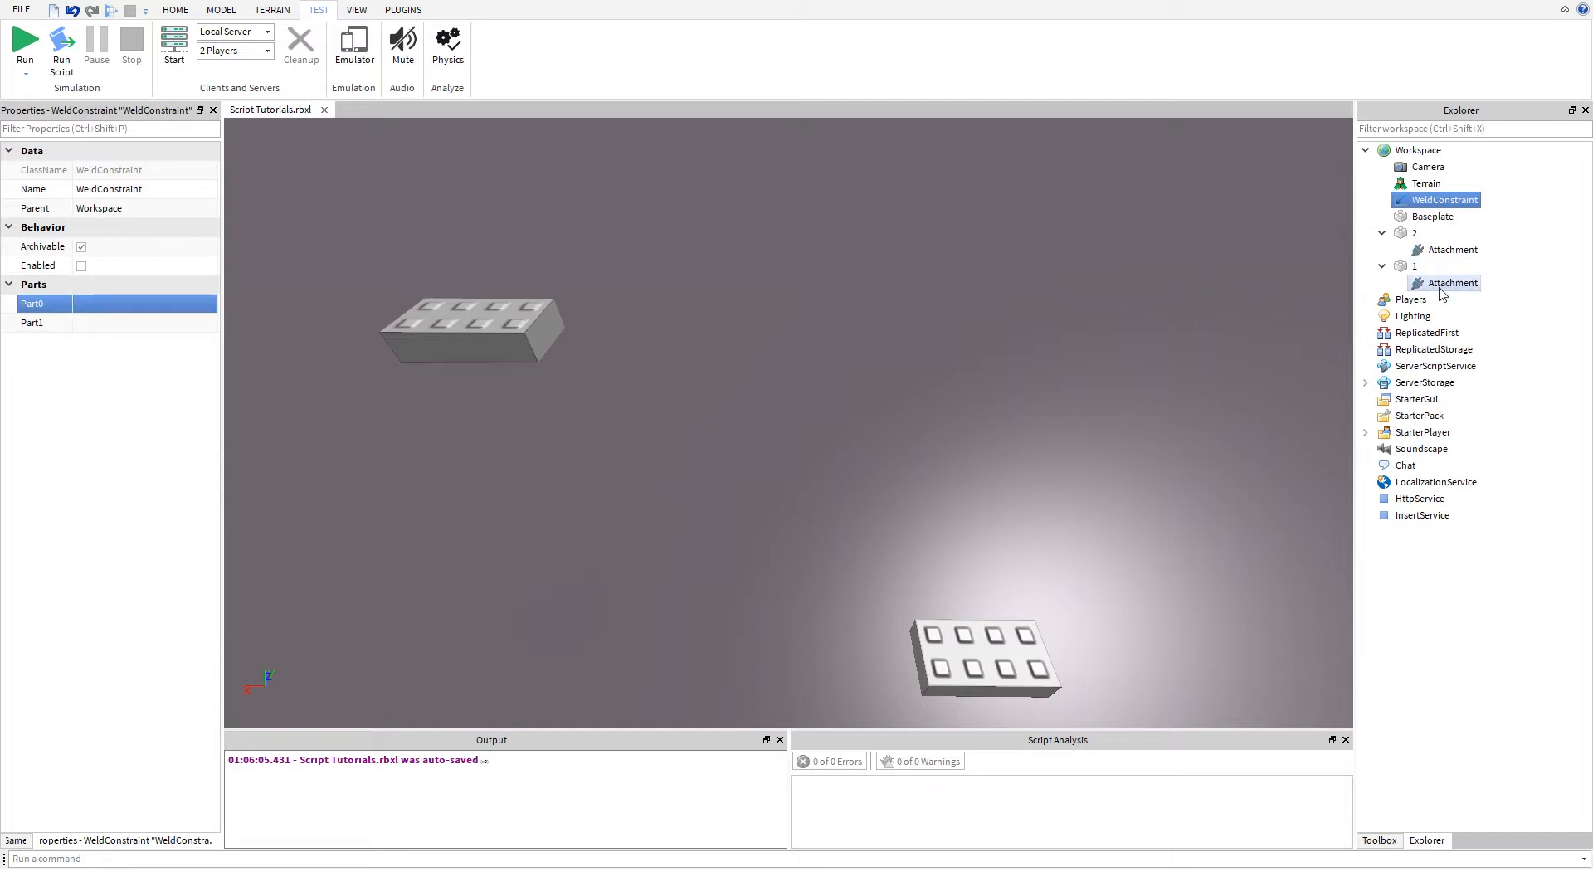
{"action": "left_click", "coordinate": [80, 267]}
{"action": "left_click", "coordinate": [539, 521]}
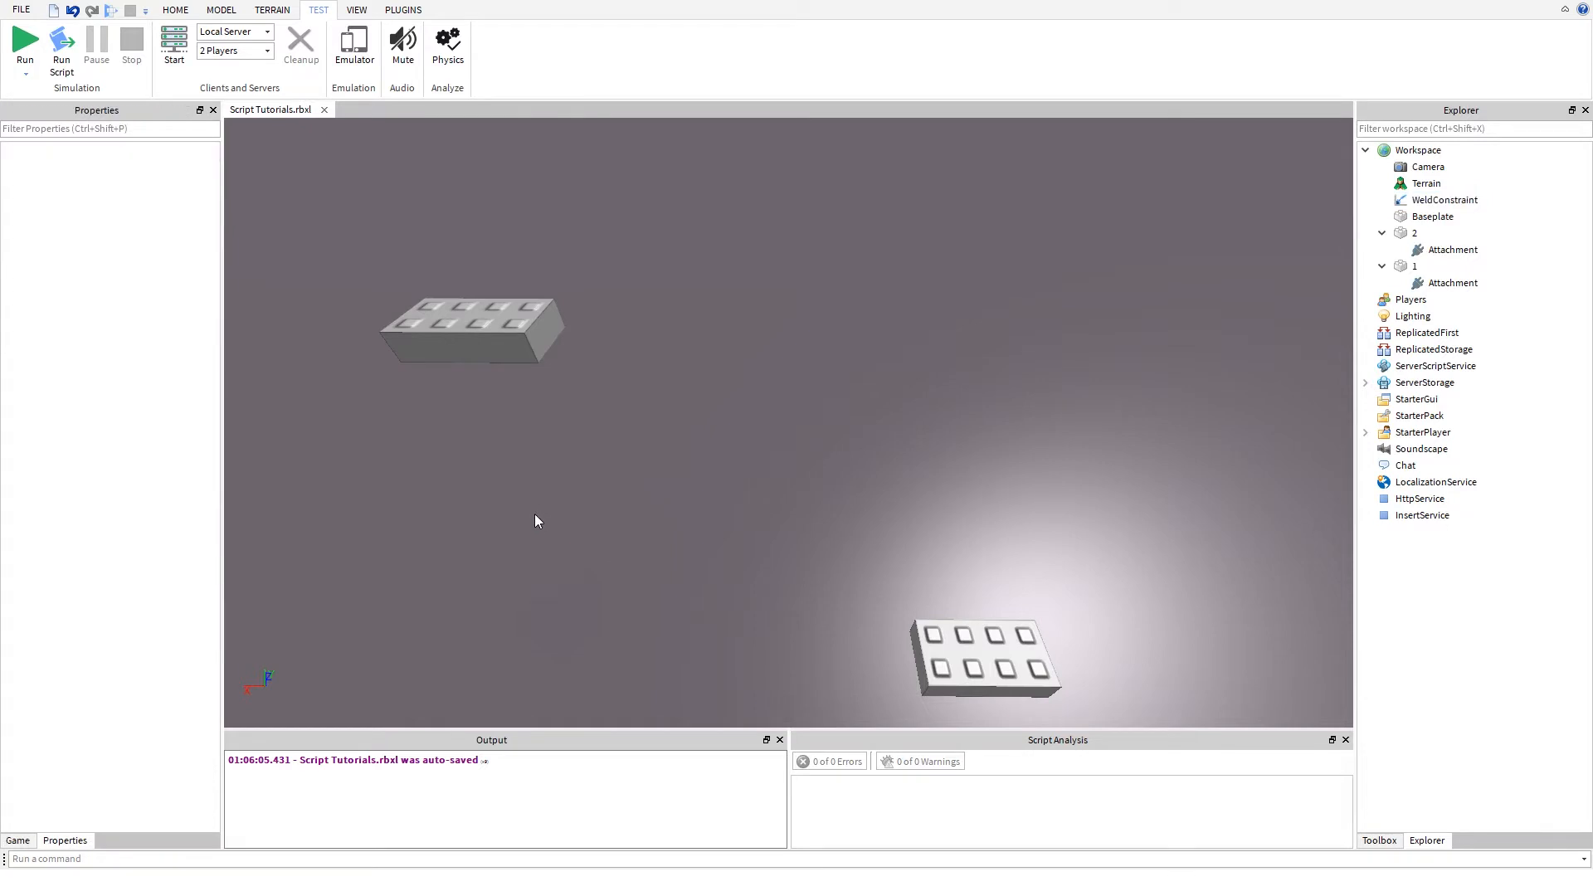
{"action": "right_click_drag", "start_coordinate": [527, 504], "coordinate": [526, 504]}
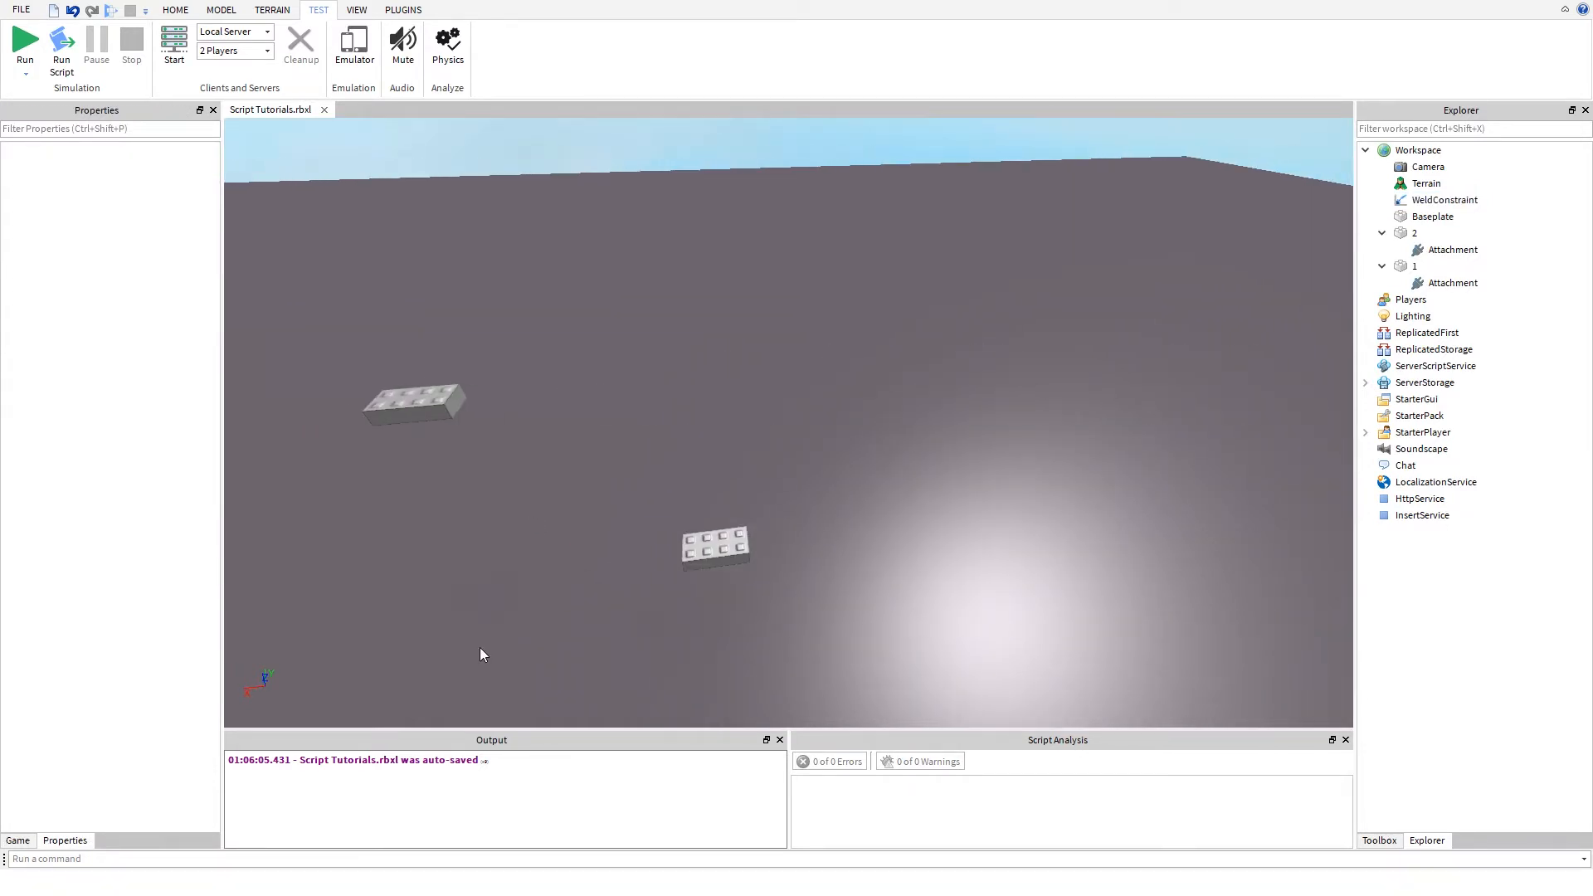
{"action": "left_click", "coordinate": [371, 858]}
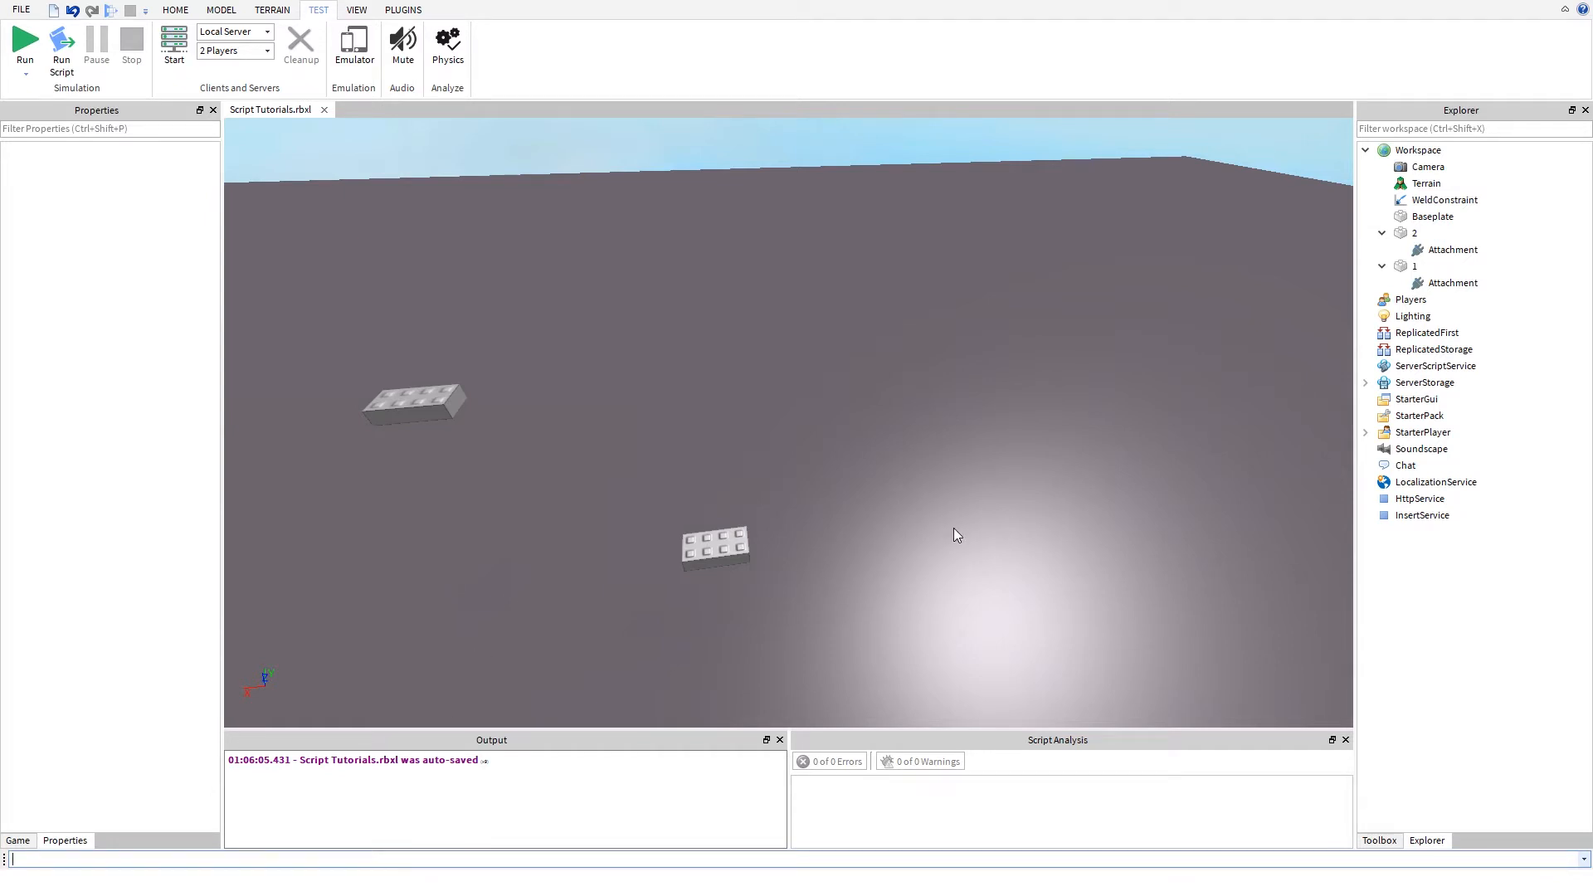
{"action": "right_click", "coordinate": [1382, 153]}
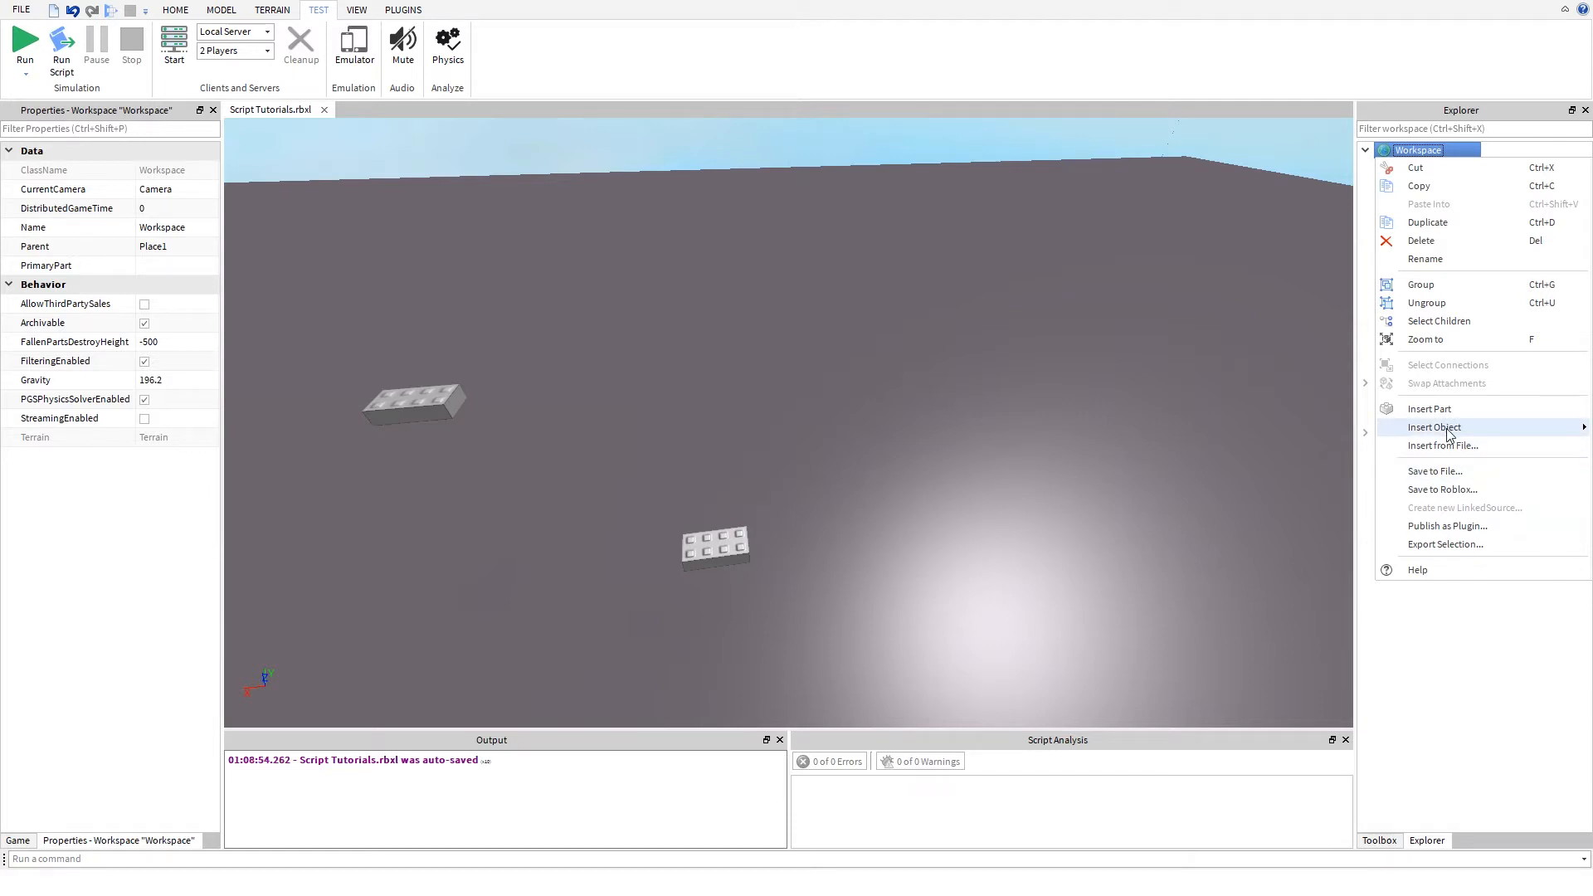
{"action": "mouse_move", "coordinate": [1450, 434]}
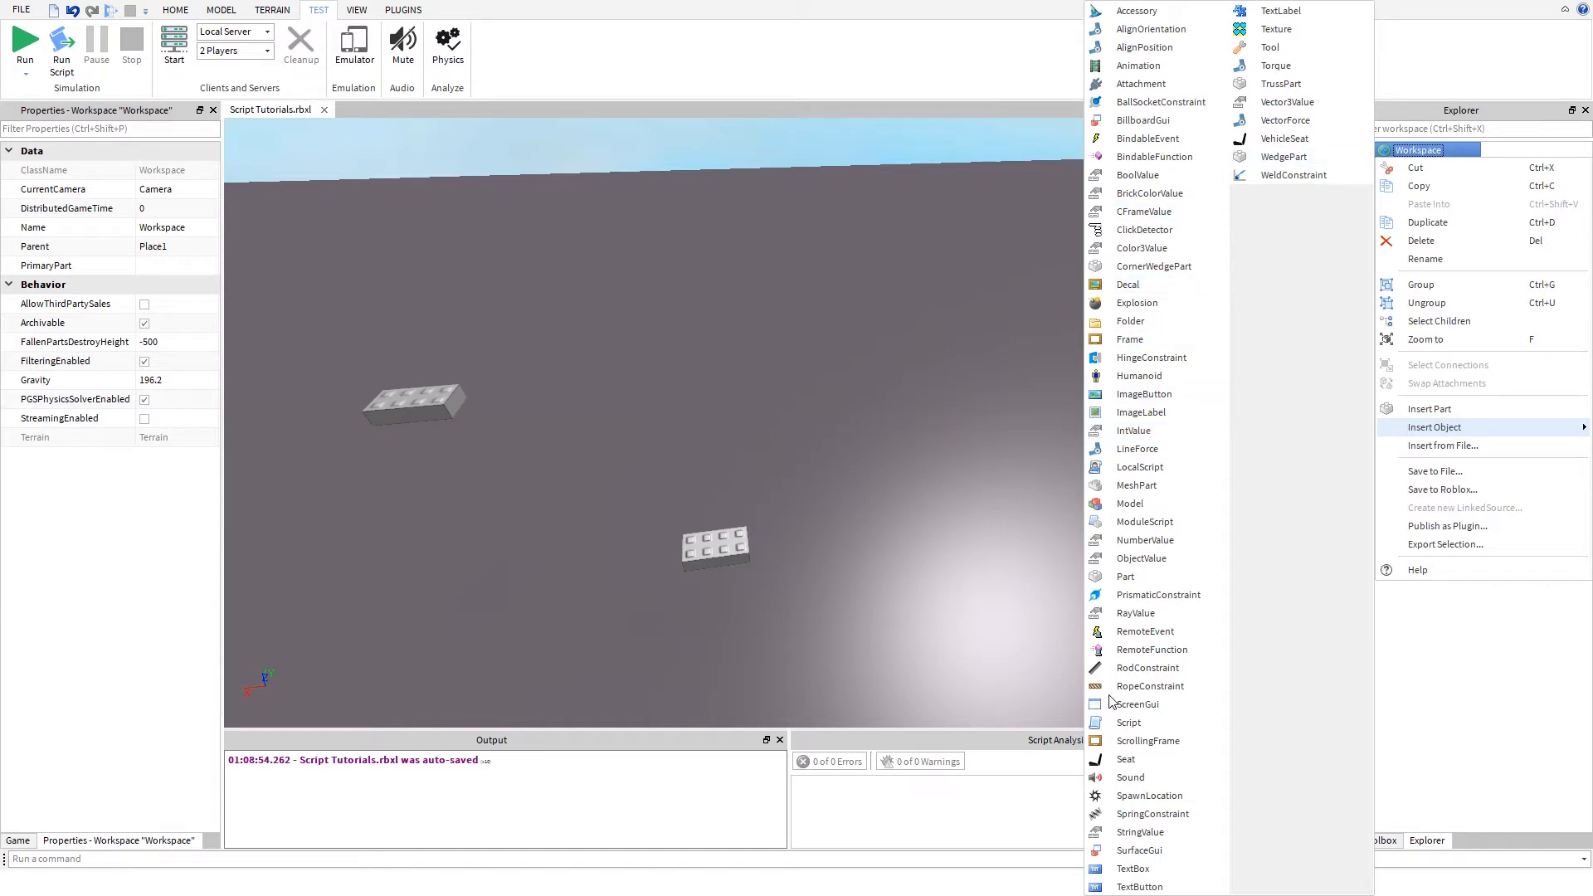
- Run the command Instance.new('ManualWeld',workspace) to create a ManualWeld in the Workspace
{"action": "left_click", "coordinate": [235, 860]}
{"action": "left_click", "coordinate": [235, 860]}
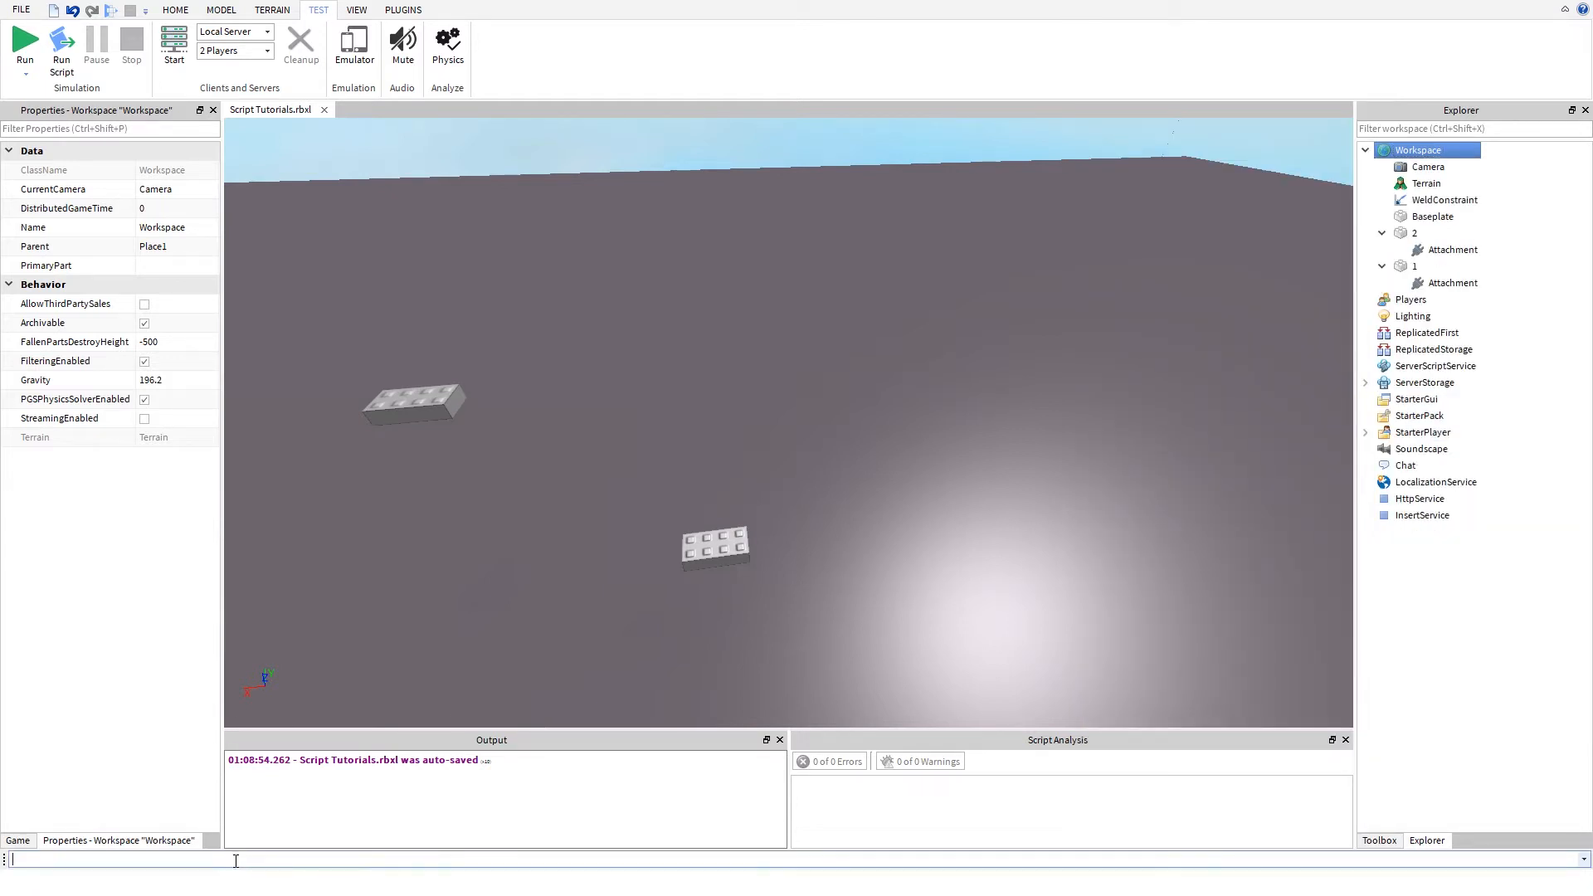
{"action": "type", "text": "In"}
{"action": "type", "text": "stace"}
{"action": "type", "text": ".ne"}
{"action": "type", "text": "n"}
{"action": "type", "text": "w"}
{"action": "type", "text": "()"}
{"action": "type", "text": "Manual"}
{"action": "type", "text": "Weld"}
{"action": "type", "text": ",wor"}
{"action": "type", "text": "kspace"}
{"action": "triple_click", "coordinate": [29, 858]}
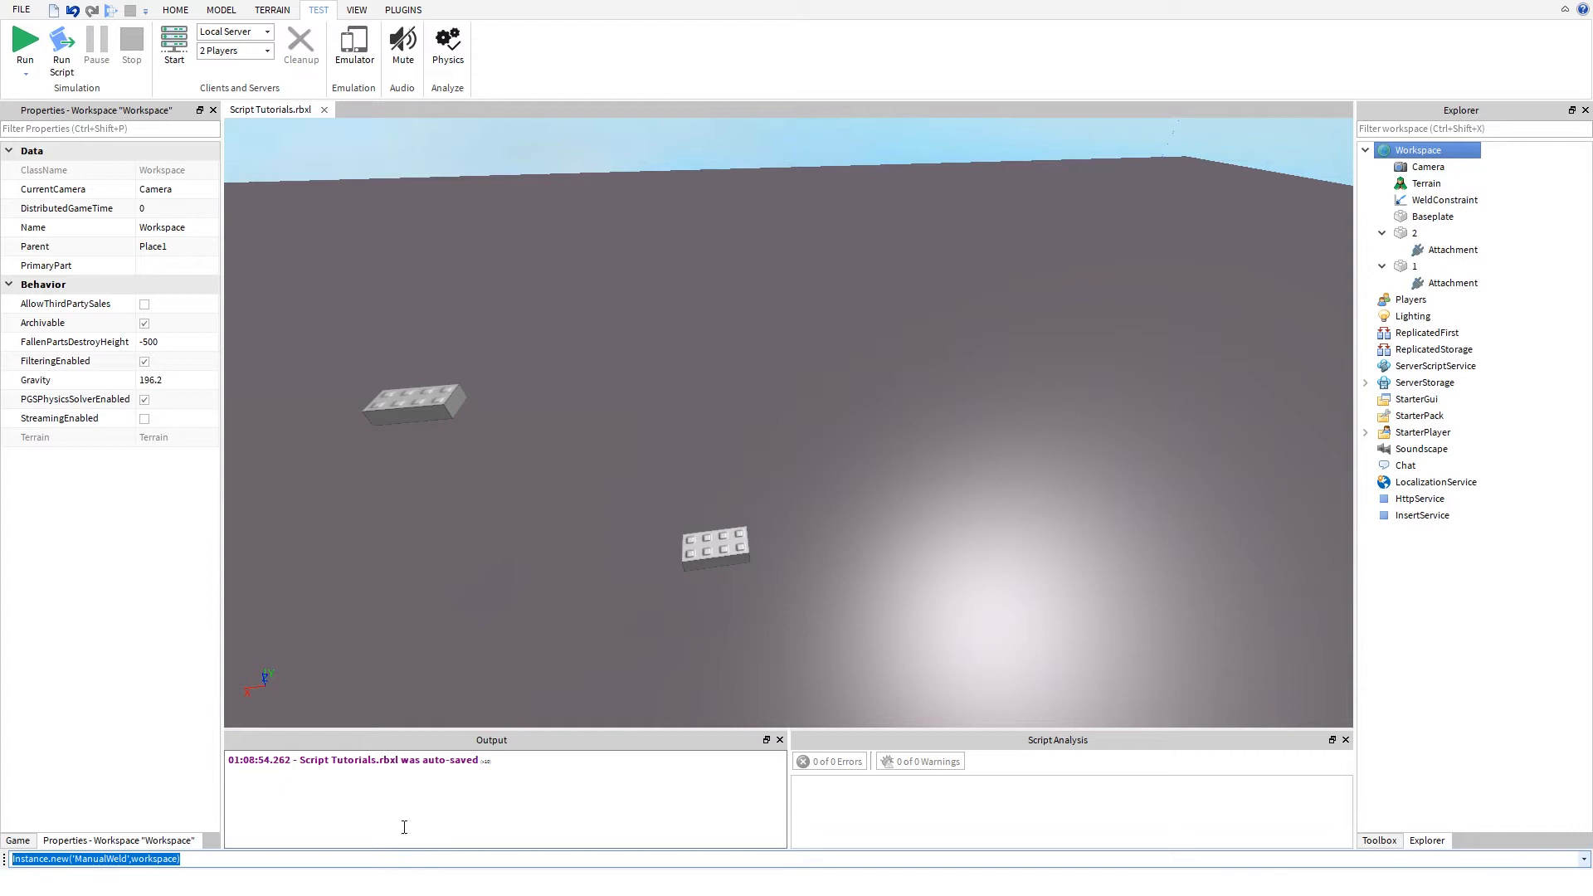
{"action": "left_click", "coordinate": [445, 858]}
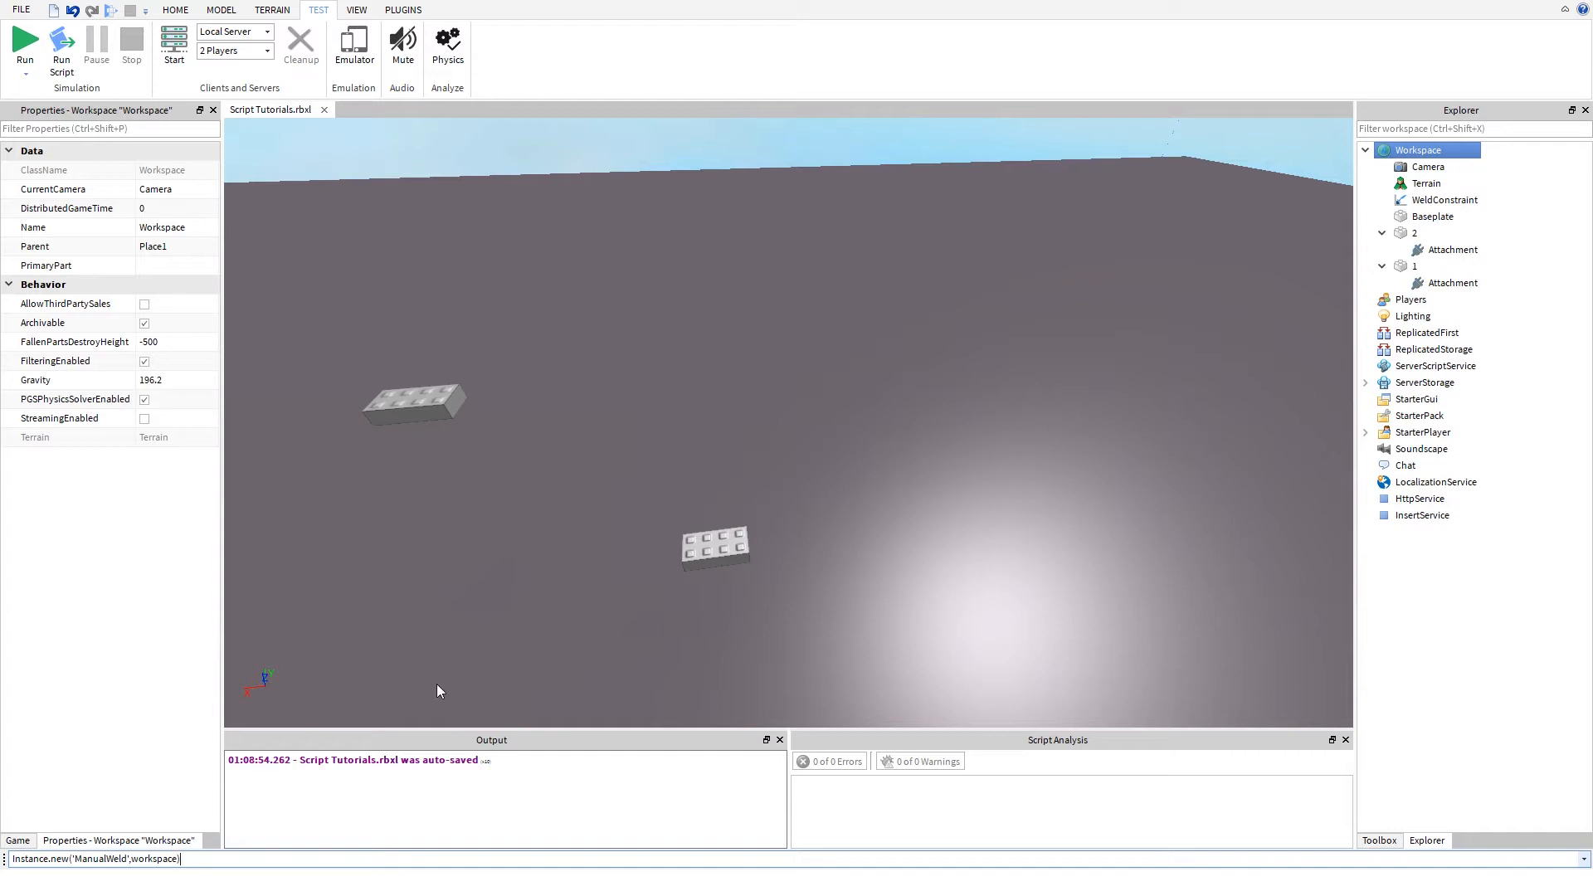
{"action": "key", "text": "Return"}
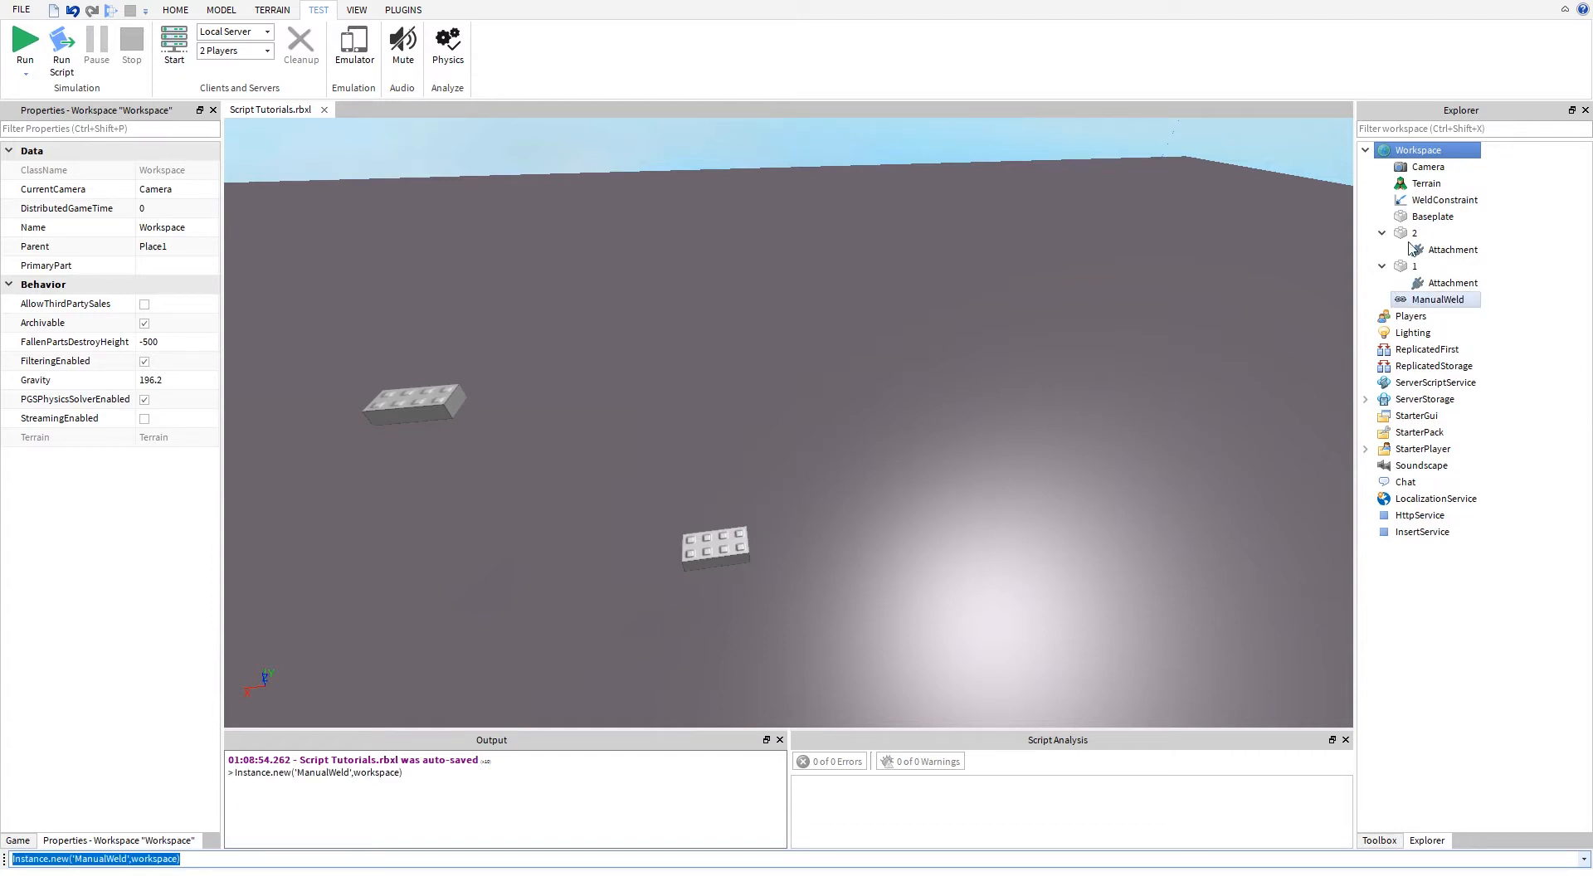
- Select the new ManualWeld and clear both the output log and the entered command
{"action": "left_click", "coordinate": [1414, 301]}
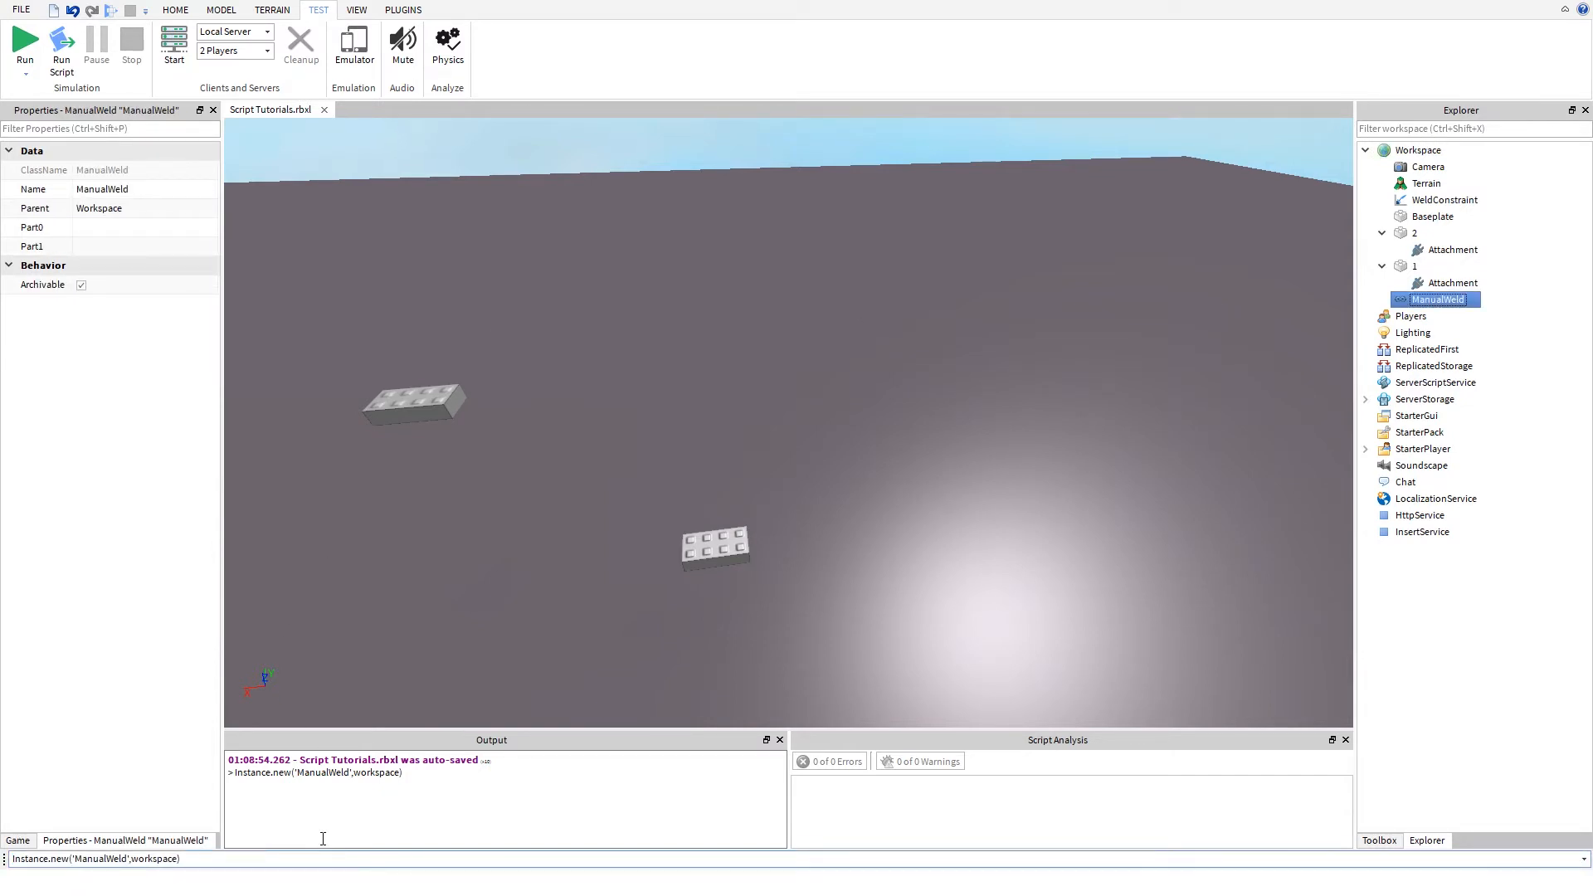
{"action": "right_click", "coordinate": [351, 838]}
{"action": "left_click", "coordinate": [390, 883]}
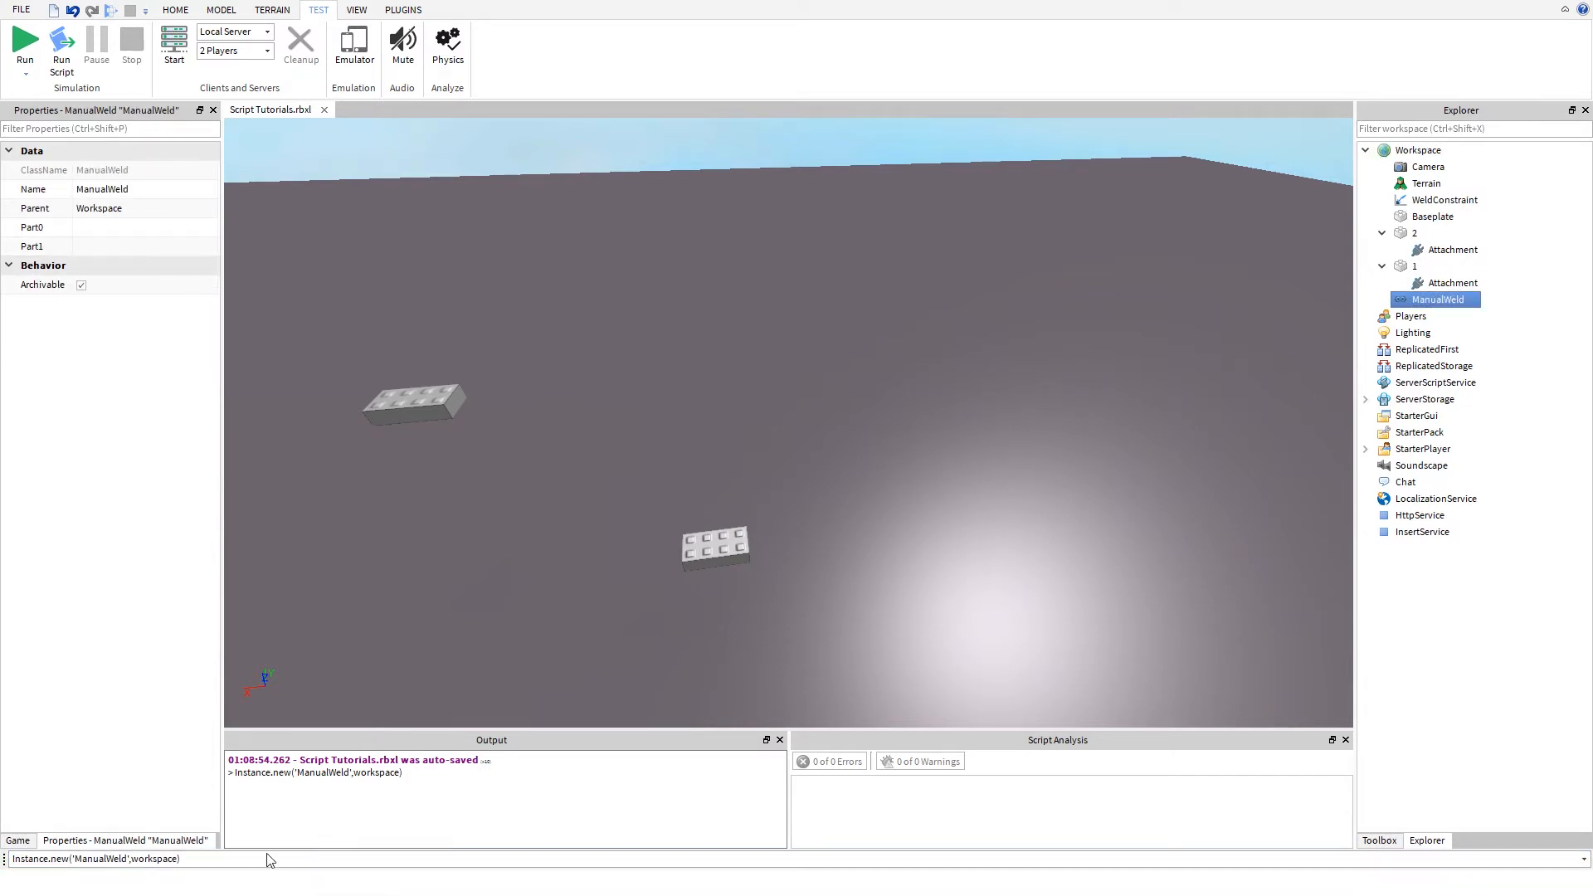
{"action": "left_click", "coordinate": [177, 858]}
{"action": "key", "text": "ctrl+a"}
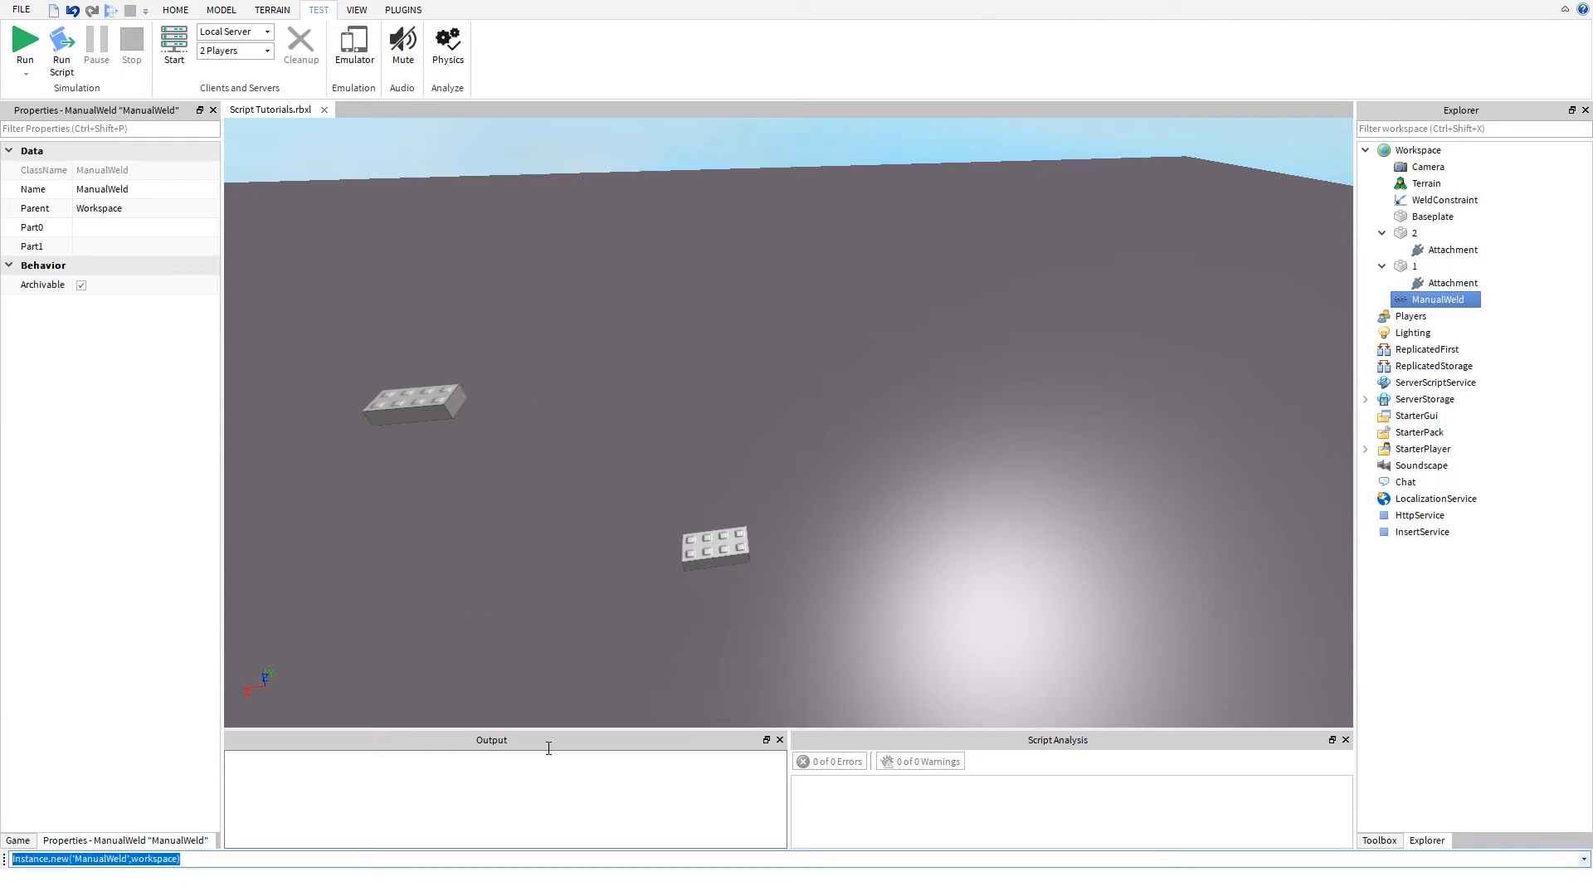
{"action": "key", "text": "BackSpace"}
- Set the ManualWeld's Part0 to part 1 and its Part1 to part 2
{"action": "left_click", "coordinate": [77, 246]}
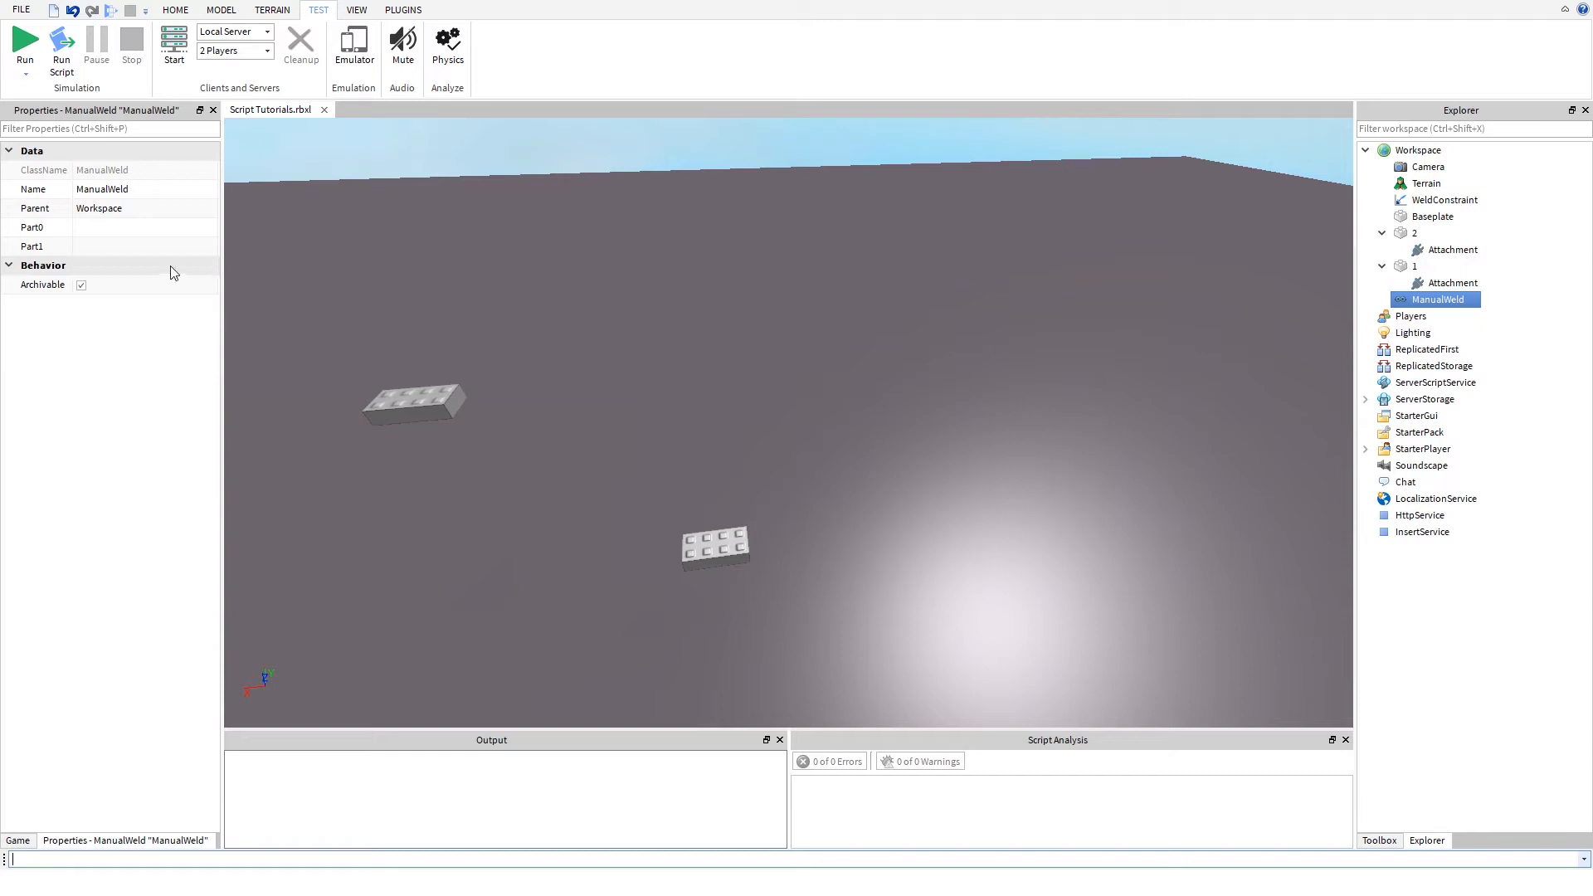
{"action": "left_click", "coordinate": [120, 230]}
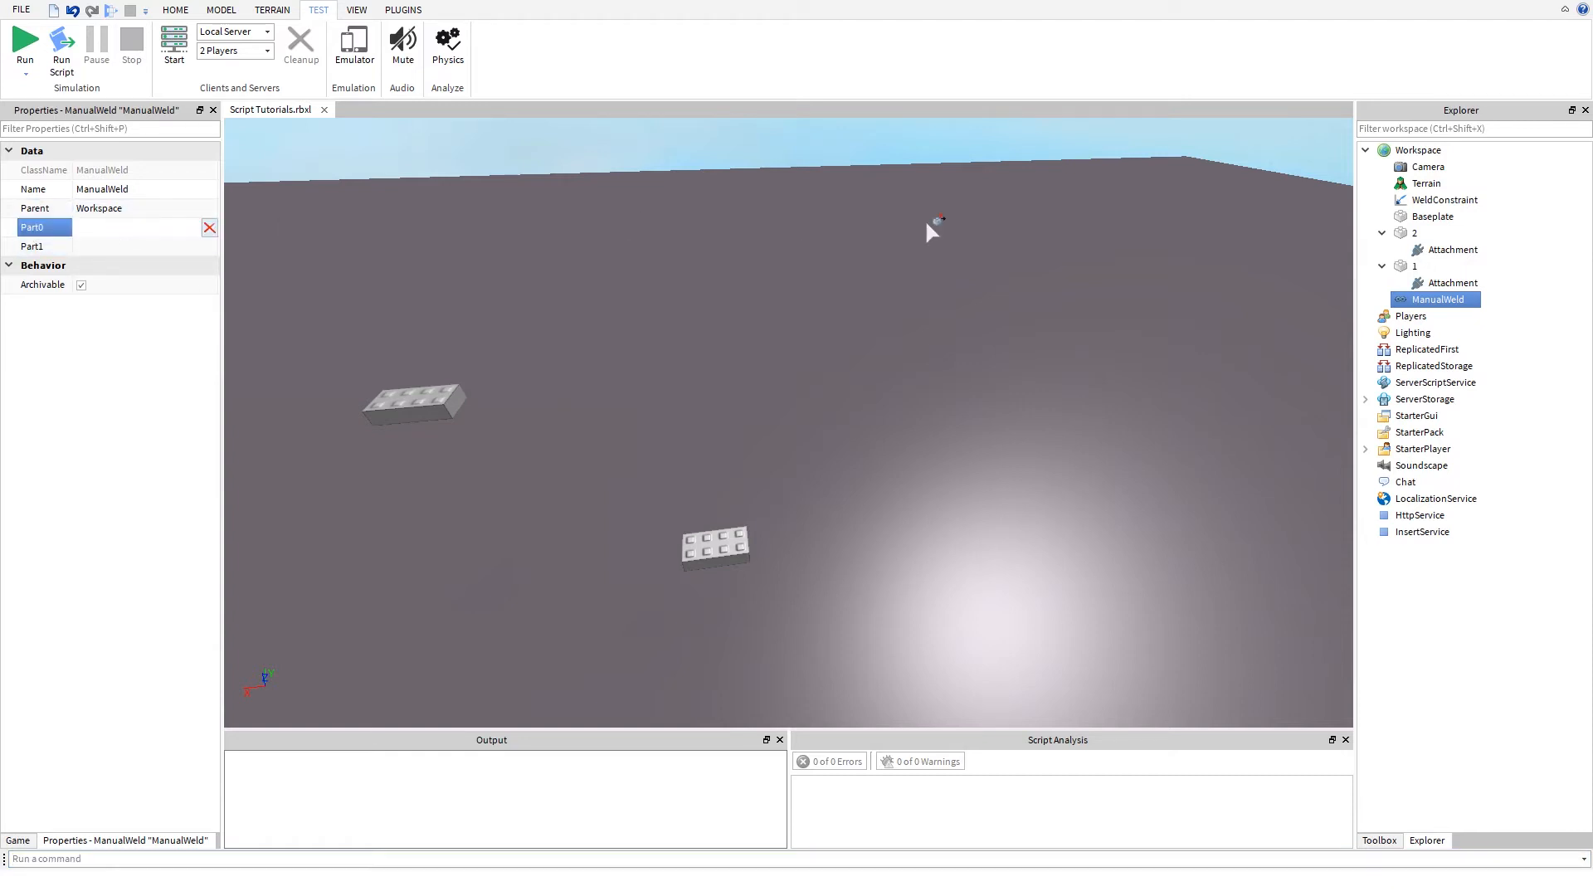
{"action": "left_click", "coordinate": [1435, 270]}
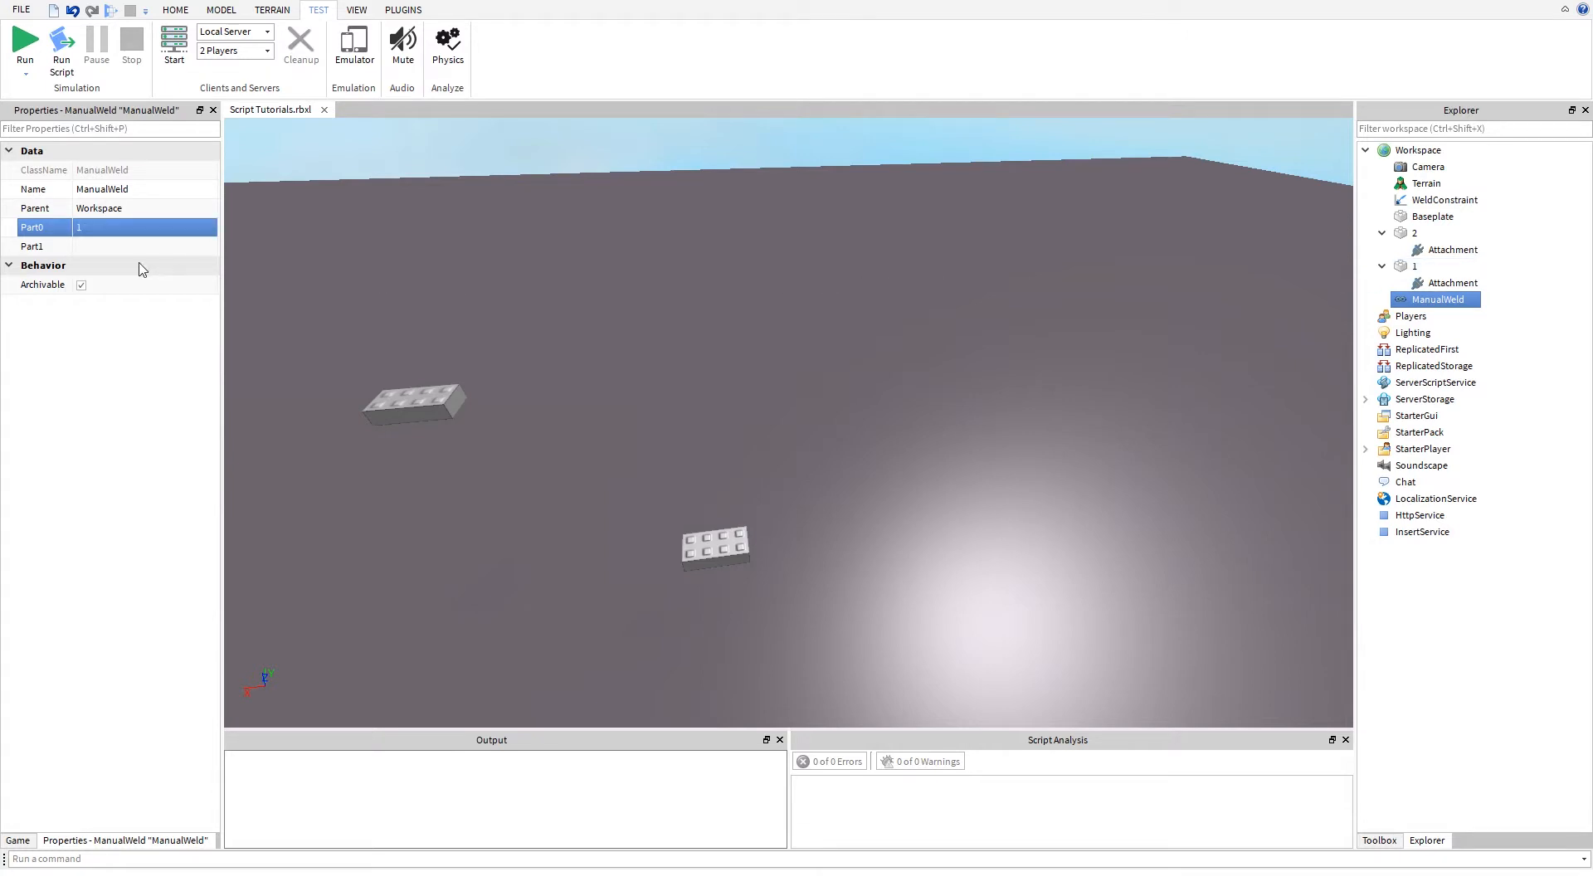
{"action": "left_click", "coordinate": [141, 246]}
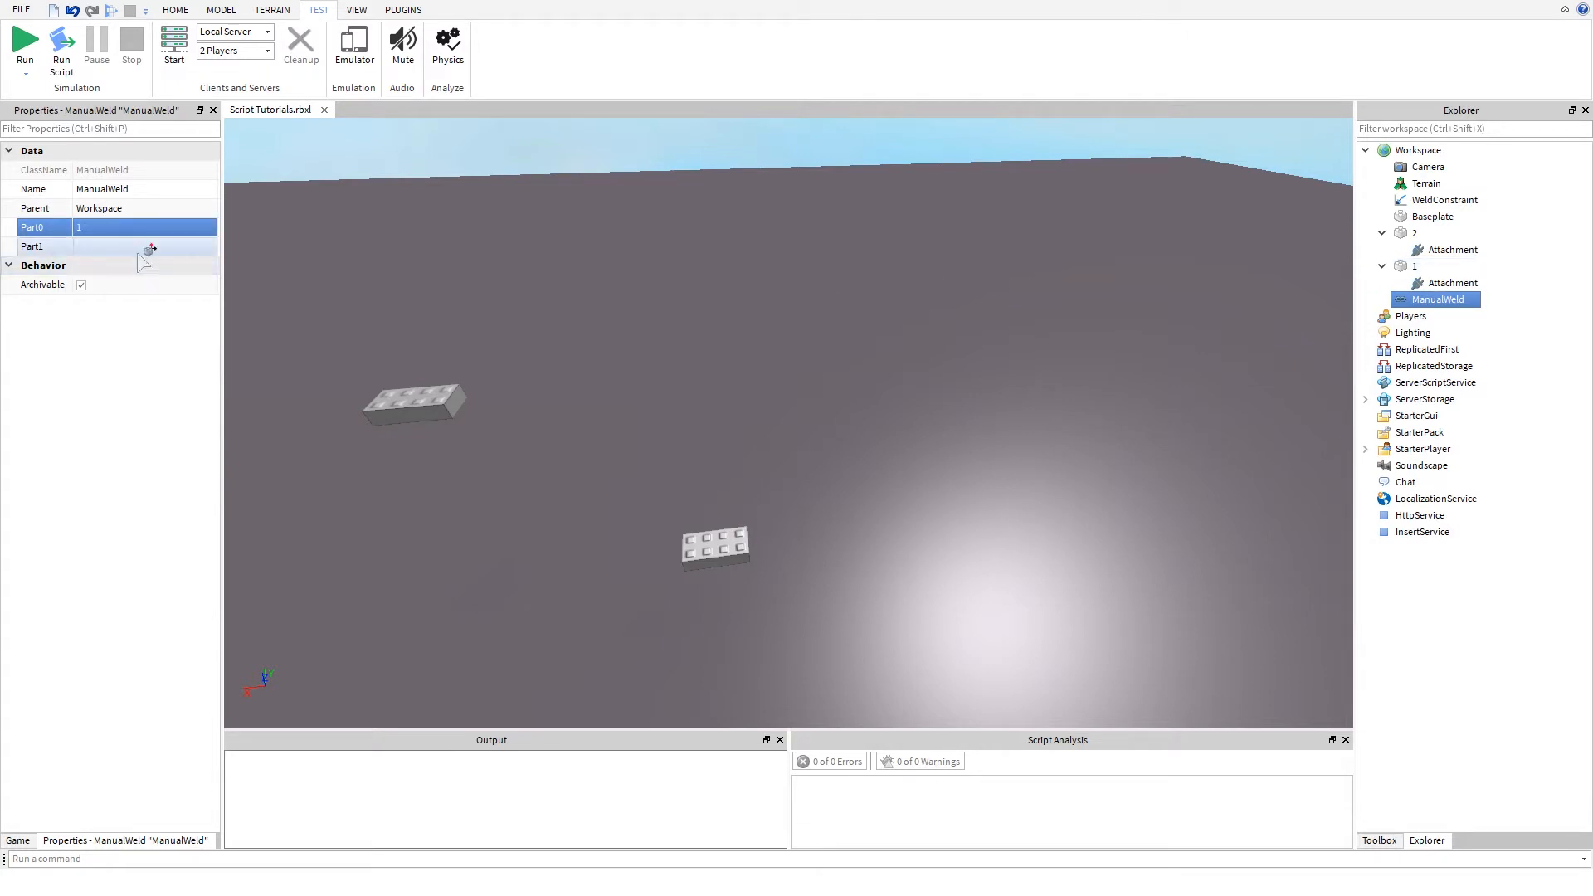
{"action": "left_click", "coordinate": [1421, 236]}
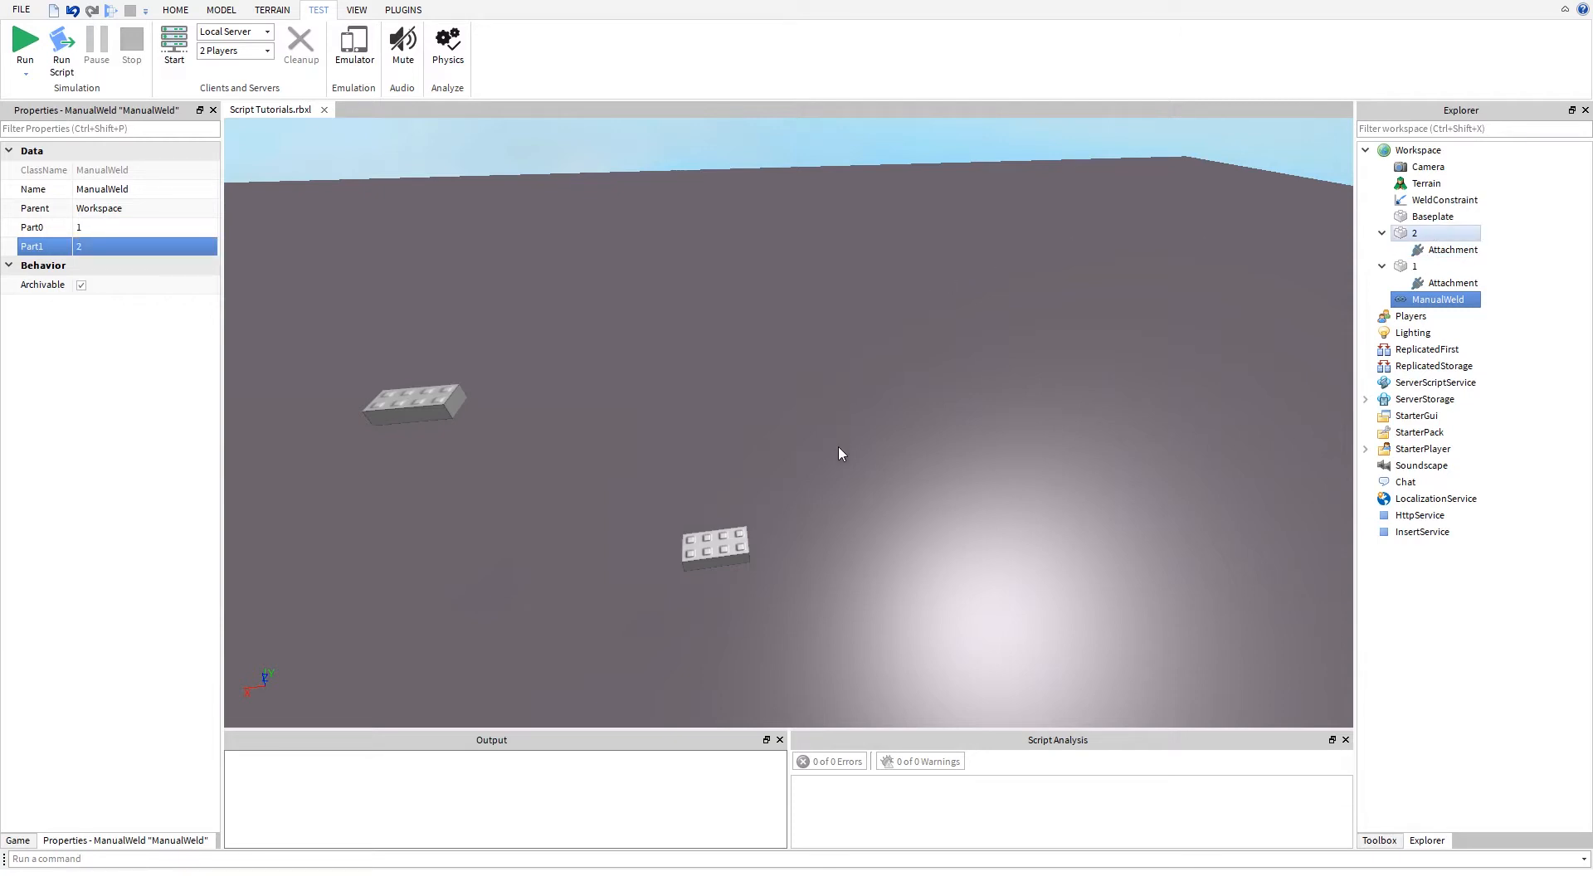
- Run the simulation, select part 2, and expand the Workspace contents
{"action": "right_click_drag", "start_coordinate": [758, 405], "coordinate": [759, 405]}
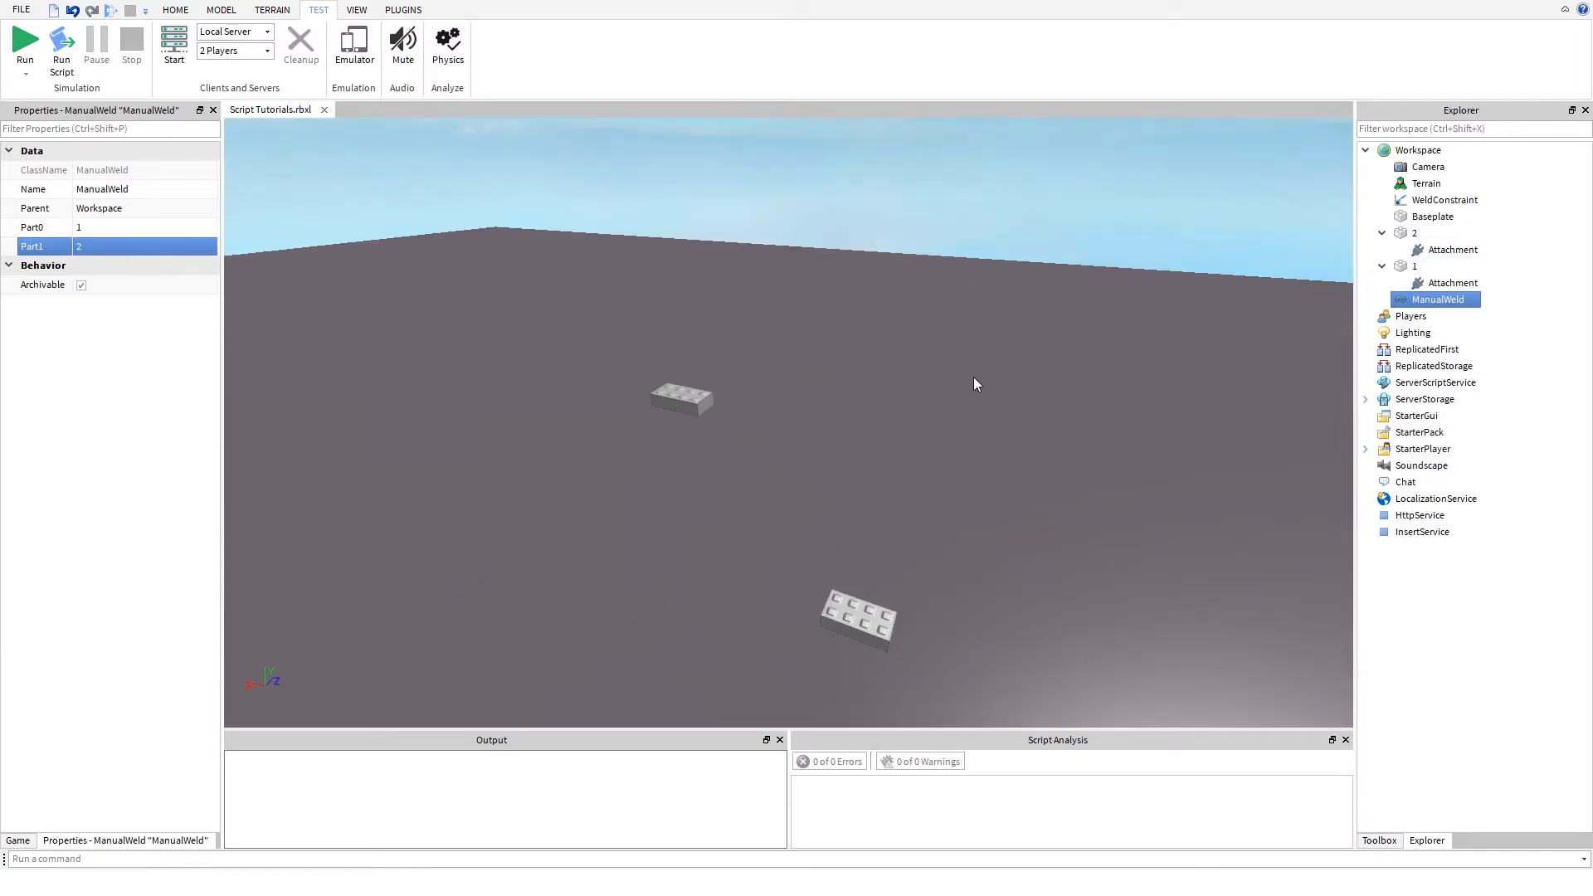
{"action": "left_click", "coordinate": [25, 41]}
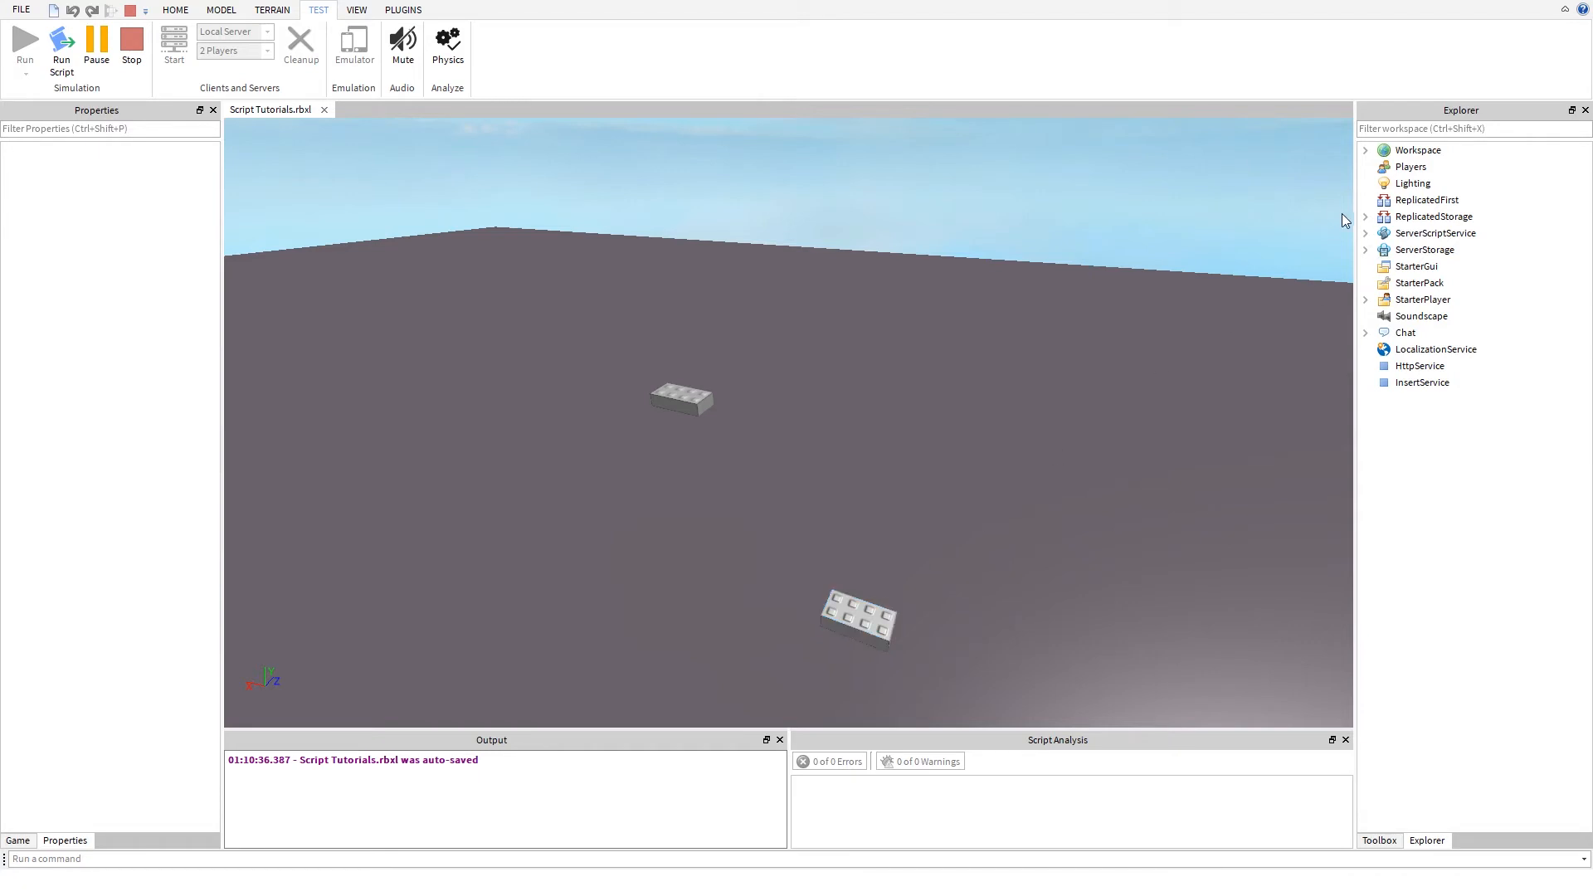
{"action": "left_click", "coordinate": [856, 616]}
{"action": "left_click", "coordinate": [1365, 150]}
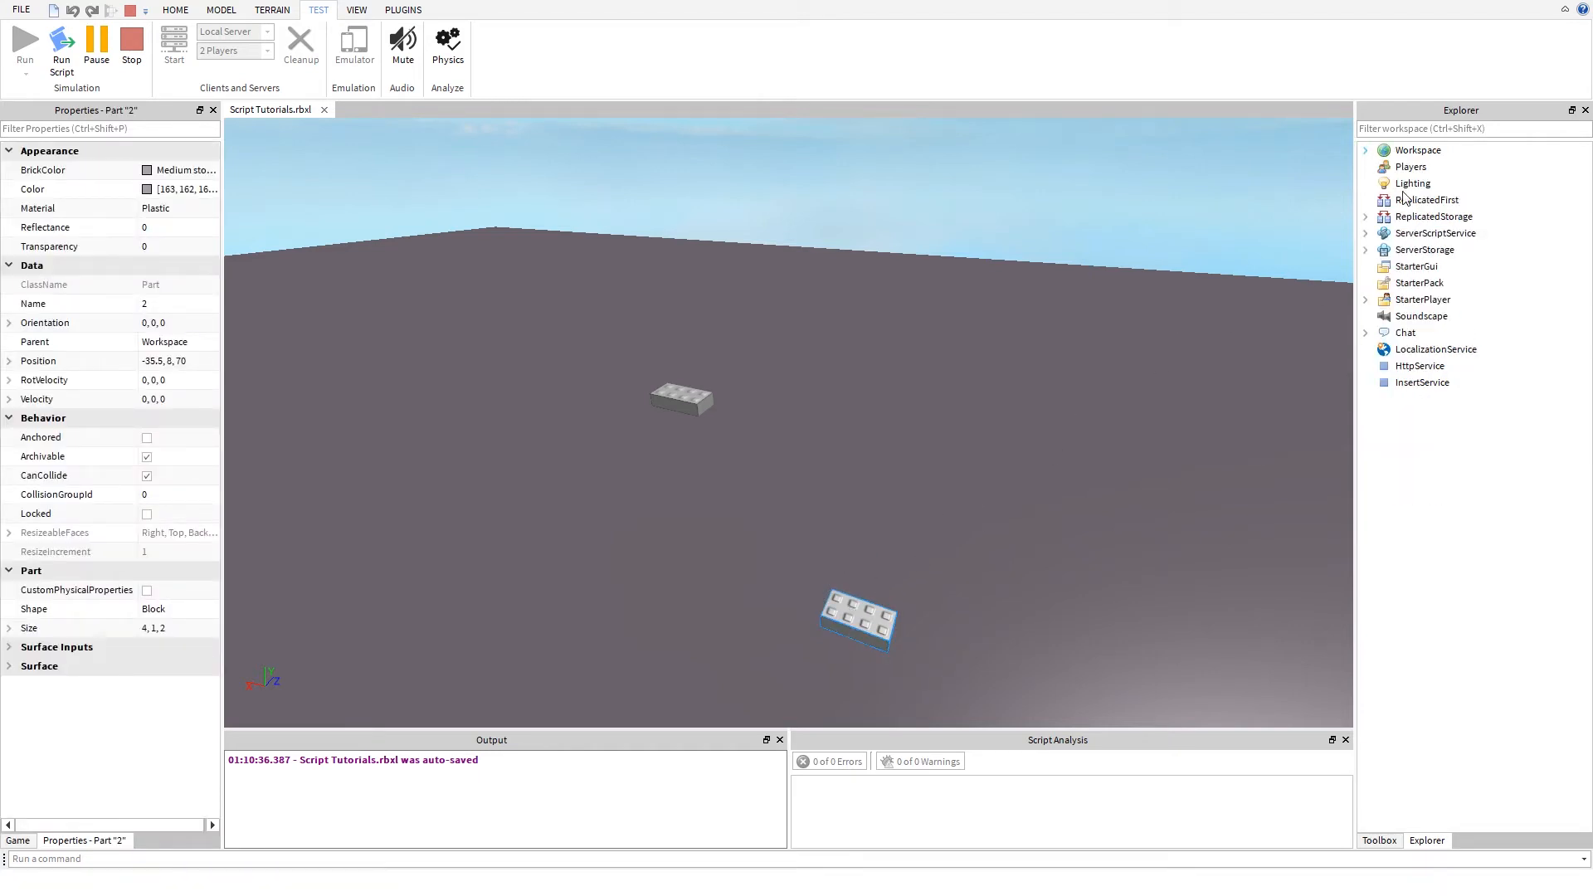
{"action": "left_click", "coordinate": [1365, 151]}
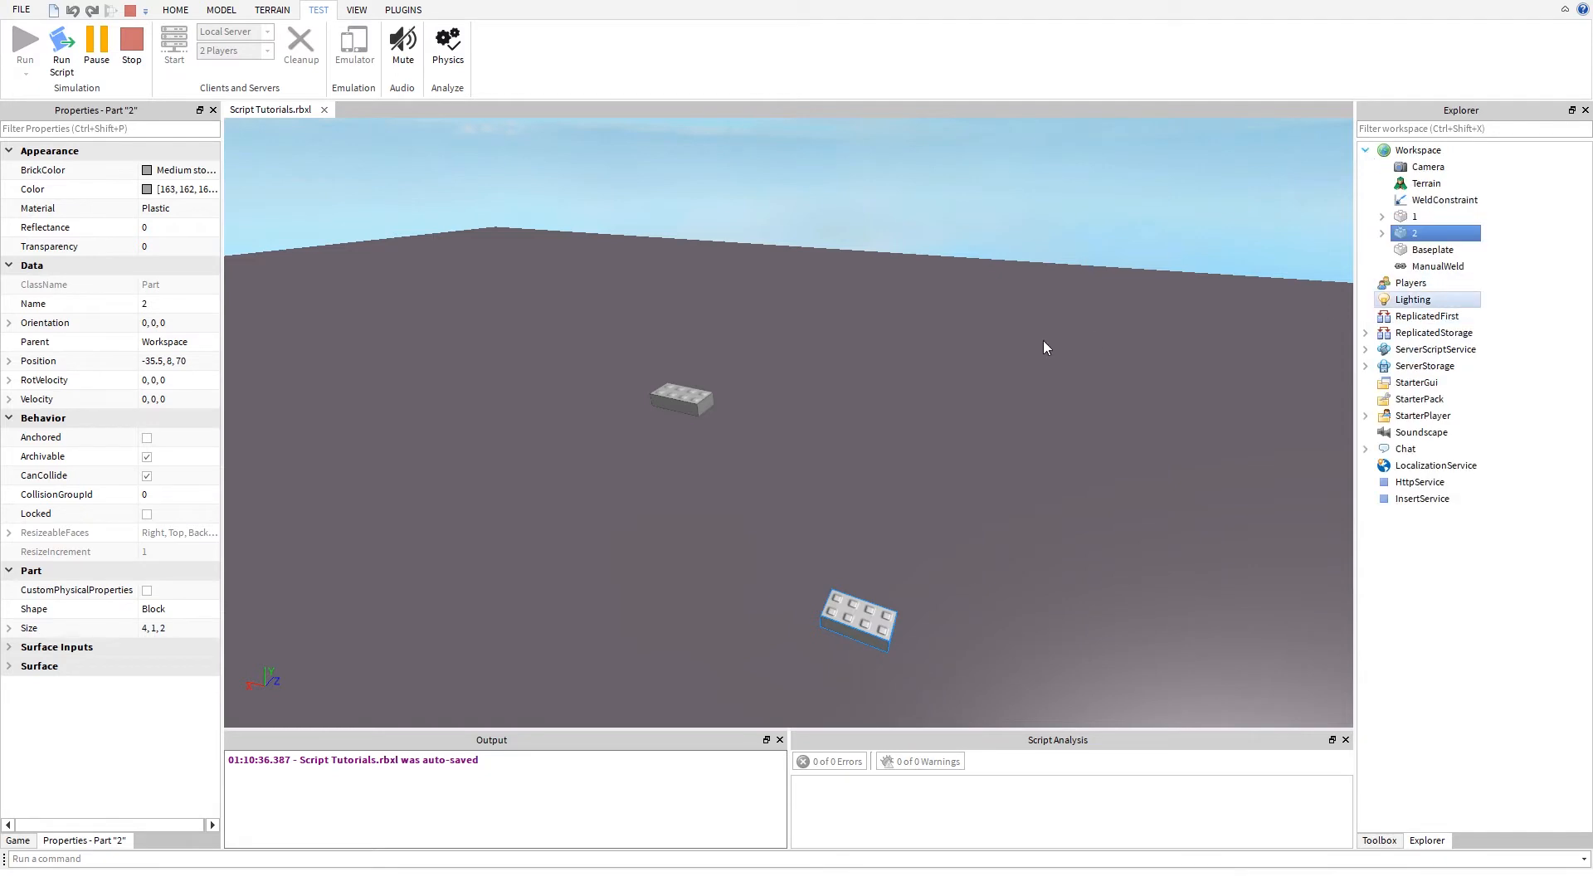
- Examine how the two welded parts hang together in the running simulation from several angles
{"action": "key", "text": "w"}
{"action": "mouse_move", "coordinate": [975, 376]}
{"action": "right_mouse_down"}
{"action": "mouse_move", "coordinate": [976, 408]}
{"action": "mouse_move", "coordinate": [947, 303]}
{"action": "mouse_move", "coordinate": [976, 383]}
{"action": "mouse_move", "coordinate": [964, 376]}
{"action": "right_mouse_up"}
{"action": "key", "text": "s"}
{"action": "key", "text": "a"}
{"action": "key", "text": "d"}
{"action": "key", "text": "w"}
{"action": "key", "text": "d"}
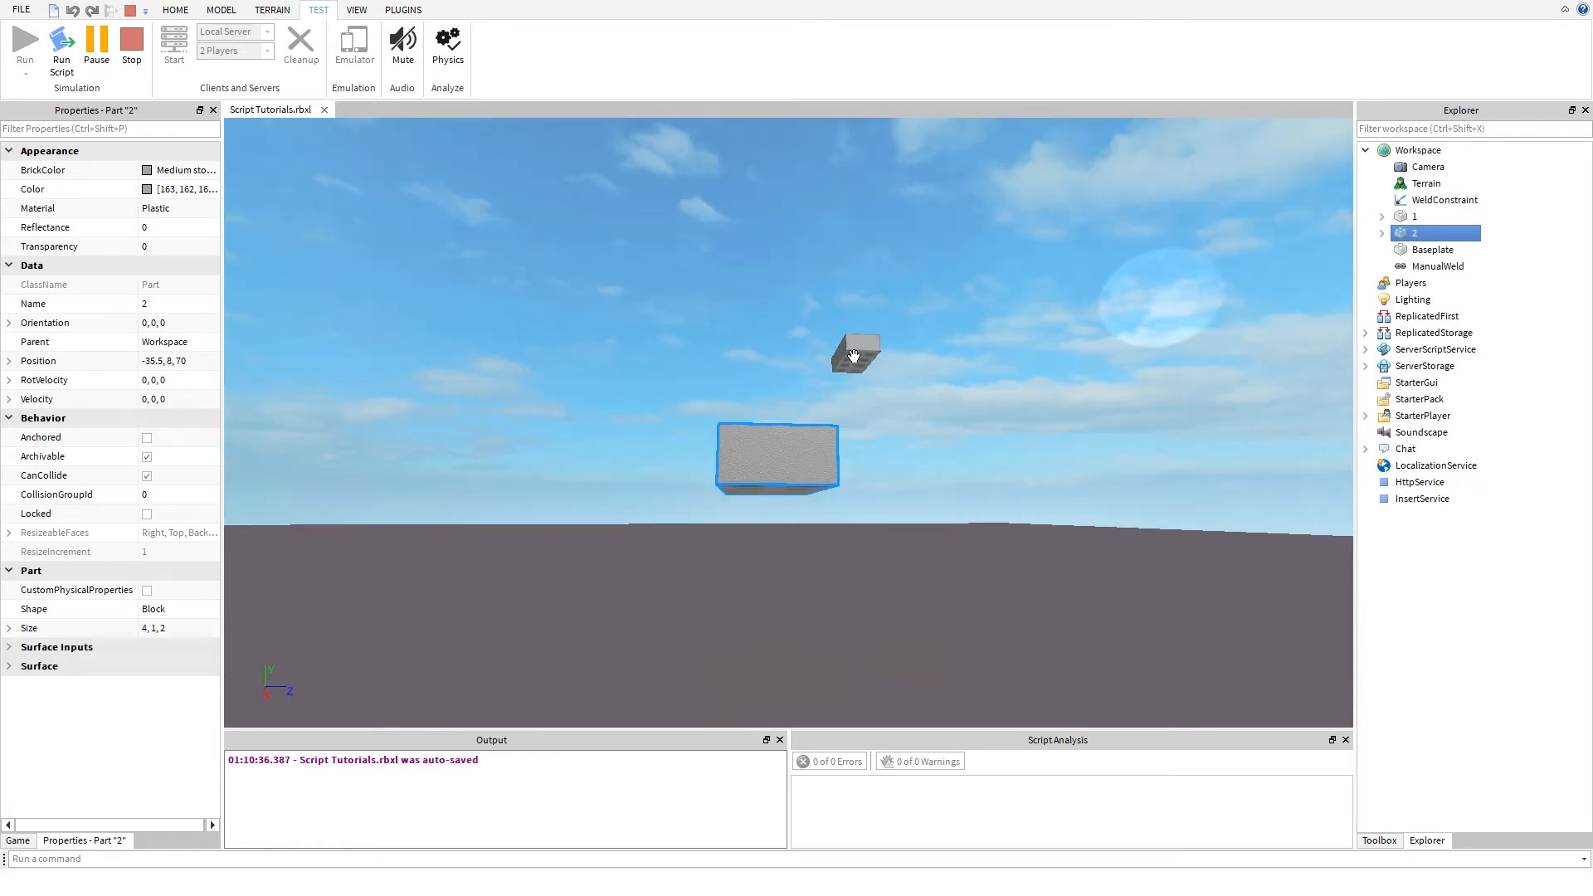
- Move part 1 along the Z axis in the running simulation to test the ManualWeld
{"action": "left_click", "coordinate": [174, 10]}
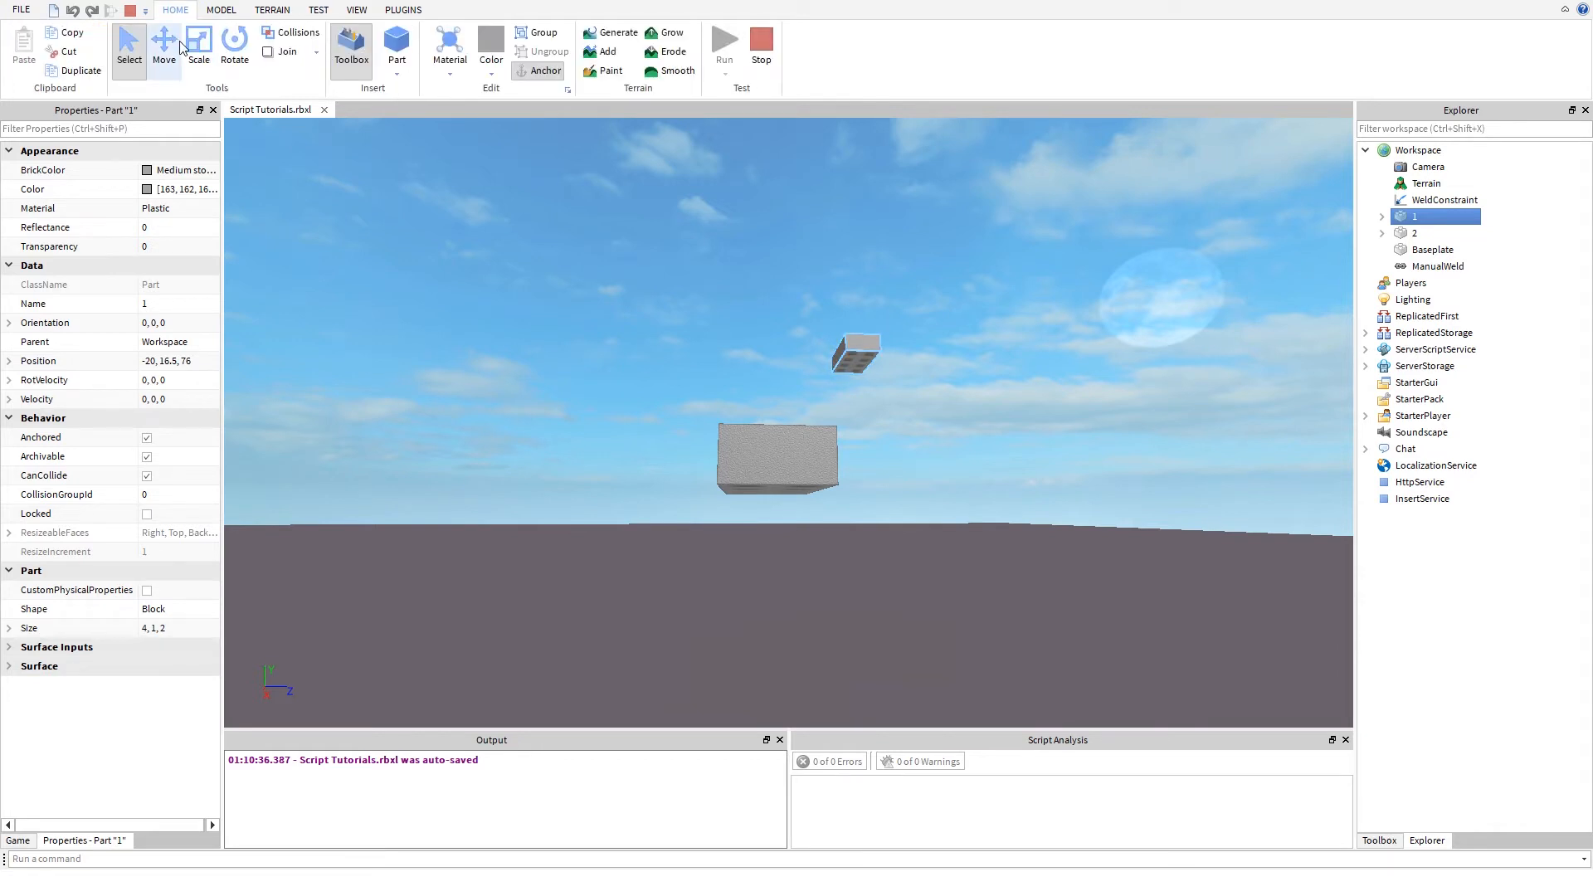
{"action": "left_click", "coordinate": [180, 46]}
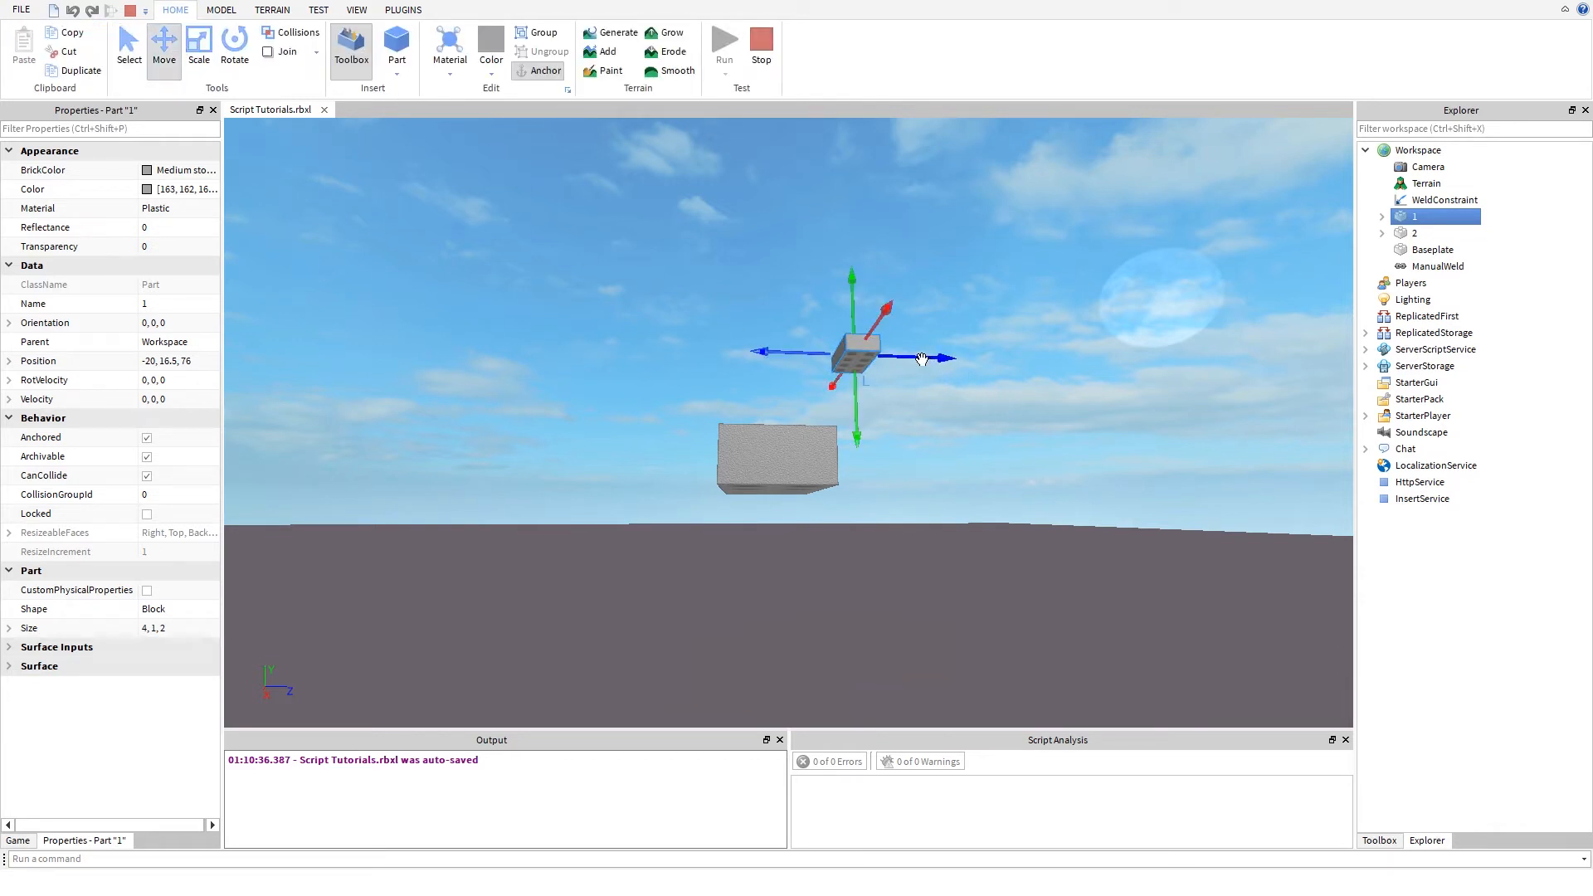
{"action": "left_click_drag", "start_coordinate": [922, 358], "coordinate": [987, 362]}
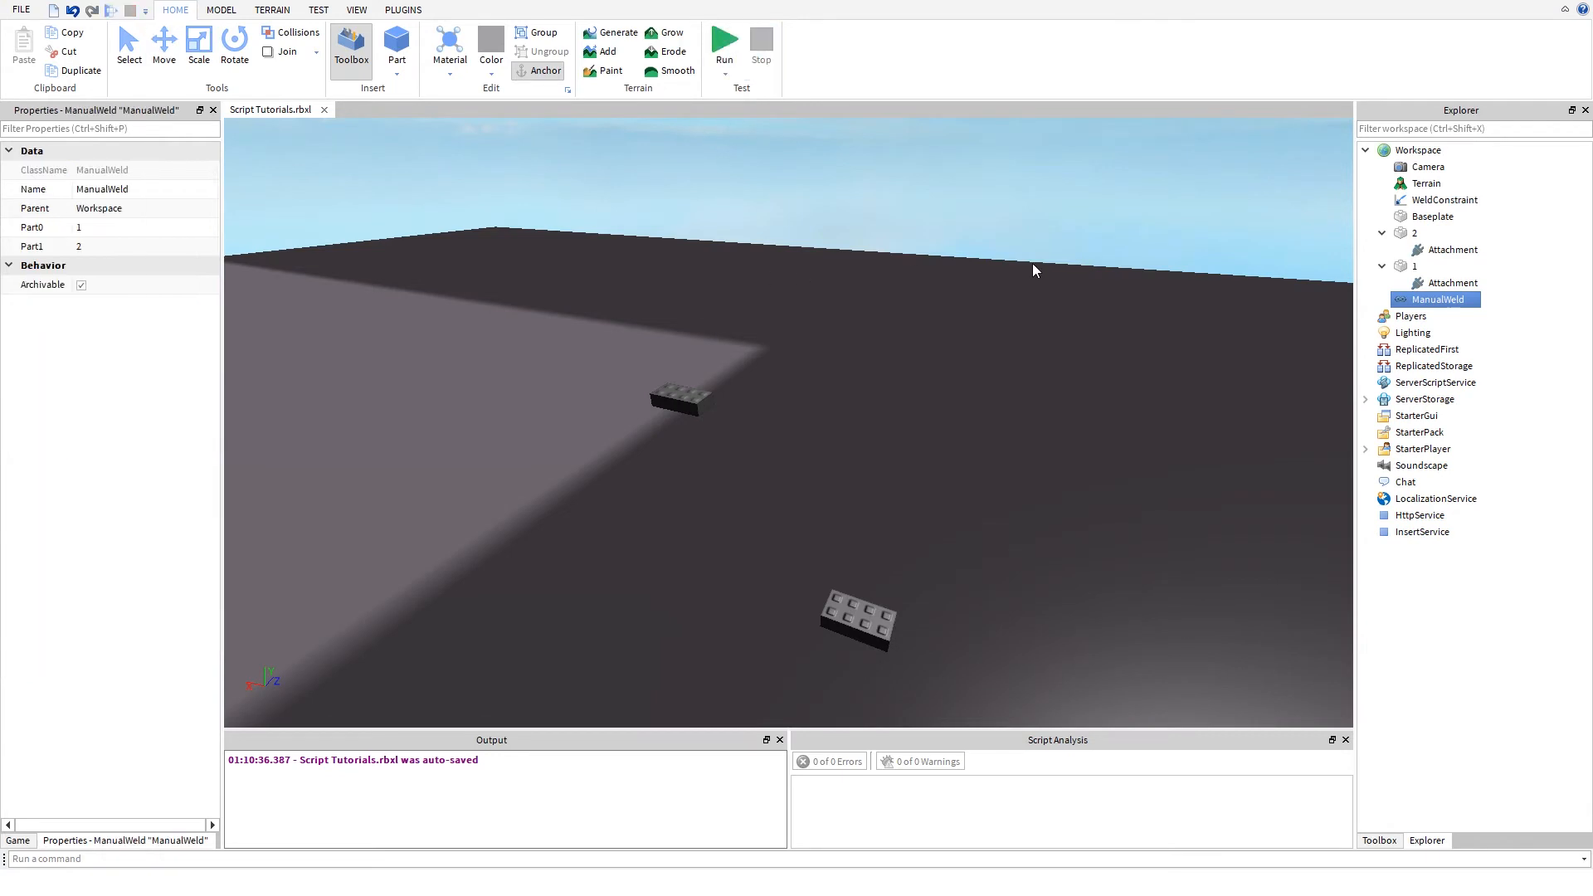
- Set the WeldConstraint's Part0 to part 1 and its Part1 to part 2
{"action": "left_click", "coordinate": [1446, 204]}
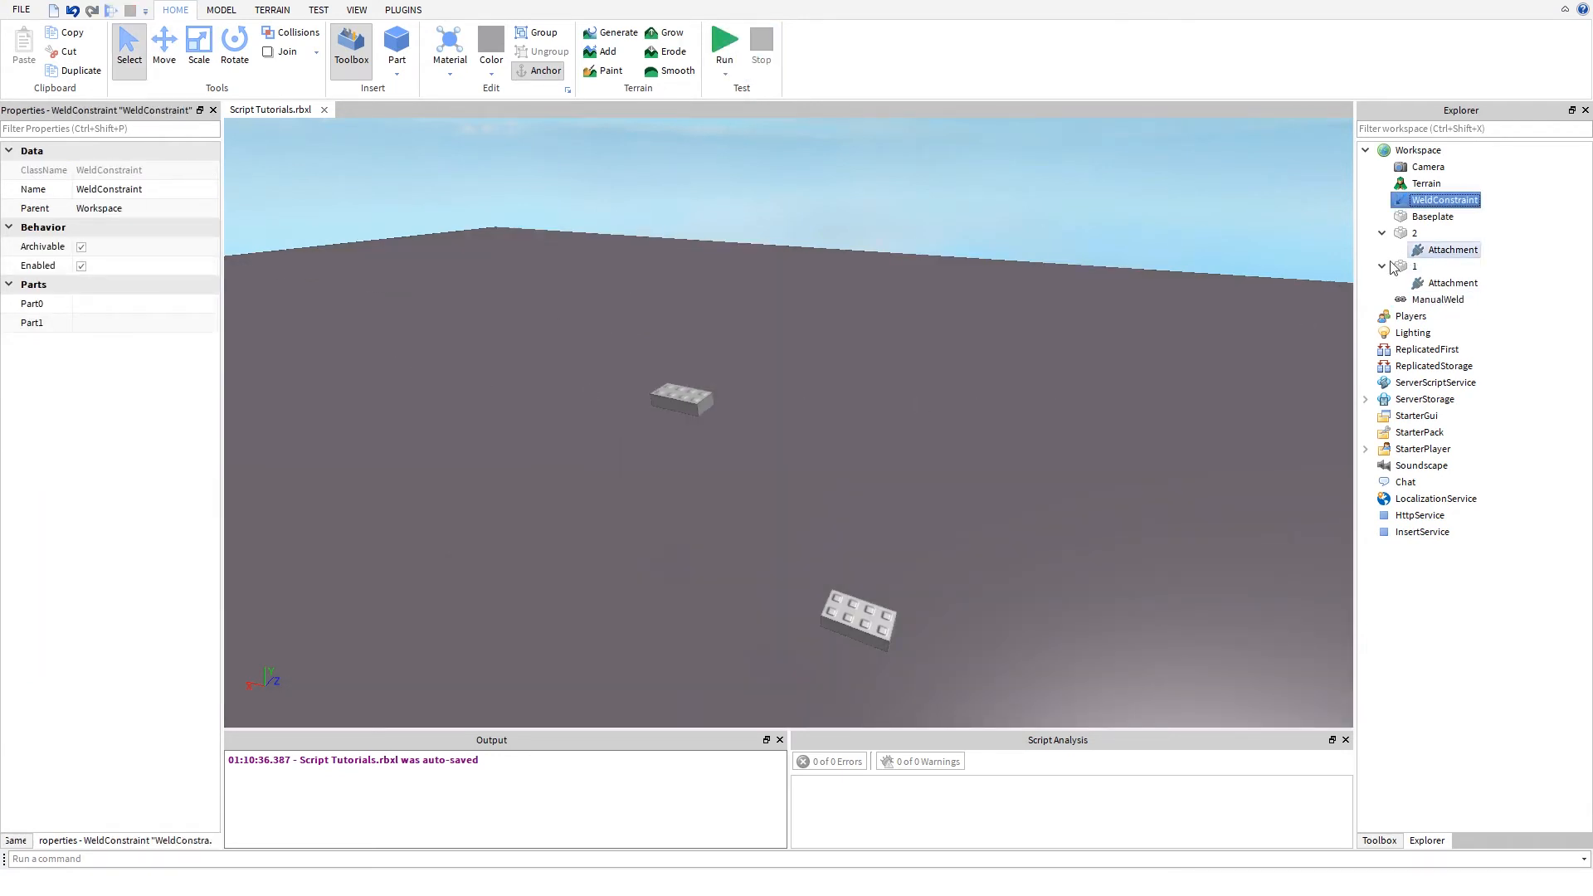
{"action": "left_click", "coordinate": [131, 306]}
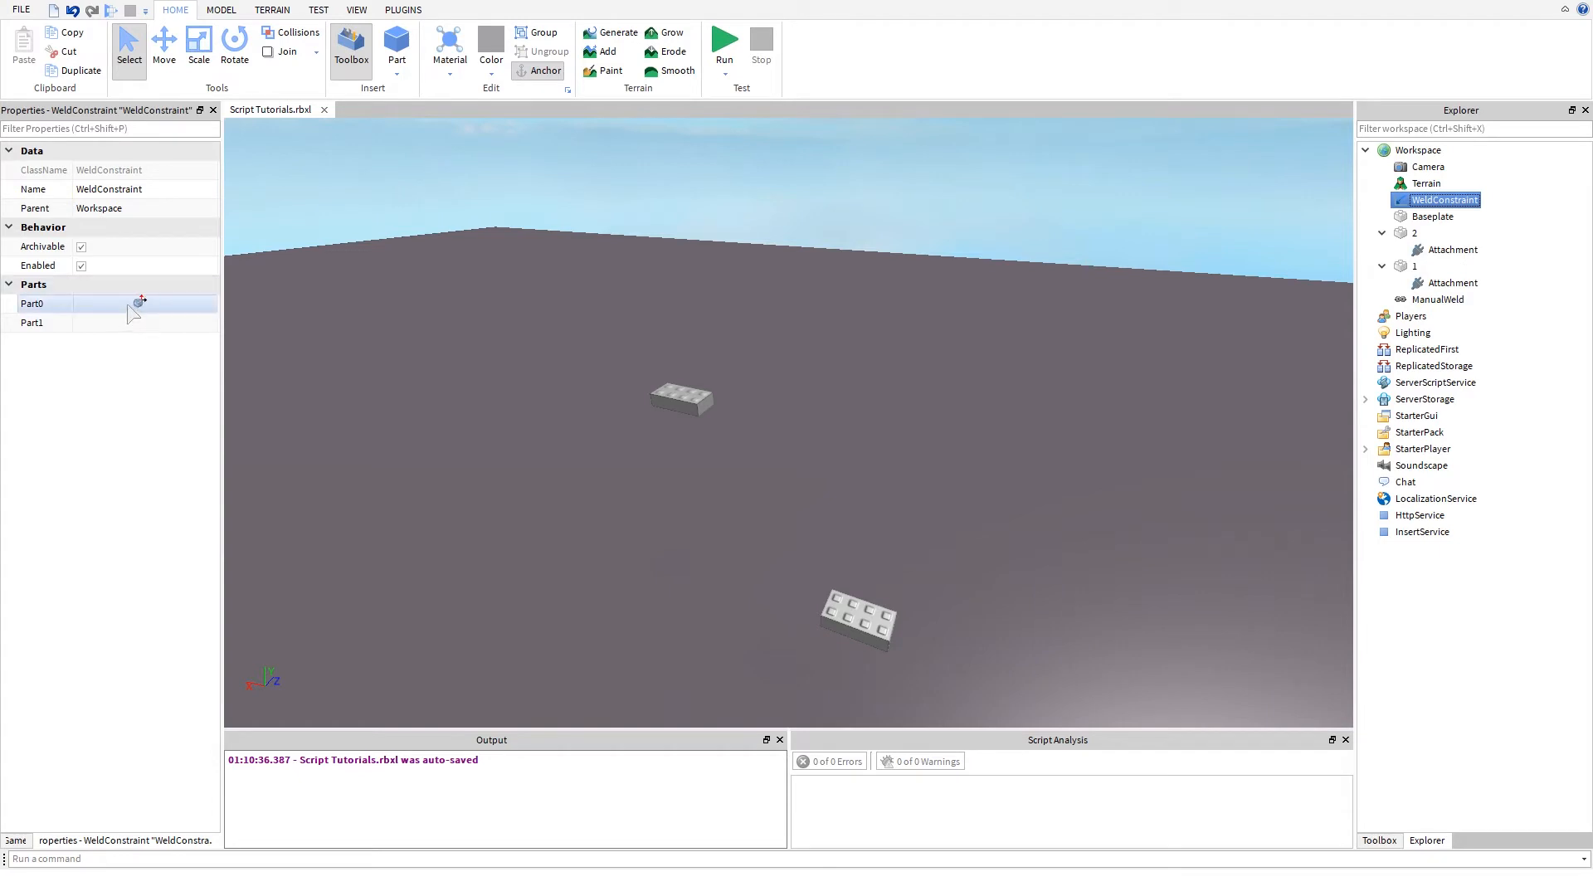
{"action": "left_click", "coordinate": [131, 305]}
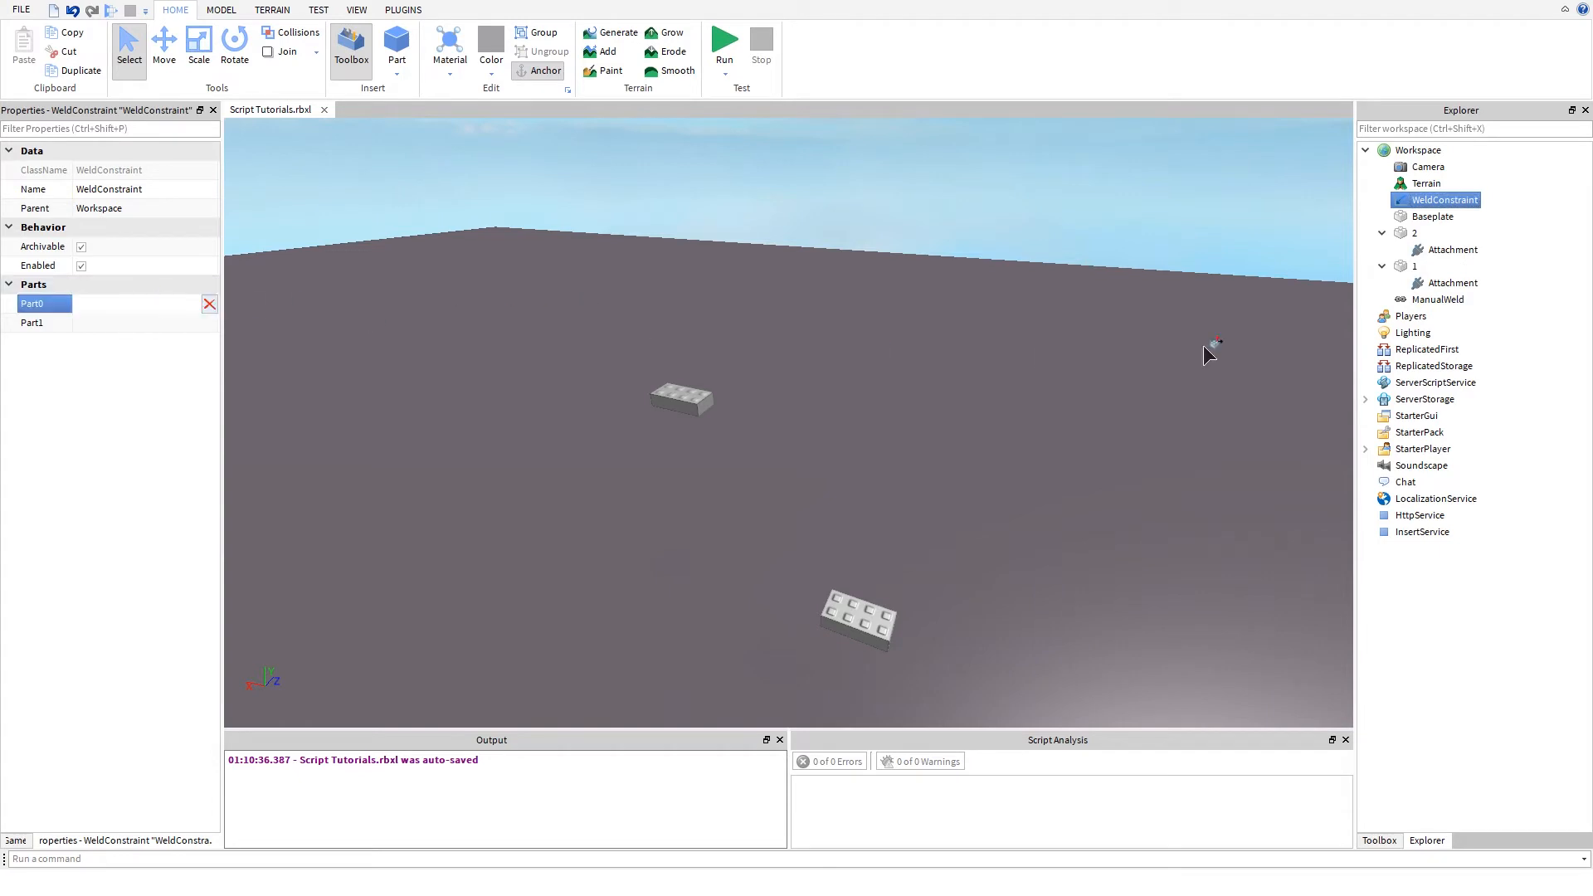
{"action": "left_click", "coordinate": [1425, 265]}
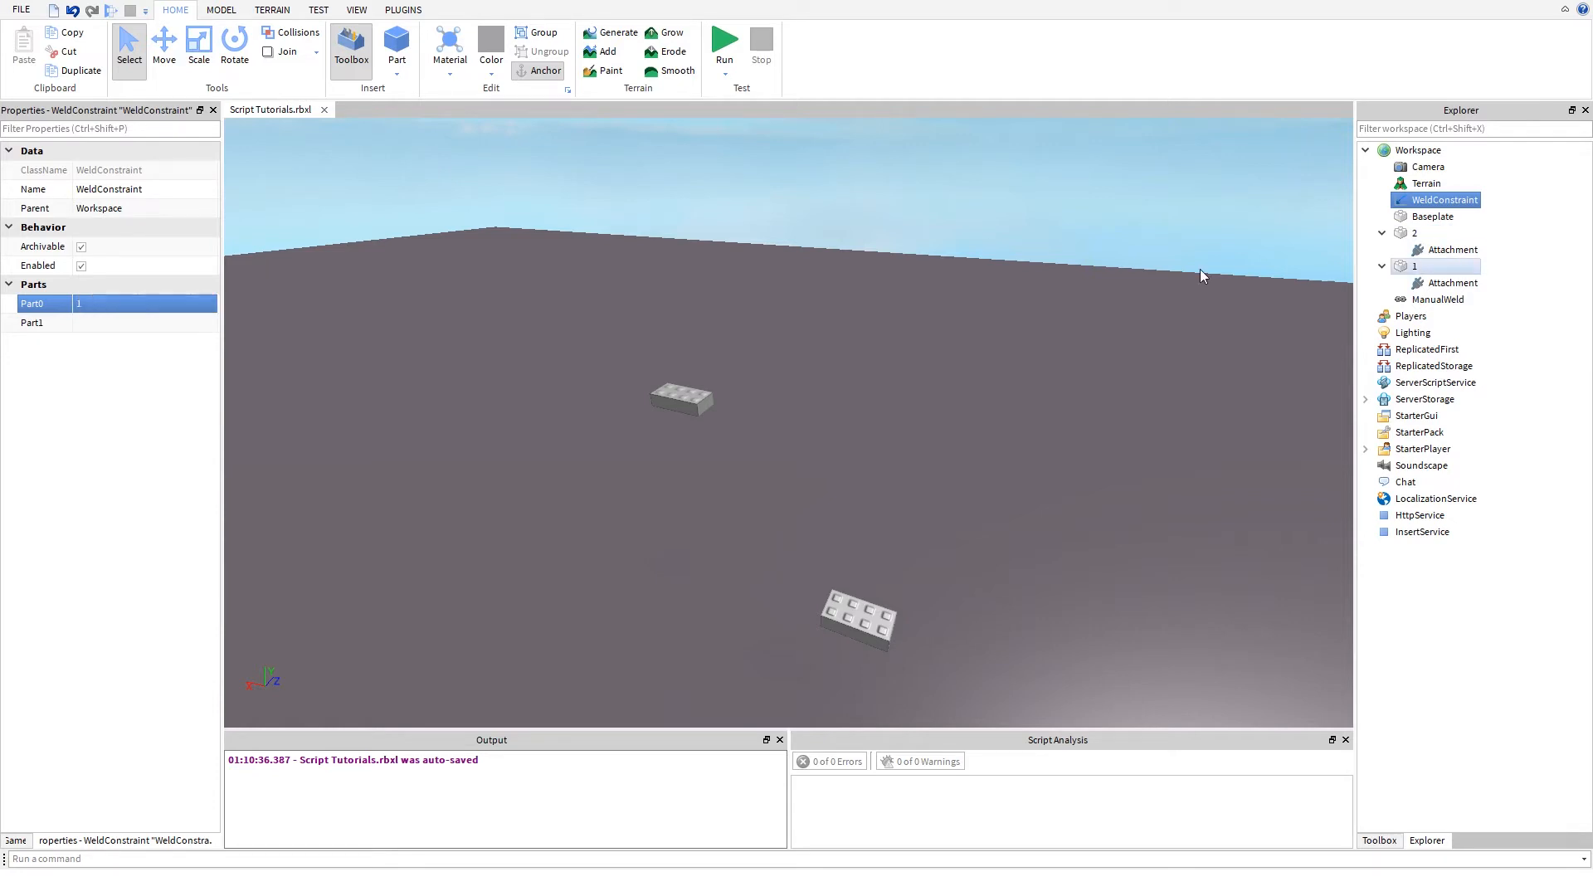
{"action": "left_click", "coordinate": [133, 324]}
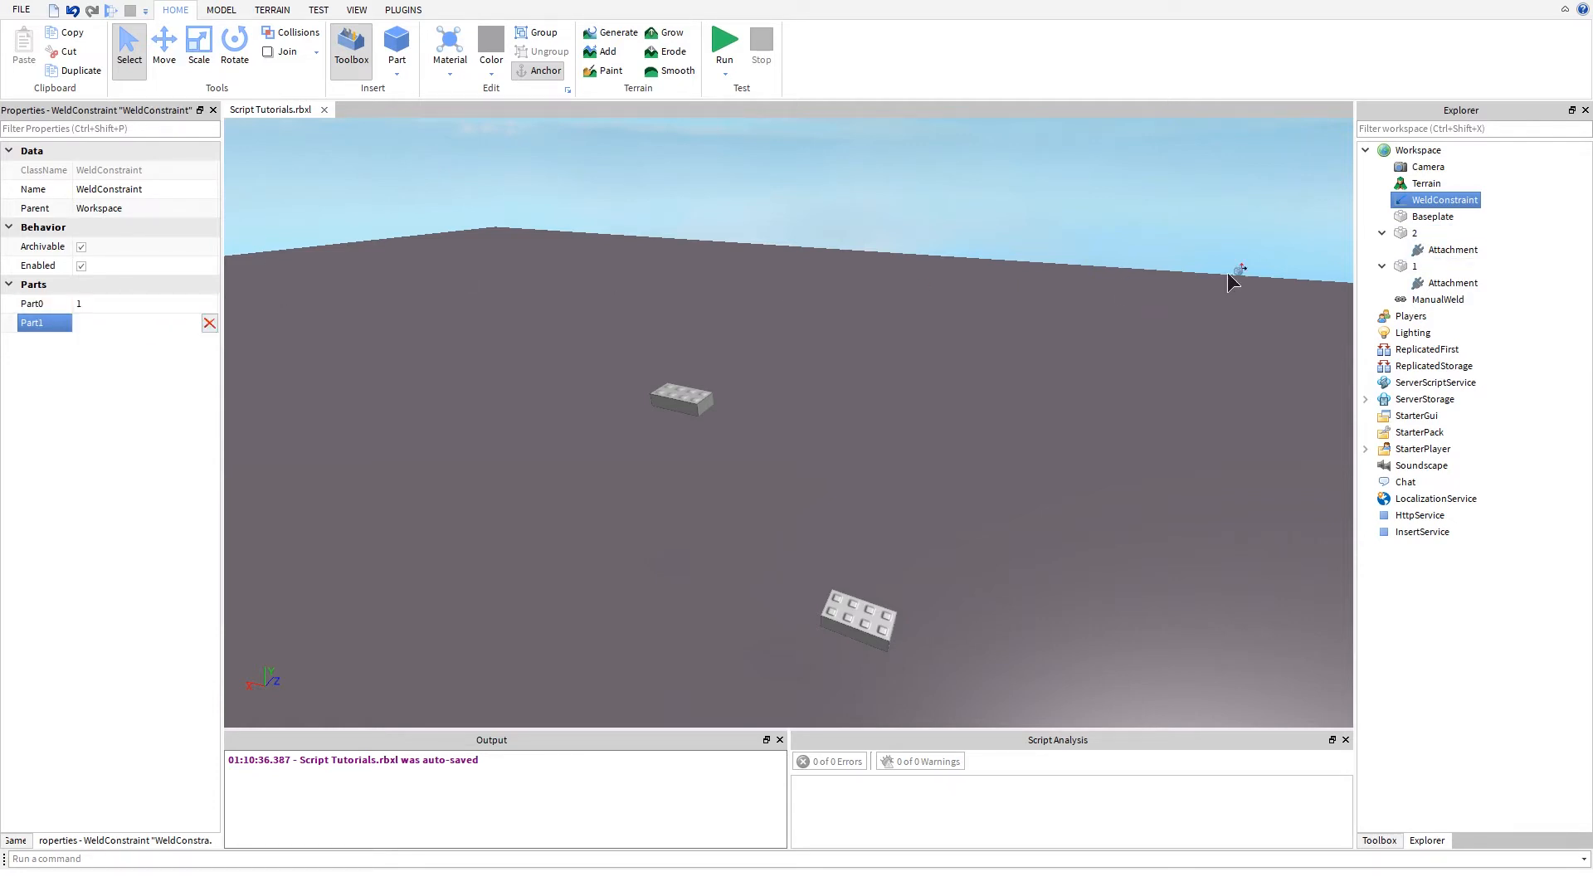
{"action": "left_click", "coordinate": [1415, 233]}
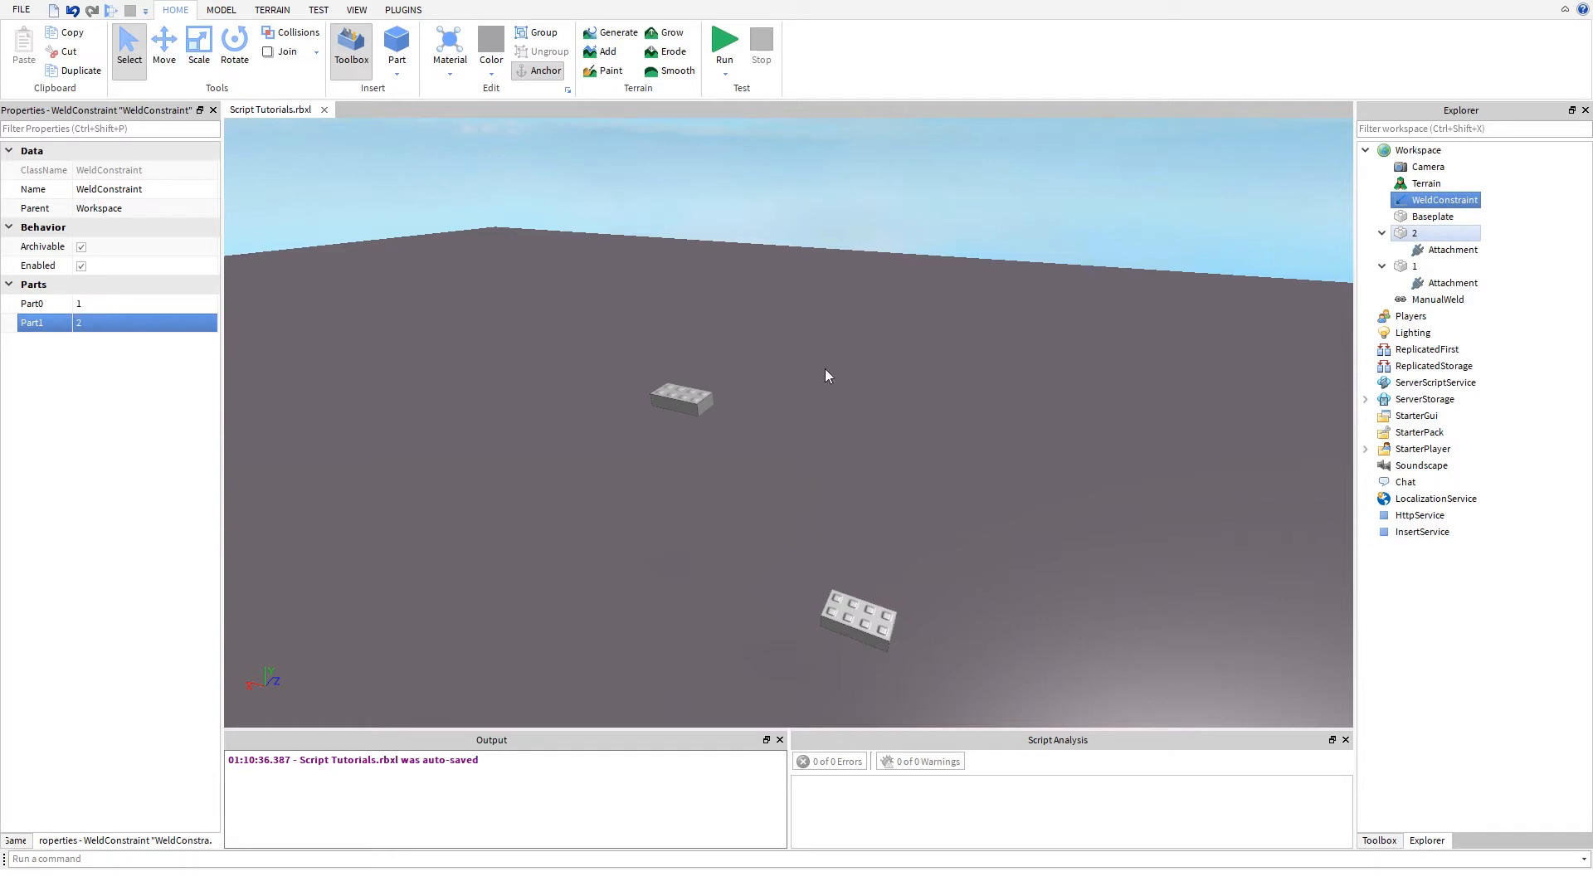
- Run the simulation and delete the ManualWeld from the Workspace
{"action": "mouse_move", "coordinate": [672, 496]}
{"action": "right_mouse_down"}
{"action": "mouse_move", "coordinate": [669, 514]}
{"action": "mouse_move", "coordinate": [672, 496]}
{"action": "right_mouse_up"}
{"action": "key", "text": "a"}
{"action": "key", "text": "w"}
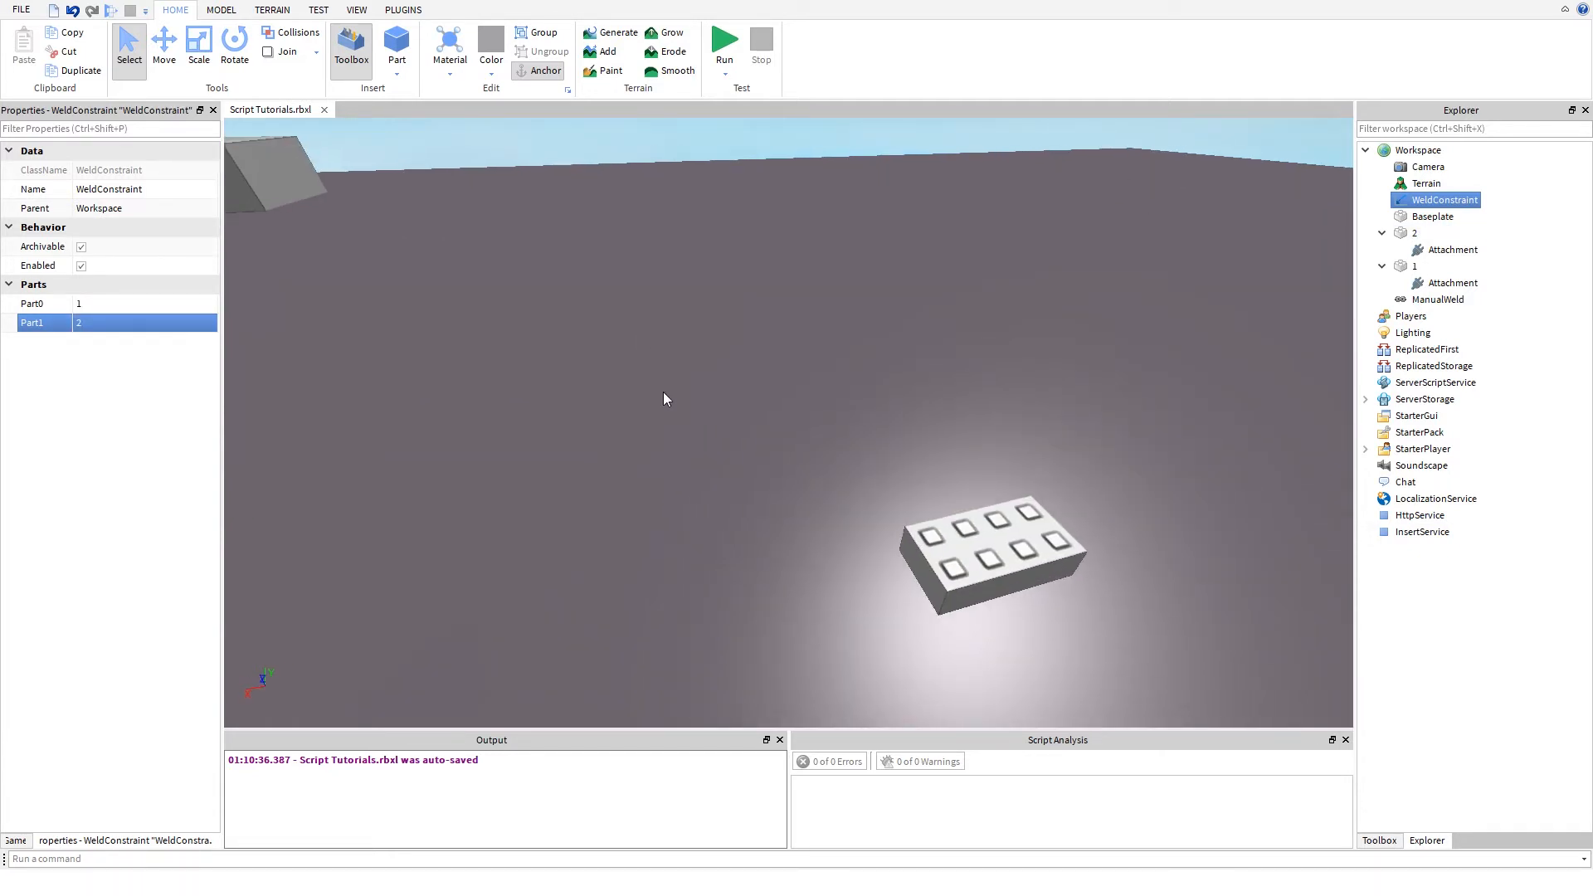
{"action": "left_click", "coordinate": [725, 43]}
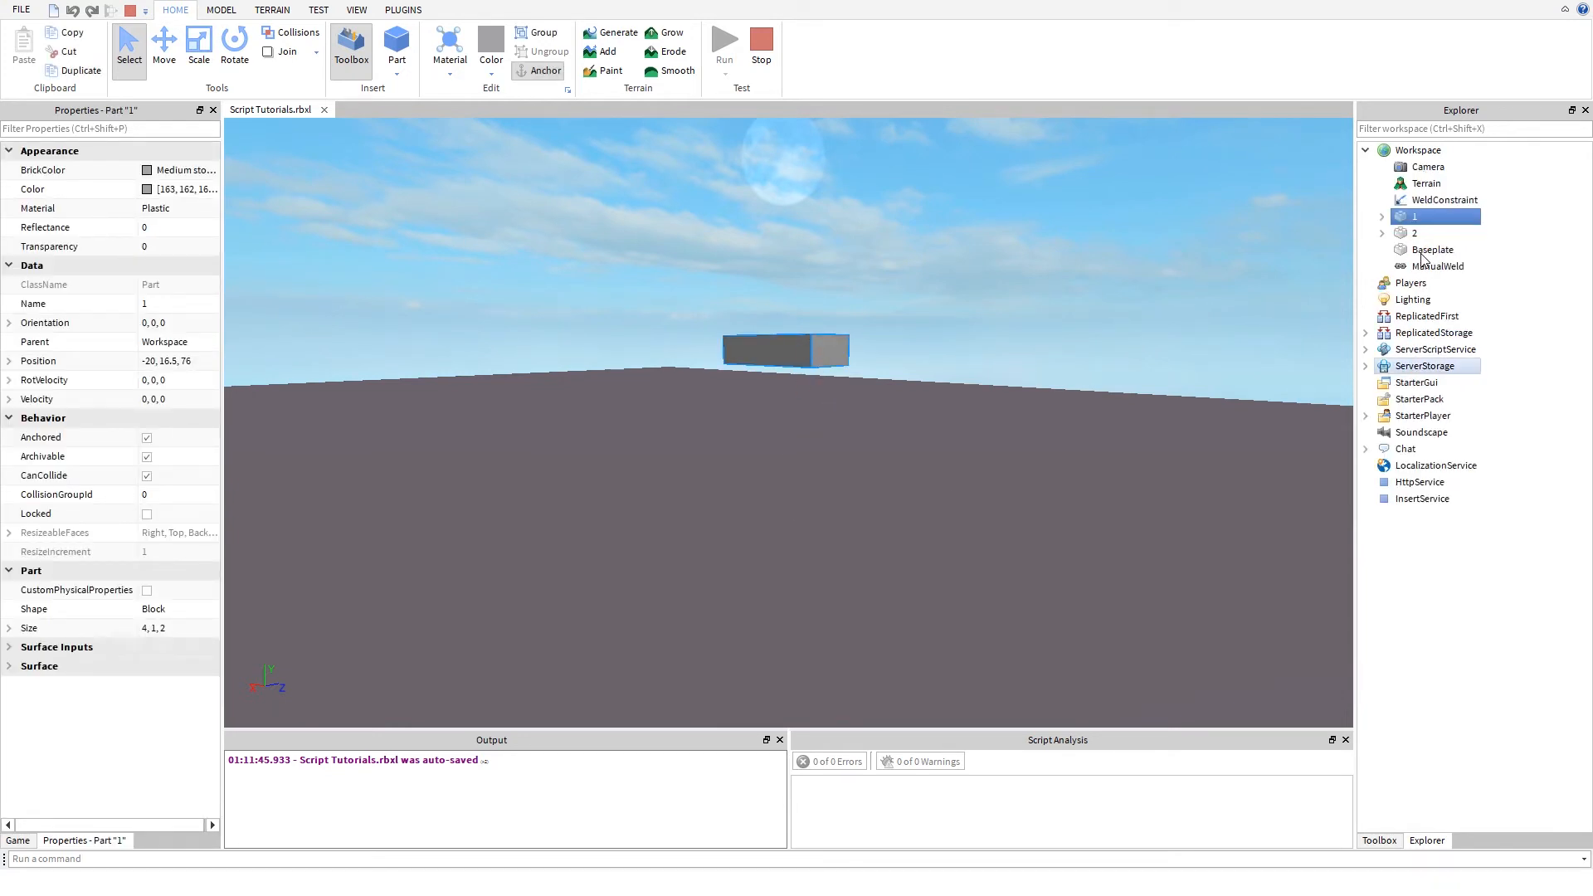
{"action": "left_click", "coordinate": [1410, 269]}
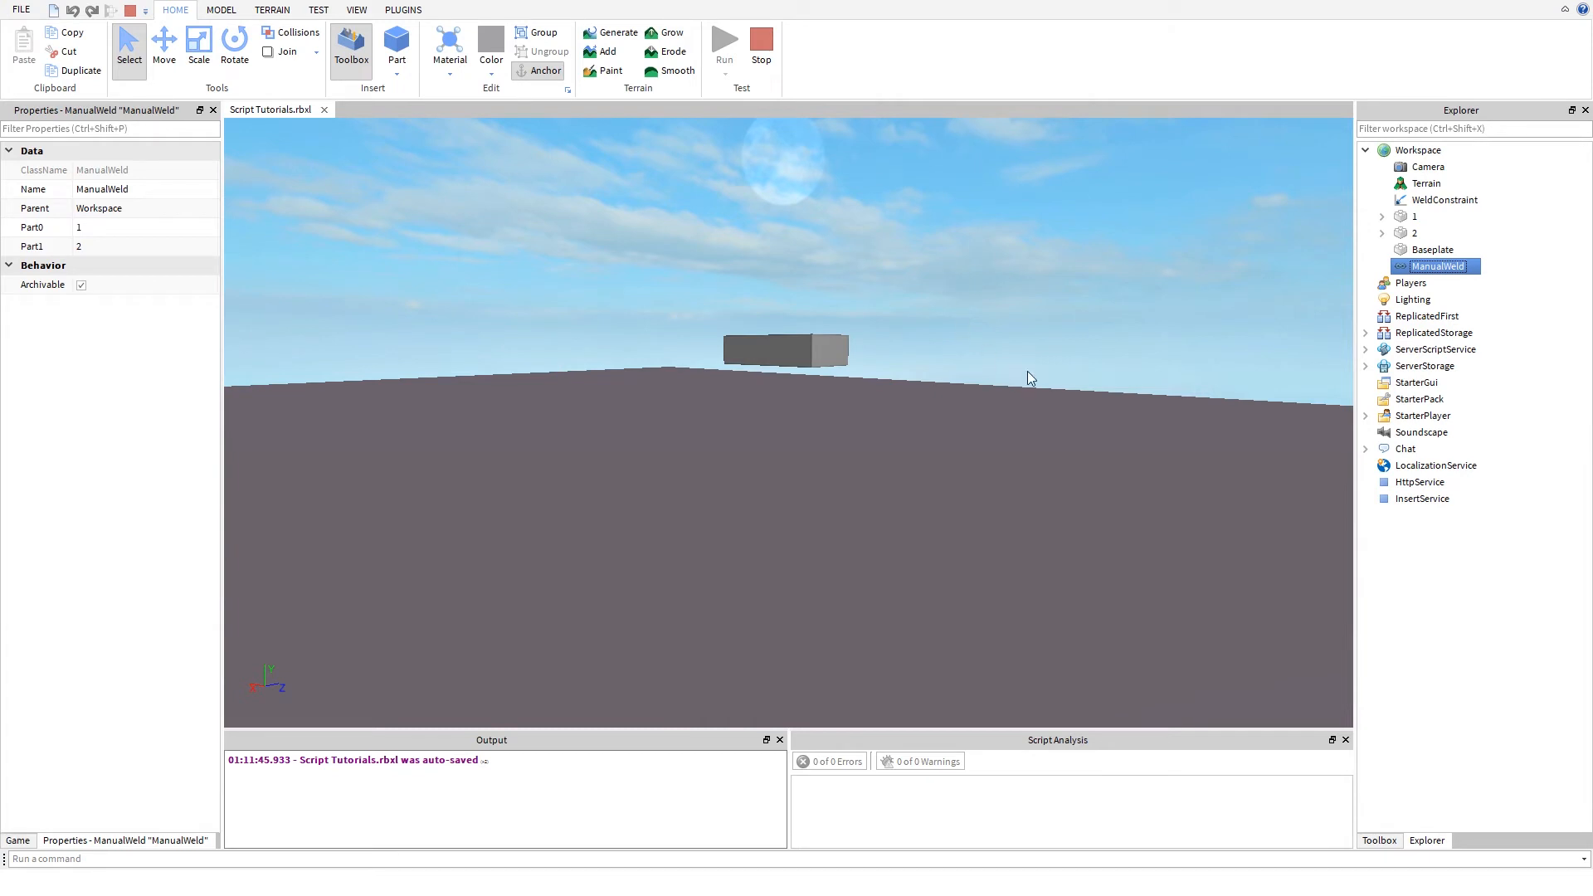
{"action": "key", "text": "Delete"}
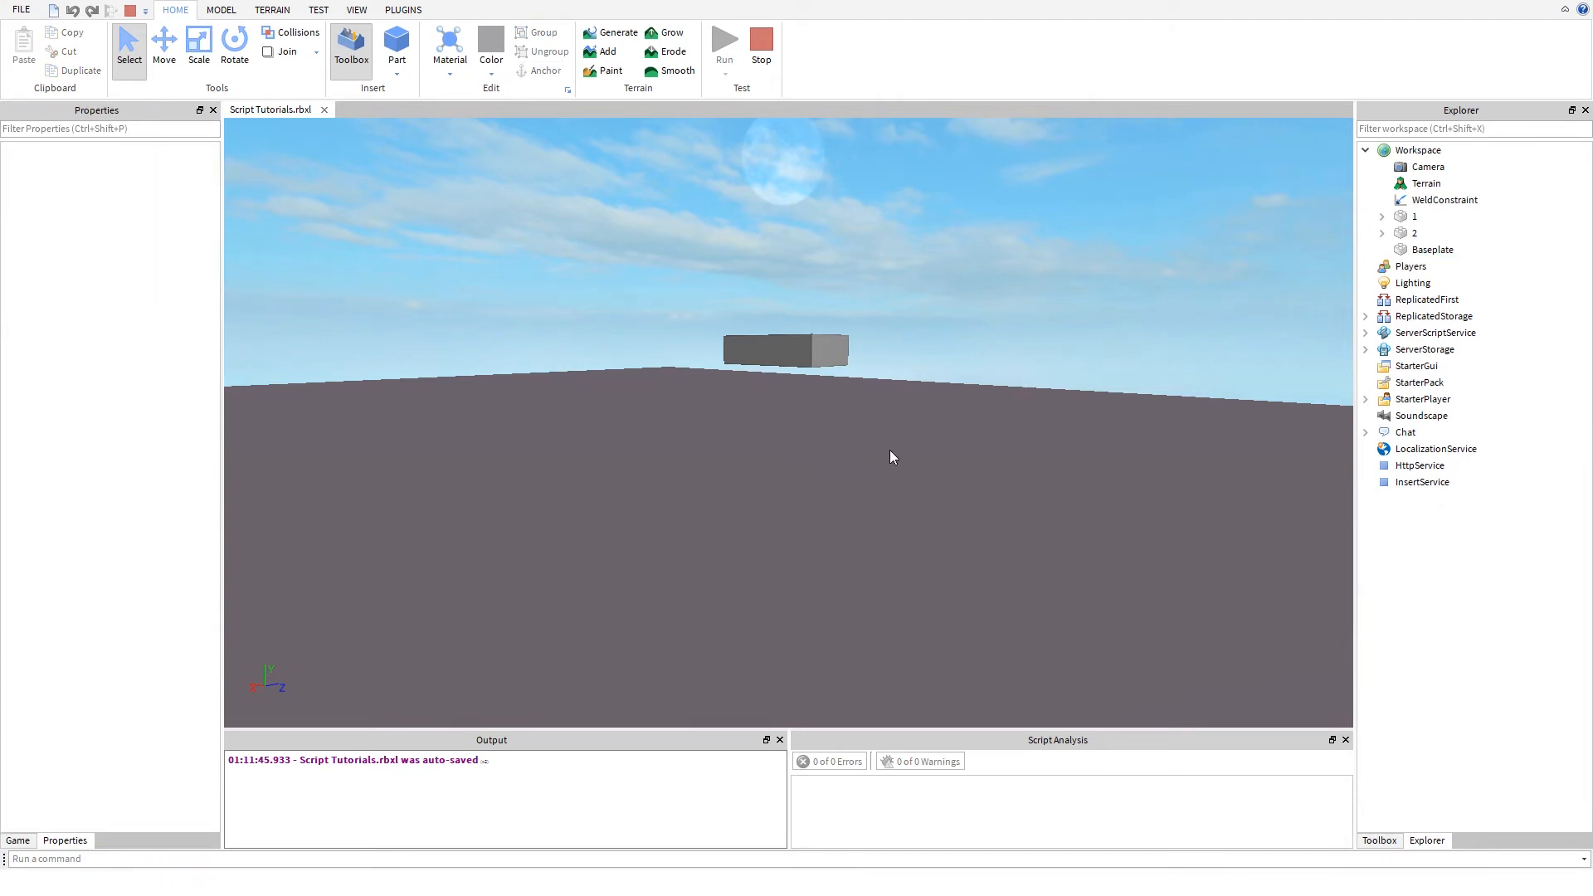
- Bring both parts into view, select the WeldConstraint and toggle its Enabled property
{"action": "right_click_drag", "start_coordinate": [890, 450], "coordinate": [1003, 525]}
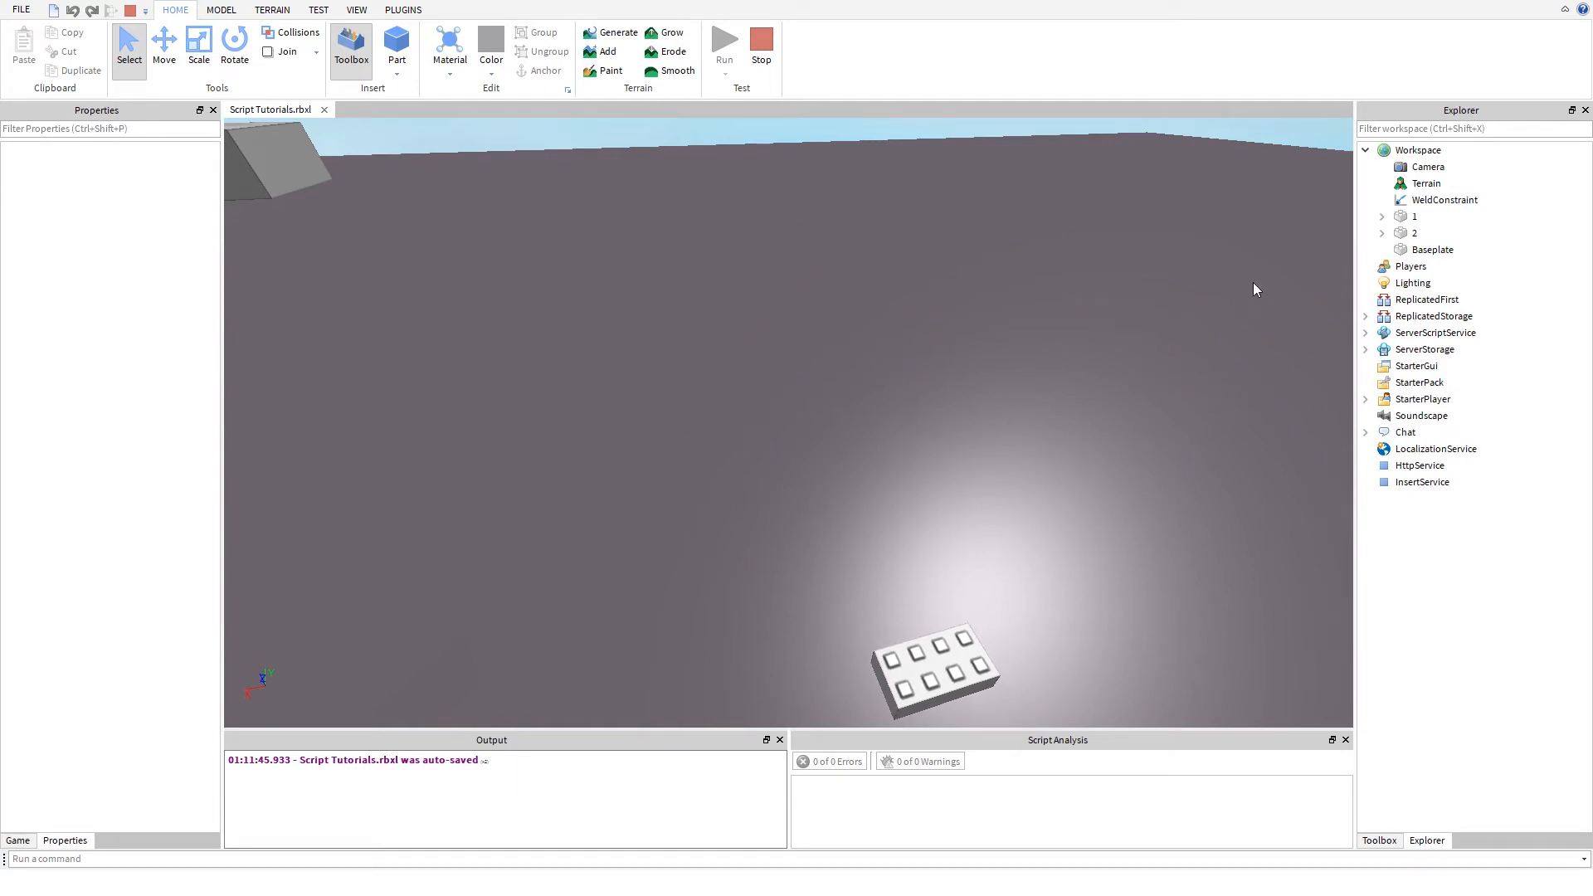
{"action": "key", "text": "s"}
{"action": "key", "text": "a"}
{"action": "left_click", "coordinate": [1433, 199]}
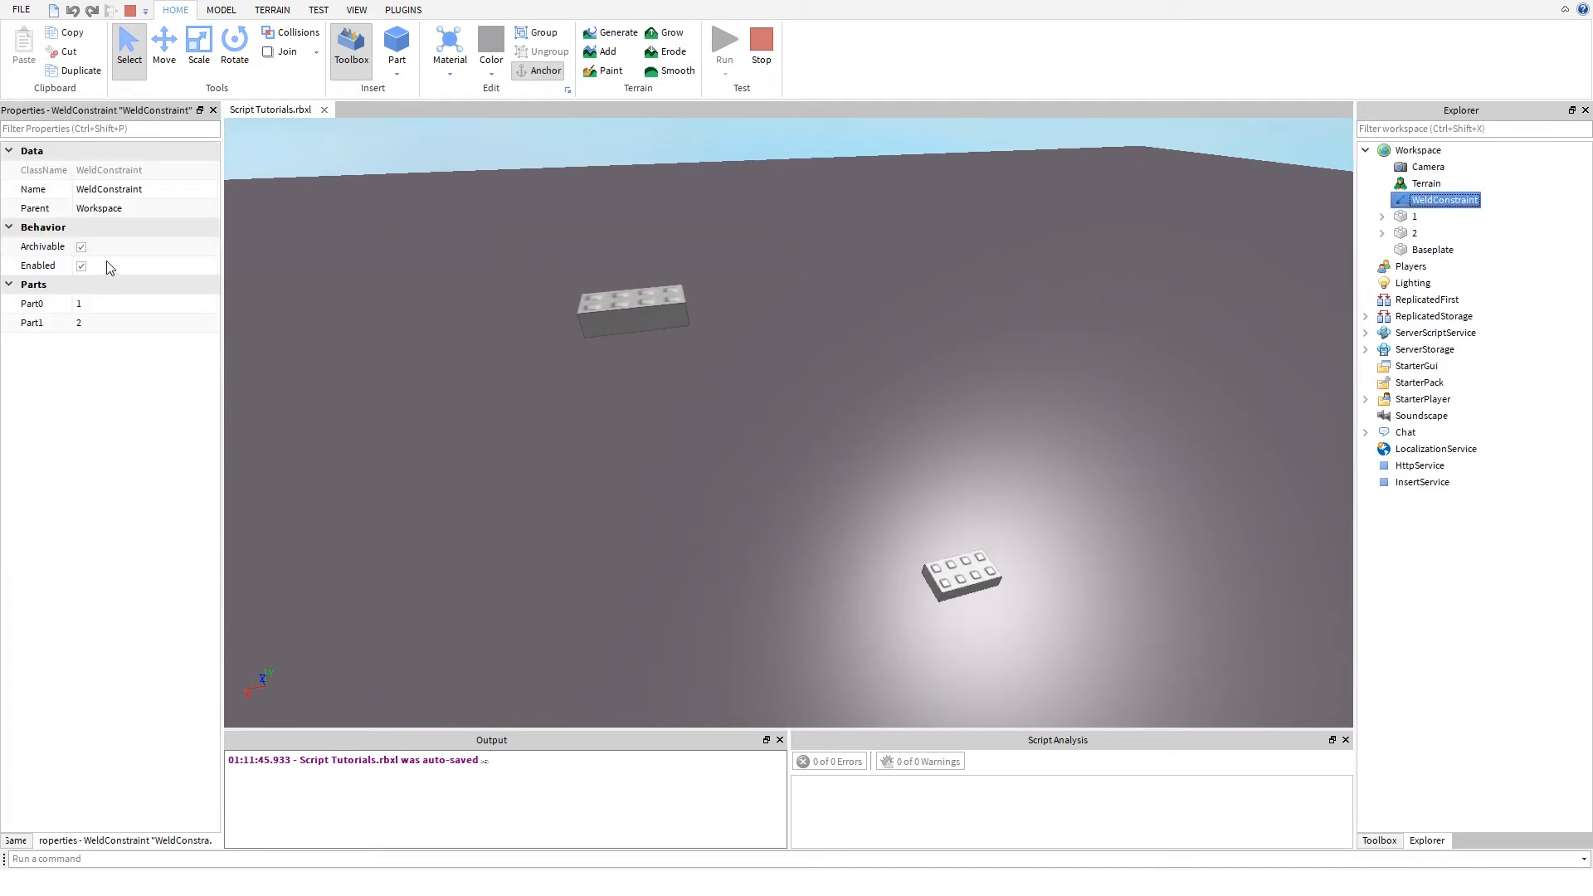
{"action": "left_click", "coordinate": [81, 265]}
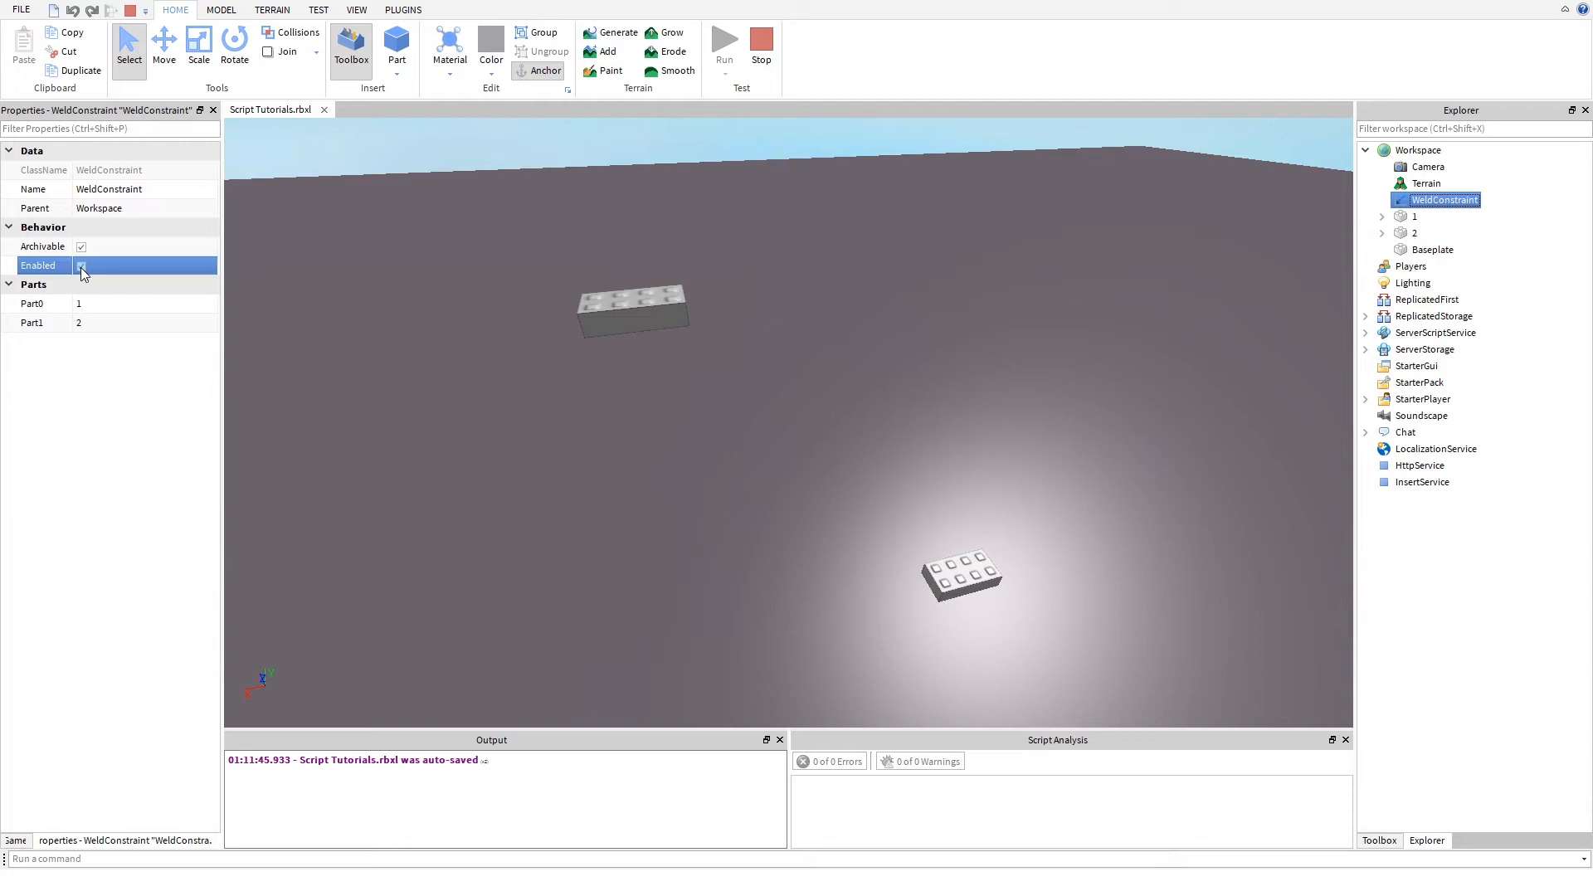
- Move part 1 along the X and Z axes to about -41.5, 16.5, 88 in the running simulation
{"action": "left_click", "coordinate": [632, 318]}
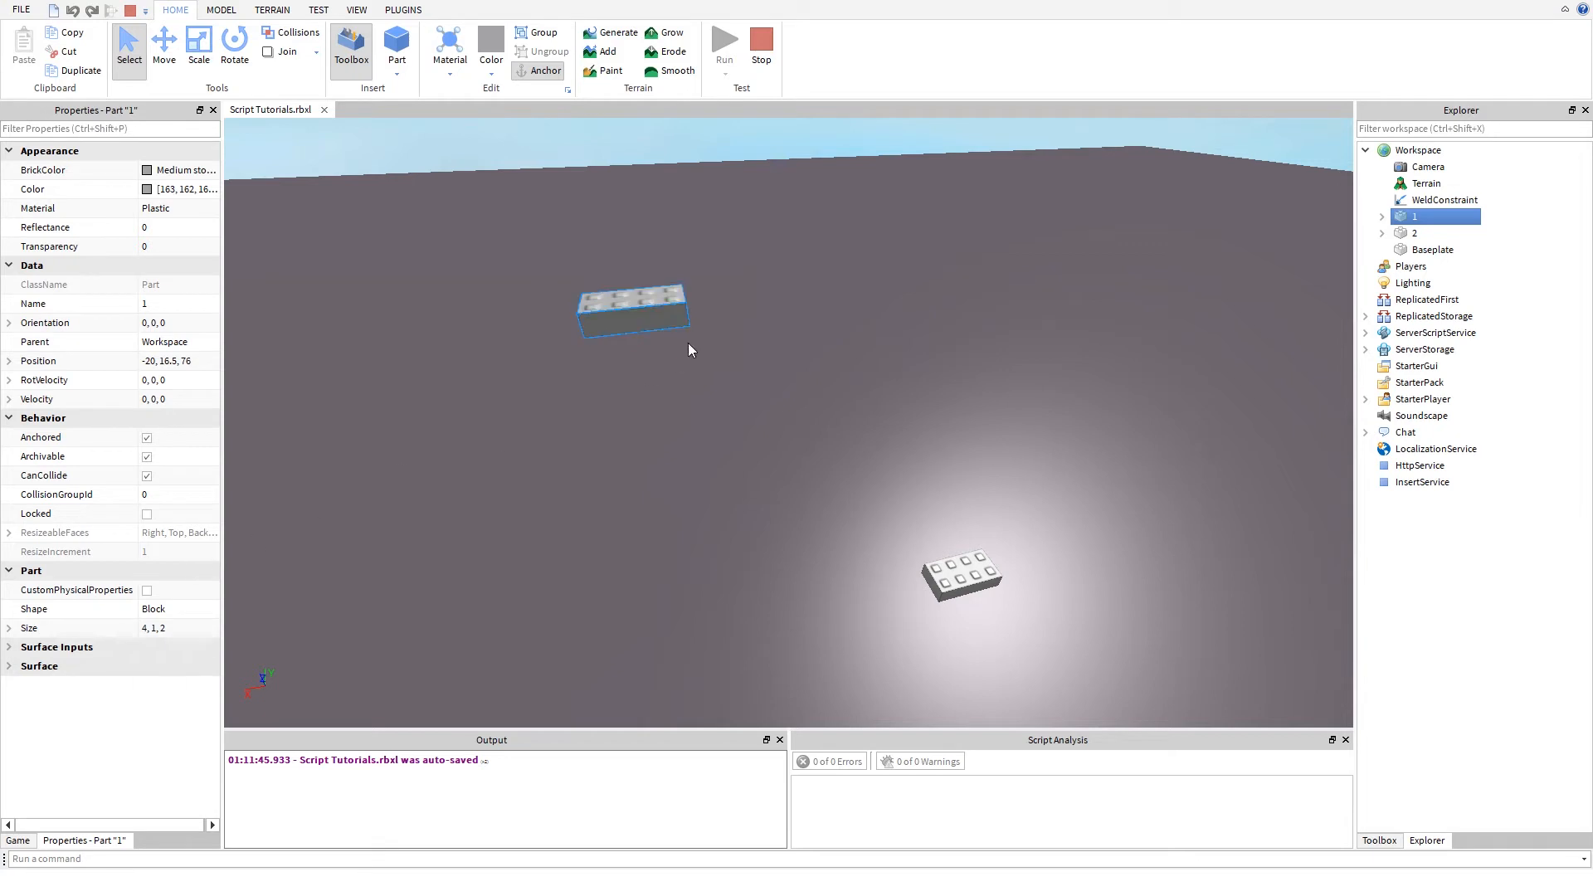
{"action": "left_click", "coordinate": [164, 43]}
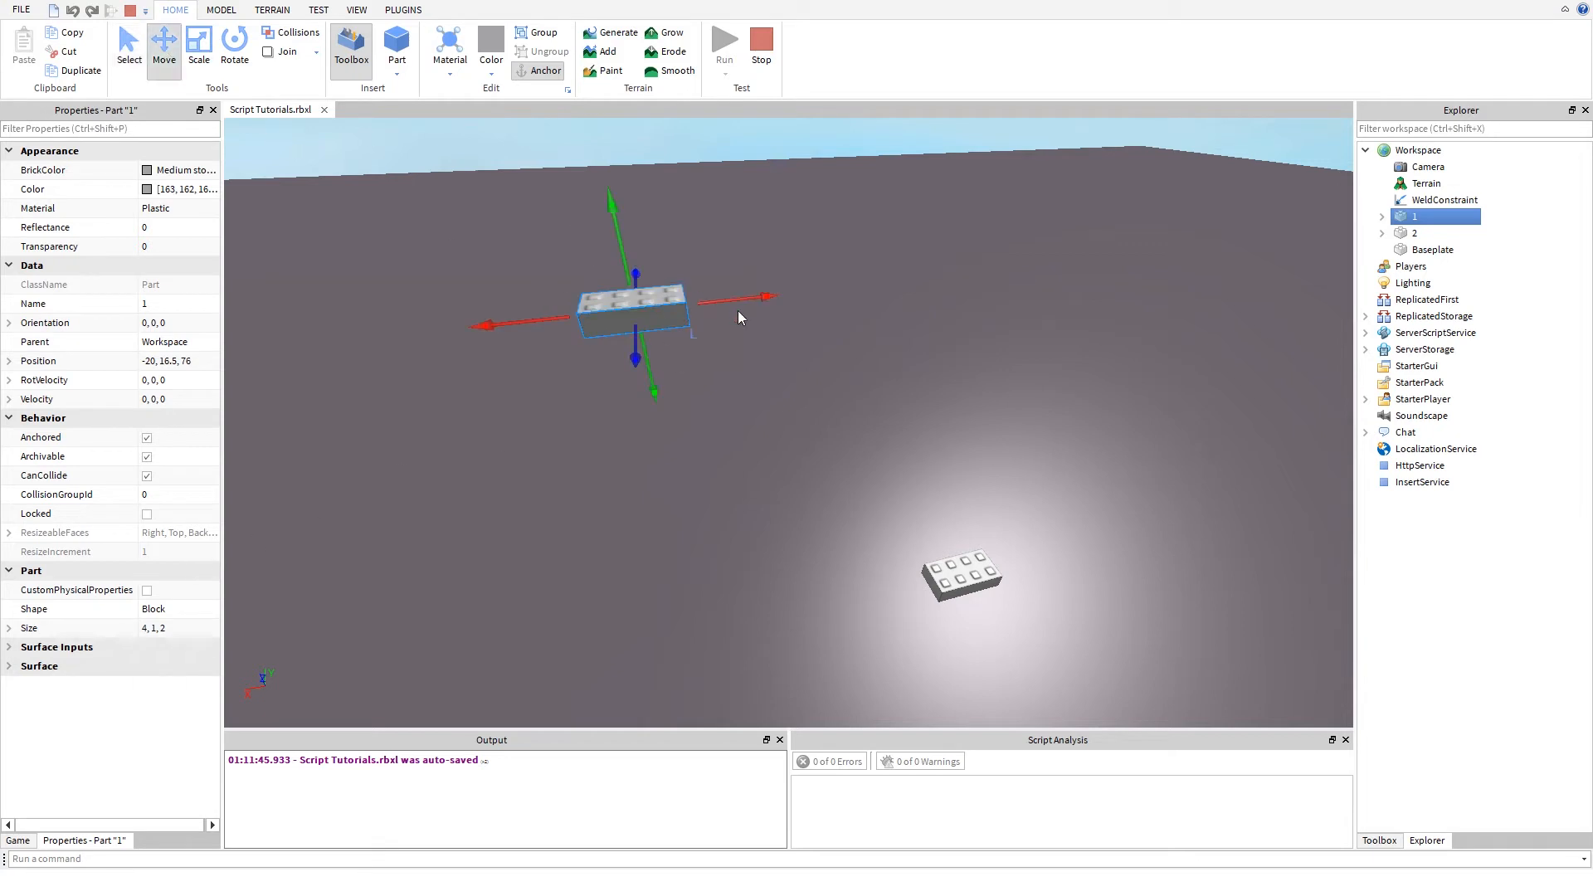
{"action": "left_click_drag", "start_coordinate": [739, 298], "coordinate": [972, 243]}
{"action": "right_click_drag", "start_coordinate": [871, 425], "coordinate": [869, 407]}
{"action": "key", "text": "s"}
{"action": "key", "text": "d"}
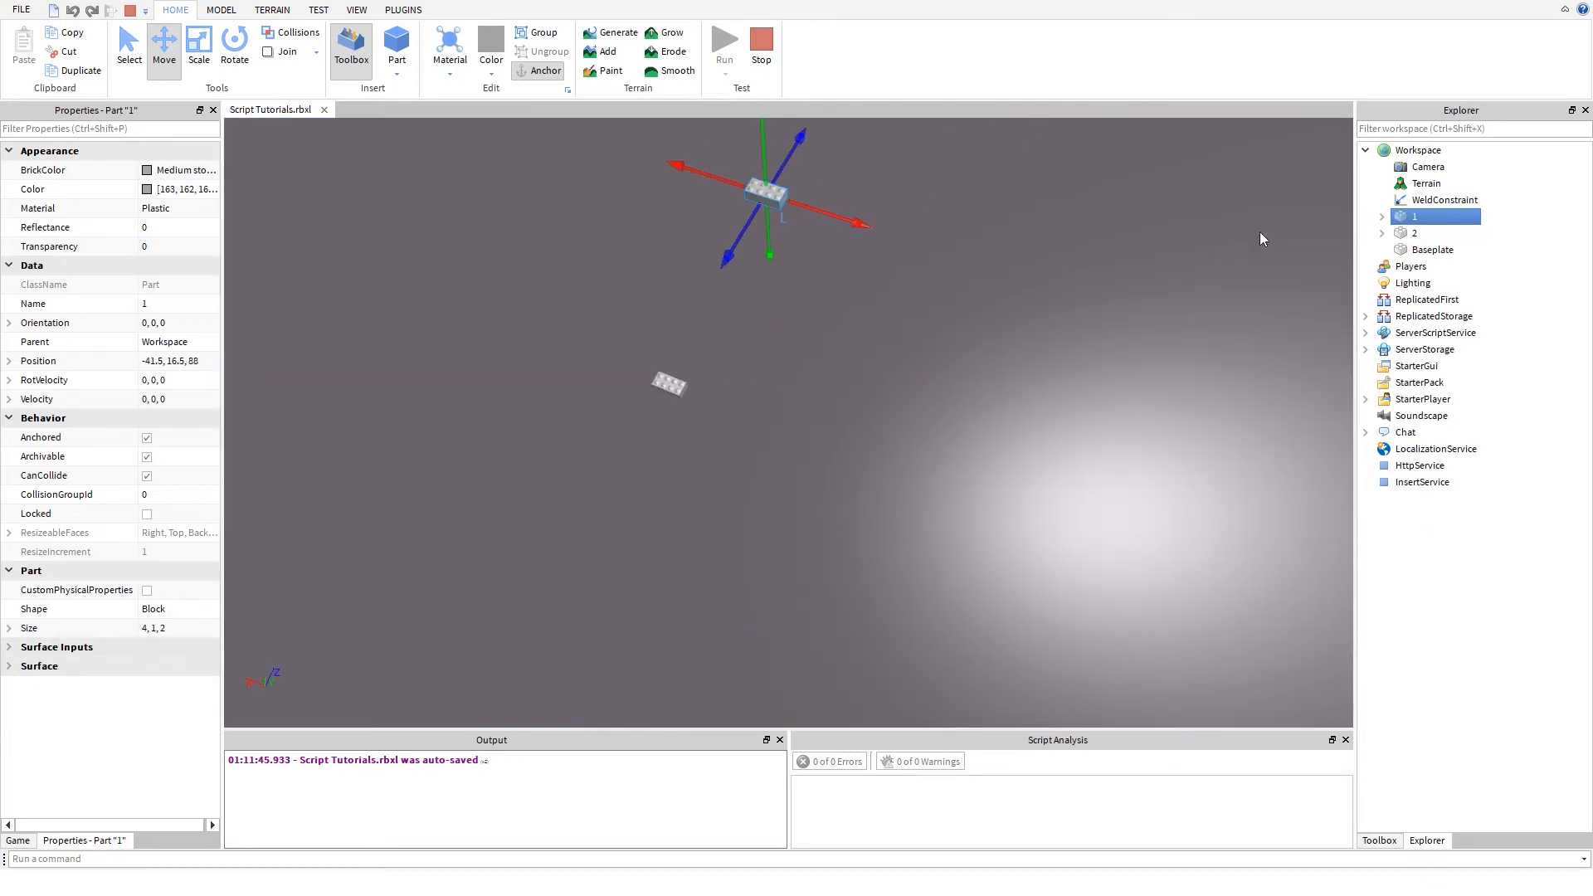
- Check the WeldConstraint's parts, and place part 1 on top of part 2 at about -37, 1.5, 69.5
{"action": "left_click", "coordinate": [1418, 202]}
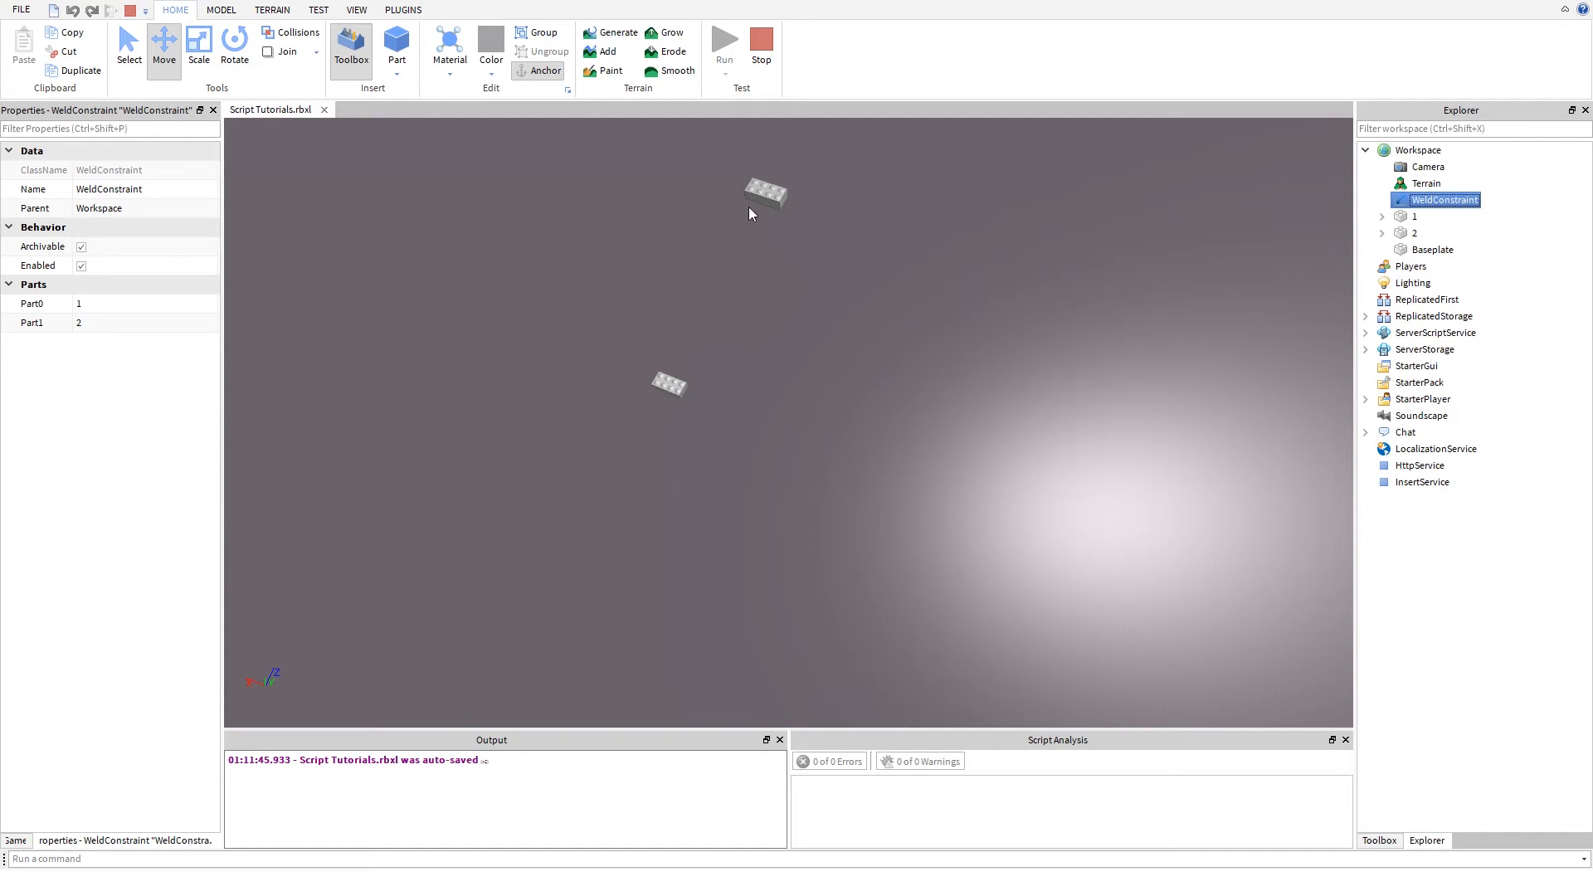
{"action": "left_click", "coordinate": [765, 193]}
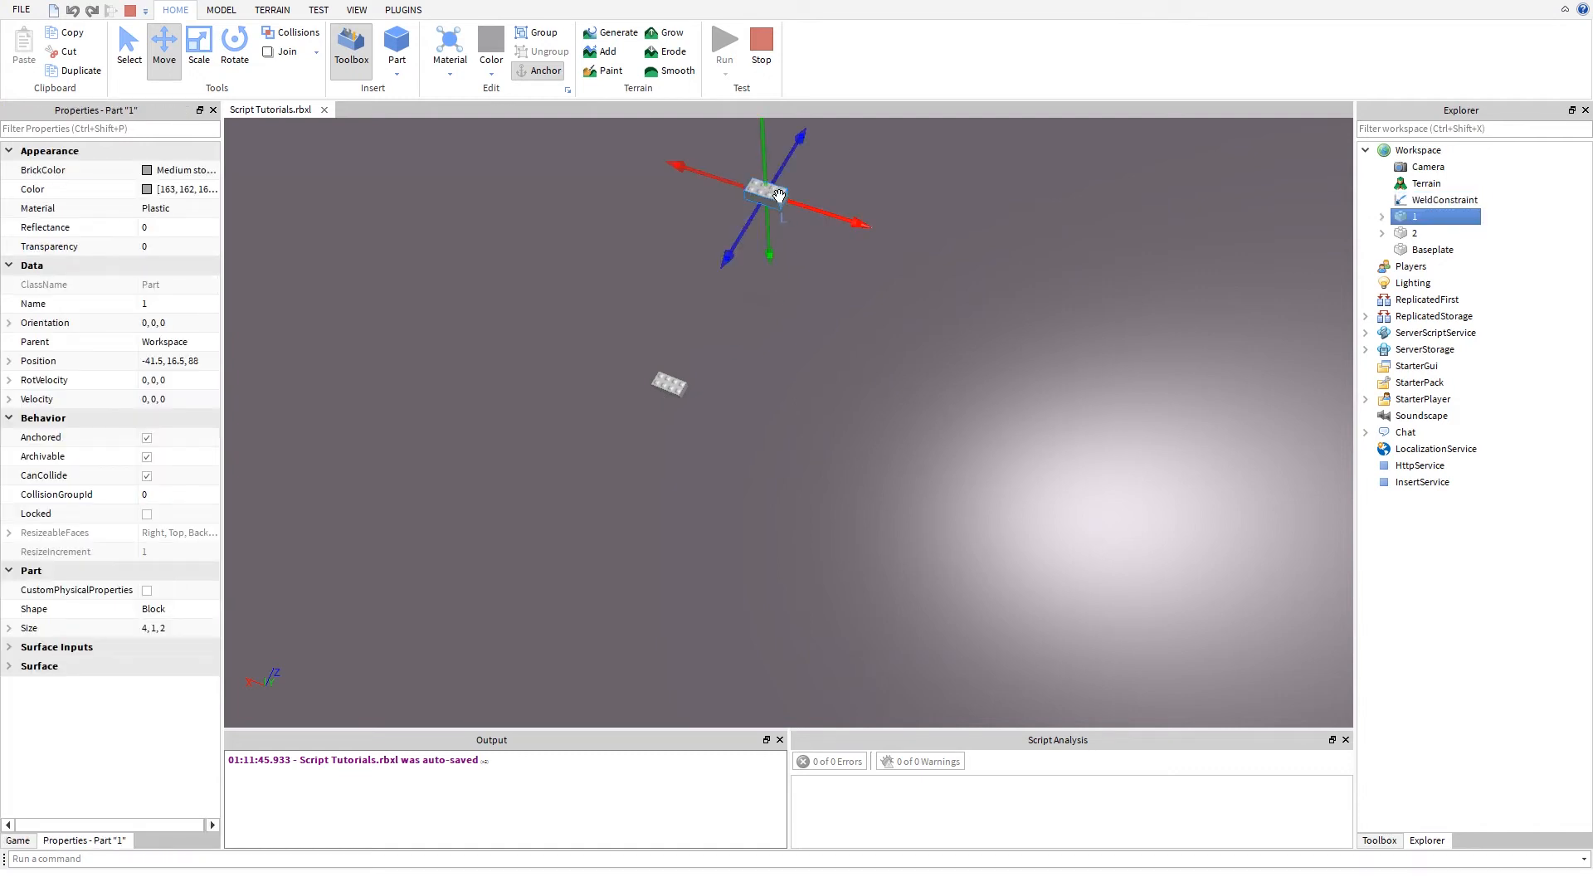
{"action": "left_click", "coordinate": [845, 341]}
{"action": "left_click_drag", "start_coordinate": [759, 192], "coordinate": [671, 389]}
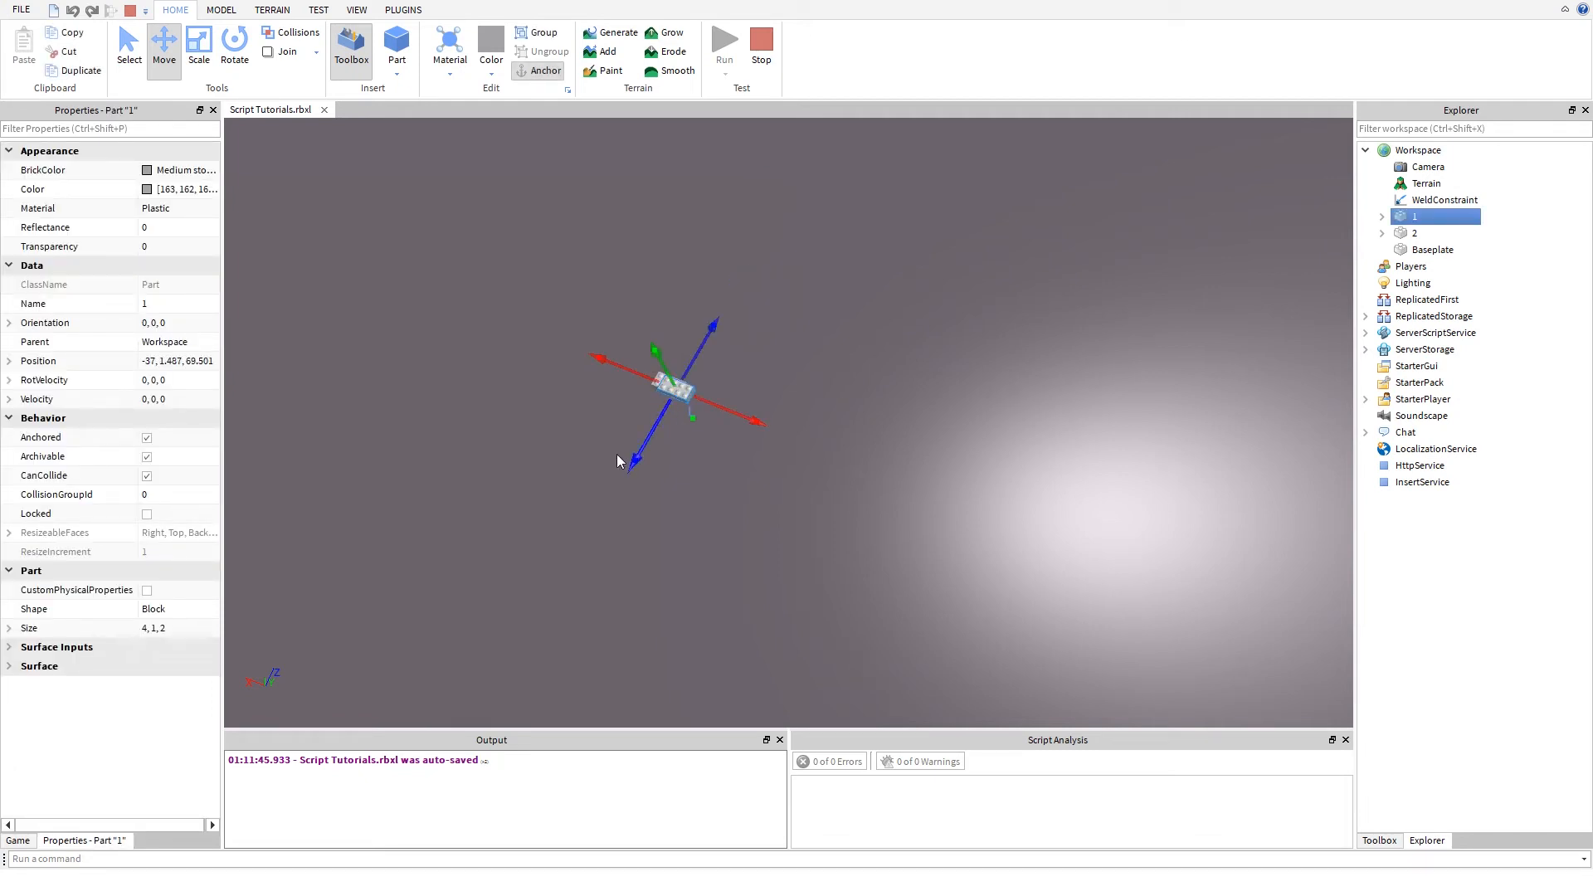
{"action": "key", "text": "f"}
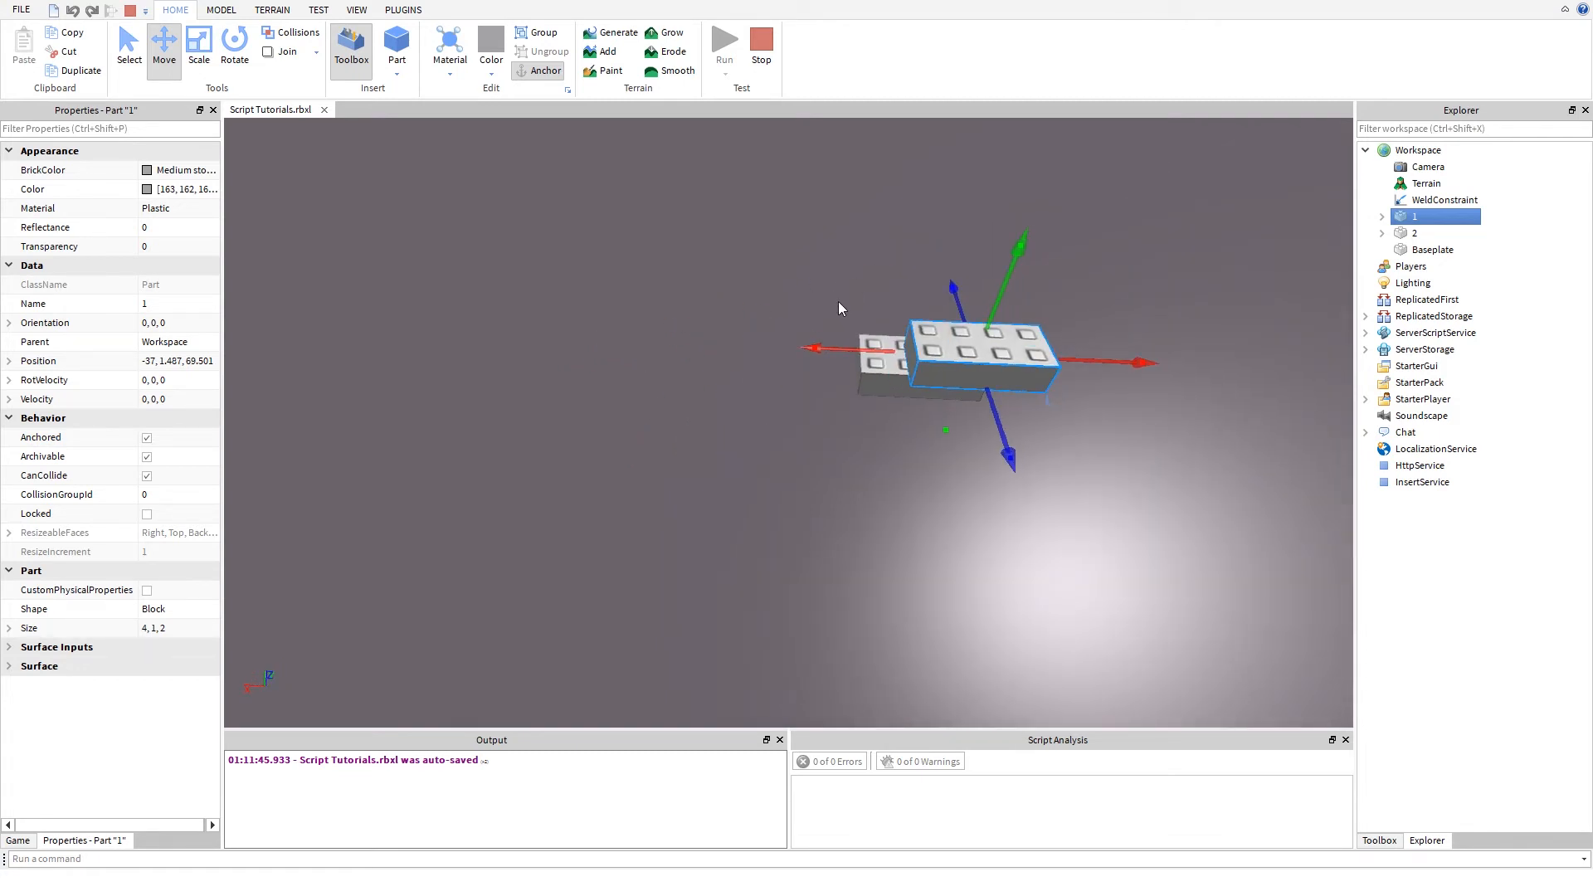
- Recheck the WeldConstraint and slide part 1 along the X axis over part 2 to about X -38
{"action": "left_click", "coordinate": [1431, 199]}
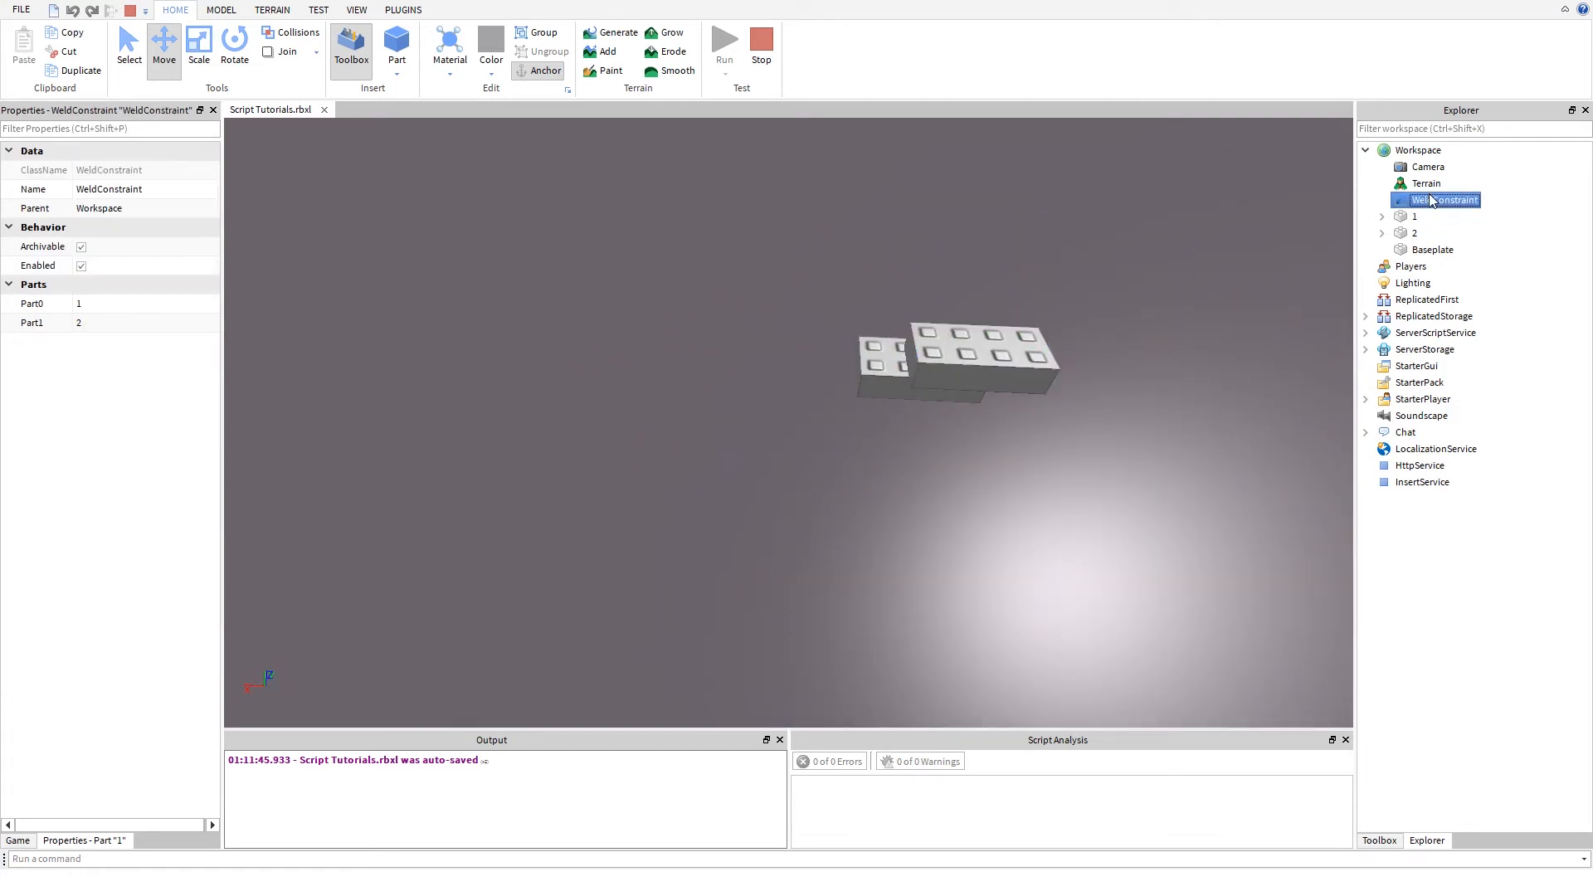
{"action": "left_click", "coordinate": [1025, 371]}
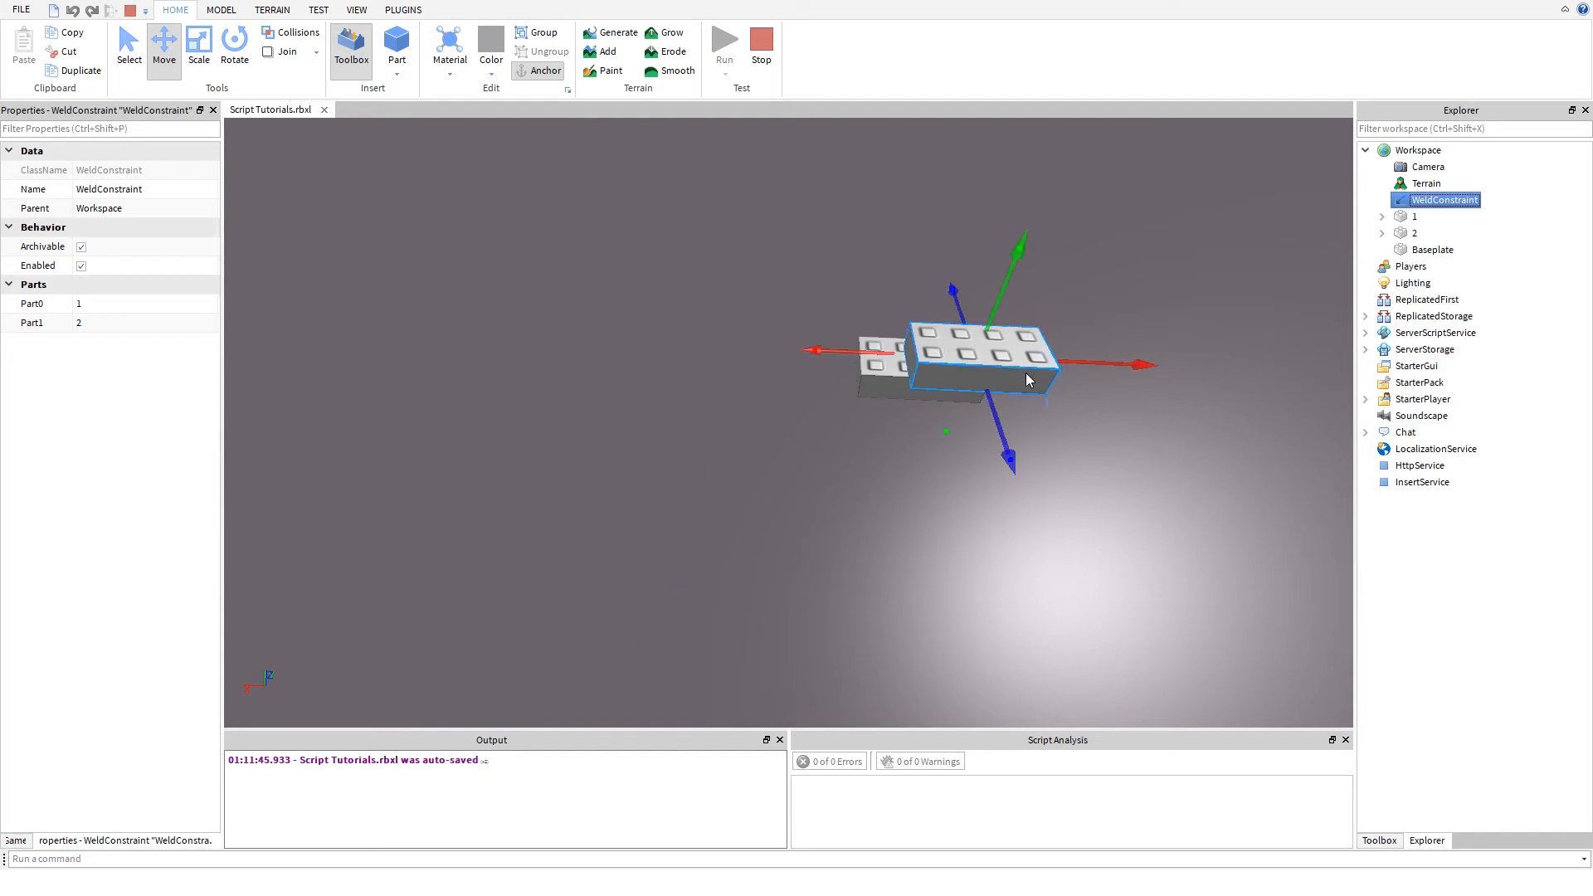
{"action": "key", "text": "d"}
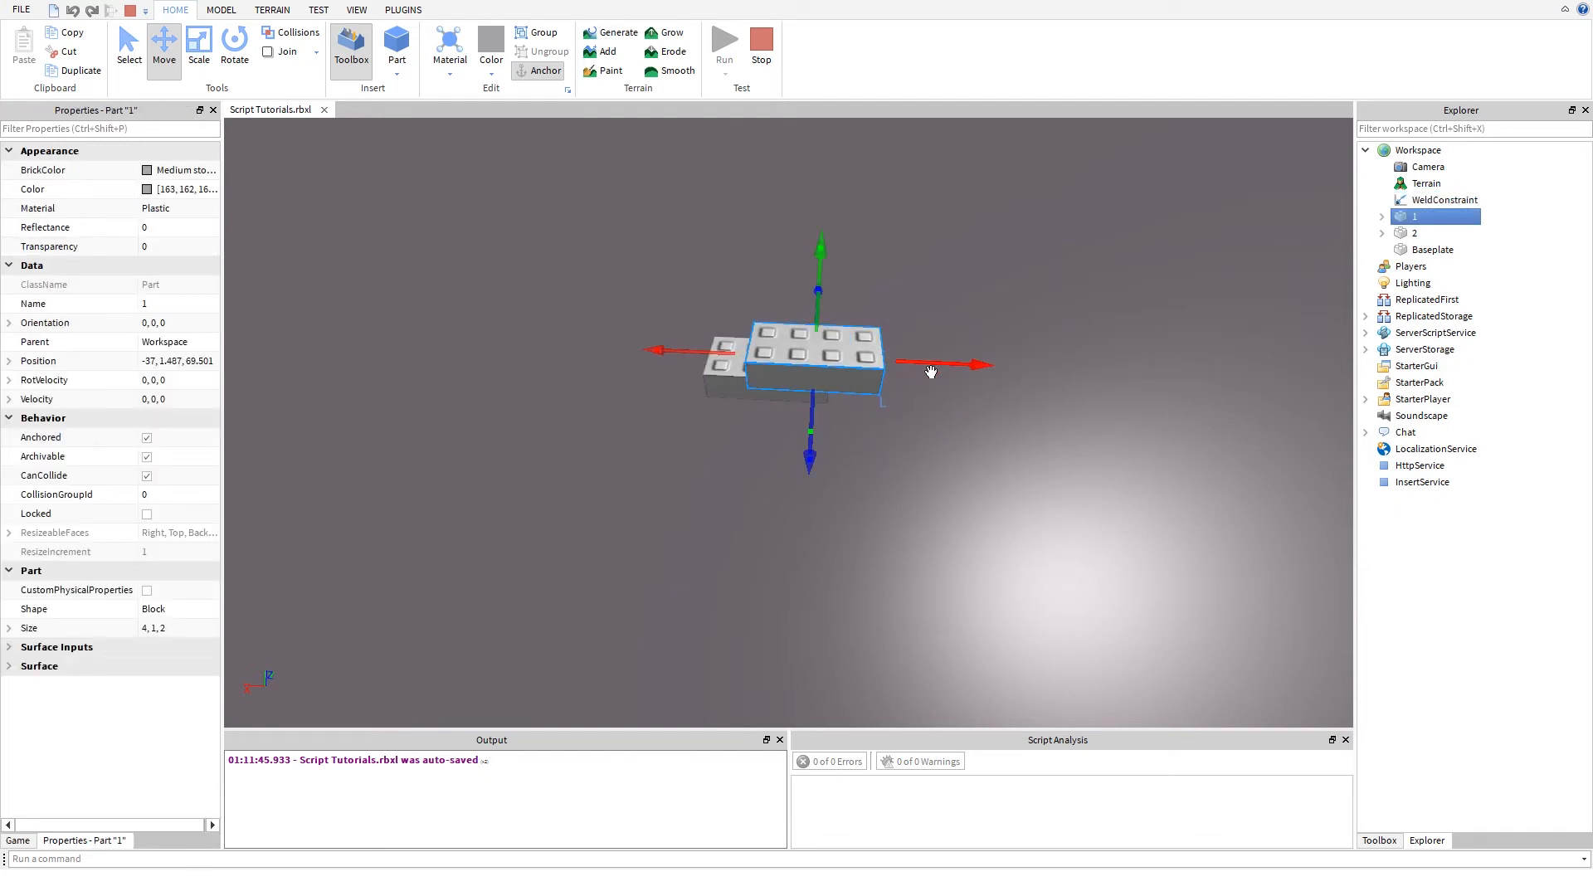
{"action": "left_click_drag", "start_coordinate": [932, 366], "coordinate": [1020, 369]}
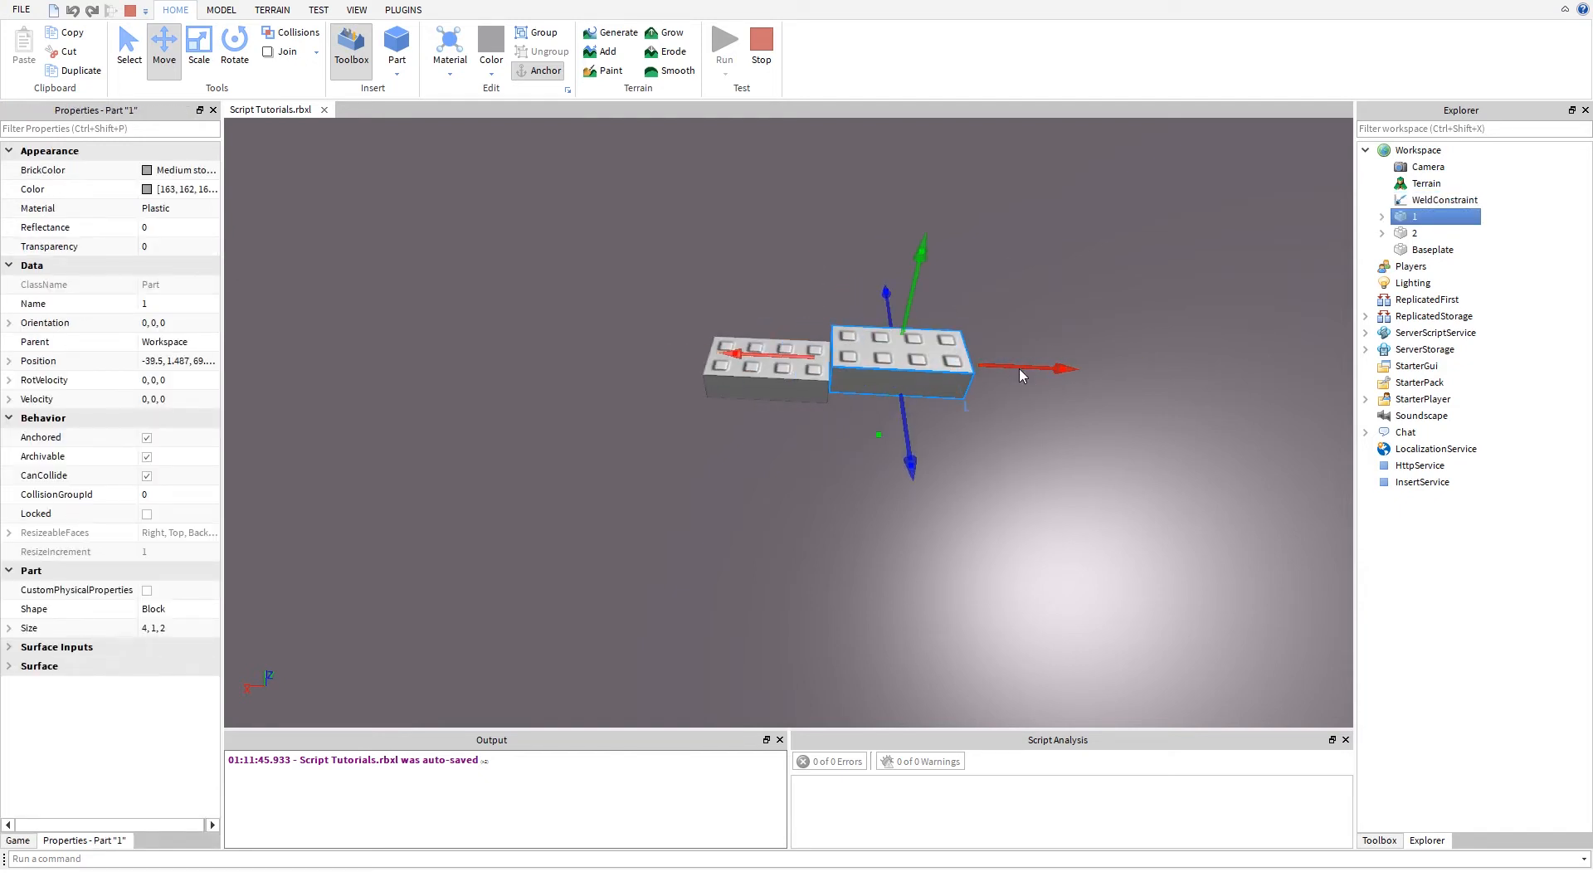
{"action": "key", "text": "ctrl+z"}
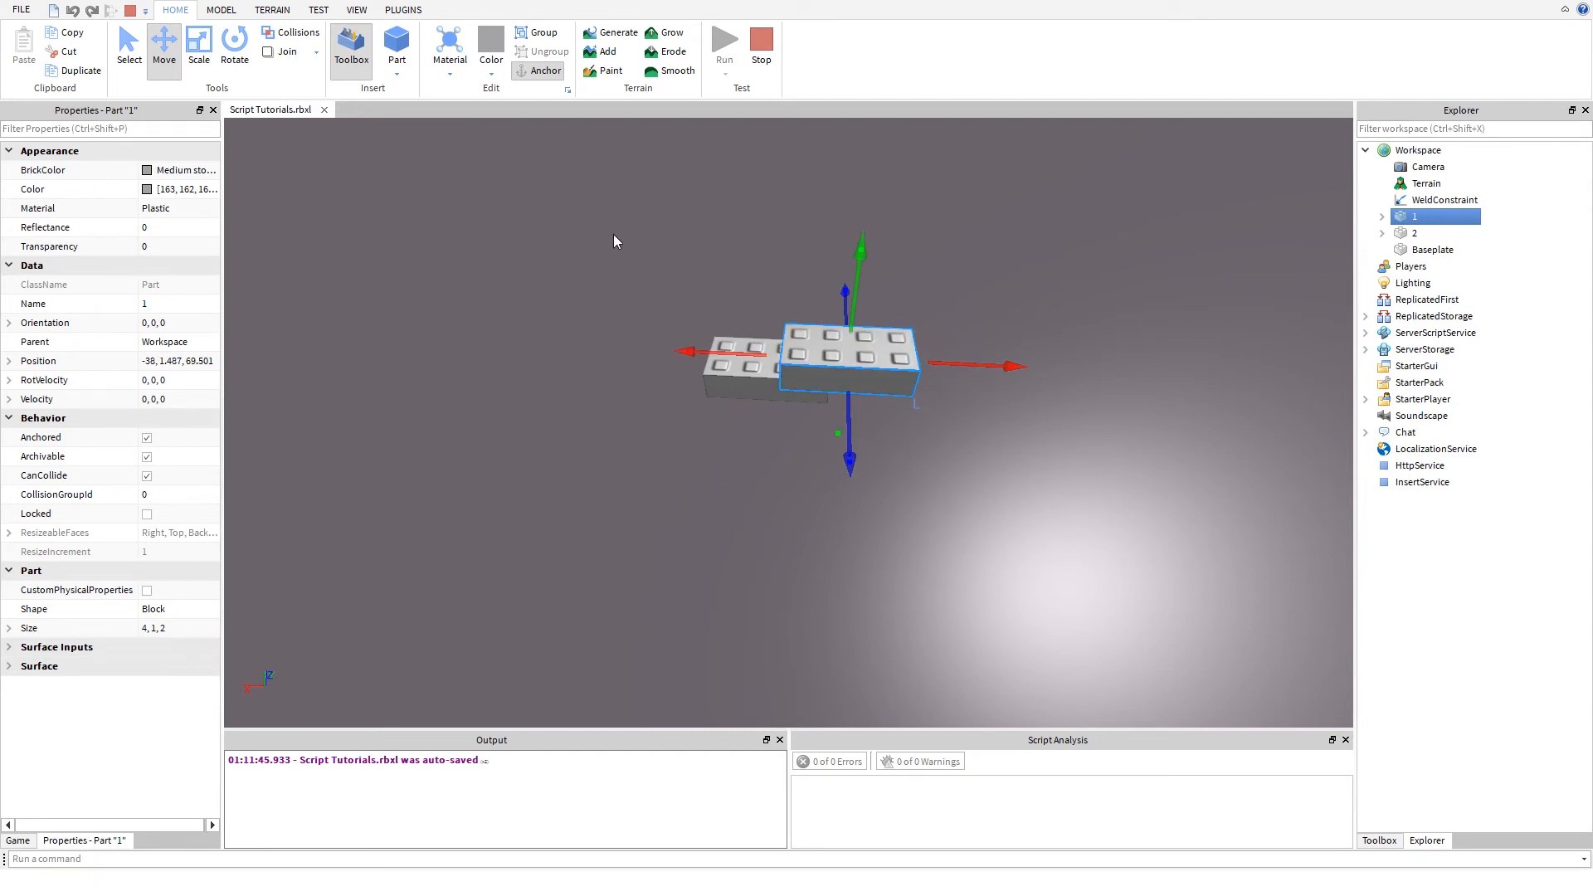
- Select both parts and raise them together until part 1 is at a height of about 26
{"action": "left_click_drag", "start_coordinate": [614, 237], "coordinate": [954, 452]}
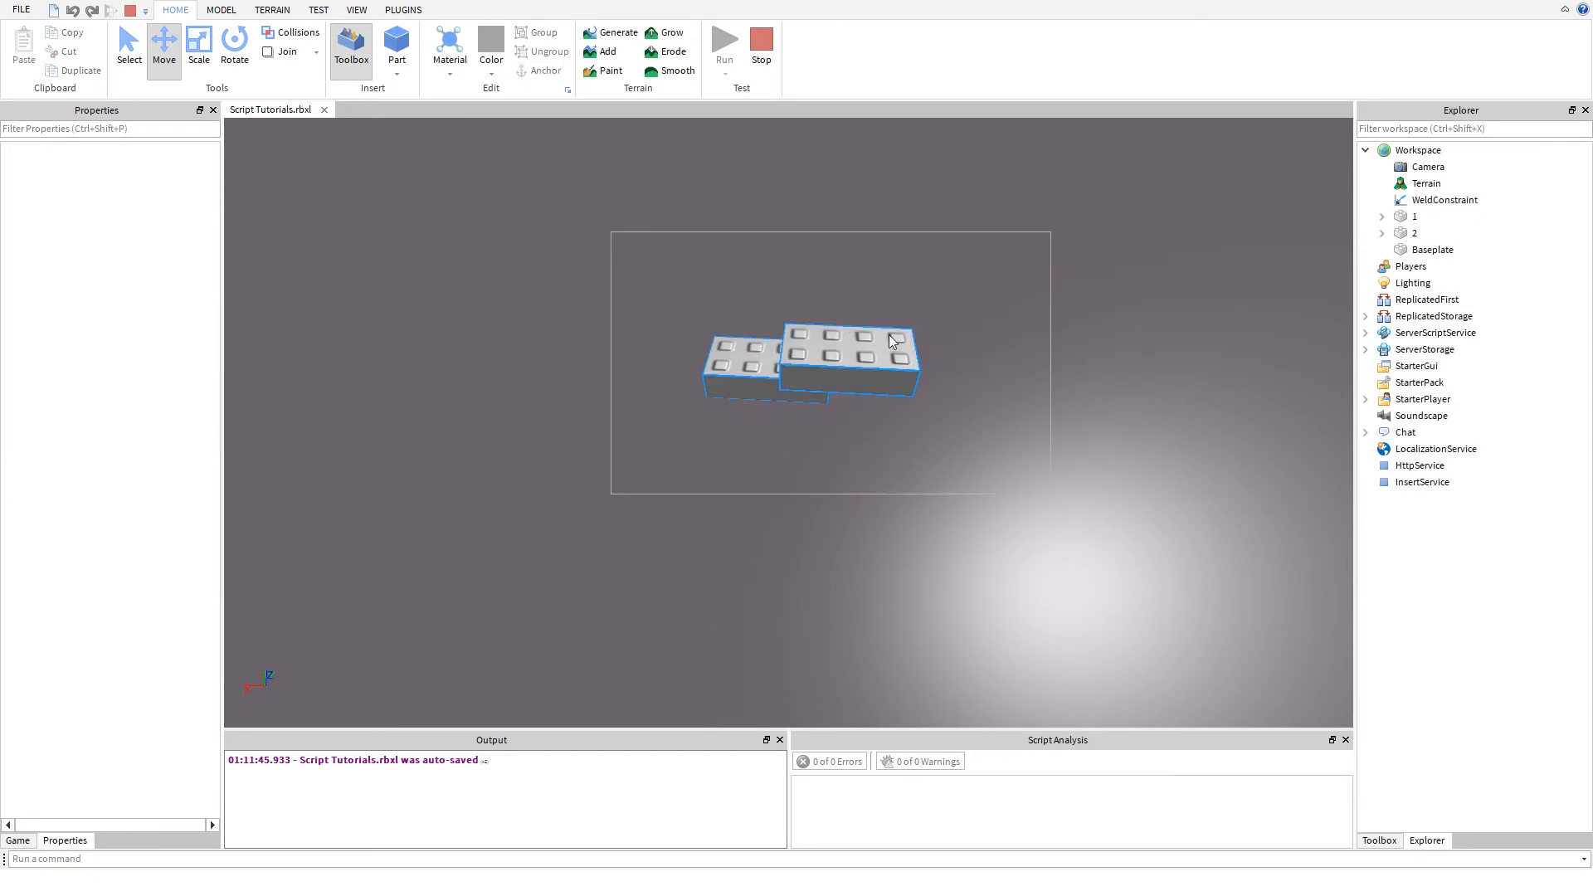
{"action": "left_click_drag", "start_coordinate": [888, 335], "coordinate": [883, 321]}
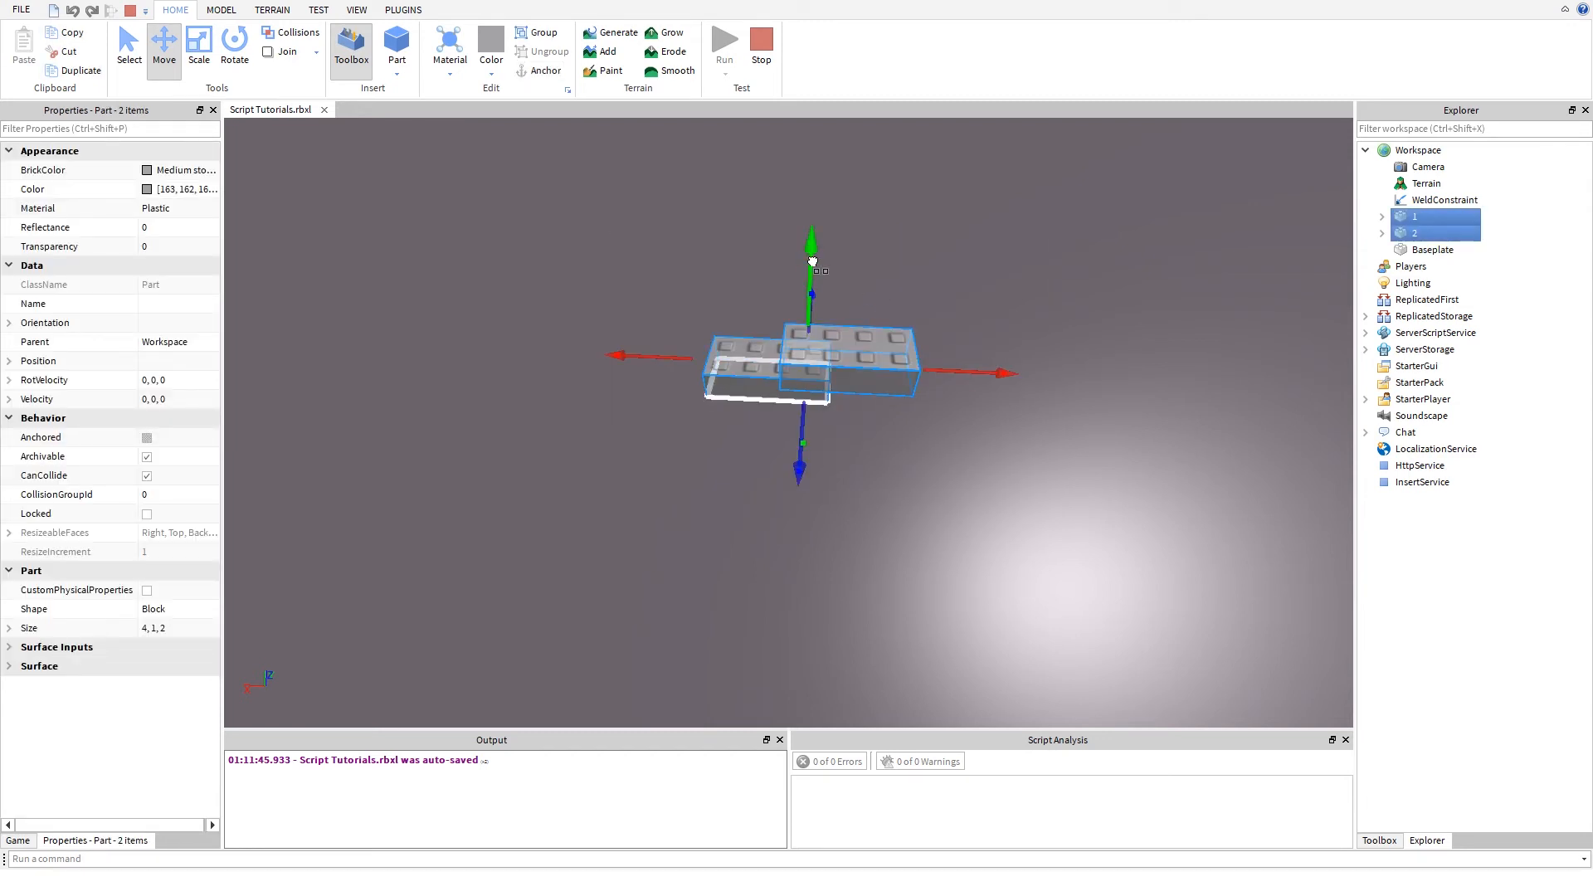
{"action": "mouse_move", "coordinate": [812, 263]}
{"action": "right_mouse_down"}
{"action": "mouse_move", "coordinate": [814, 220]}
{"action": "mouse_move", "coordinate": [826, 246]}
{"action": "right_mouse_up"}
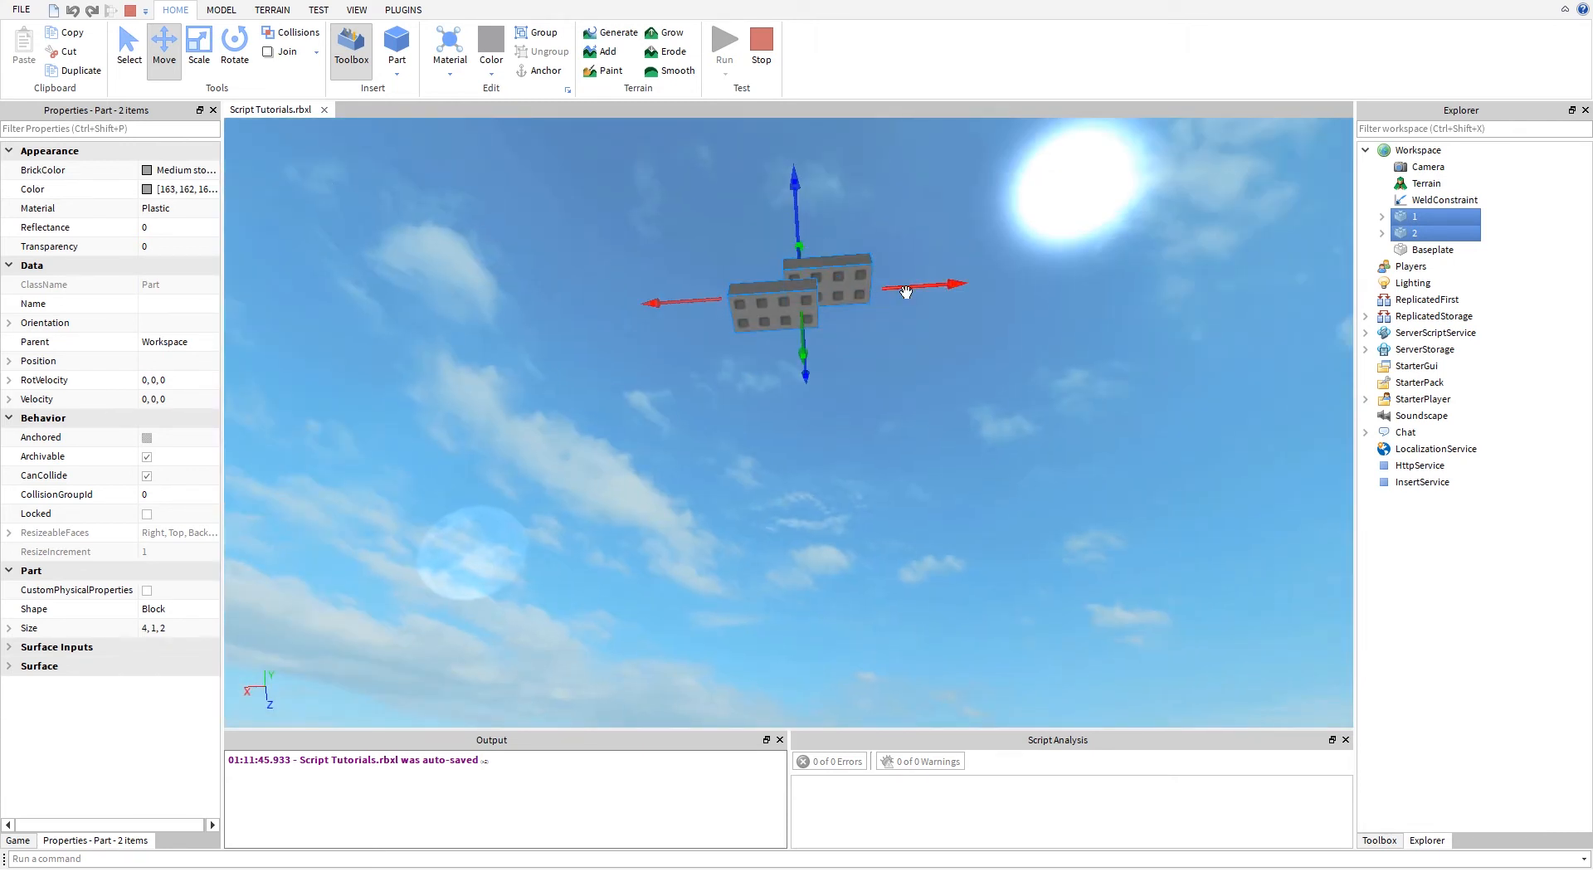
{"action": "mouse_move", "coordinate": [918, 225]}
{"action": "right_mouse_down"}
{"action": "mouse_move", "coordinate": [929, 203]}
{"action": "mouse_move", "coordinate": [903, 236]}
{"action": "right_mouse_up"}
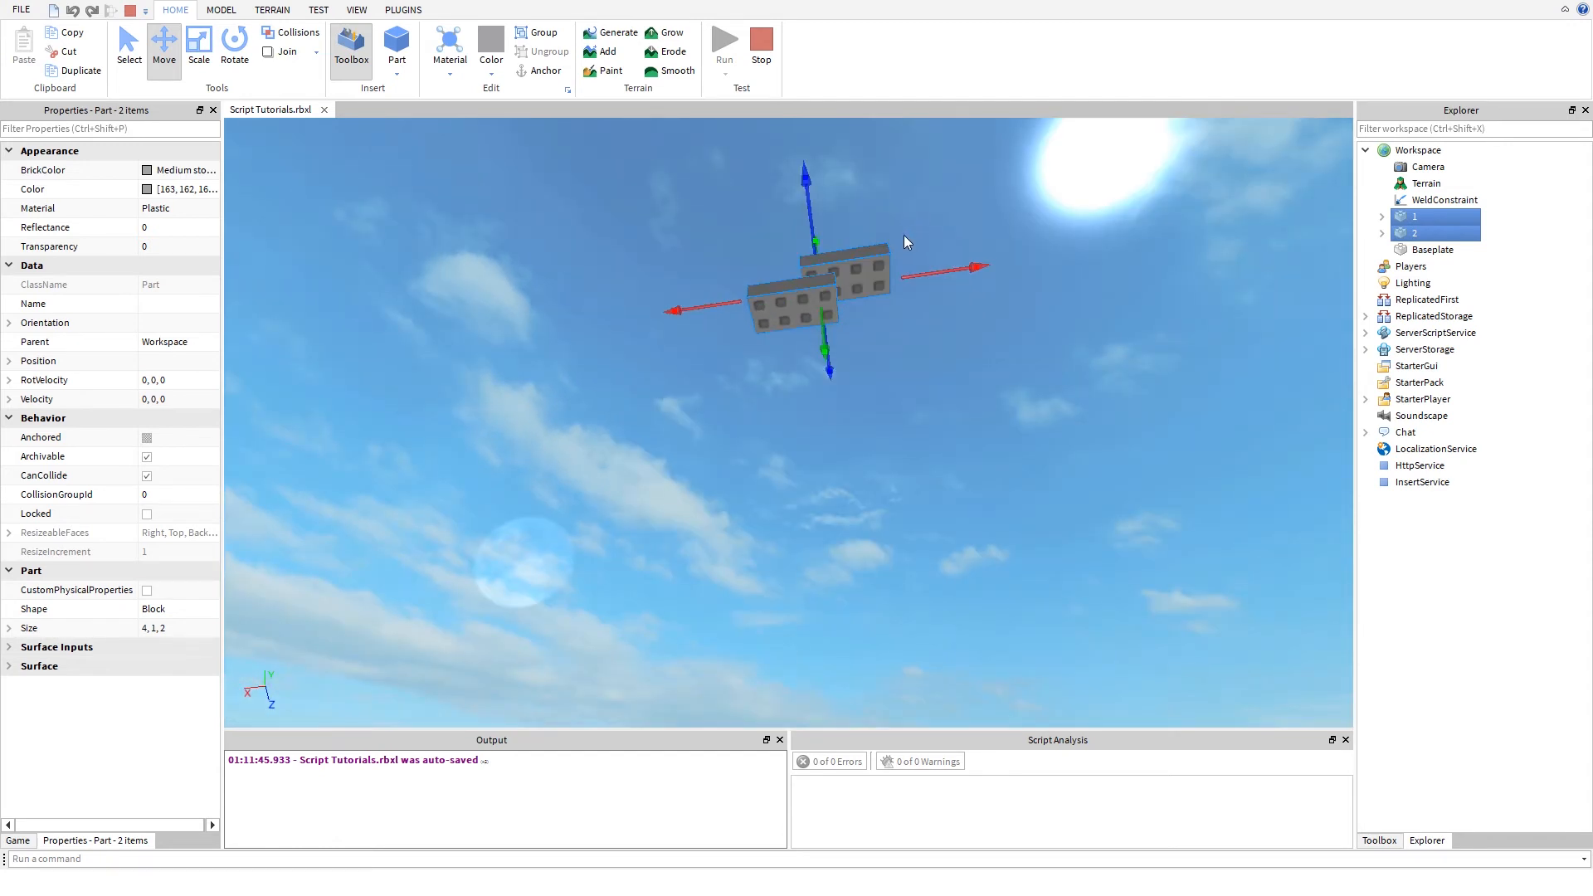
{"action": "left_click", "coordinate": [891, 431]}
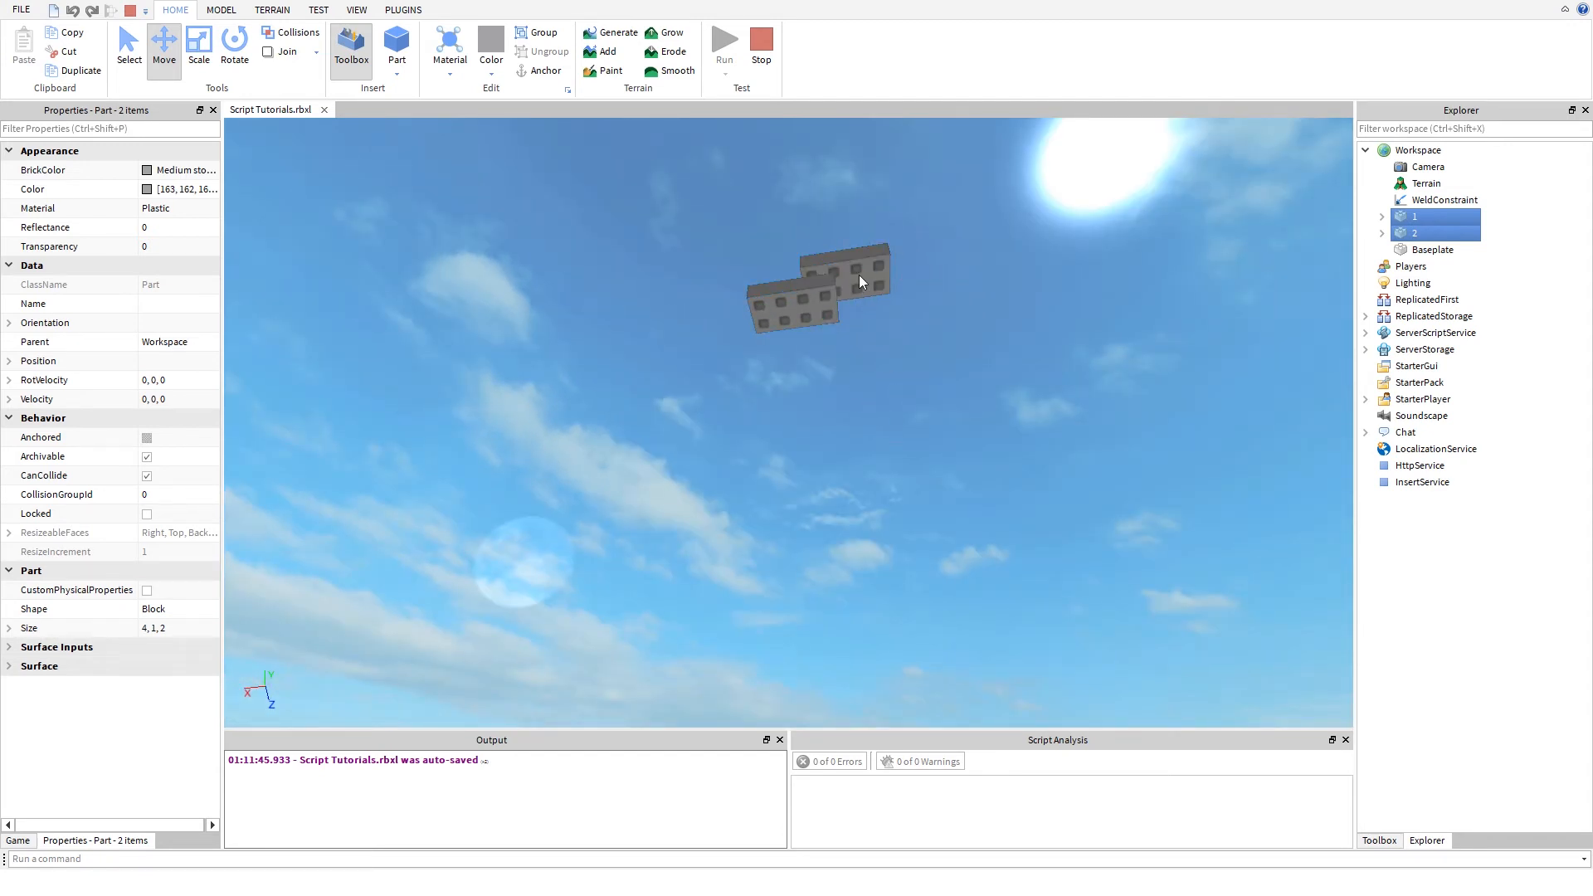
{"action": "left_click", "coordinate": [858, 275]}
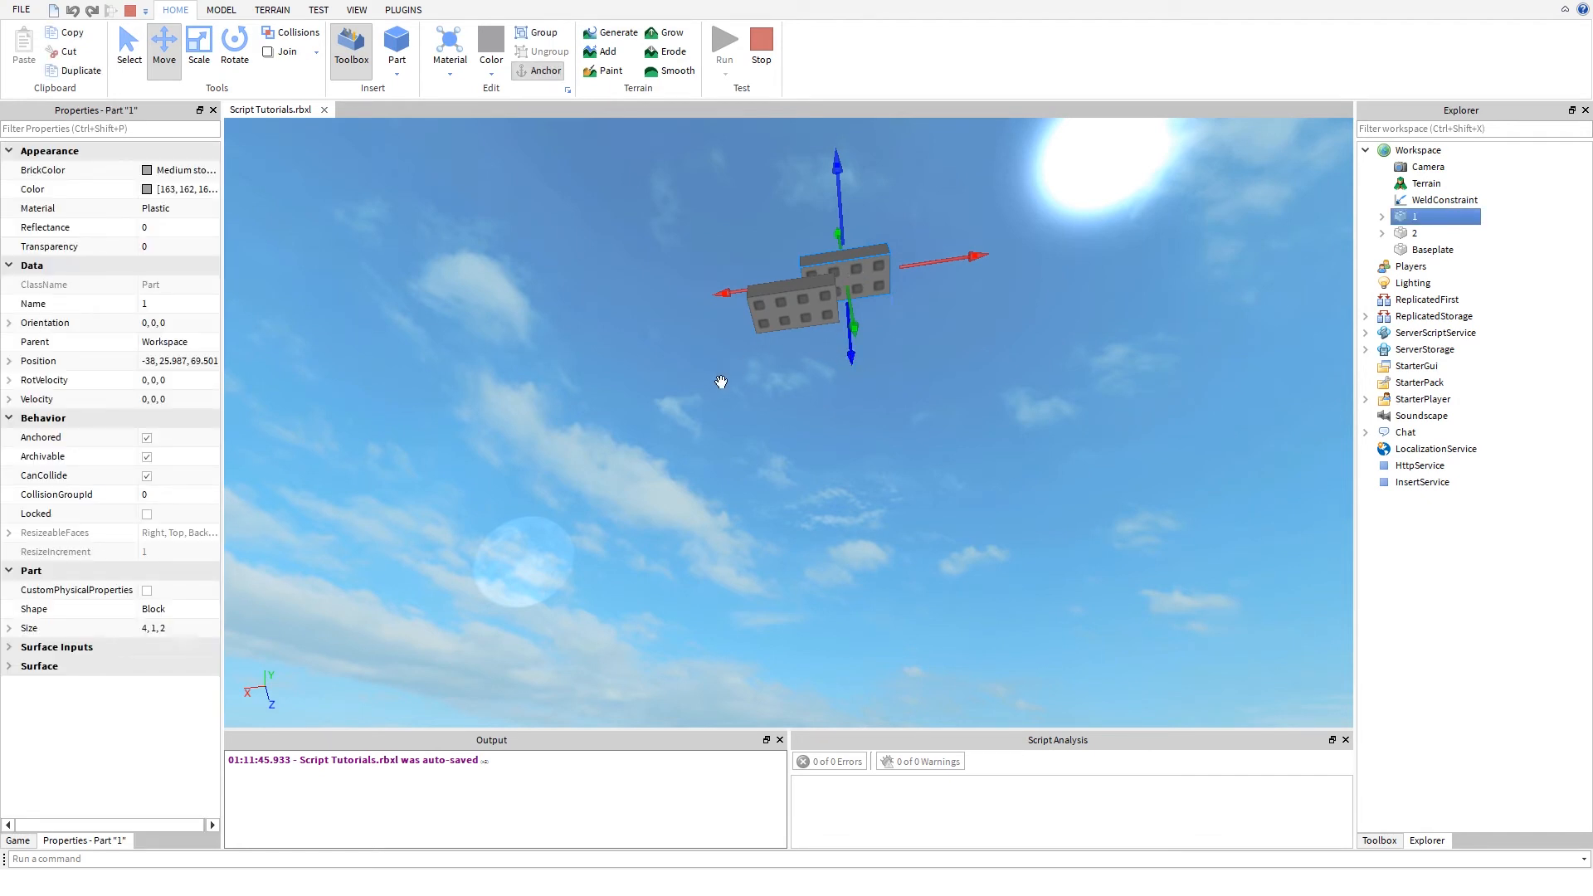
{"action": "left_click", "coordinate": [694, 405]}
{"action": "key", "text": "d"}
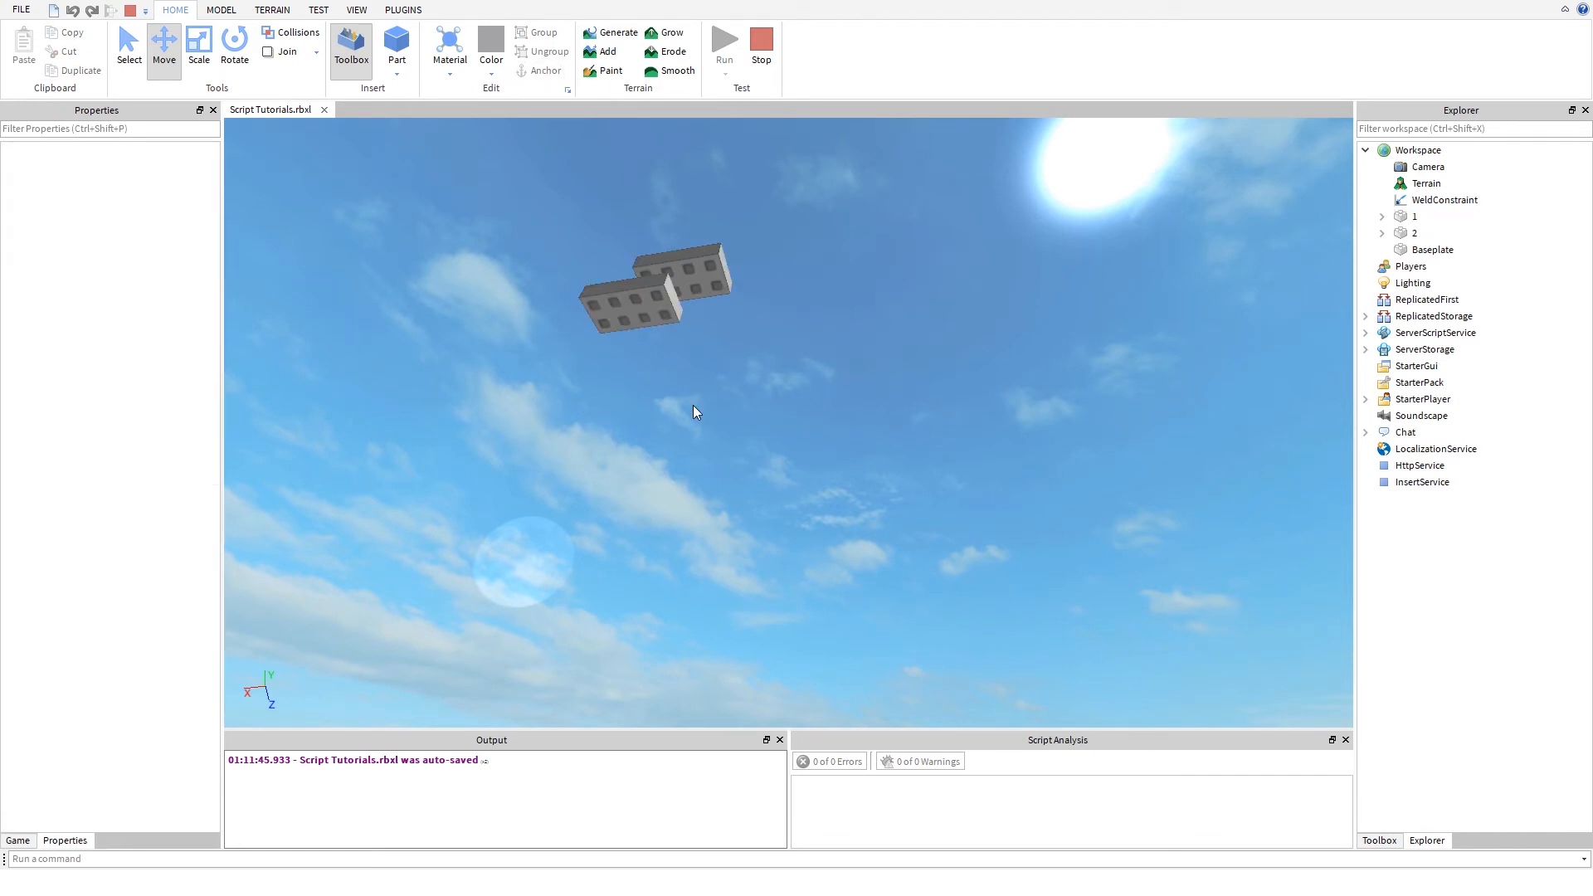
- Examine the two overlapping parts in mid-air from below and from above in the running simulation
{"action": "key", "text": "d"}
{"action": "mouse_move", "coordinate": [694, 405]}
{"action": "right_mouse_down"}
{"action": "mouse_move", "coordinate": [660, 347]}
{"action": "mouse_move", "coordinate": [695, 411]}
{"action": "right_mouse_up"}
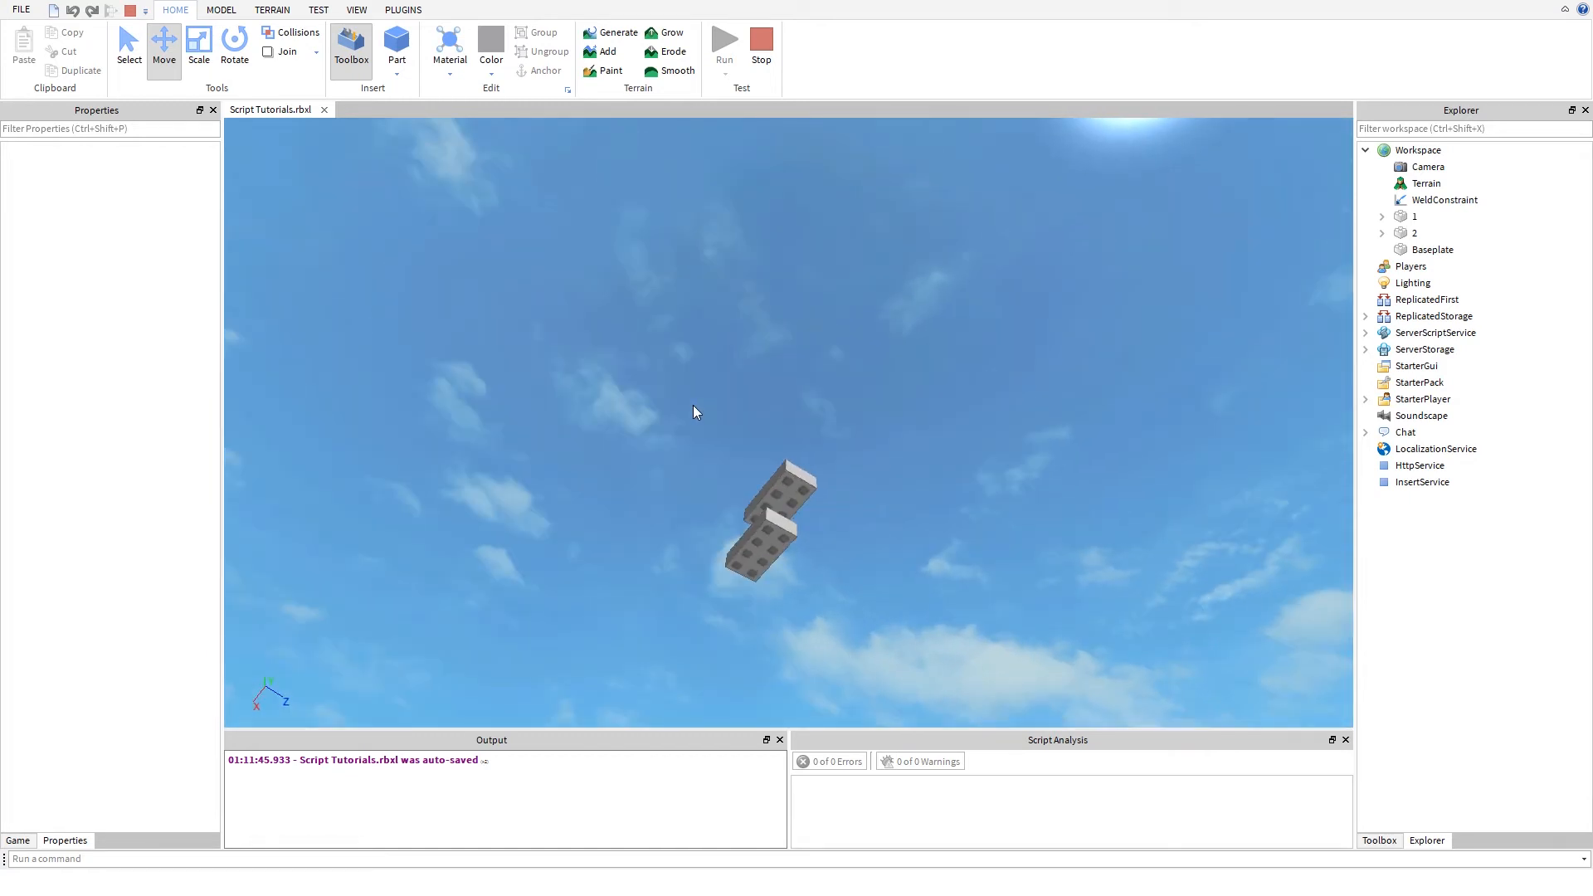
{"action": "scroll", "coordinate": [694, 413], "scroll_direction": "up", "scroll_amount": 3}
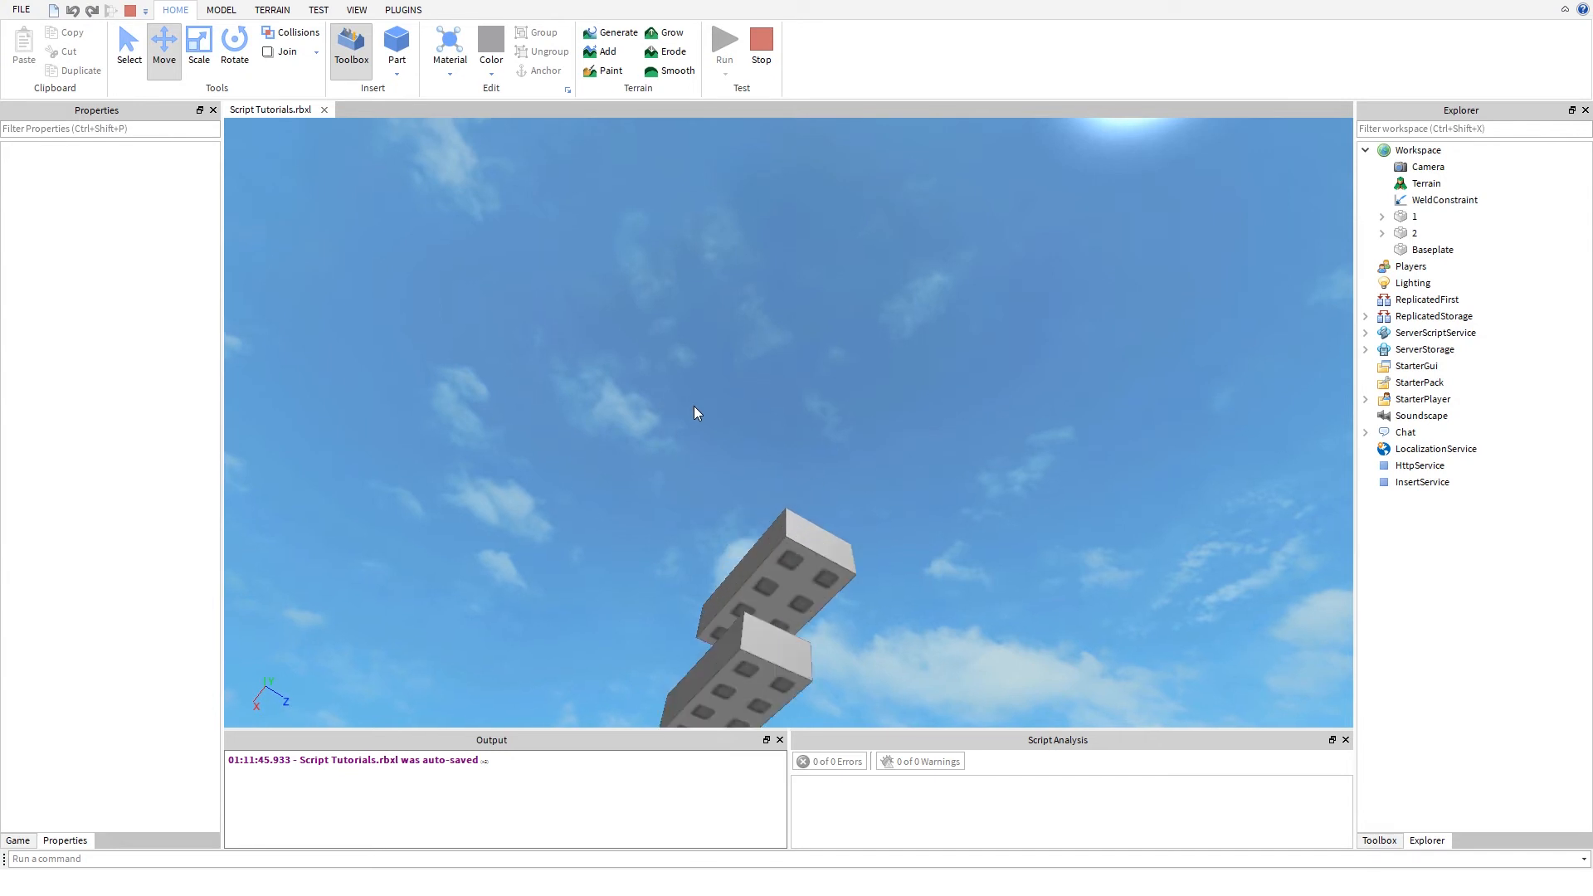
{"action": "mouse_move", "coordinate": [693, 412]}
{"action": "right_mouse_down"}
{"action": "mouse_move", "coordinate": [662, 440]}
{"action": "mouse_move", "coordinate": [689, 419]}
{"action": "right_mouse_up"}
{"action": "scroll", "coordinate": [694, 405], "scroll_direction": "up", "scroll_amount": 4}
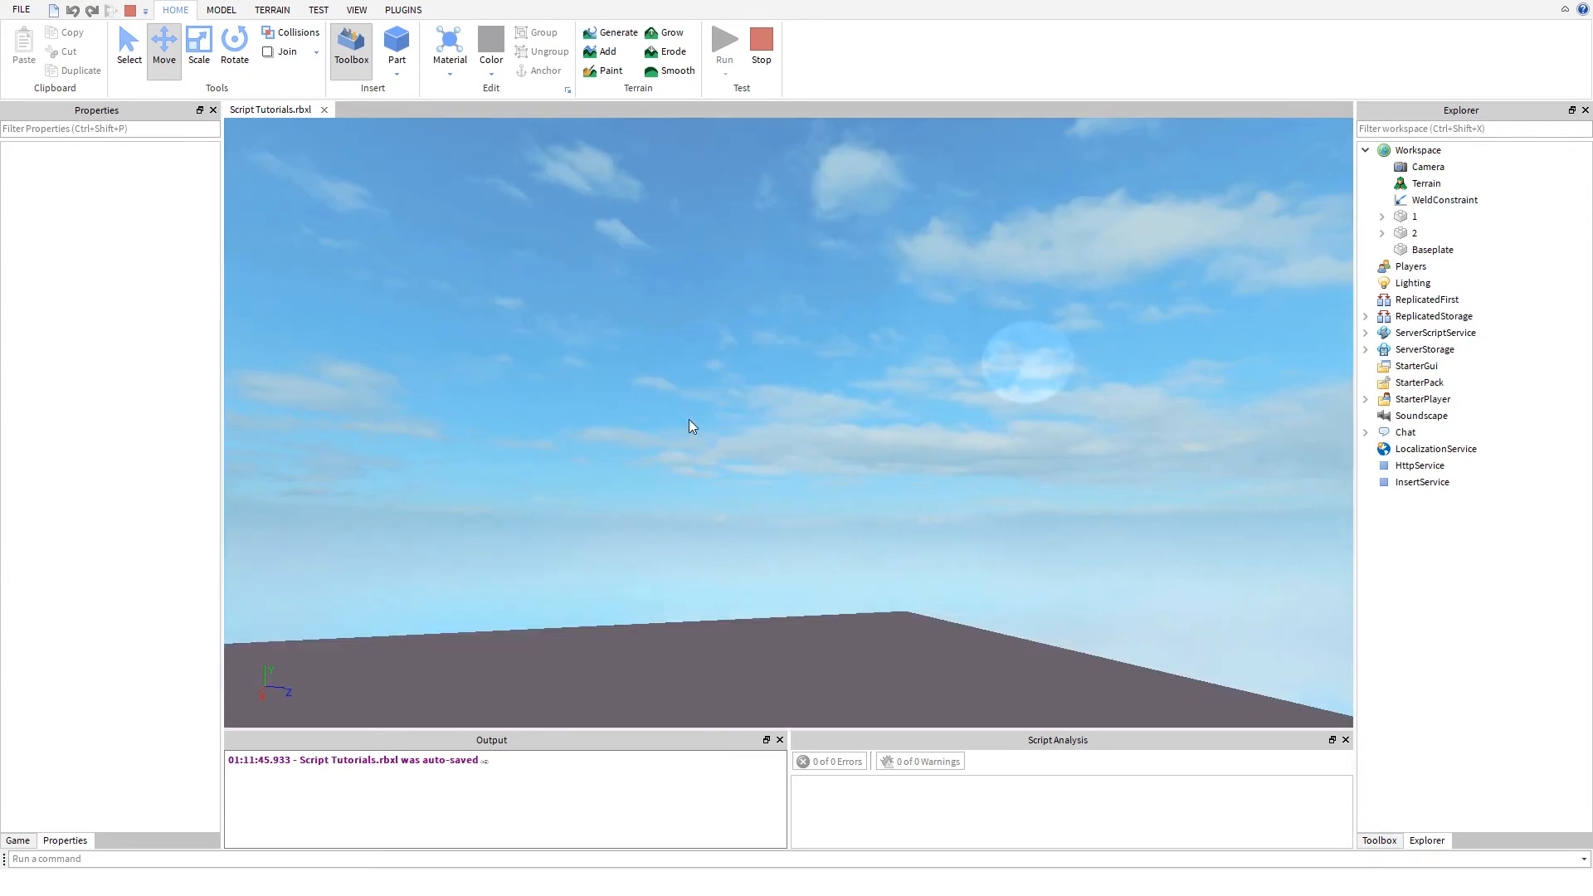
{"action": "right_click_drag", "start_coordinate": [642, 511], "coordinate": [693, 407]}
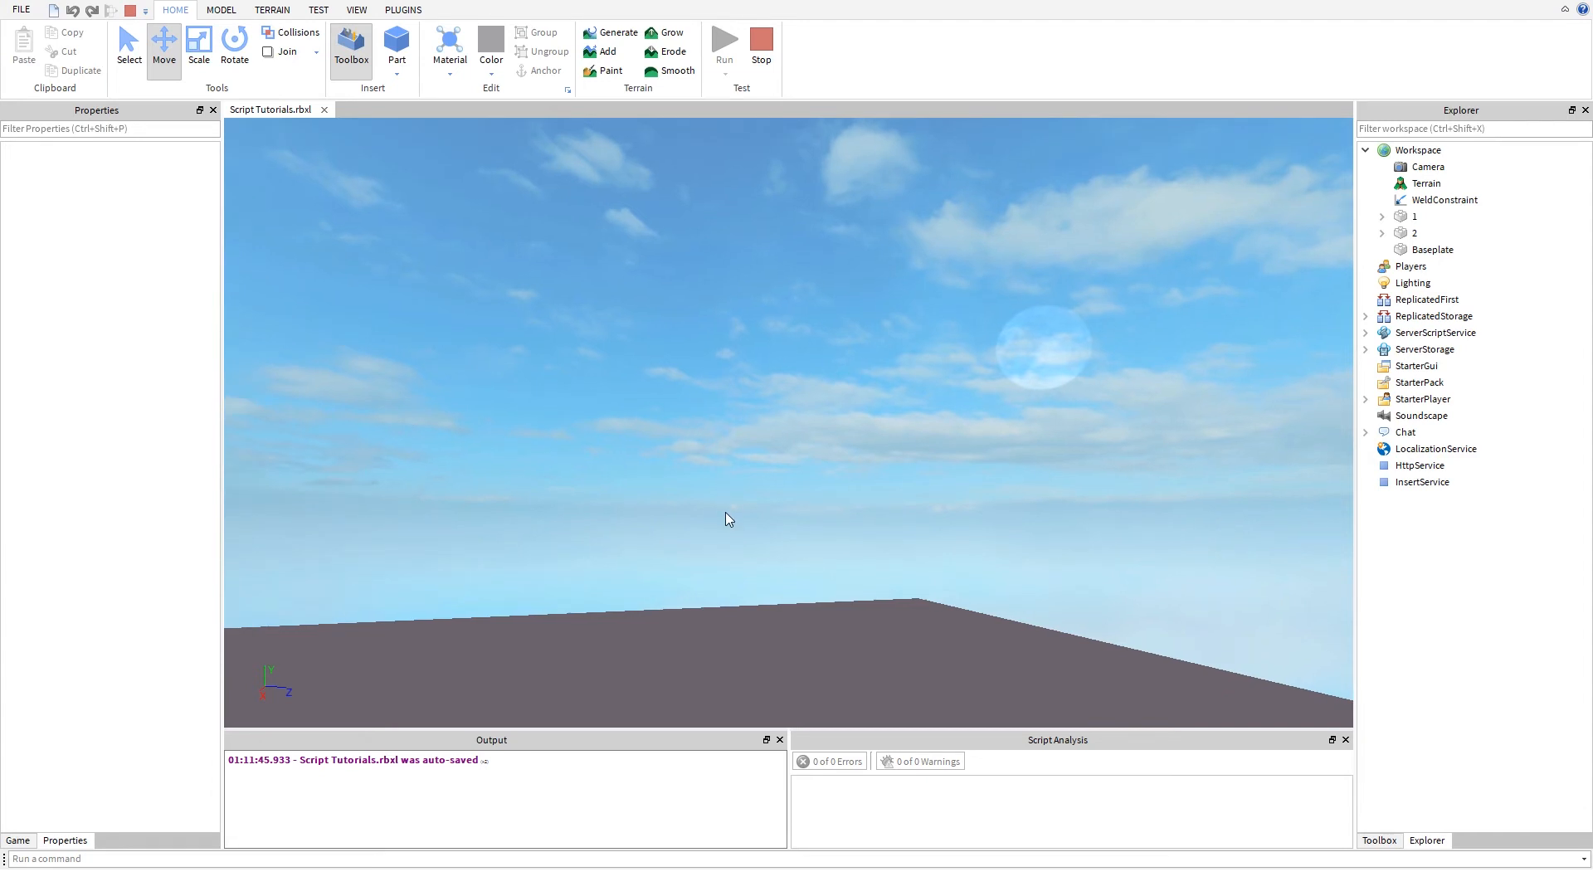
{"action": "right_click_drag", "start_coordinate": [720, 511], "coordinate": [702, 300]}
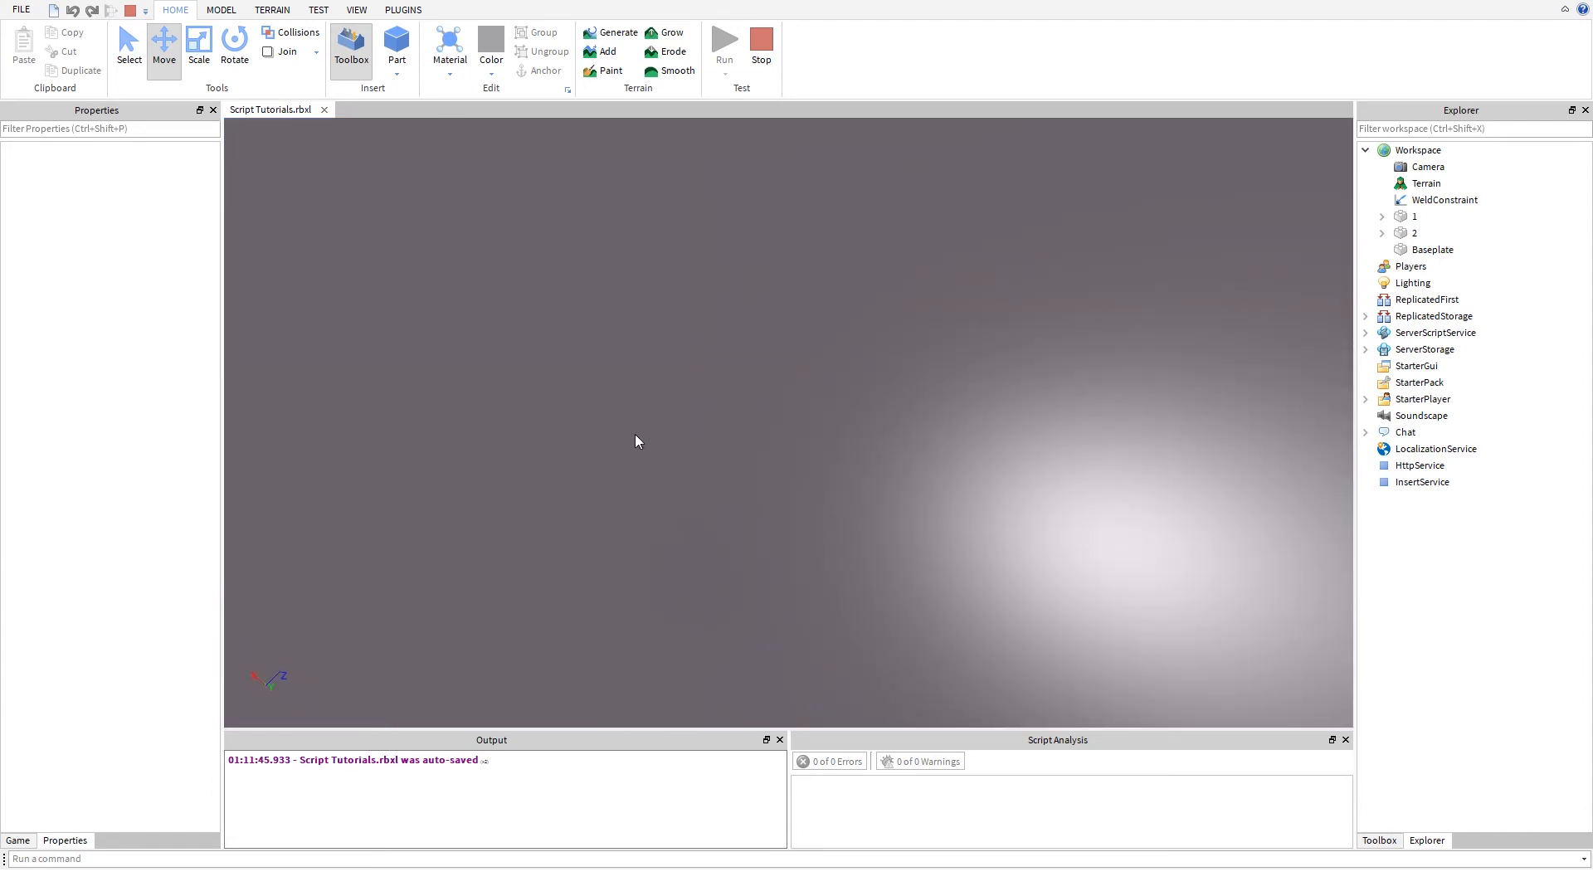
{"action": "right_click_drag", "start_coordinate": [635, 435], "coordinate": [694, 463]}
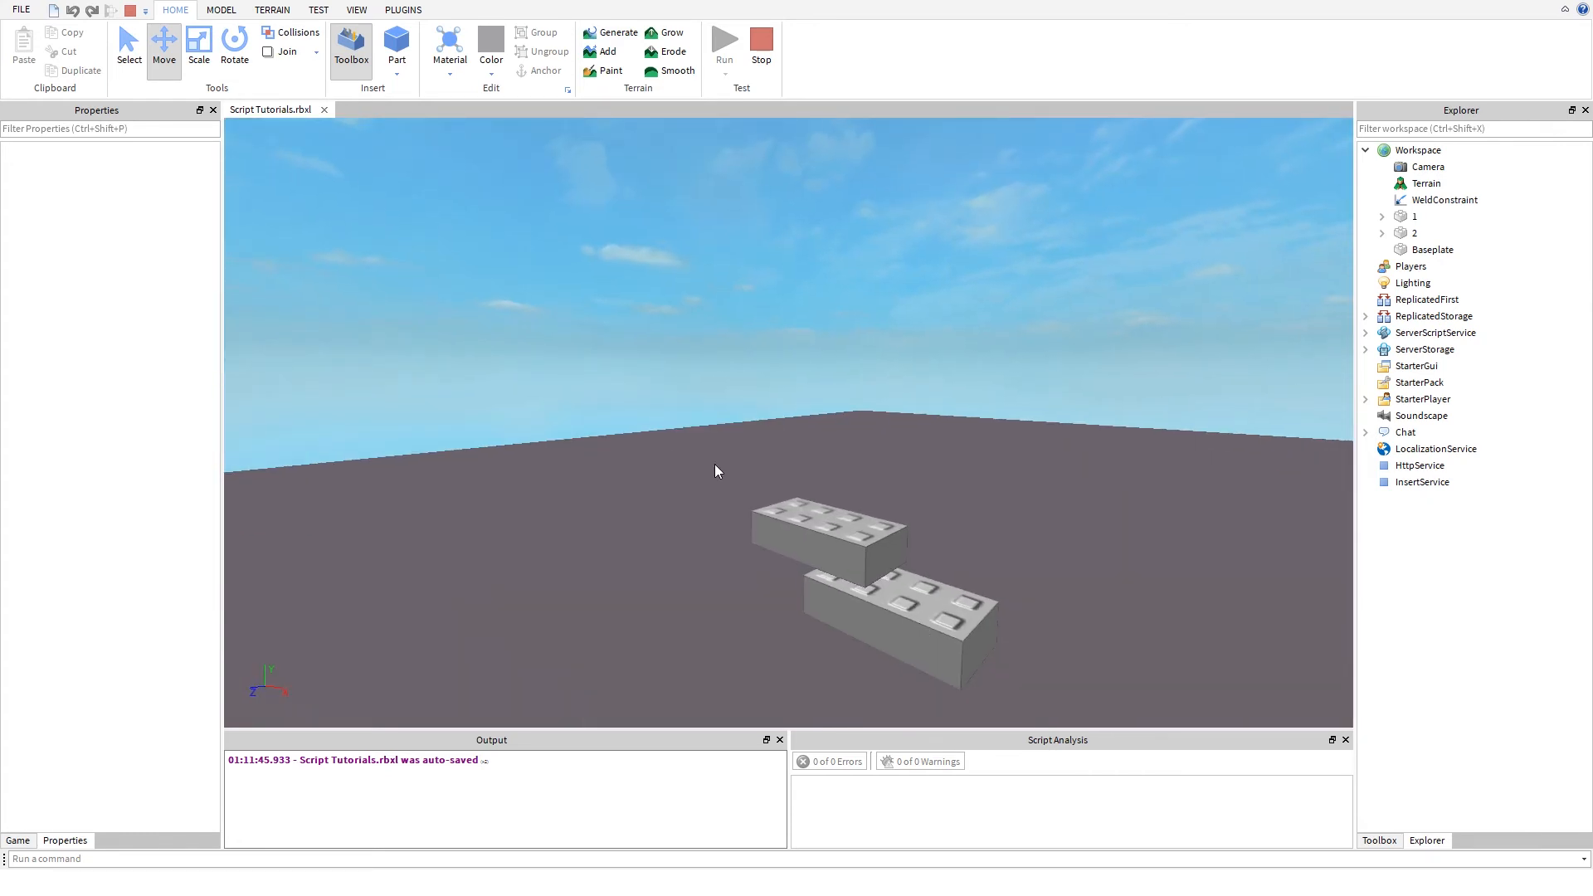
- Select part 2 and part 1 in turn and check the Anchored property in the running simulation
{"action": "left_click", "coordinate": [838, 543]}
{"action": "left_click", "coordinate": [962, 631]}
{"action": "left_click", "coordinate": [963, 630]}
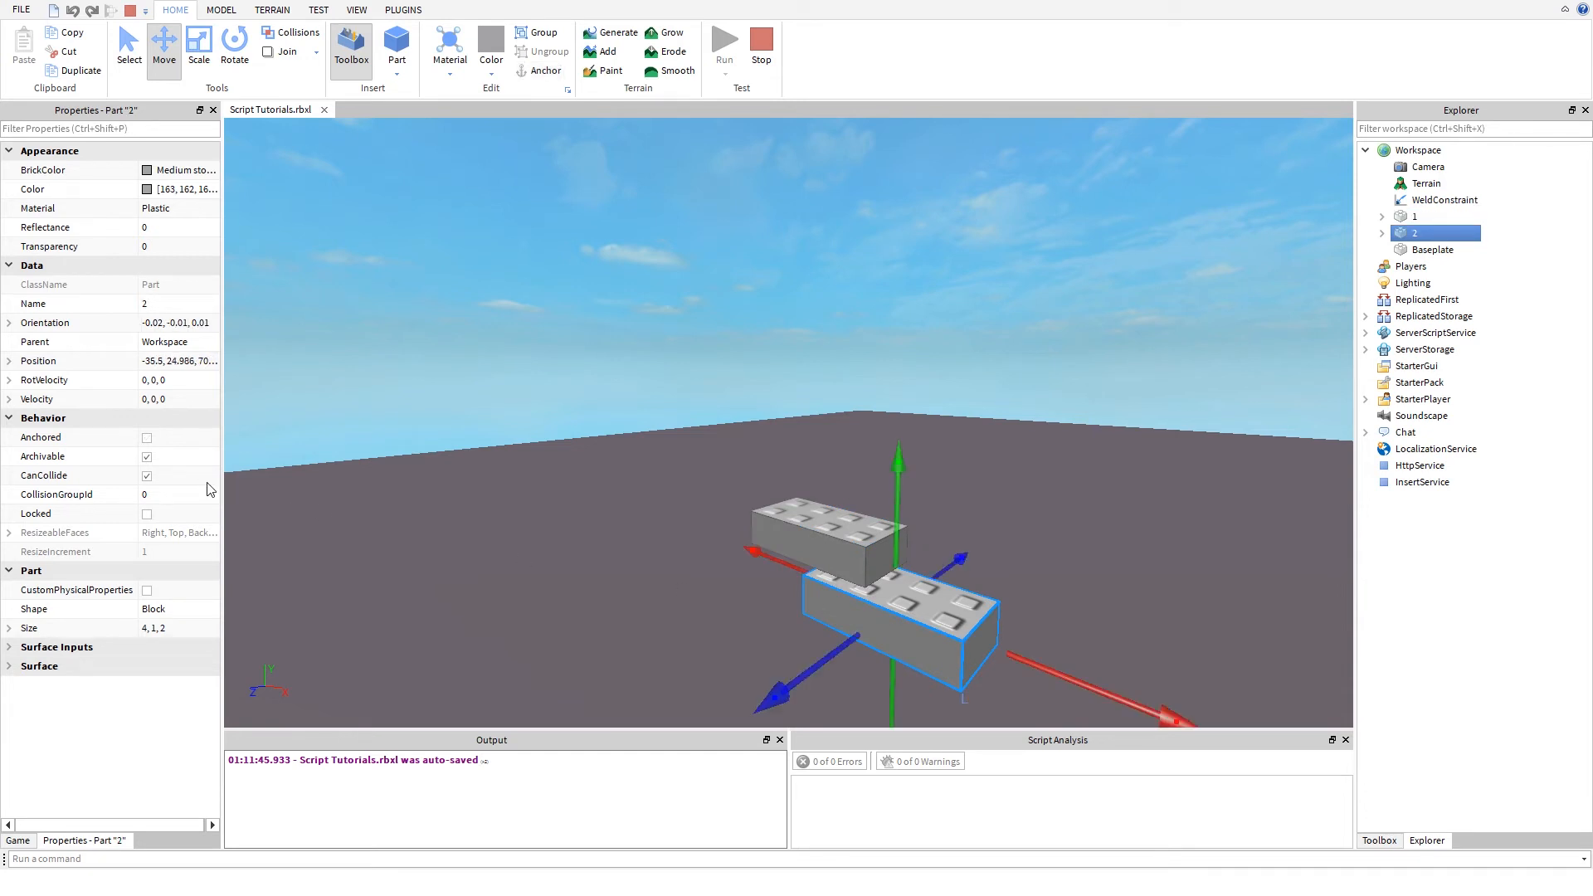
{"action": "left_click", "coordinate": [809, 520]}
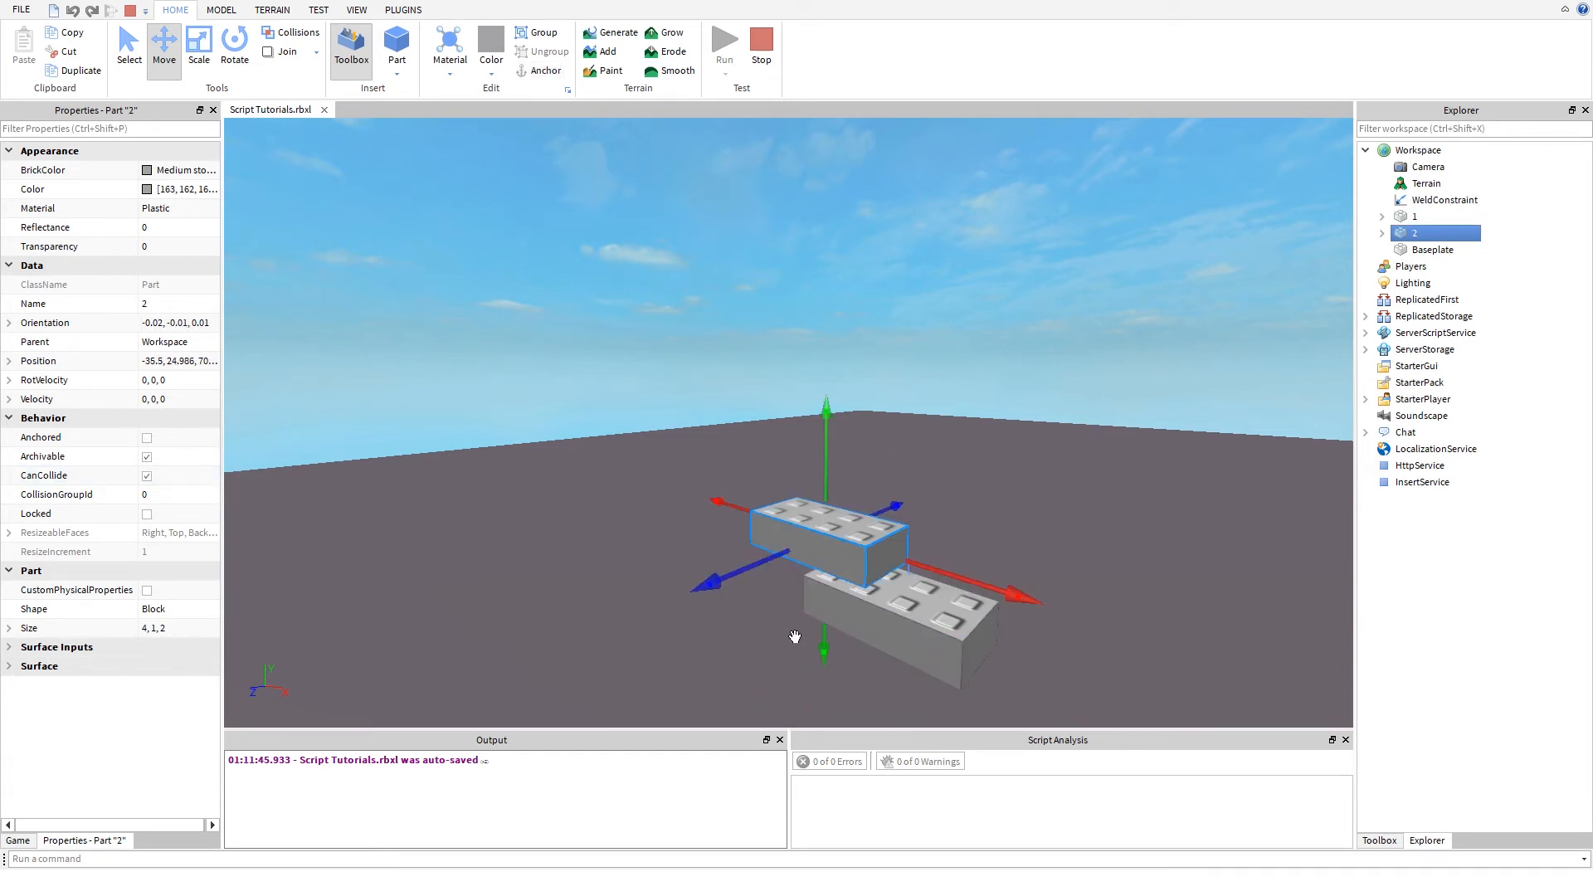
{"action": "left_click", "coordinate": [147, 439]}
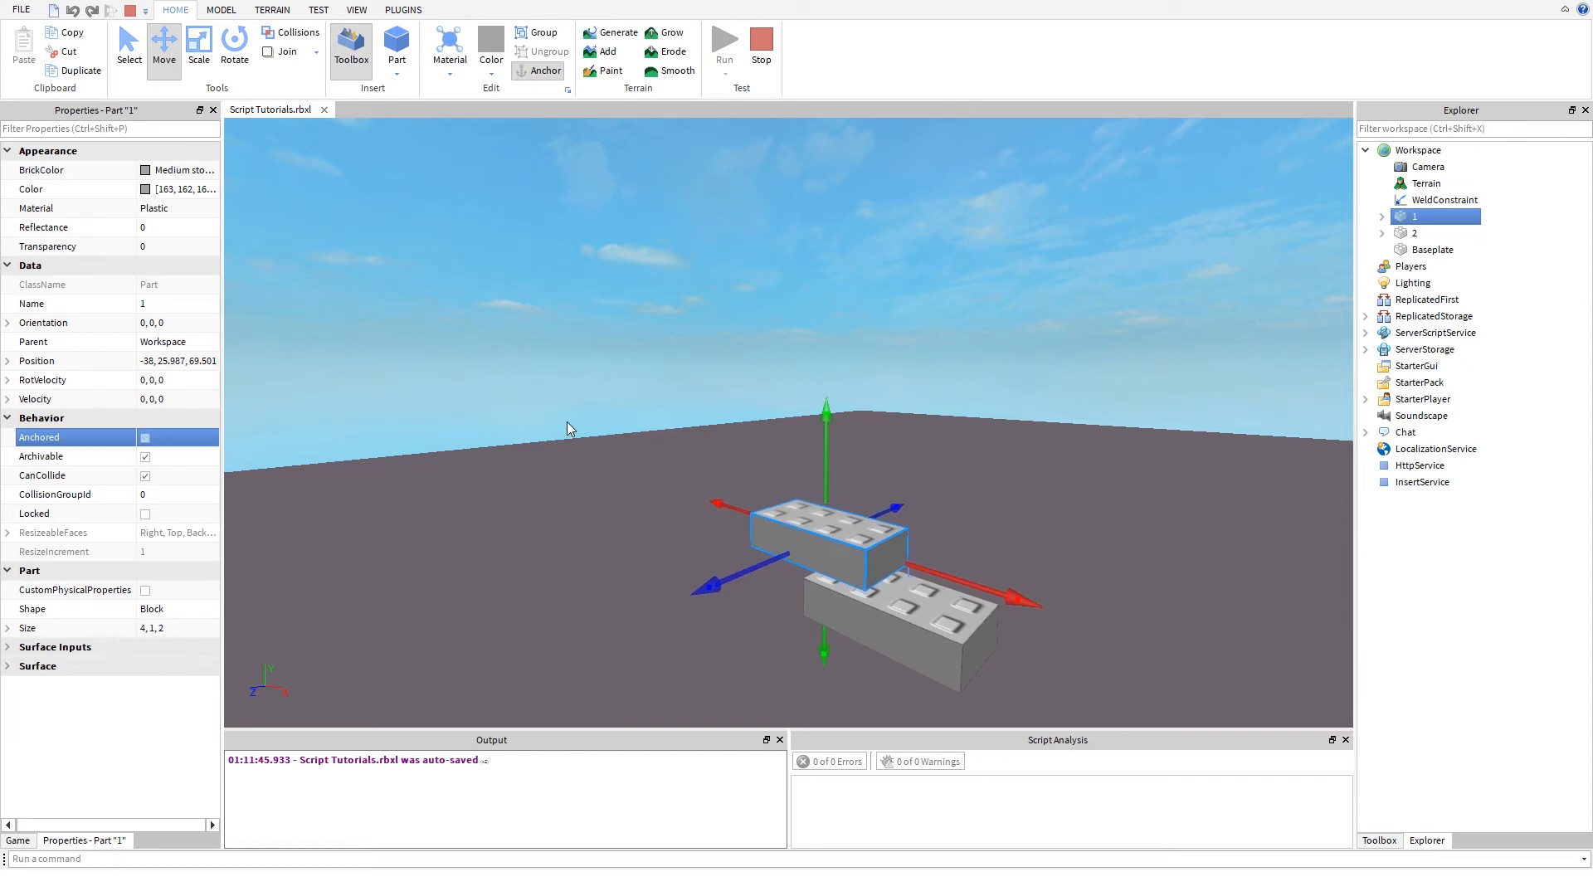
{"action": "key", "text": "e"}
{"action": "mouse_move", "coordinate": [567, 421]}
{"action": "right_mouse_down"}
{"action": "mouse_move", "coordinate": [571, 476]}
{"action": "mouse_move", "coordinate": [567, 446]}
{"action": "right_mouse_up"}
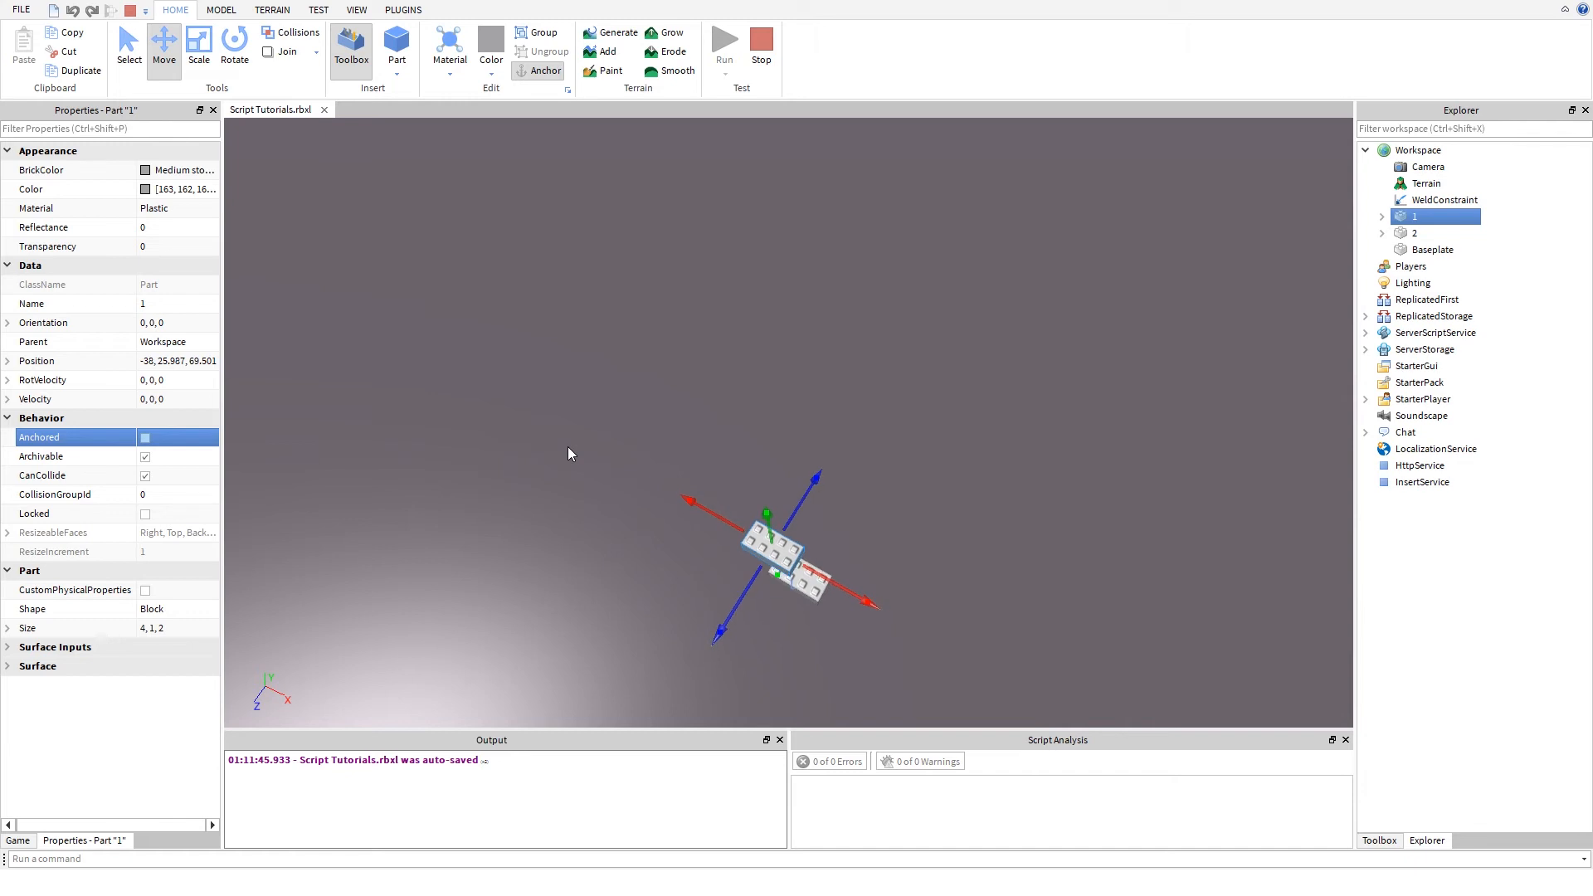
- Stop the running simulation and select parts 1 and 2 together, clearing the selection again
{"action": "left_click", "coordinate": [767, 64]}
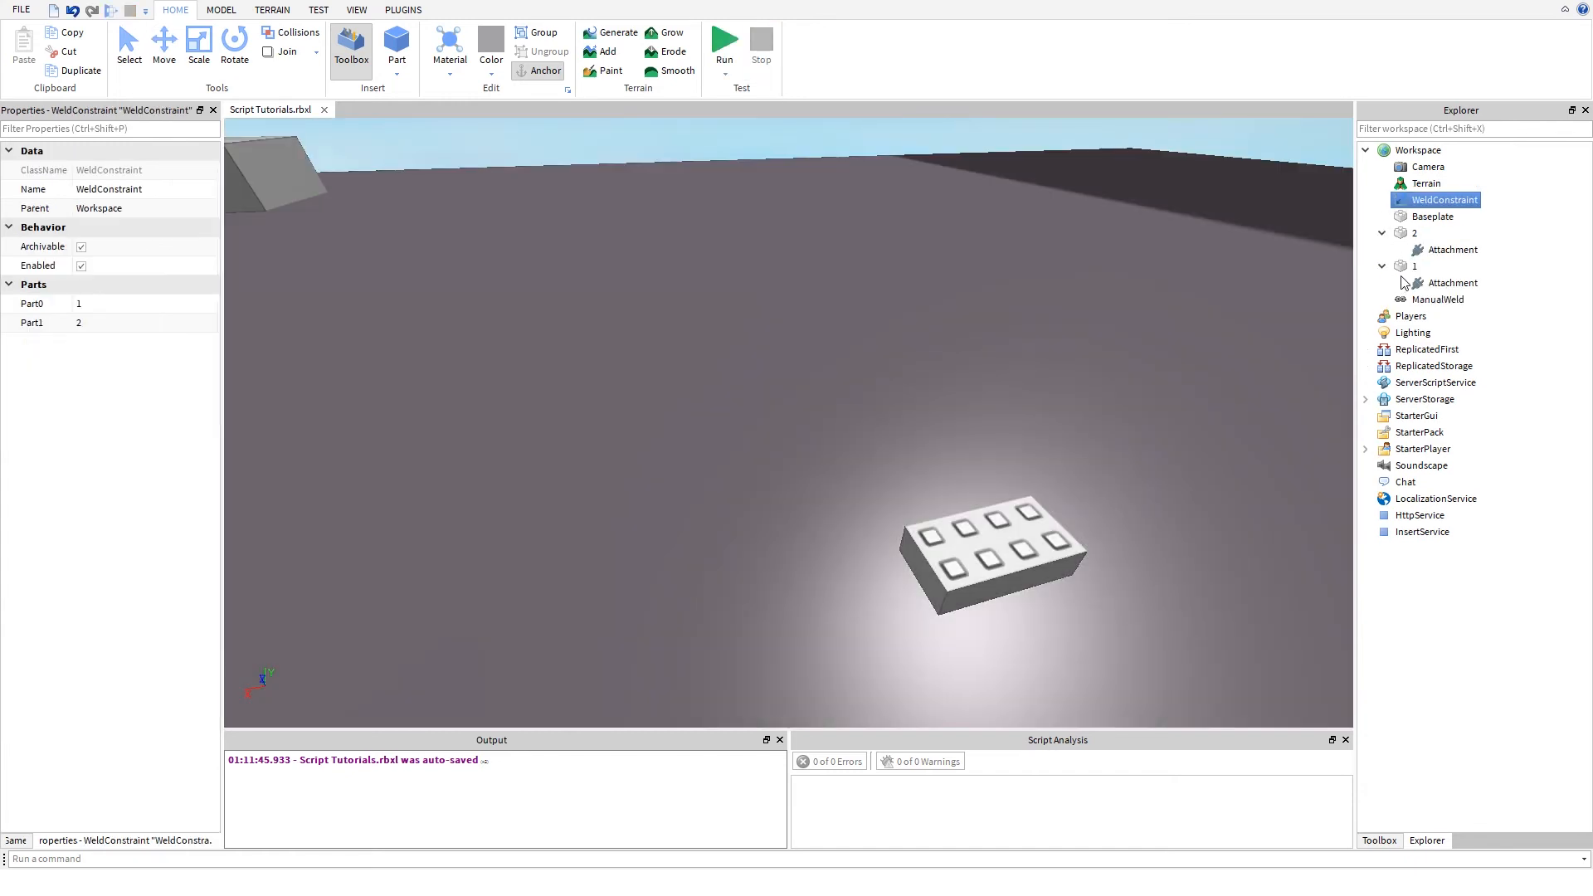
{"action": "left_click", "coordinate": [757, 380]}
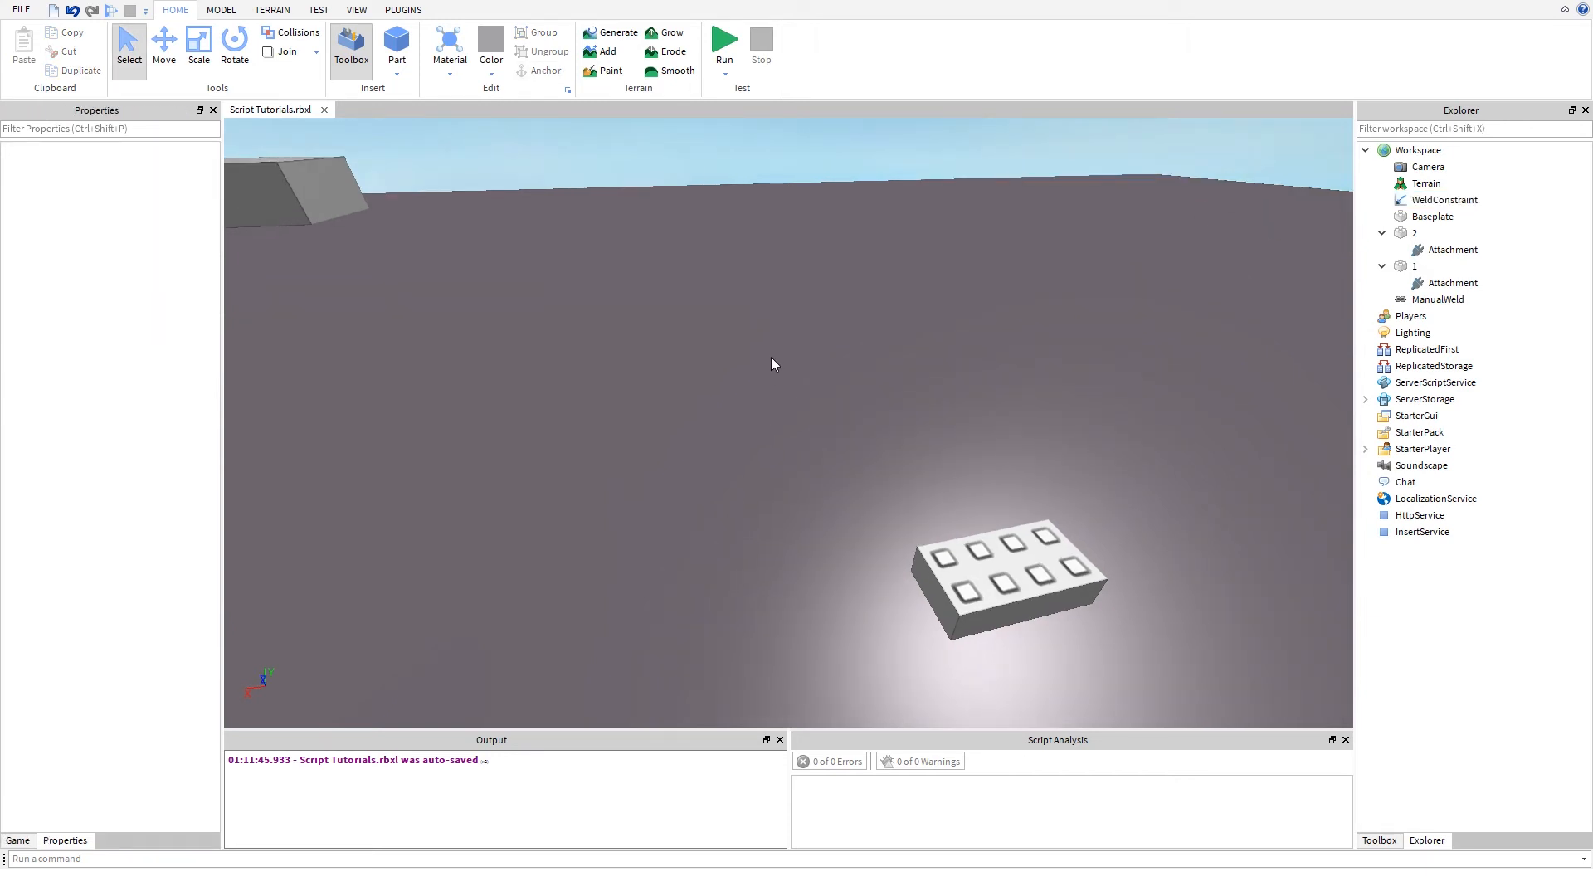
{"action": "scroll", "coordinate": [657, 329], "scroll_direction": "down", "scroll_amount": 5}
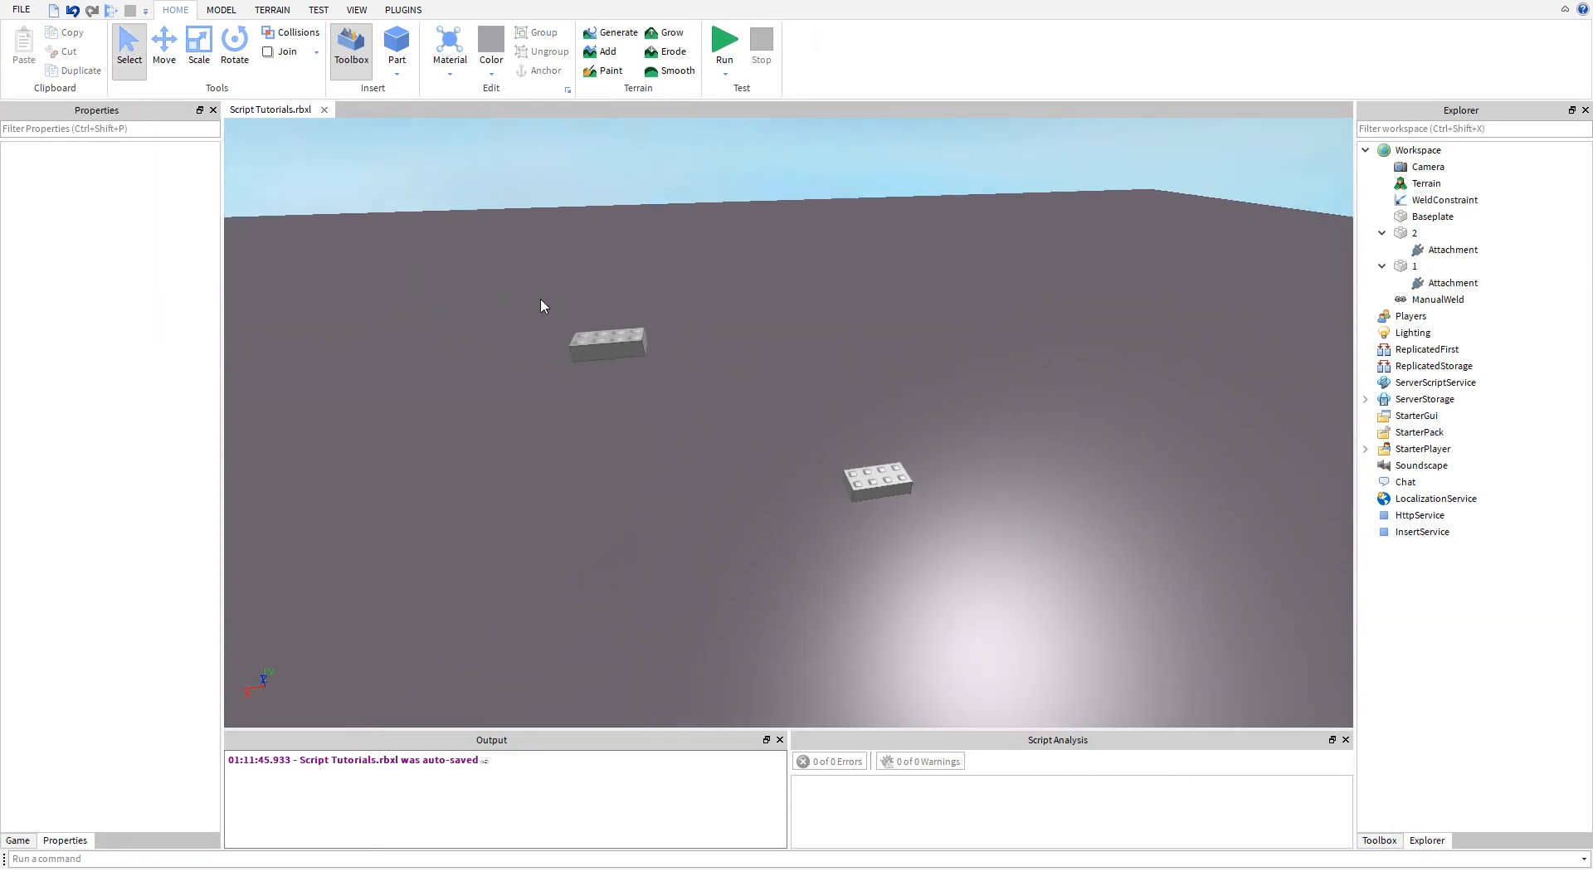
{"action": "left_click_drag", "start_coordinate": [540, 299], "coordinate": [981, 535]}
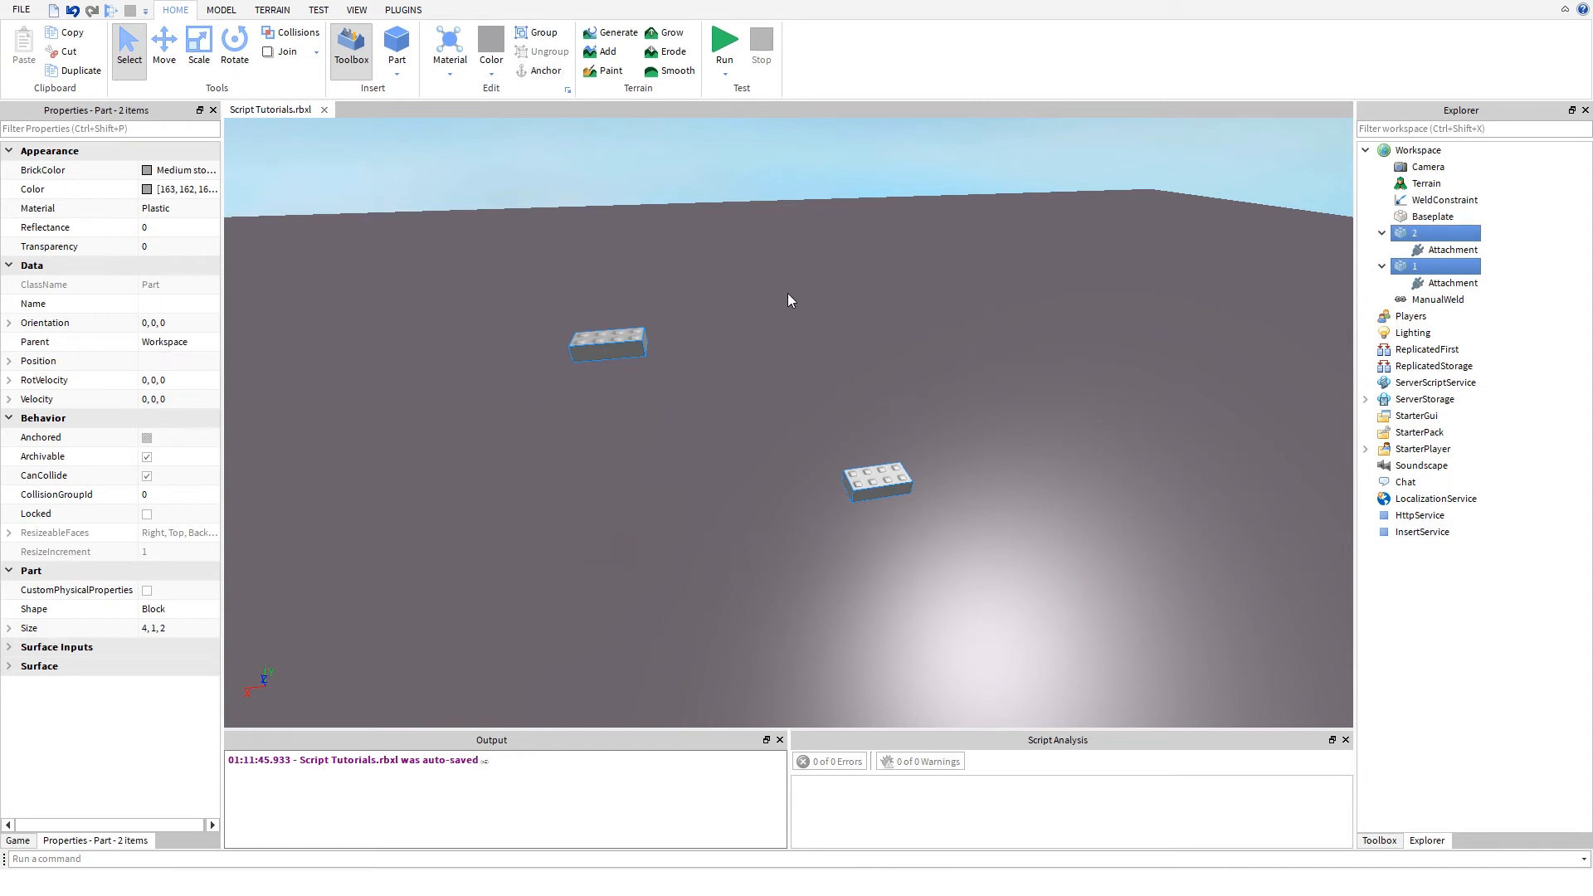
{"action": "key", "text": "Escape"}
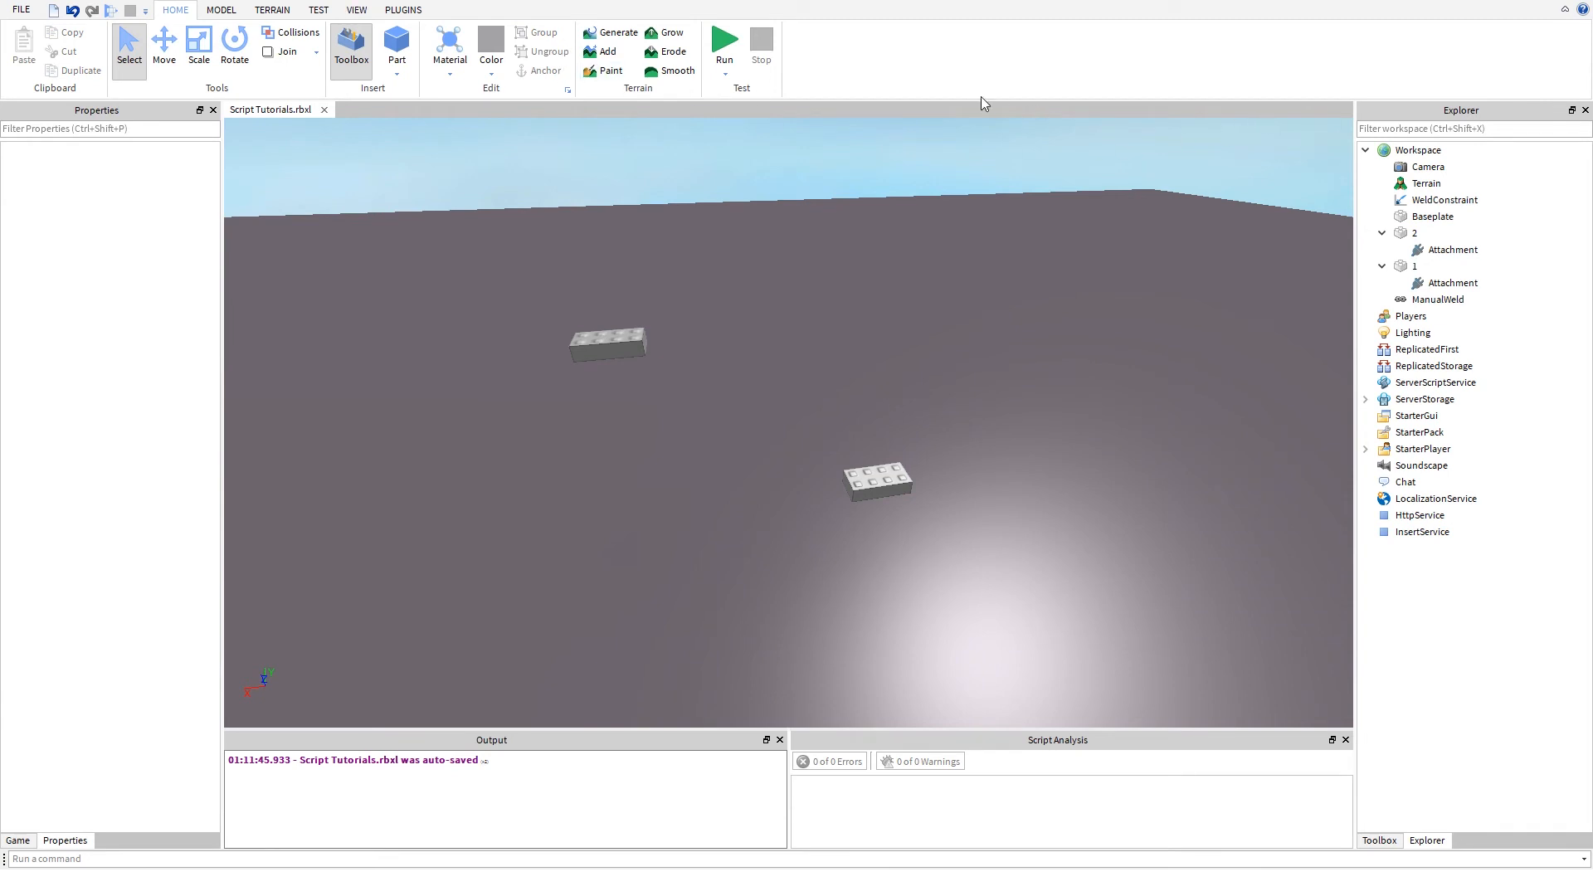
- Review the types of constraint that can be created, from Ball in Socket to Torque and Attachment
{"action": "left_click", "coordinate": [220, 10]}
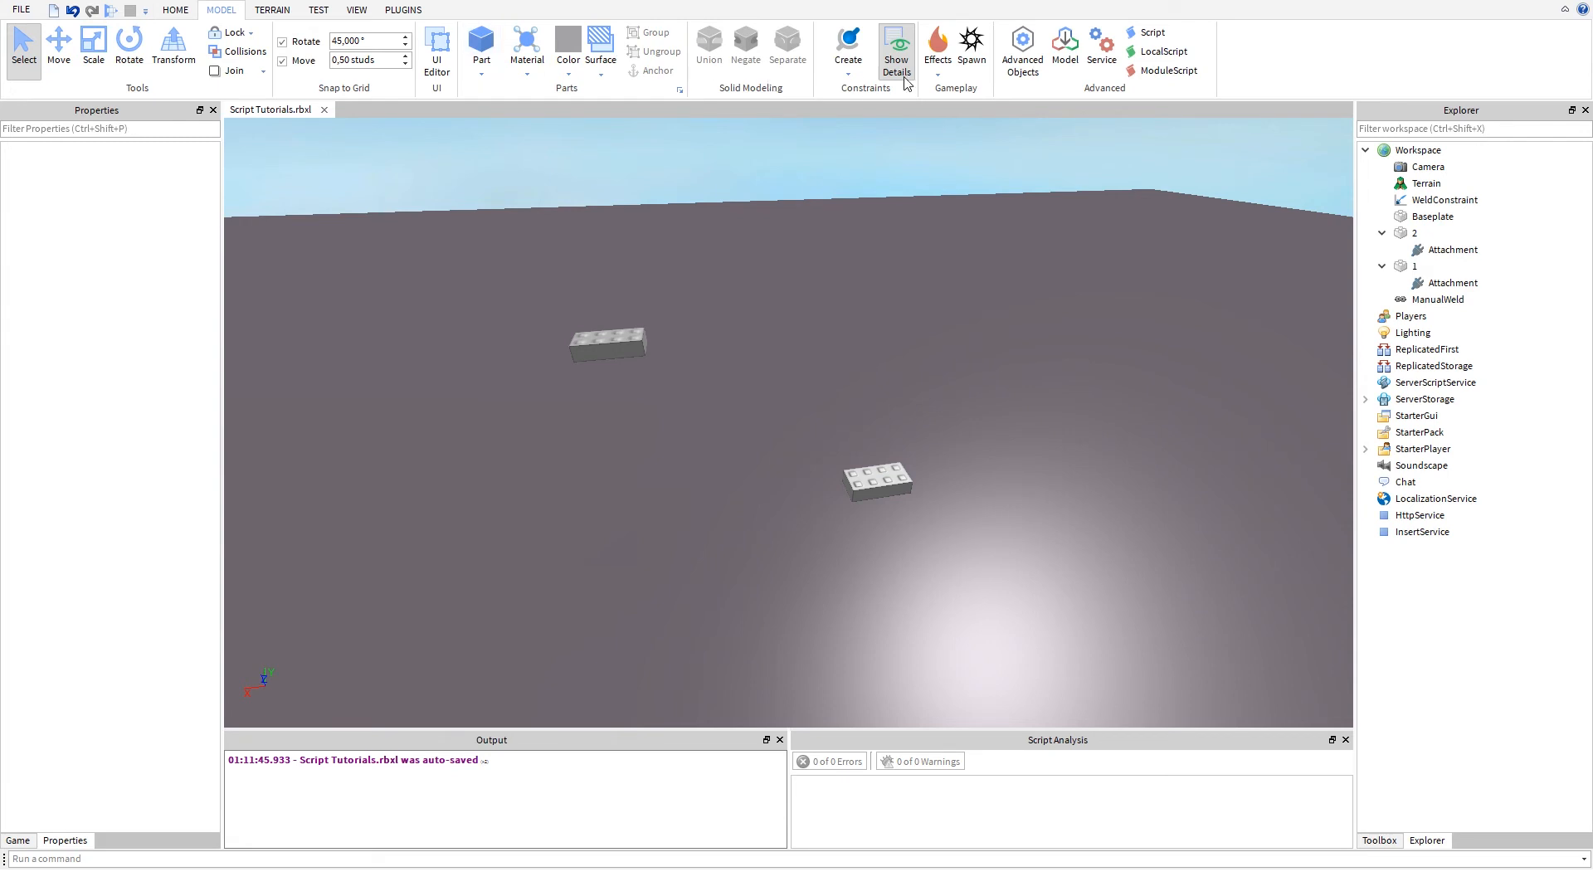
{"action": "left_click", "coordinate": [866, 79]}
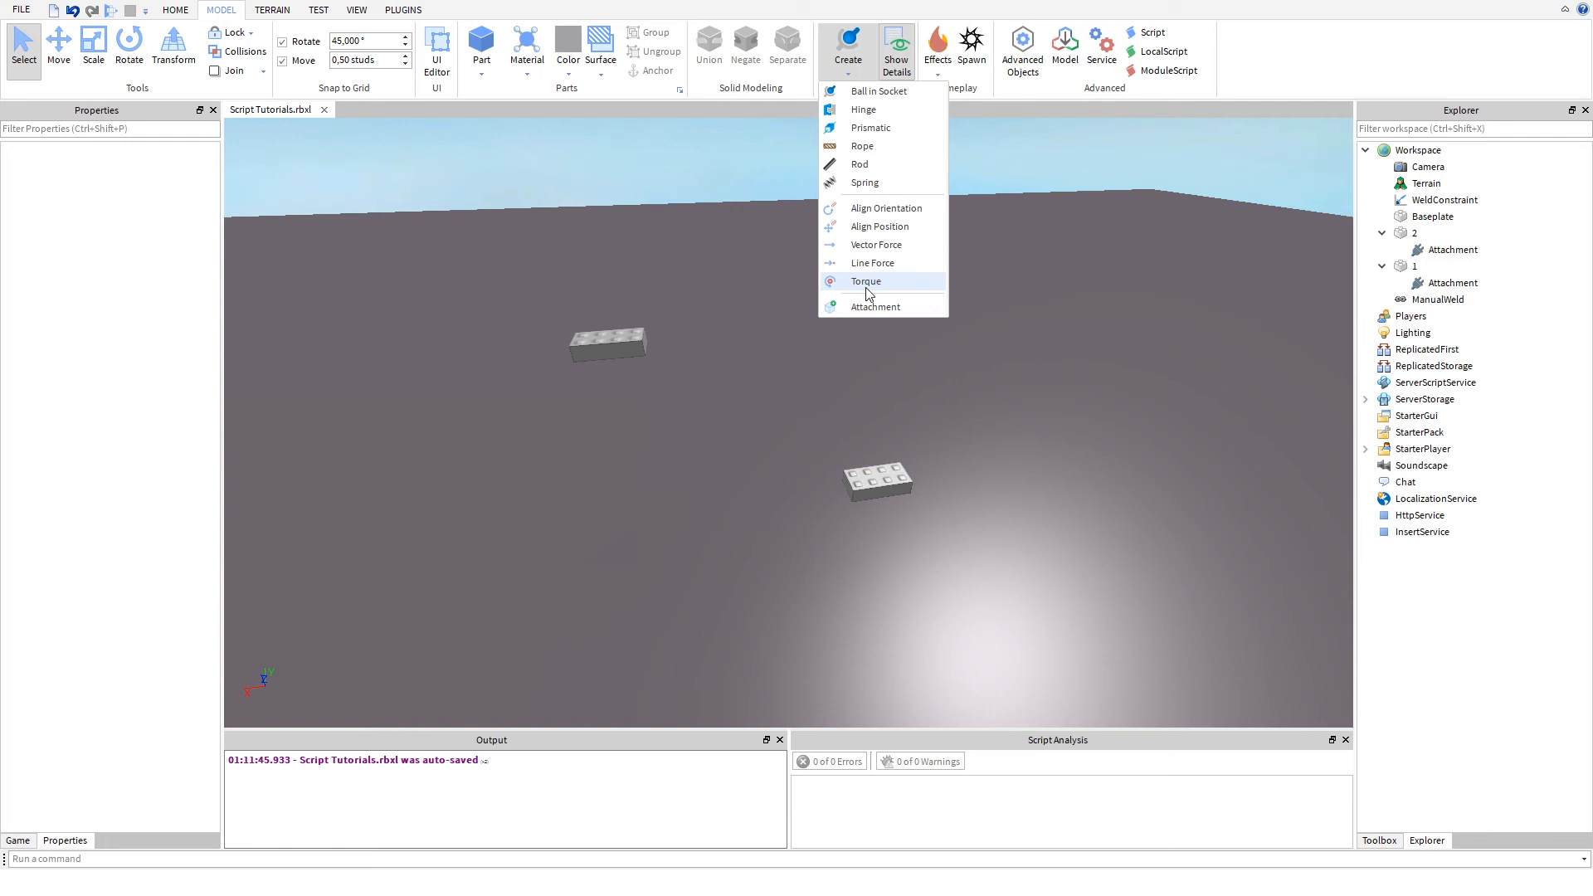
{"action": "left_click", "coordinate": [575, 342]}
{"action": "left_click", "coordinate": [578, 340]}
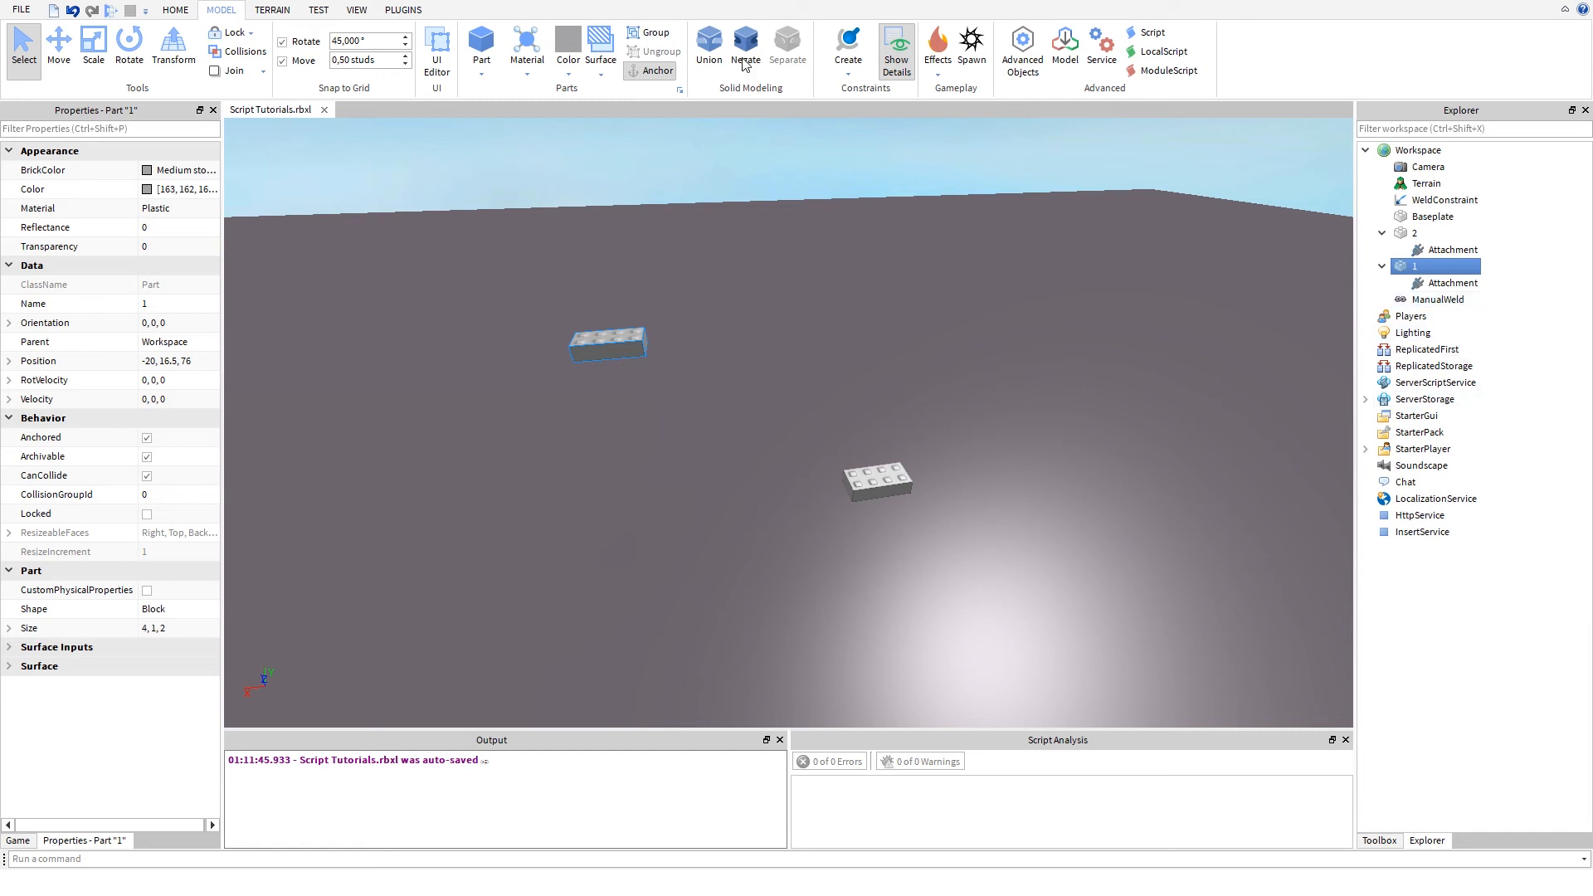
{"action": "left_click", "coordinate": [842, 71]}
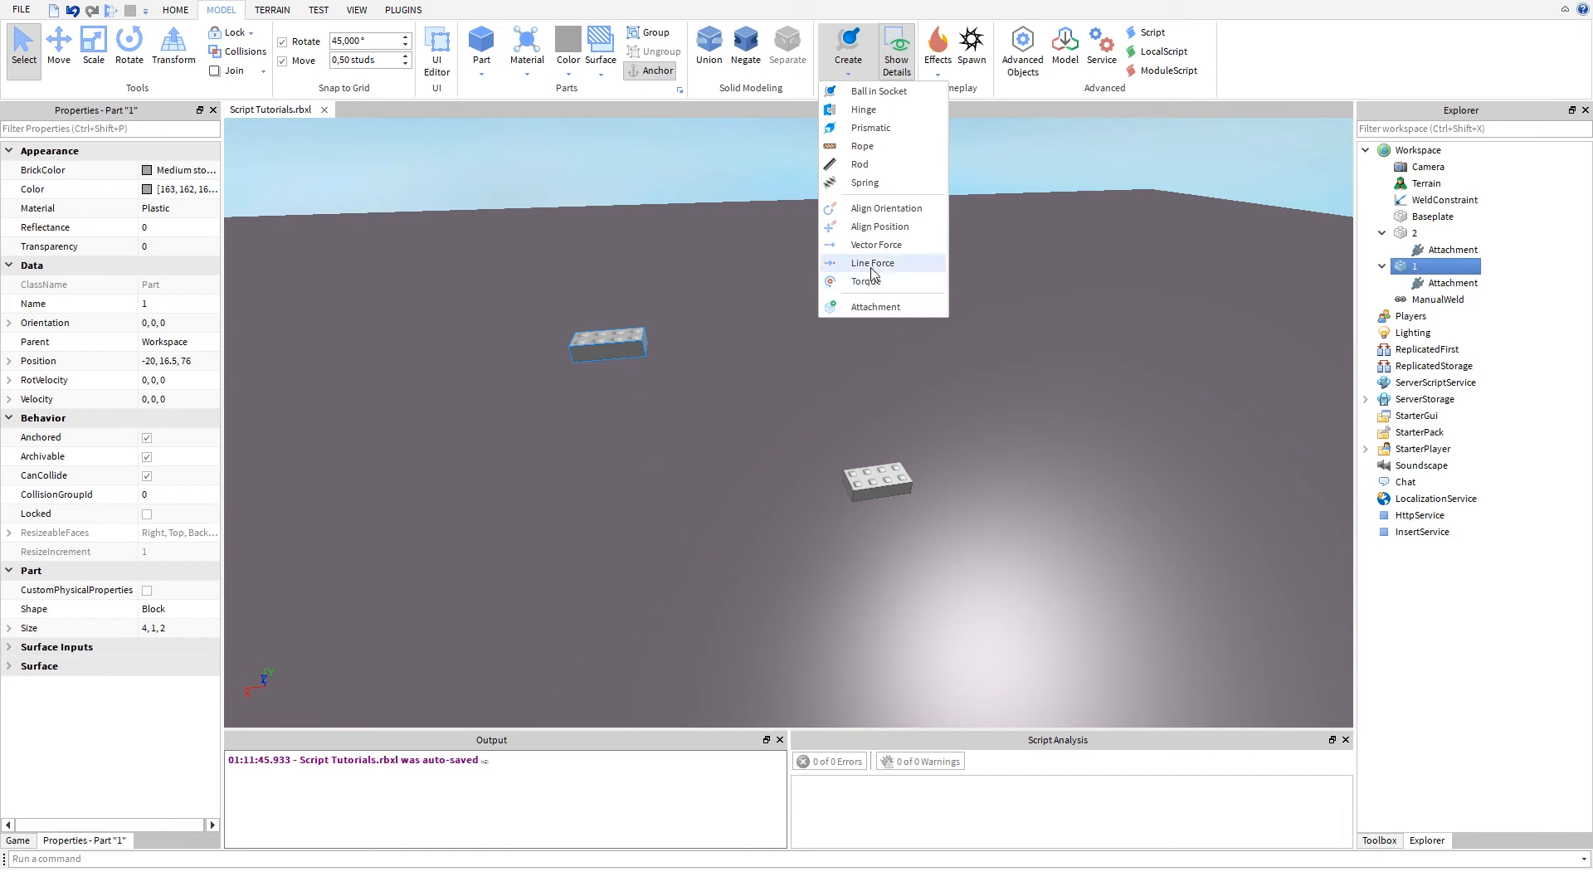
{"action": "left_click", "coordinate": [581, 369]}
{"action": "left_click", "coordinate": [584, 369]}
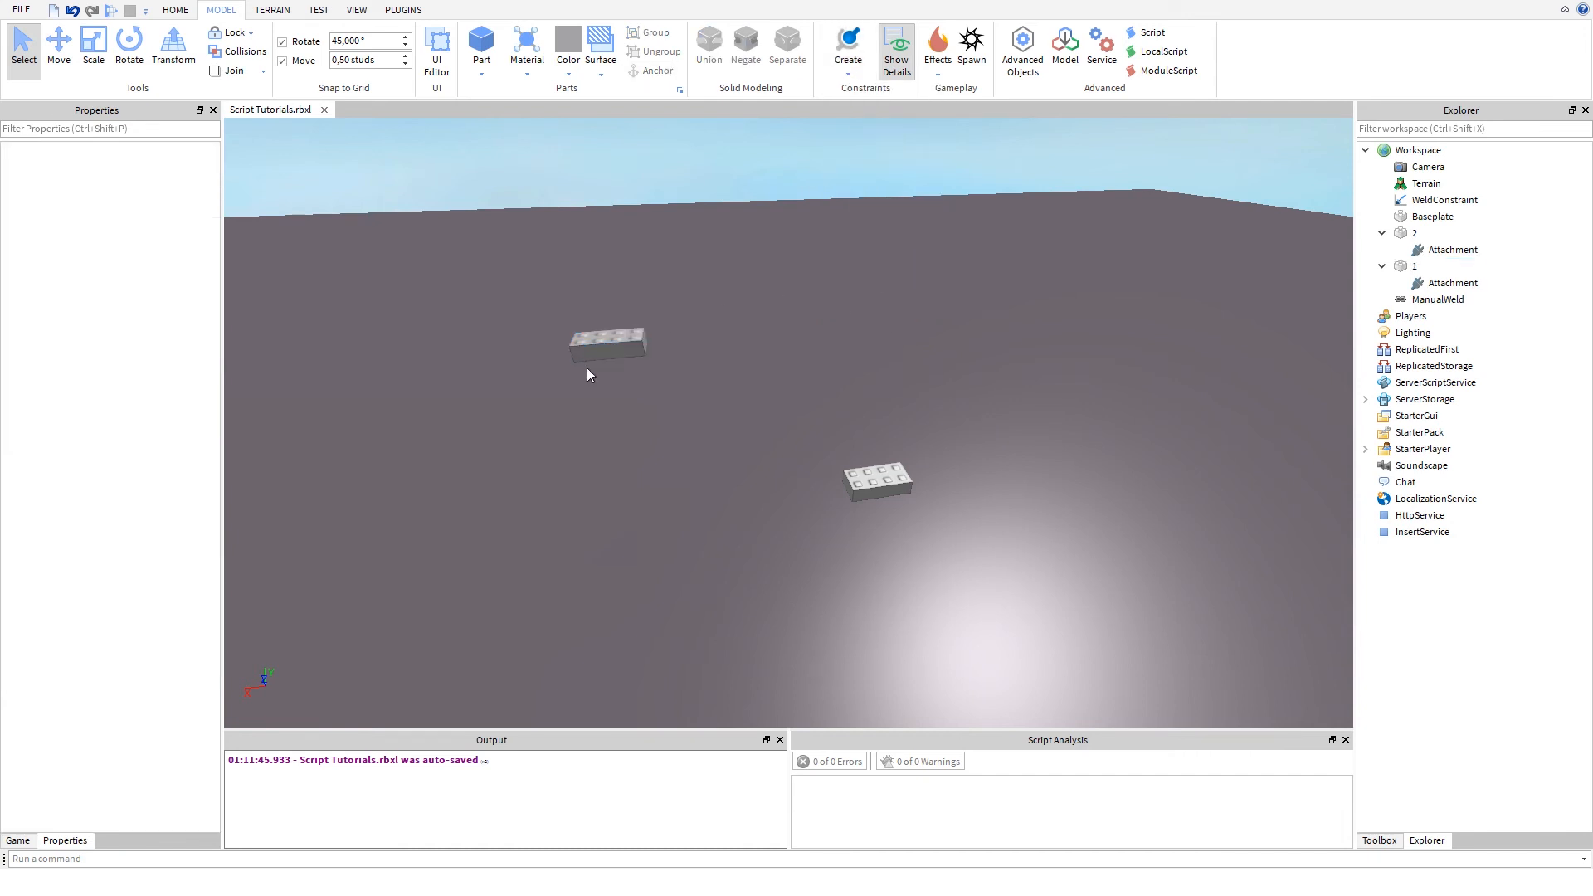
- Select parts 1 and 2 in turn and examine how they are placed relative to each other
{"action": "left_click", "coordinate": [616, 333]}
{"action": "left_click", "coordinate": [893, 496]}
{"action": "left_click", "coordinate": [891, 479]}
{"action": "left_click", "coordinate": [605, 337]}
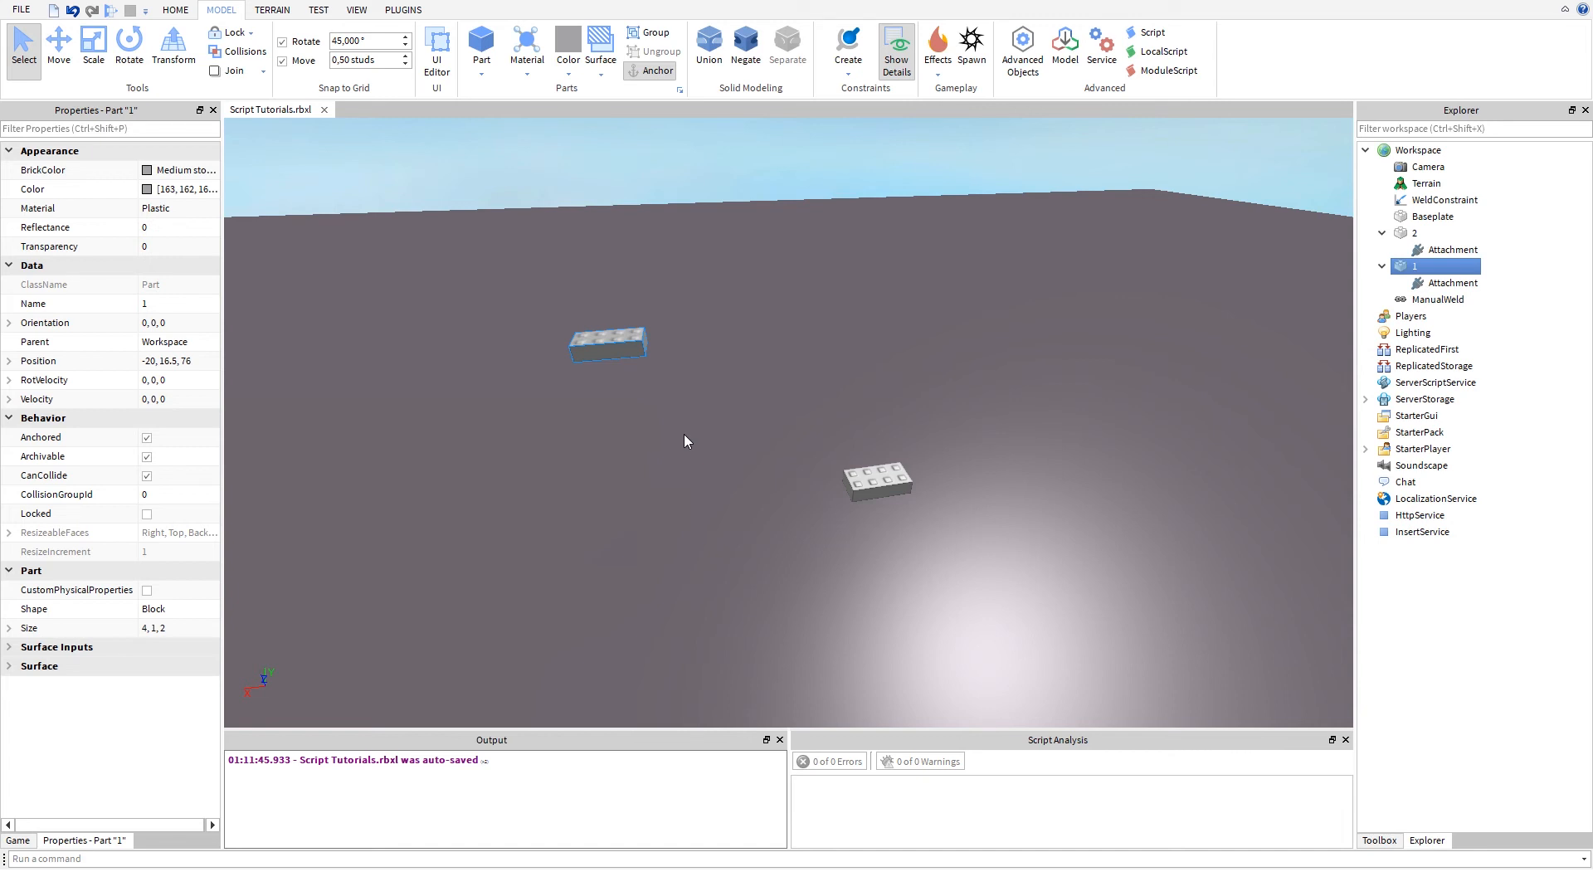
{"action": "key", "text": "w"}
{"action": "right_click_drag", "start_coordinate": [683, 435], "coordinate": [683, 435]}
{"action": "key", "text": "w"}
{"action": "key", "text": "a"}
{"action": "key", "text": "a"}
{"action": "right_click_drag", "start_coordinate": [790, 400], "coordinate": [789, 398]}
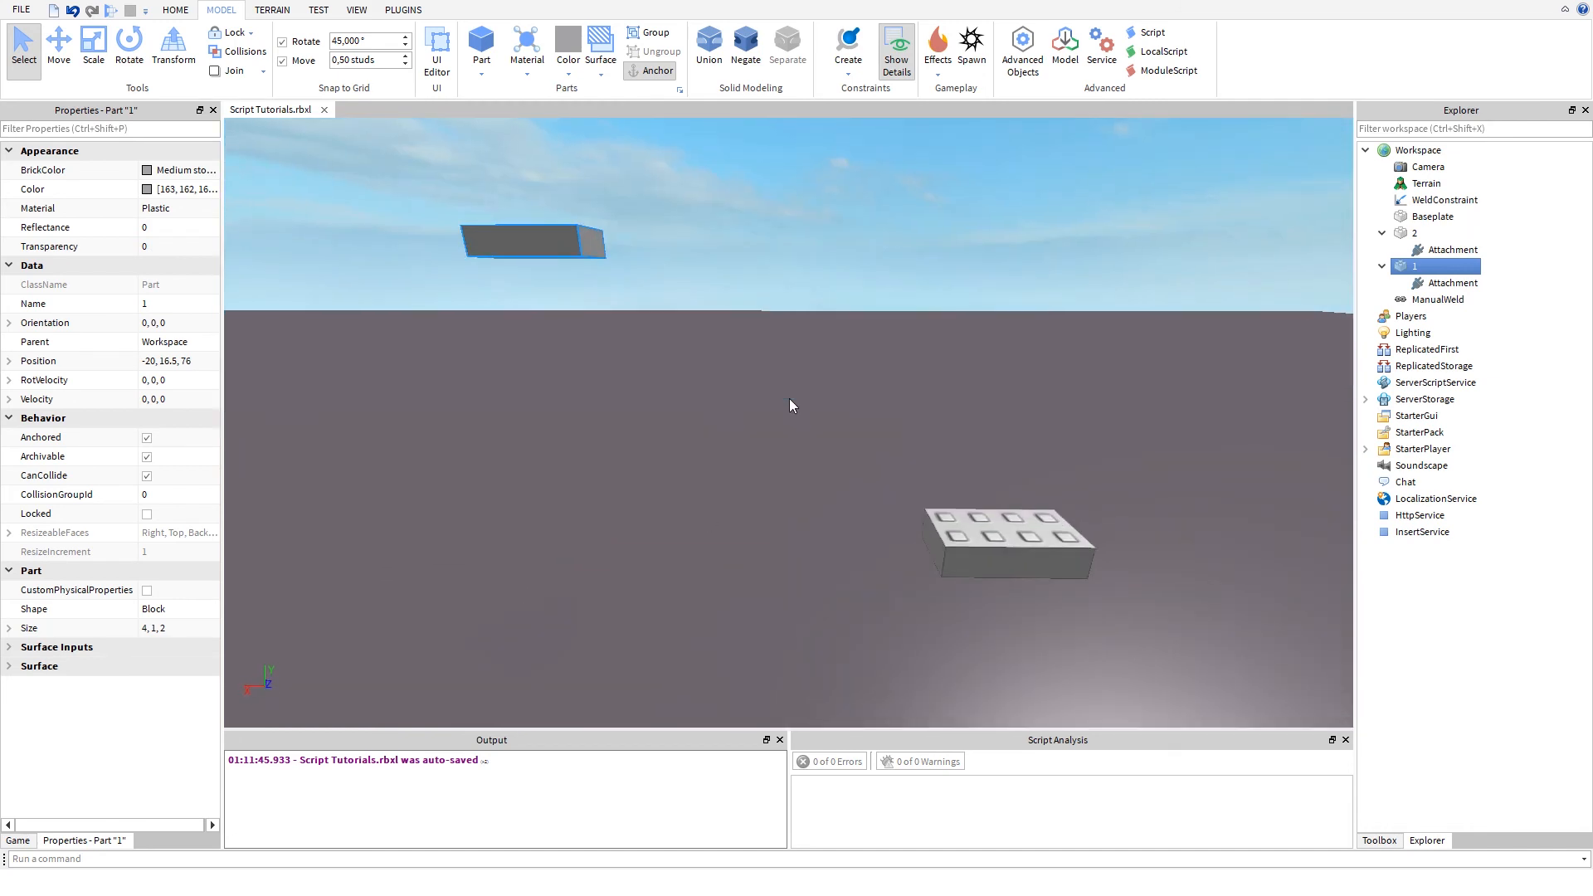
{"action": "key", "text": "s"}
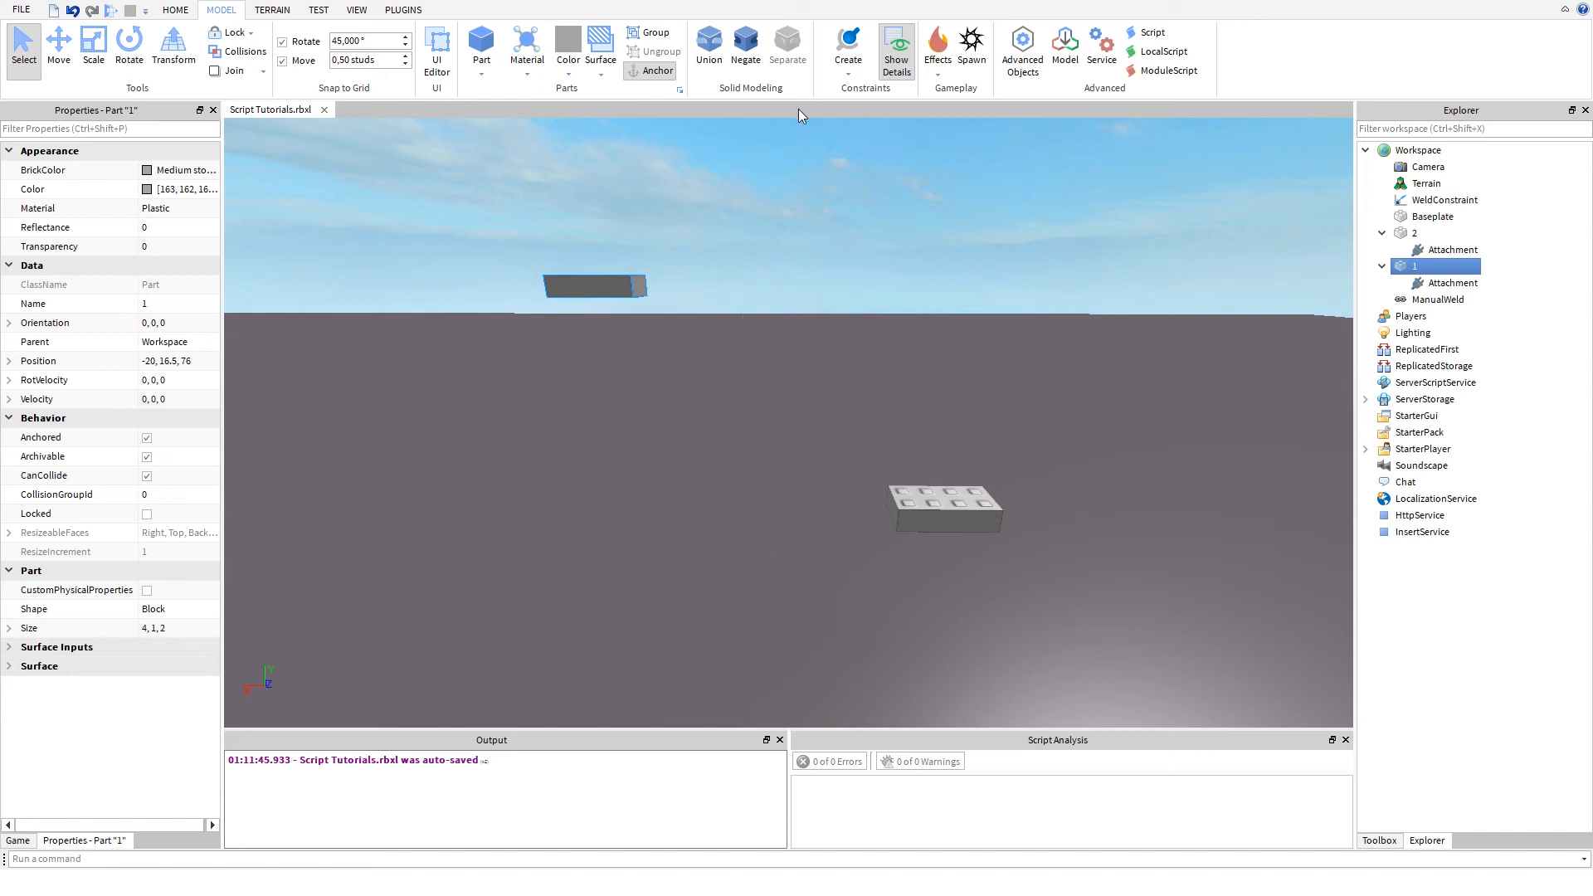
- Look through the constraint types again and examine the floating part 1 above the baseplate
{"action": "left_click", "coordinate": [840, 81]}
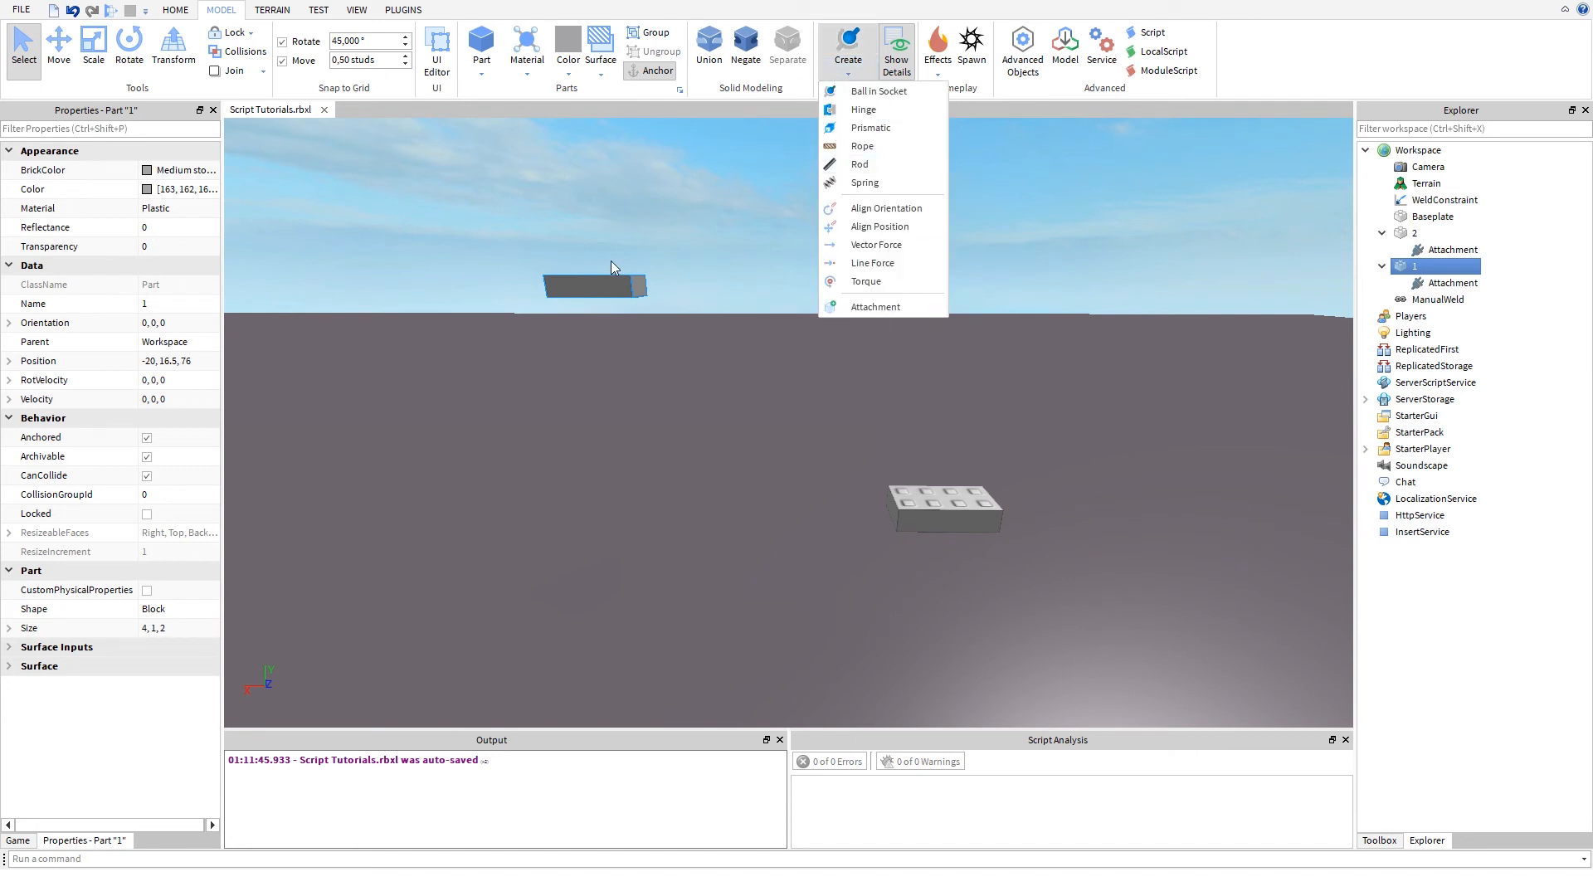
{"action": "left_click", "coordinate": [611, 260]}
{"action": "left_click", "coordinate": [883, 125]}
{"action": "left_click", "coordinate": [848, 50]}
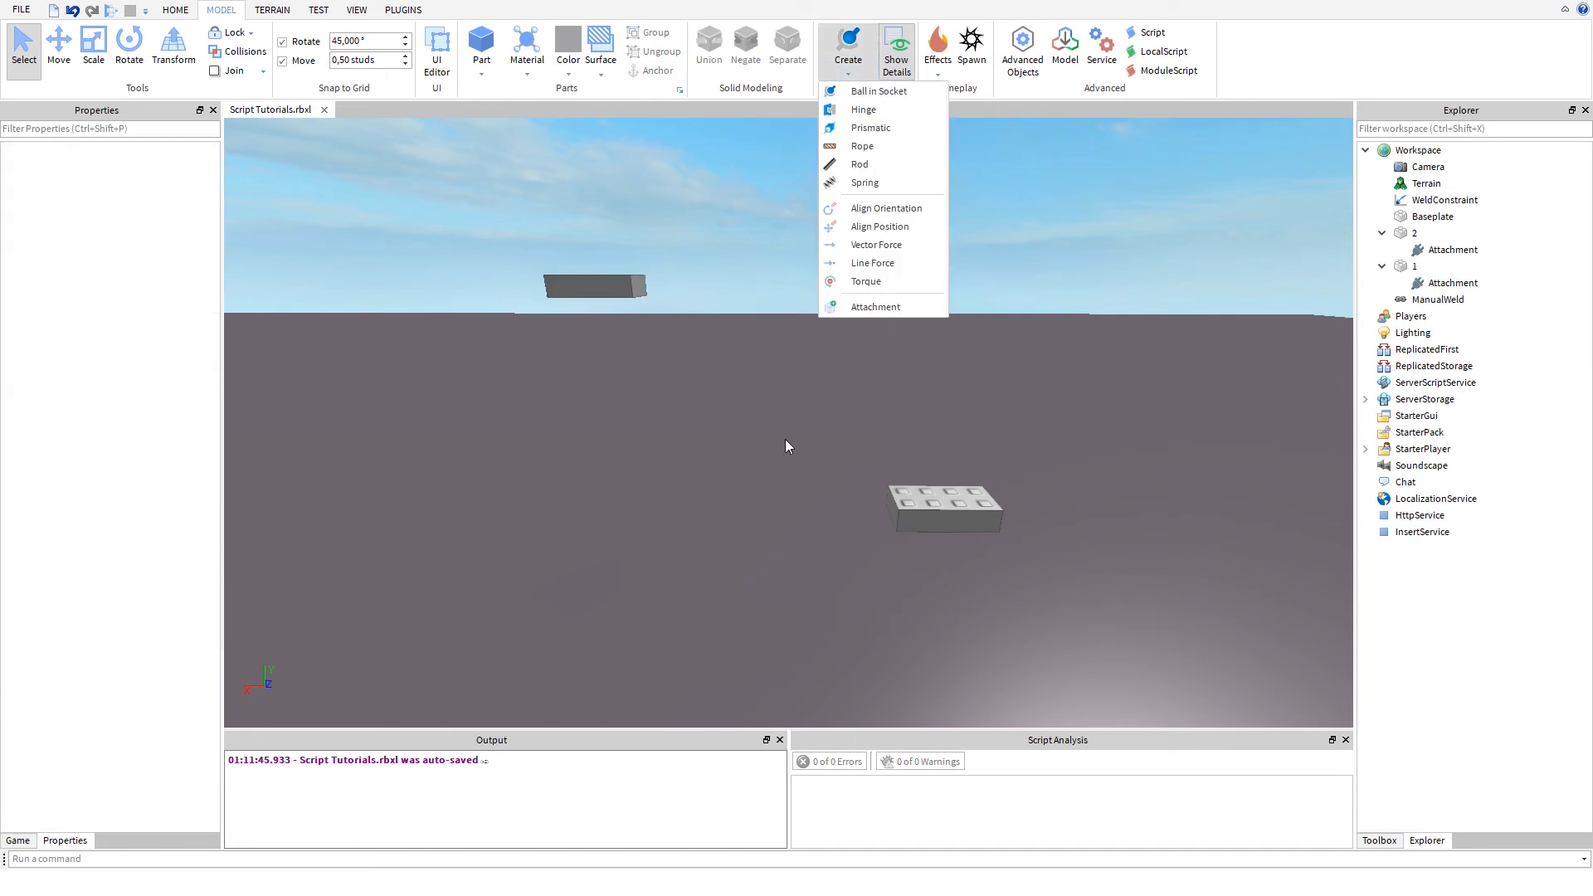
{"action": "left_click", "coordinate": [637, 374]}
{"action": "right_click_drag", "start_coordinate": [848, 397], "coordinate": [686, 382]}
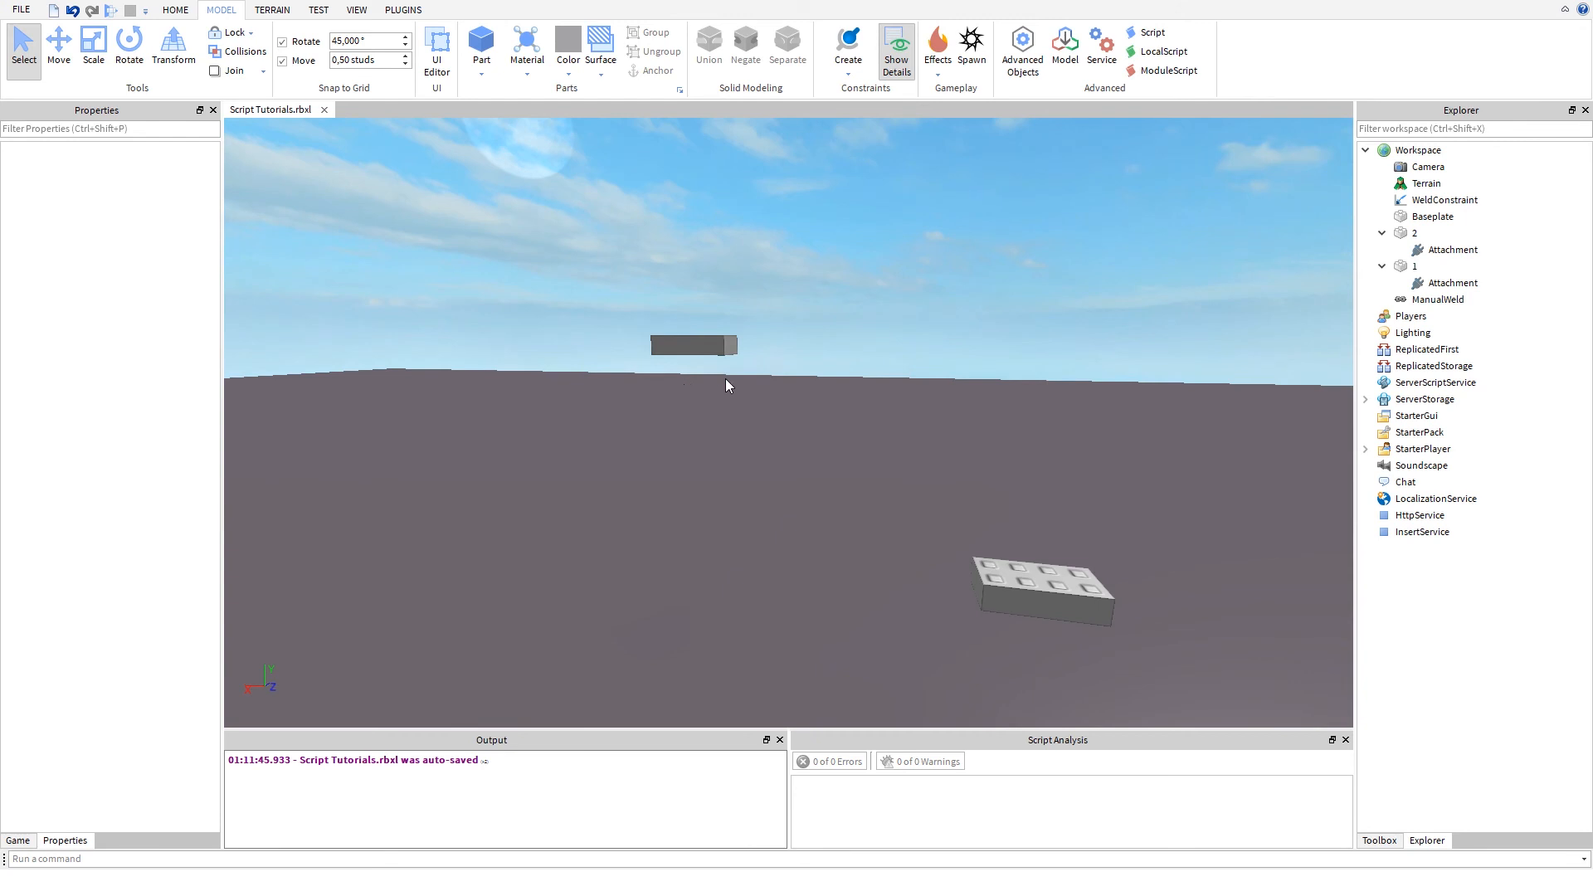
{"action": "mouse_move", "coordinate": [689, 527]}
{"action": "right_mouse_down"}
{"action": "mouse_move", "coordinate": [765, 484]}
{"action": "mouse_move", "coordinate": [688, 521]}
{"action": "right_mouse_up"}
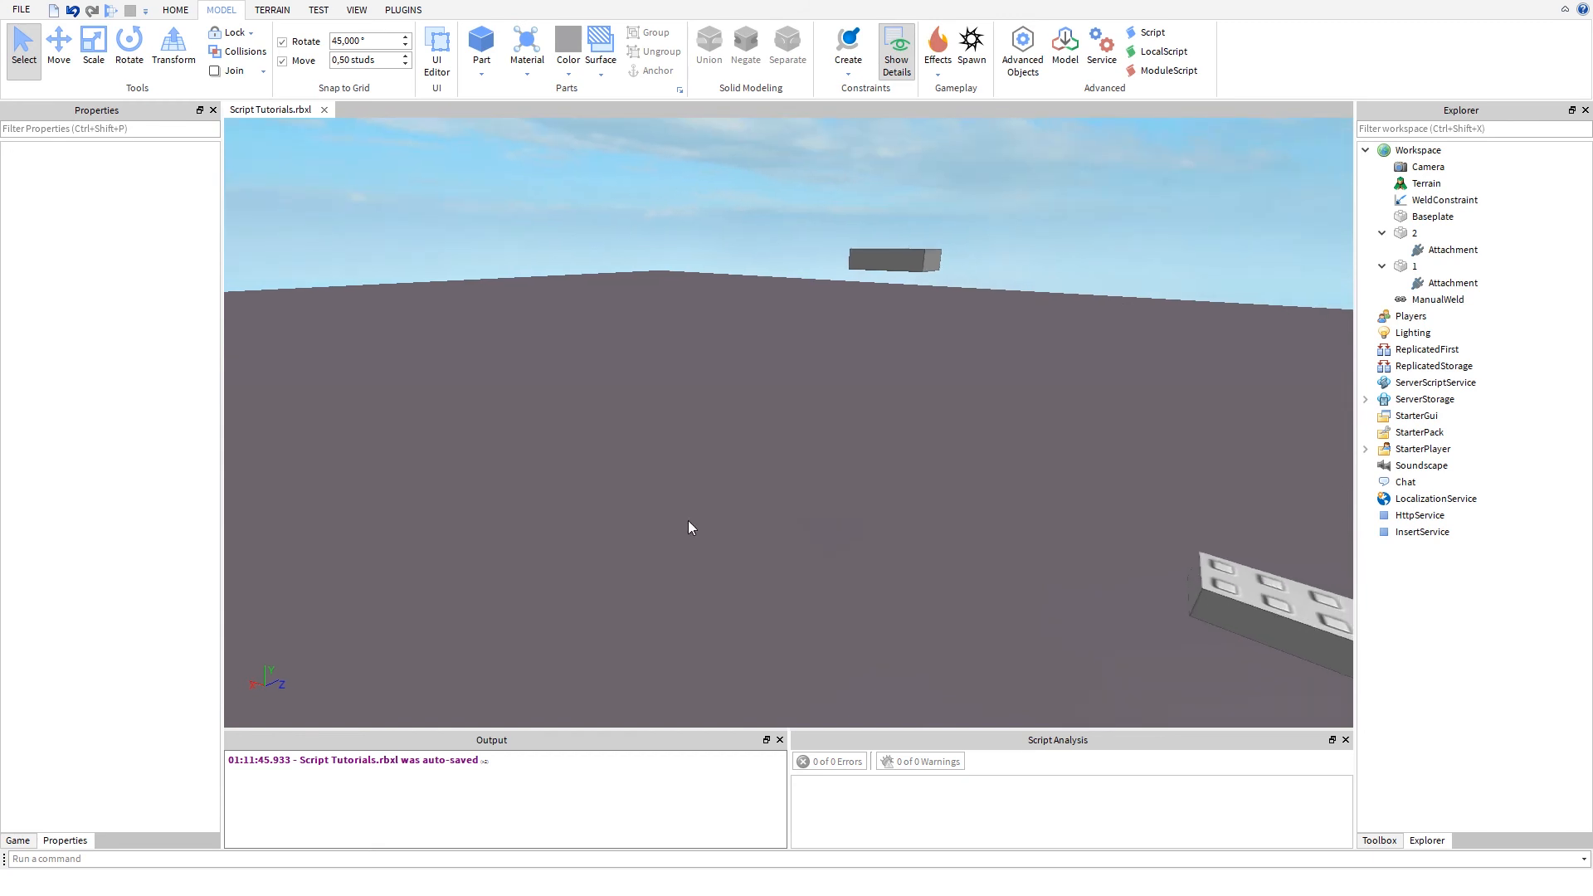
- Create an Align Position constraint from the side face of part 1 to a point on the baseplate
{"action": "left_click", "coordinate": [848, 69]}
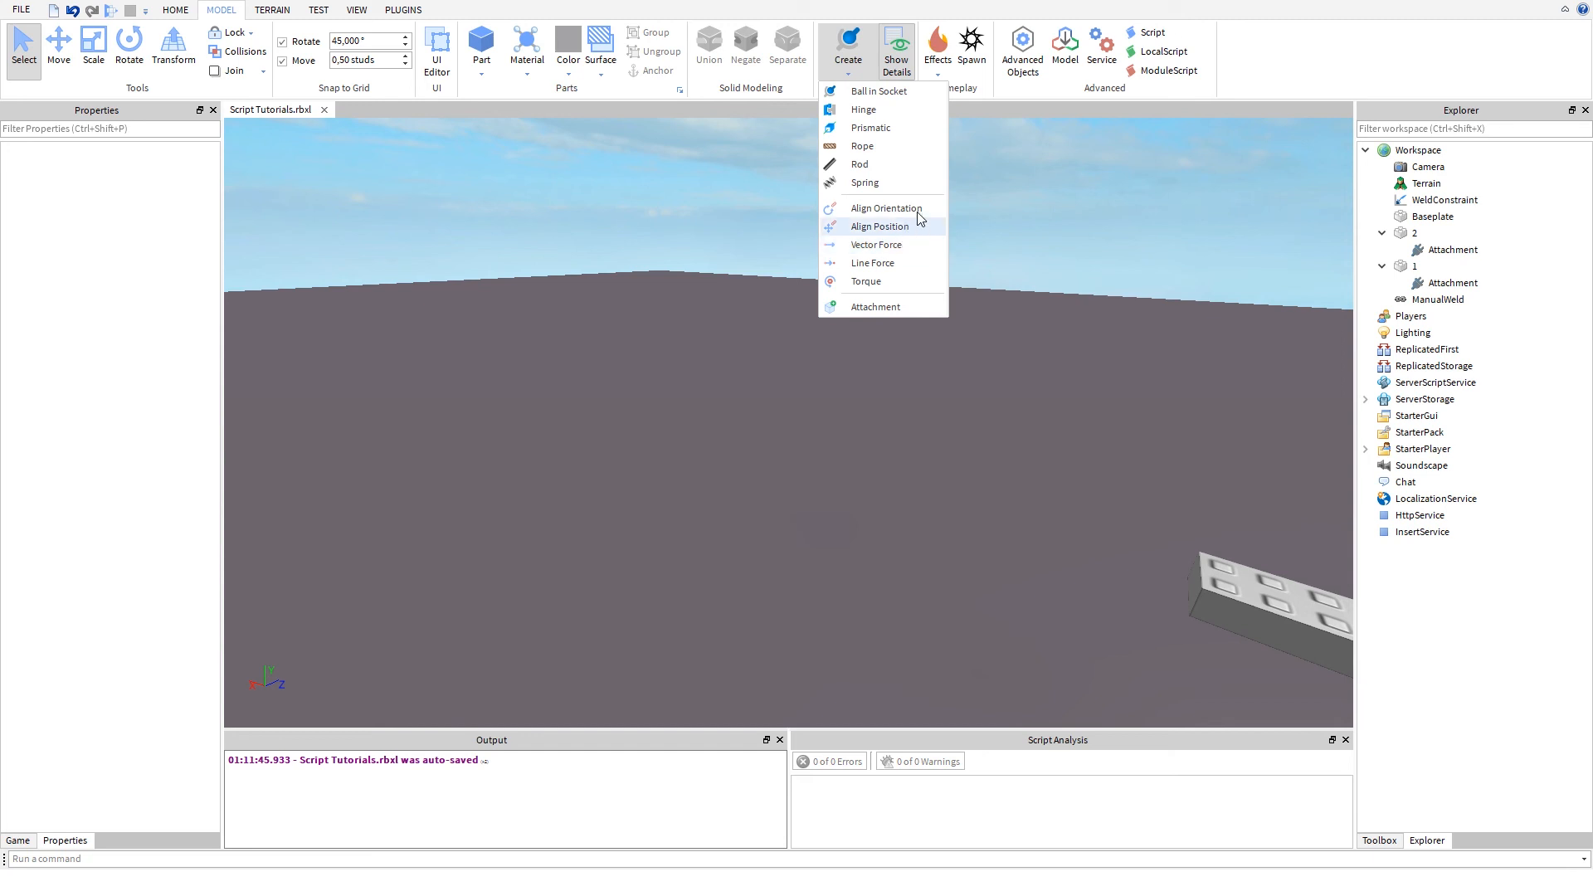
{"action": "left_click", "coordinate": [880, 227]}
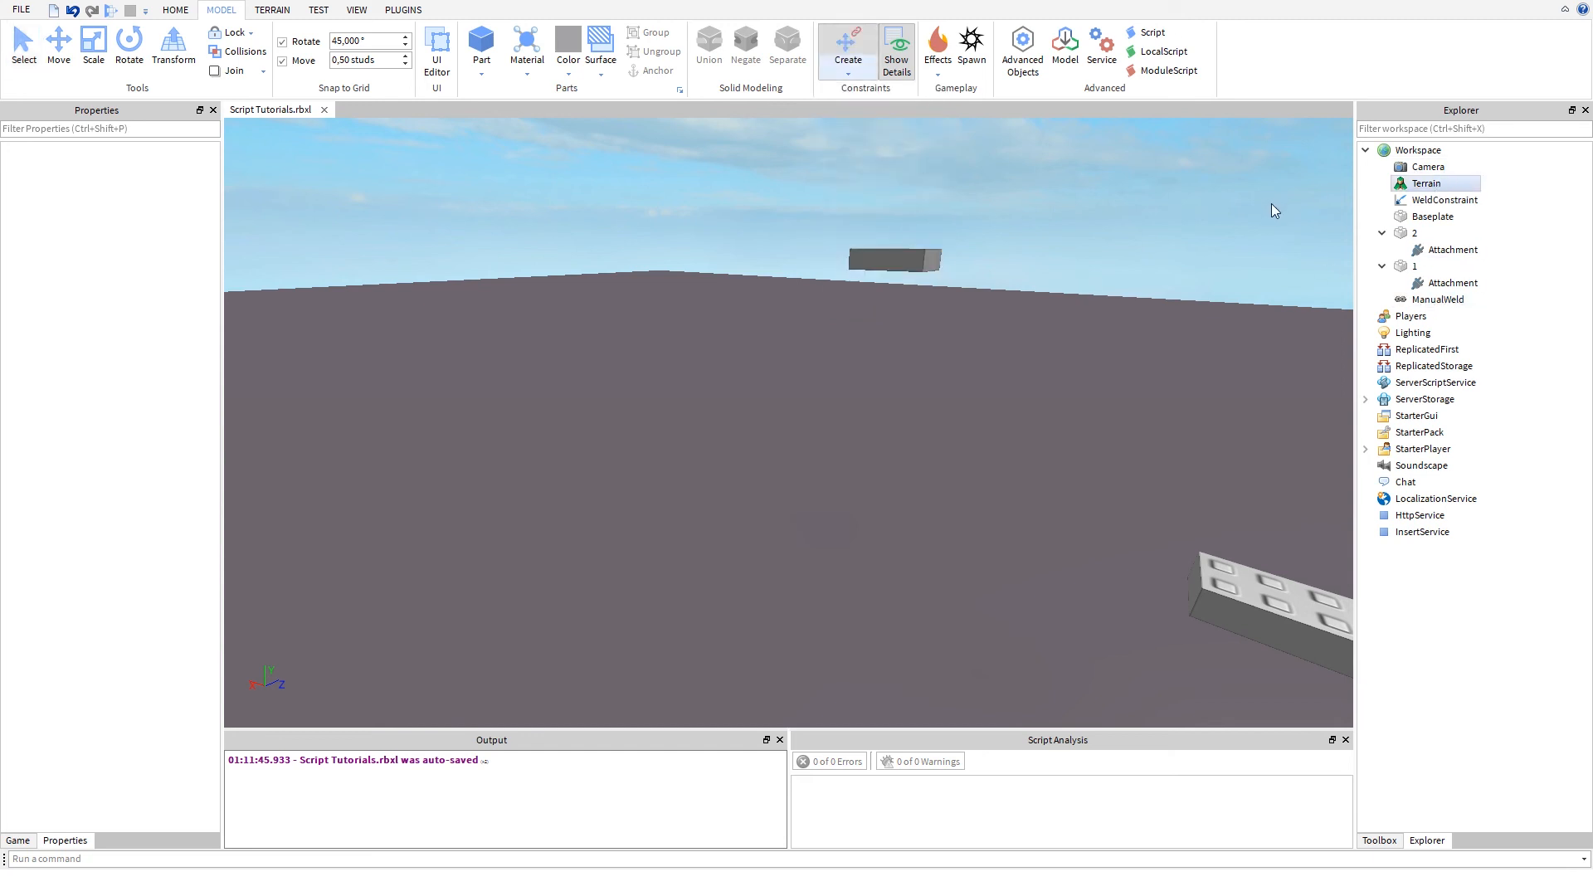
{"action": "left_click", "coordinate": [903, 260]}
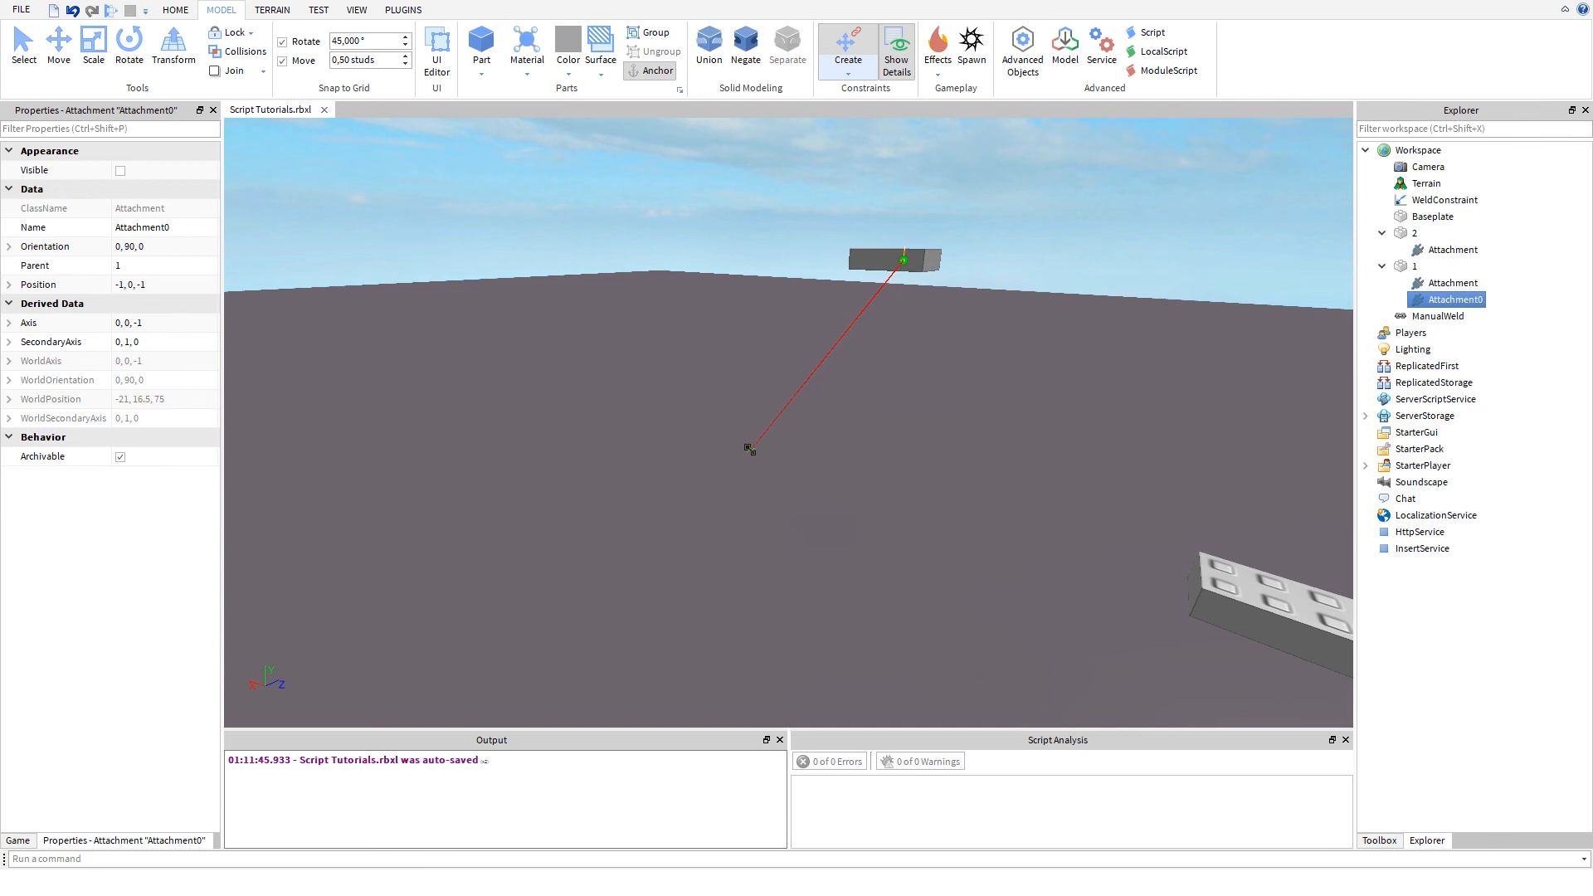
{"action": "left_click", "coordinate": [748, 444]}
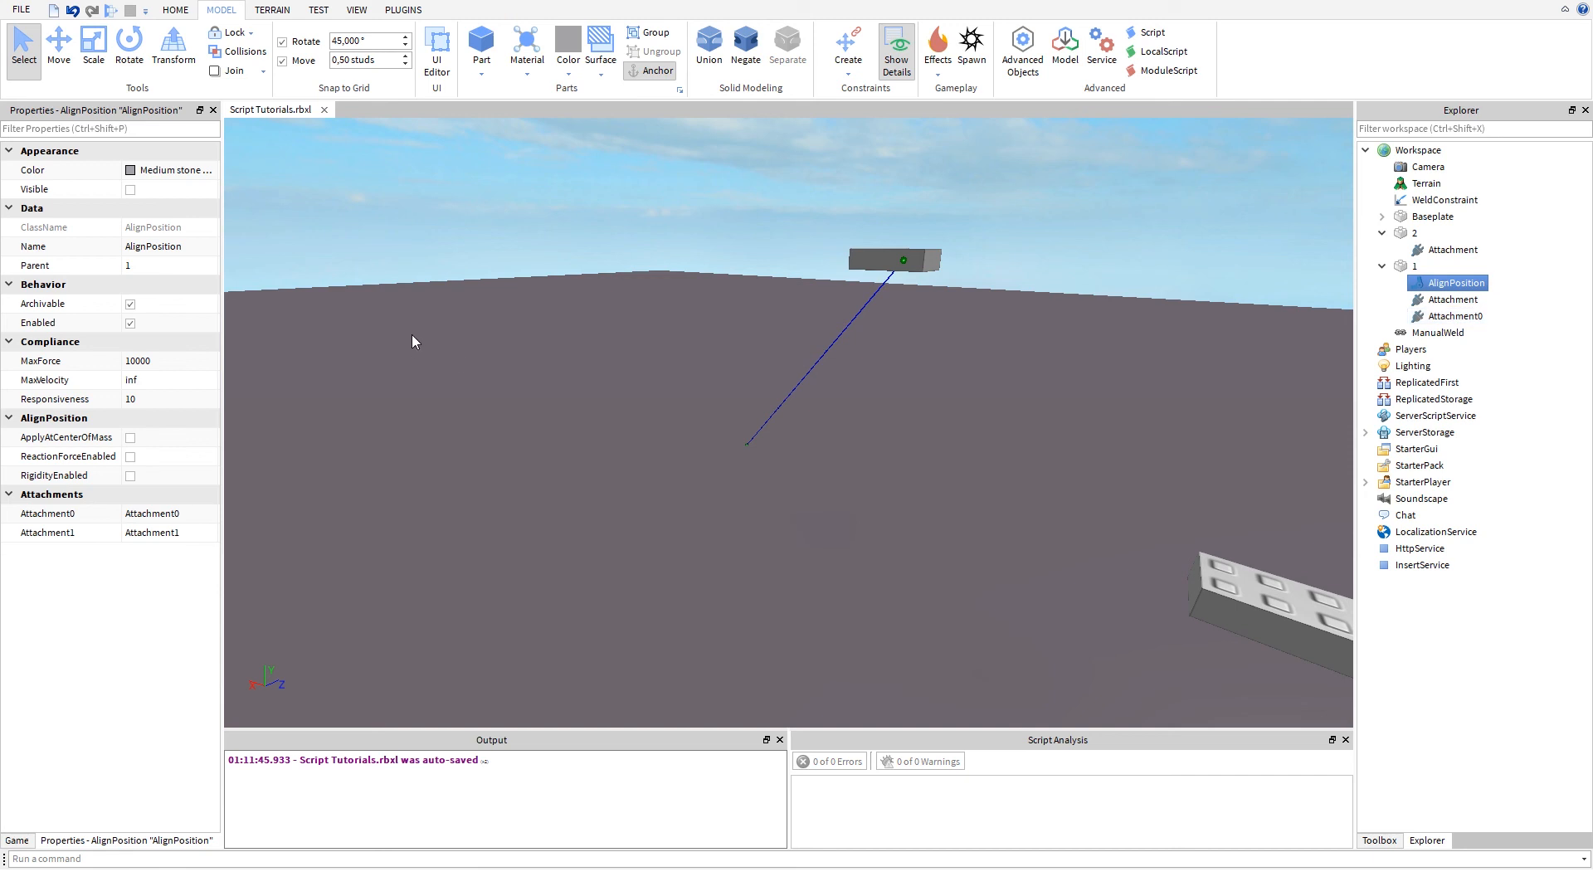
- Examine the Align Position link between part 1 and the baseplate from several viewpoints
{"action": "mouse_move", "coordinate": [431, 381]}
{"action": "right_mouse_down"}
{"action": "mouse_move", "coordinate": [443, 361]}
{"action": "mouse_move", "coordinate": [449, 385]}
{"action": "right_mouse_up"}
{"action": "key", "text": "w"}
{"action": "key", "text": "s"}
{"action": "key", "text": "d"}
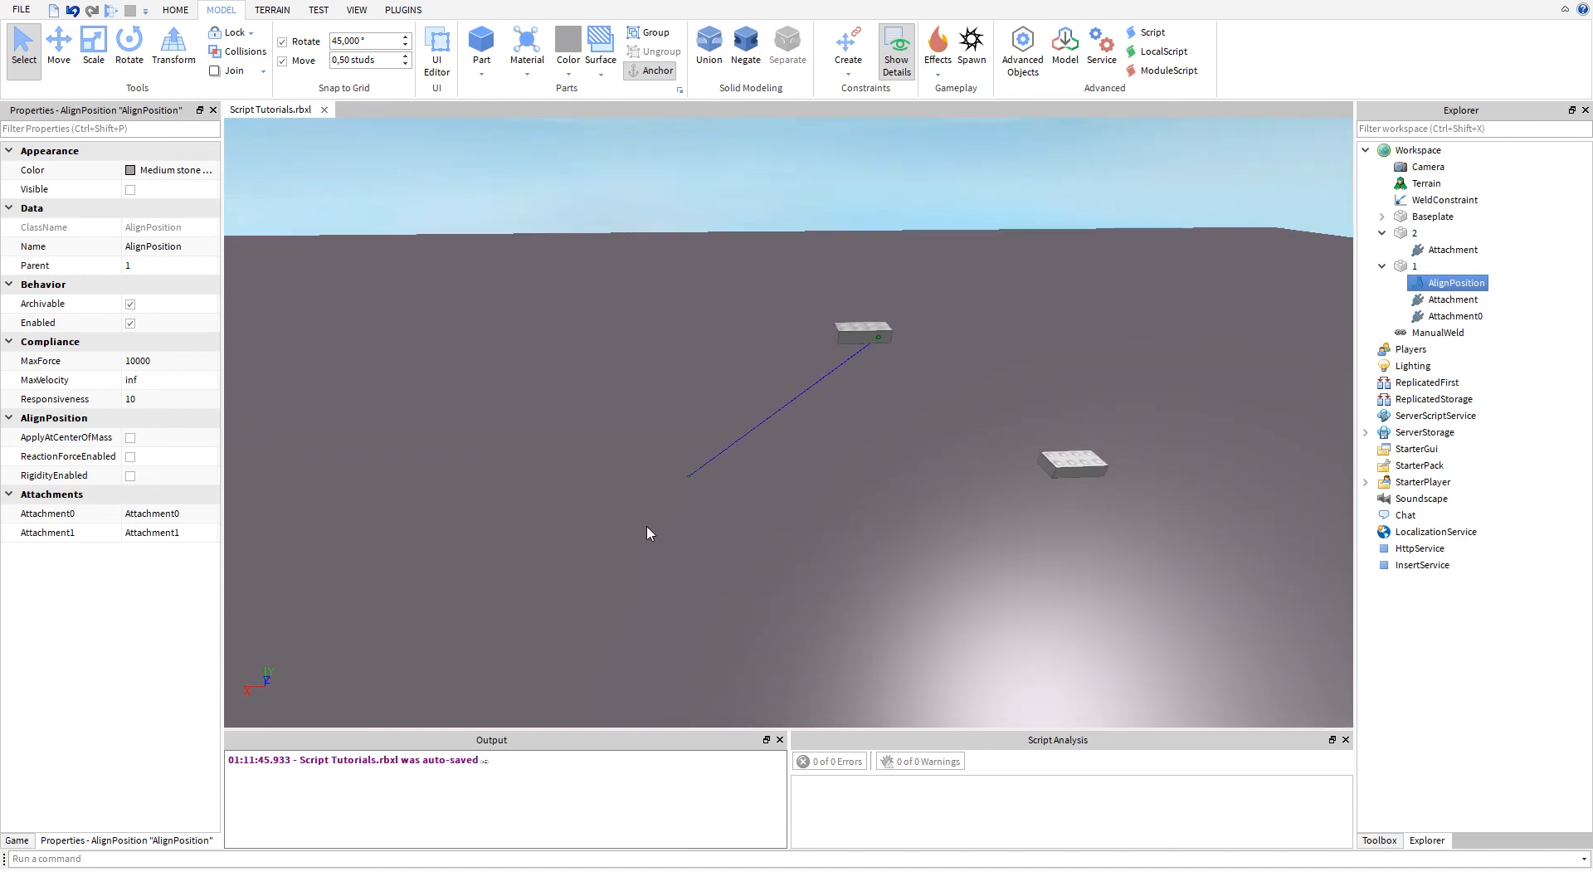
{"action": "key", "text": "d"}
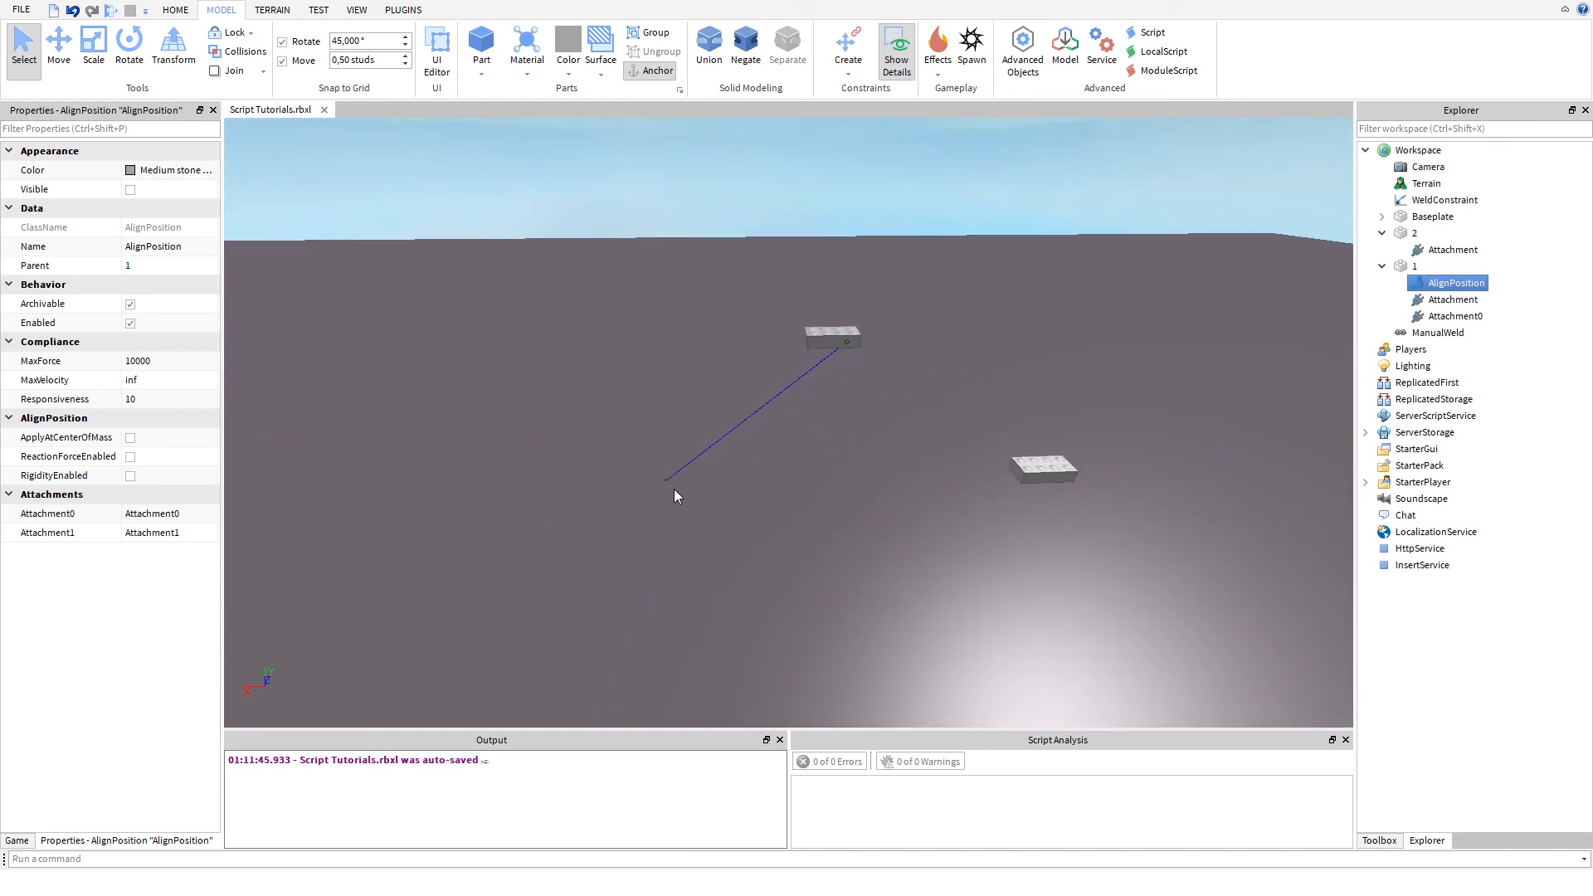
{"action": "key", "text": "w"}
{"action": "key", "text": "d"}
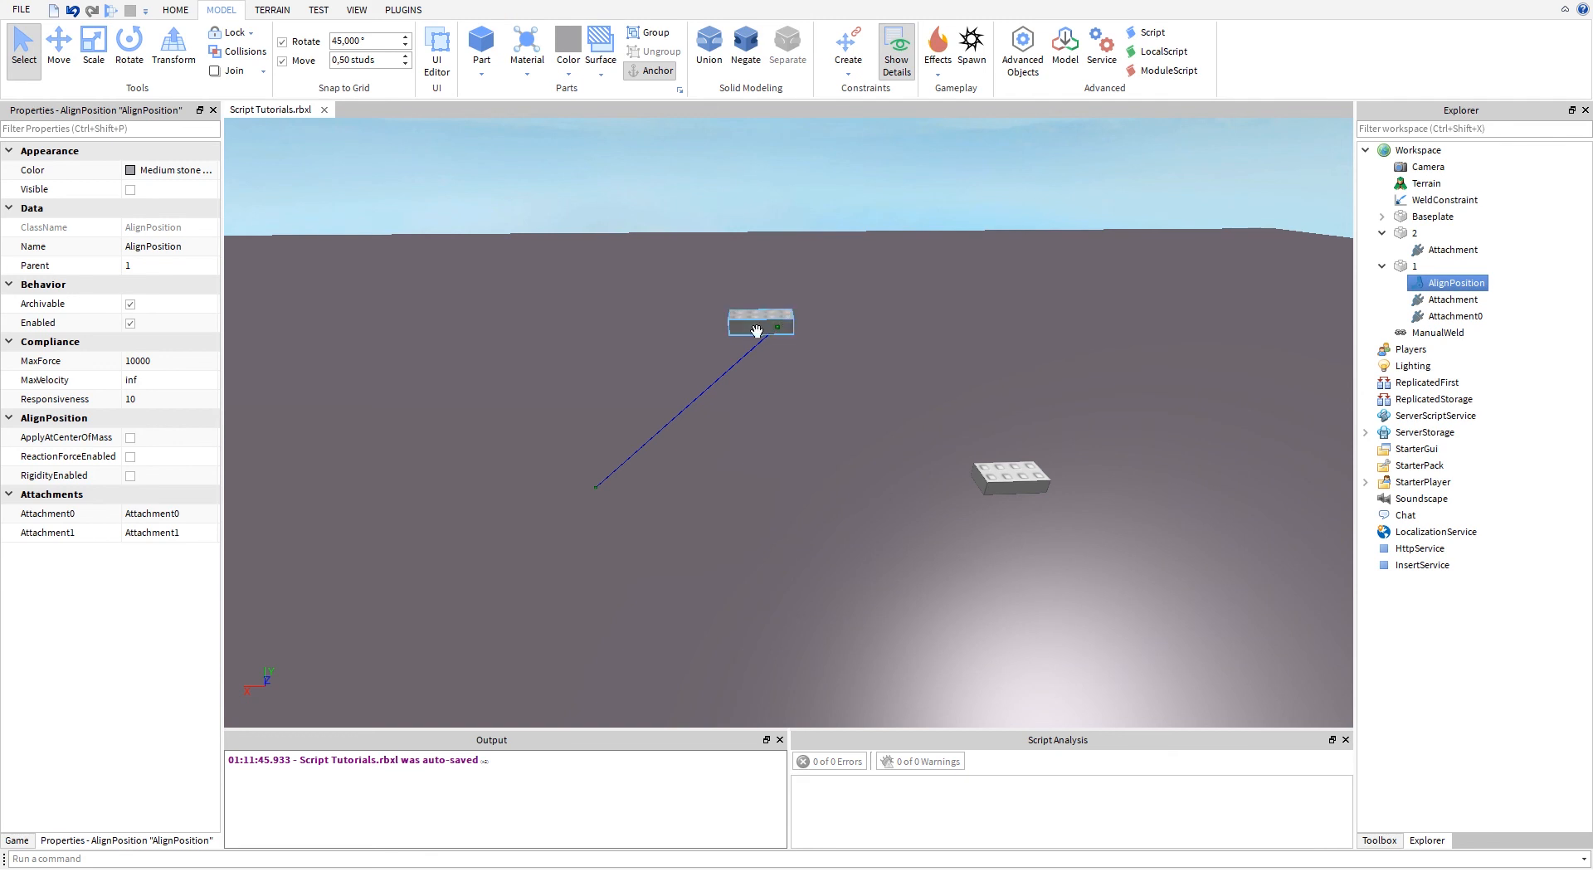
{"action": "mouse_move", "coordinate": [757, 332]}
{"action": "right_mouse_down"}
{"action": "mouse_move", "coordinate": [750, 380]}
{"action": "mouse_move", "coordinate": [757, 339]}
{"action": "right_mouse_up"}
{"action": "key", "text": "w"}
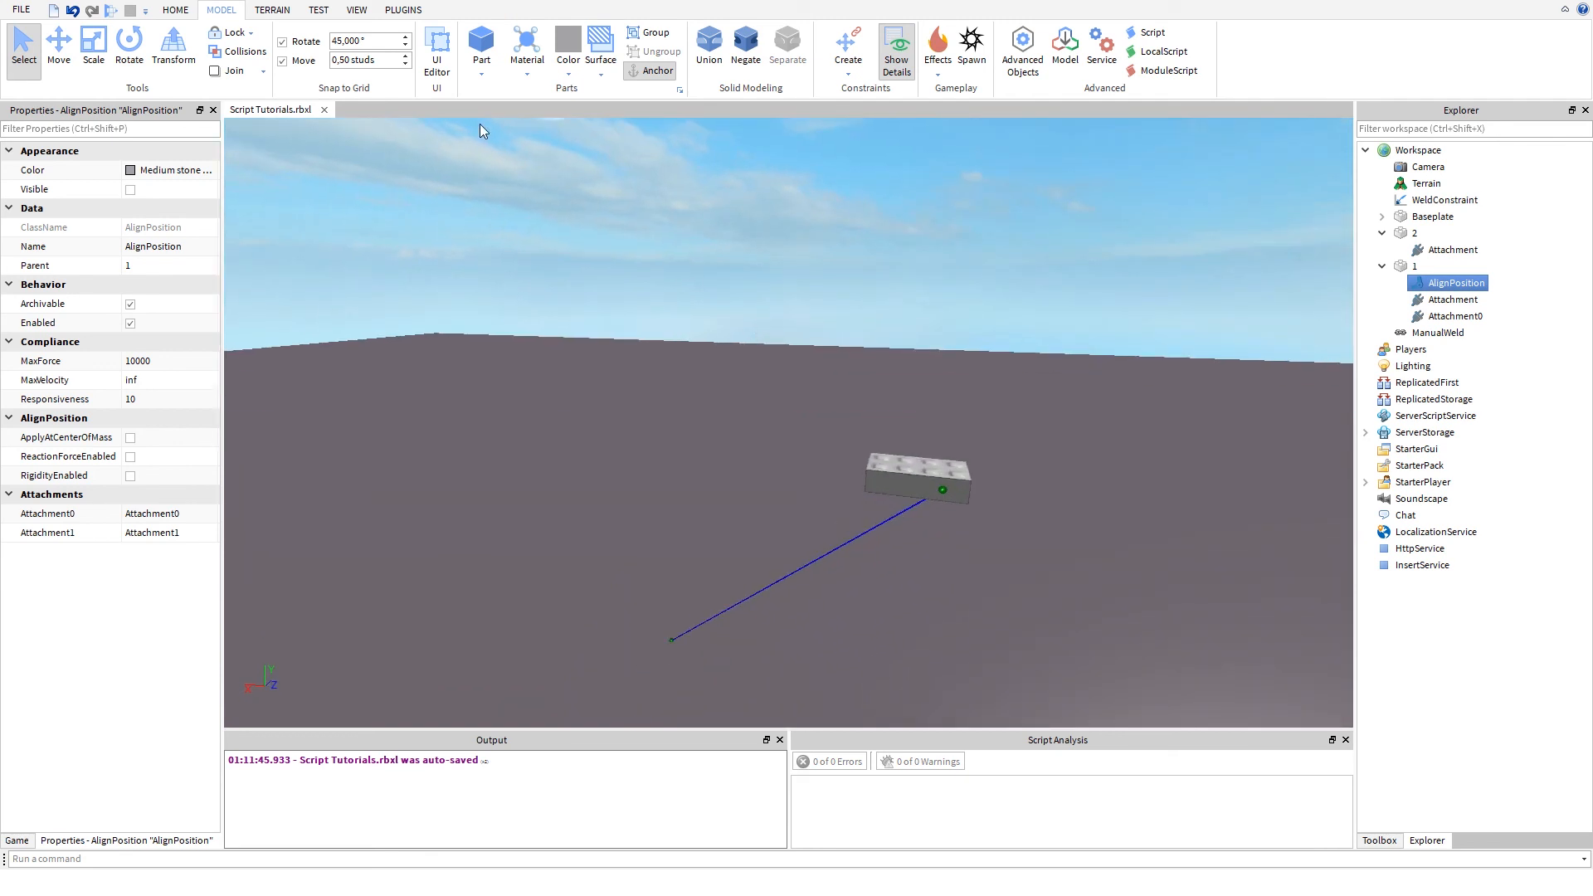
- Look up the Align Orientation constraint type and examine the Orientation property of part 1
{"action": "left_click", "coordinate": [853, 73]}
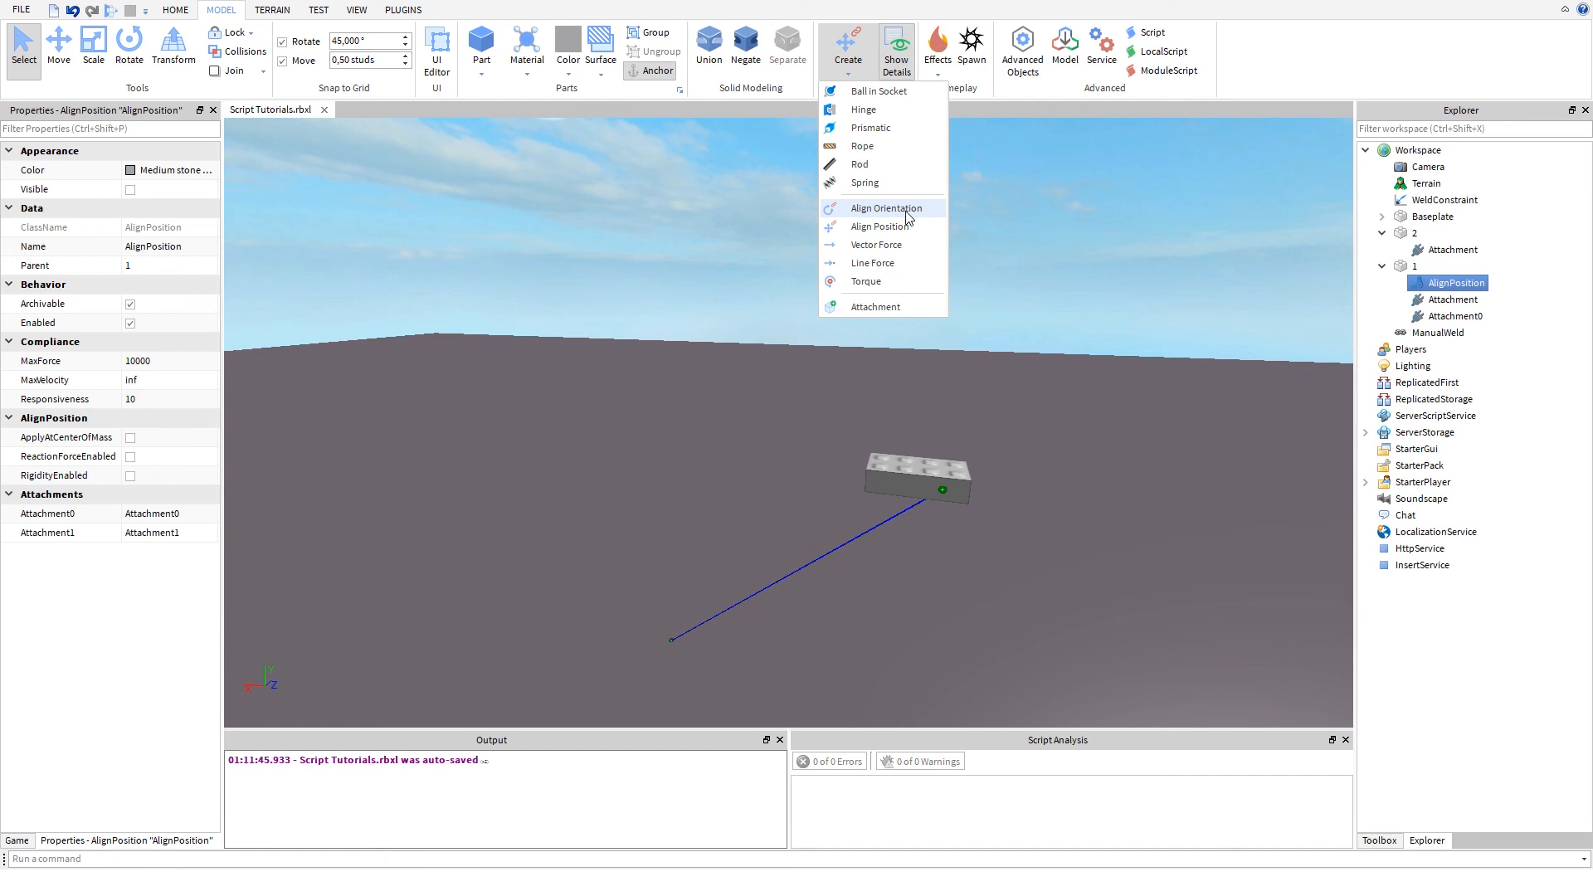
{"action": "left_click", "coordinate": [730, 470]}
{"action": "left_click", "coordinate": [728, 435]}
{"action": "right_click_drag", "start_coordinate": [729, 432], "coordinate": [719, 432]}
{"action": "key", "text": "w"}
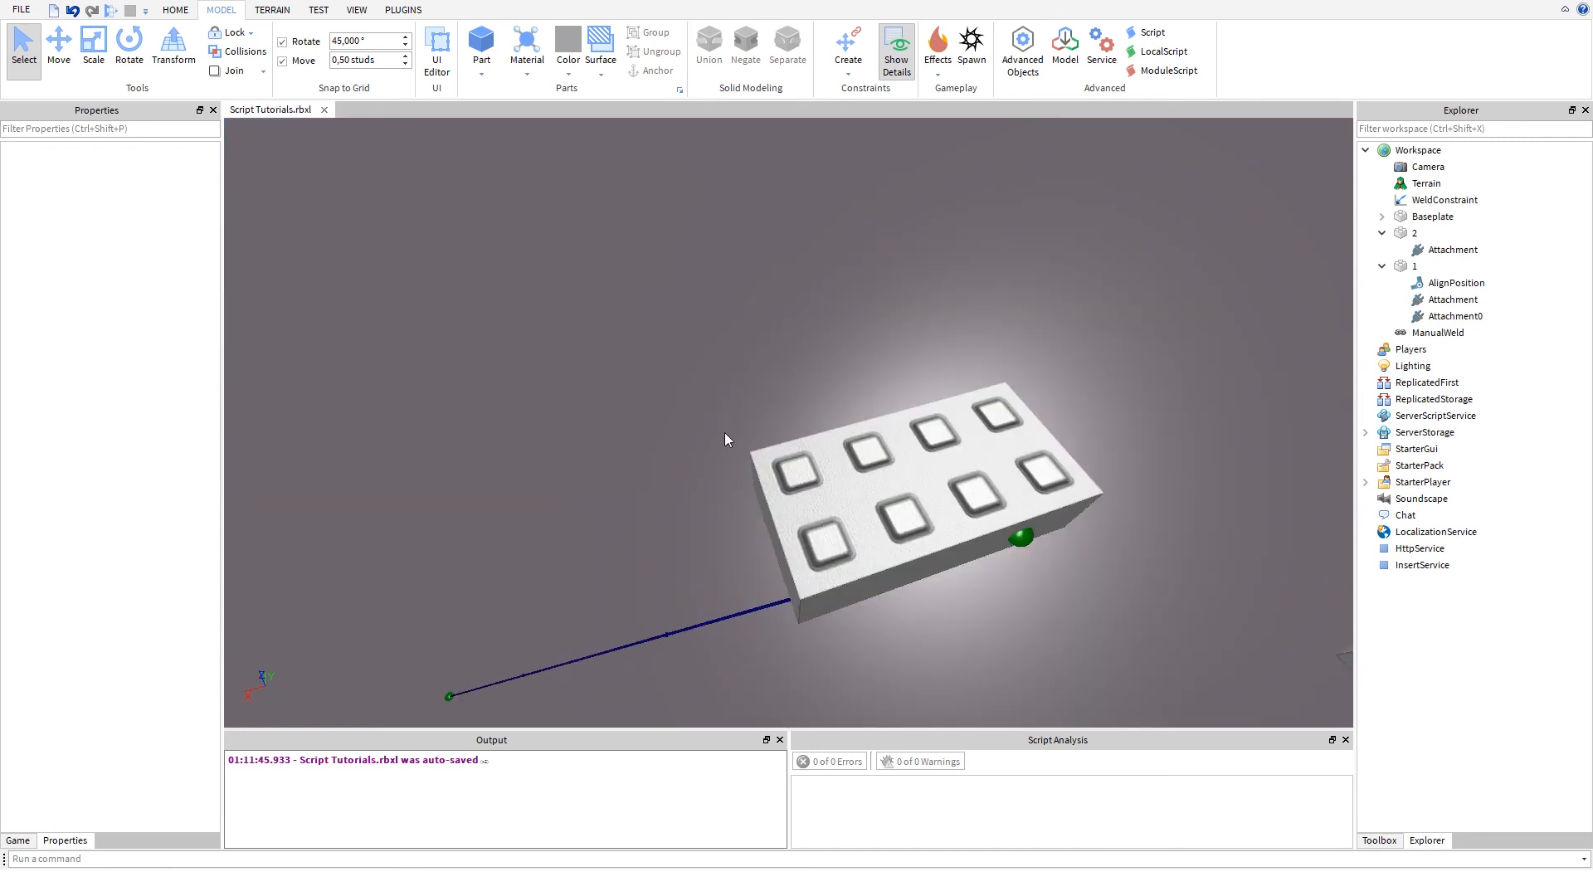
{"action": "left_click", "coordinate": [776, 469]}
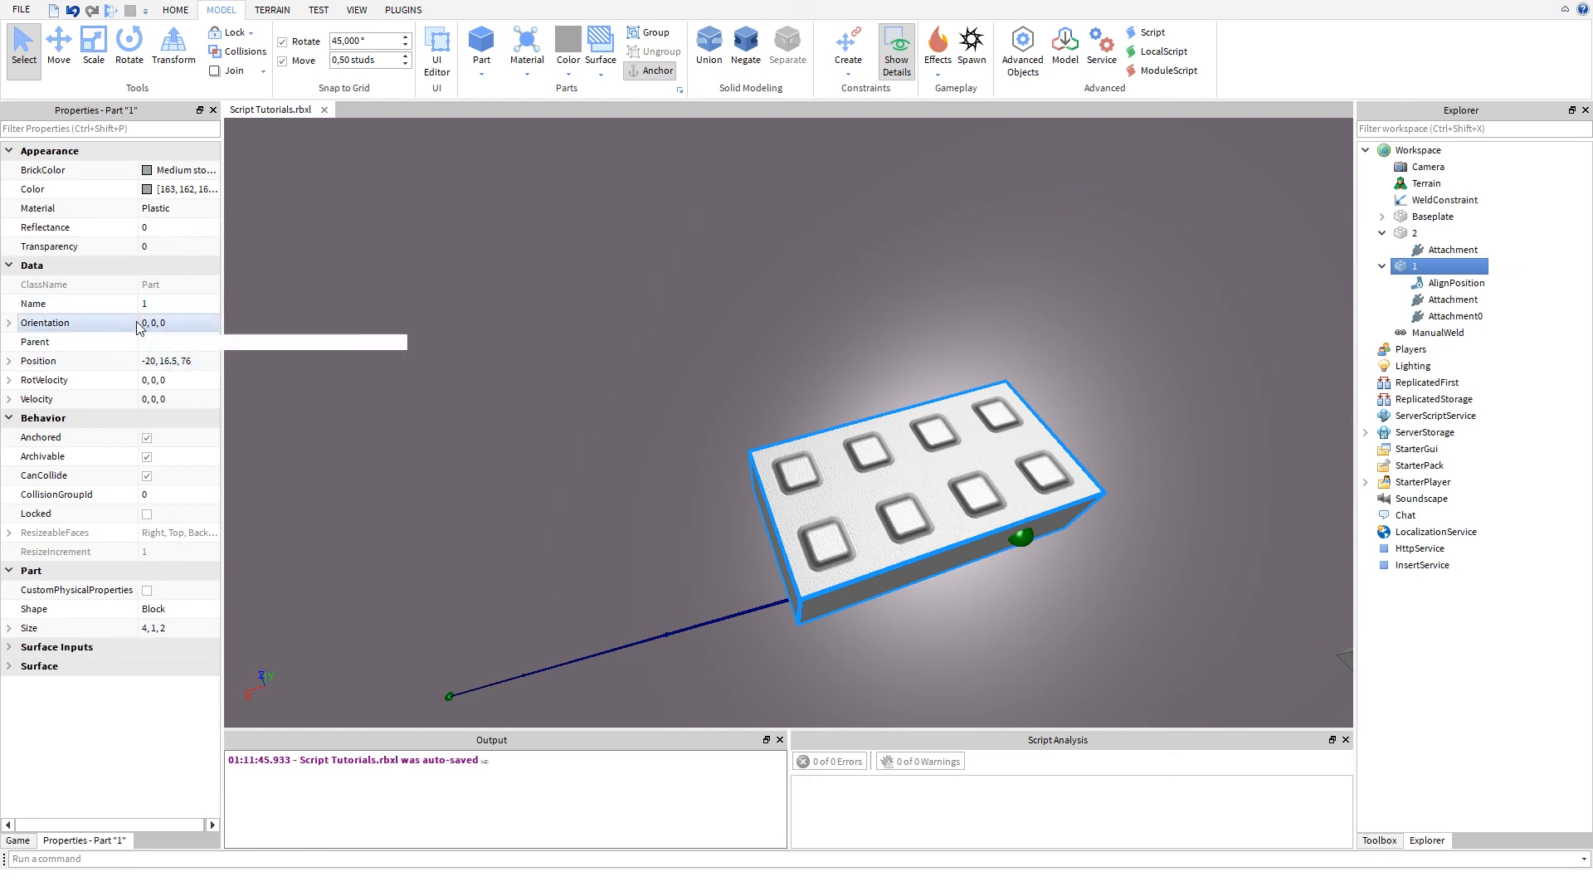
{"action": "left_click", "coordinate": [447, 478]}
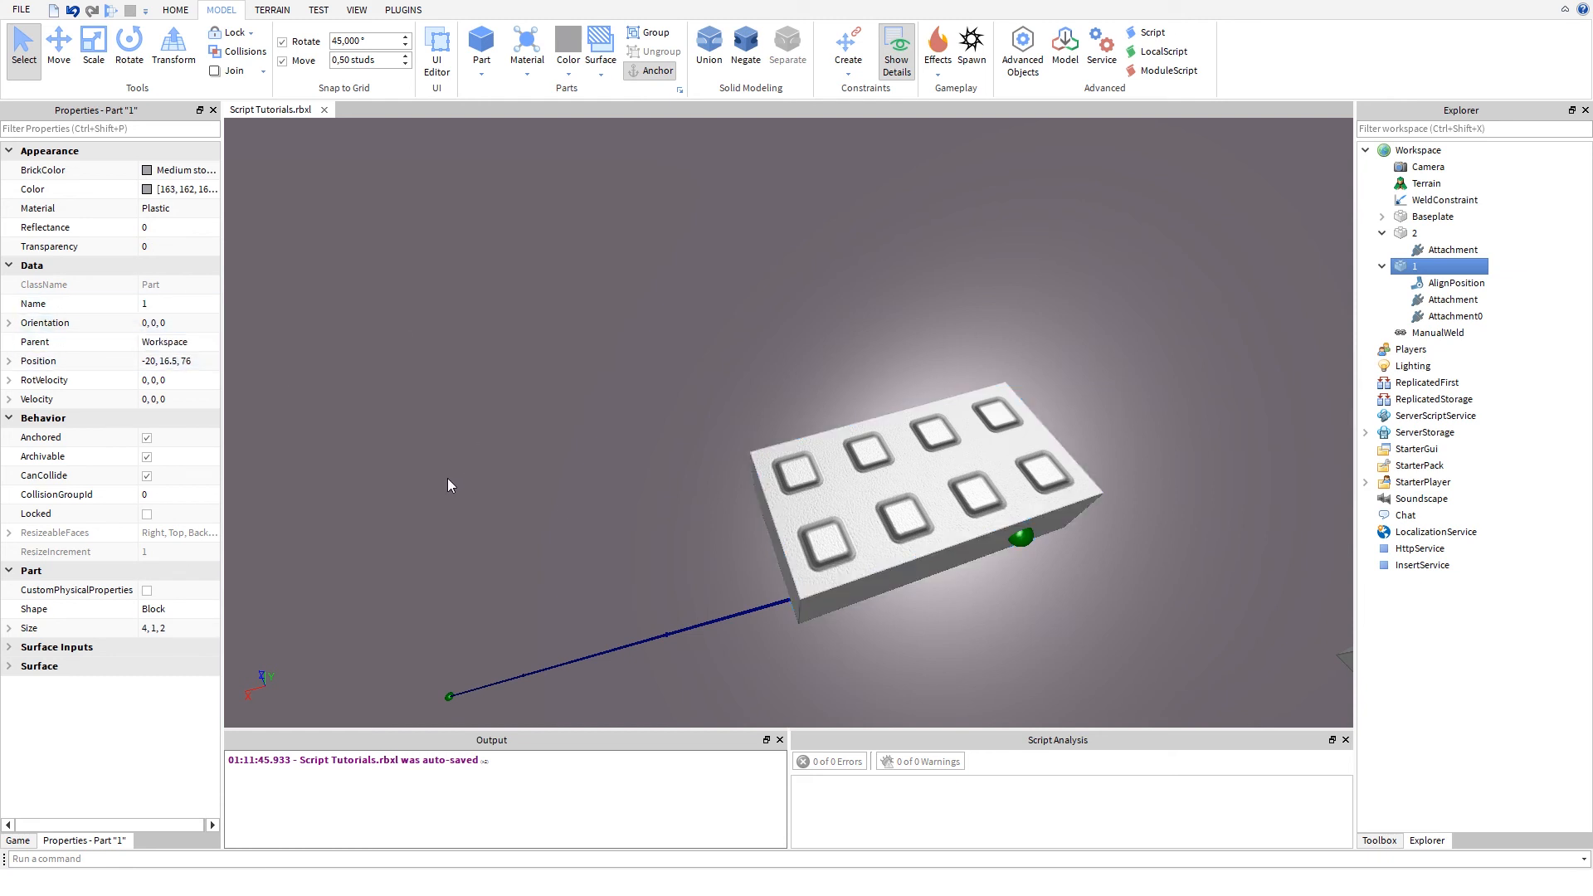
- Examine the RotVelocity property of part 1 and view both parts from farther away
{"action": "scroll", "coordinate": [479, 463], "scroll_direction": "down", "scroll_amount": 10}
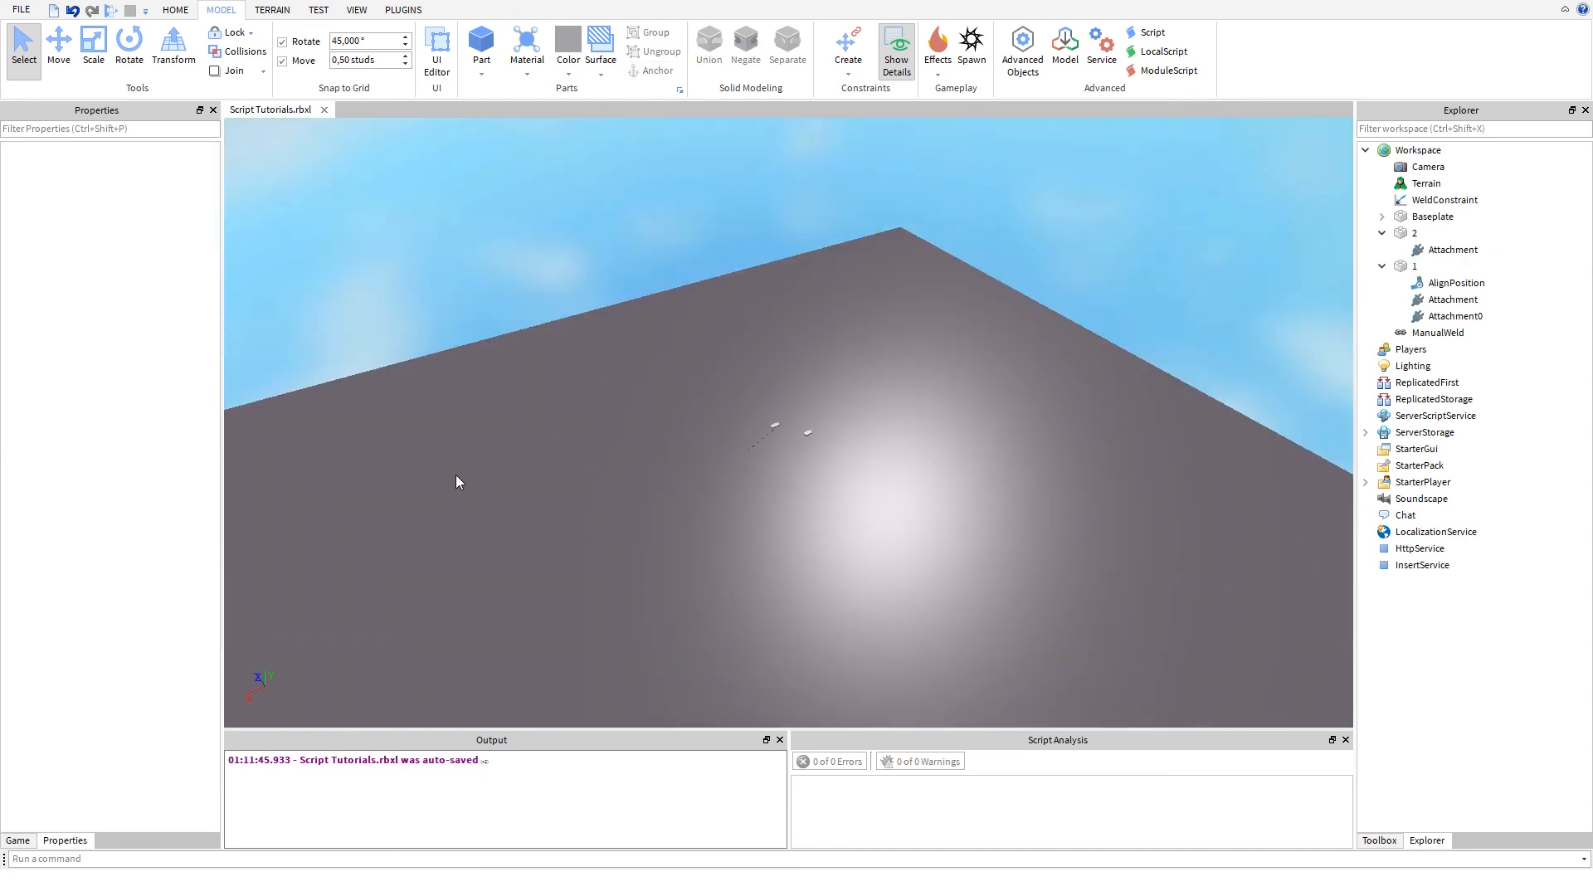
{"action": "scroll", "coordinate": [455, 475], "scroll_direction": "up", "scroll_amount": 5}
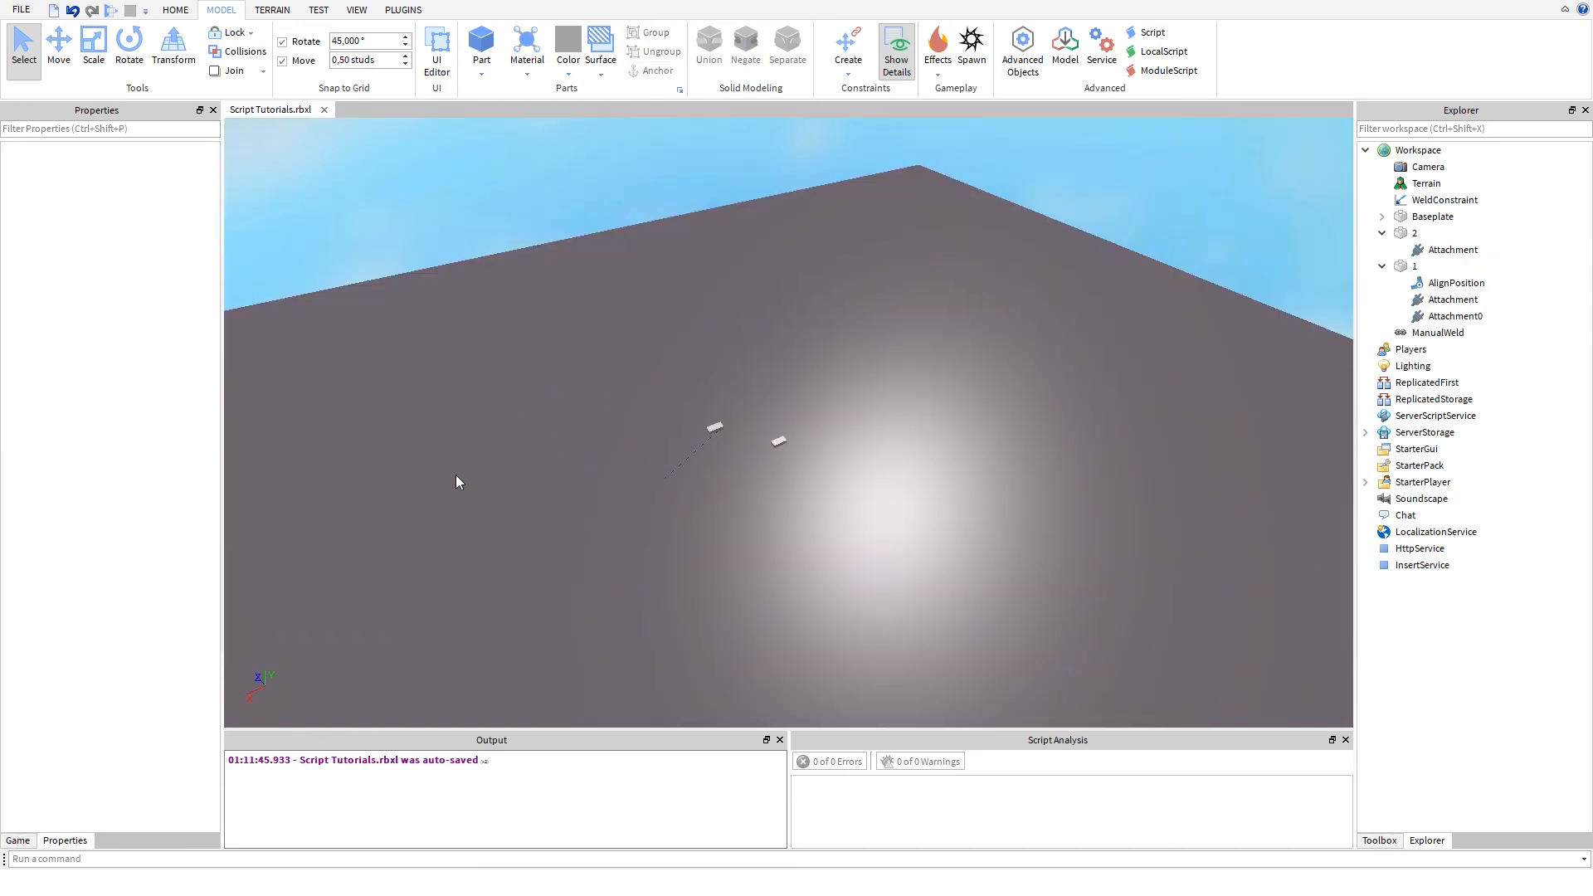
{"action": "scroll", "coordinate": [689, 516], "scroll_direction": "down", "scroll_amount": 3}
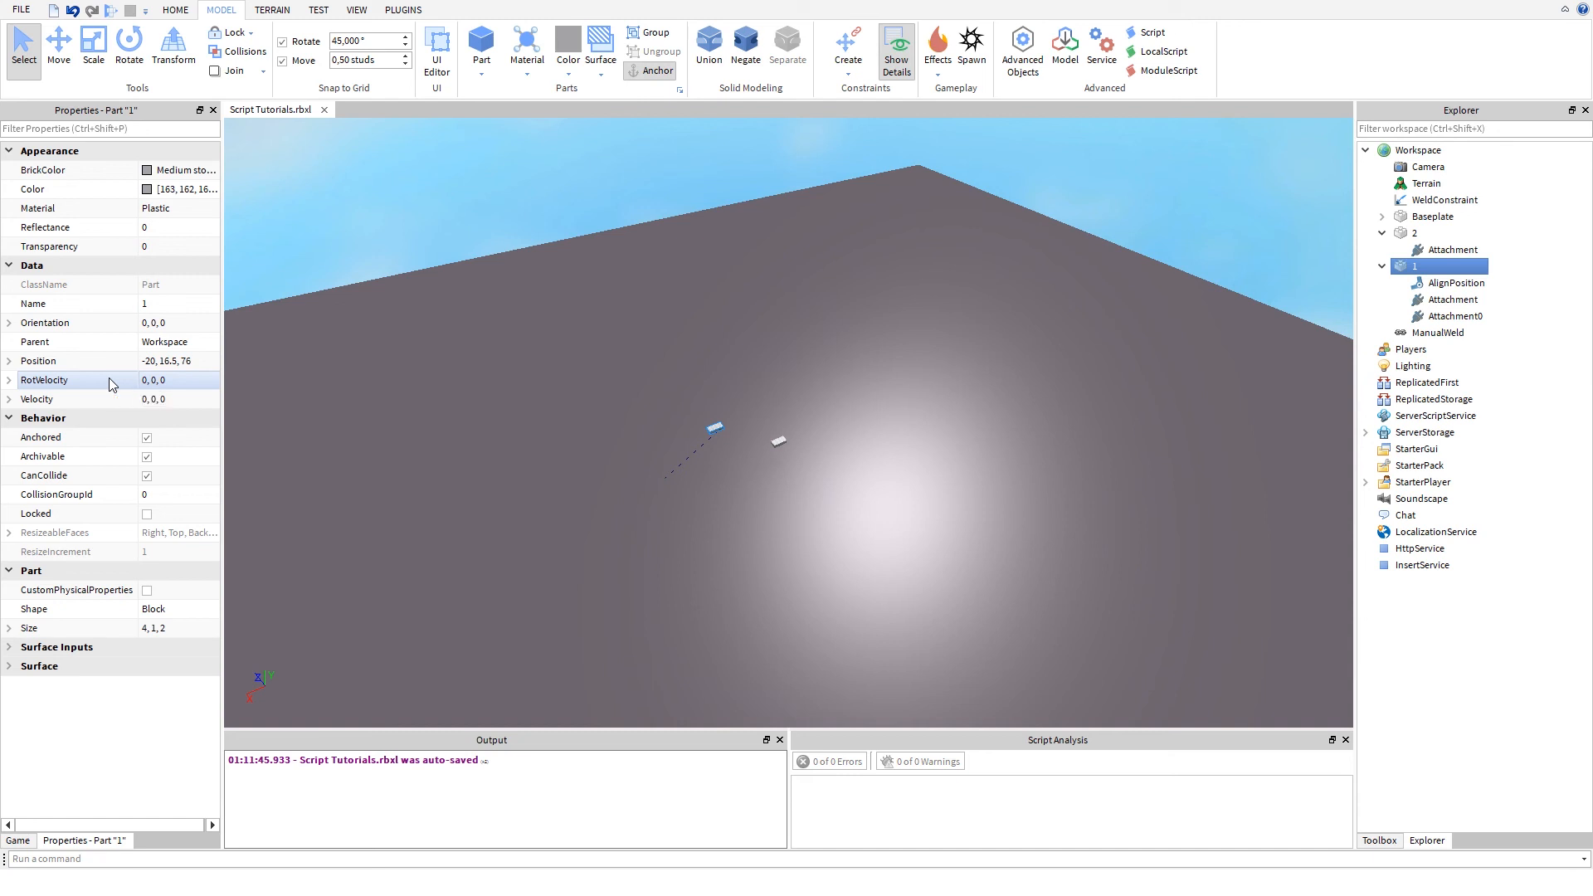
{"action": "left_click", "coordinate": [108, 378]}
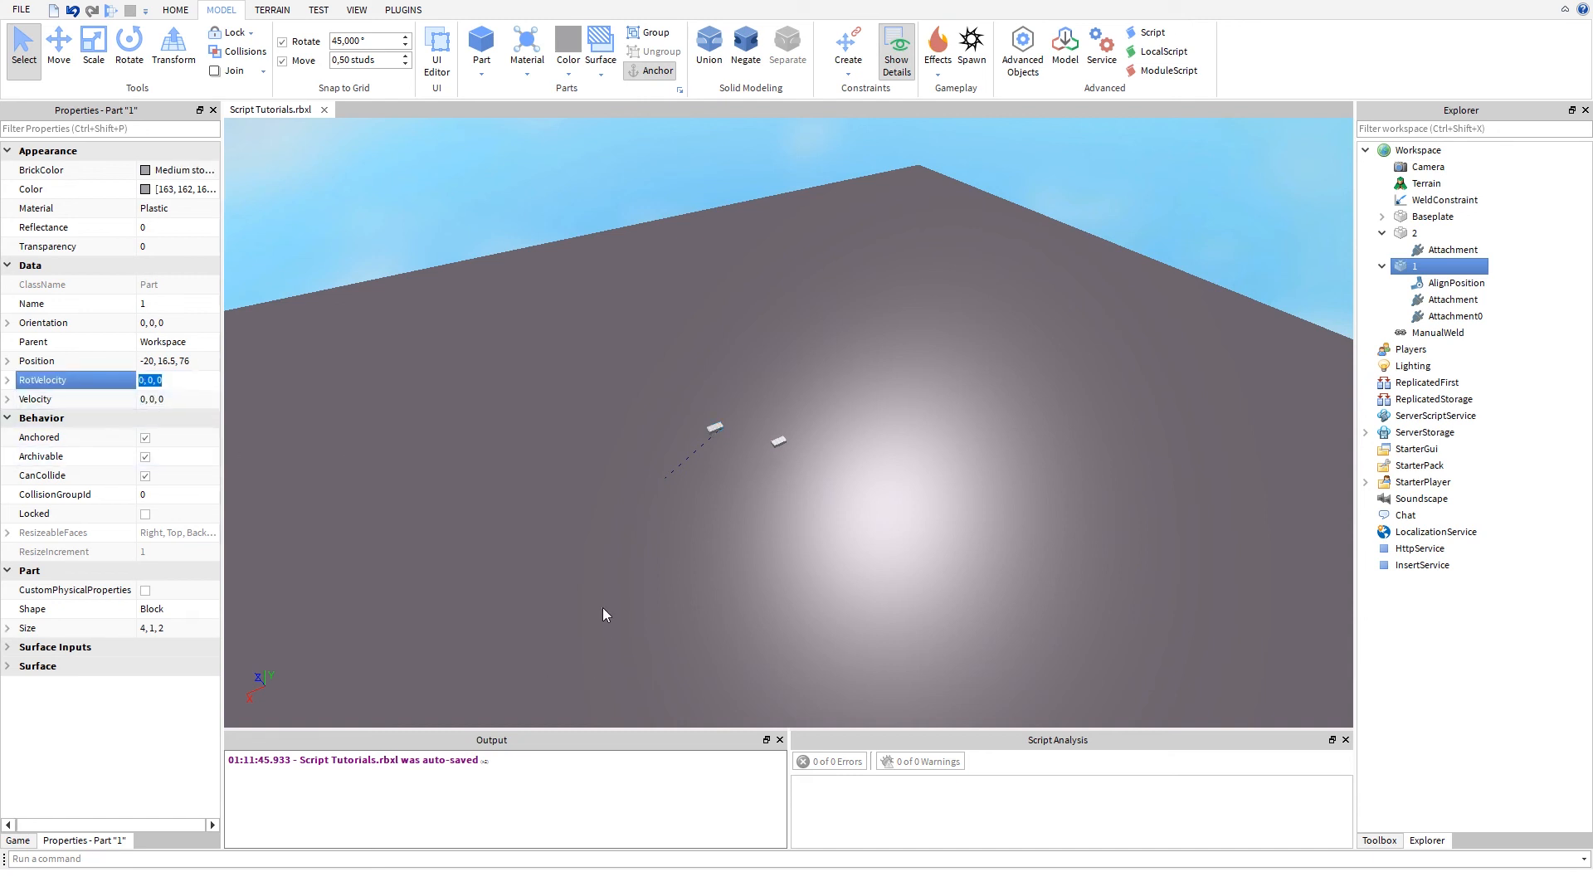
{"action": "left_click", "coordinate": [608, 493]}
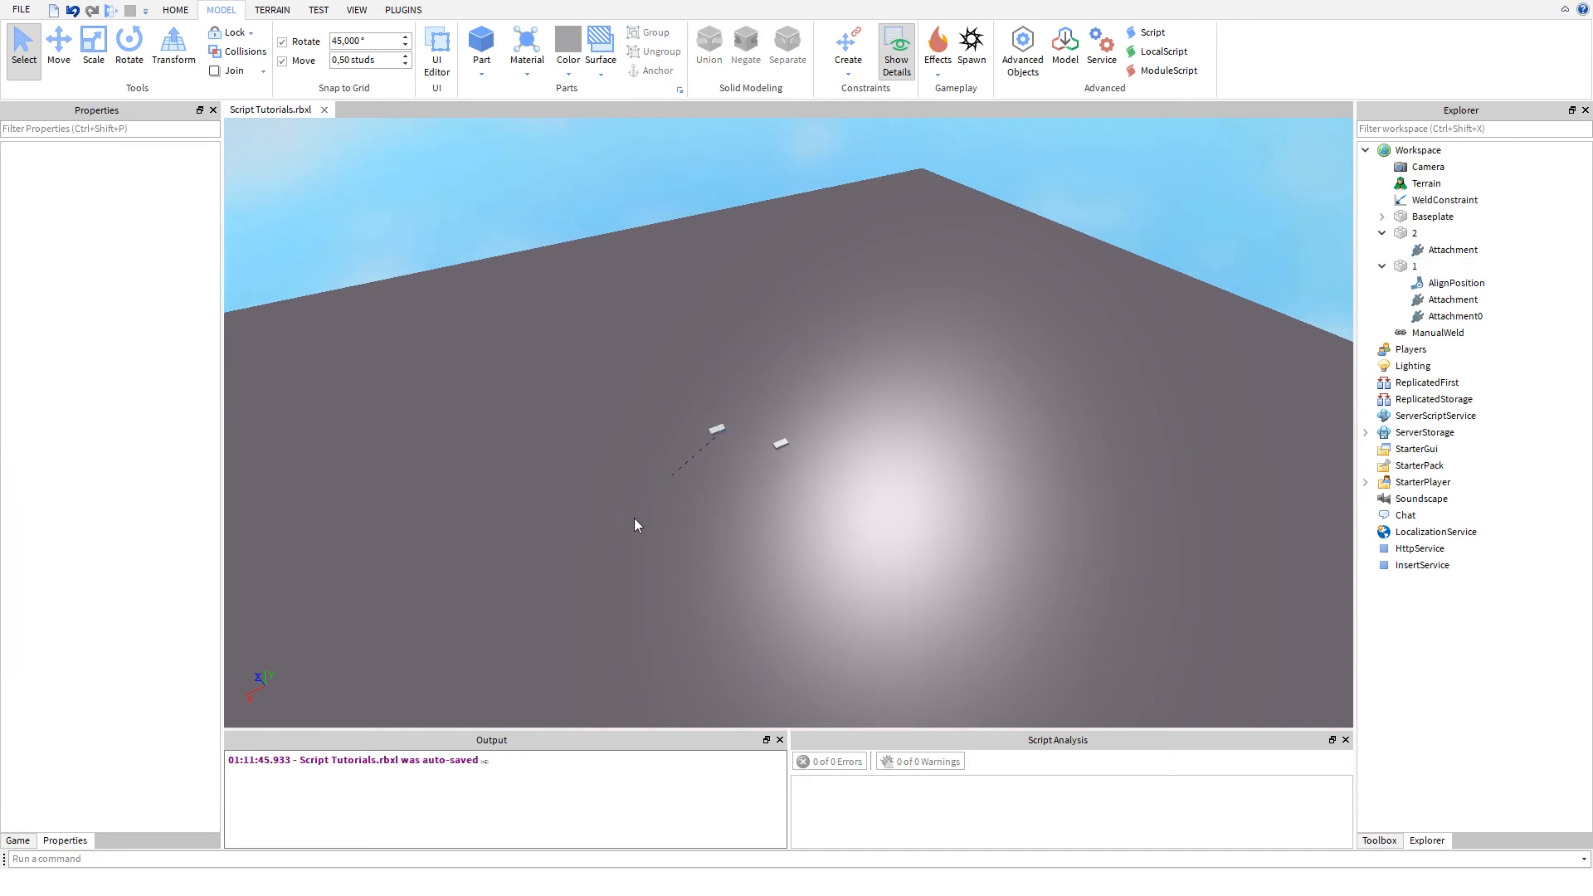
{"action": "scroll", "coordinate": [629, 464], "scroll_direction": "up", "scroll_amount": 5}
{"action": "right_click_drag", "start_coordinate": [629, 465], "coordinate": [629, 465]}
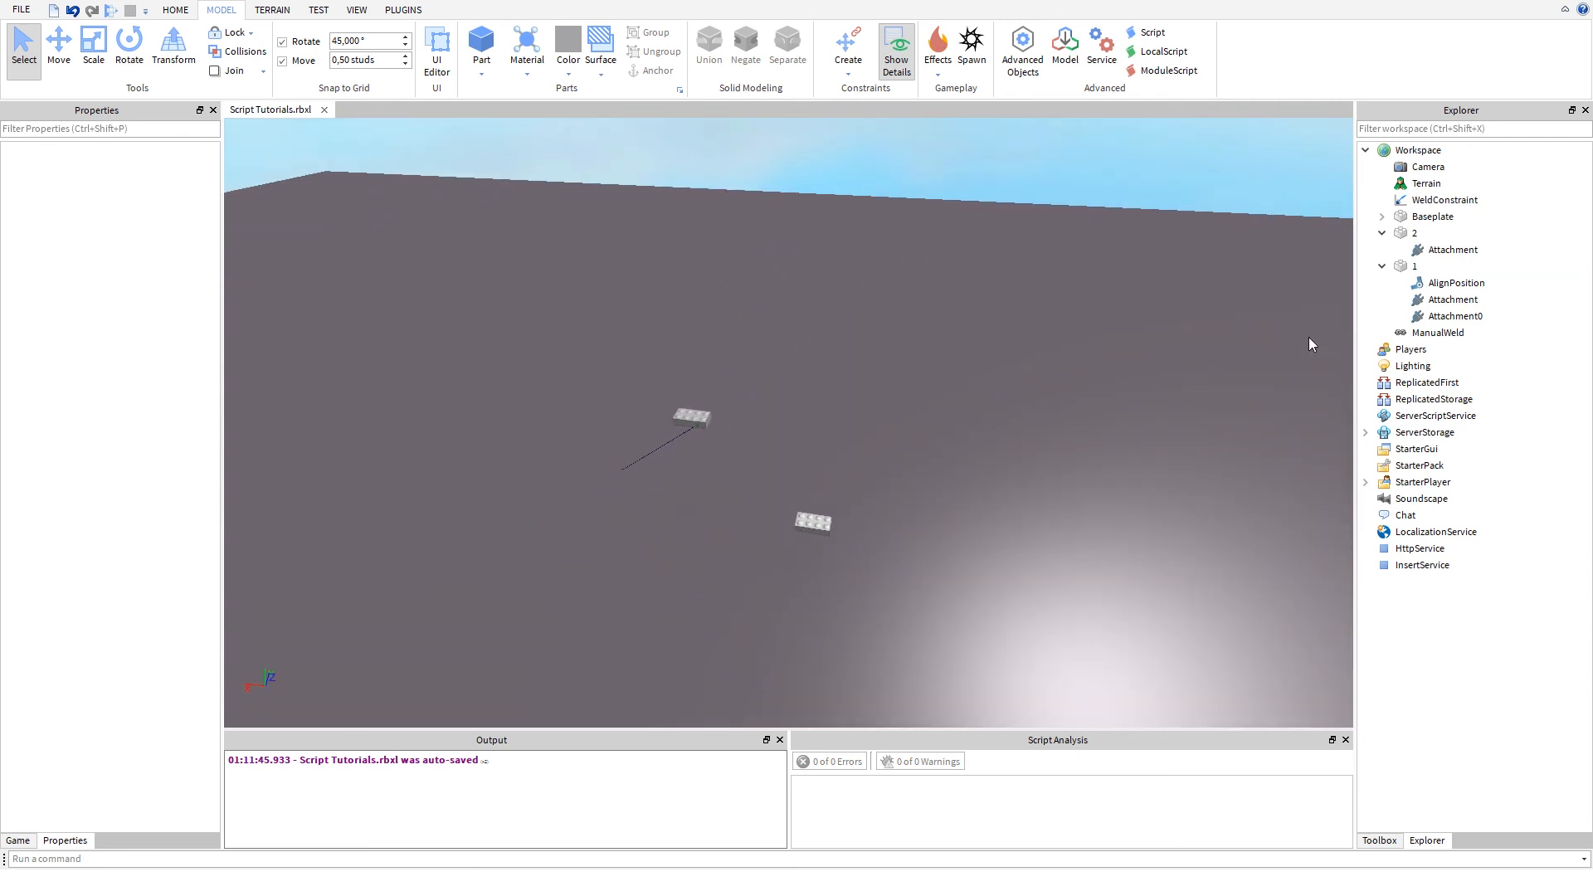
- Delete the ManualWeld, part 1 with its AlignPosition and attachments, and part 2 from the Workspace
{"action": "left_click", "coordinate": [1435, 332]}
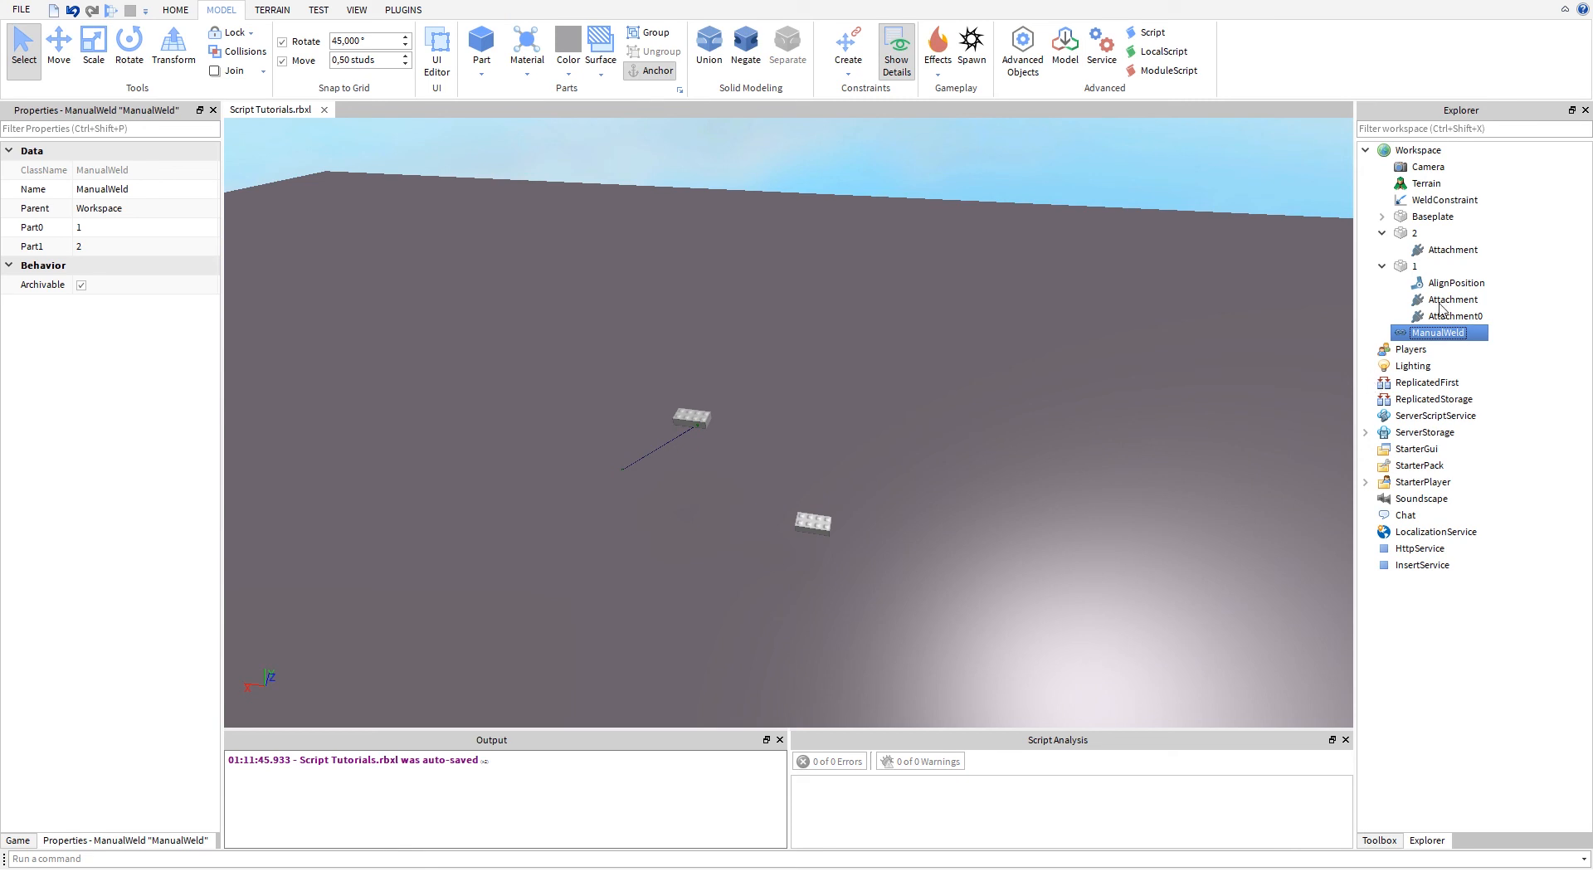
{"action": "key", "text": "Delete"}
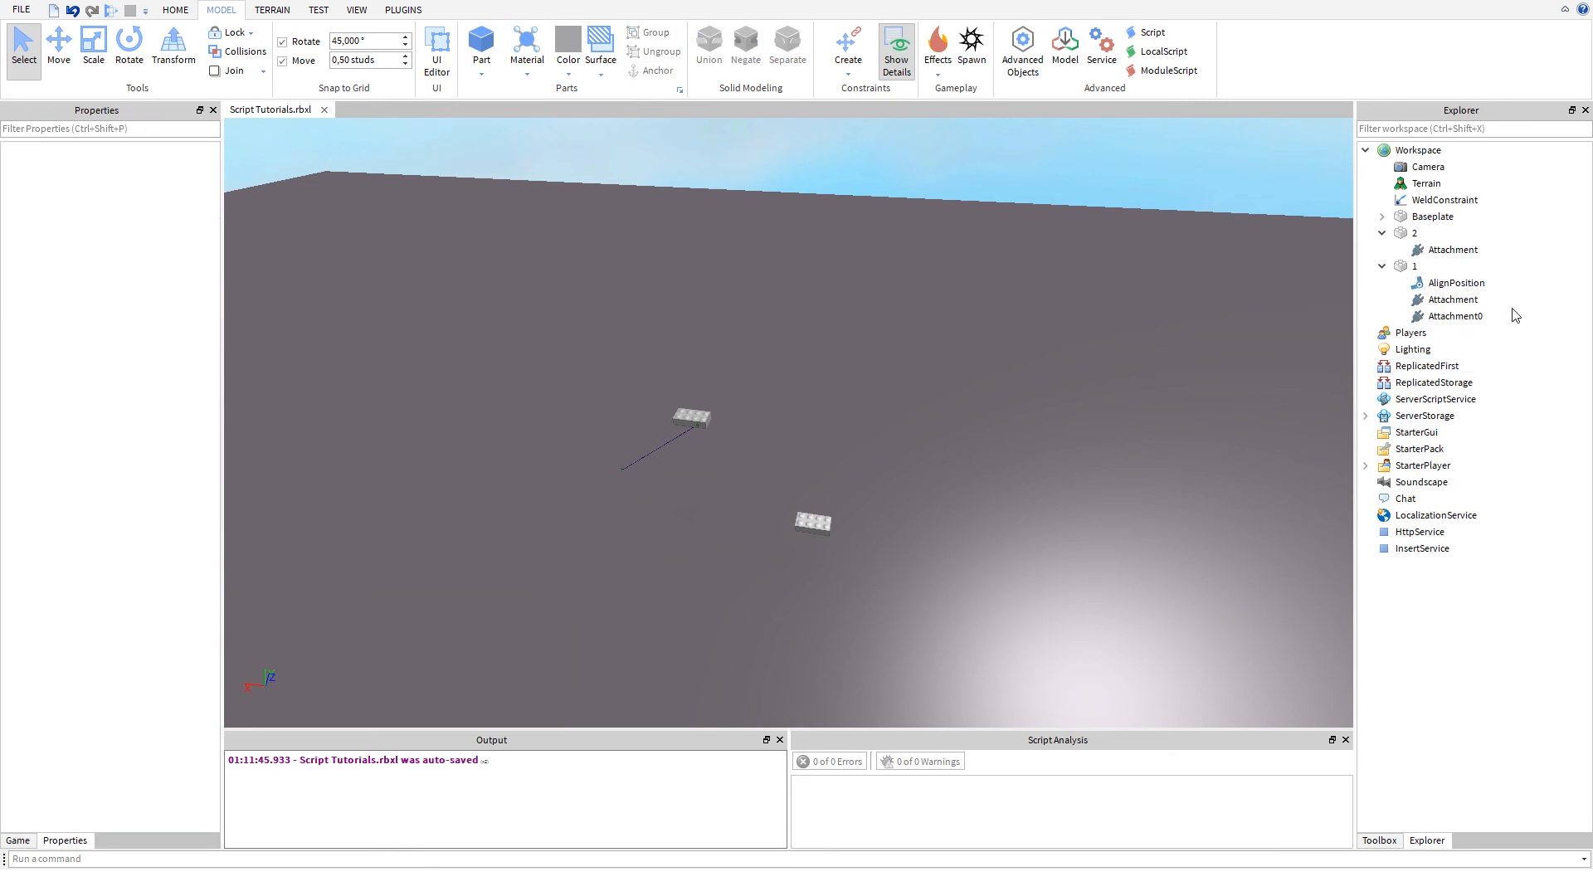
{"action": "left_click_drag", "start_coordinate": [1513, 314], "coordinate": [1415, 301]}
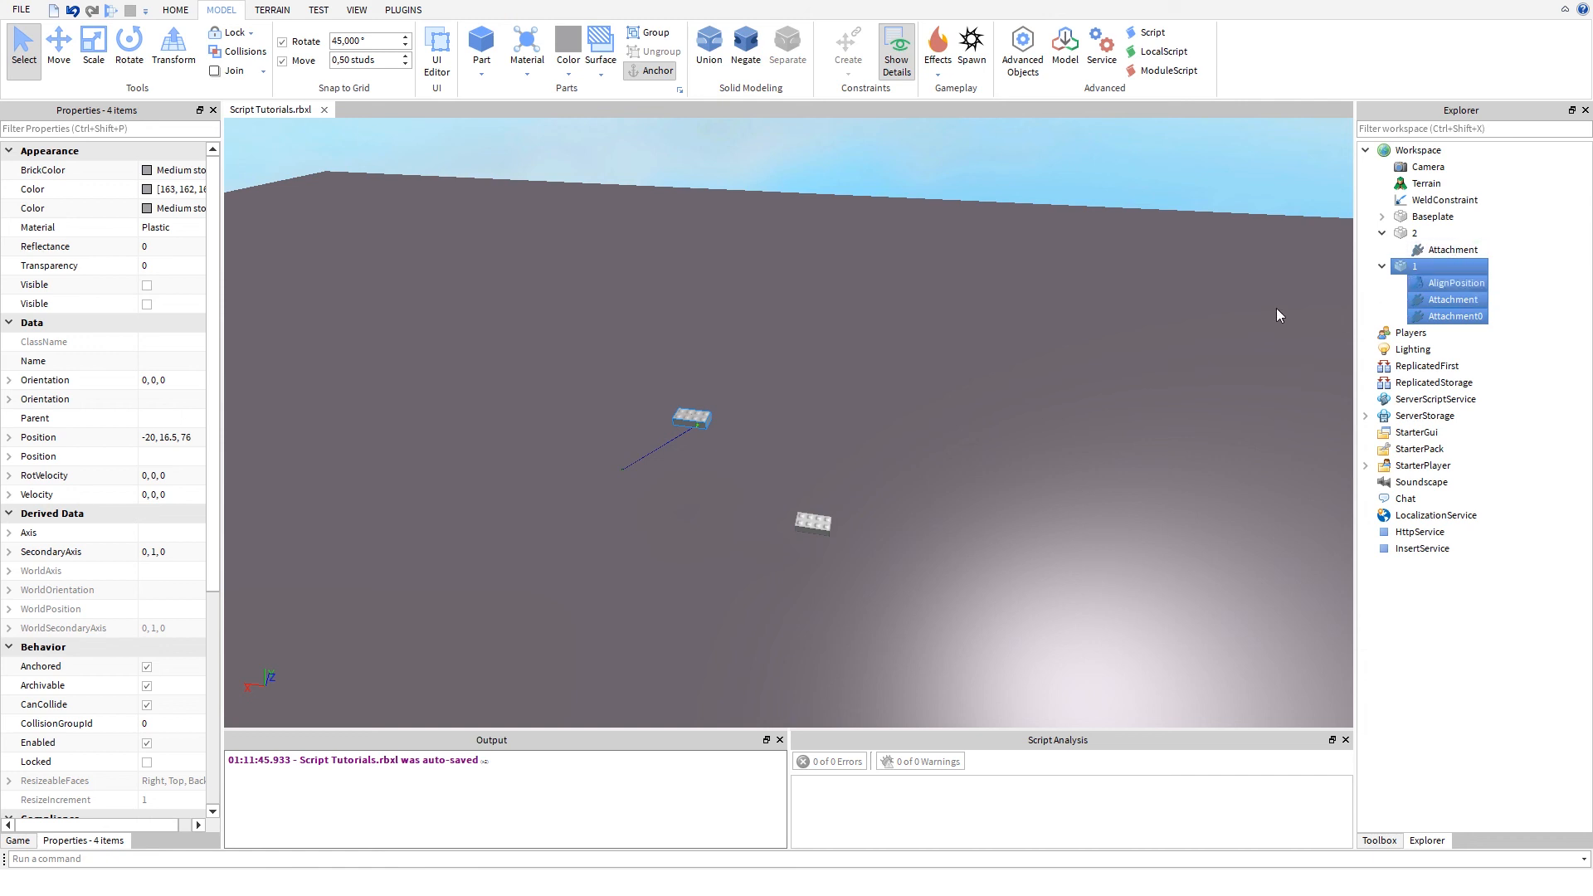
{"action": "key", "text": "Delete"}
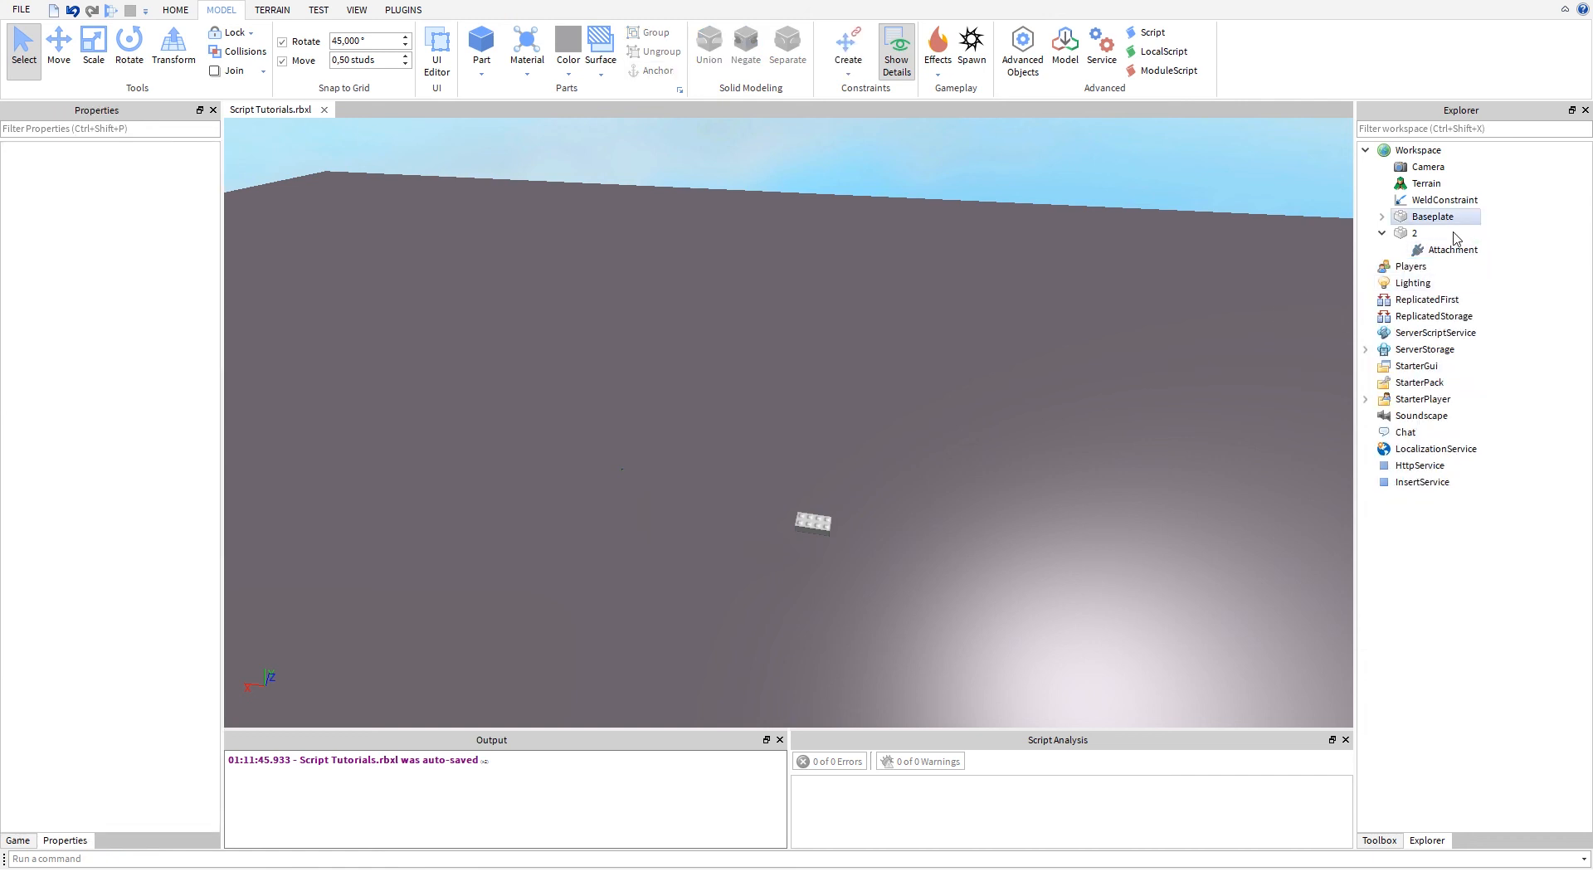
{"action": "left_click", "coordinate": [1418, 234]}
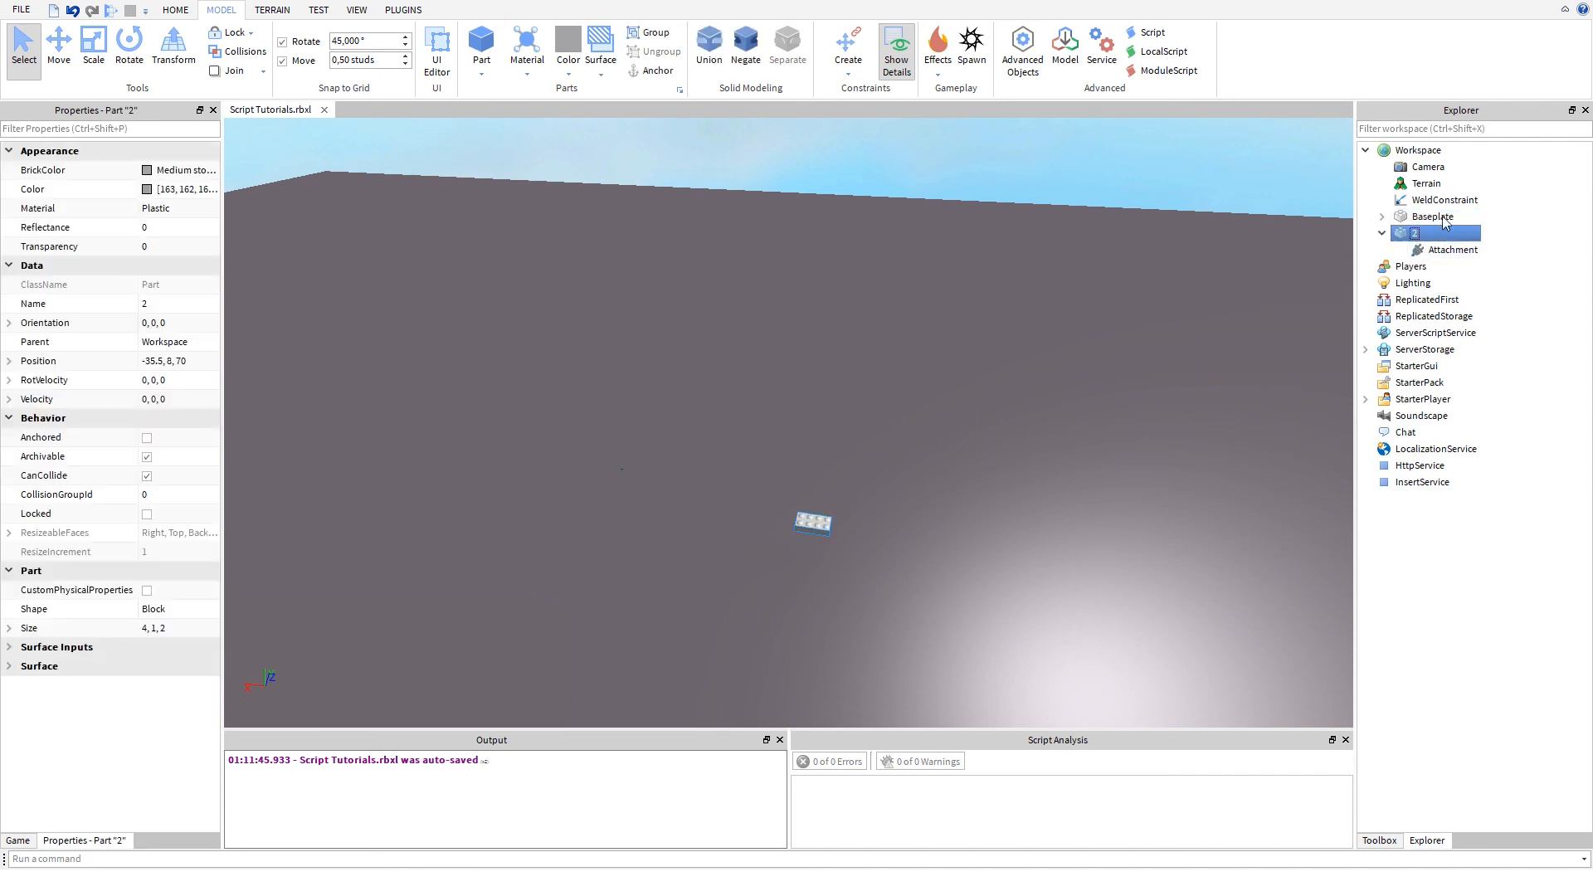
{"action": "key", "text": "Delete"}
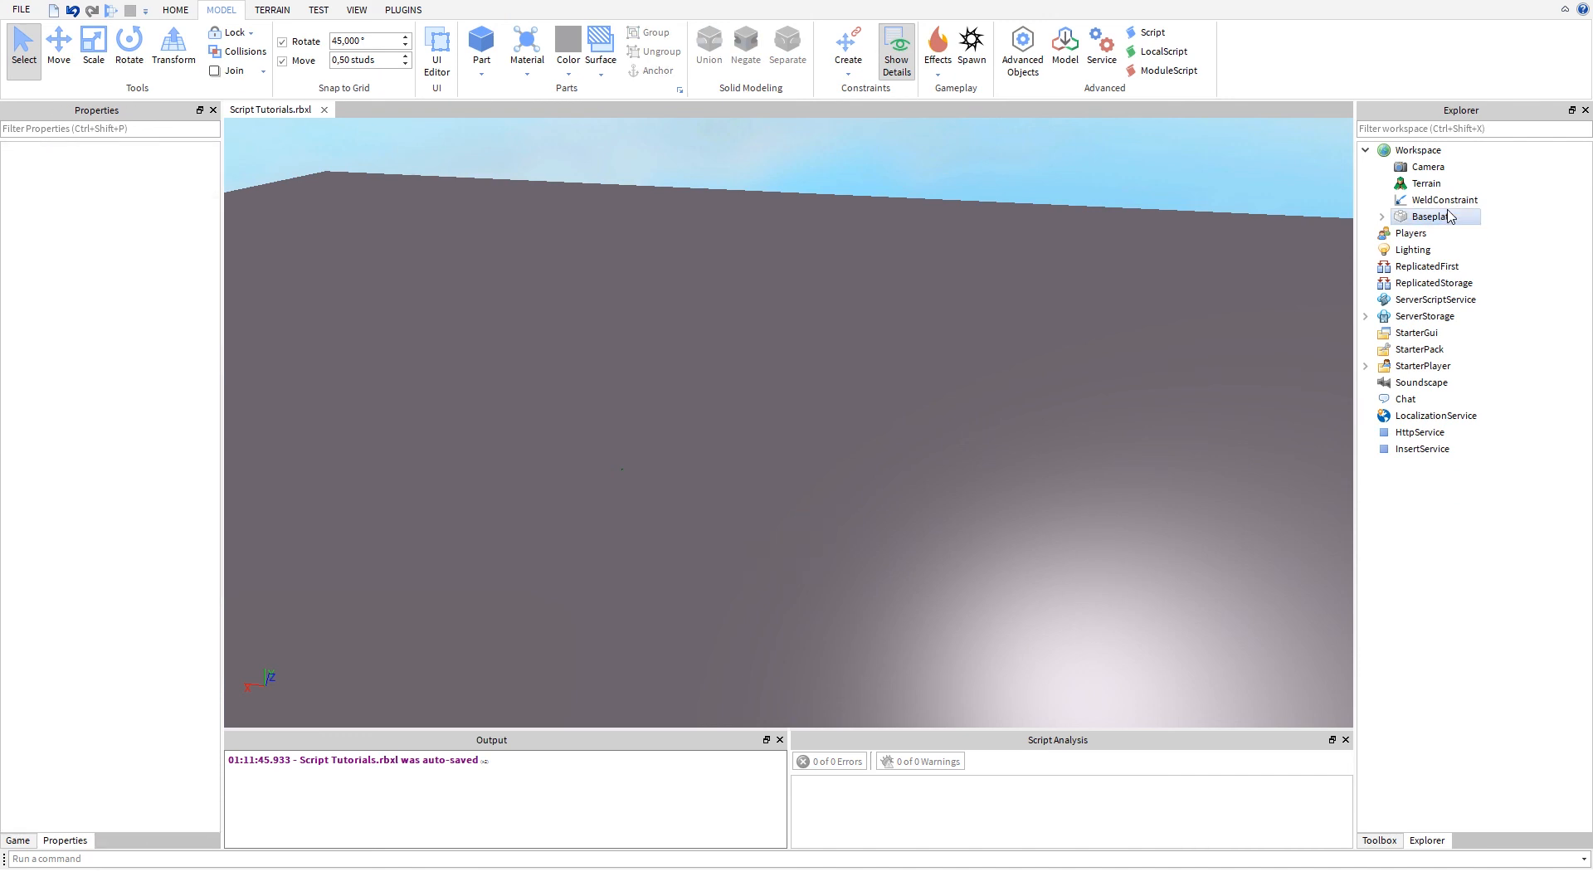